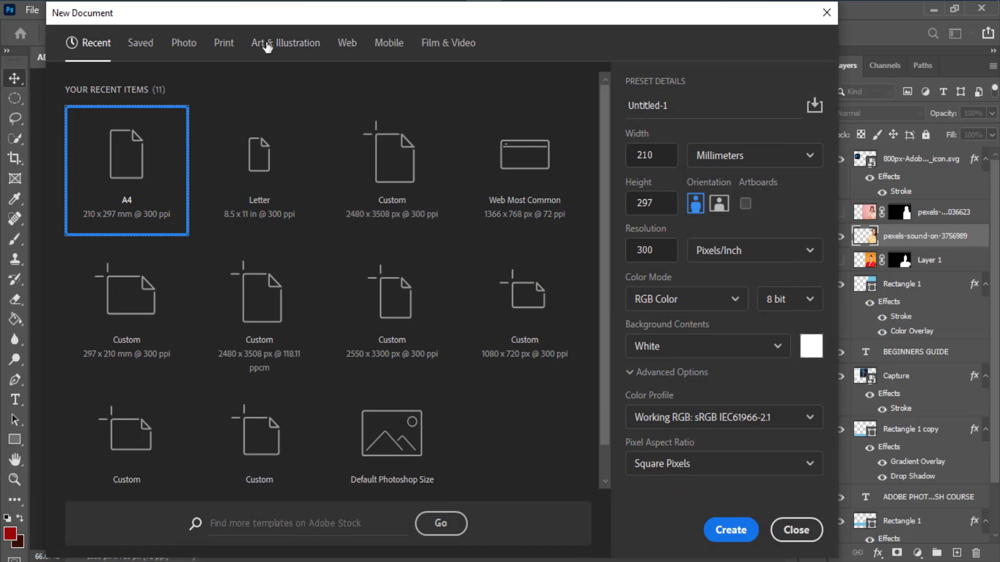
Create a new print document with the Letter preset and name it Online.
{"action": "left_click", "coordinate": [224, 43]}
{"action": "left_click_drag", "start_coordinate": [676, 104], "coordinate": [621, 113]}
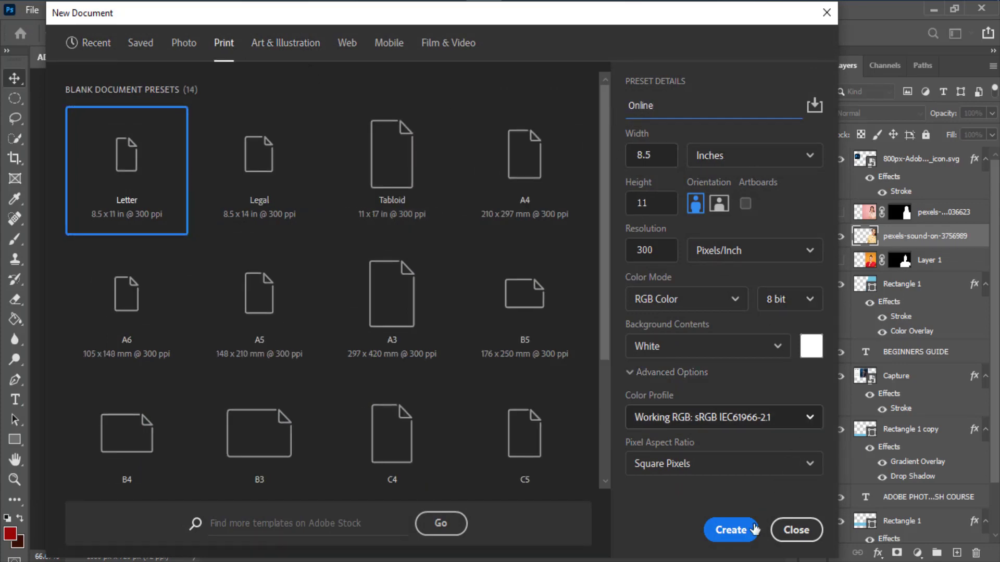
{"action": "left_click", "coordinate": [732, 531]}
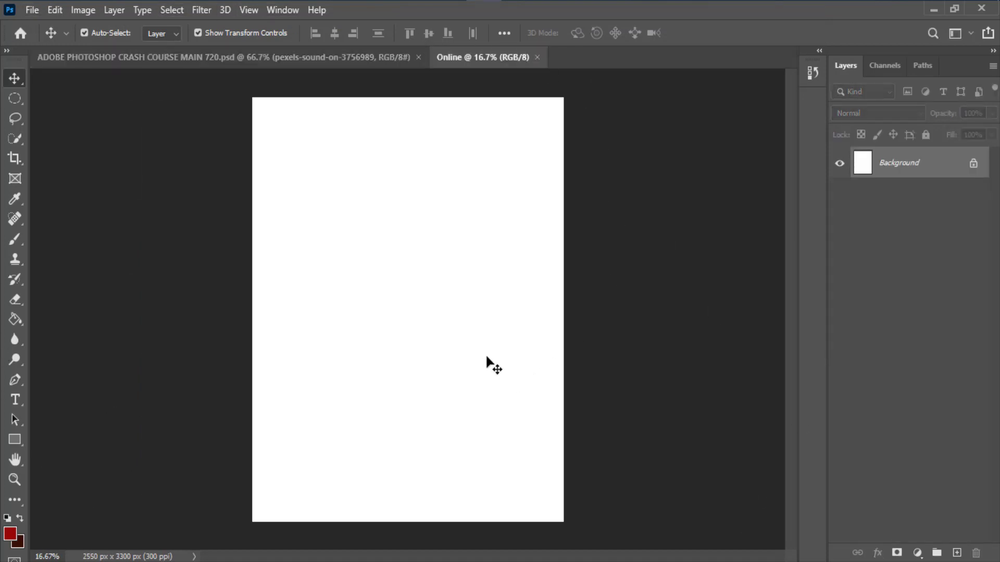
Open the Properties panel as a floating window over the workspace, keep the toolbar docked, and close the panel.
{"action": "left_click", "coordinate": [284, 11]}
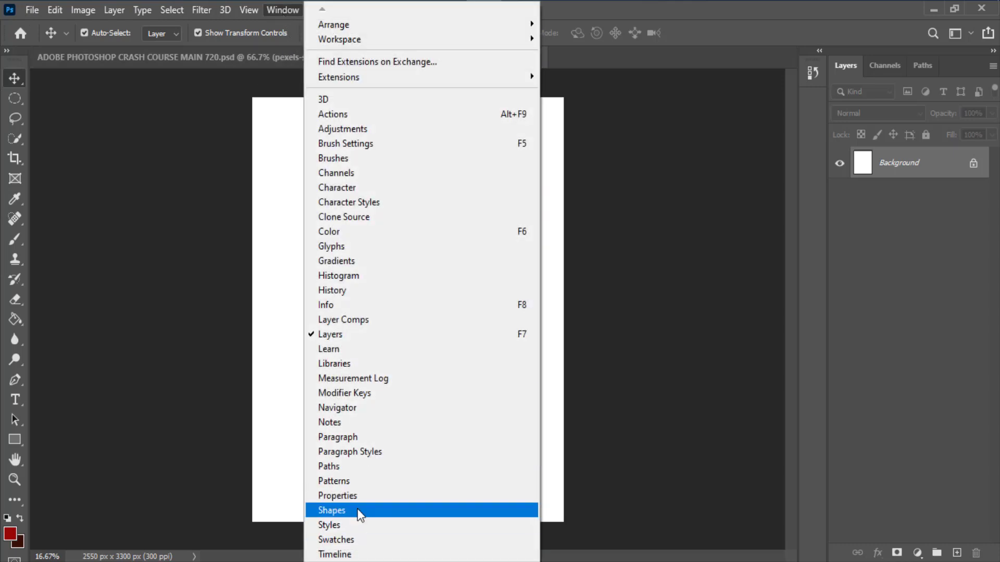
{"action": "left_click", "coordinate": [352, 497]}
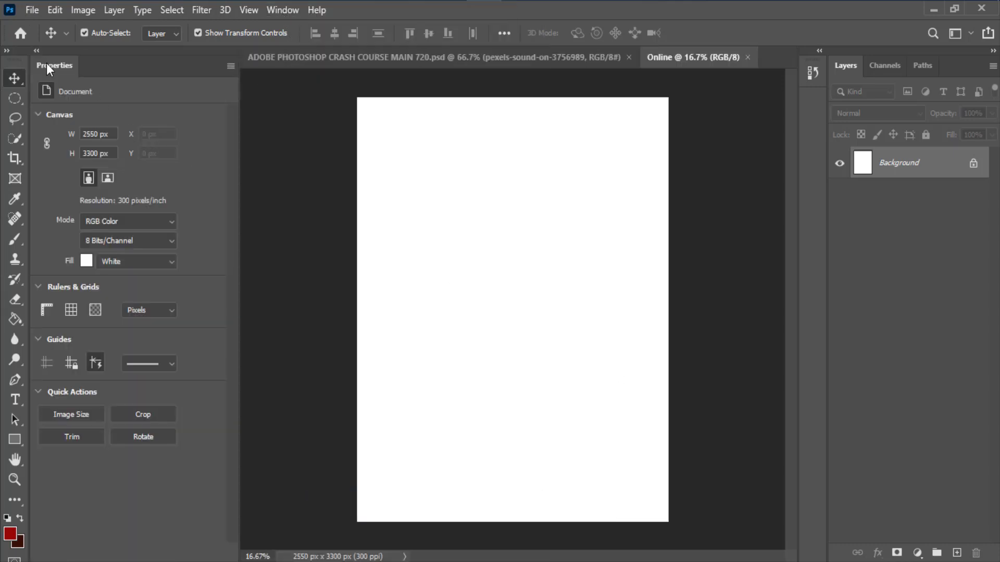
{"action": "left_click_drag", "start_coordinate": [53, 58], "coordinate": [652, 230]}
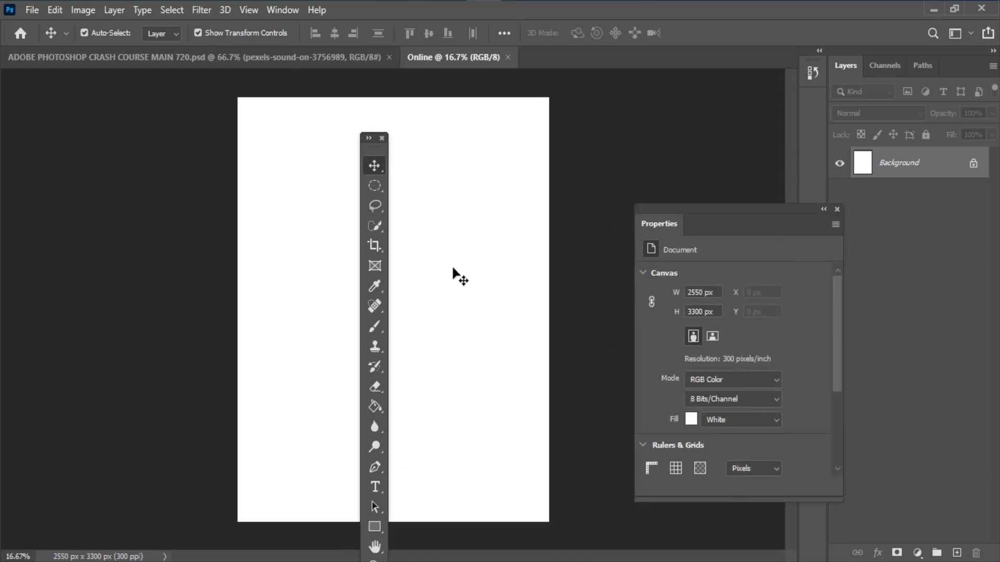
{"action": "left_click_drag", "start_coordinate": [358, 151], "coordinate": [10, 73]}
{"action": "left_click", "coordinate": [835, 224]}
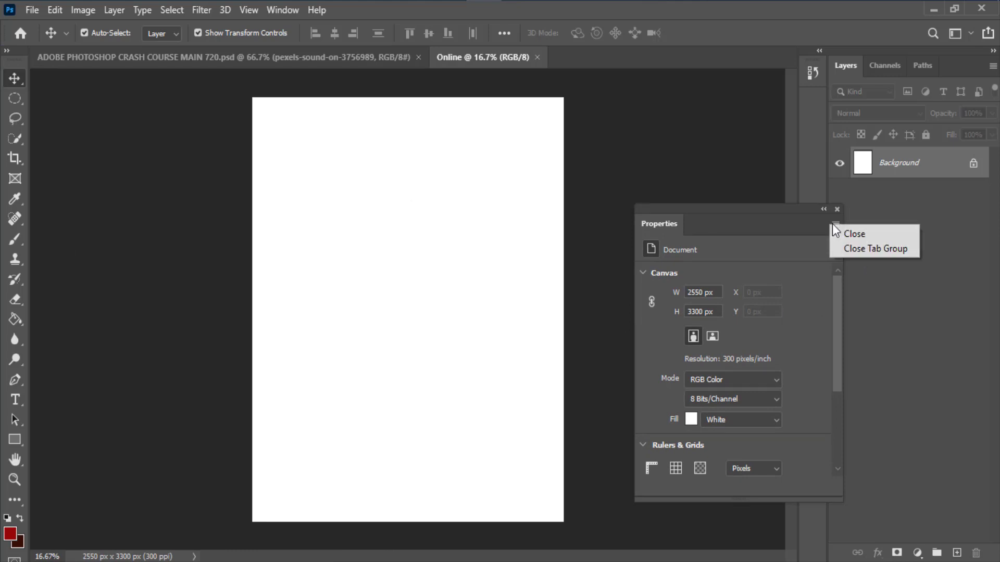
{"action": "left_click", "coordinate": [847, 237]}
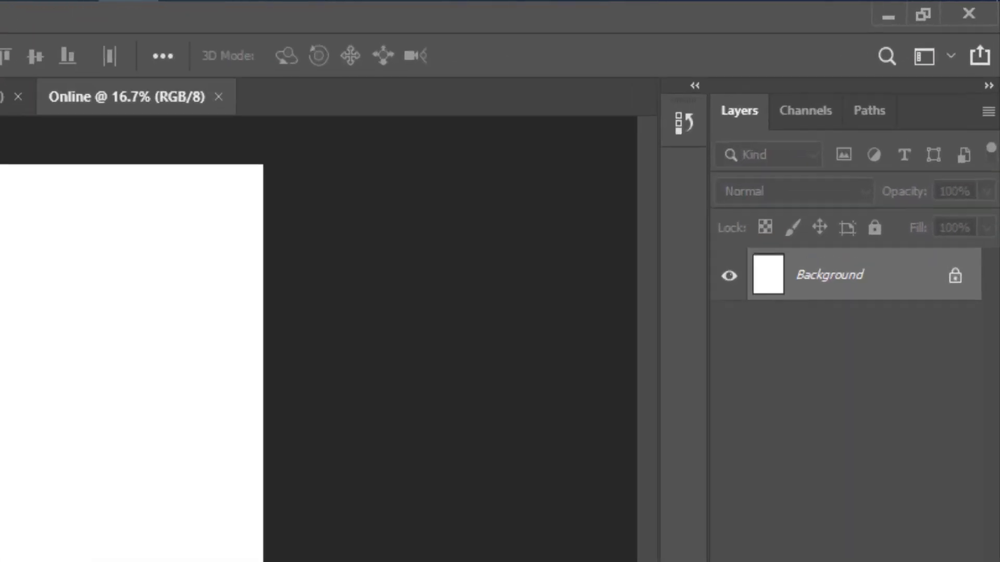
Unlock the Background layer and toggle its full lock on and off.
{"action": "left_click", "coordinate": [973, 163]}
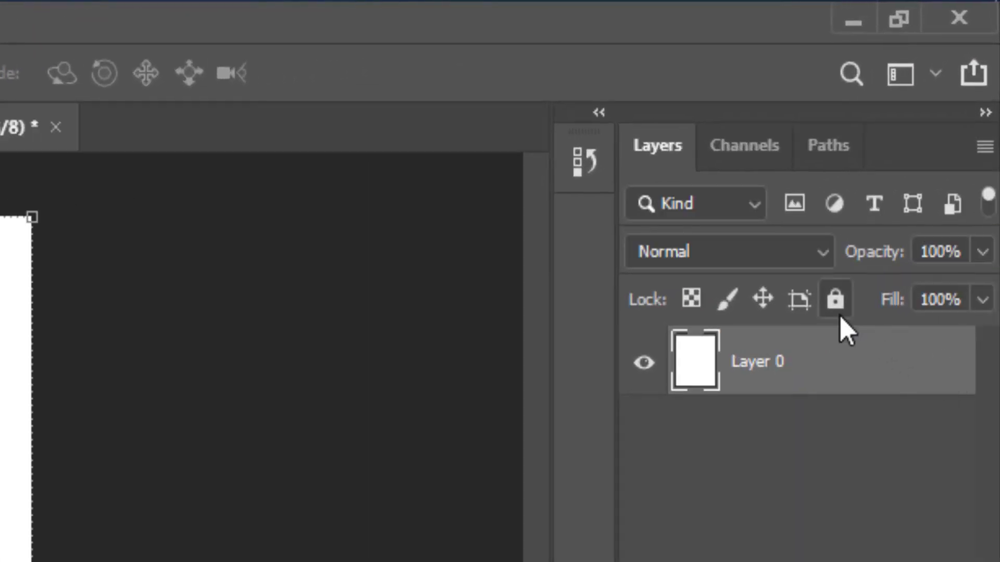
{"action": "left_click", "coordinate": [835, 299]}
{"action": "left_click", "coordinate": [944, 379]}
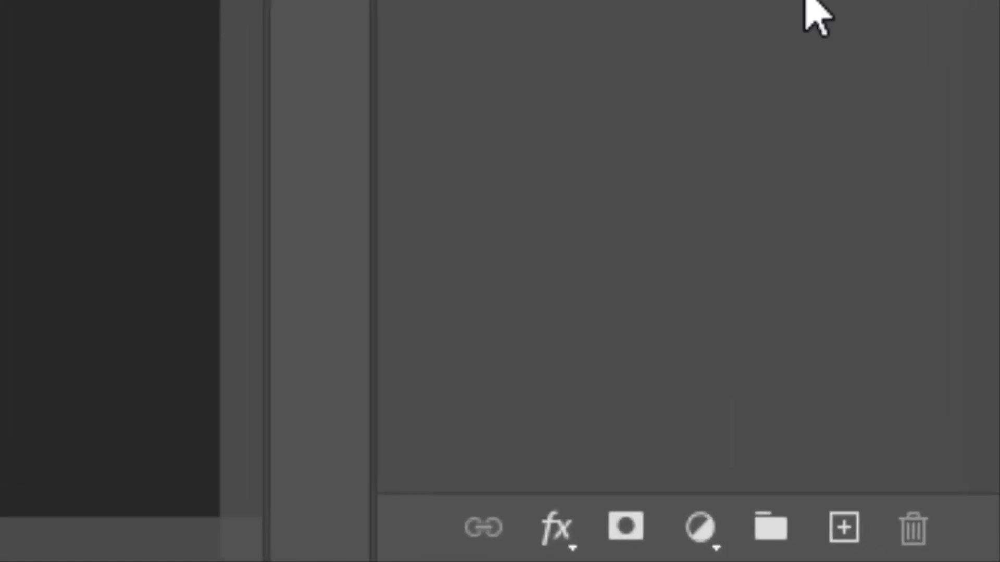
Add a new empty layer above Layer 0 and delete it.
{"action": "left_click", "coordinate": [832, 526]}
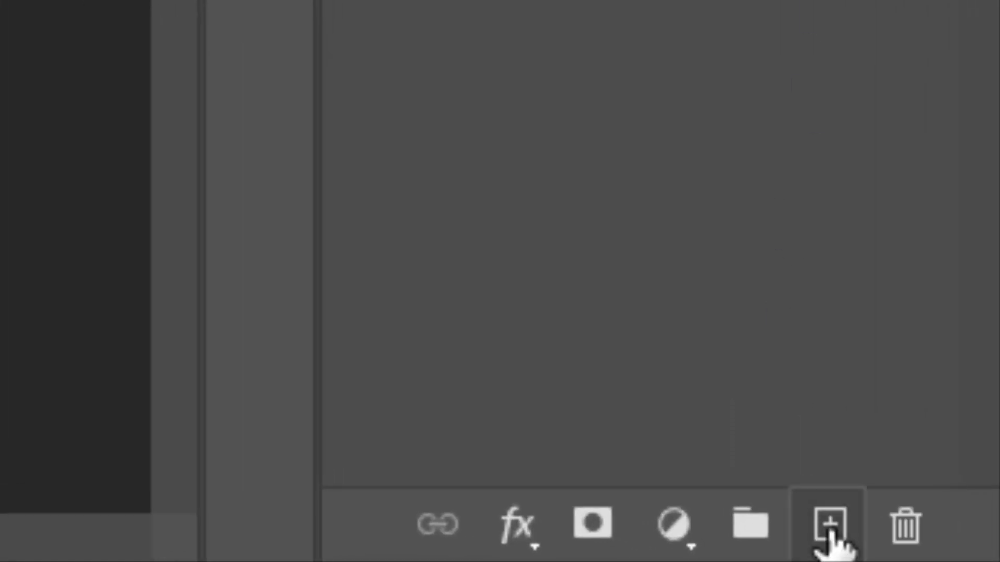
{"action": "left_click", "coordinate": [906, 526]}
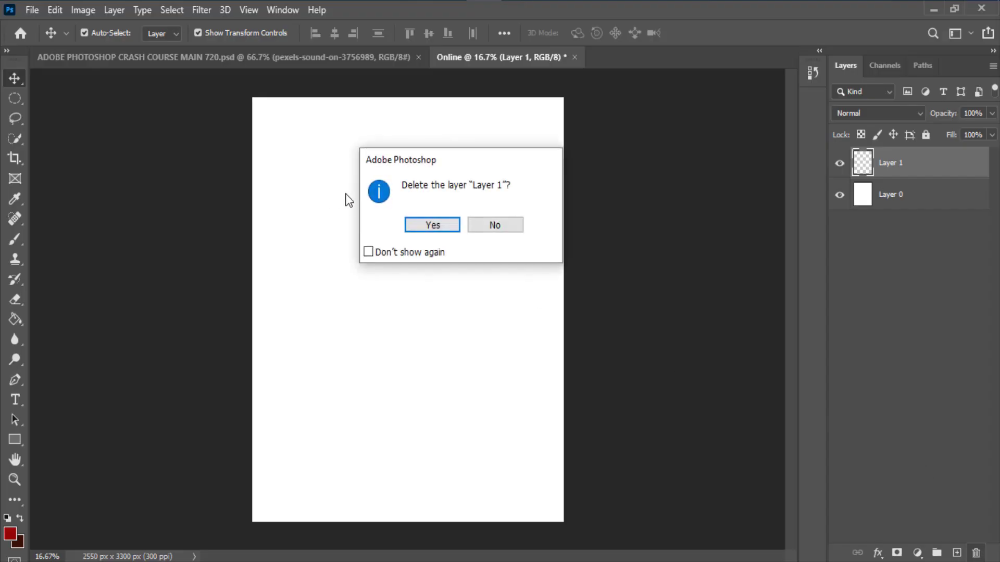
{"action": "left_click", "coordinate": [431, 224]}
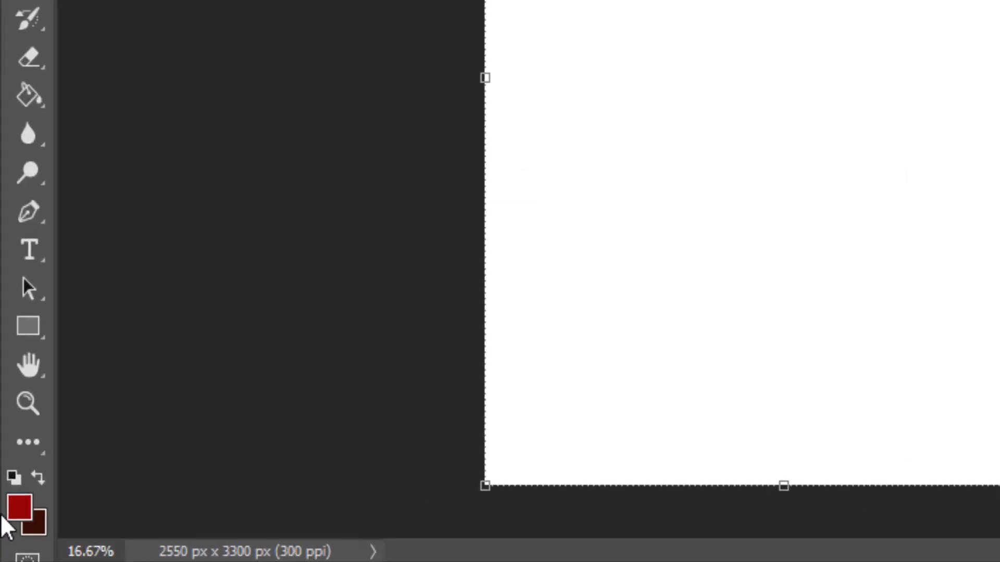
Try another shade for the foreground colour and discard it.
{"action": "left_click", "coordinate": [11, 535]}
{"action": "left_click_drag", "start_coordinate": [749, 170], "coordinate": [775, 175]}
{"action": "left_click", "coordinate": [934, 174]}
Try moving the Rectangular Marquee Tool between the extra tools and its toolbar group, and discard the toolbar customization.
{"action": "left_click", "coordinate": [14, 501]}
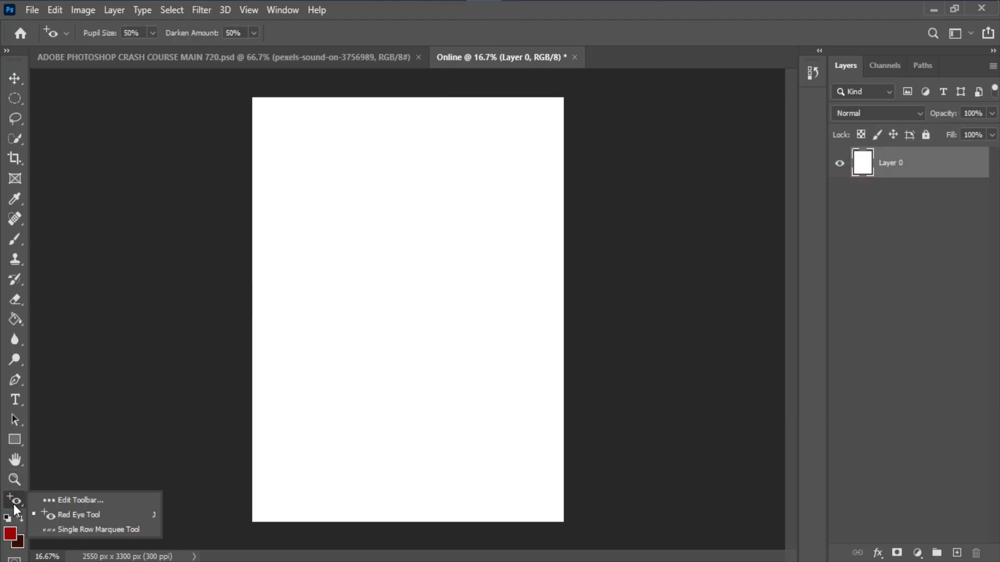
{"action": "left_click", "coordinate": [61, 499]}
{"action": "mouse_move", "coordinate": [294, 188]}
{"action": "left_mouse_down"}
{"action": "mouse_move", "coordinate": [532, 222]}
{"action": "mouse_move", "coordinate": [337, 221]}
{"action": "mouse_move", "coordinate": [292, 206]}
{"action": "left_mouse_up"}
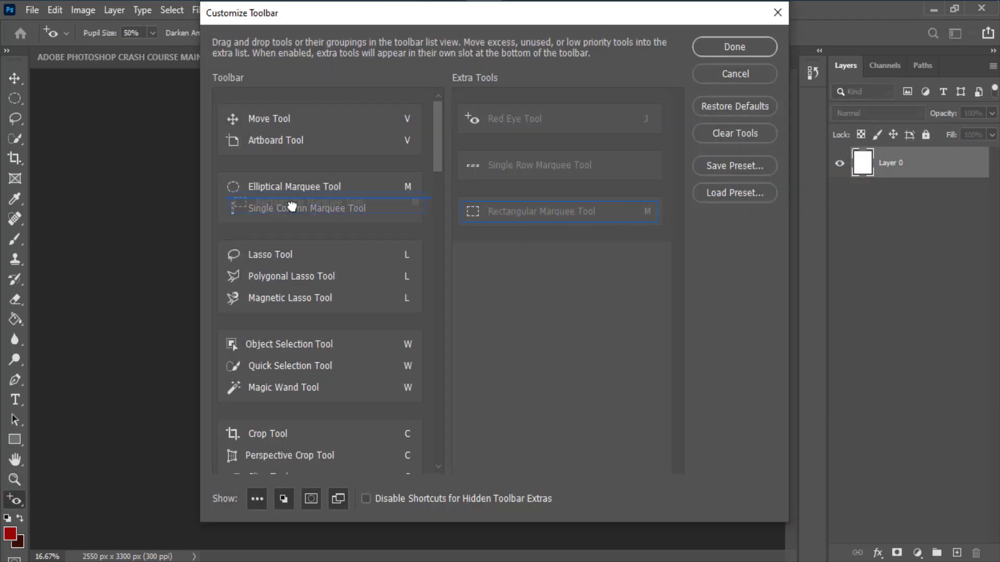
{"action": "left_click", "coordinate": [736, 76]}
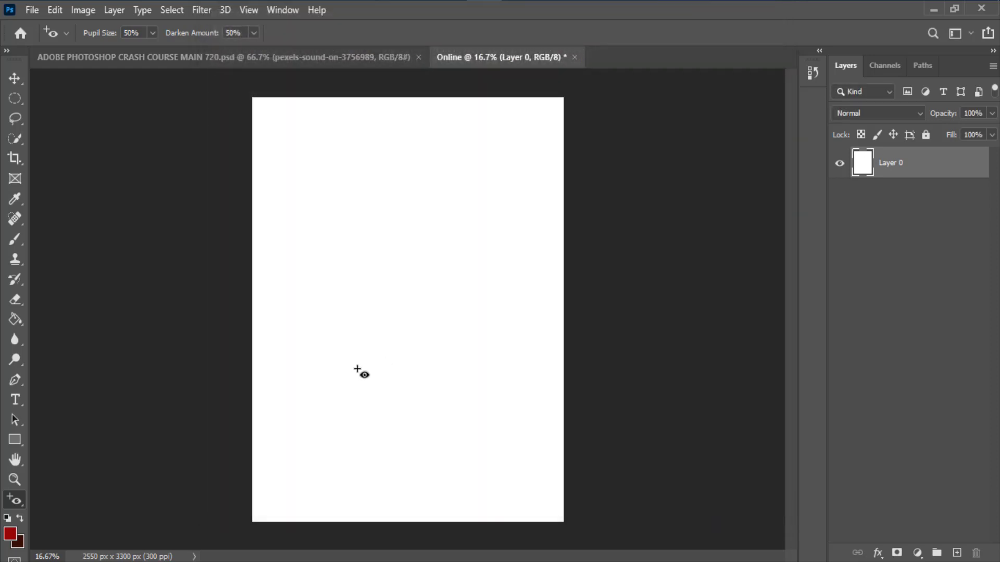
In the ADOBE PHOTOSHOP CRASH COURSE MAIN 720 document, try the Move tool on the Ps logo and woman's photo, and select the BEGINNERS GUIDE text.
{"action": "left_click", "coordinate": [138, 58]}
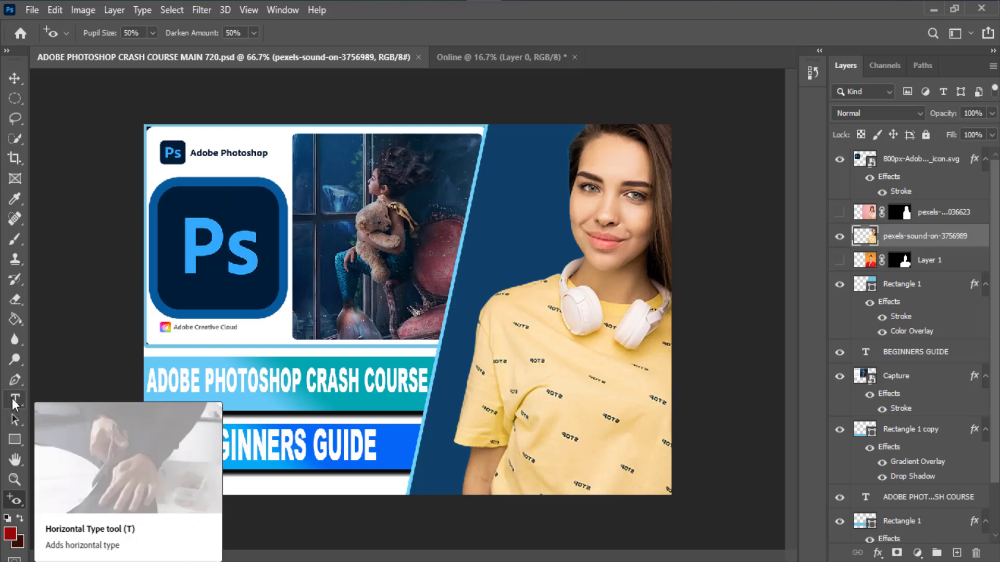
{"action": "left_click", "coordinate": [16, 80]}
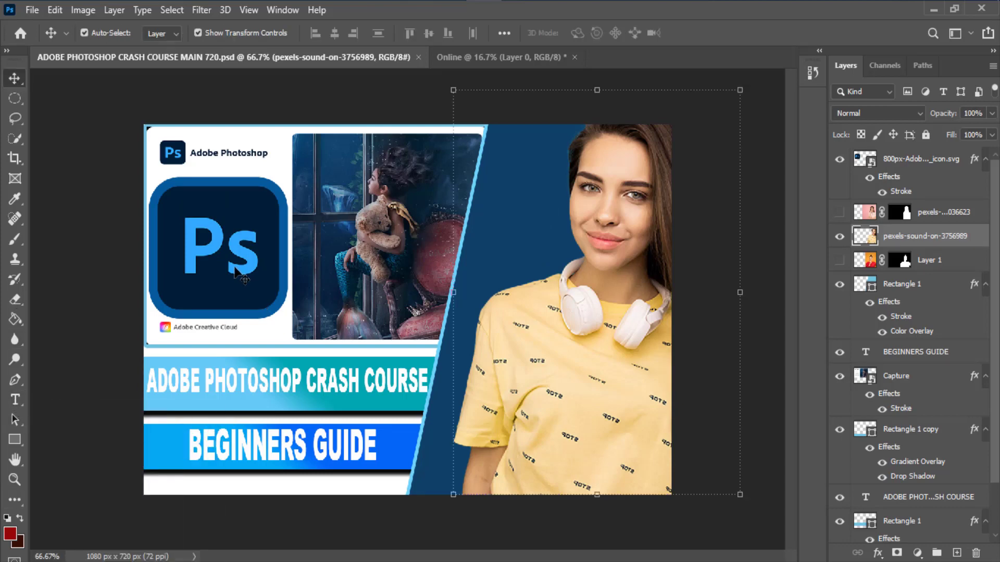
{"action": "left_click_drag", "start_coordinate": [236, 272], "coordinate": [238, 255]}
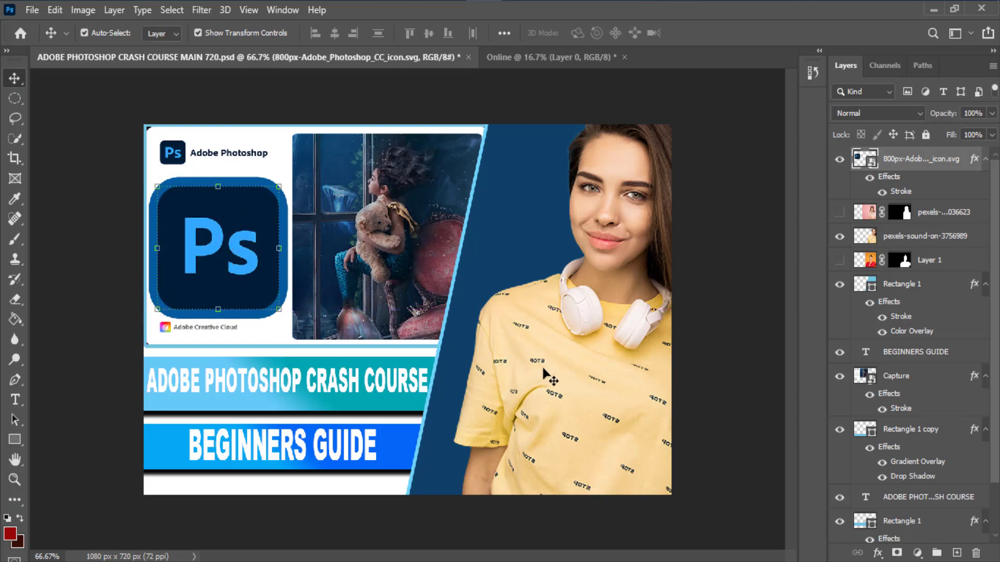
{"action": "left_click_drag", "start_coordinate": [544, 370], "coordinate": [539, 363]}
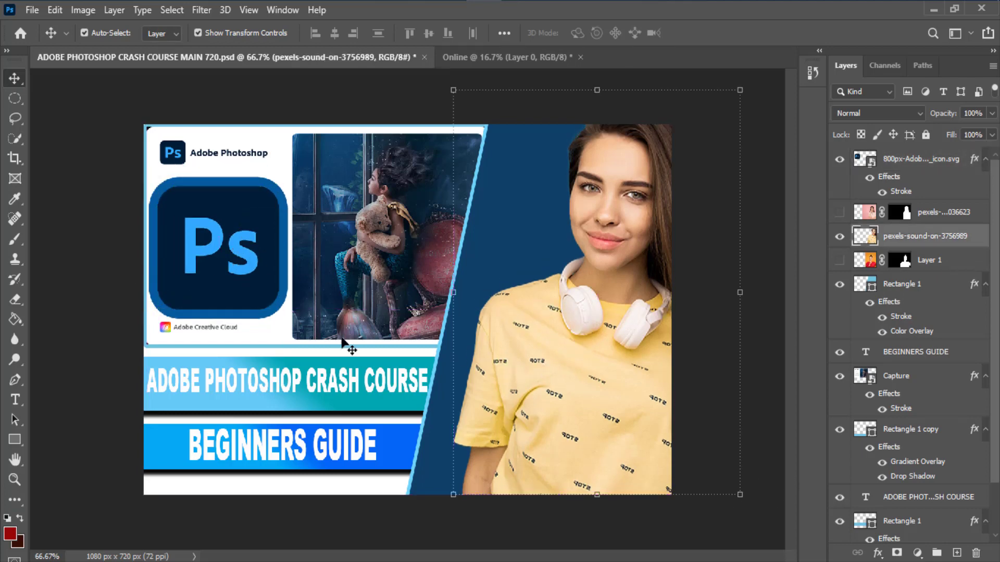
{"action": "left_click", "coordinate": [323, 373]}
{"action": "left_click", "coordinate": [236, 453]}
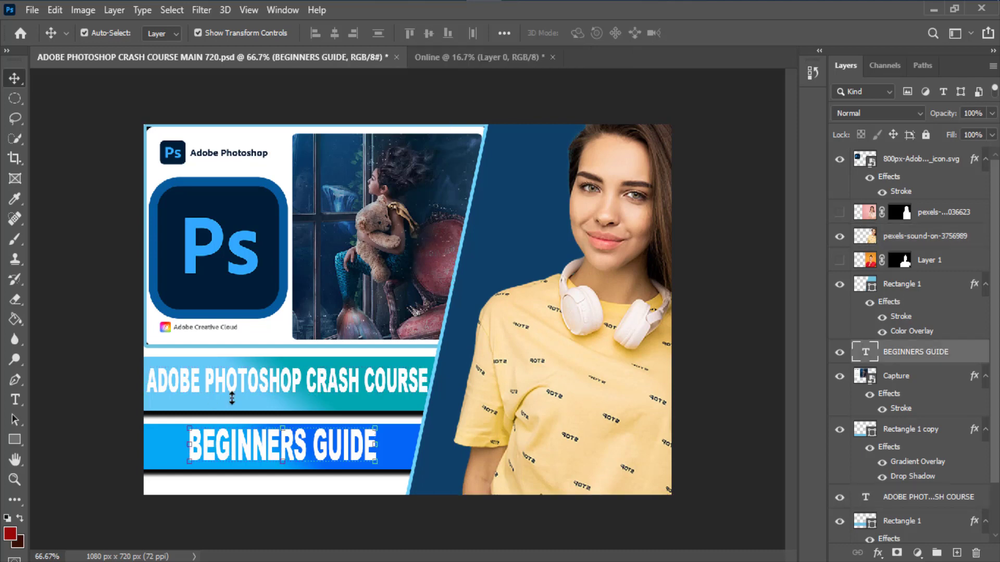
Make a rectangular marquee selection around the Ps logo and deselect it.
{"action": "left_click", "coordinate": [16, 101]}
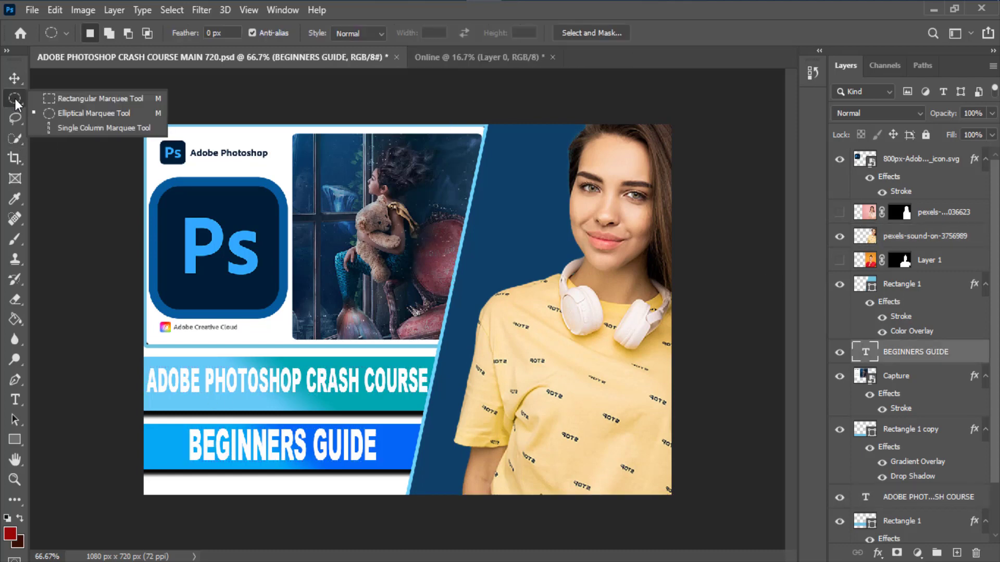
{"action": "left_click", "coordinate": [99, 98]}
{"action": "left_click_drag", "start_coordinate": [159, 194], "coordinate": [271, 295]}
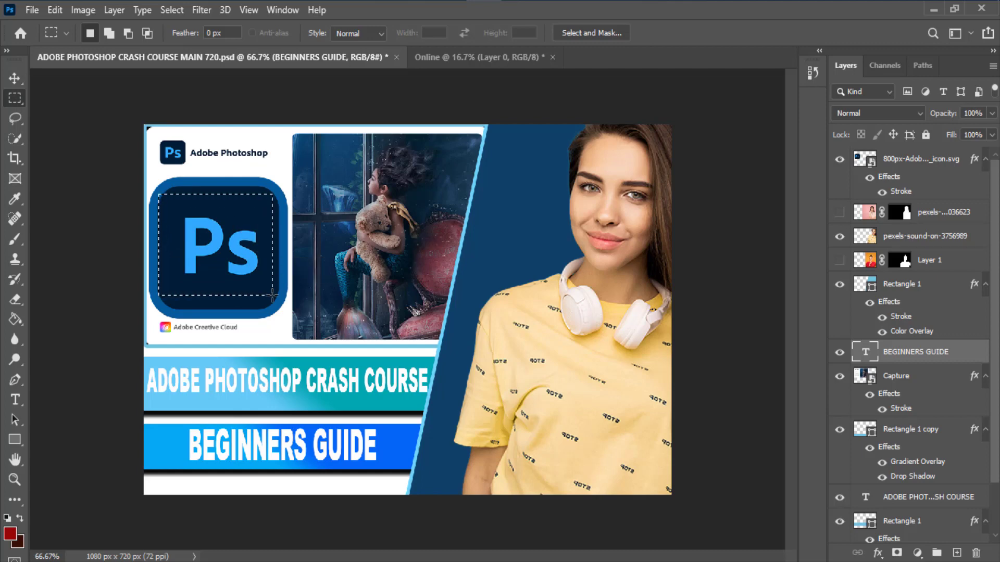
{"action": "key", "text": "ctrl+d"}
Draw a dark red rectangle about 645 by 41 px across the lower edge of the Ps logo, undo it, and close the shape's properties.
{"action": "right_click", "coordinate": [17, 439]}
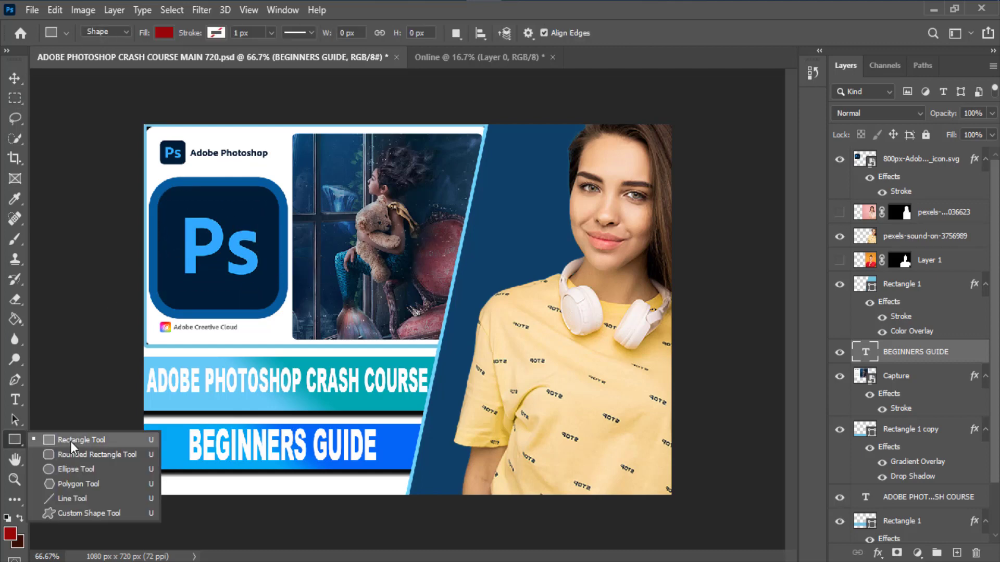
{"action": "left_click", "coordinate": [58, 440]}
{"action": "left_click_drag", "start_coordinate": [235, 301], "coordinate": [553, 322]}
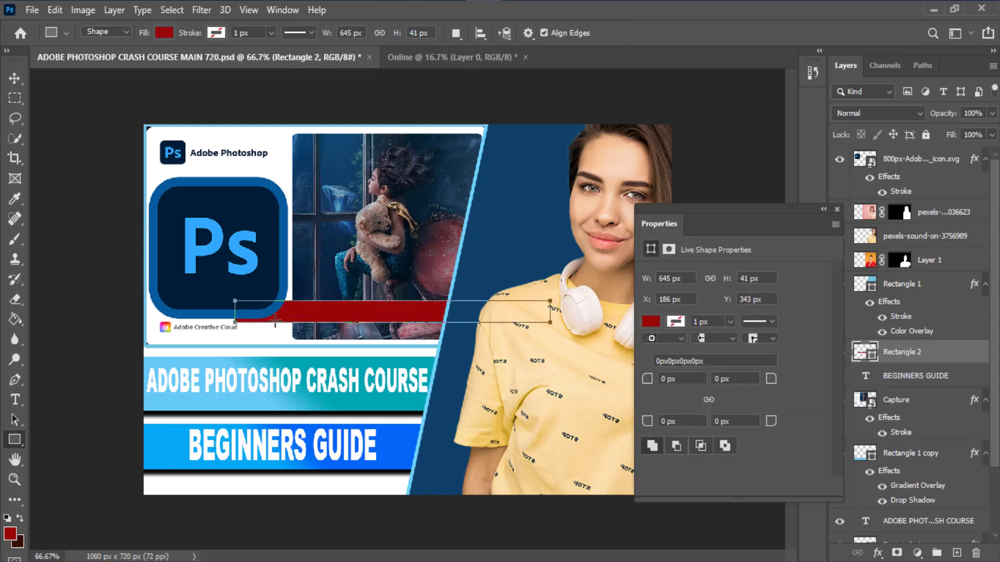
{"action": "key", "text": "ctrl+z"}
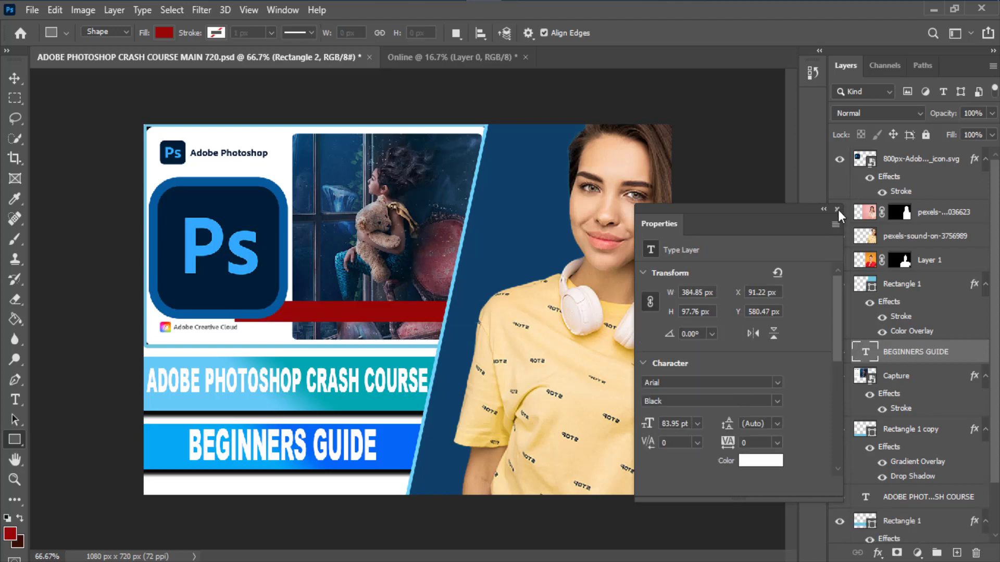
{"action": "left_click", "coordinate": [835, 225]}
{"action": "left_click", "coordinate": [853, 261]}
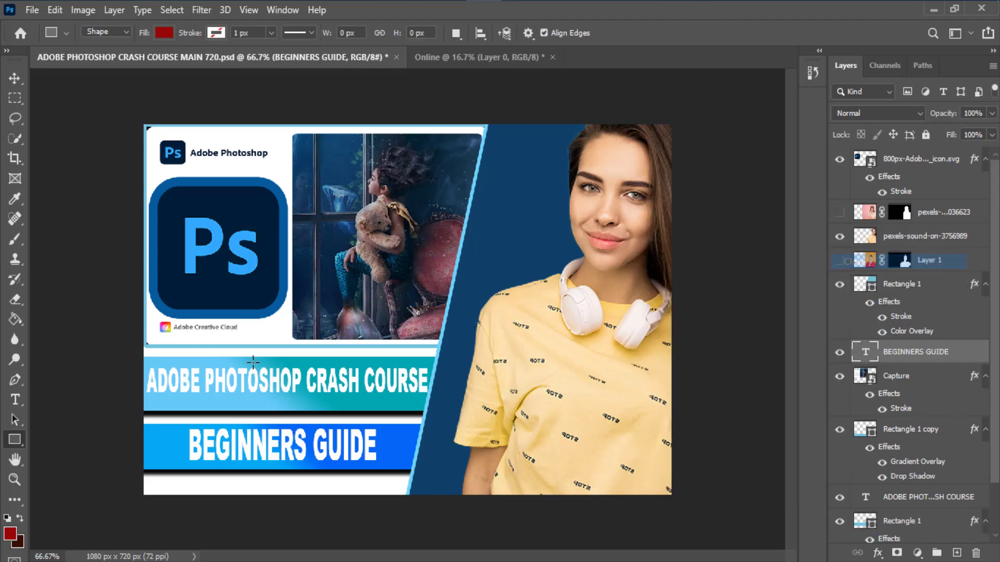
Look at the Pen and Gradient tools, and examine the red gradient in the Gradient Editor without changing it.
{"action": "left_click_drag", "start_coordinate": [11, 386], "coordinate": [67, 382]}
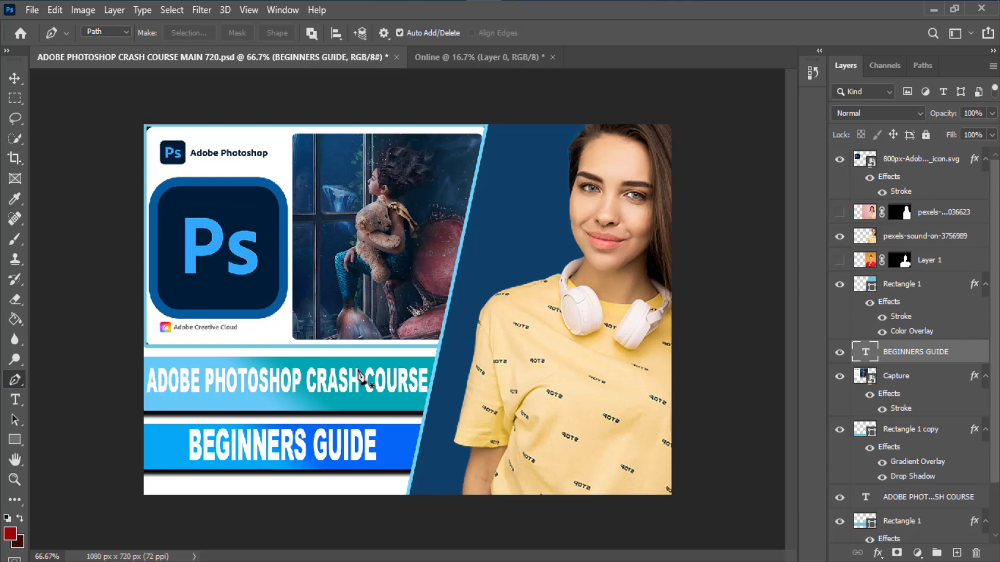
{"action": "left_click_drag", "start_coordinate": [13, 328], "coordinate": [65, 319]}
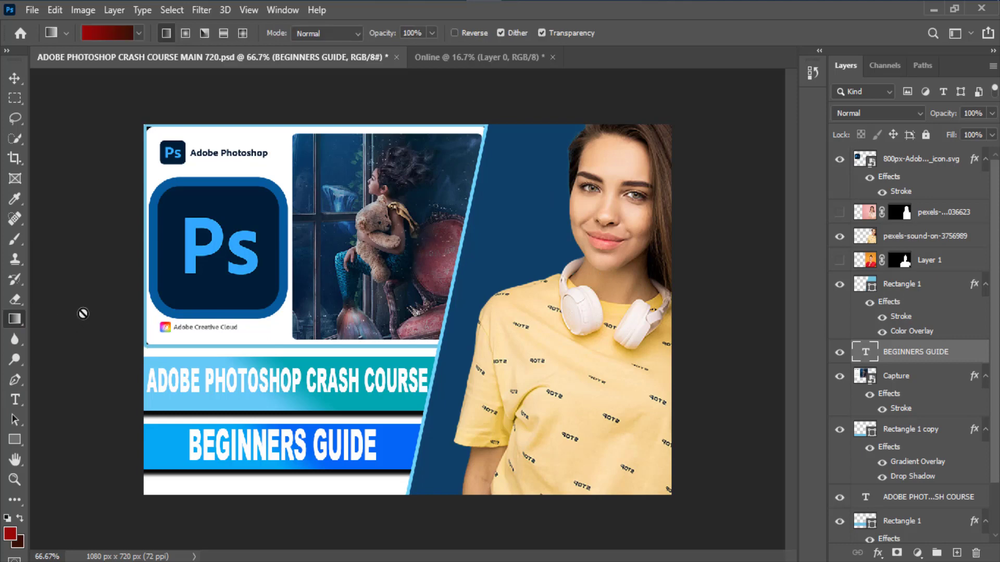
{"action": "left_click", "coordinate": [118, 36]}
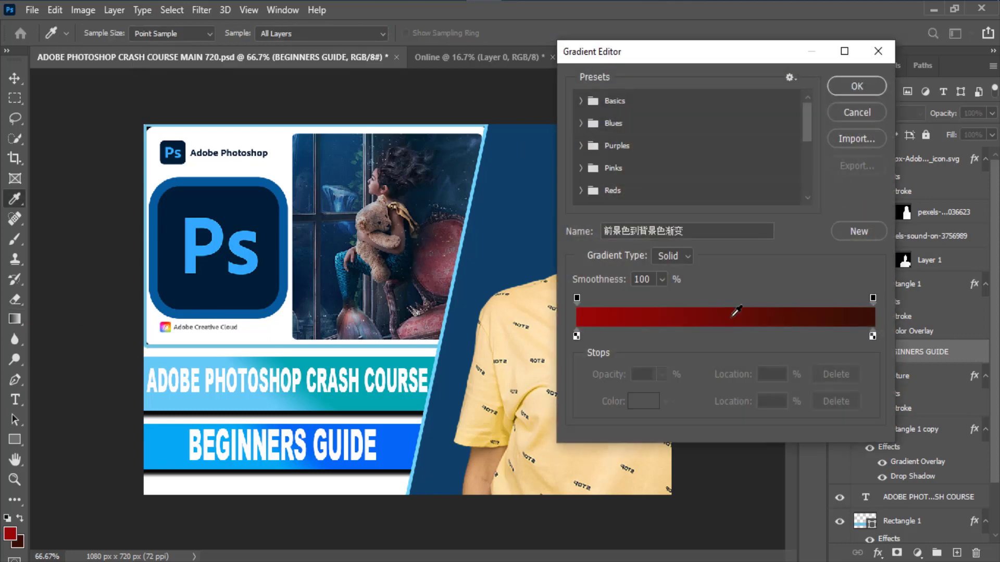
{"action": "left_click", "coordinate": [857, 112]}
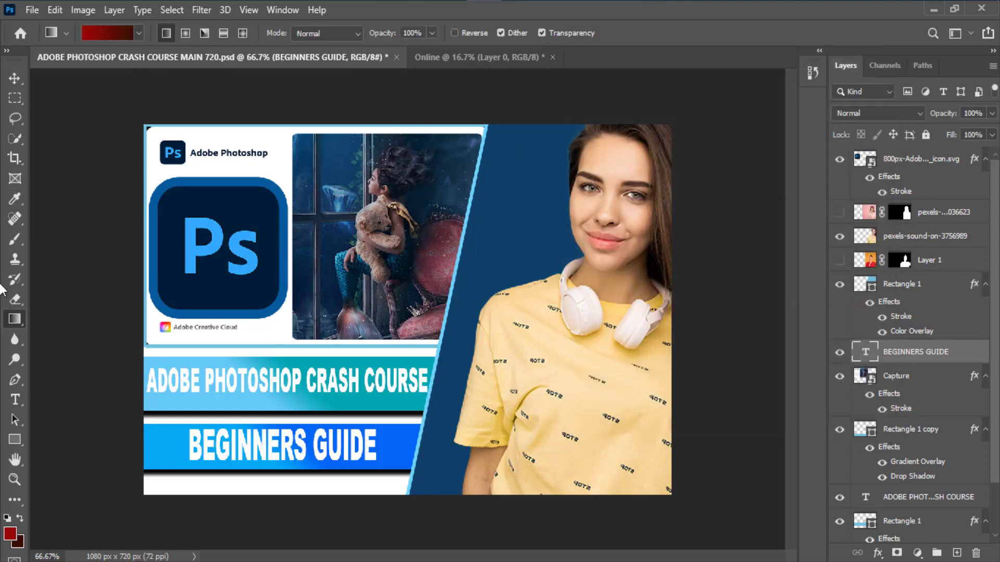
Look at the options of the Frame, Eyedropper, Spot Healing Brush, Brush and Eraser tools in turn.
{"action": "left_click", "coordinate": [14, 187]}
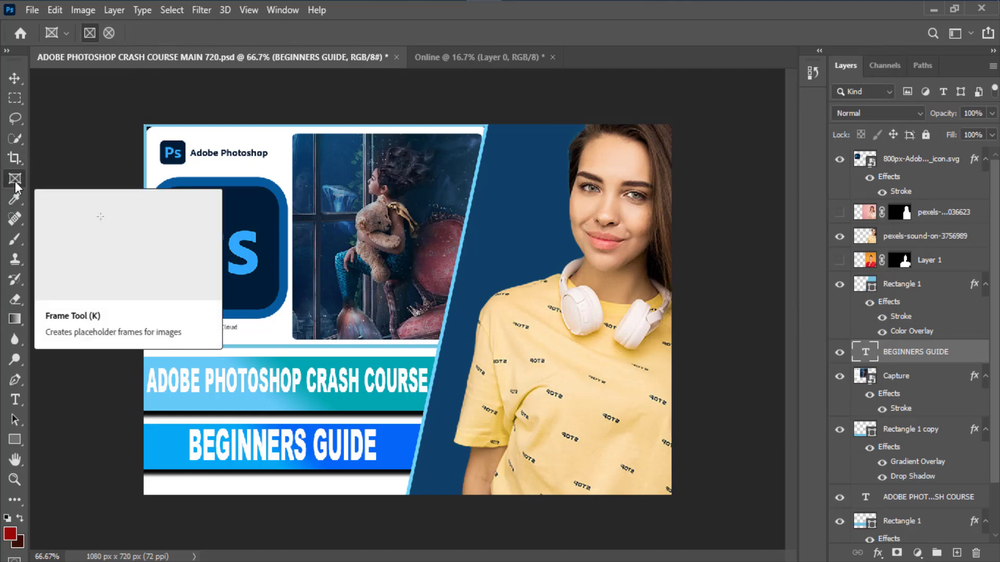
{"action": "left_click", "coordinate": [15, 198]}
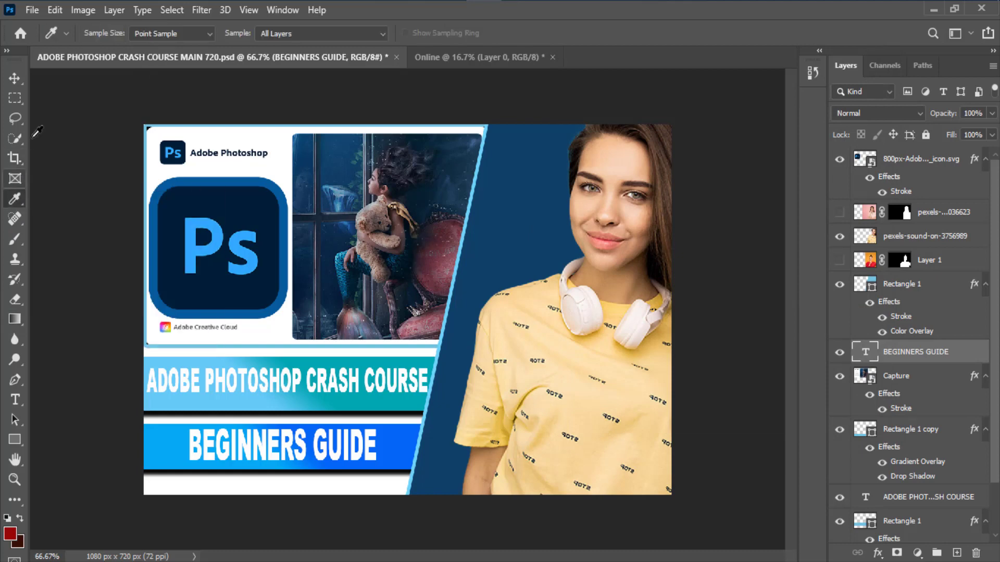
{"action": "left_click", "coordinate": [19, 221]}
{"action": "right_click", "coordinate": [18, 222]}
{"action": "left_click", "coordinate": [18, 218]}
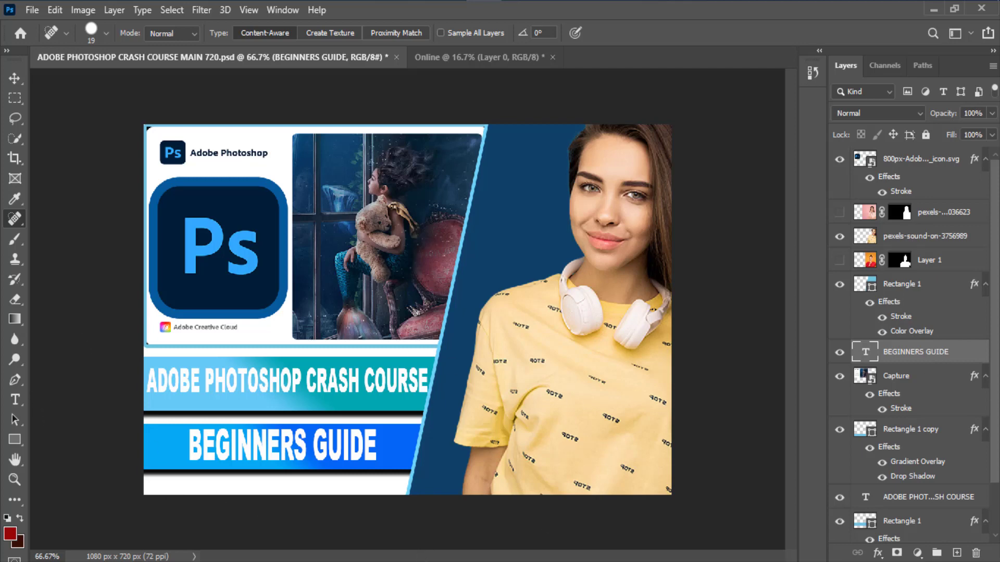
{"action": "left_click_drag", "start_coordinate": [15, 240], "coordinate": [49, 241]}
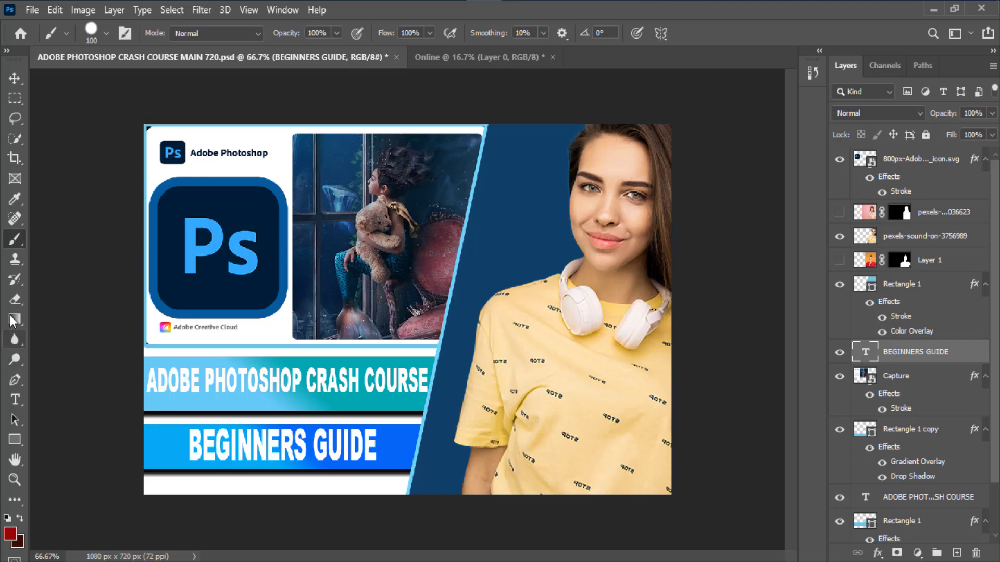
{"action": "left_click_drag", "start_coordinate": [11, 303], "coordinate": [66, 304]}
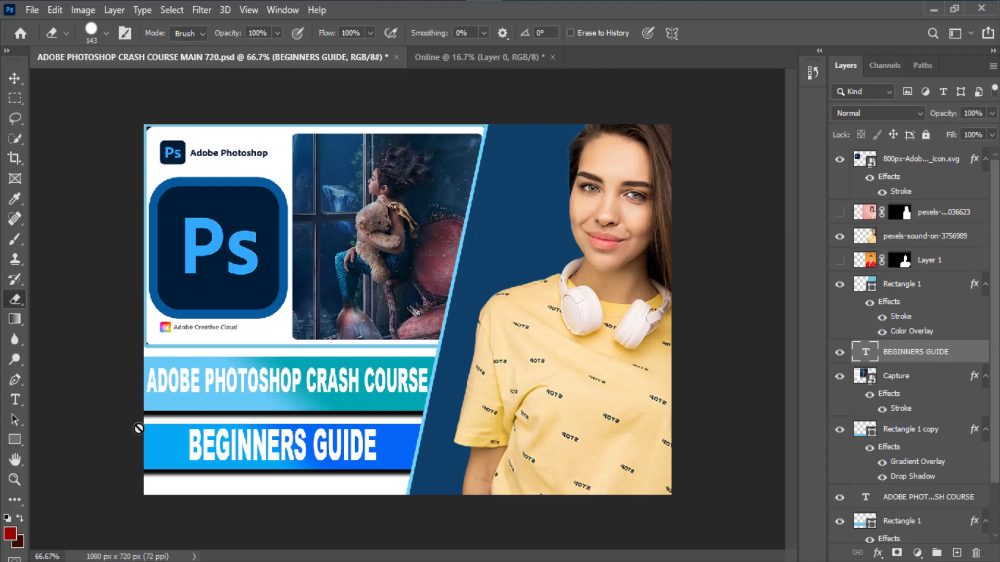
Try a Bevel & Emboss on the Ps logo layer with depth 542% and size 9 px, leaving the highlight colour white.
{"action": "left_click", "coordinate": [14, 78]}
{"action": "left_click", "coordinate": [182, 270]}
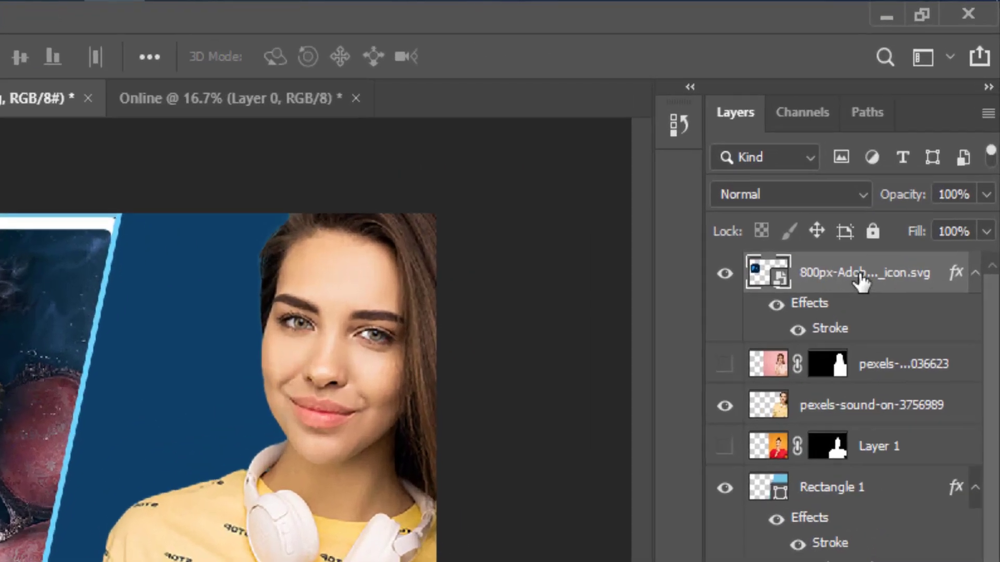
{"action": "right_click", "coordinate": [918, 159]}
{"action": "left_click", "coordinate": [754, 22]}
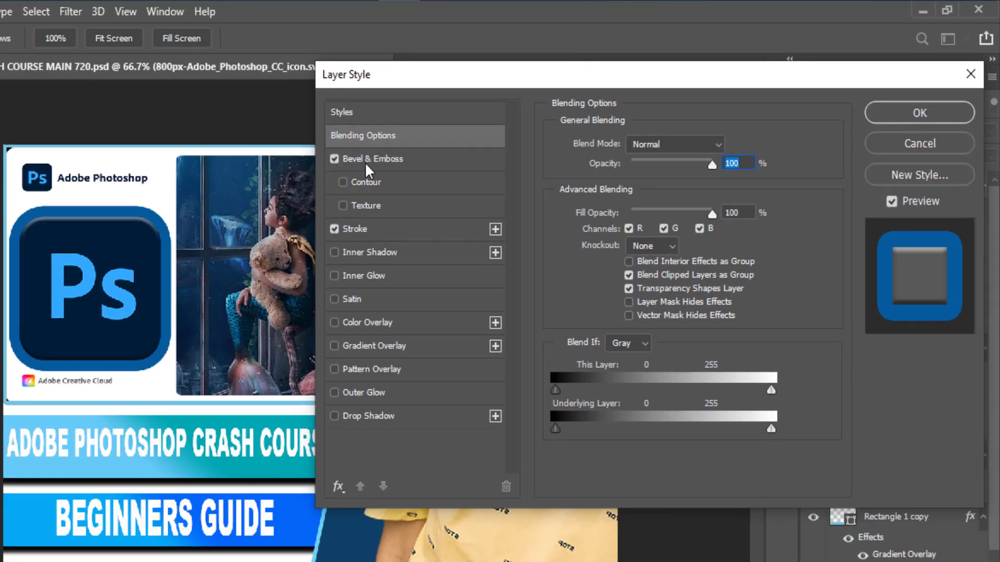
{"action": "left_click", "coordinate": [334, 159]}
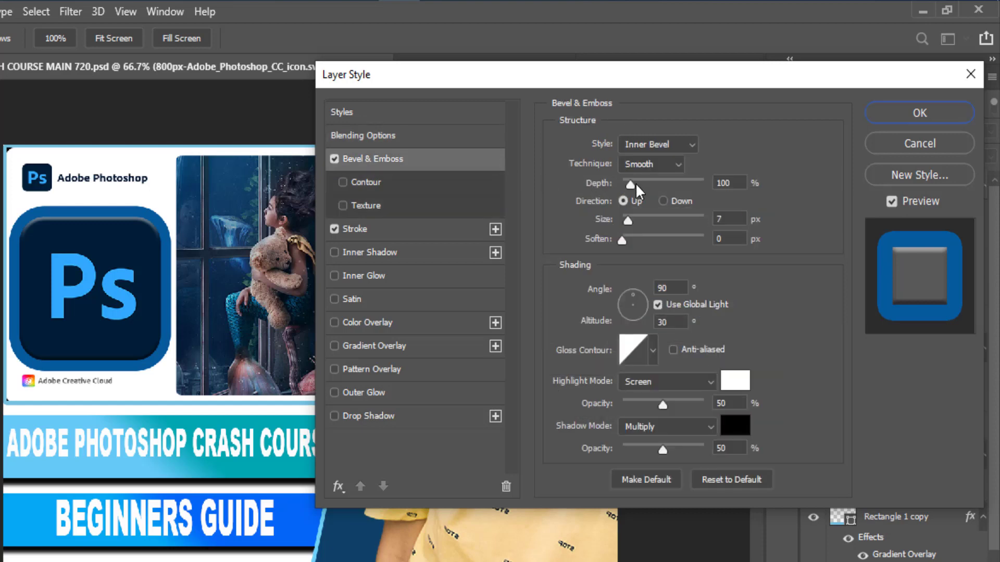
{"action": "left_click_drag", "start_coordinate": [636, 183], "coordinate": [667, 182]}
{"action": "mouse_move", "coordinate": [627, 220]}
{"action": "left_mouse_down"}
{"action": "mouse_move", "coordinate": [650, 225]}
{"action": "mouse_move", "coordinate": [631, 225]}
{"action": "left_mouse_up"}
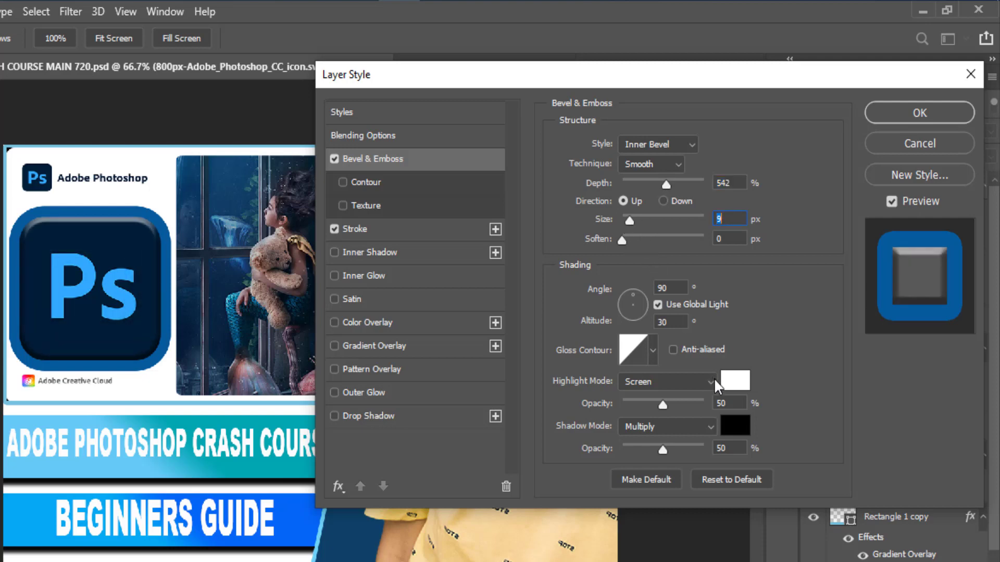
{"action": "left_click", "coordinate": [742, 387]}
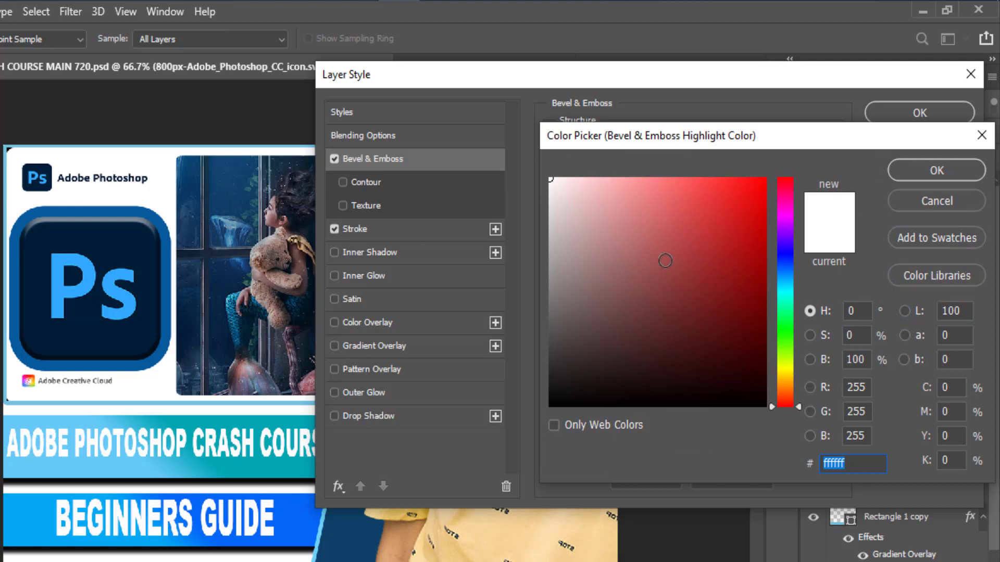
{"action": "left_click", "coordinate": [922, 196]}
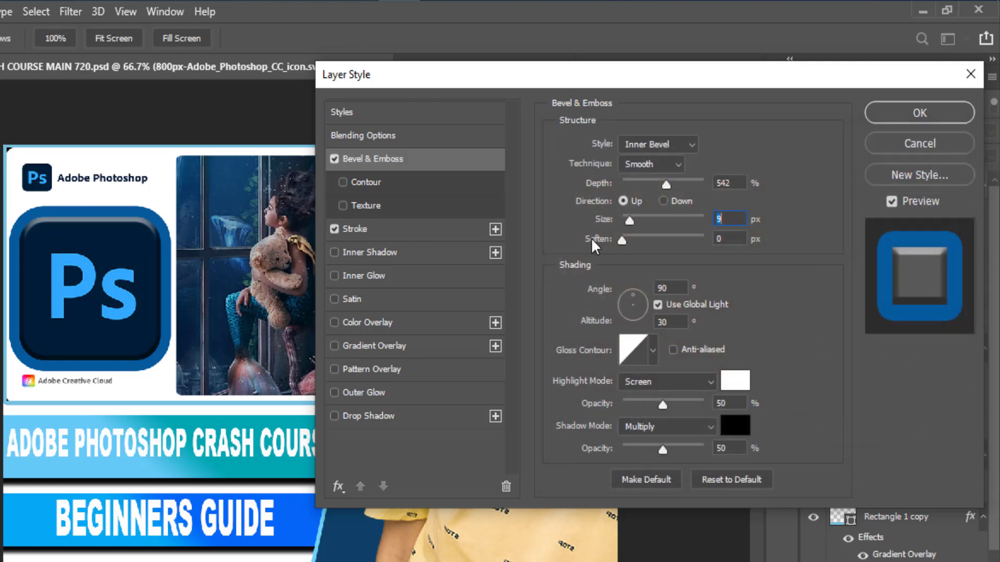
Try adding a Contour with a different curve preset and a Texture with a Trees pattern to the bevel.
{"action": "left_click", "coordinate": [343, 184]}
{"action": "left_click", "coordinate": [393, 188]}
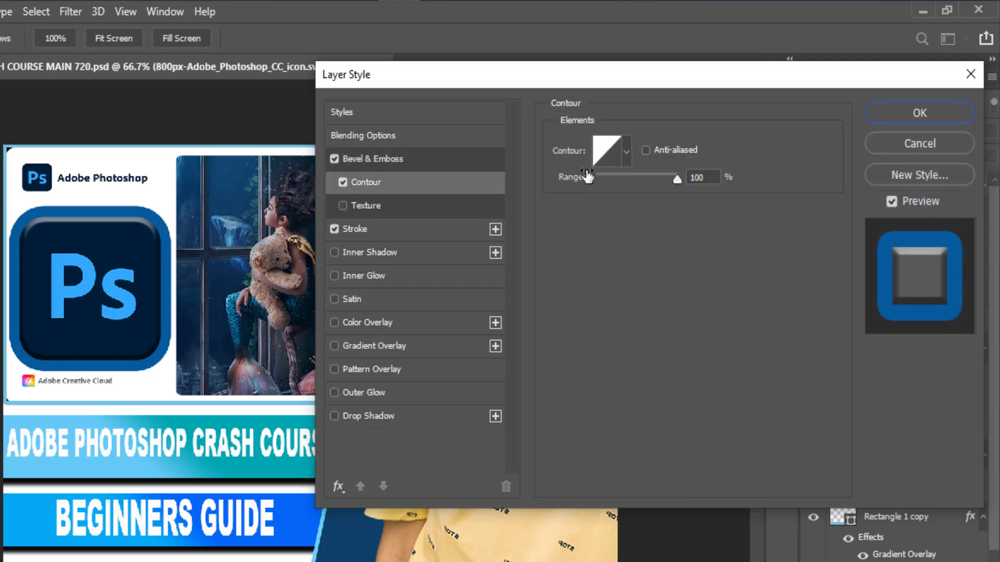
{"action": "left_click", "coordinate": [627, 151]}
{"action": "left_click", "coordinate": [604, 223]}
{"action": "left_click", "coordinate": [333, 211]}
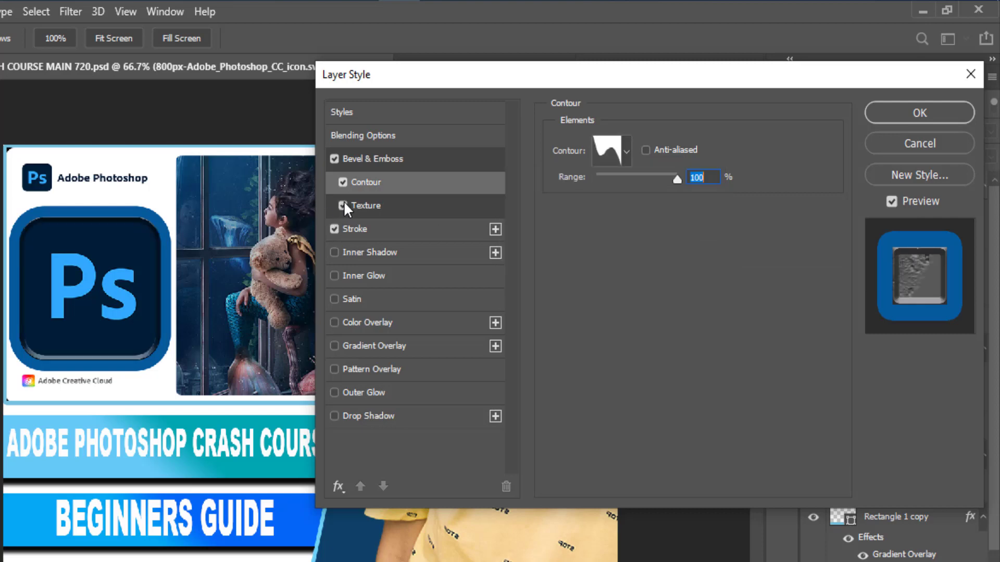
{"action": "left_click", "coordinate": [343, 205]}
{"action": "left_click", "coordinate": [360, 213]}
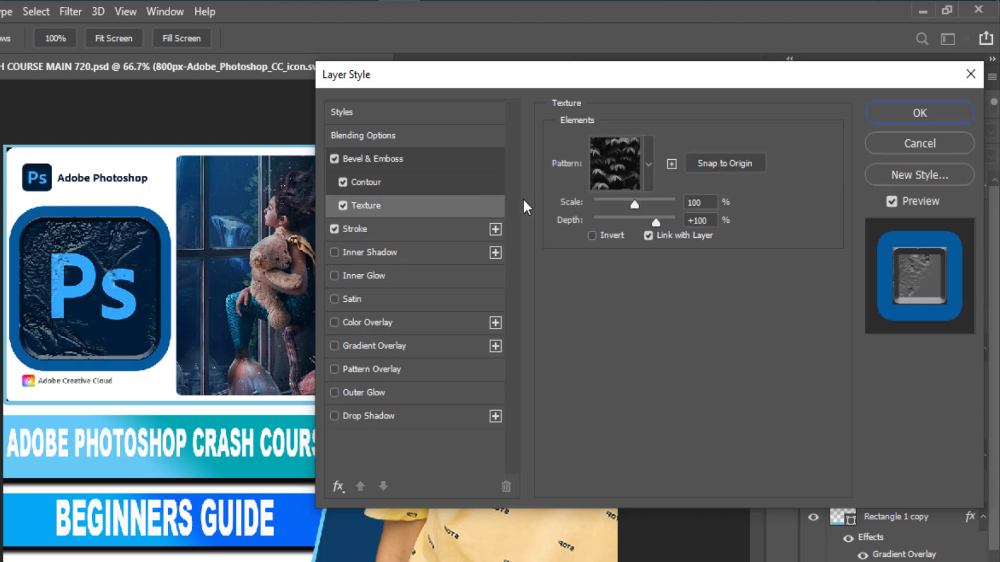
{"action": "left_click", "coordinate": [638, 167]}
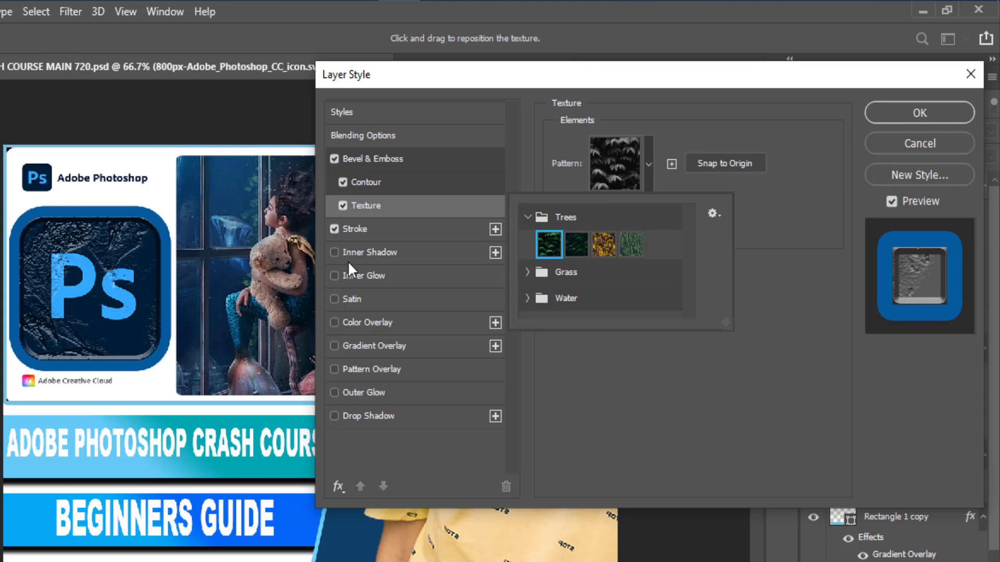
Try a Drop Shadow with Normal blend mode, opacity 100%, angle 141°, distance 36 px and size 46 px.
{"action": "left_click", "coordinate": [337, 415]}
{"action": "left_click", "coordinate": [340, 415]}
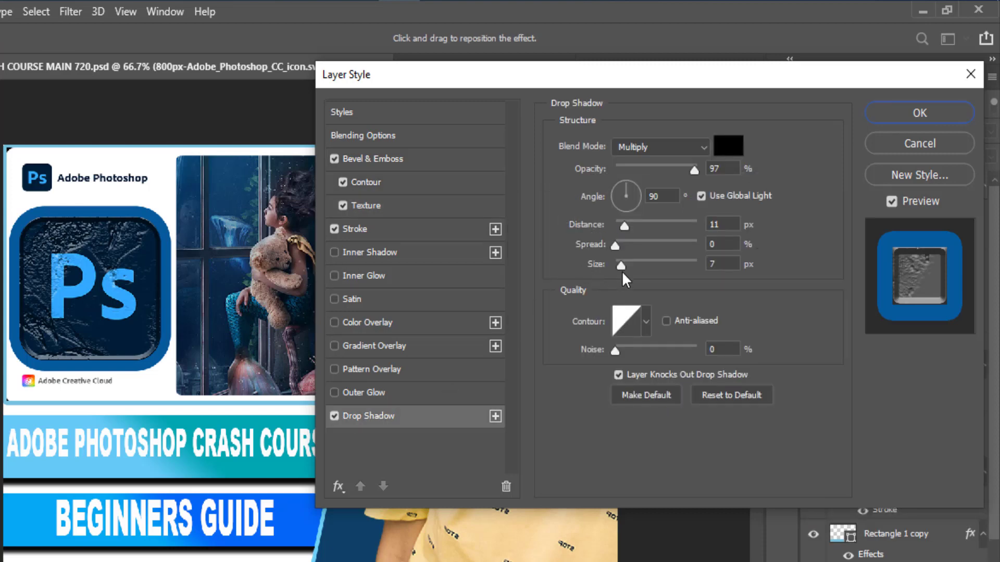
{"action": "left_click_drag", "start_coordinate": [632, 264], "coordinate": [645, 263]}
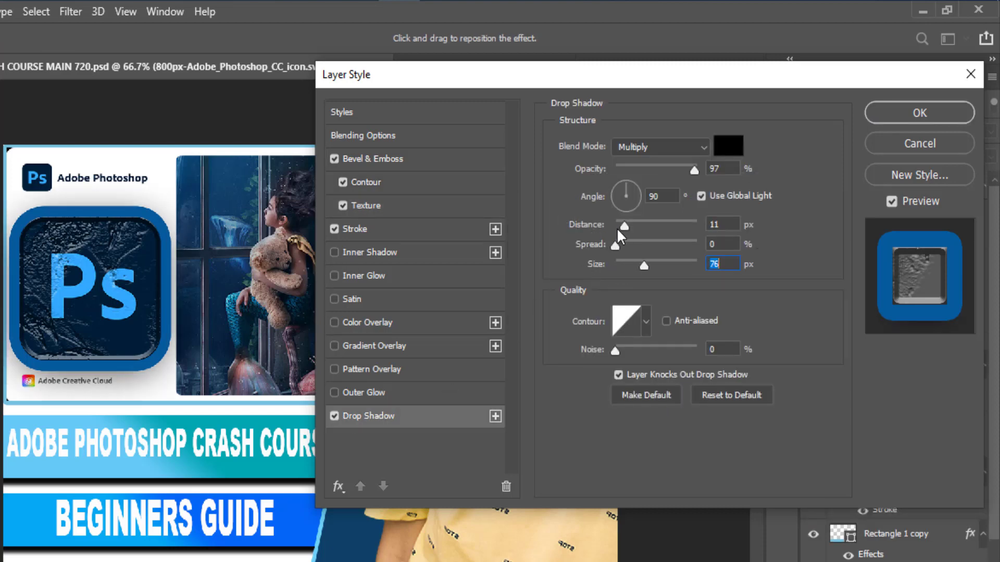
{"action": "mouse_move", "coordinate": [624, 226]}
{"action": "left_mouse_down"}
{"action": "mouse_move", "coordinate": [649, 226]}
{"action": "mouse_move", "coordinate": [637, 227]}
{"action": "left_mouse_up"}
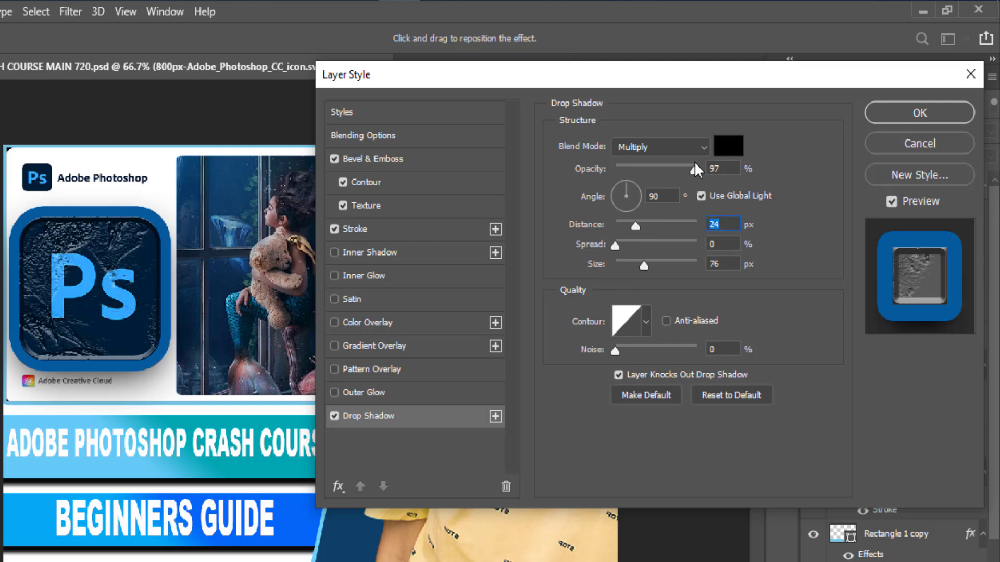
{"action": "left_click", "coordinate": [673, 148]}
{"action": "left_click", "coordinate": [627, 162]}
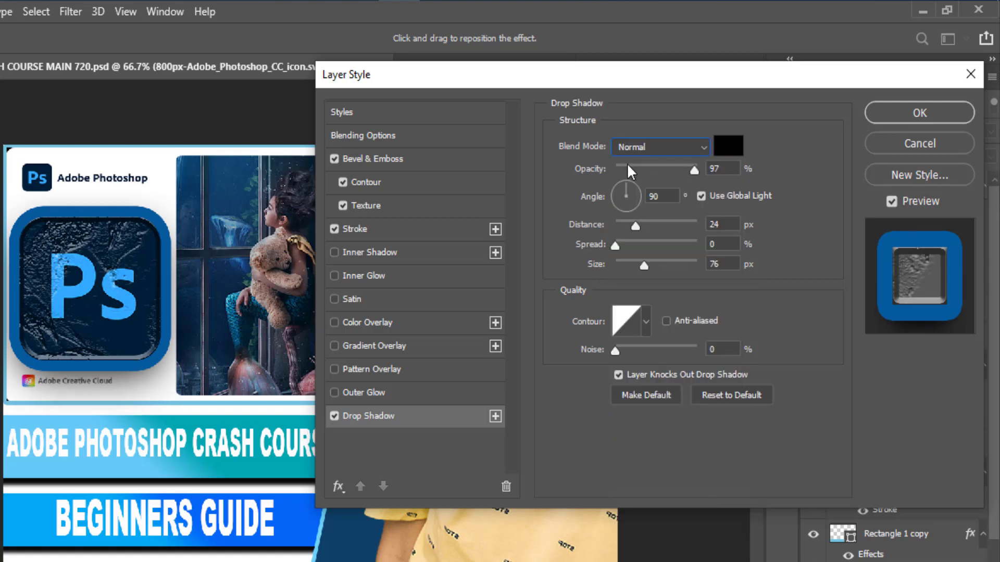
{"action": "left_click_drag", "start_coordinate": [630, 227], "coordinate": [646, 226]}
{"action": "left_click_drag", "start_coordinate": [654, 266], "coordinate": [635, 264]}
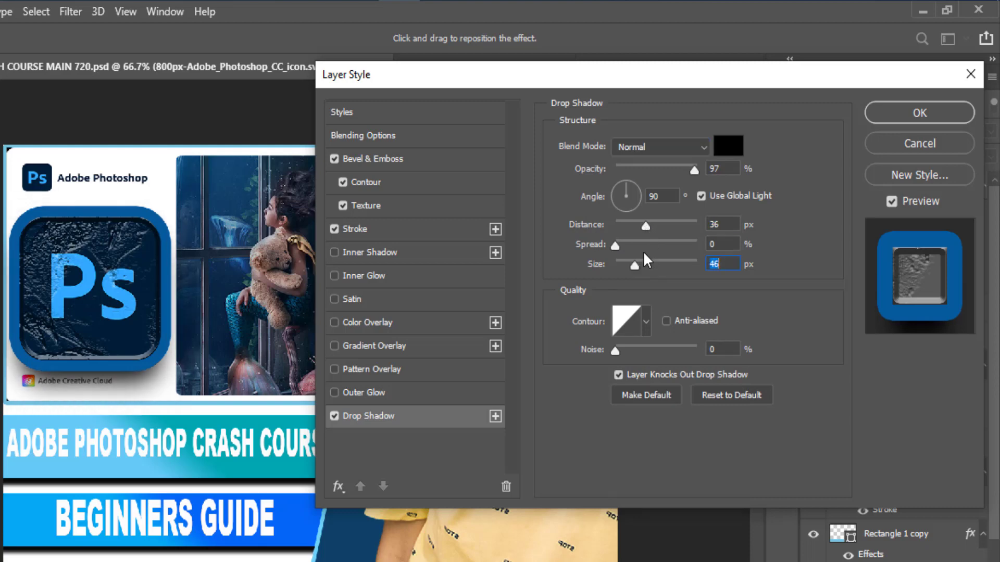
{"action": "left_click_drag", "start_coordinate": [691, 170], "coordinate": [698, 169]}
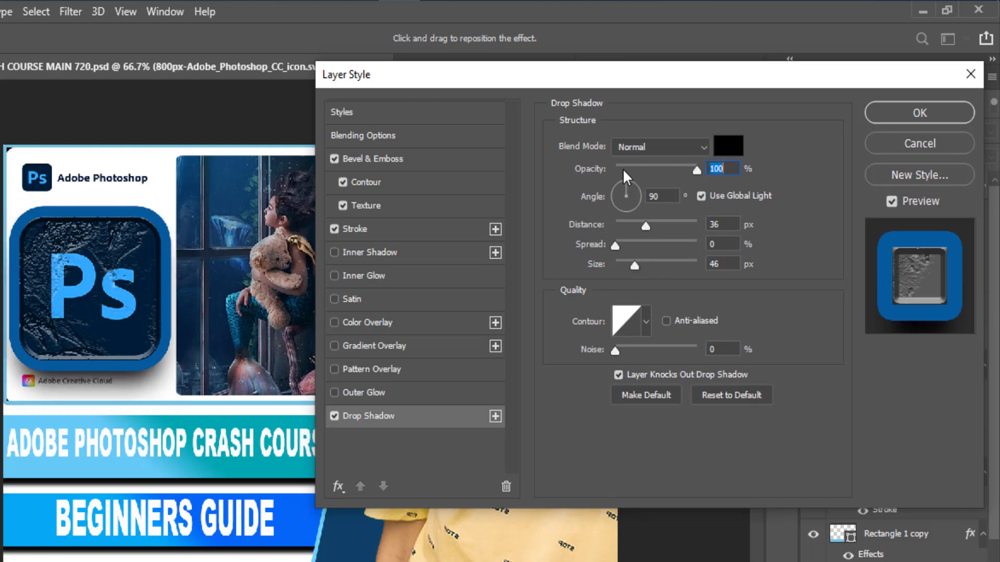
{"action": "mouse_move", "coordinate": [628, 184]}
{"action": "left_mouse_down"}
{"action": "mouse_move", "coordinate": [641, 186]}
{"action": "mouse_move", "coordinate": [614, 184]}
{"action": "left_mouse_up"}
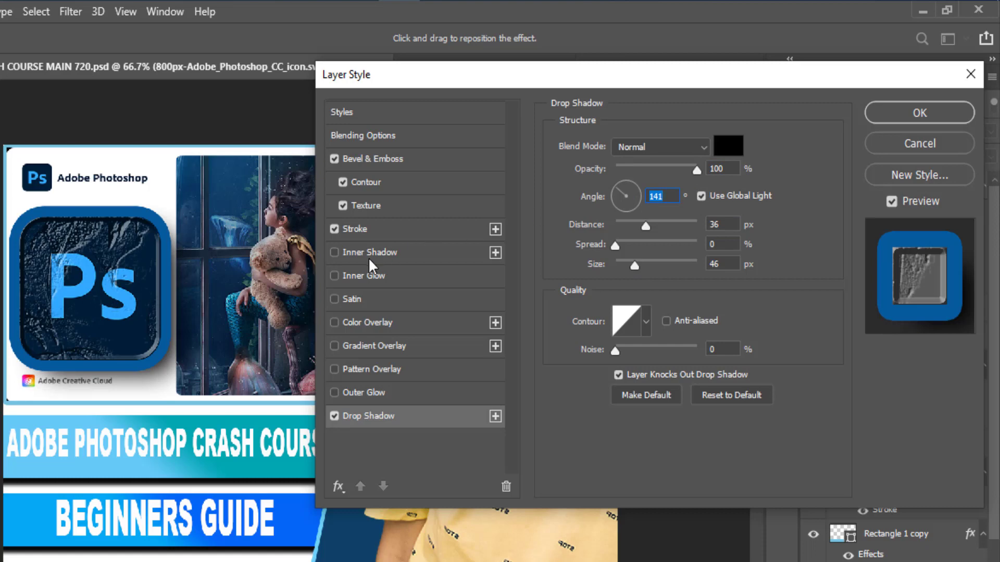
Try an Inner Shadow and a Color Overlay on the logo, preview a dark red overlay colour, and discard that colour.
{"action": "left_click", "coordinate": [334, 253]}
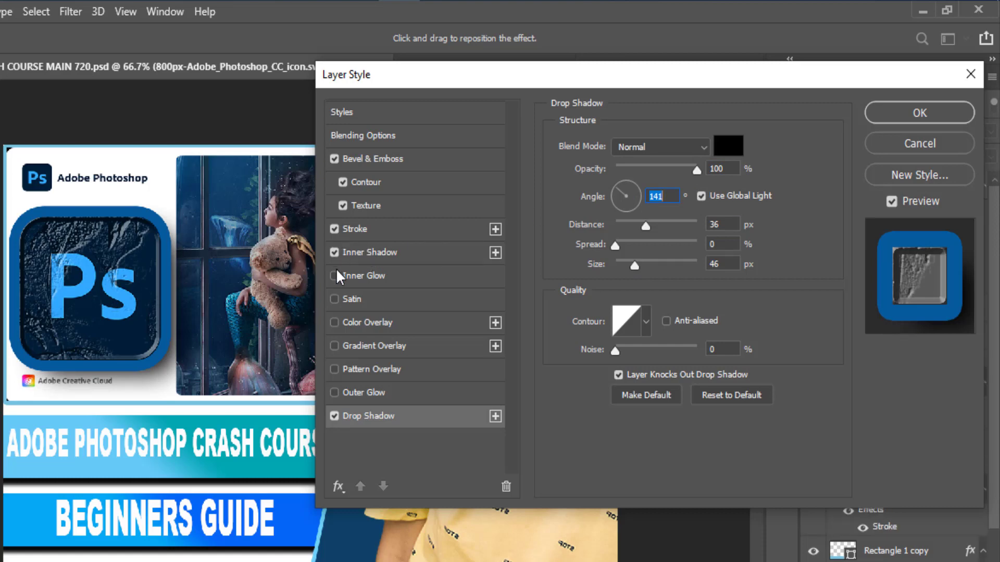
{"action": "left_click", "coordinate": [334, 323]}
{"action": "left_click", "coordinate": [370, 325]}
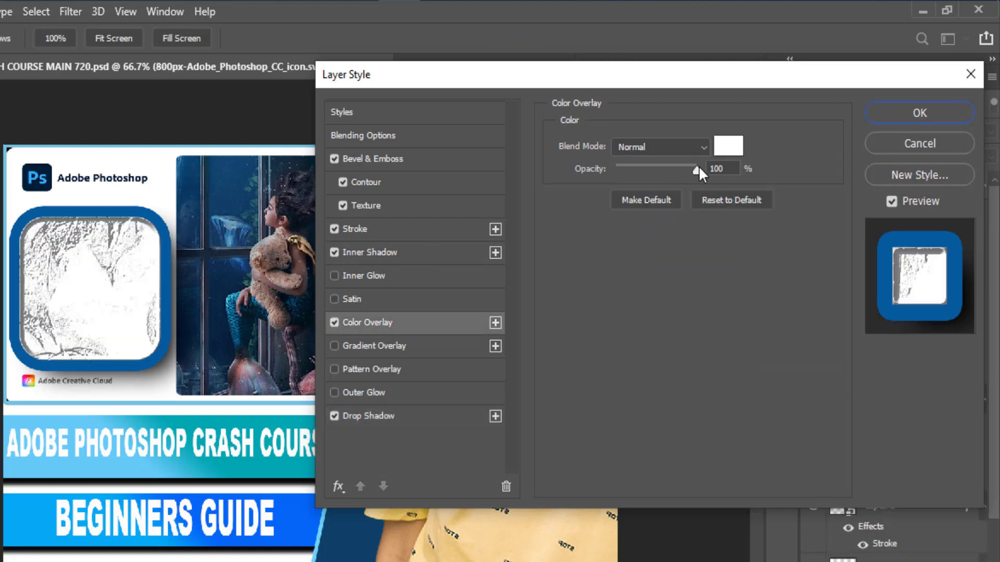
{"action": "left_click", "coordinate": [727, 148]}
{"action": "left_click_drag", "start_coordinate": [668, 256], "coordinate": [724, 303]}
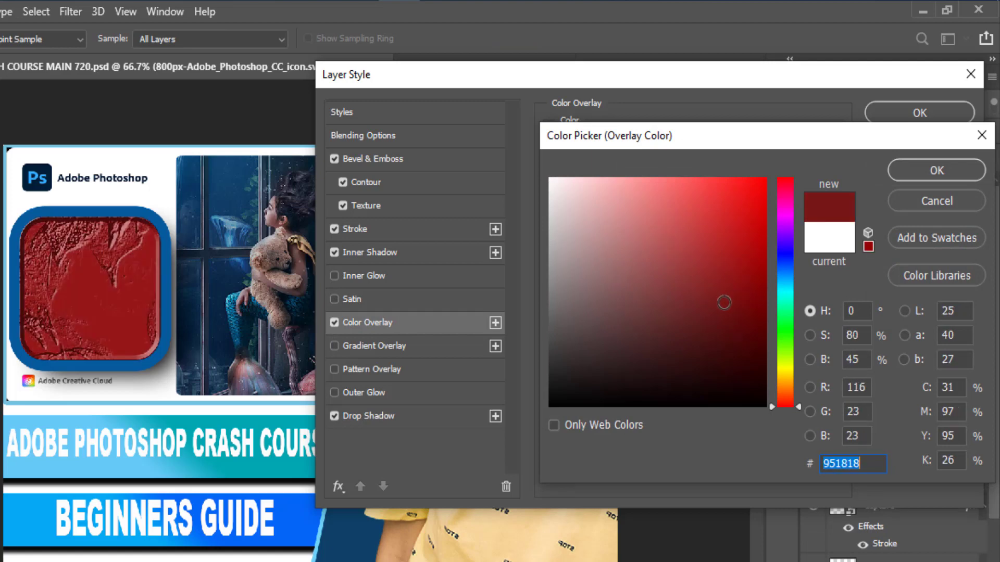
{"action": "left_click", "coordinate": [933, 201]}
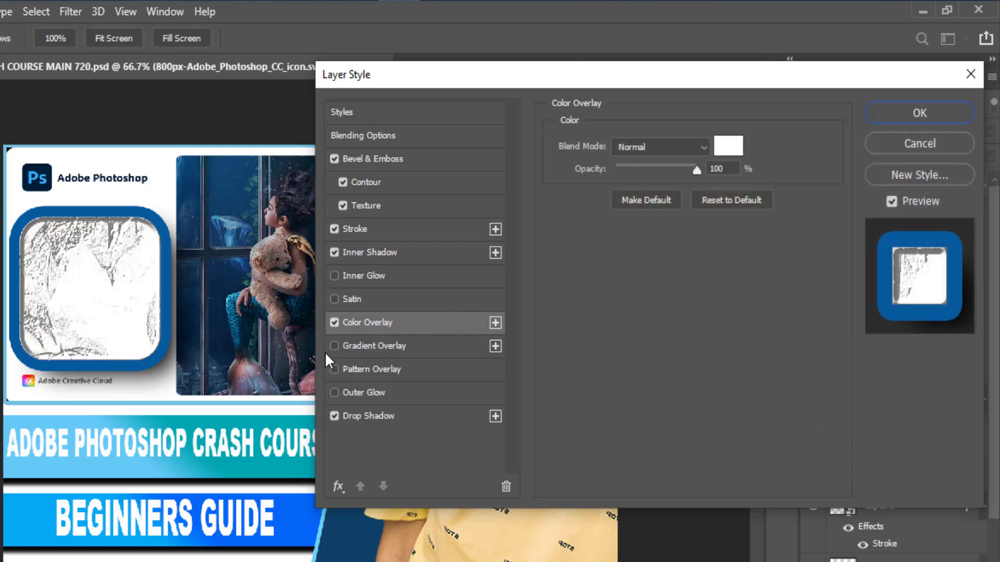
Try a Gradient Overlay on the logo, look at its starting stop colour without changing it, and disable the Color Overlay.
{"action": "left_click", "coordinate": [393, 346]}
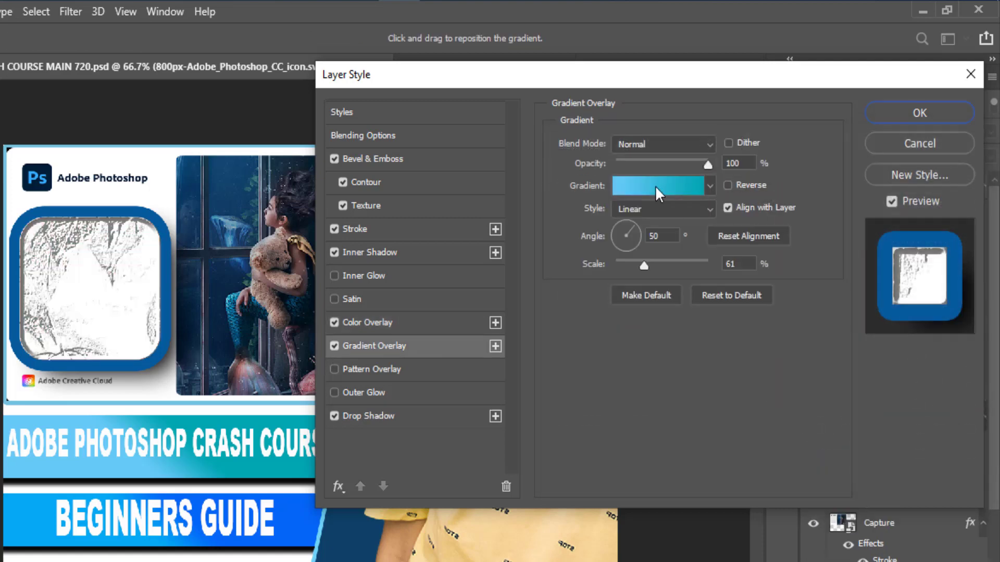
{"action": "left_click", "coordinate": [656, 185]}
{"action": "left_click", "coordinate": [506, 391]}
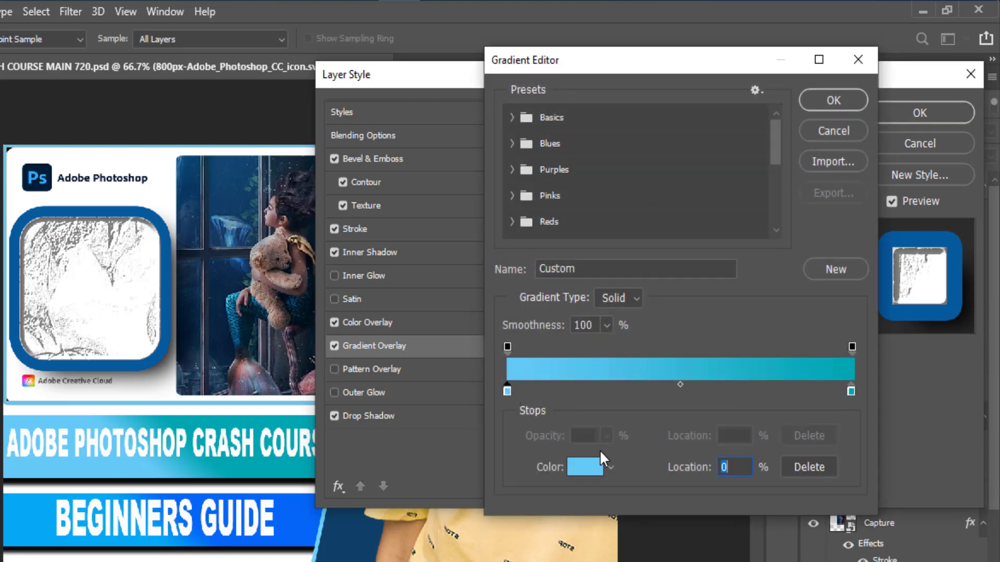
{"action": "left_click", "coordinate": [587, 468]}
{"action": "left_click", "coordinate": [908, 203]}
{"action": "left_click", "coordinate": [833, 131]}
{"action": "left_click", "coordinate": [334, 323]}
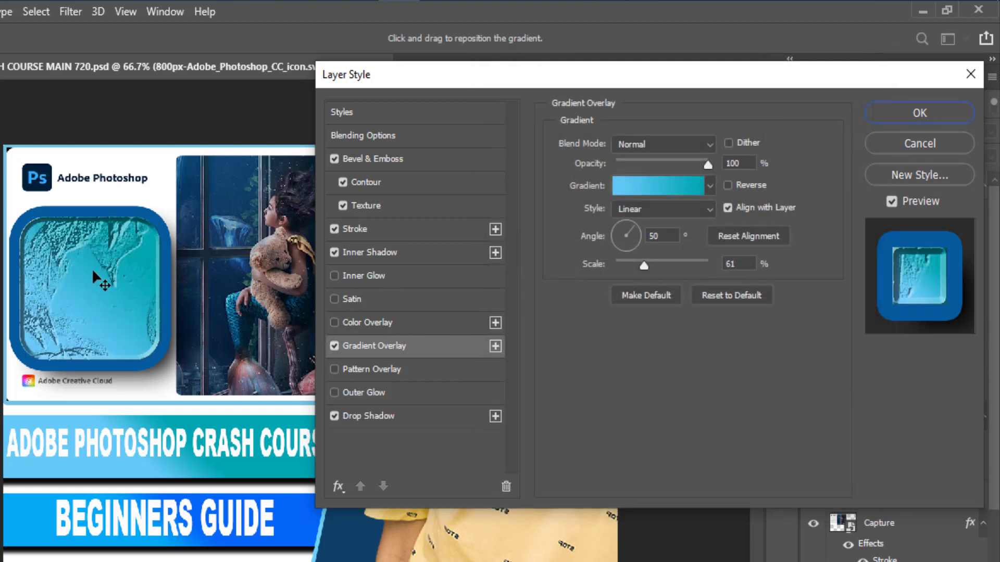
Try 0289c6 and a darker blue for the gradient's starting stop, discard them, and cancel all the layer style changes.
{"action": "left_click", "coordinate": [655, 187]}
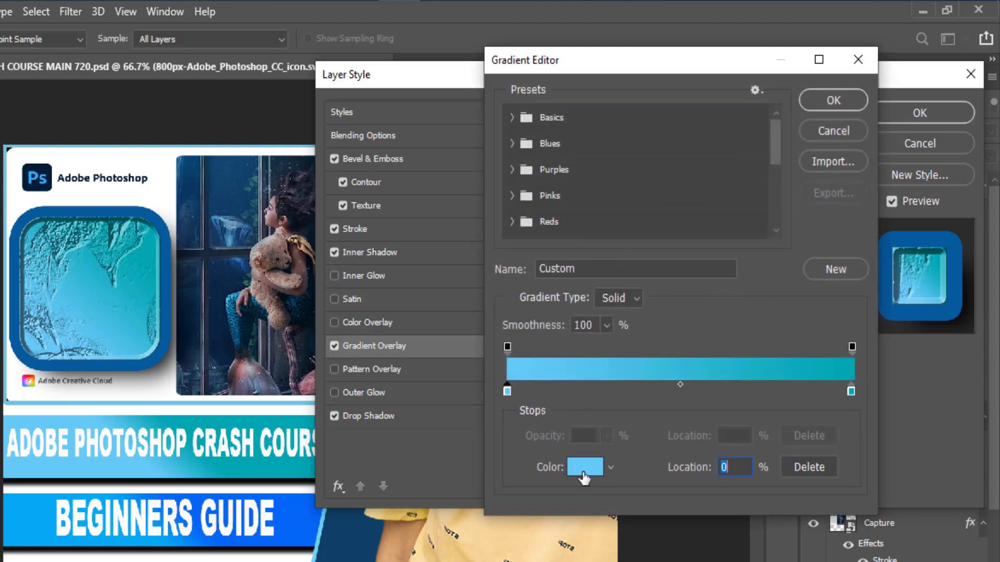
{"action": "left_click", "coordinate": [584, 478]}
{"action": "type", "text": "0289c6"}
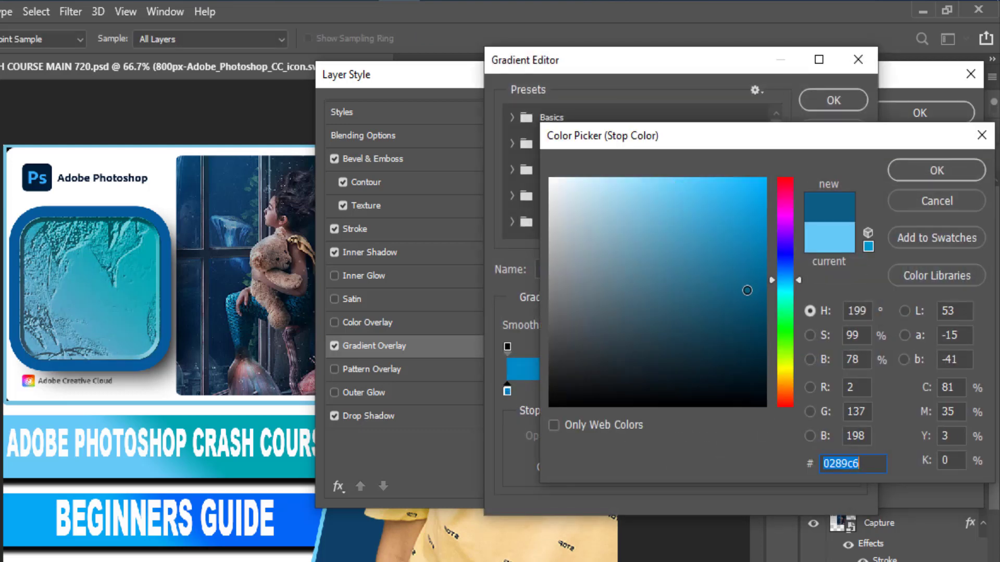
{"action": "left_click_drag", "start_coordinate": [748, 291], "coordinate": [745, 352]}
{"action": "left_click", "coordinate": [930, 208]}
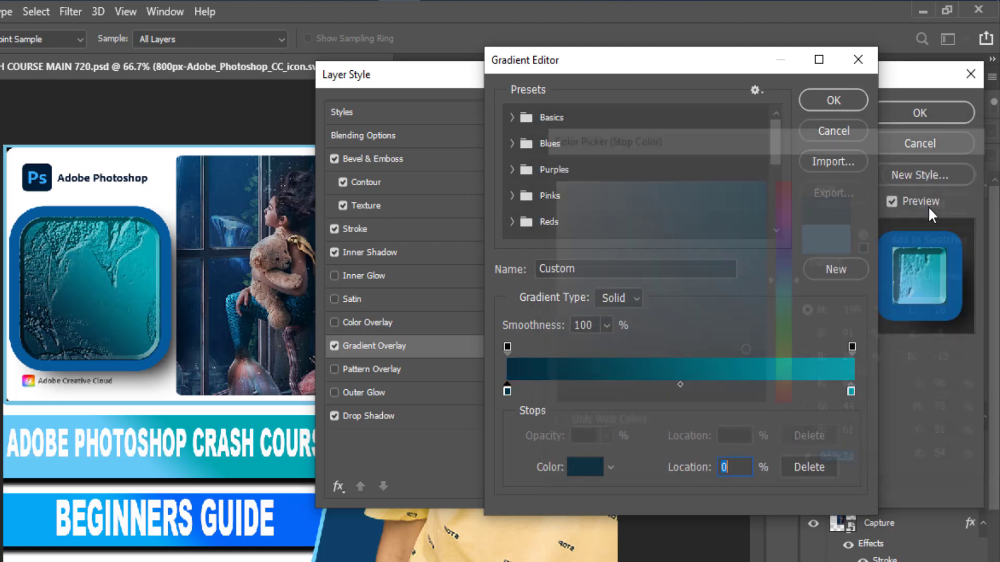
{"action": "left_click", "coordinate": [842, 125]}
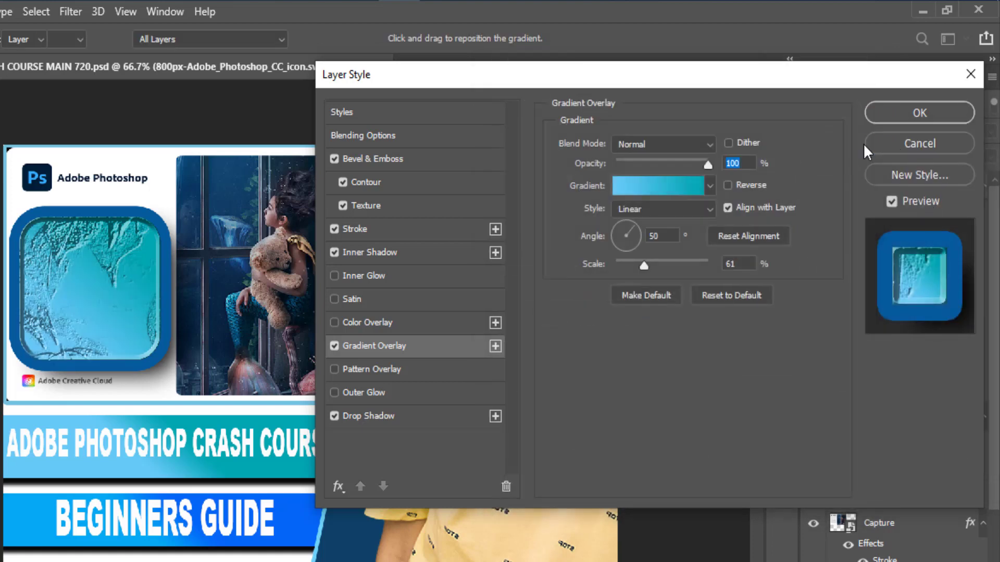
{"action": "left_click", "coordinate": [871, 144]}
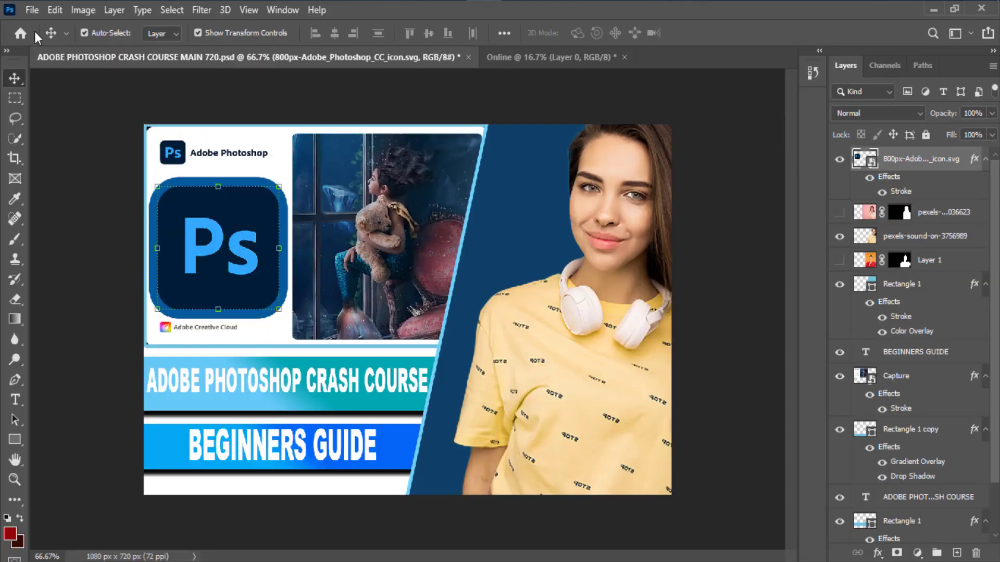
Try placing the photo of the blonde woman in a striped top as an embedded image, and cancel the placement.
{"action": "left_click", "coordinate": [31, 10]}
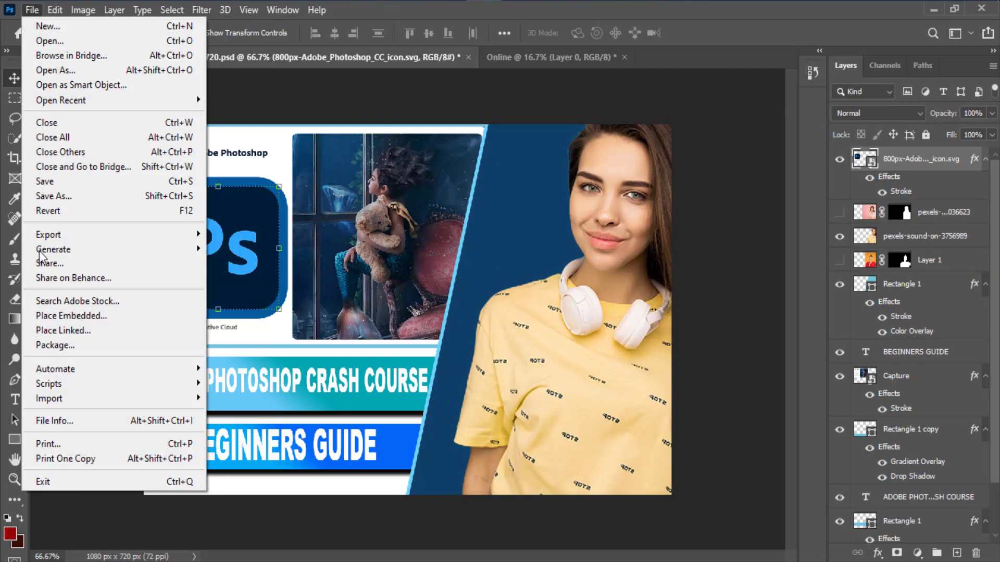
{"action": "left_click", "coordinate": [54, 321]}
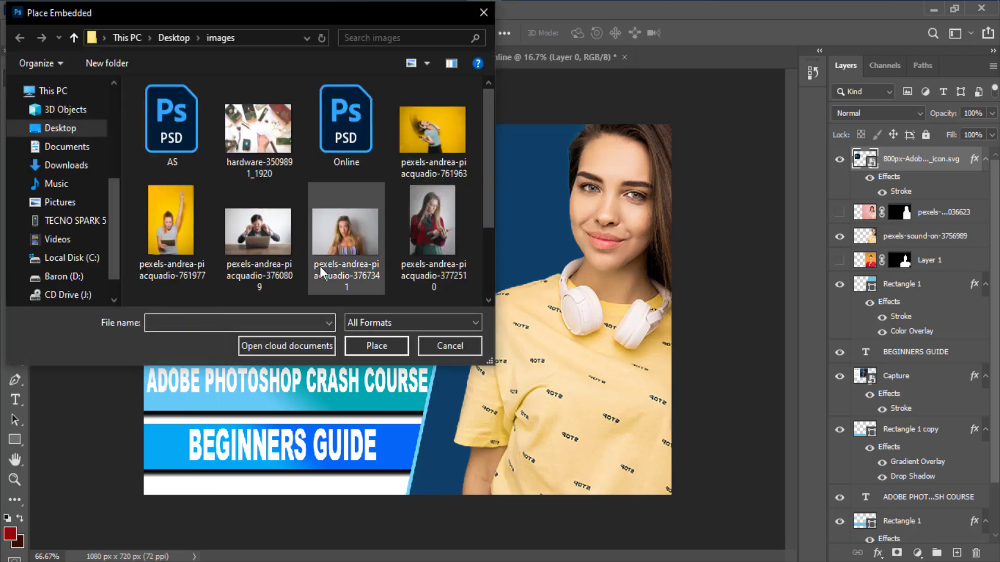
{"action": "left_click", "coordinate": [333, 267]}
{"action": "left_click", "coordinate": [376, 346]}
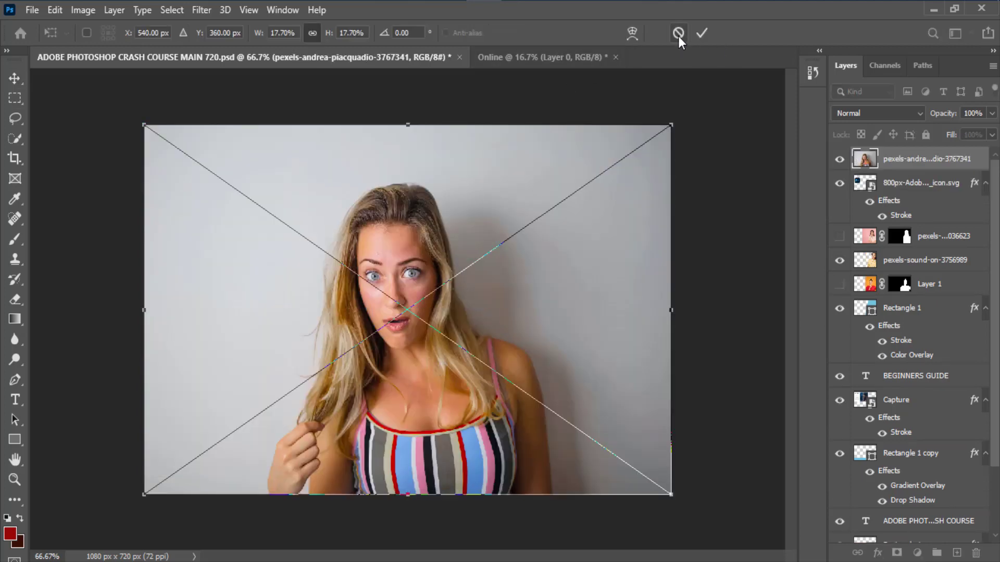
{"action": "left_click", "coordinate": [679, 33]}
Move the woman in the yellow T-shirt slightly to the left on the canvas.
{"action": "left_click_drag", "start_coordinate": [596, 364], "coordinate": [571, 369]}
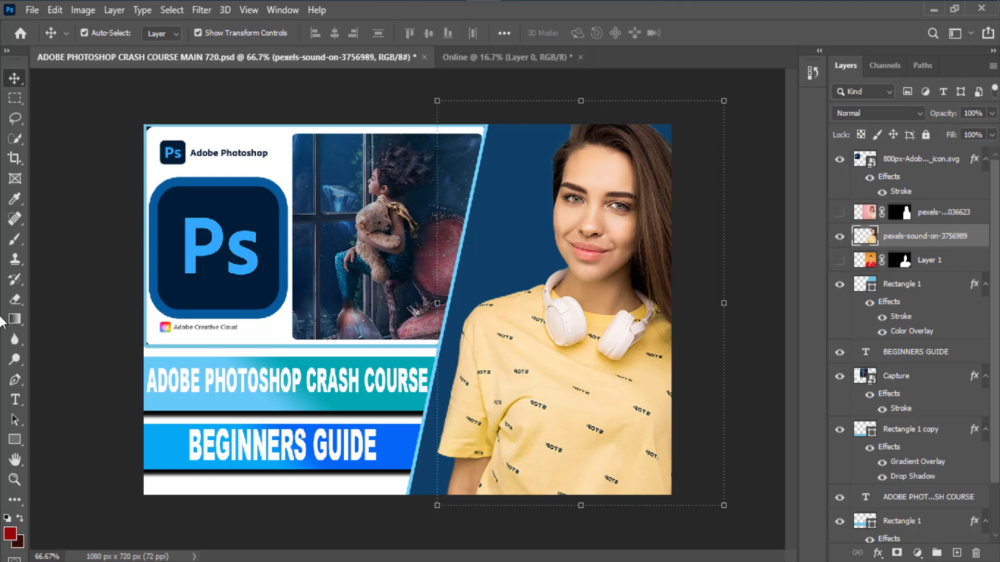
Try the red da5757 as text colour for the ADOBE PHOTOSHOP CRASH COURSE headline, and cancel the colour change.
{"action": "left_click", "coordinate": [14, 399]}
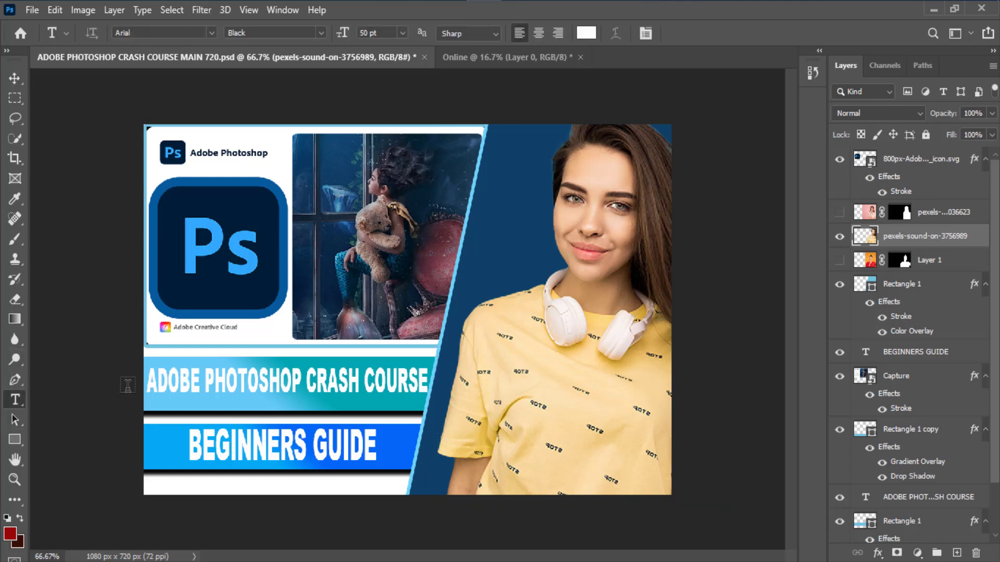
{"action": "left_click_drag", "start_coordinate": [147, 384], "coordinate": [455, 388]}
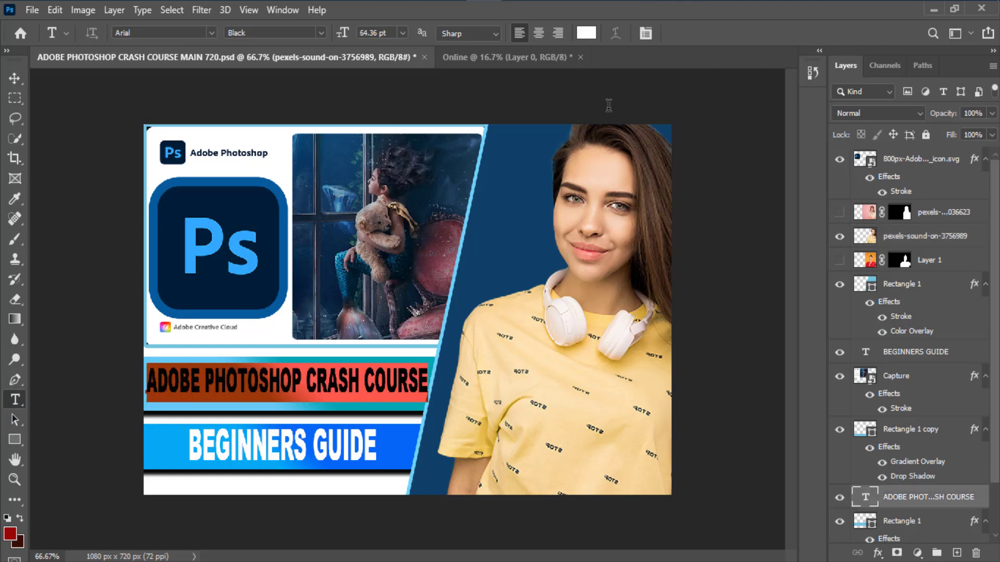
{"action": "left_click", "coordinate": [587, 33]}
{"action": "left_click", "coordinate": [726, 185]}
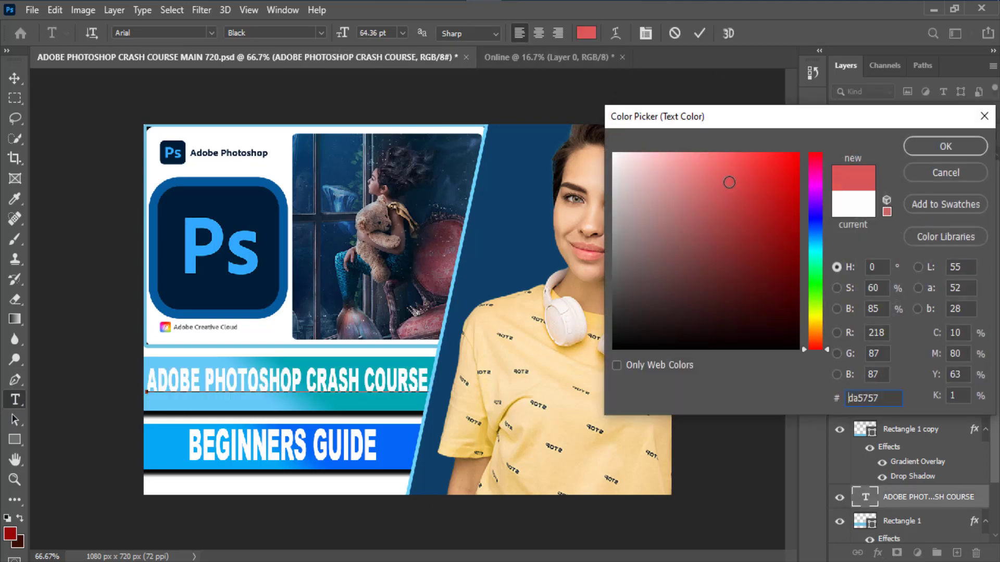
{"action": "key", "text": "Escape"}
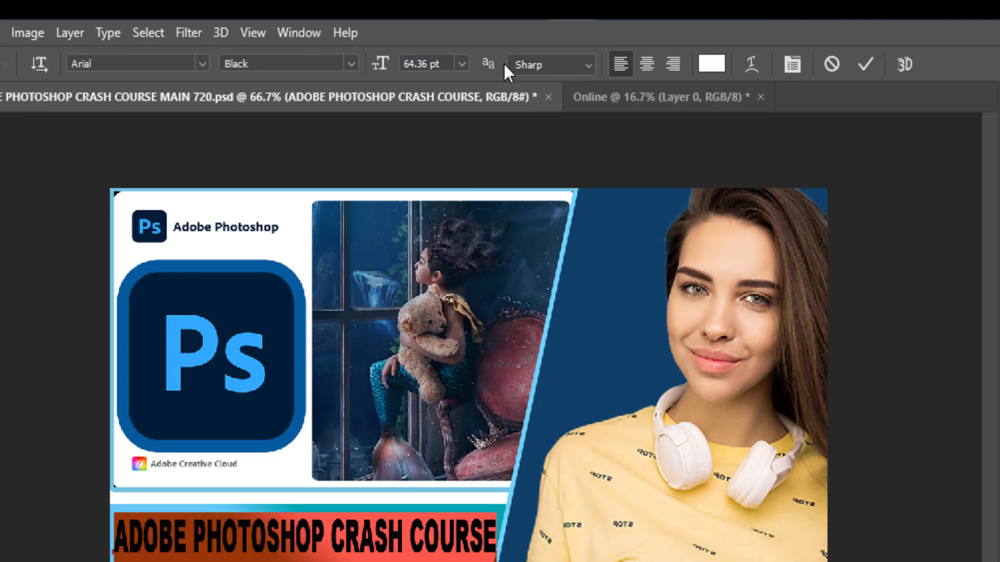
Look at the headline's alignment and font size options, try the Britannic Bold font, and cancel the text edits.
{"action": "left_click", "coordinate": [649, 64]}
{"action": "left_click", "coordinate": [625, 66]}
{"action": "left_click", "coordinate": [463, 64]}
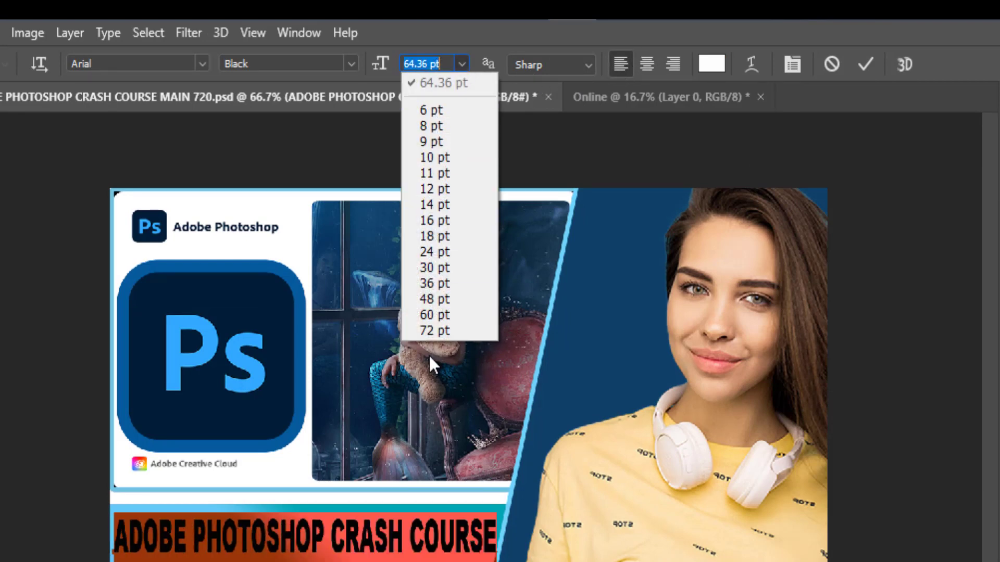
{"action": "left_click", "coordinate": [170, 65]}
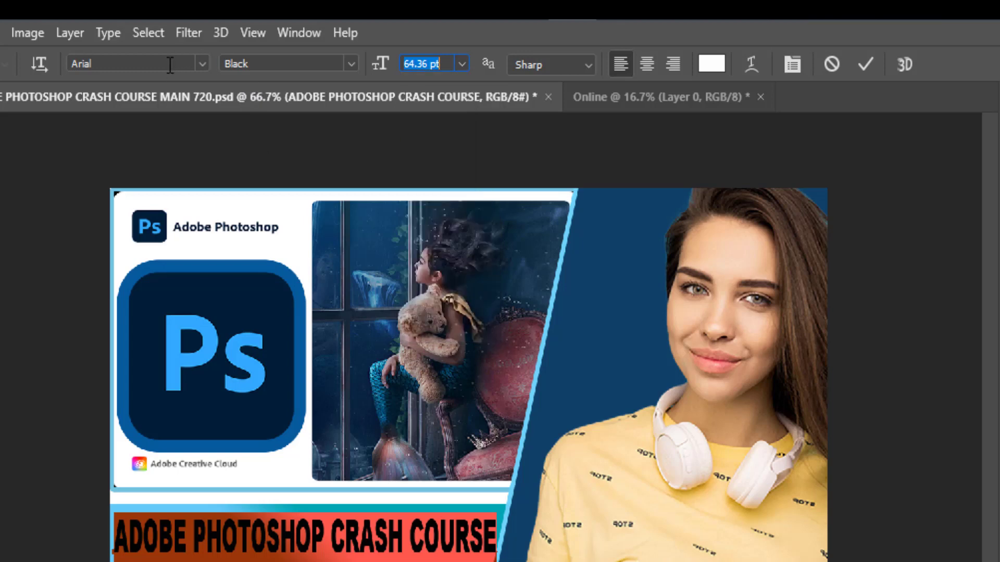
{"action": "left_click", "coordinate": [197, 64]}
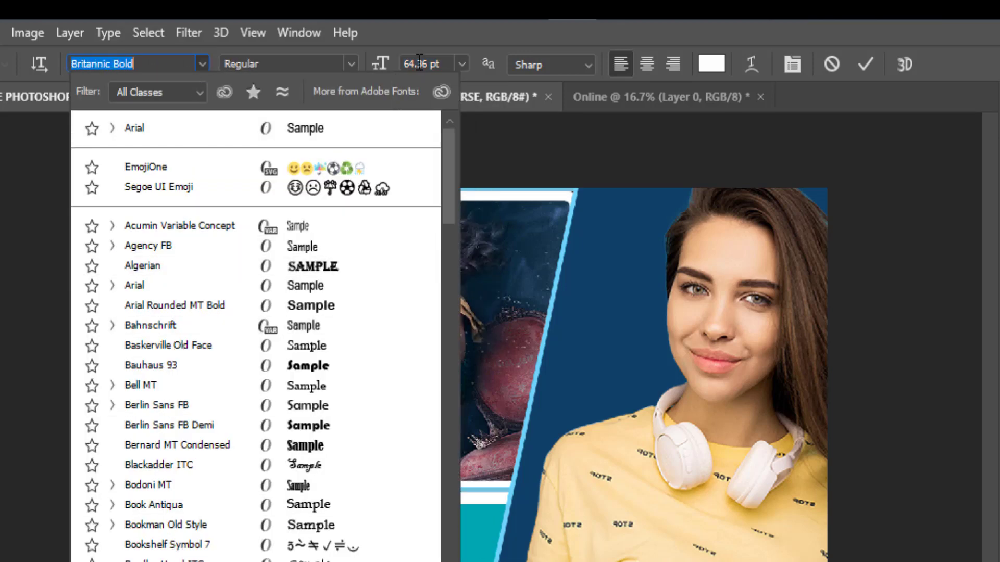
{"action": "left_click", "coordinate": [429, 25]}
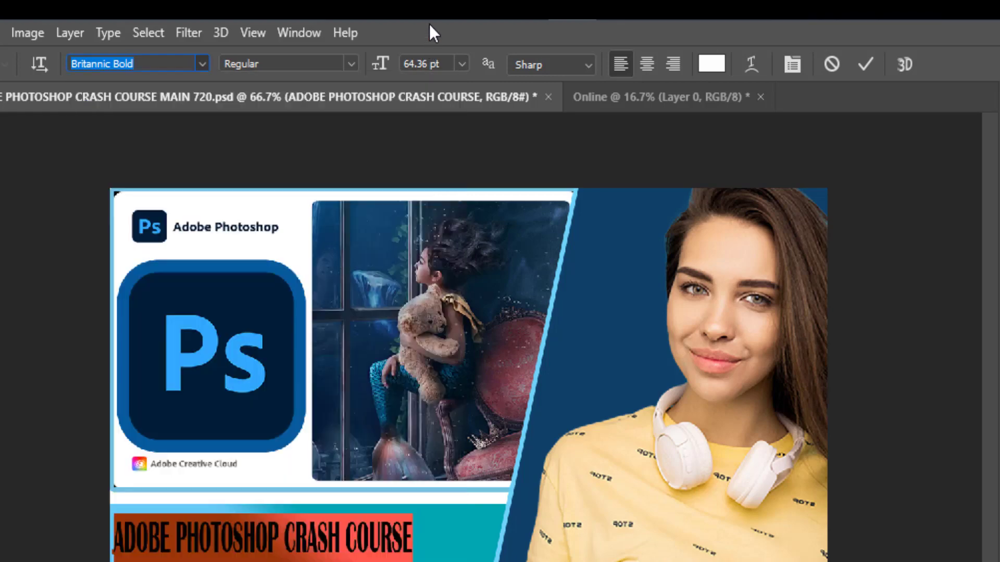
{"action": "left_click", "coordinate": [834, 66]}
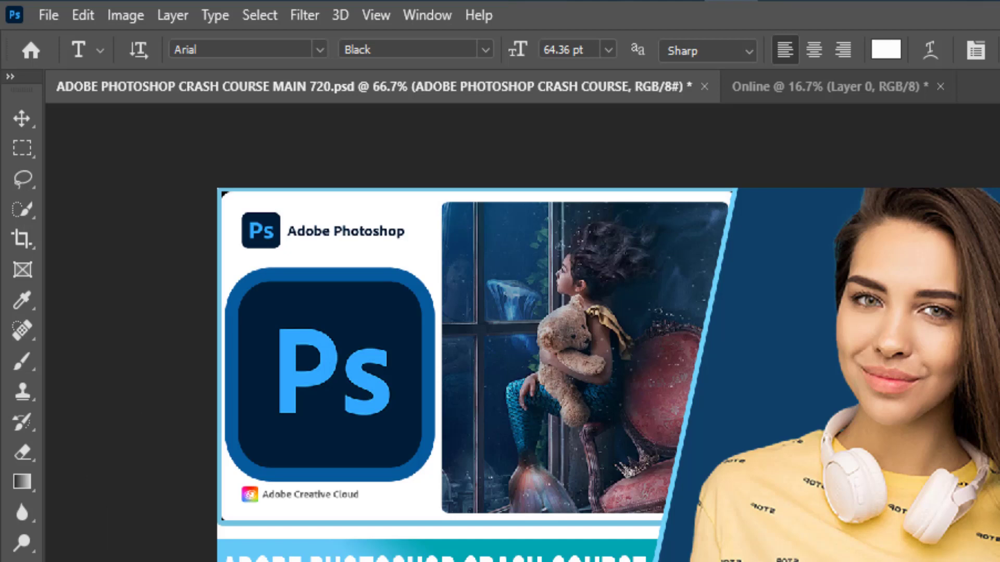
Try a Gaussian Blur with a radius of 7.4 pixels on the woman in the yellow T-shirt, and cancel it.
{"action": "left_click", "coordinate": [26, 120]}
{"action": "left_click", "coordinate": [907, 503]}
{"action": "left_click", "coordinate": [306, 17]}
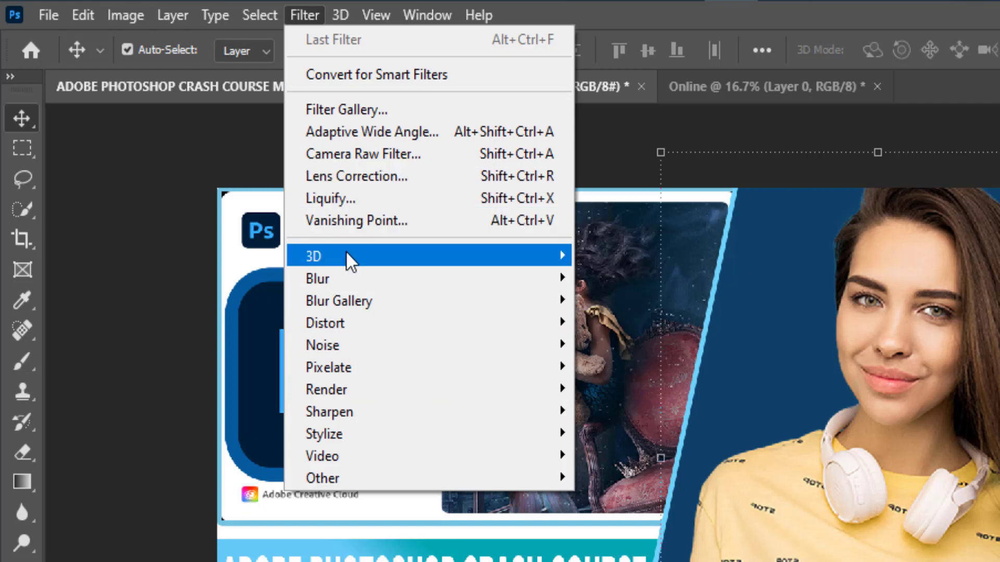
{"action": "mouse_move", "coordinate": [536, 281]}
{"action": "left_click", "coordinate": [625, 364]}
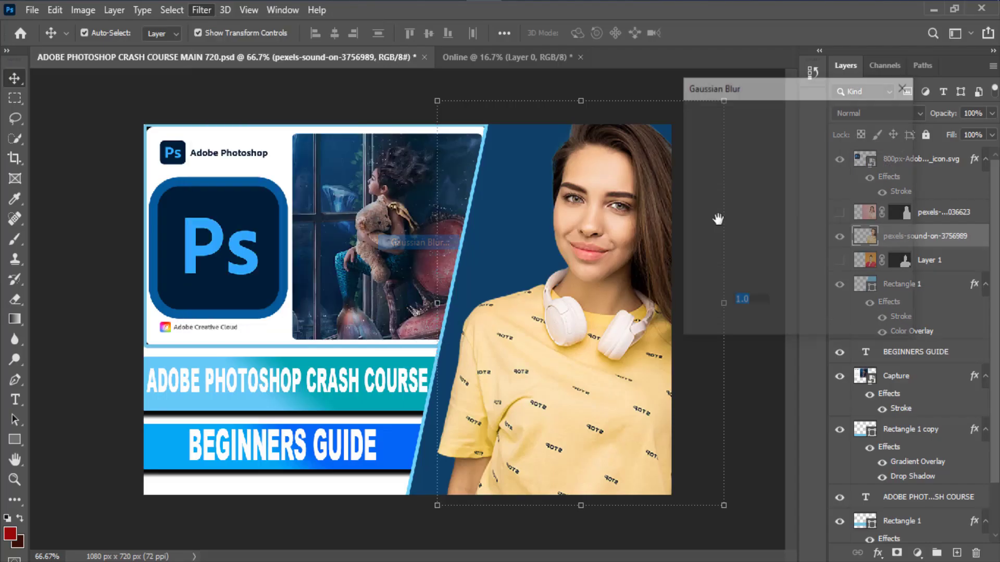
{"action": "left_click_drag", "start_coordinate": [699, 326], "coordinate": [739, 327]}
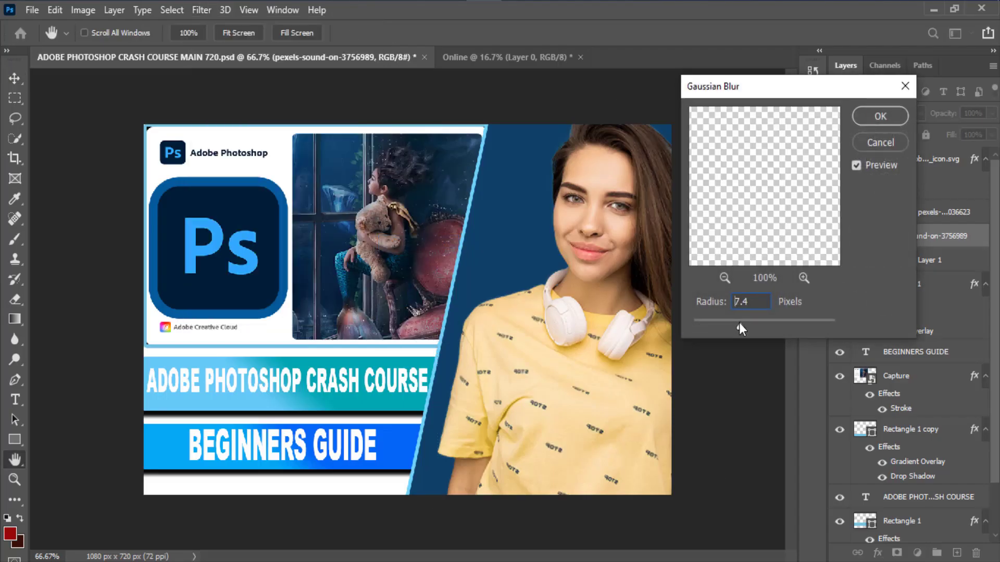
{"action": "left_click", "coordinate": [880, 142]}
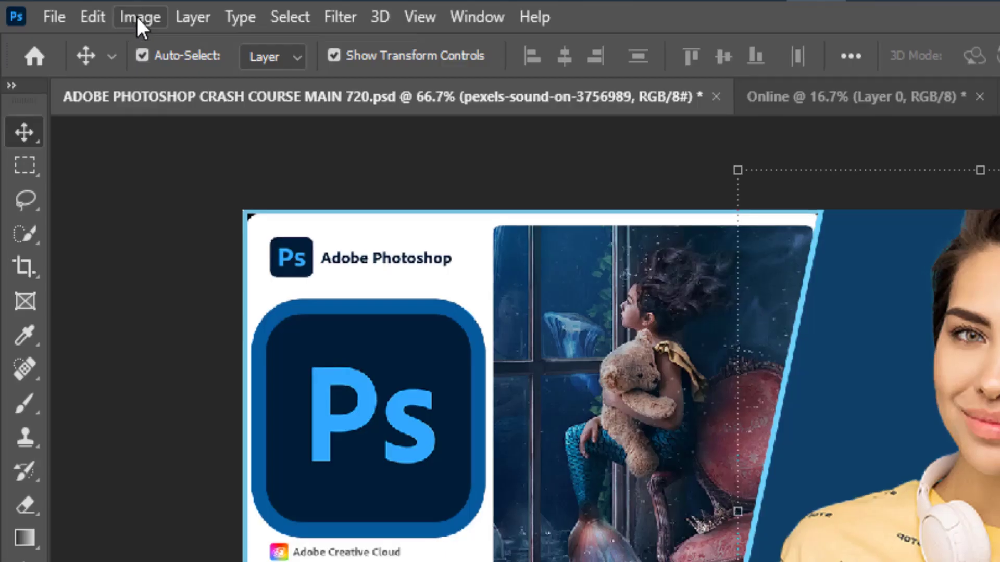
Try increasing the saturation of the woman in the yellow T-shirt with Hue/Saturation.
{"action": "left_click", "coordinate": [82, 10]}
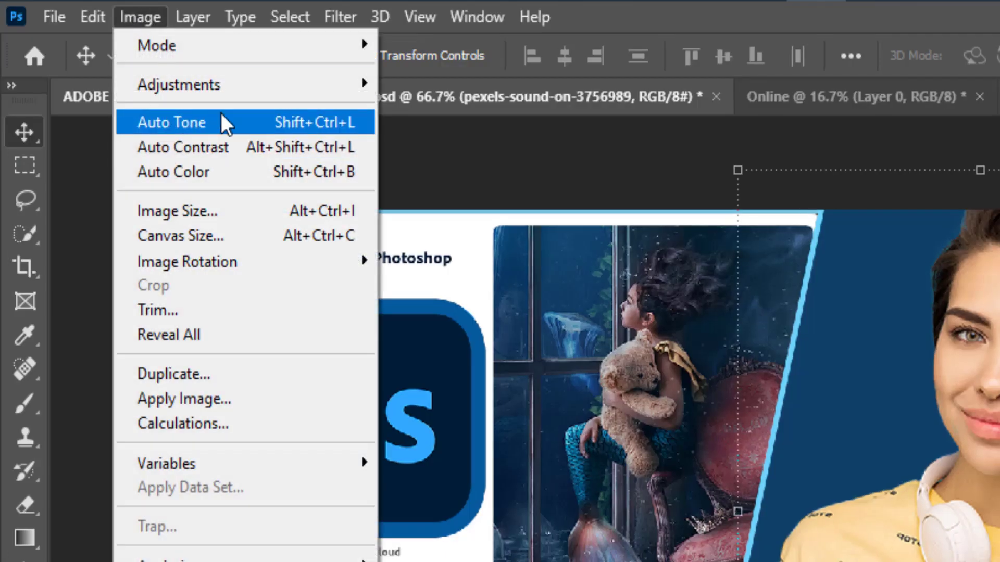
{"action": "mouse_move", "coordinate": [307, 83]}
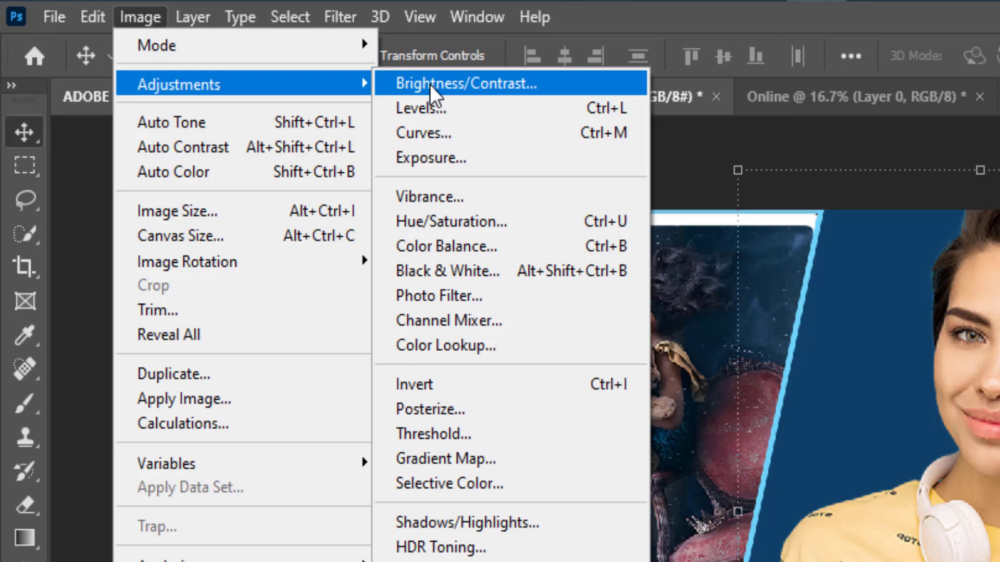
{"action": "left_click", "coordinate": [430, 221]}
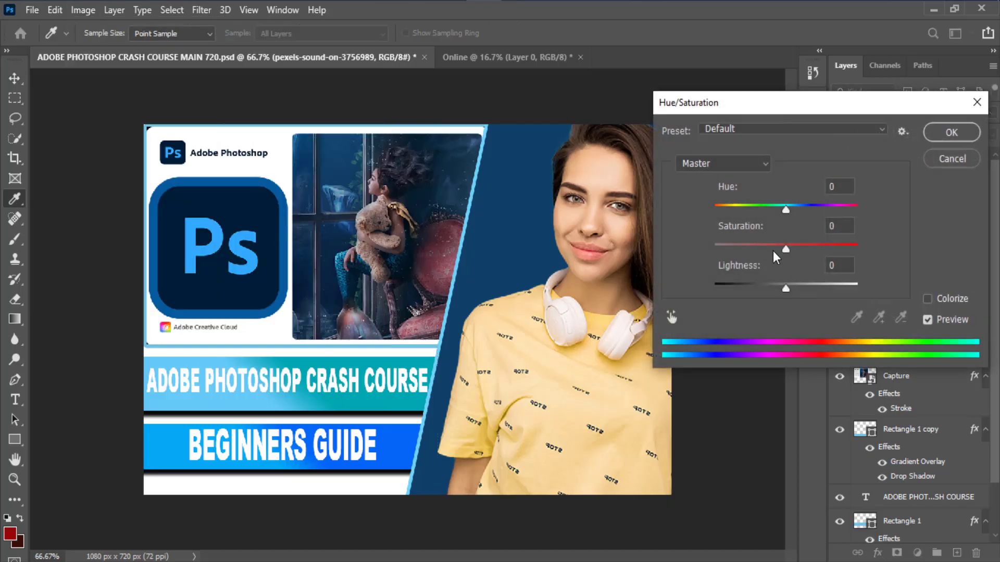
{"action": "left_click_drag", "start_coordinate": [784, 250], "coordinate": [833, 250]}
{"action": "left_click", "coordinate": [954, 133]}
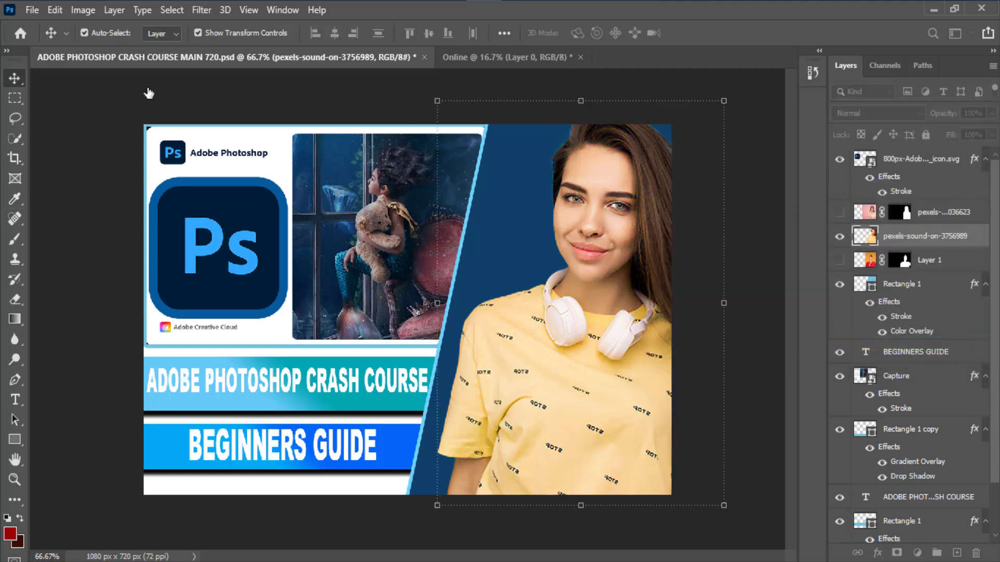
Try the default Black & White adjustment on the woman in the yellow T-shirt, and cancel it.
{"action": "left_click", "coordinate": [82, 10]}
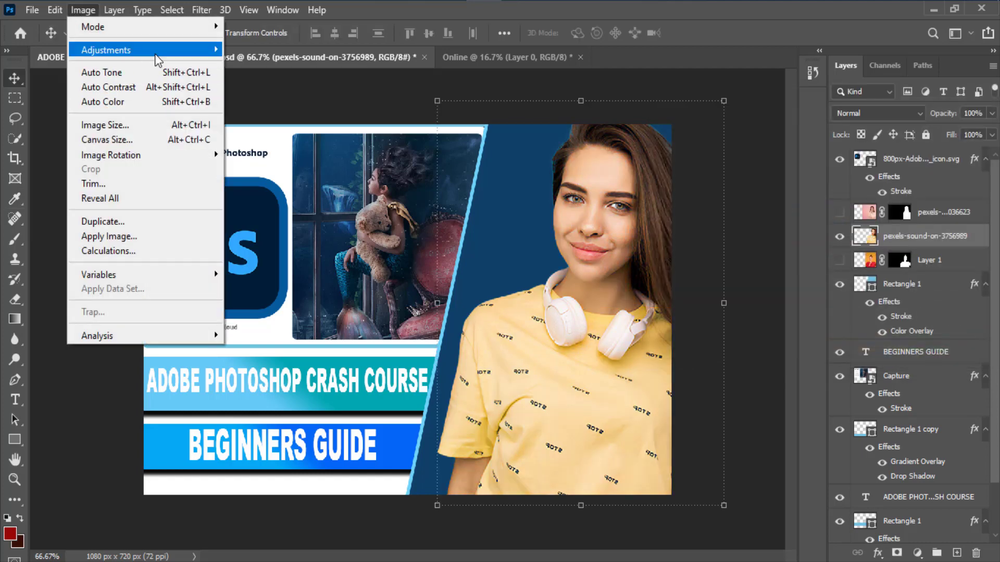
{"action": "mouse_move", "coordinate": [188, 54]}
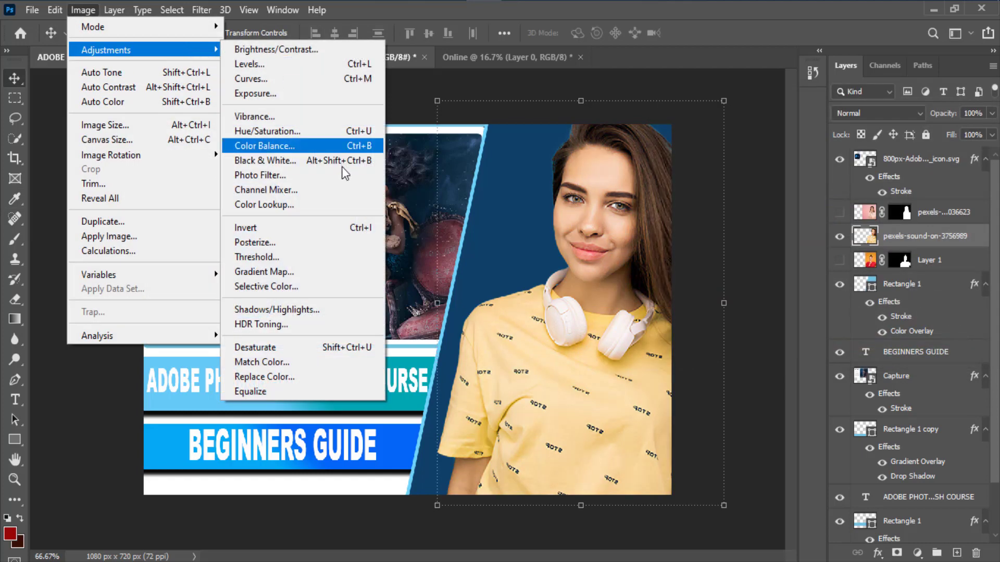
{"action": "left_click", "coordinate": [314, 160]}
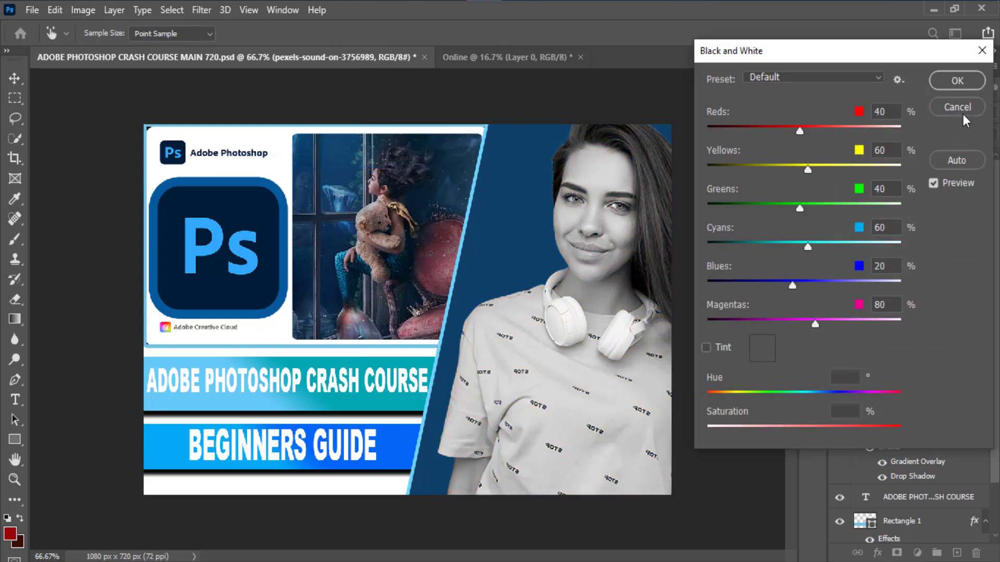
{"action": "left_click", "coordinate": [957, 105]}
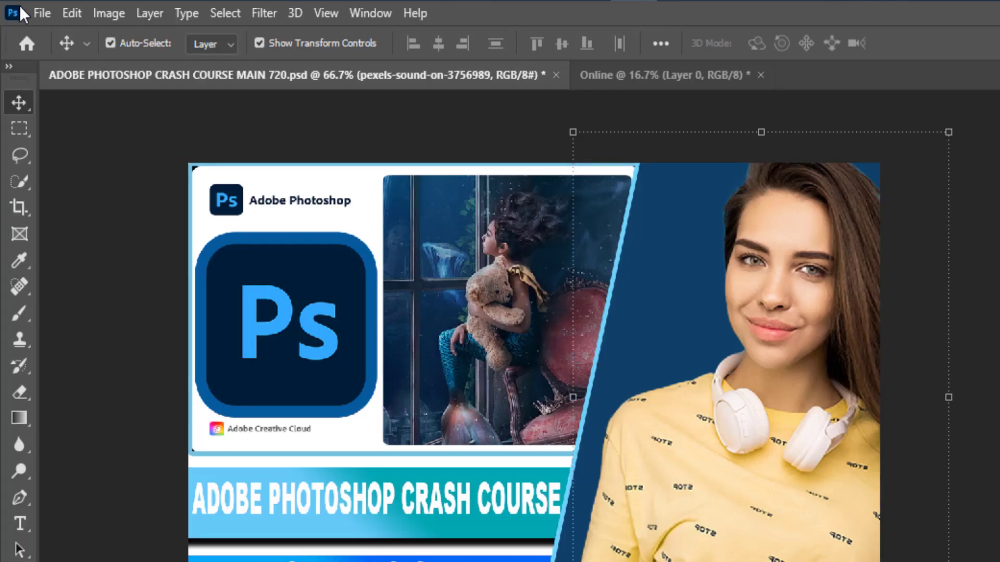
Start saving the design under a chosen format on the computer and set the file type to JPEG.
{"action": "left_click", "coordinate": [32, 10]}
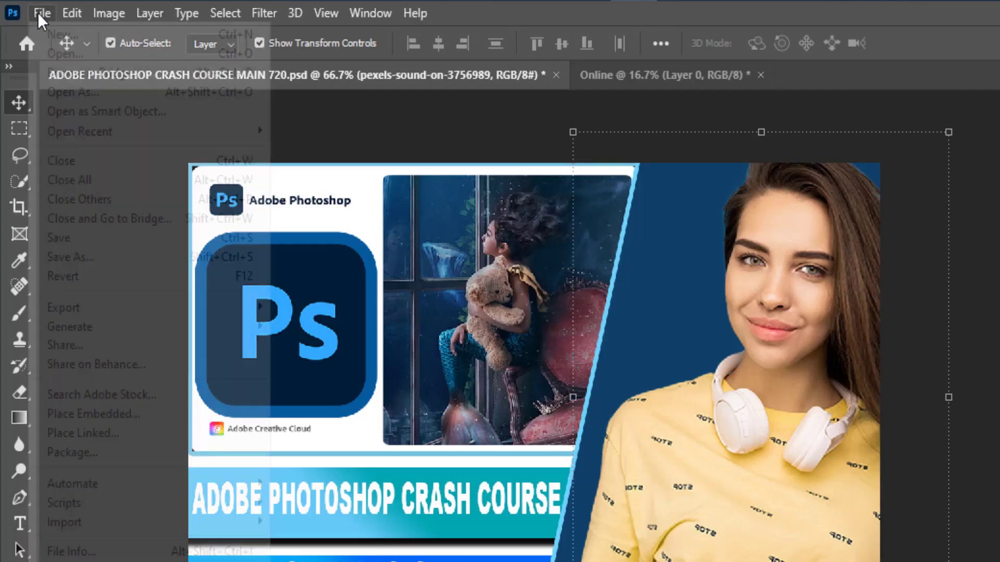
{"action": "left_click", "coordinate": [119, 256]}
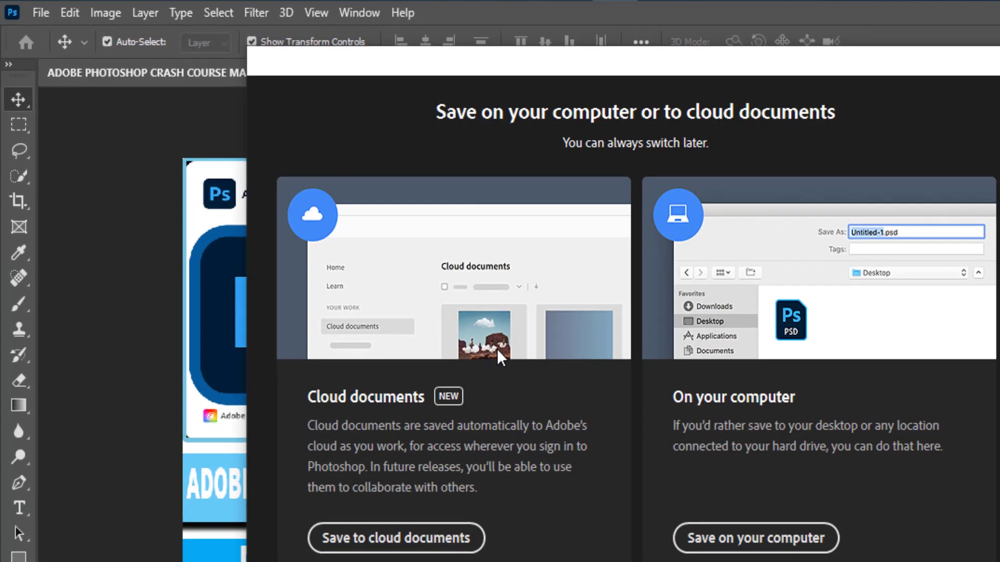
{"action": "left_click", "coordinate": [711, 529]}
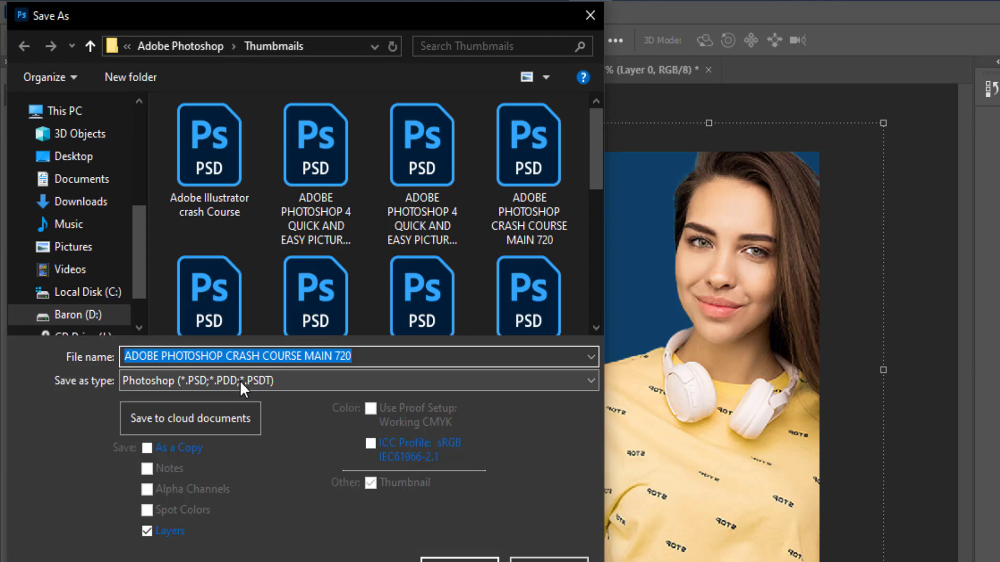
{"action": "left_click", "coordinate": [240, 380]}
{"action": "left_click", "coordinate": [182, 191]}
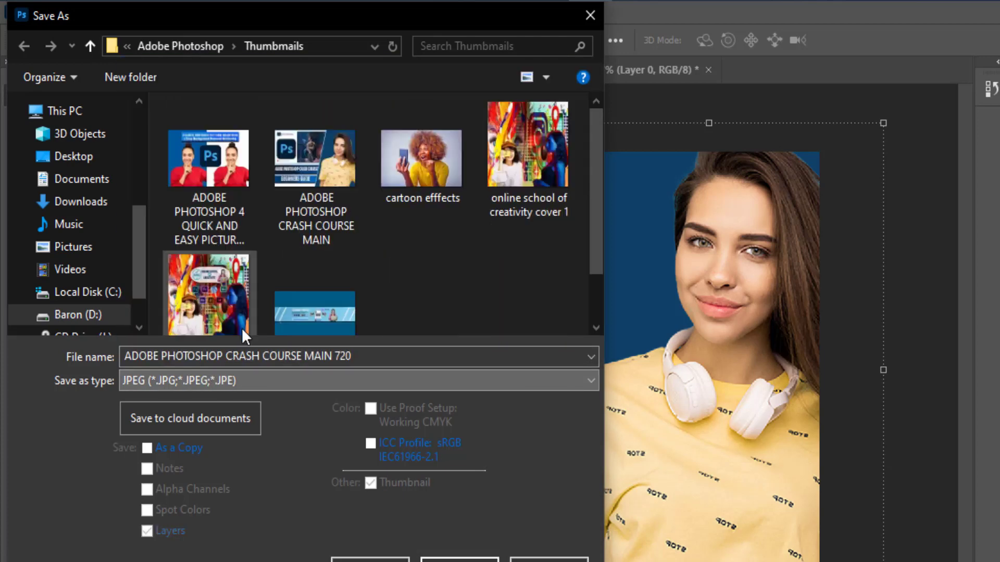
Set the file type back to Photoshop PSD, try PNG as well, and leave the save dialog without saving.
{"action": "left_click", "coordinate": [245, 381]}
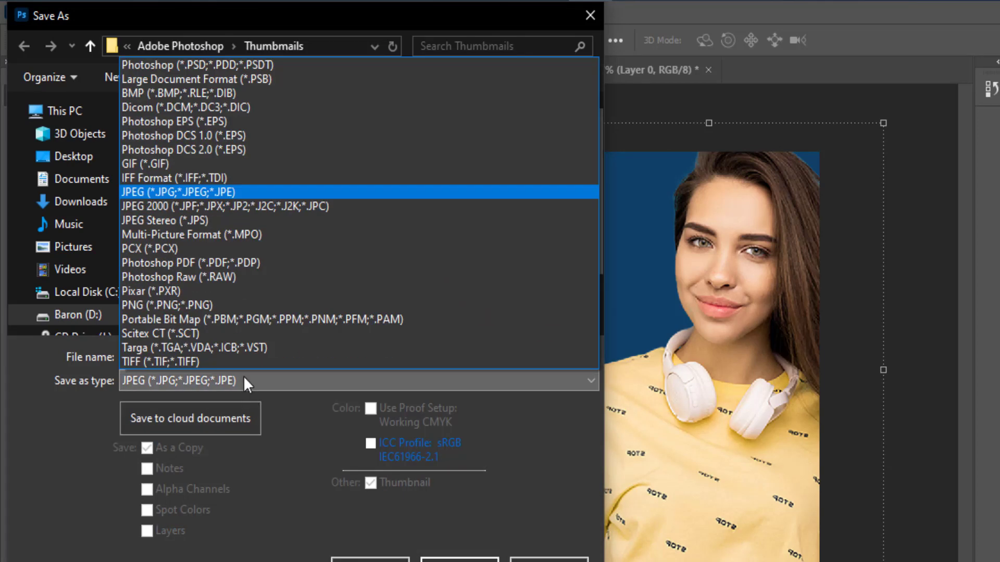
{"action": "left_click", "coordinate": [215, 63]}
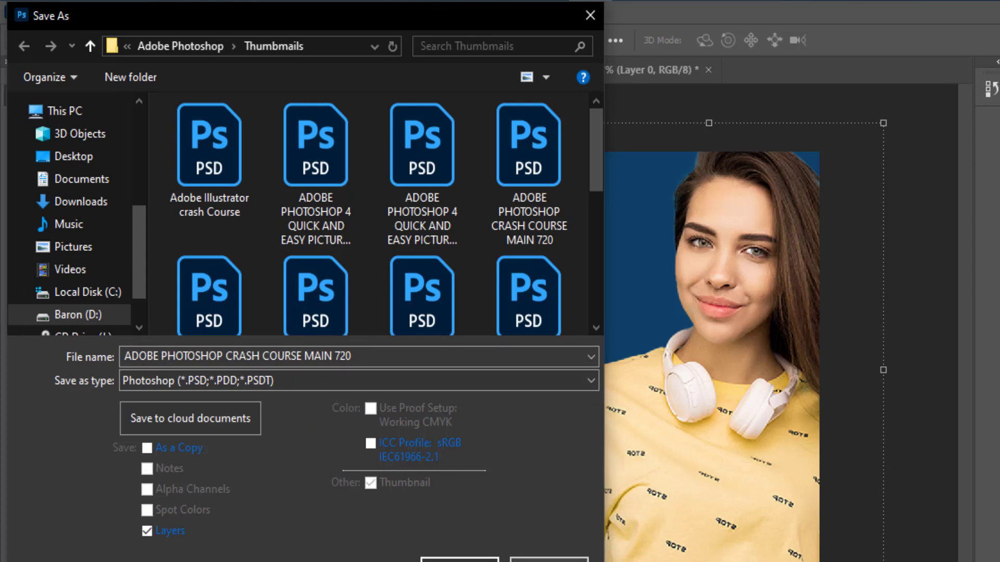
{"action": "left_click", "coordinate": [292, 383]}
{"action": "left_click", "coordinate": [198, 308]}
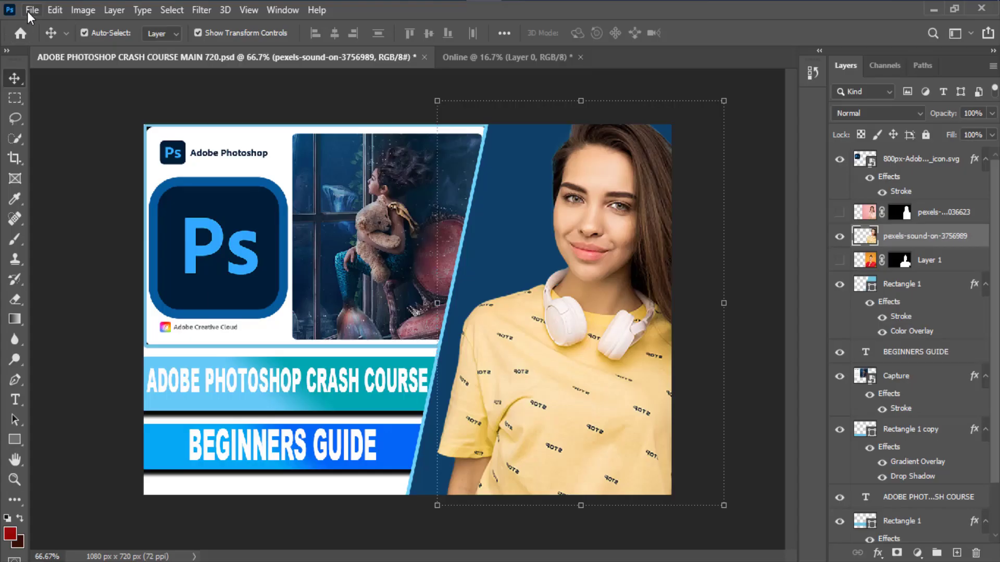
Look at the presets and settings for a new document, and close them without creating one.
{"action": "left_click", "coordinate": [32, 10]}
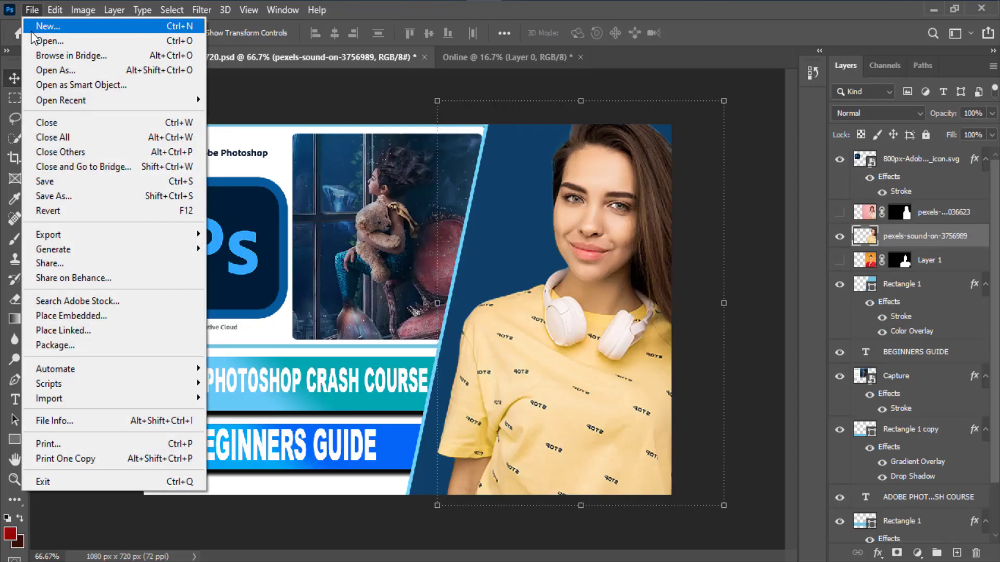
{"action": "left_click", "coordinate": [37, 30]}
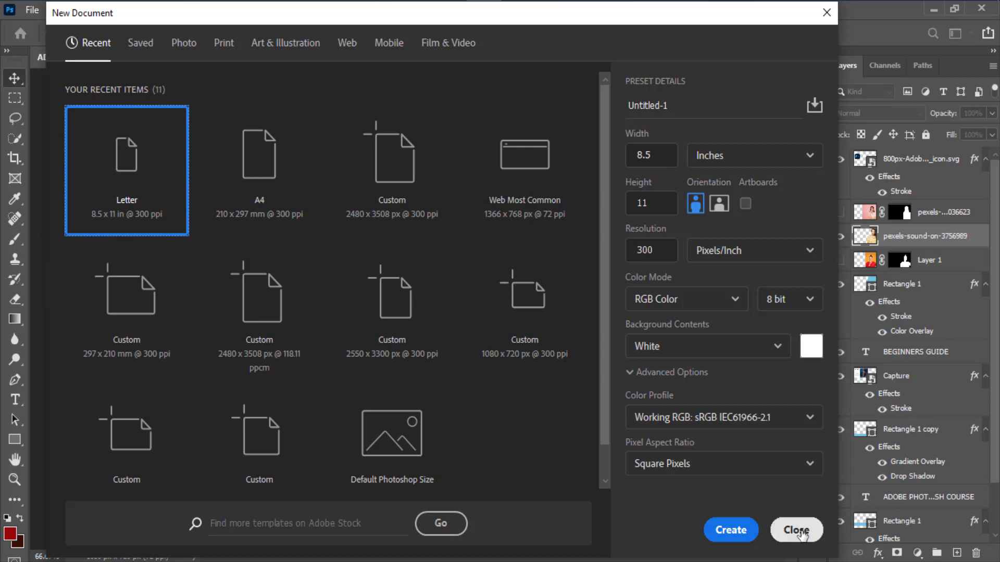
{"action": "left_click", "coordinate": [796, 529]}
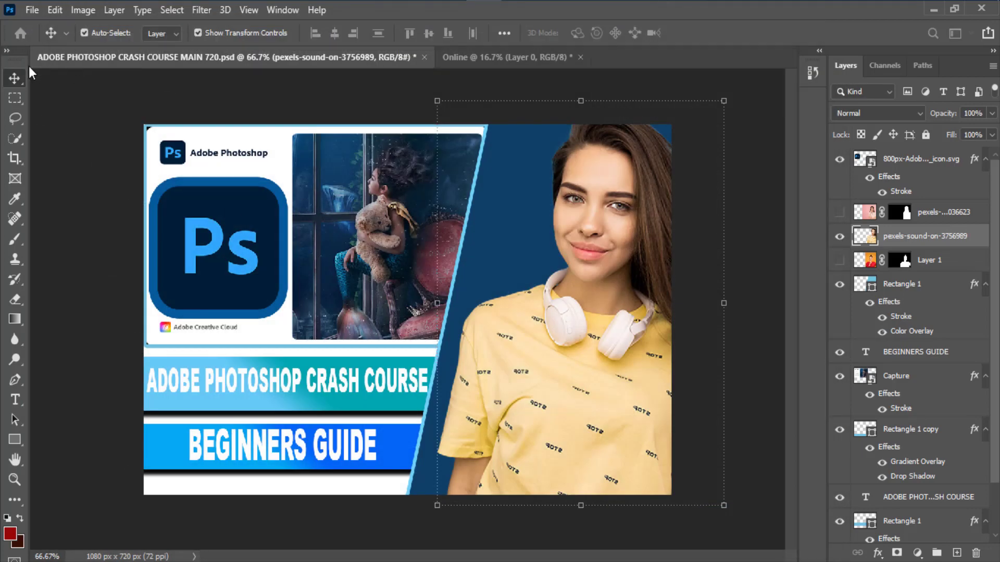
Go from the Online document to the home screen and open the settings for a new document.
{"action": "left_click", "coordinate": [505, 56]}
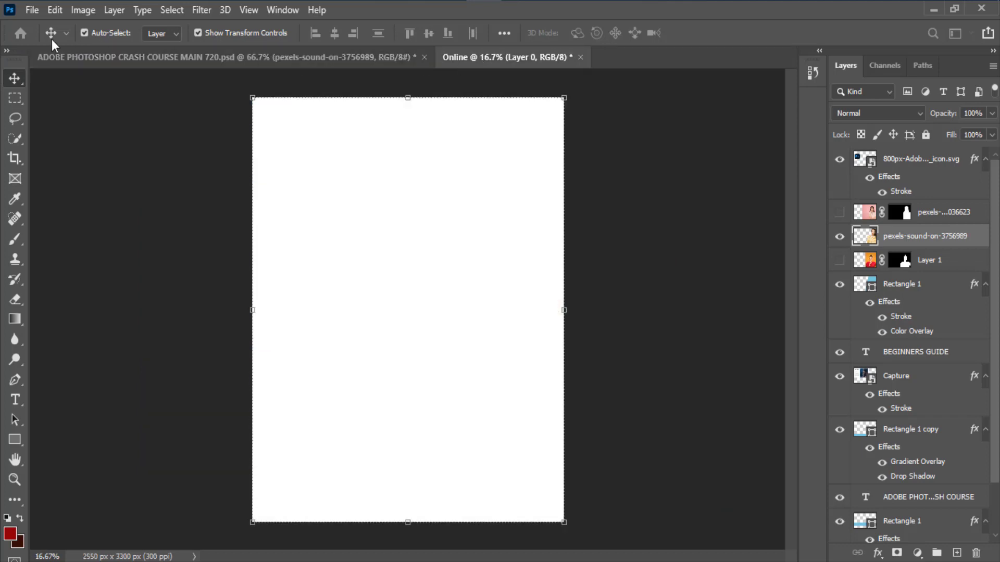
{"action": "left_click", "coordinate": [21, 34]}
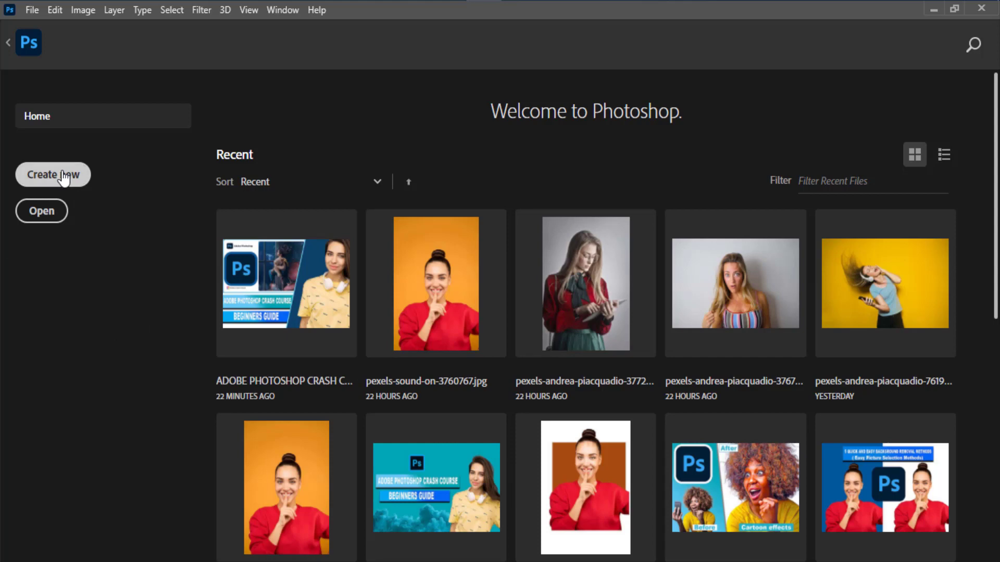
{"action": "left_click", "coordinate": [47, 216]}
{"action": "left_click", "coordinate": [32, 10]}
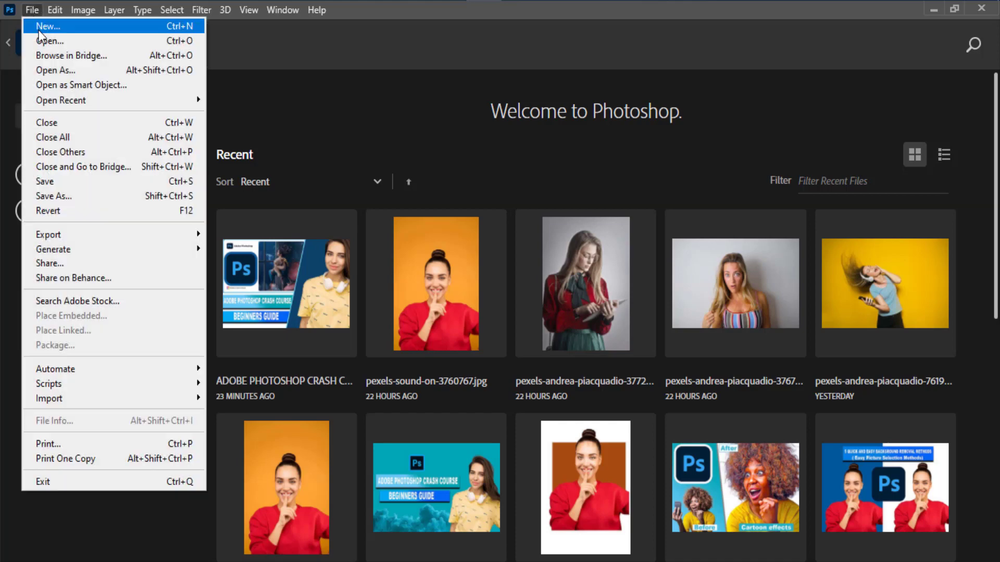
{"action": "left_click", "coordinate": [42, 27]}
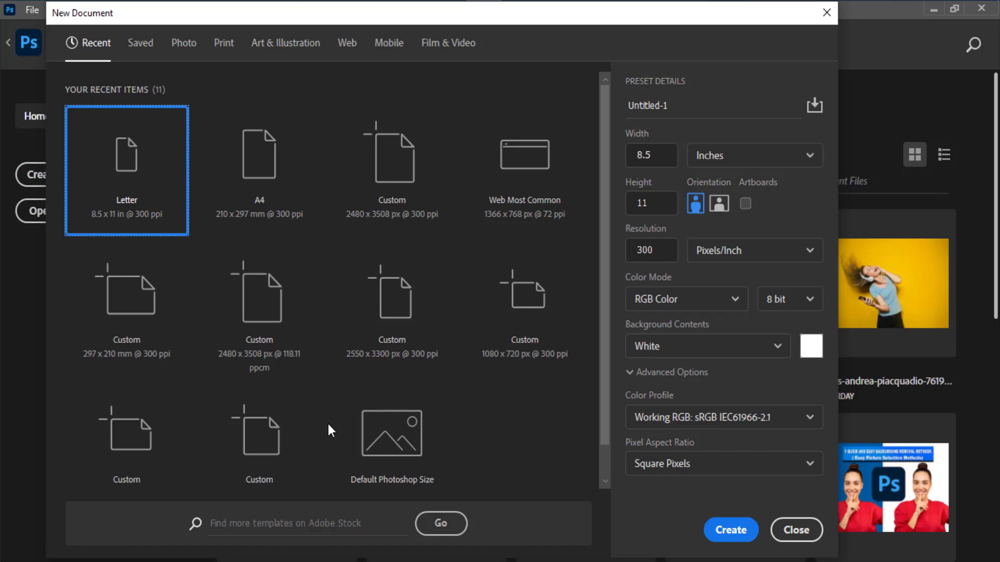
Look through the Saved, Photo and Print document presets, trying the A4, A3, A5 and DL sizes.
{"action": "left_click", "coordinate": [140, 44]}
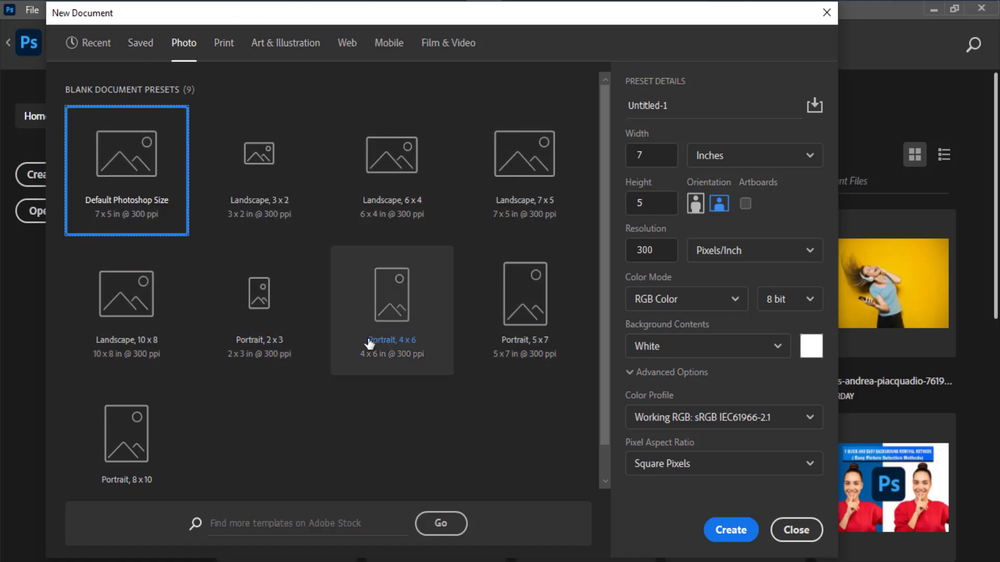
{"action": "left_click", "coordinate": [224, 43]}
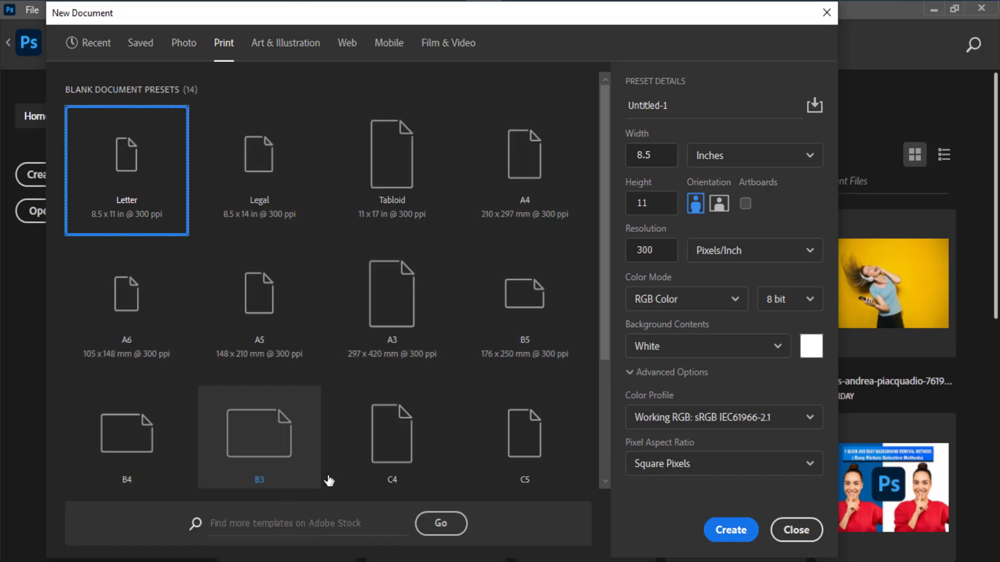
{"action": "left_click", "coordinate": [526, 191]}
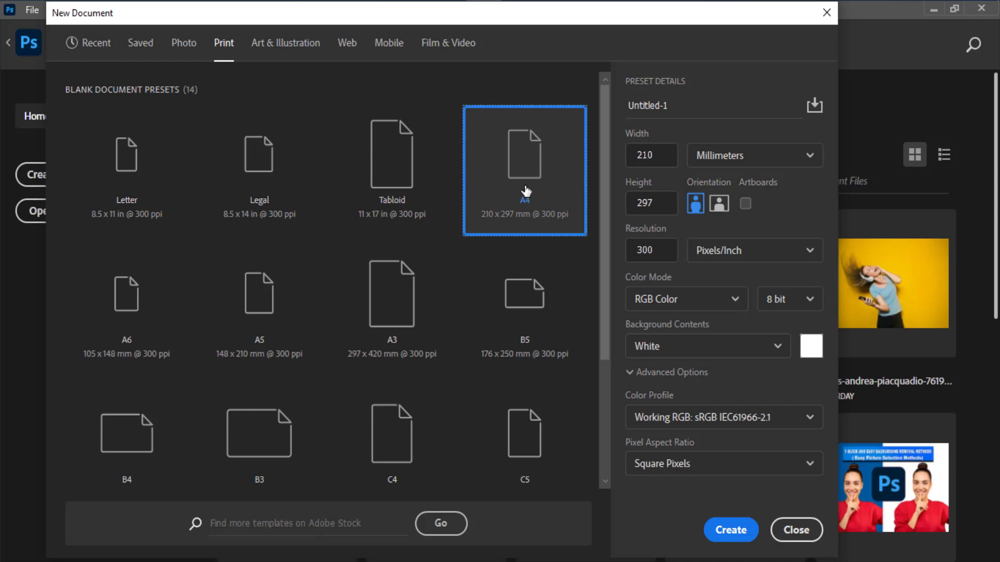
{"action": "left_click", "coordinate": [393, 337]}
{"action": "left_click", "coordinate": [271, 341]}
{"action": "scroll", "coordinate": [377, 428], "scroll_direction": "down", "scroll_amount": 3}
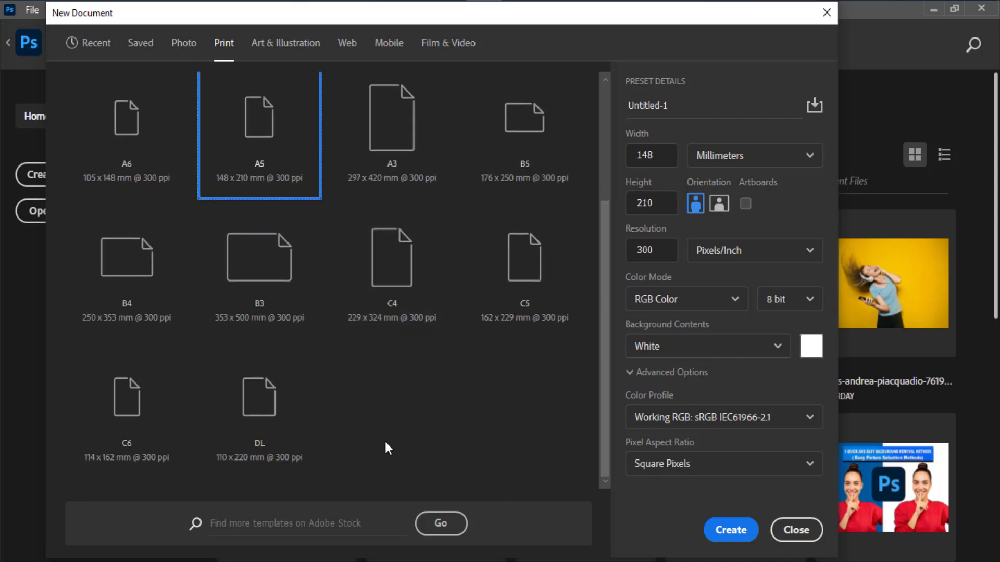
{"action": "left_click", "coordinate": [261, 447]}
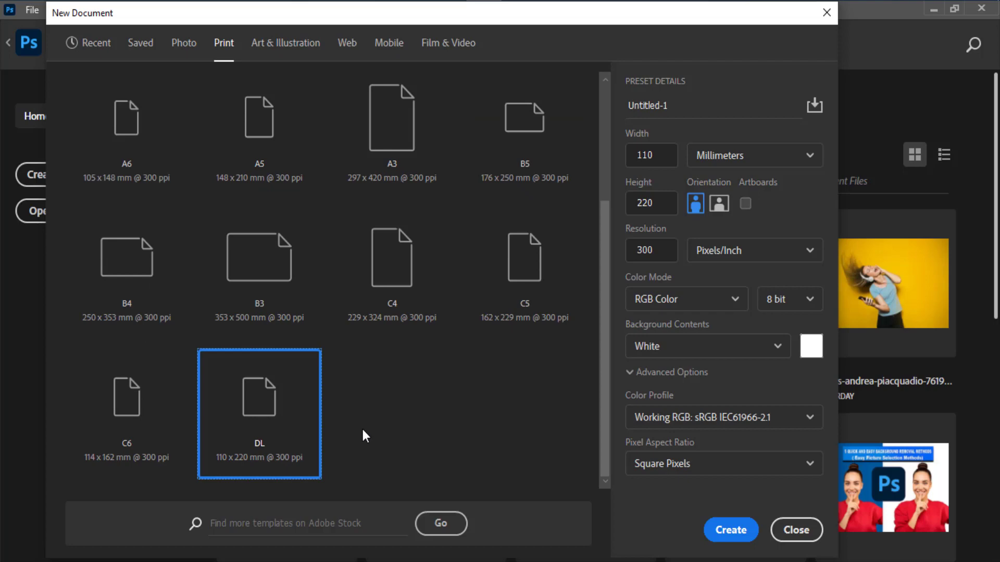
Look through the blank document presets for Art & Illustration, Web, Mobile and Film & Video.
{"action": "left_click", "coordinate": [286, 44]}
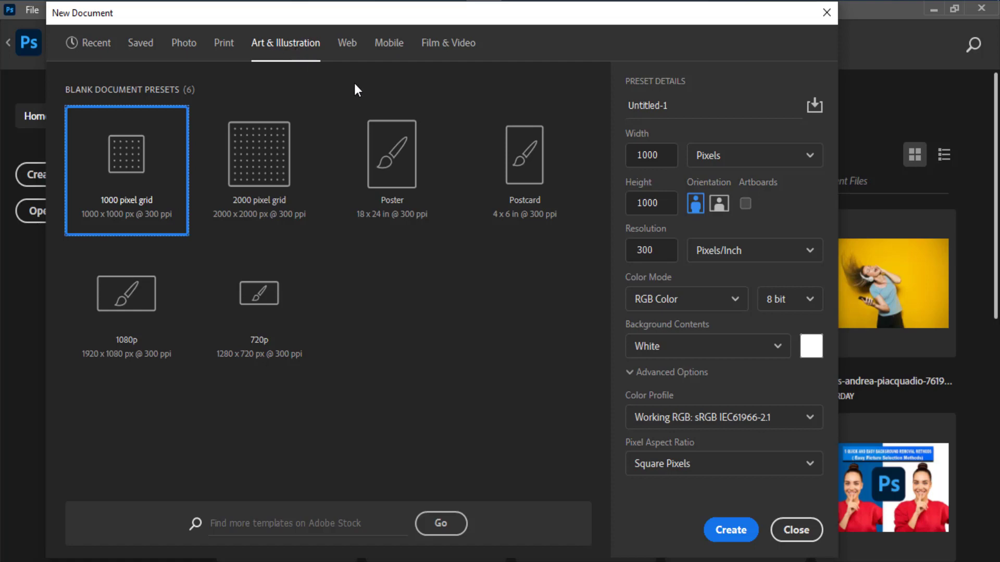
{"action": "left_click", "coordinate": [347, 50]}
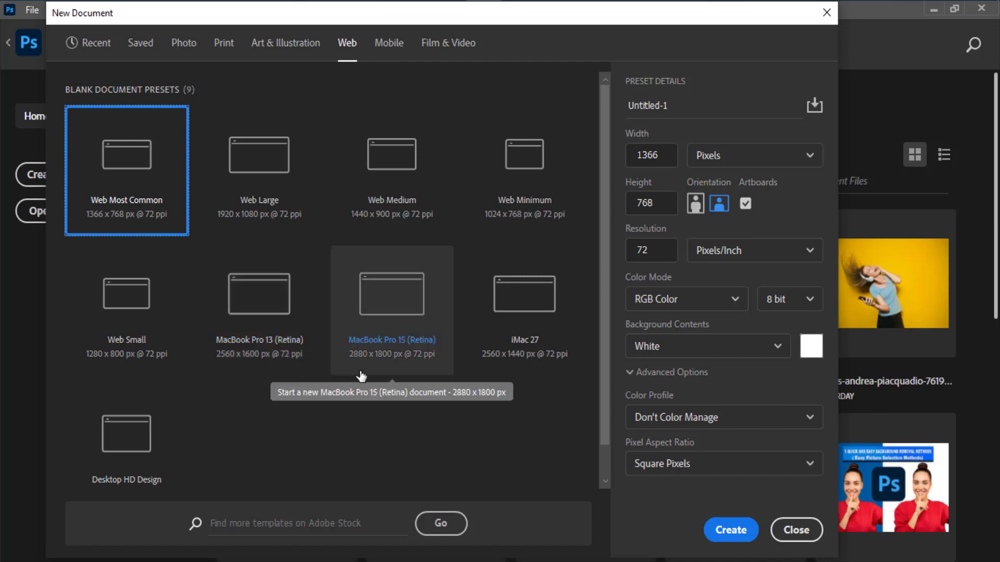
{"action": "left_click", "coordinate": [397, 46]}
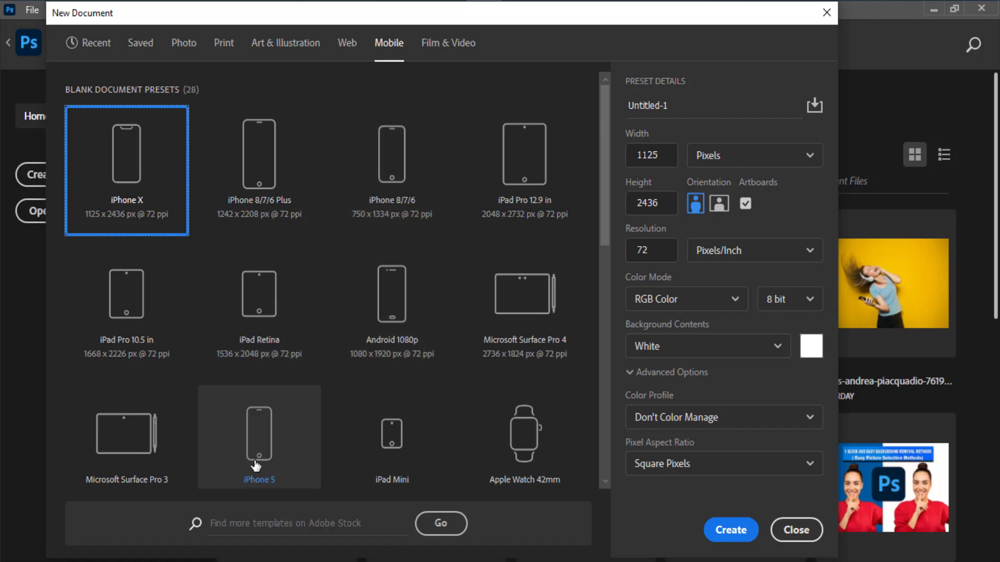
{"action": "scroll", "coordinate": [311, 454], "scroll_direction": "down", "scroll_amount": 3}
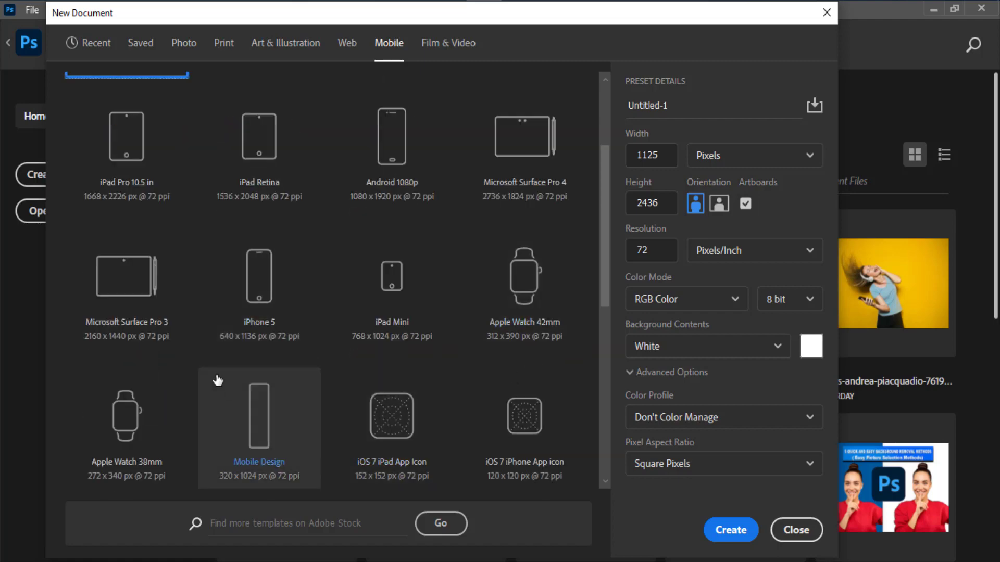
{"action": "scroll", "coordinate": [276, 346], "scroll_direction": "down", "scroll_amount": 3}
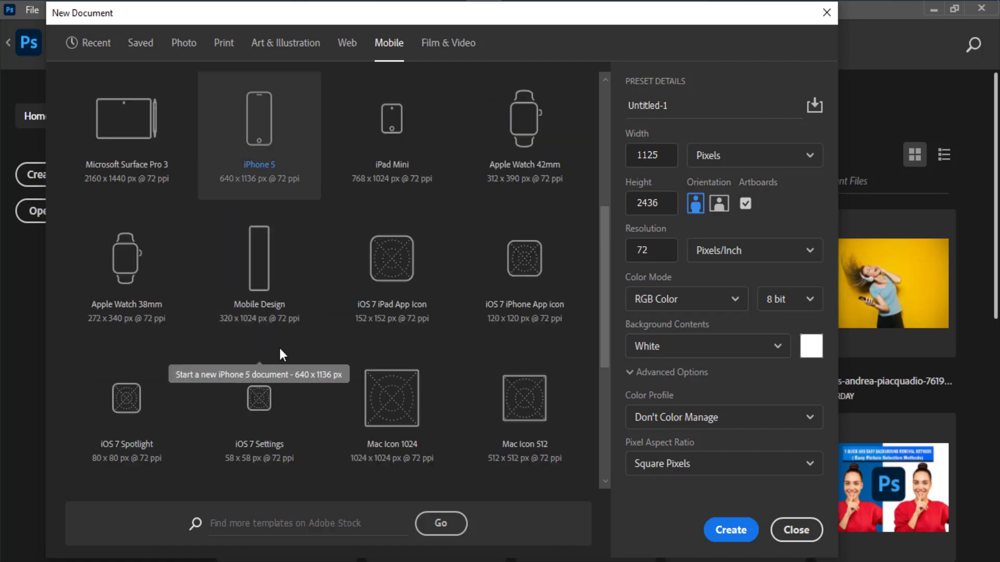
{"action": "left_click", "coordinate": [455, 44]}
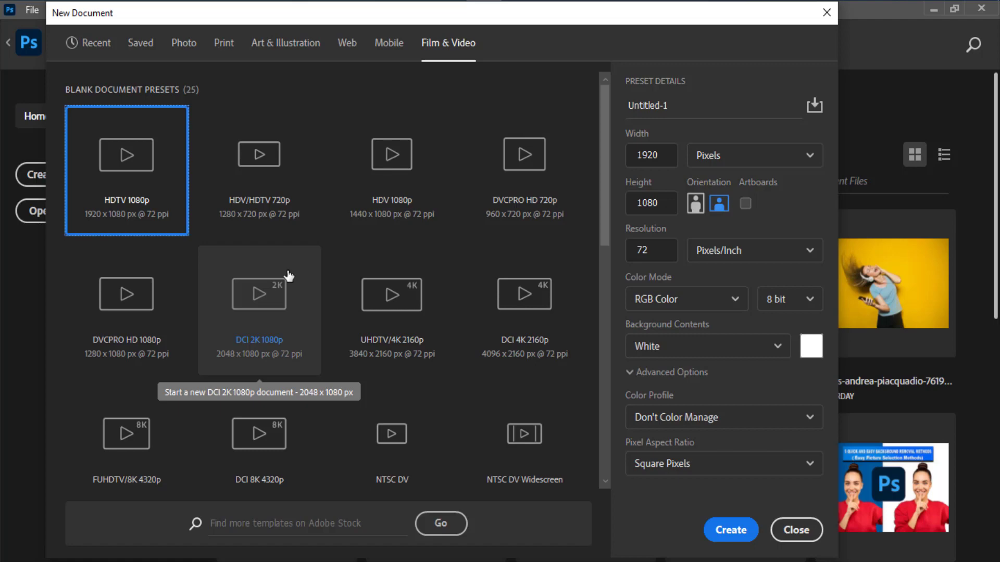
Choose the A4 print preset and name the new document Online.
{"action": "left_click", "coordinate": [225, 46]}
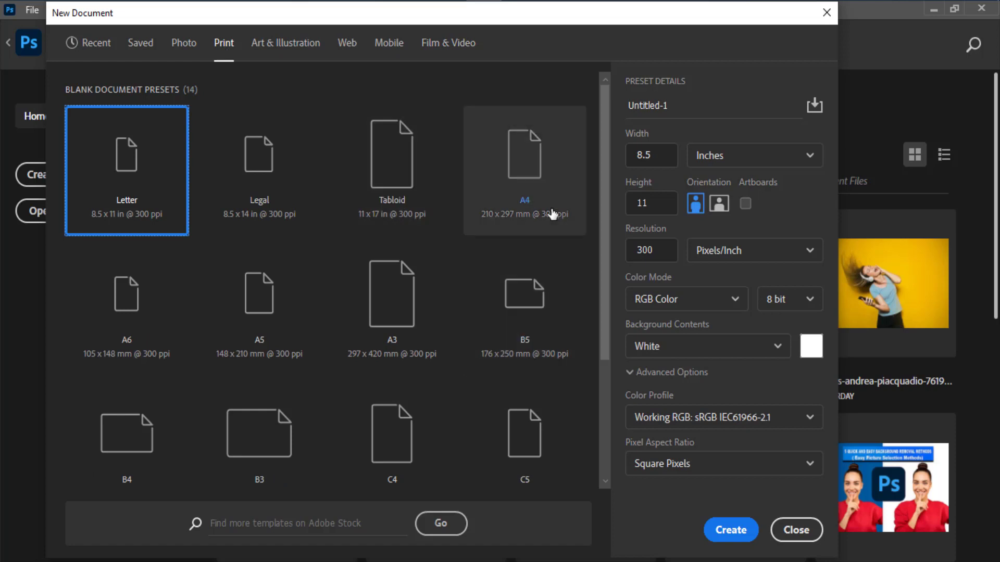
{"action": "left_click", "coordinate": [527, 208]}
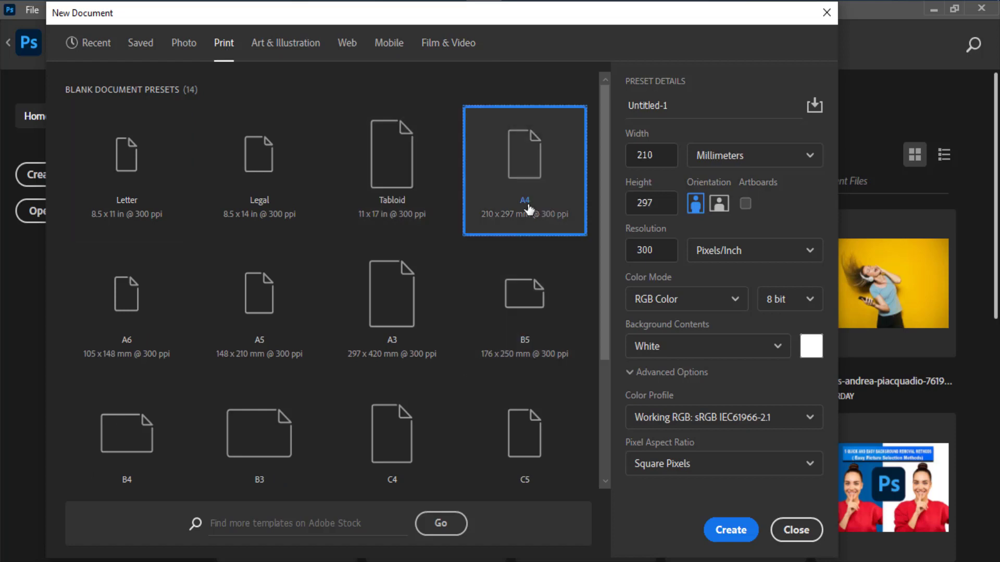
{"action": "left_click", "coordinate": [633, 105]}
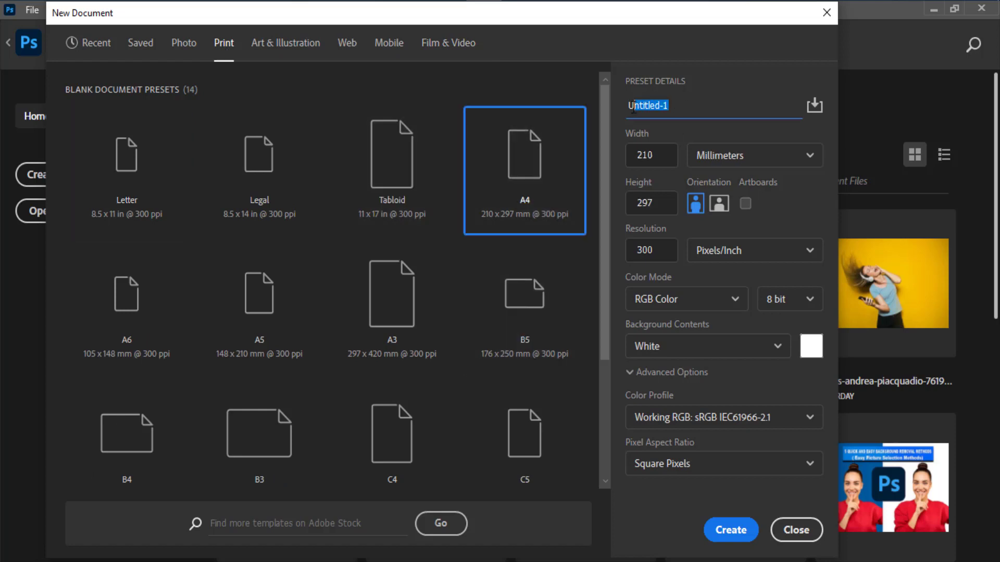
{"action": "type", "text": "Online"}
{"action": "key", "text": "Tab"}
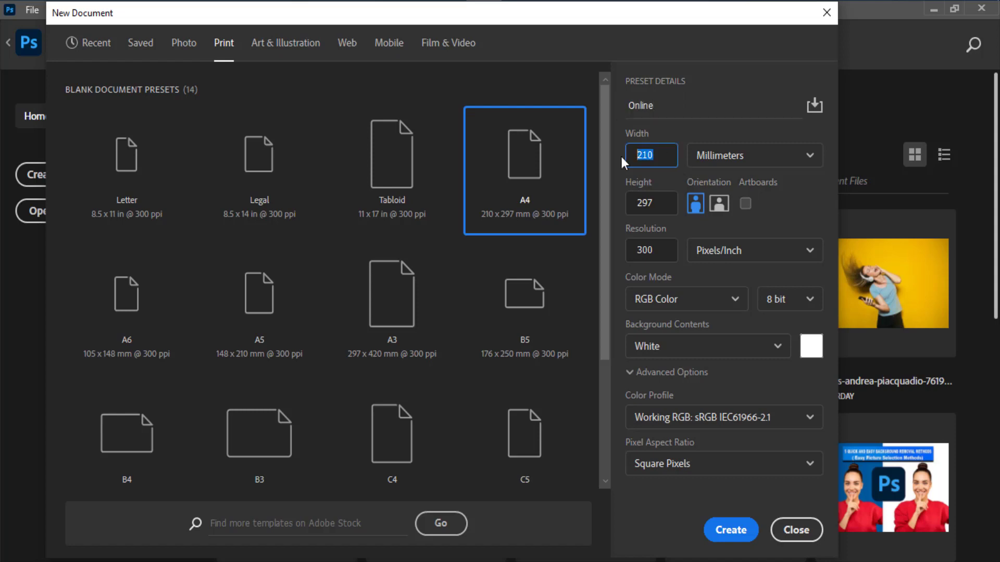
{"action": "key", "text": "Tab"}
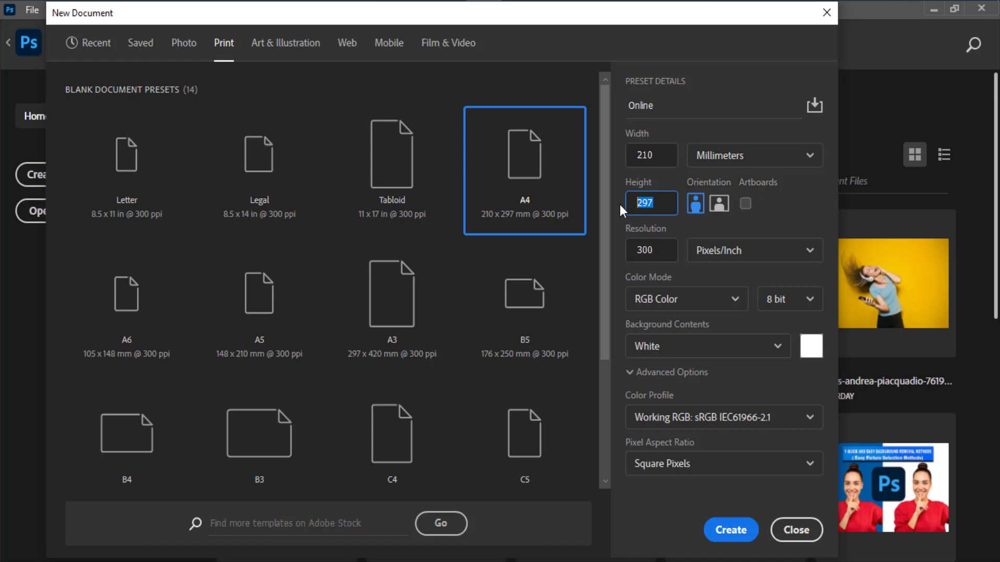
Set the new document's size units to pixels and return the orientation to portrait after trying landscape.
{"action": "left_click", "coordinate": [735, 166]}
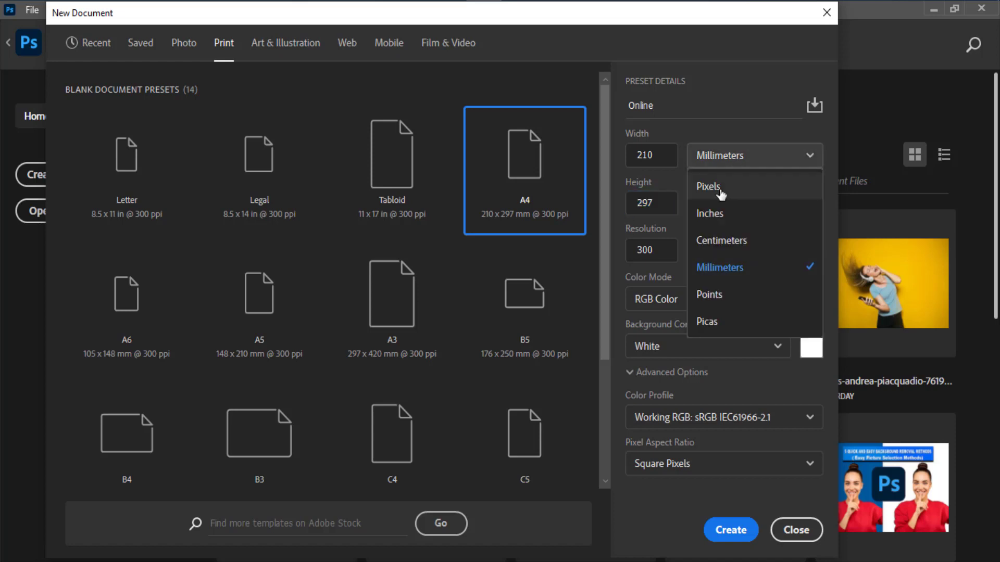
{"action": "left_click", "coordinate": [721, 193]}
{"action": "left_click", "coordinate": [729, 156]}
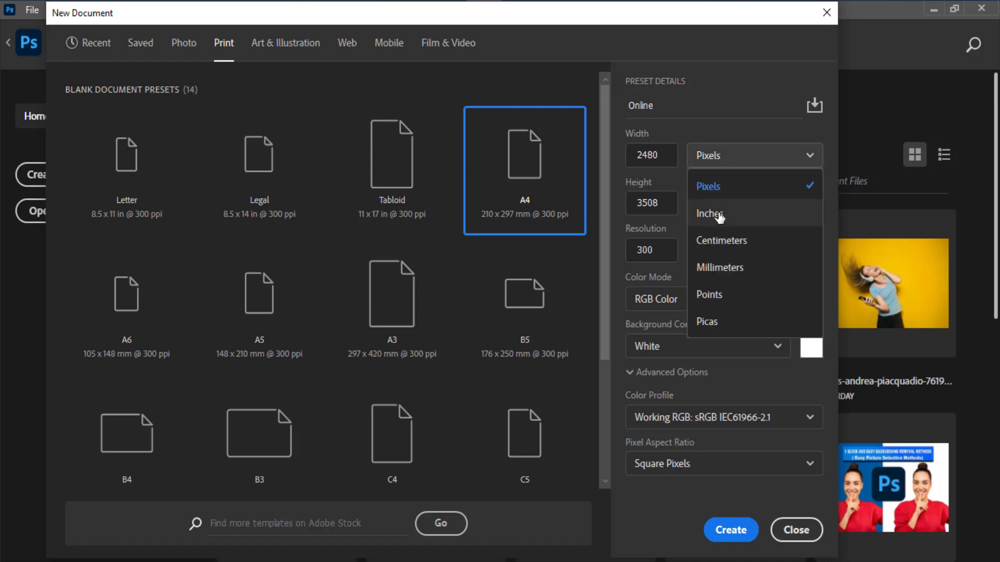
{"action": "left_click", "coordinate": [709, 186]}
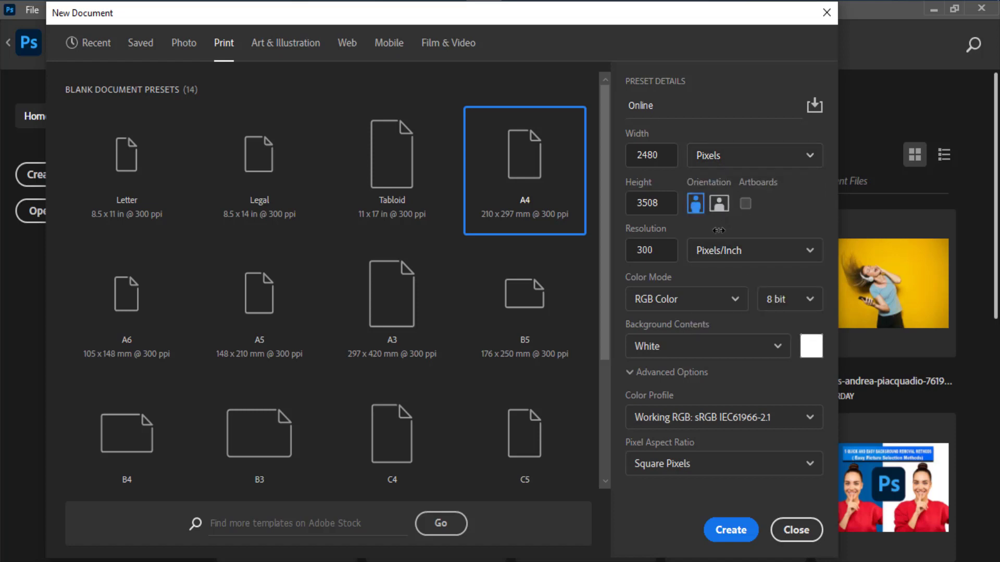
{"action": "left_click", "coordinate": [719, 208]}
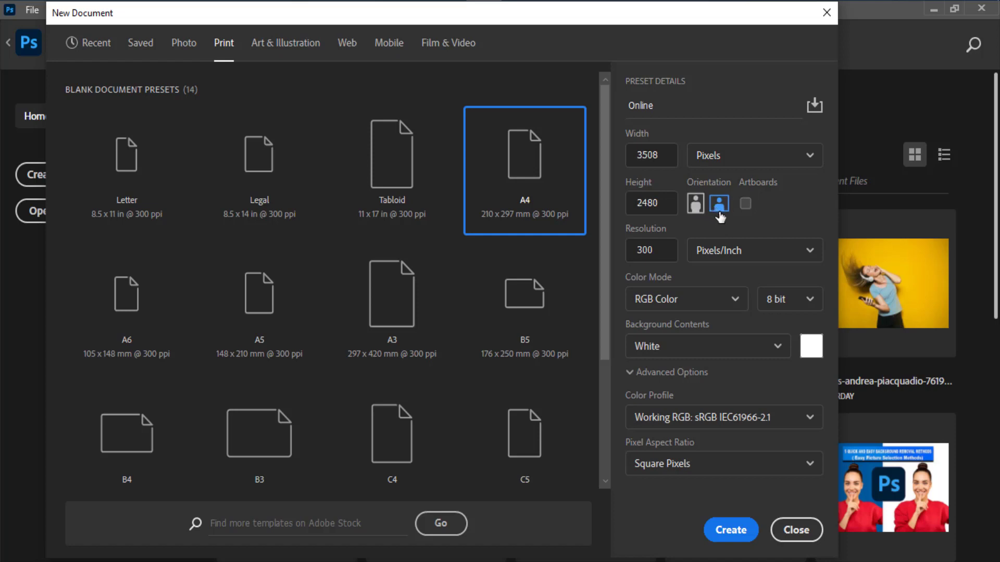
{"action": "left_click", "coordinate": [696, 204]}
Try Pixels/Centimeter for the resolution, set it back to Pixels/Inch, and choose RGB Color as the color mode.
{"action": "left_click", "coordinate": [652, 246]}
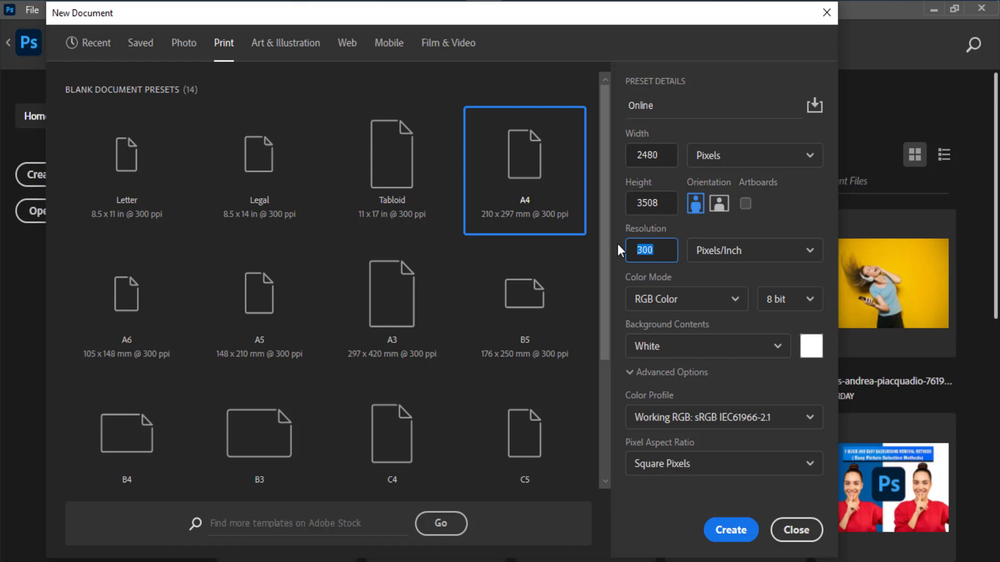
{"action": "left_click", "coordinate": [719, 256]}
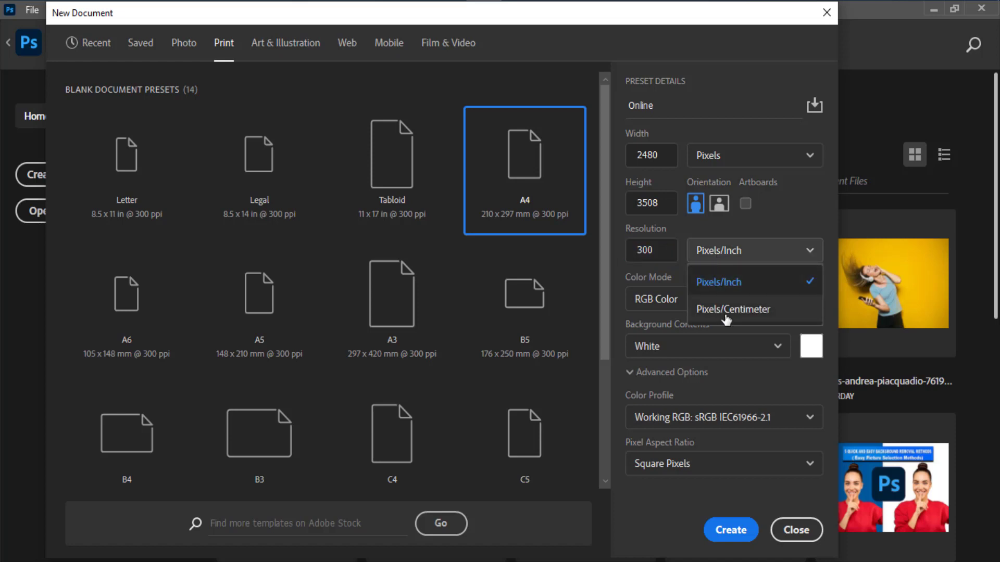
{"action": "left_click", "coordinate": [726, 311]}
{"action": "left_click", "coordinate": [739, 254]}
{"action": "left_click", "coordinate": [729, 282]}
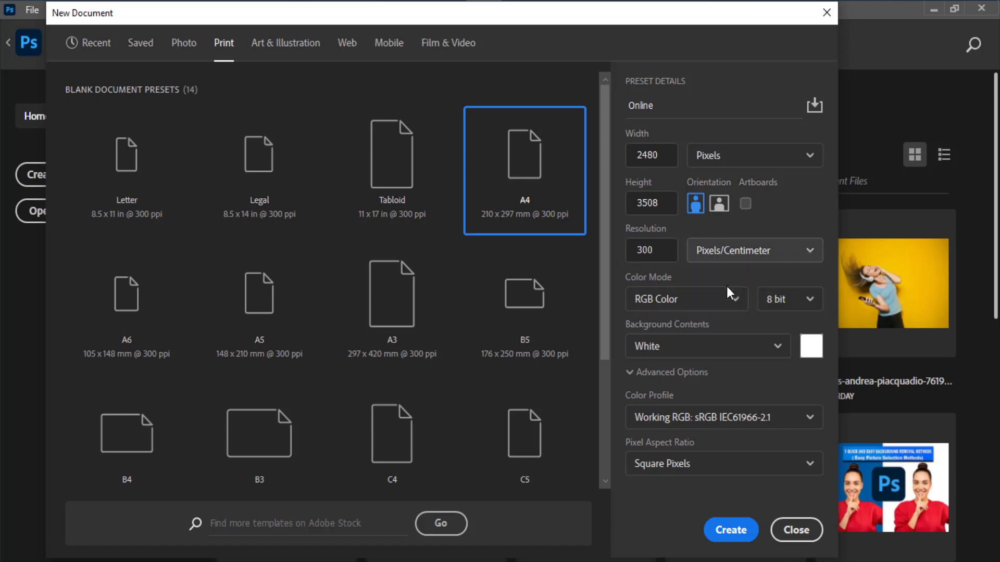
{"action": "left_click", "coordinate": [681, 304]}
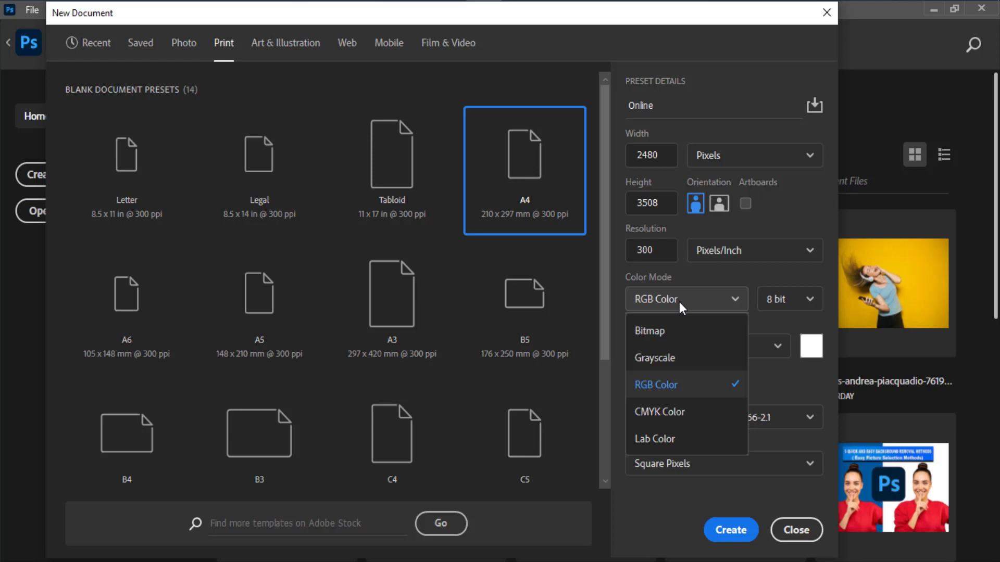
{"action": "left_click", "coordinate": [674, 394]}
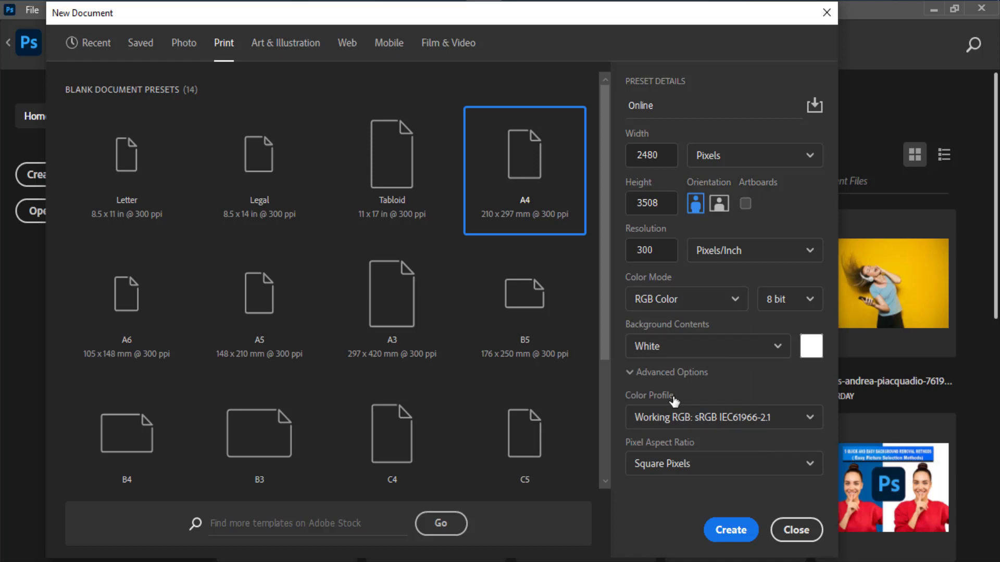
Set the background contents to White after trying Black, and create the document.
{"action": "left_click", "coordinate": [777, 347]}
{"action": "left_click", "coordinate": [647, 404]}
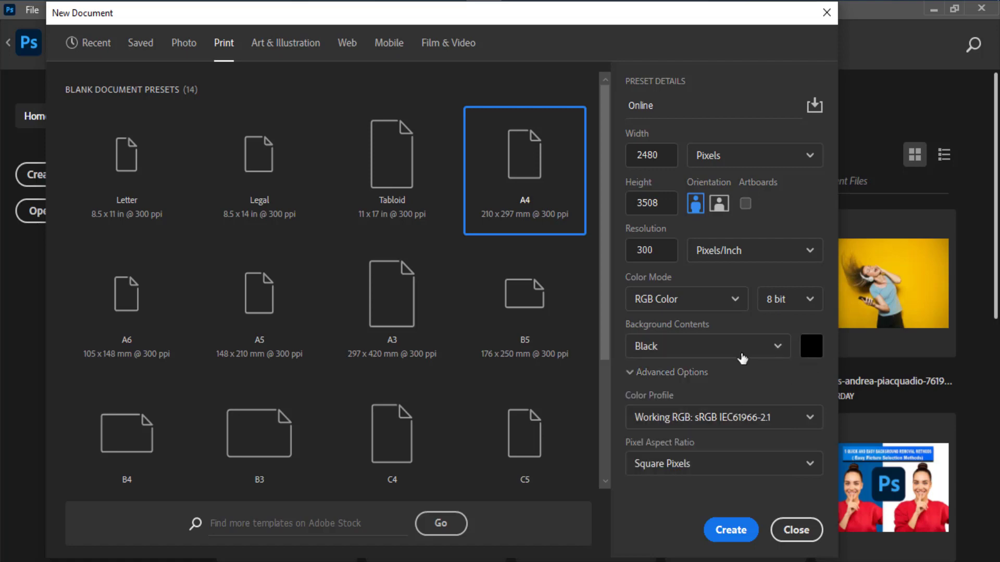
{"action": "left_click", "coordinate": [718, 356]}
{"action": "left_click", "coordinate": [646, 377]}
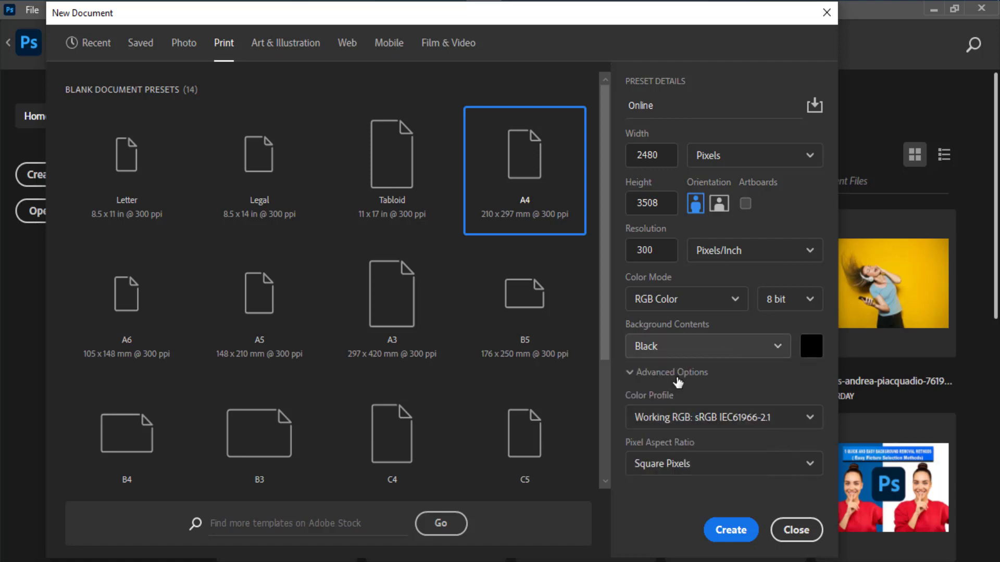
{"action": "left_click", "coordinate": [730, 531]}
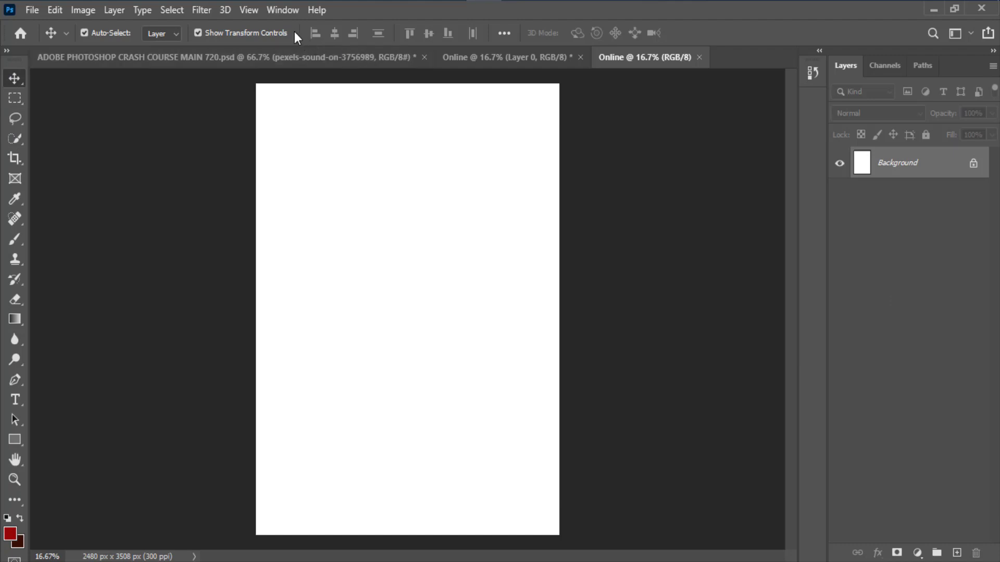
Reset the Essentials workspace to its default panel layout.
{"action": "left_click", "coordinate": [283, 11]}
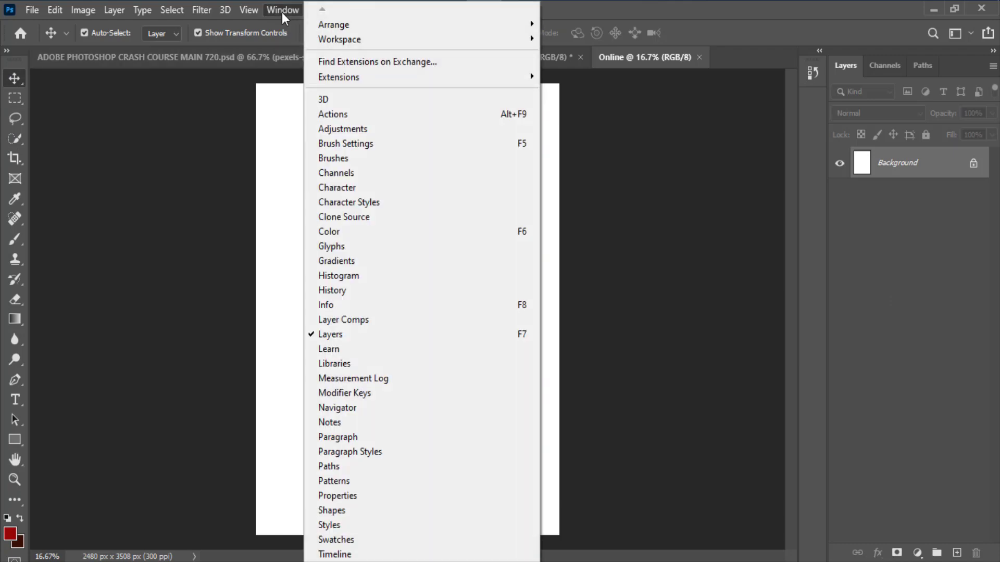
{"action": "mouse_move", "coordinate": [365, 39]}
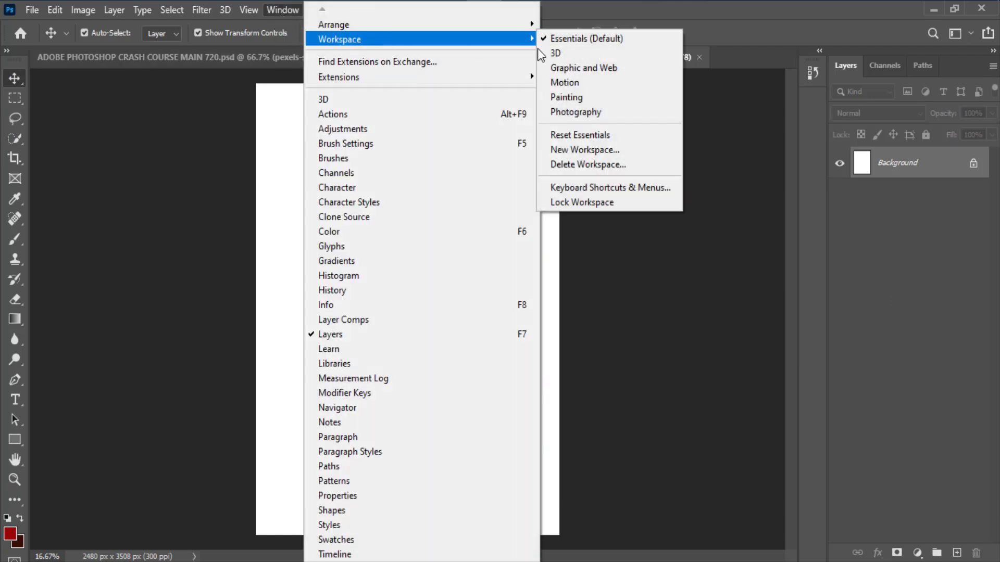
{"action": "left_click", "coordinate": [612, 137]}
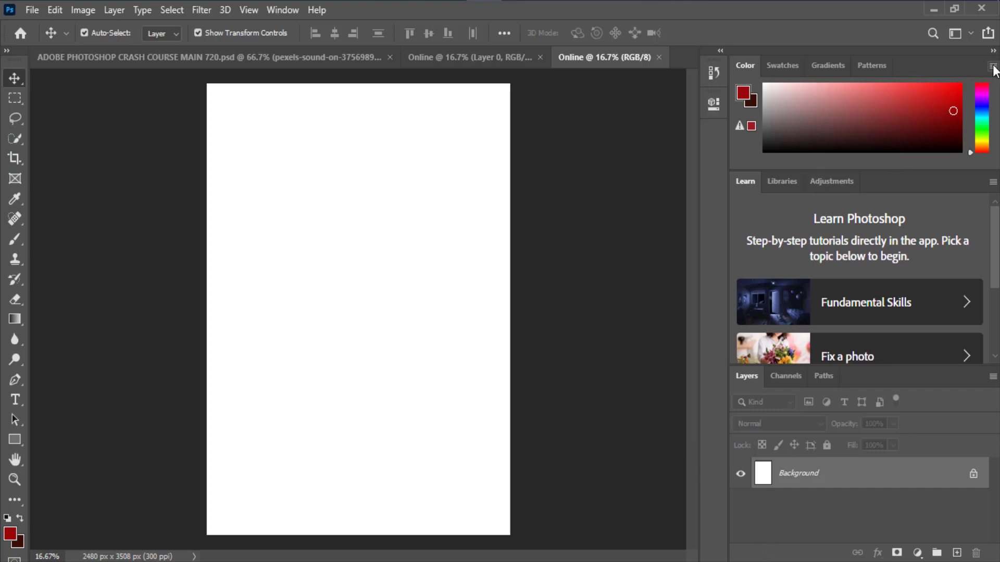
Close the Color, Swatches, Gradients and Patterns panels one after another.
{"action": "left_click", "coordinate": [994, 67]}
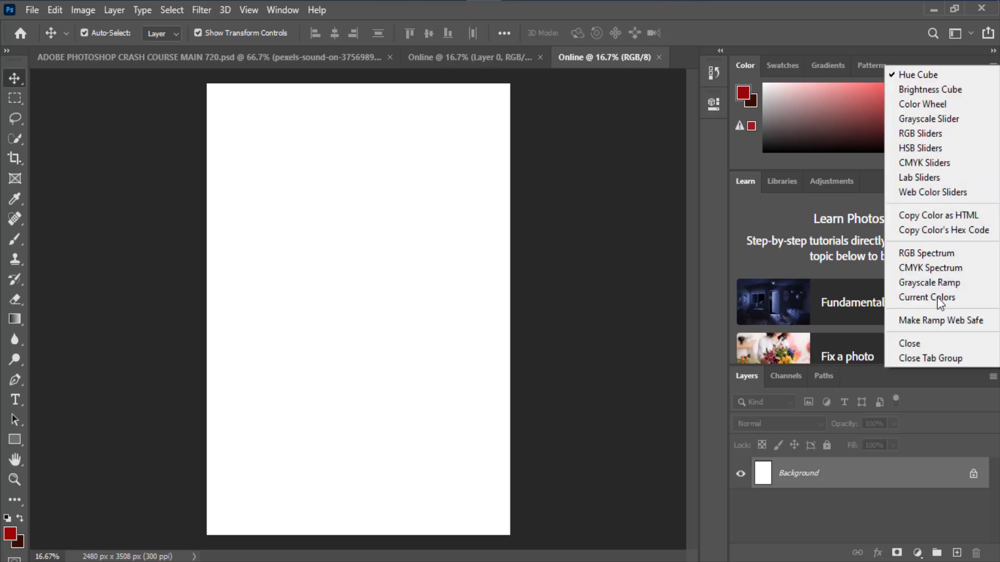
{"action": "left_click", "coordinate": [927, 344]}
{"action": "left_click", "coordinate": [993, 66]}
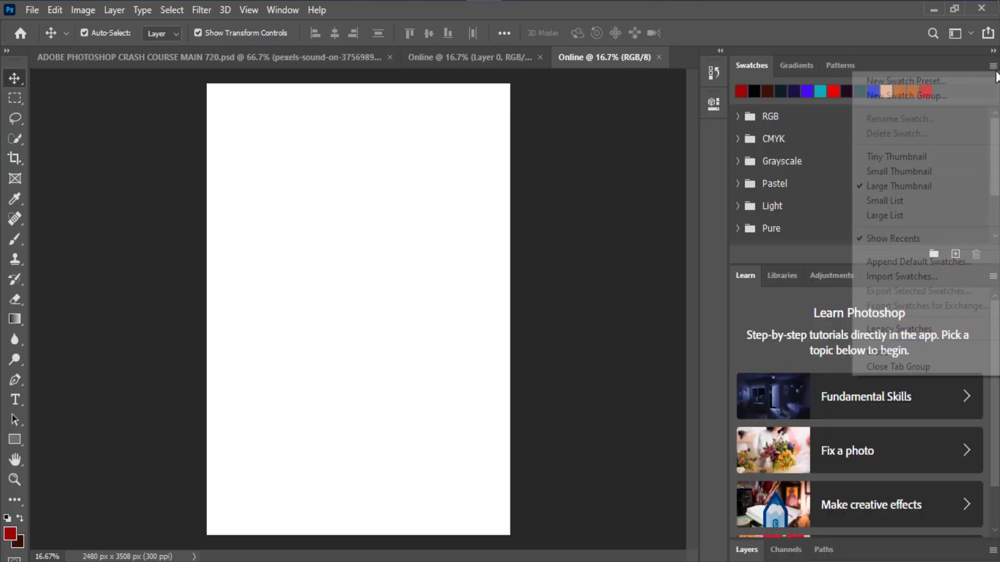
{"action": "left_click", "coordinate": [880, 353]}
{"action": "left_click", "coordinate": [993, 66]}
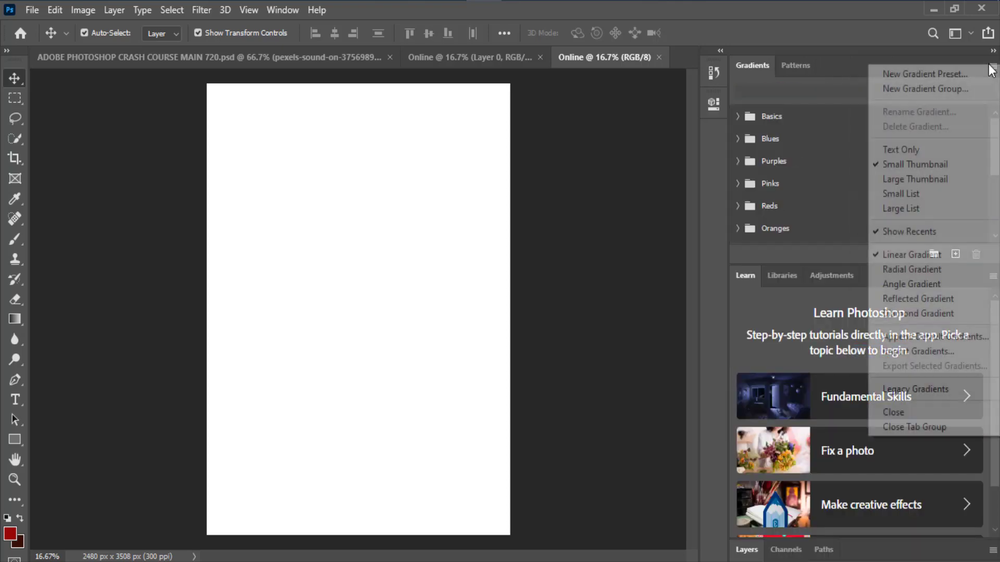
{"action": "left_click", "coordinate": [891, 413]}
{"action": "left_click", "coordinate": [993, 66]}
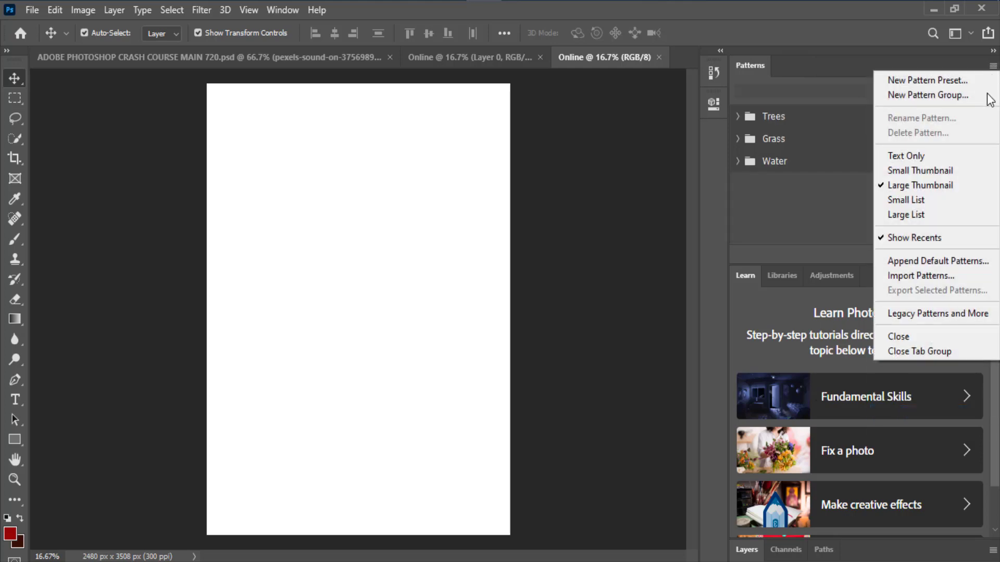
{"action": "left_click", "coordinate": [921, 337]}
Close the Learn, Libraries and Adjustments panels so that the Layers panel group takes over the freed space.
{"action": "left_click", "coordinate": [993, 66]}
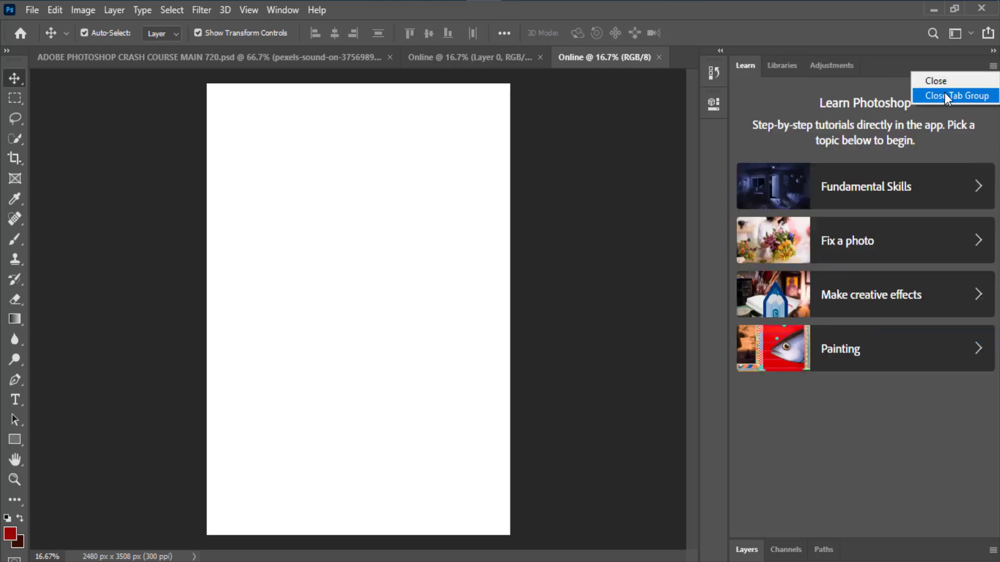
{"action": "left_click", "coordinate": [990, 80]}
{"action": "left_click", "coordinate": [993, 67]}
{"action": "left_click", "coordinate": [958, 84]}
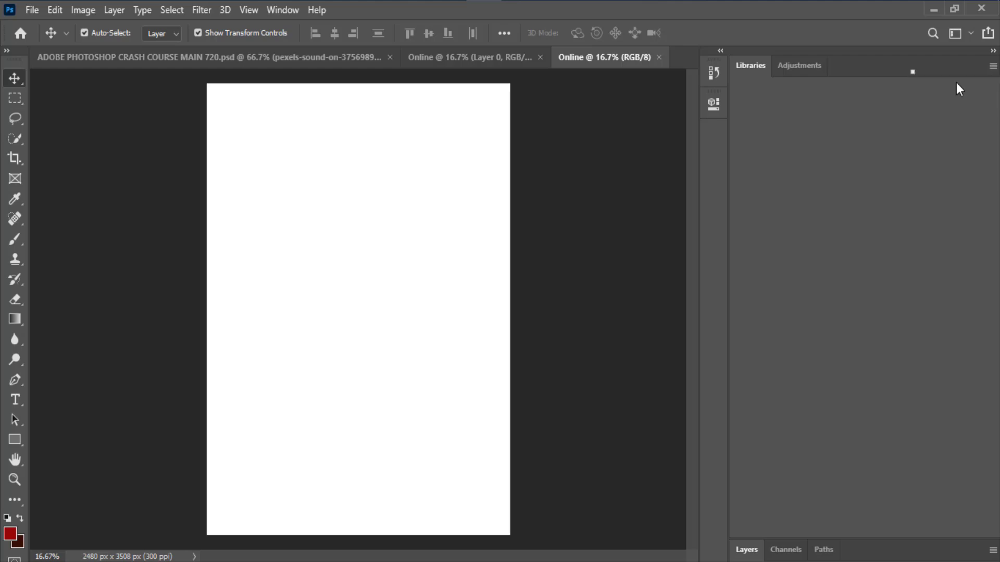
{"action": "left_click", "coordinate": [992, 67]}
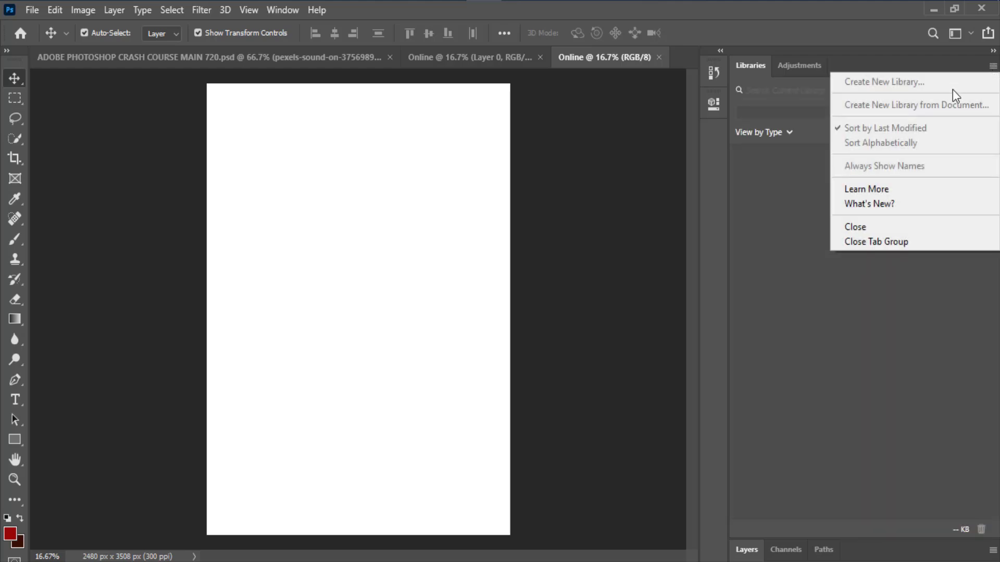
{"action": "left_click", "coordinate": [884, 227]}
{"action": "left_click", "coordinate": [993, 66]}
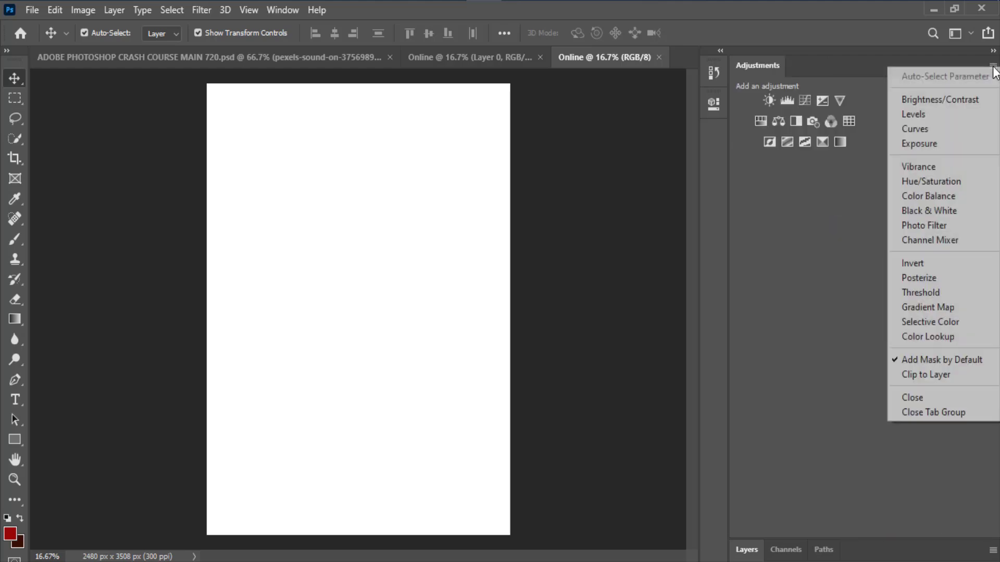
{"action": "left_click", "coordinate": [913, 398]}
{"action": "left_click", "coordinate": [854, 73]}
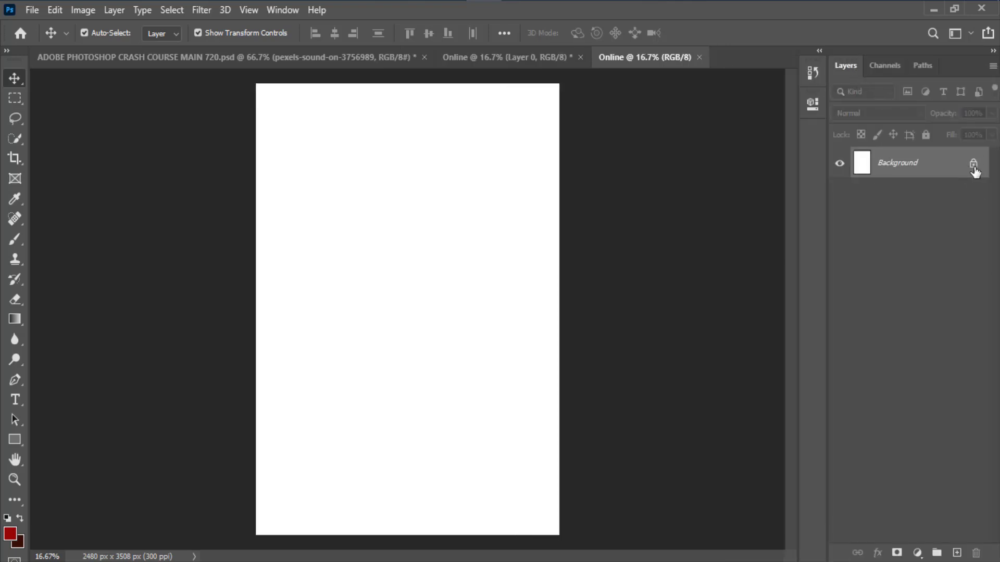
Unlock the white background layer, lock all of its attributes, and unlock it again.
{"action": "left_click", "coordinate": [973, 167]}
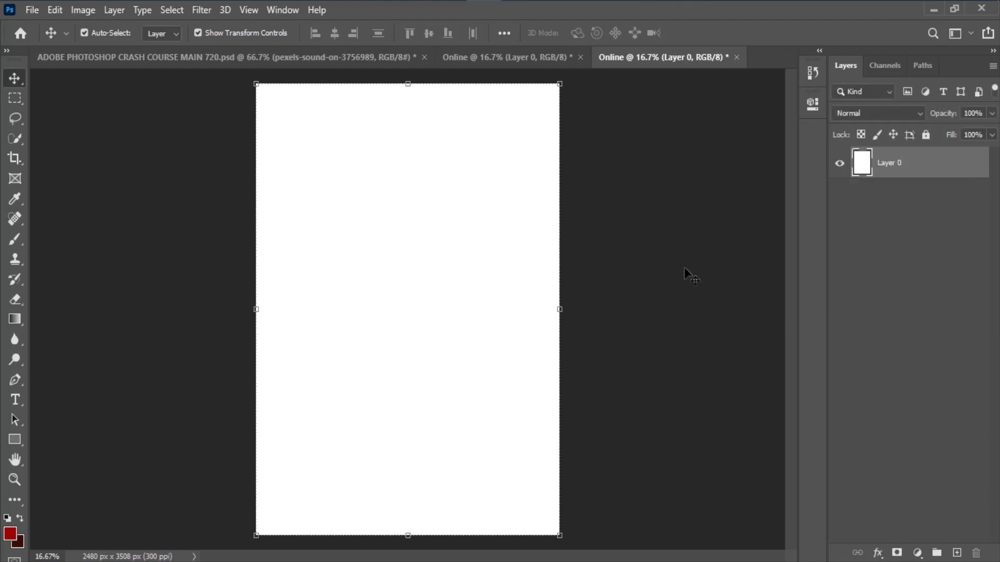
{"action": "left_click", "coordinate": [925, 134]}
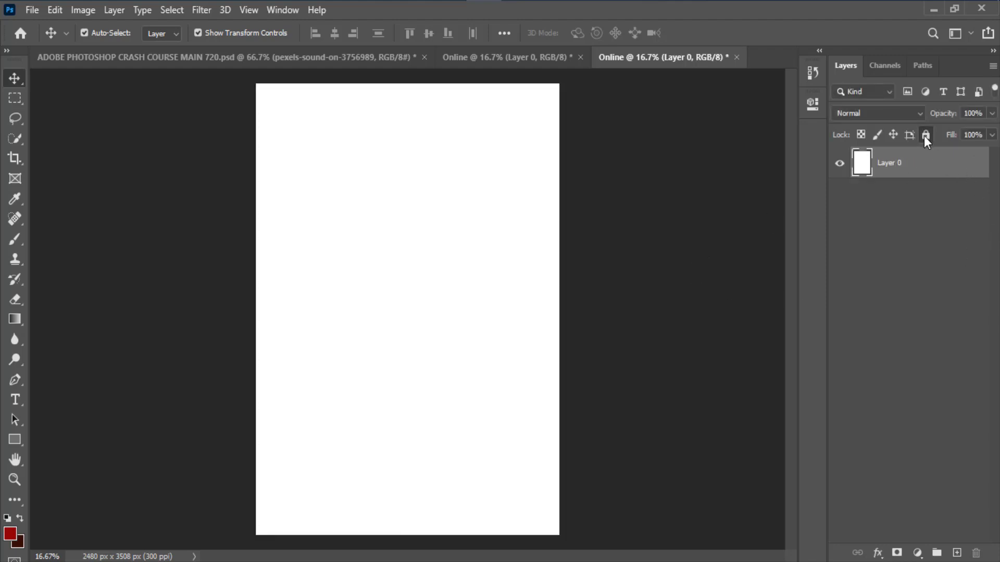
{"action": "left_click", "coordinate": [972, 164]}
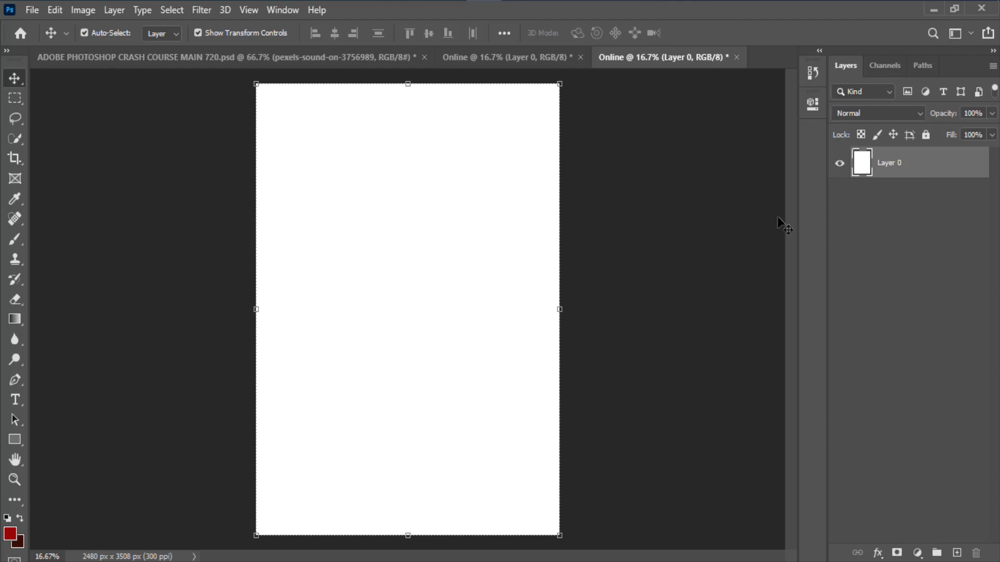
Show the Properties panel, and display the Gradients panel briefly before closing it again.
{"action": "left_click", "coordinate": [283, 10]}
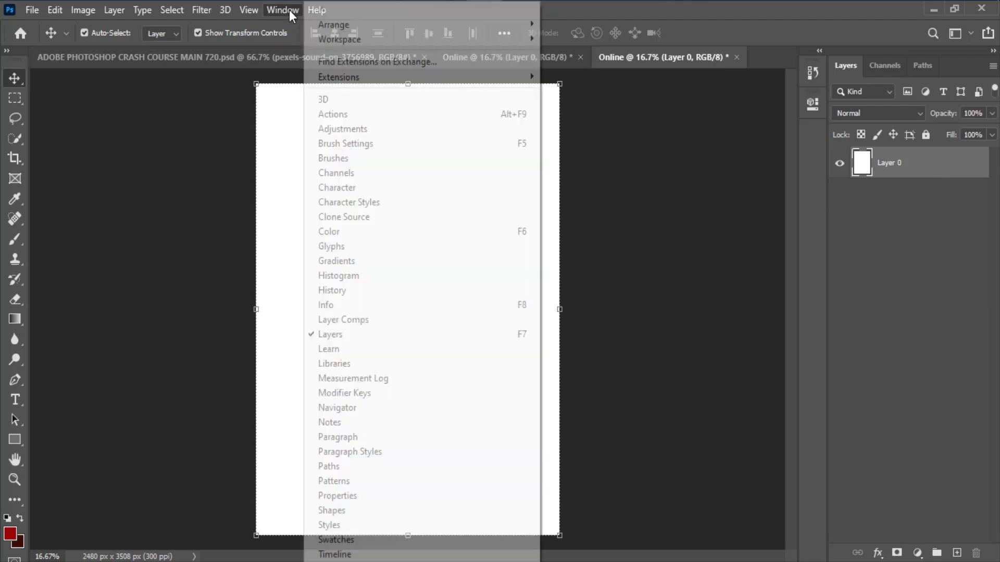
{"action": "left_click", "coordinate": [345, 495]}
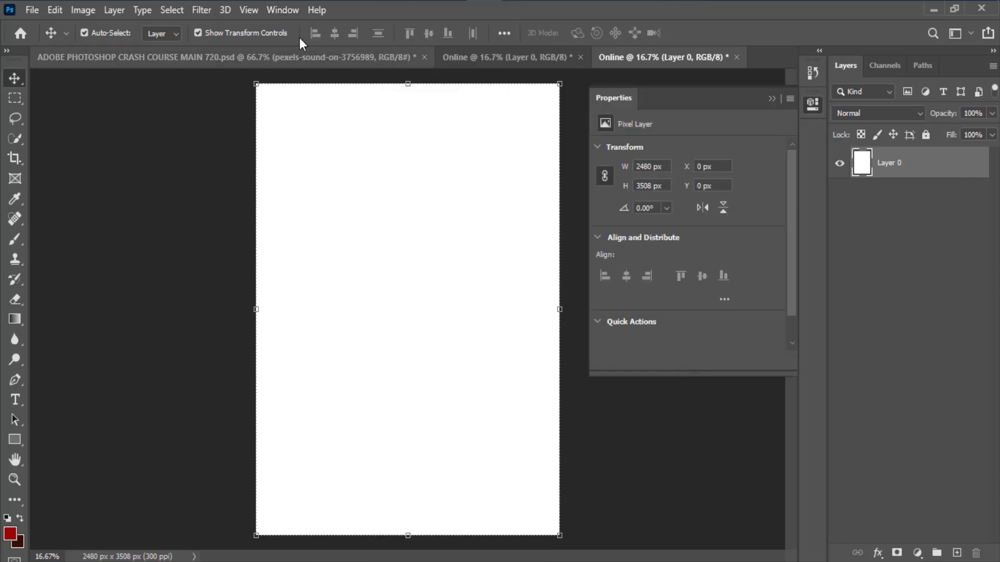
{"action": "left_click", "coordinate": [293, 13]}
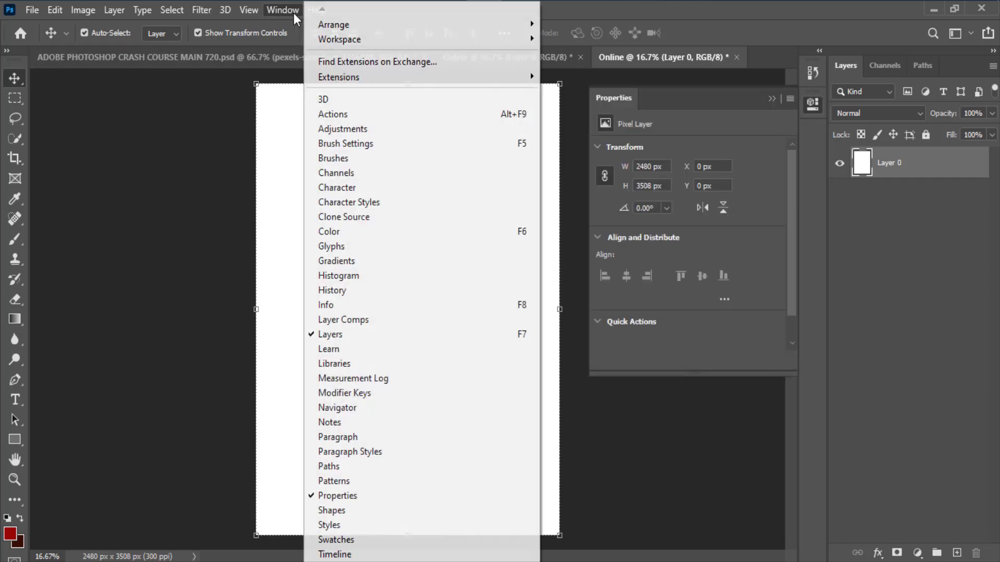
{"action": "left_click", "coordinate": [339, 263]}
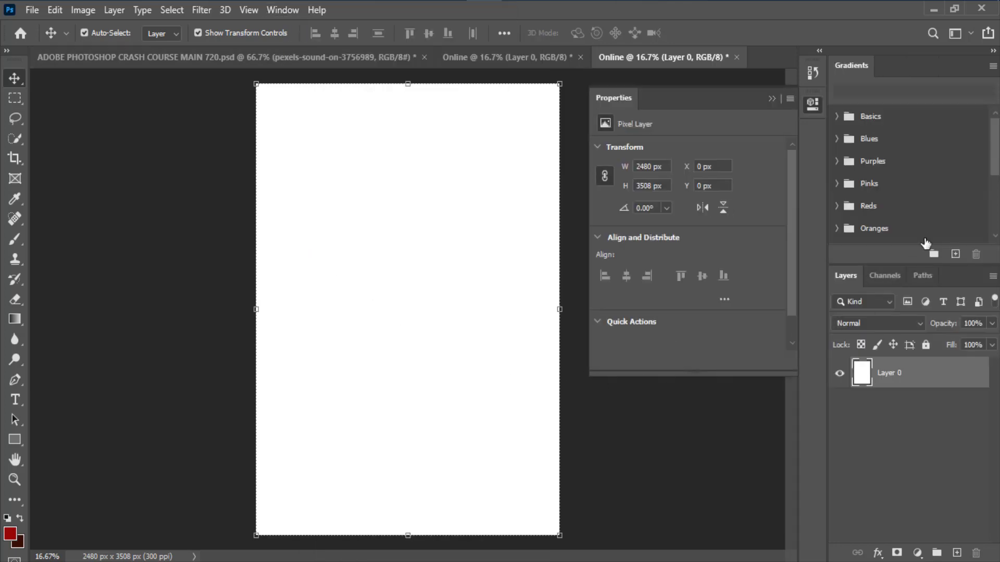
{"action": "left_click", "coordinate": [993, 66]}
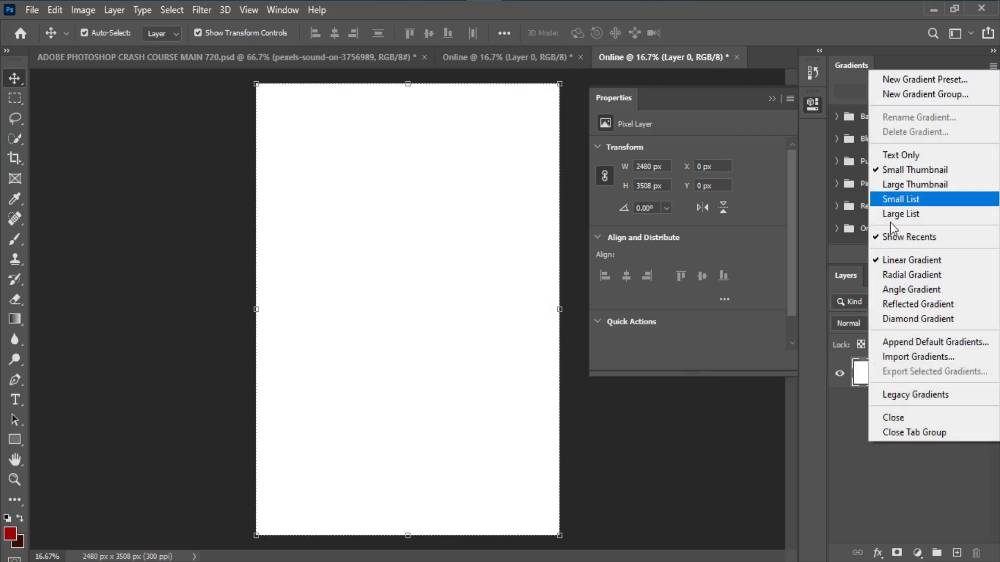
{"action": "left_click", "coordinate": [893, 419]}
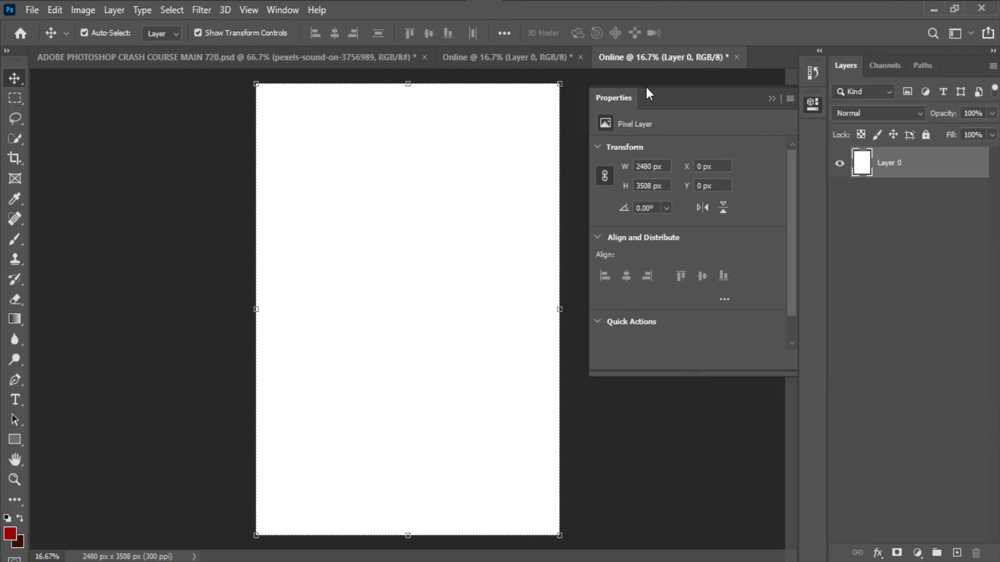
Dock the Properties panel beside the toolbar, pull it back out as a floating panel, close it, and bring the Layers panel forward.
{"action": "left_click_drag", "start_coordinate": [661, 107], "coordinate": [33, 136]}
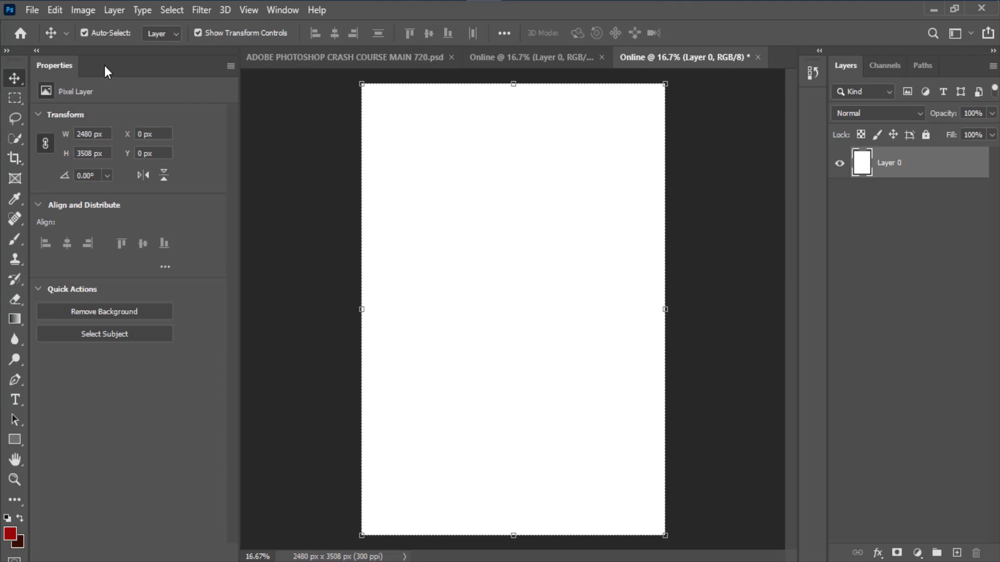
{"action": "left_click_drag", "start_coordinate": [105, 67], "coordinate": [714, 151]}
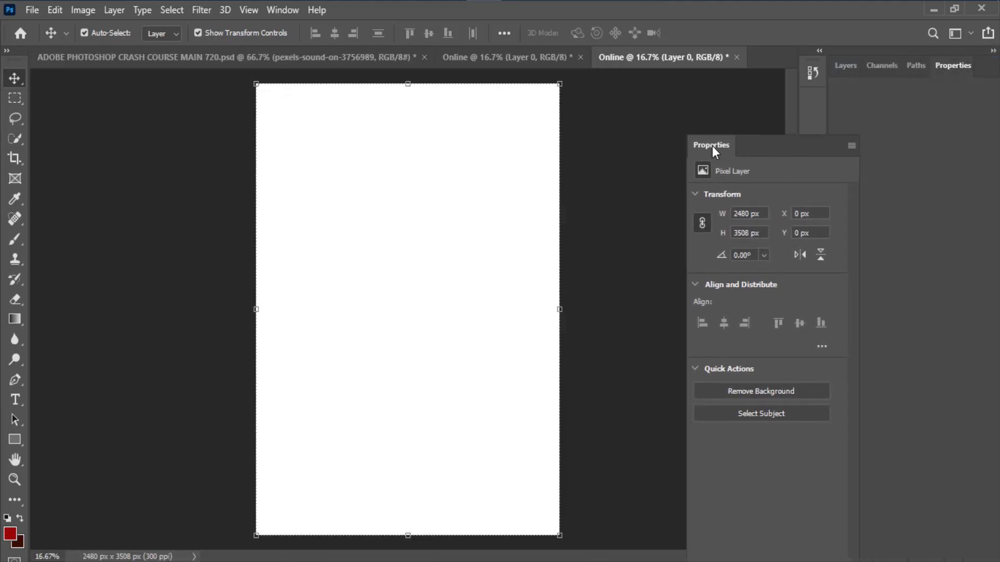
{"action": "left_click", "coordinate": [877, 146]}
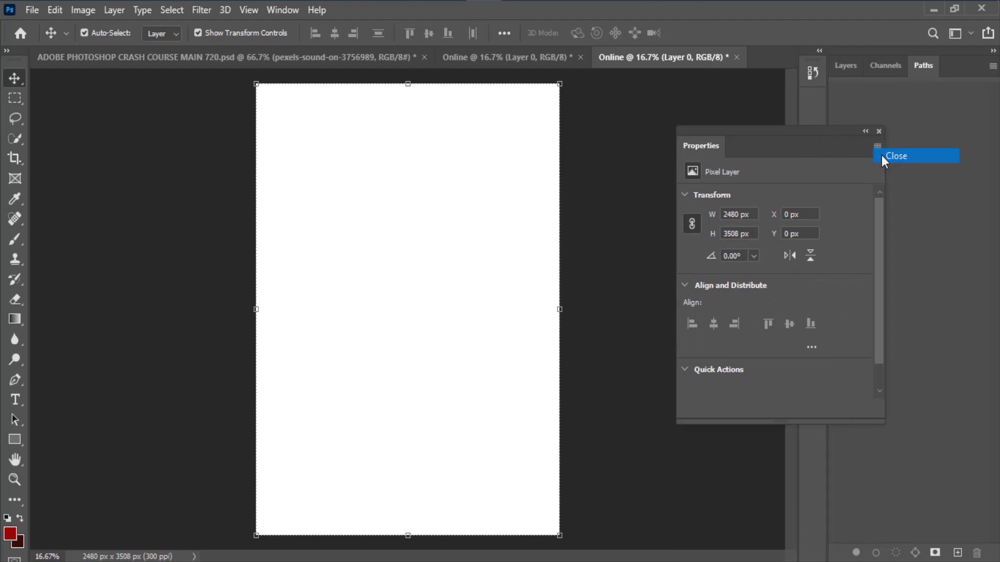
{"action": "left_click", "coordinate": [888, 155]}
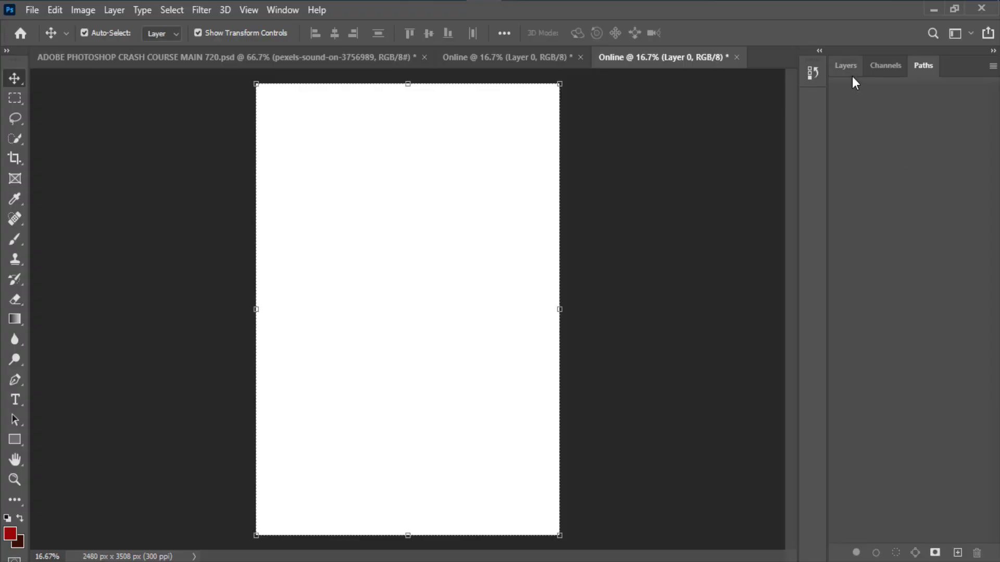
{"action": "left_click", "coordinate": [846, 66]}
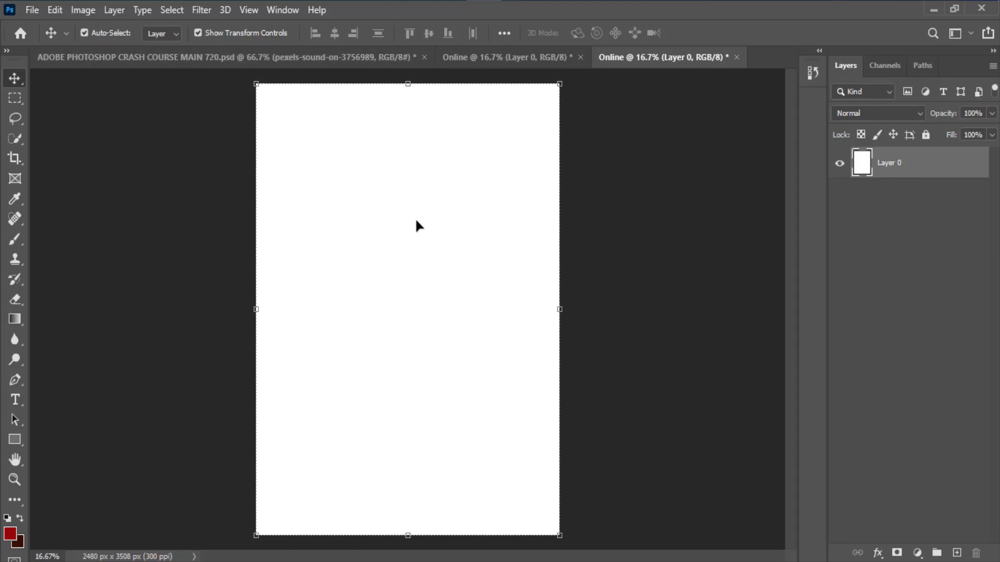
In ADOBE PHOTOSHOP CRASH COURSE MAIN 720.psd, nudge the woman's photo, the Ps icon and the course title slightly, and select the Capture layer.
{"action": "left_click", "coordinate": [143, 56]}
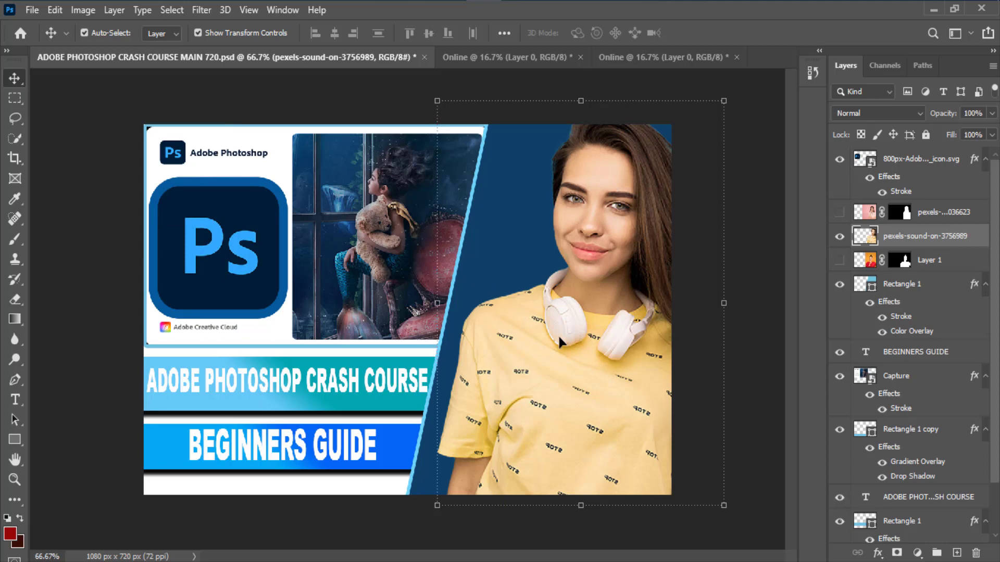
{"action": "left_click_drag", "start_coordinate": [561, 341], "coordinate": [557, 342]}
{"action": "left_click_drag", "start_coordinate": [245, 269], "coordinate": [245, 262]}
{"action": "mouse_move", "coordinate": [246, 392]}
{"action": "left_mouse_down"}
{"action": "mouse_move", "coordinate": [247, 381]}
{"action": "mouse_move", "coordinate": [240, 392]}
{"action": "left_mouse_up"}
{"action": "left_click", "coordinate": [439, 271]}
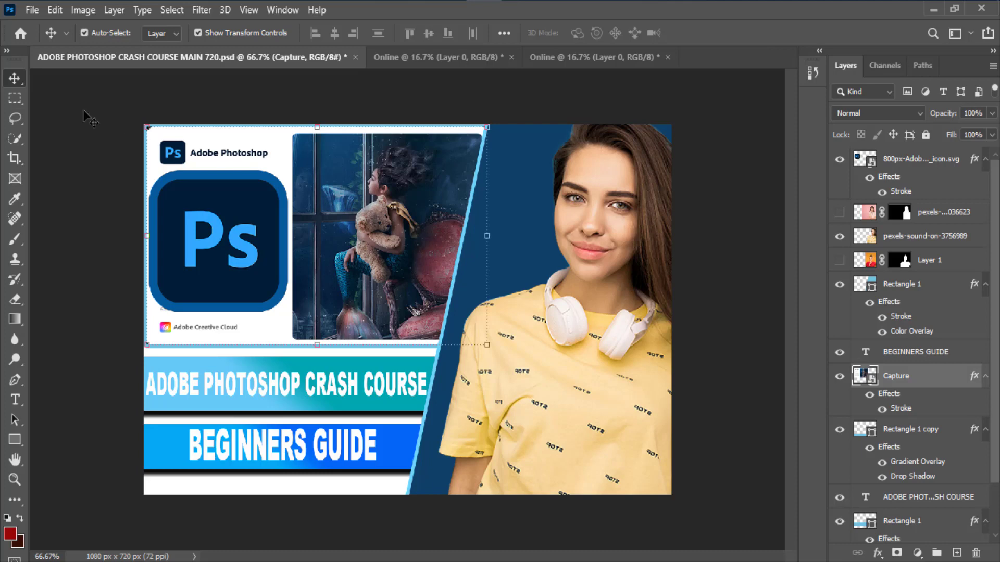
Try the Rectangular Marquee tool by selecting an area over the Ps icon, and deselect it.
{"action": "left_click", "coordinate": [15, 99]}
{"action": "left_click", "coordinate": [44, 106]}
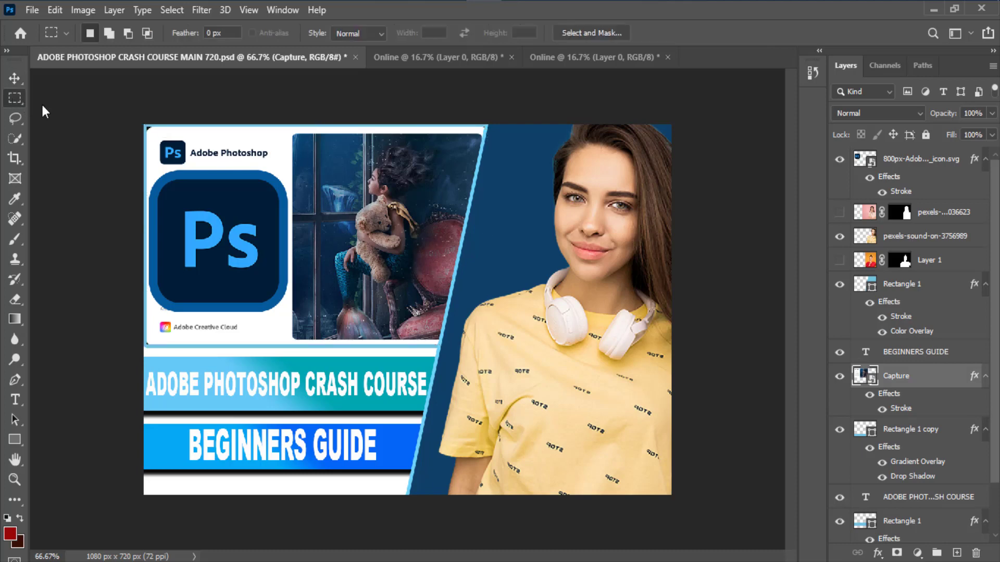
{"action": "left_click_drag", "start_coordinate": [158, 191], "coordinate": [285, 291]}
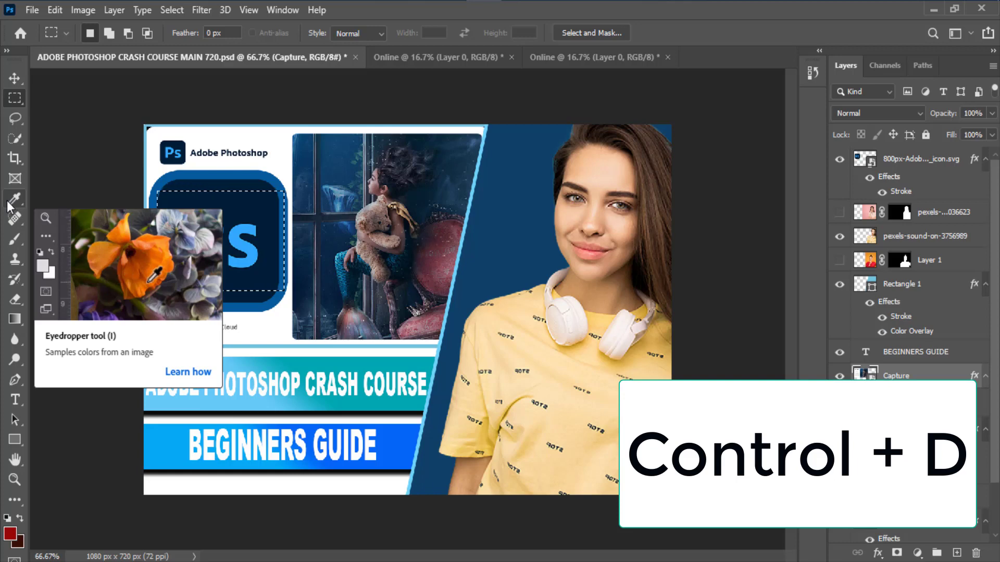
{"action": "key", "text": "ctrl+d"}
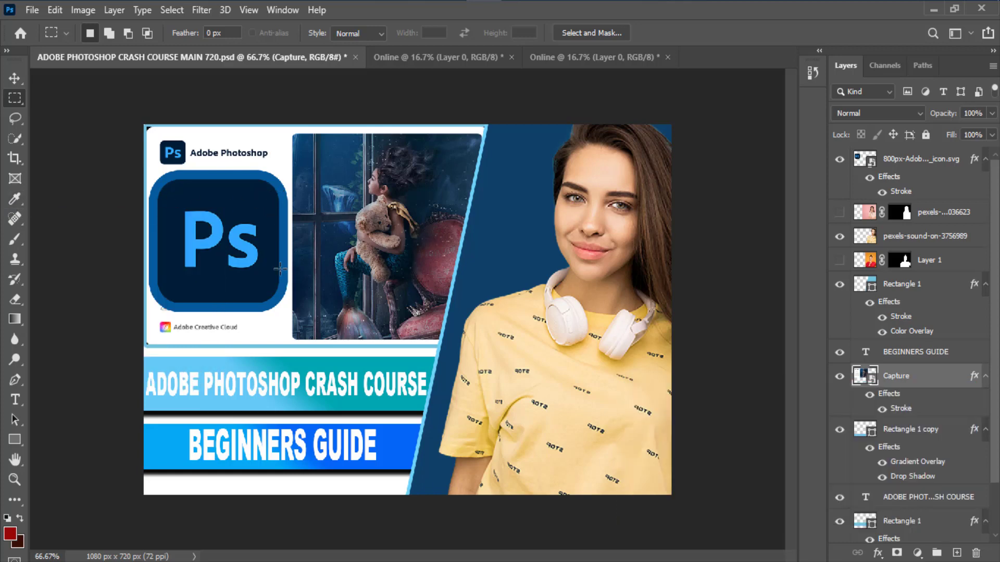
Try the Elliptical Marquee tool by selecting a round area inside the Ps icon, and deselect it.
{"action": "right_click", "coordinate": [15, 99]}
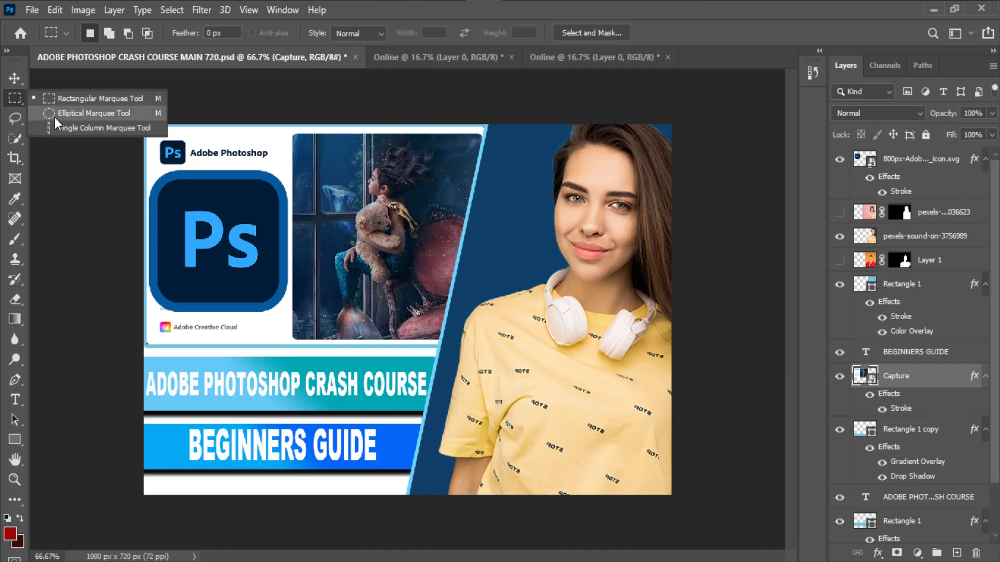
{"action": "left_click", "coordinate": [78, 113]}
{"action": "left_click_drag", "start_coordinate": [165, 206], "coordinate": [261, 301]}
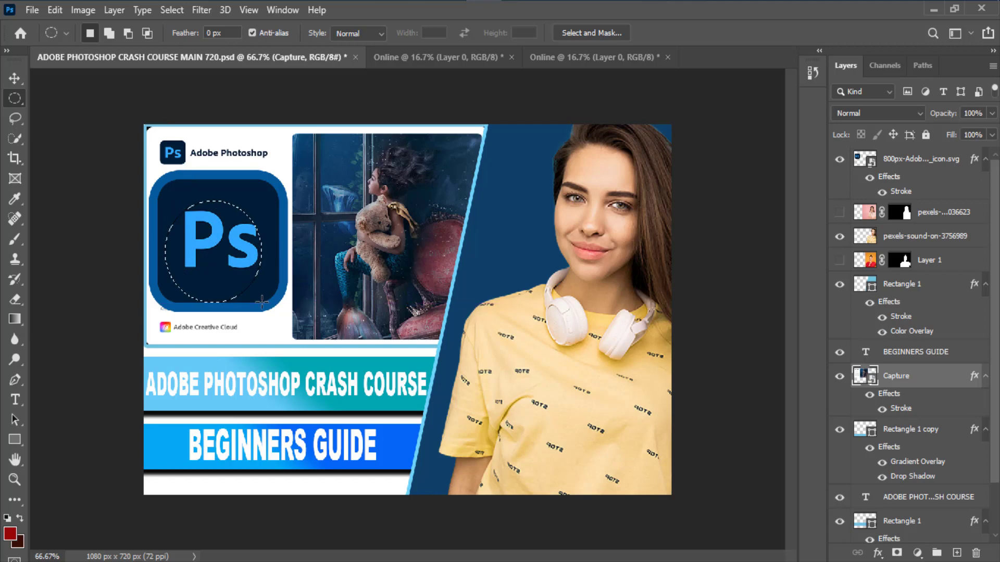
{"action": "key", "text": "ctrl+d"}
Try the Frame tool with a rectangular frame around the teddy bear in the Capture image, and nudge the framed image.
{"action": "left_click", "coordinate": [15, 180]}
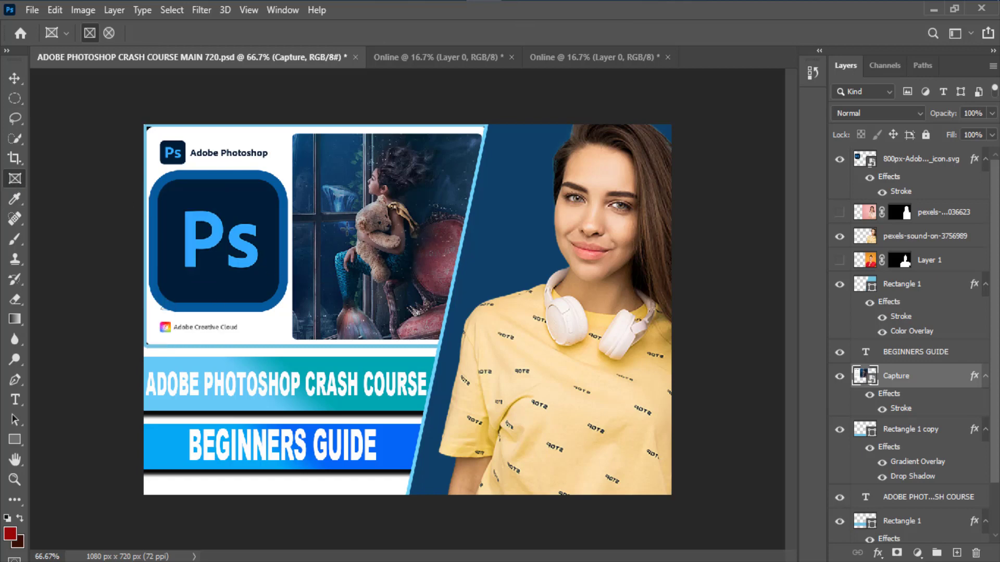
{"action": "left_click_drag", "start_coordinate": [318, 179], "coordinate": [477, 296]}
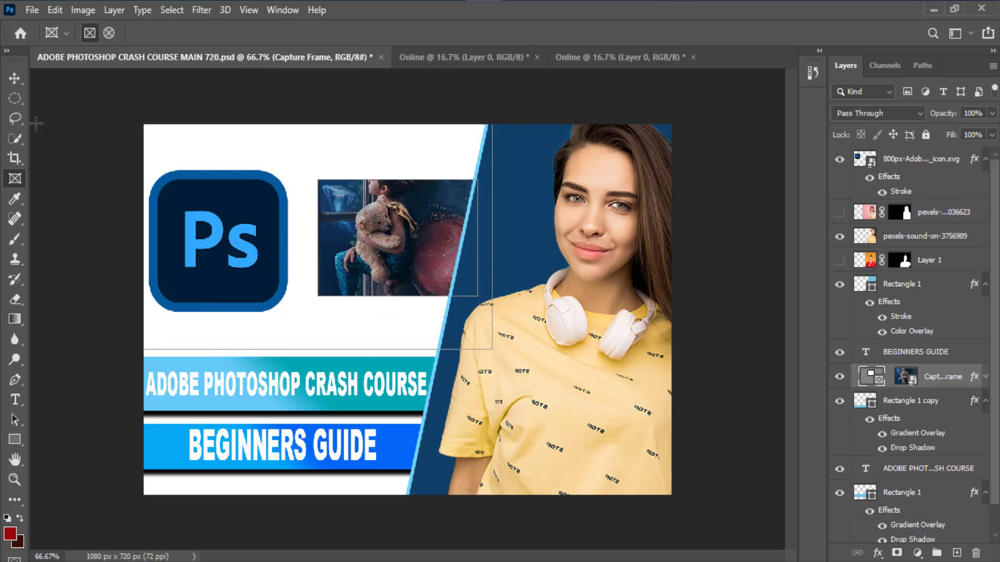
{"action": "left_click", "coordinate": [15, 78]}
{"action": "mouse_move", "coordinate": [395, 254]}
{"action": "left_mouse_down"}
{"action": "mouse_move", "coordinate": [406, 239]}
{"action": "mouse_move", "coordinate": [415, 271]}
{"action": "mouse_move", "coordinate": [468, 333]}
{"action": "mouse_move", "coordinate": [519, 341]}
{"action": "mouse_move", "coordinate": [424, 214]}
{"action": "mouse_move", "coordinate": [432, 269]}
{"action": "mouse_move", "coordinate": [404, 256]}
{"action": "left_mouse_up"}
Undo the frame and the image move on the Capture layer.
{"action": "key", "text": "ctrl"}
{"action": "key", "text": "ctrl+z"}
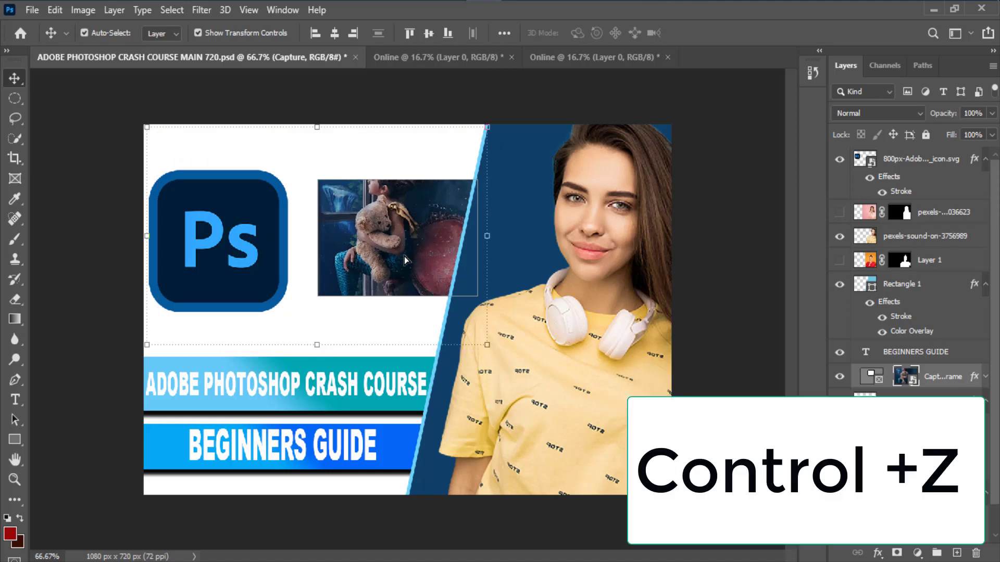
{"action": "key", "text": "ctrl+z"}
{"action": "key", "text": "ctrl+z"}
{"action": "key", "text": "ctrl+z"}
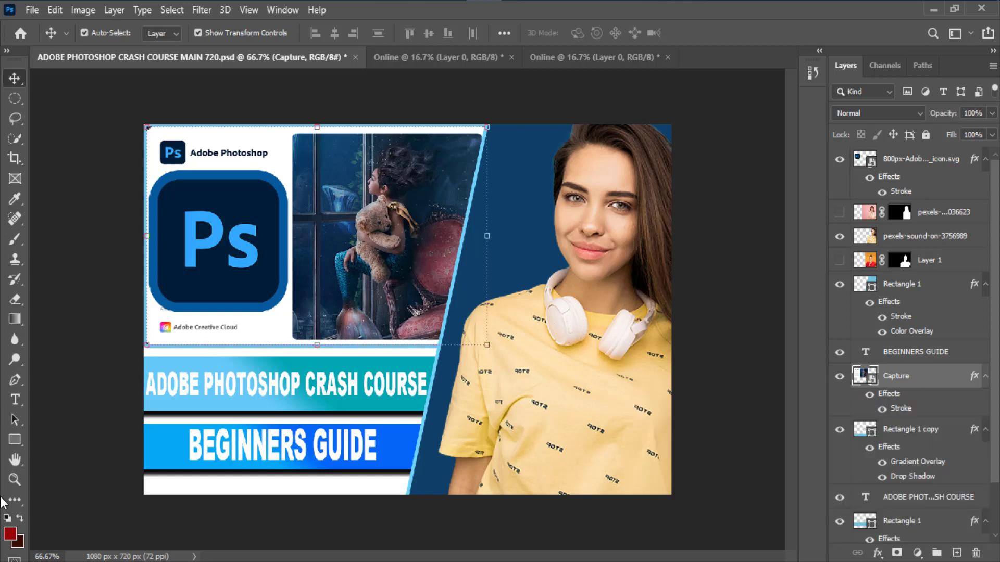
Try the Crop tool on the first Online document by trimming its upper and lower parts to 2550 x 1848 px, and undo the crop.
{"action": "left_click", "coordinate": [419, 58]}
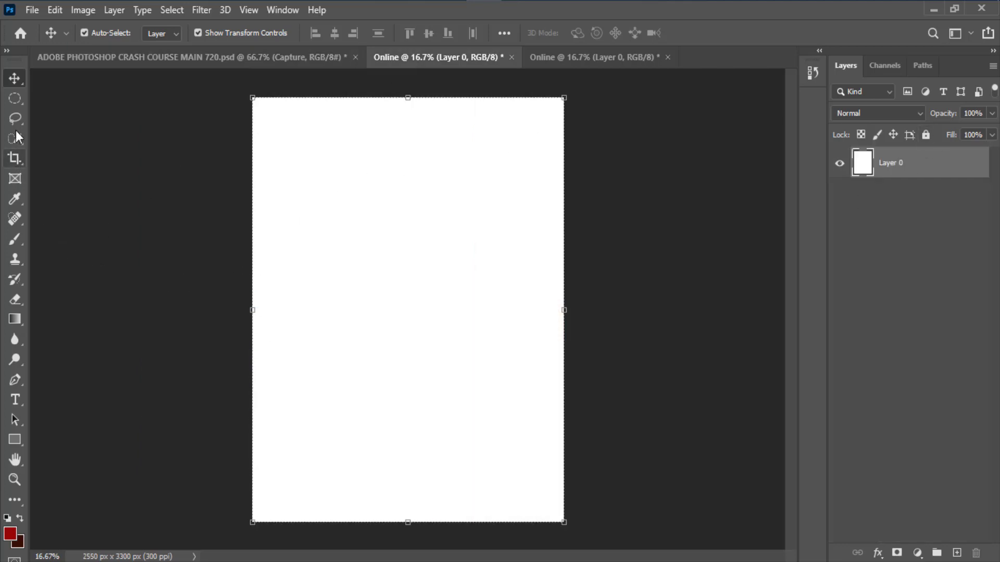
{"action": "left_click", "coordinate": [15, 157]}
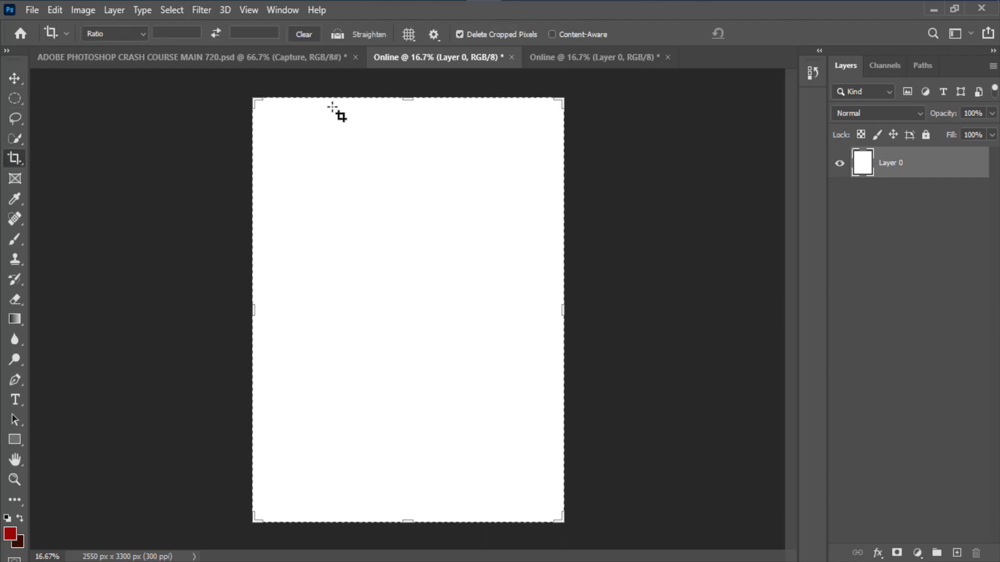
{"action": "left_click_drag", "start_coordinate": [409, 99], "coordinate": [408, 136]}
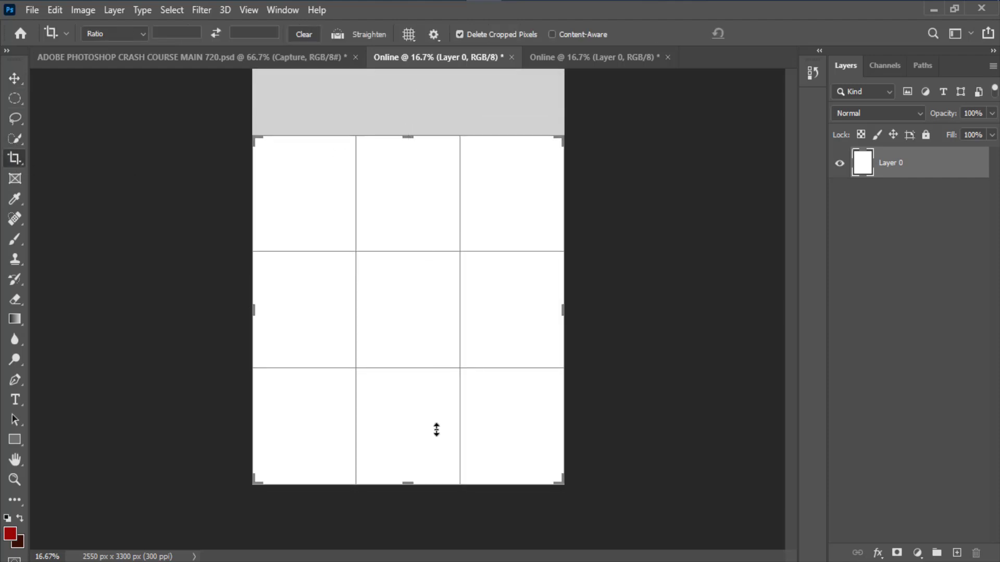
{"action": "left_click_drag", "start_coordinate": [408, 480], "coordinate": [424, 429]}
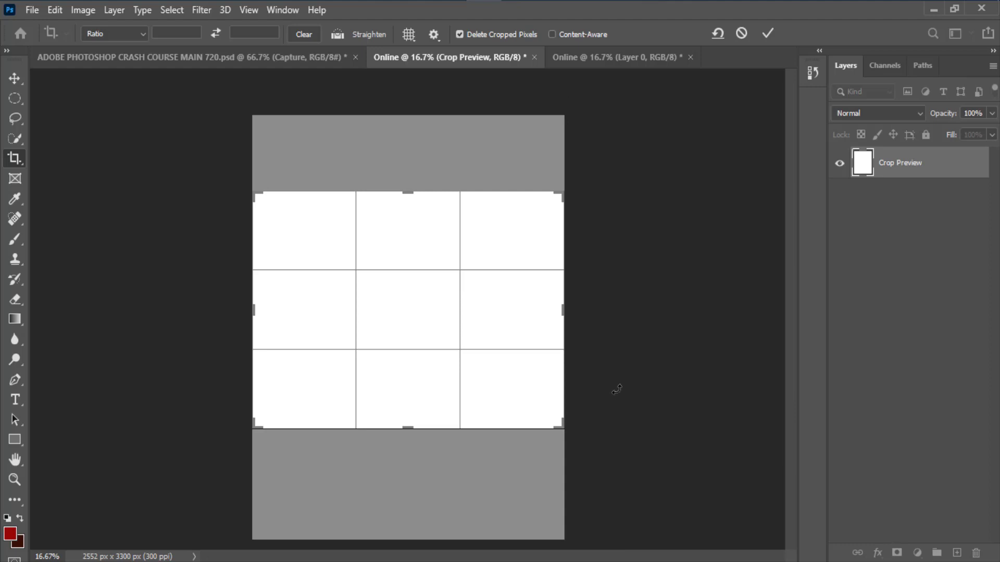
{"action": "left_click", "coordinate": [769, 32]}
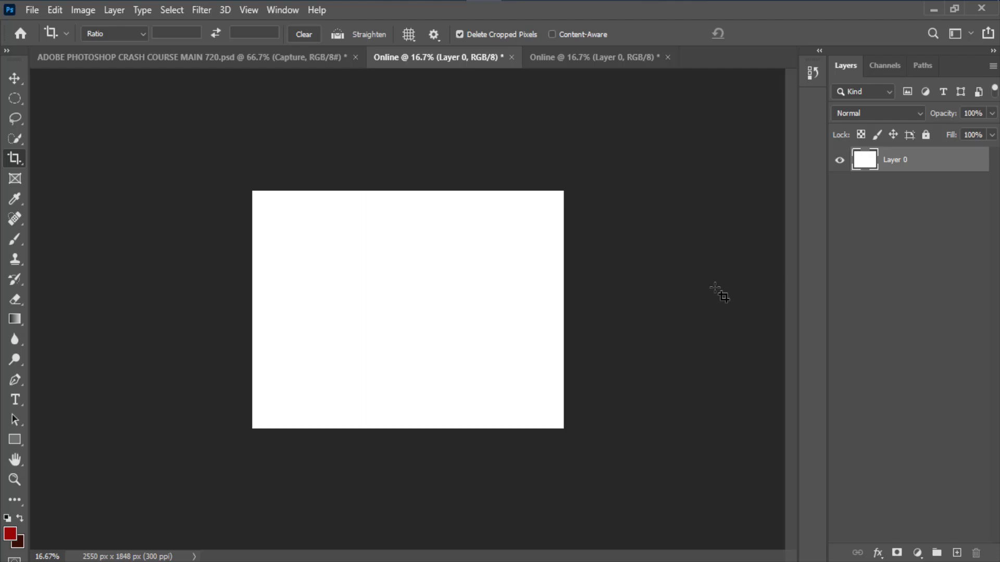
{"action": "key", "text": "ctrl+z"}
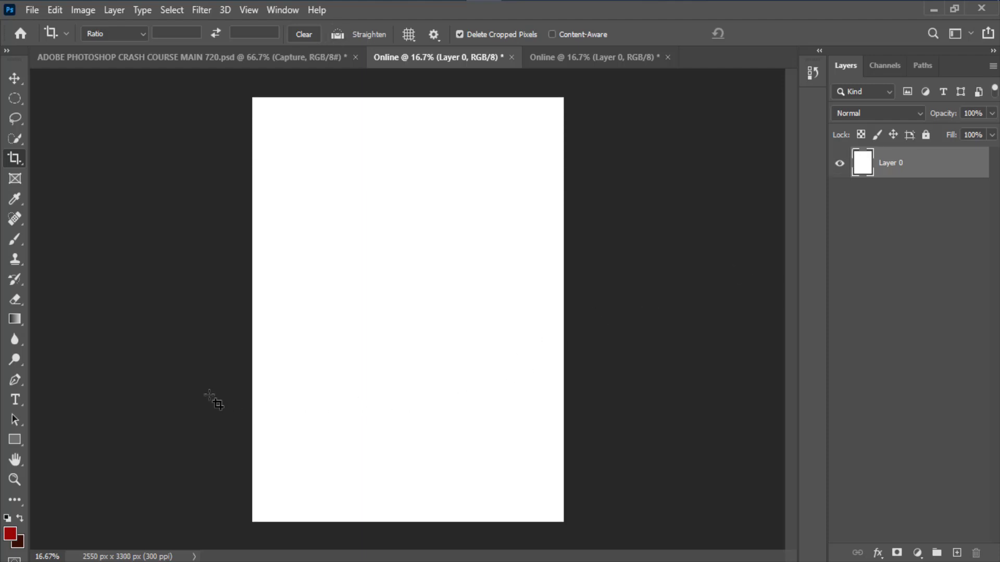
Choose the Gradient tool and open its gradient for editing with the start colour stop selected.
{"action": "left_click", "coordinate": [20, 323]}
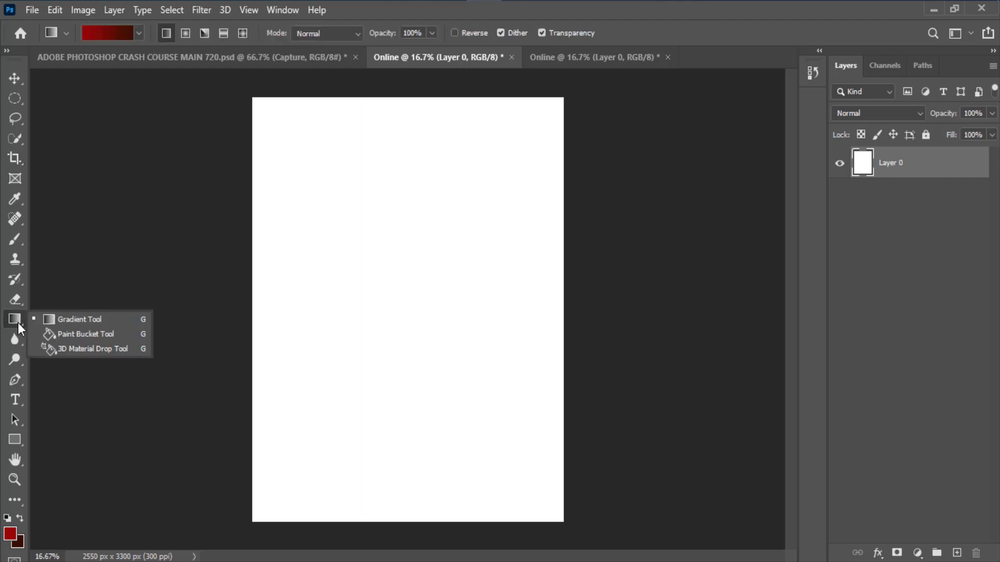
{"action": "left_click", "coordinate": [104, 319]}
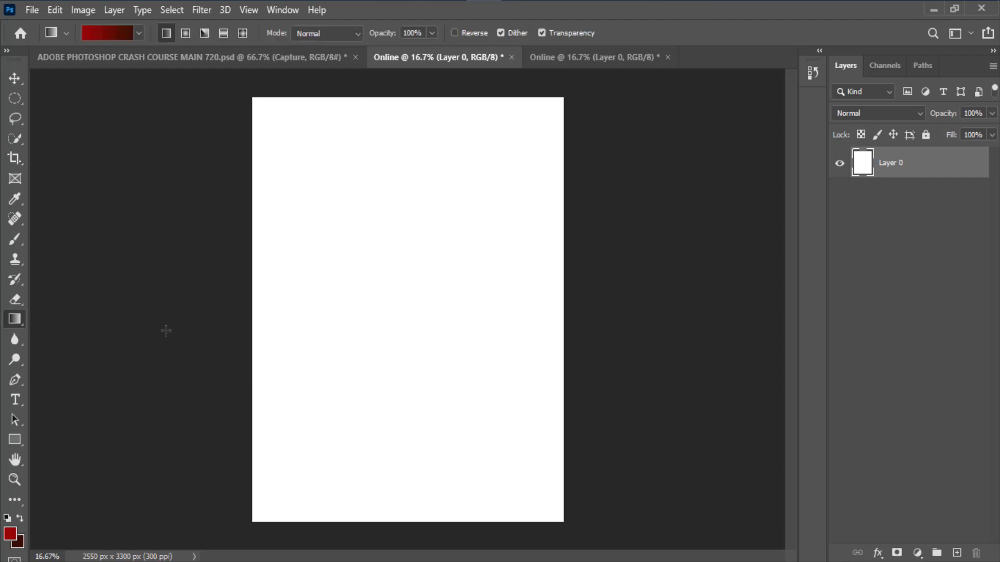
{"action": "left_click", "coordinate": [104, 34]}
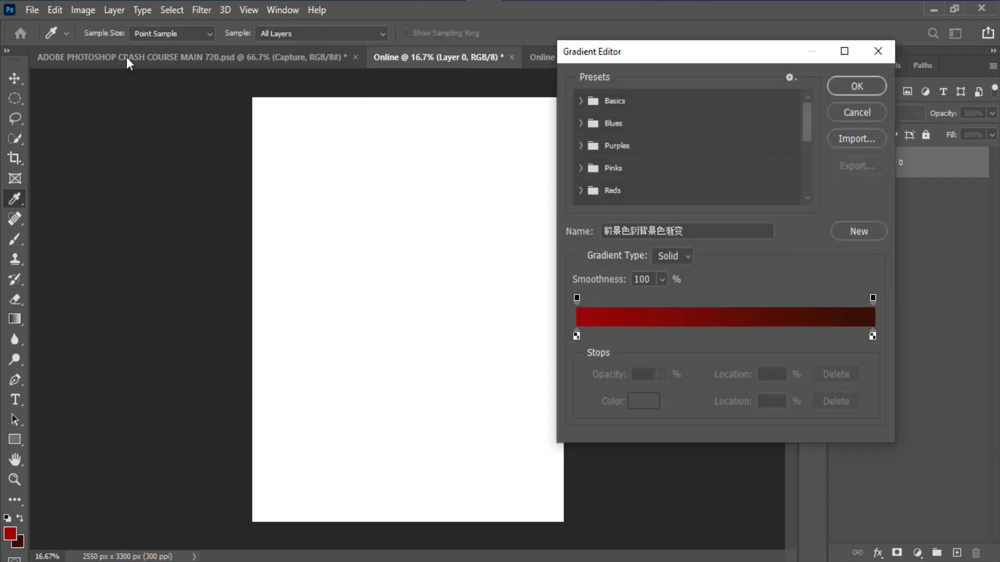
{"action": "left_click", "coordinate": [577, 336]}
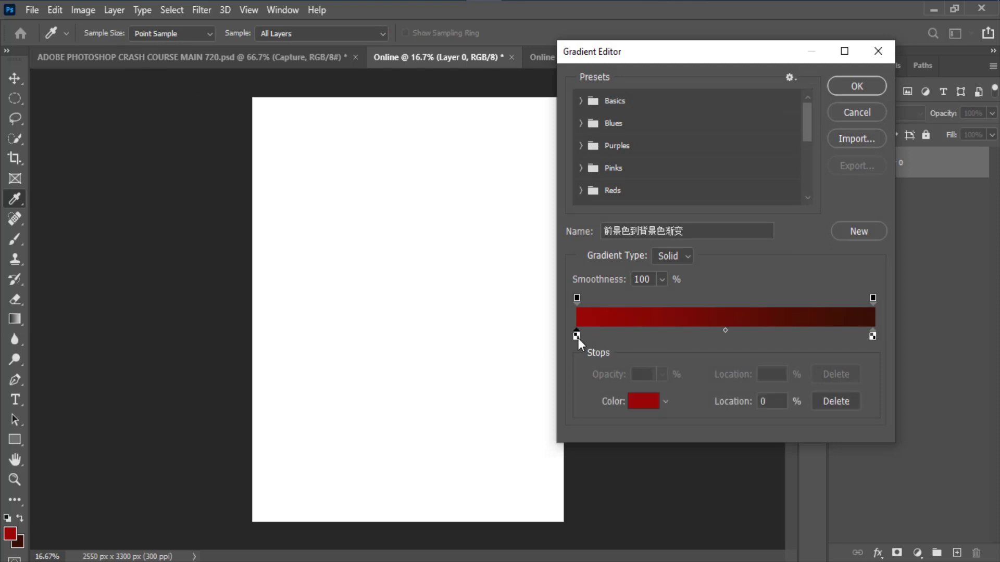
{"action": "left_click", "coordinate": [644, 401]}
{"action": "mouse_move", "coordinate": [714, 265]}
{"action": "left_mouse_down"}
{"action": "mouse_move", "coordinate": [743, 261]}
{"action": "mouse_move", "coordinate": [699, 210]}
{"action": "mouse_move", "coordinate": [752, 177]}
{"action": "mouse_move", "coordinate": [739, 172]}
{"action": "left_mouse_up"}
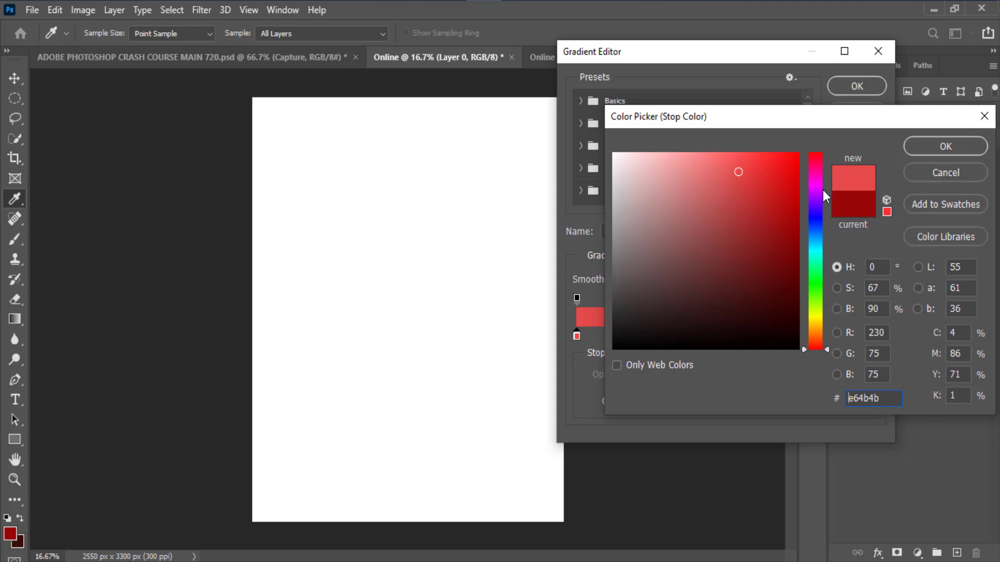
{"action": "left_click", "coordinate": [924, 170]}
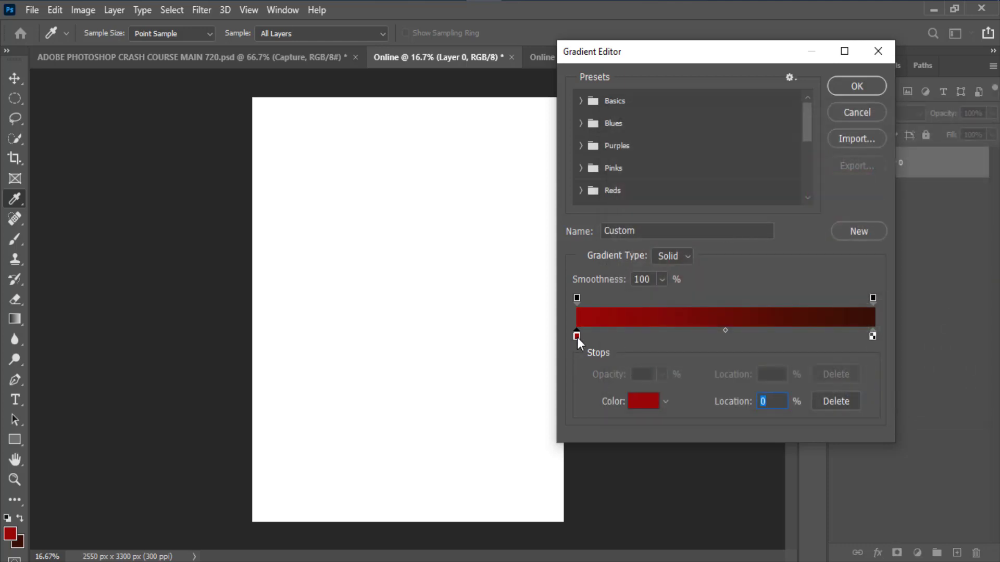
Set the gradient's start colour stop to bright blue.
{"action": "left_click", "coordinate": [644, 401]}
{"action": "left_click", "coordinate": [821, 220]}
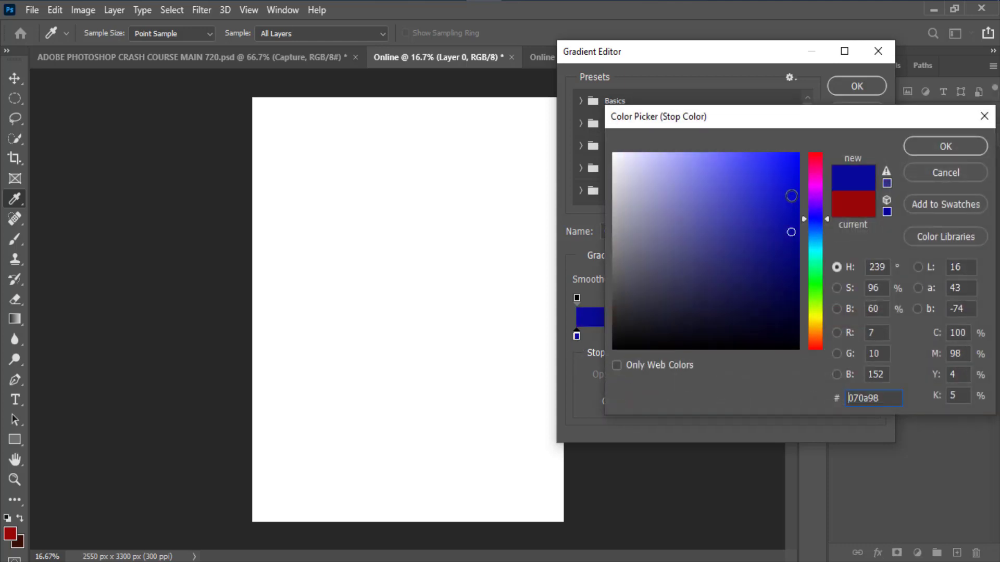
{"action": "left_click", "coordinate": [924, 143]}
Set the gradient's end colour stop to blue 3c2ef6, and try the gradient downward from the page's upper edge, undoing the fill.
{"action": "left_click", "coordinate": [876, 337]}
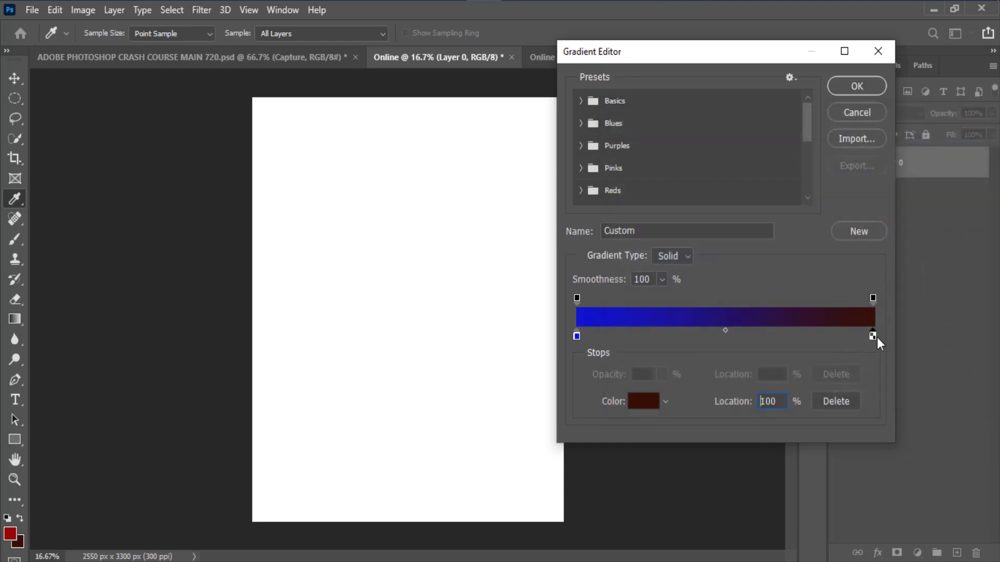
{"action": "left_click", "coordinate": [646, 402]}
{"action": "left_click", "coordinate": [815, 215]}
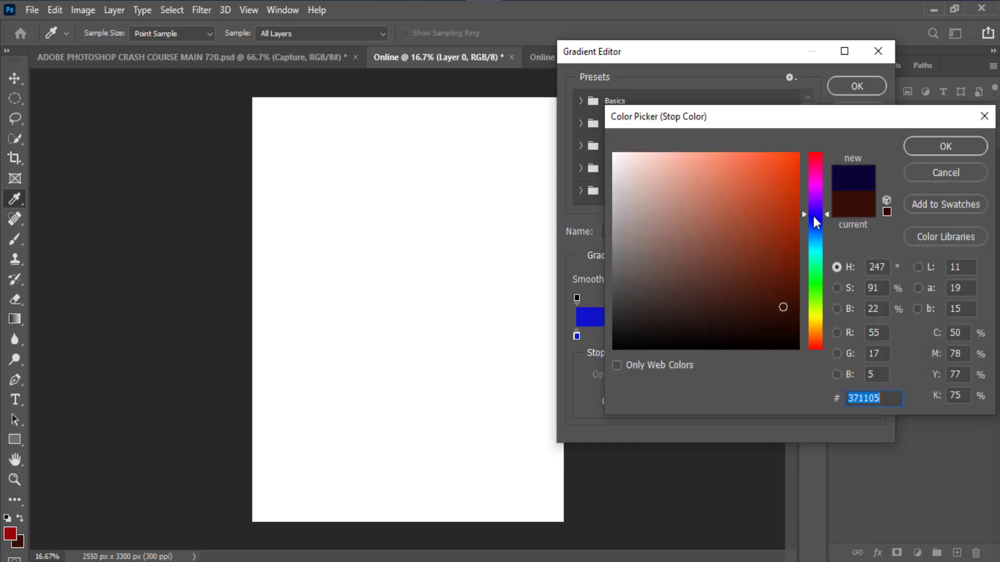
{"action": "left_click", "coordinate": [701, 172]}
{"action": "left_click", "coordinate": [731, 170]}
{"action": "left_click", "coordinate": [764, 160]}
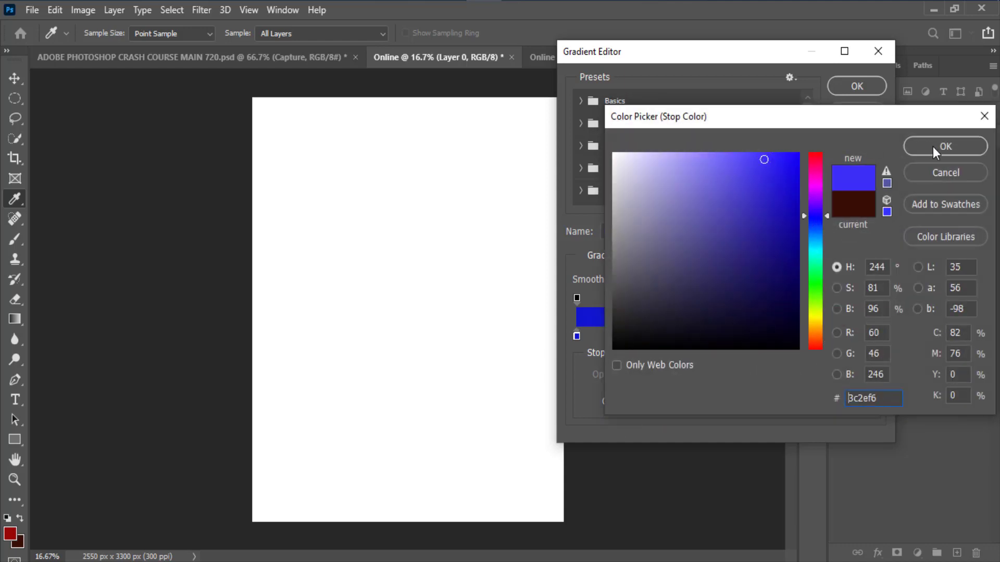
{"action": "left_click", "coordinate": [934, 146]}
{"action": "left_click", "coordinate": [854, 87]}
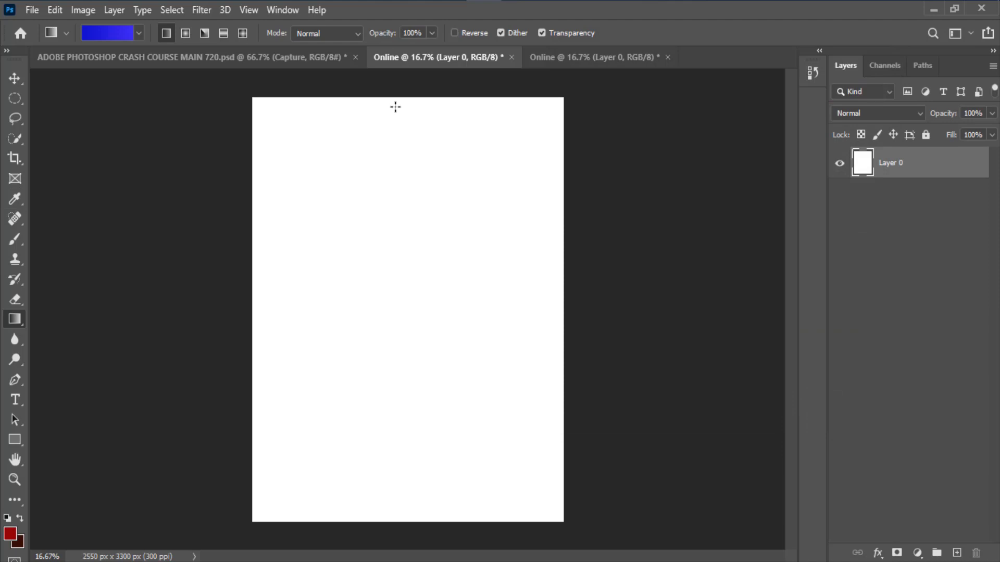
{"action": "left_click_drag", "start_coordinate": [396, 107], "coordinate": [390, 311]}
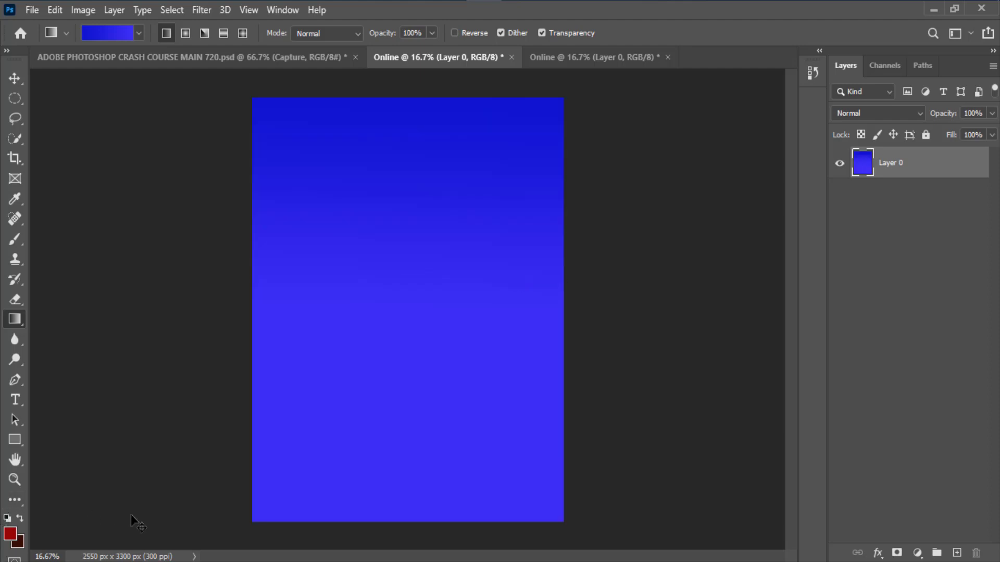
{"action": "key", "text": "ctrl+z"}
Set the gradient's end colour stop to crimson red and fill Layer 0 with the linear gradient from left to right.
{"action": "left_click", "coordinate": [112, 38]}
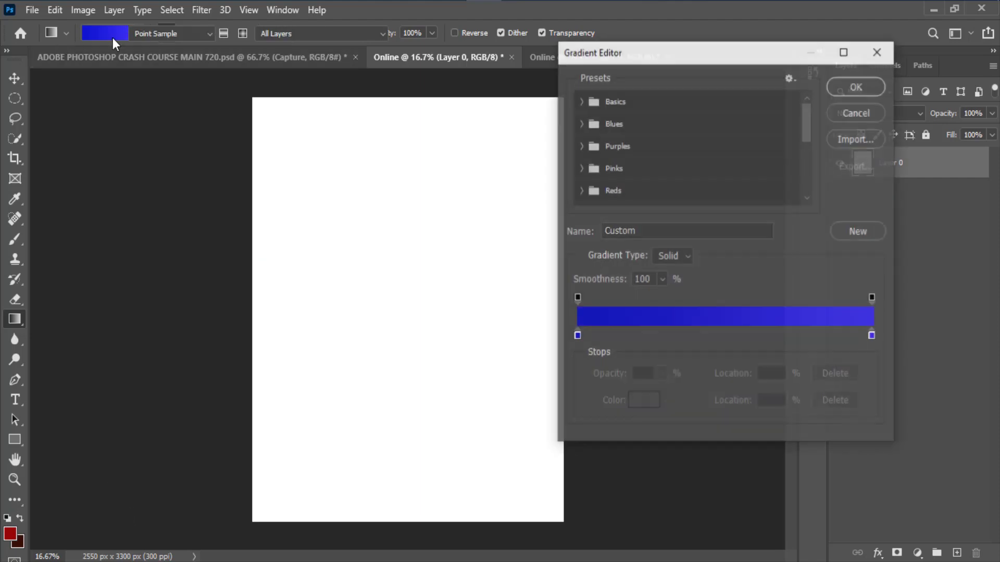
{"action": "left_click", "coordinate": [873, 336]}
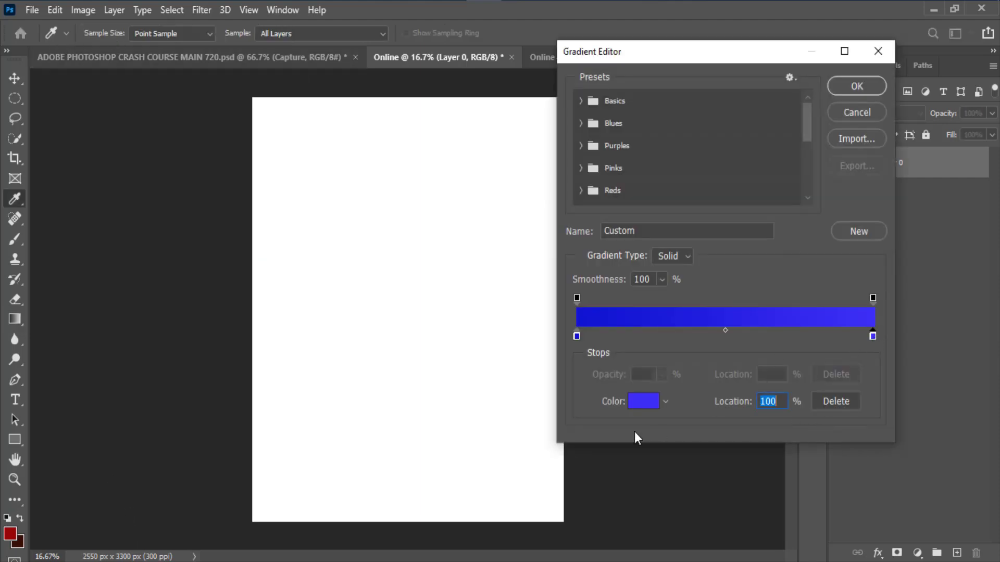
{"action": "left_click", "coordinate": [642, 405]}
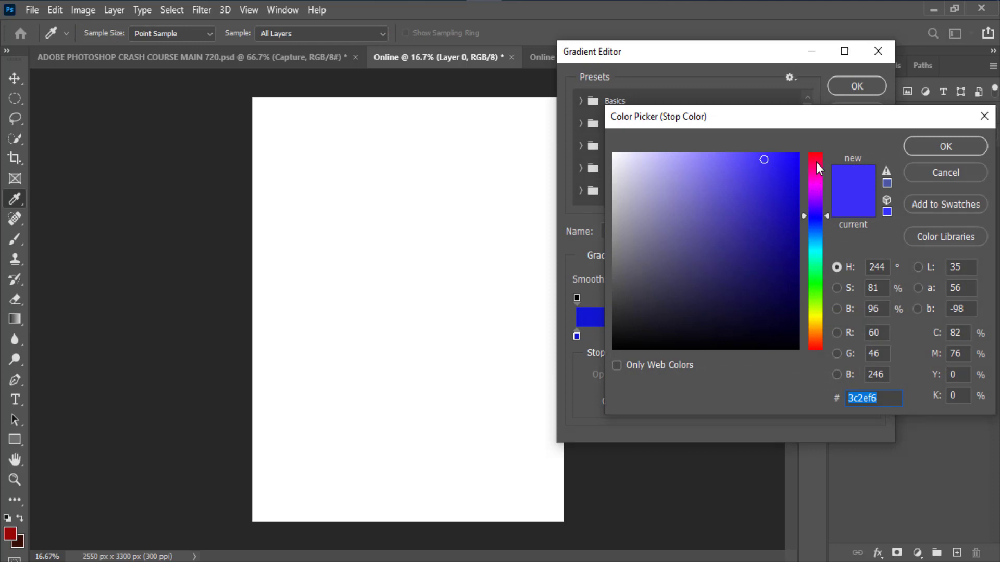
{"action": "left_click", "coordinate": [817, 161]}
{"action": "left_click", "coordinate": [791, 169]}
{"action": "left_click", "coordinate": [946, 146]}
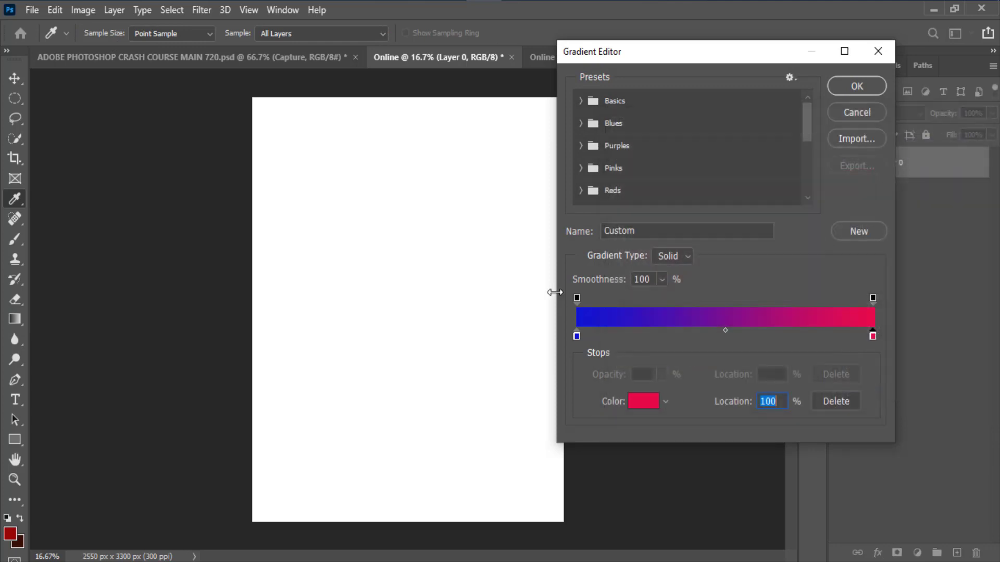
{"action": "left_click", "coordinate": [845, 89]}
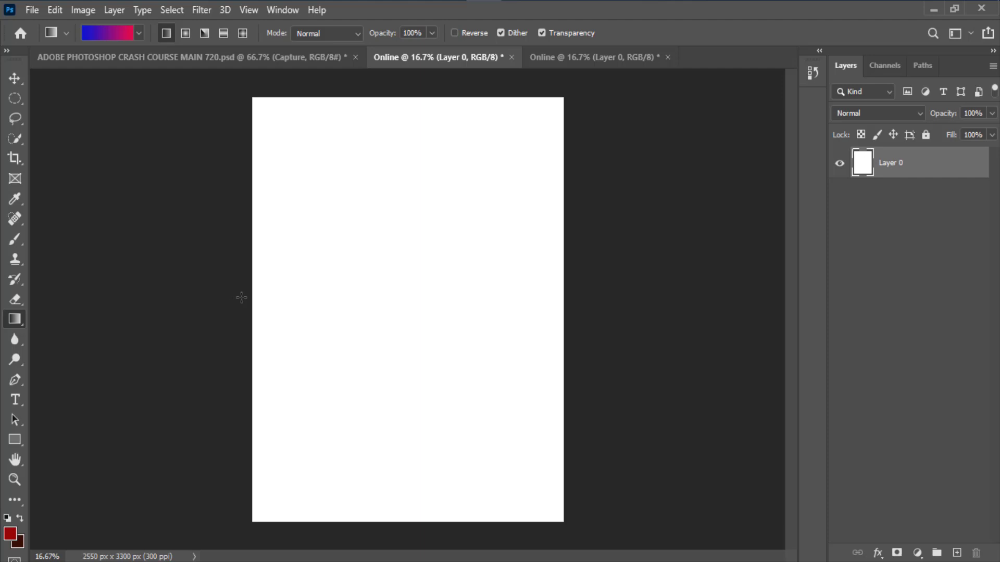
{"action": "left_click_drag", "start_coordinate": [252, 299], "coordinate": [472, 299]}
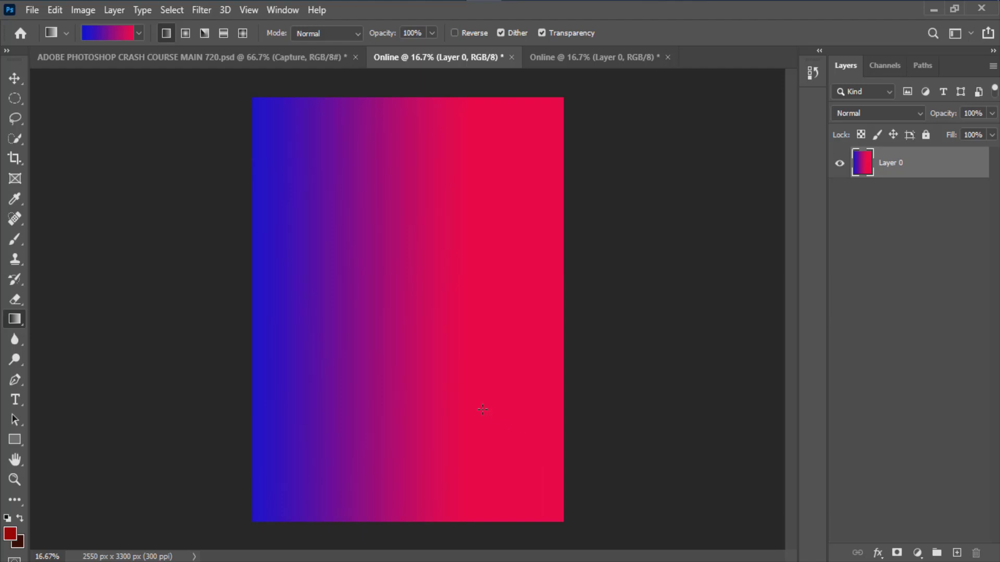
Set the gradient's opacity to 60%, try it across Layer 0 in place of the full-strength fill, and undo it.
{"action": "left_click", "coordinate": [359, 34]}
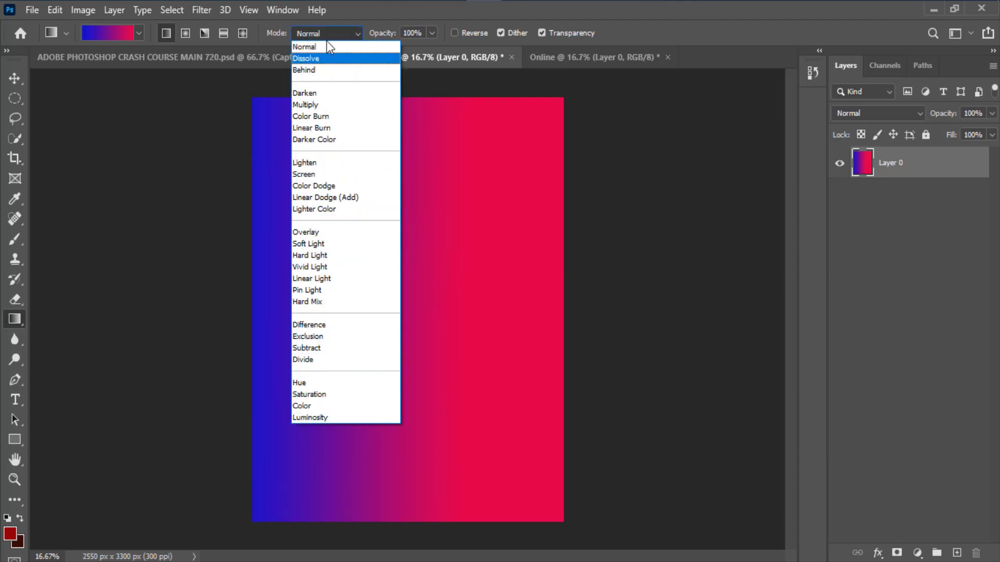
{"action": "left_click", "coordinate": [376, 14]}
{"action": "left_click_drag", "start_coordinate": [435, 37], "coordinate": [406, 50]}
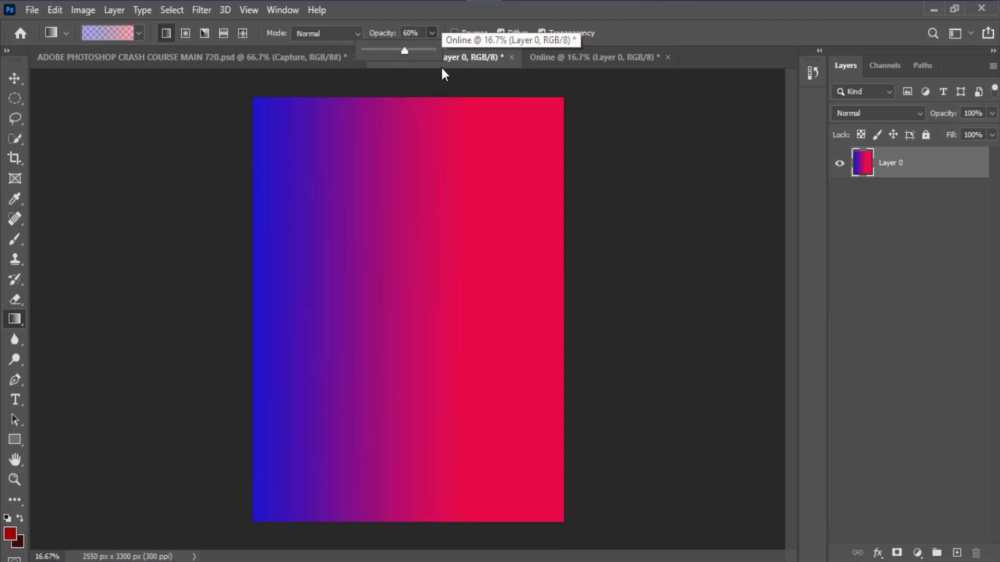
{"action": "key", "text": "ctrl+z"}
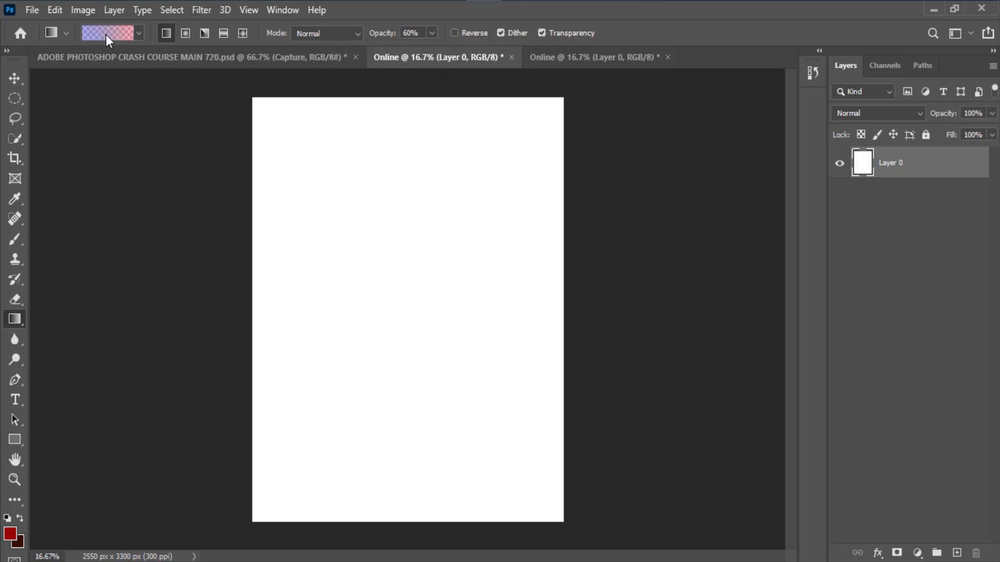
{"action": "left_click_drag", "start_coordinate": [208, 276], "coordinate": [449, 273]}
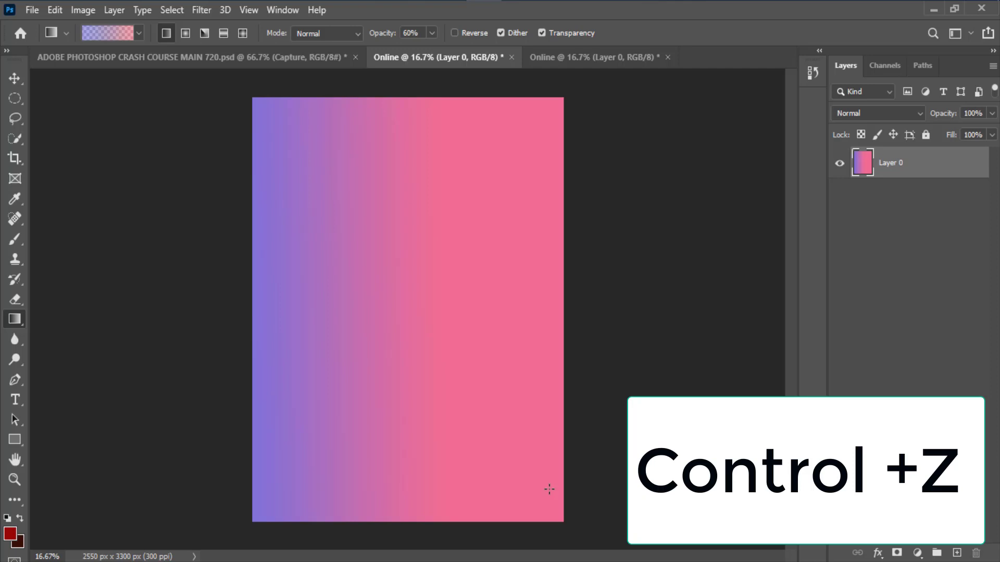
{"action": "key", "text": "ctrl+z"}
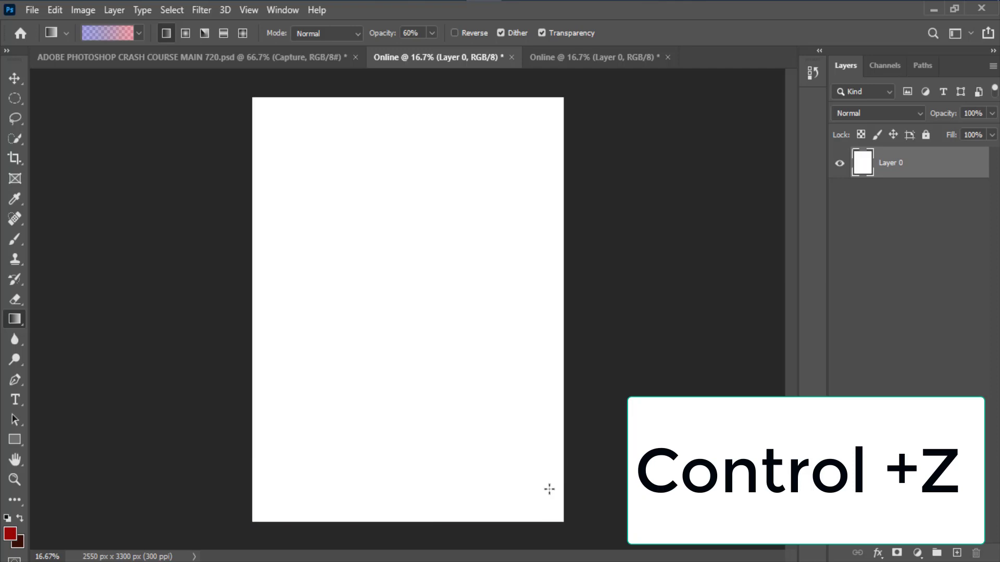
Try a radial gradient from just outside the page's left edge across Layer 0, and undo it.
{"action": "left_click", "coordinate": [185, 33]}
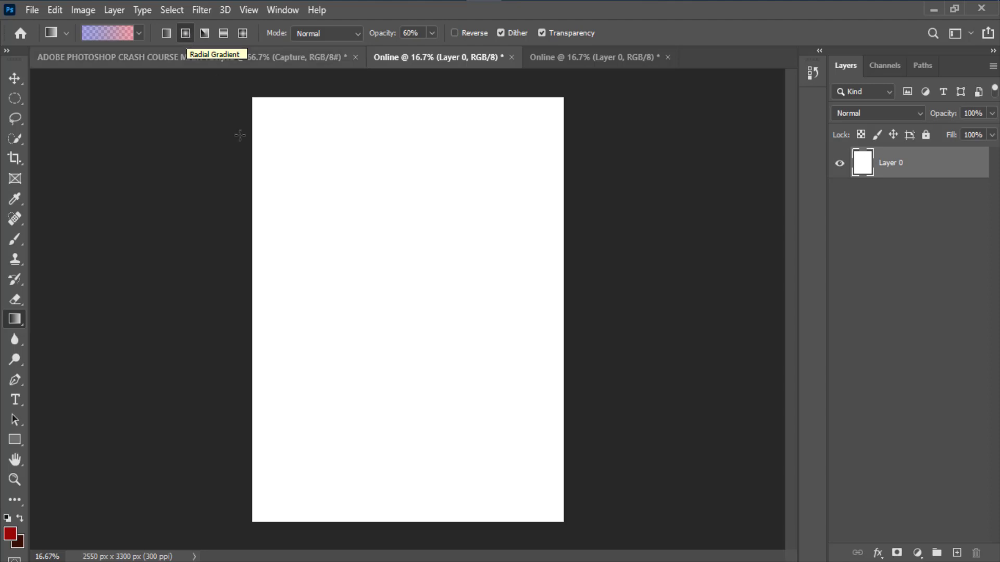
{"action": "left_click_drag", "start_coordinate": [220, 280], "coordinate": [445, 279]}
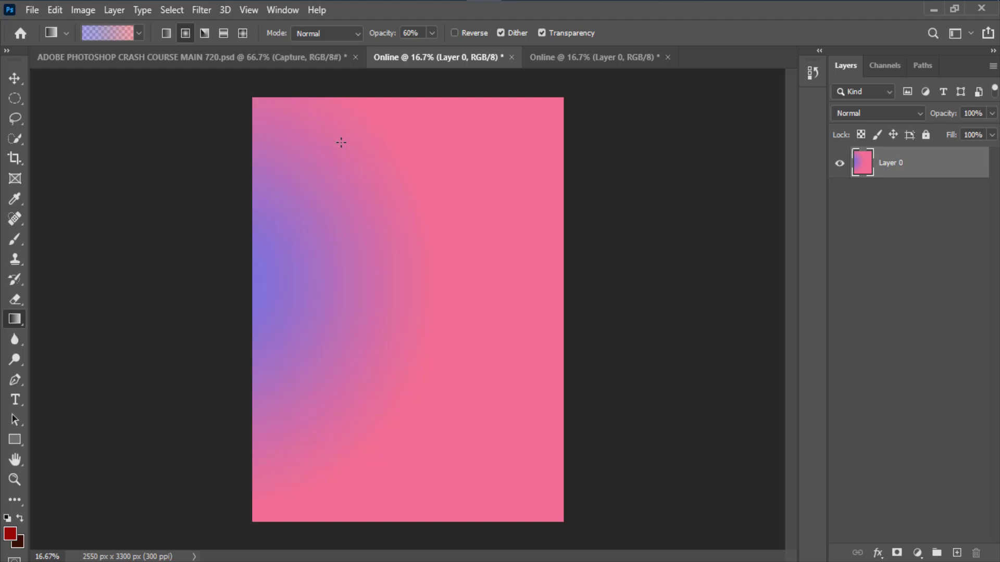
{"action": "key", "text": "ctrl+z"}
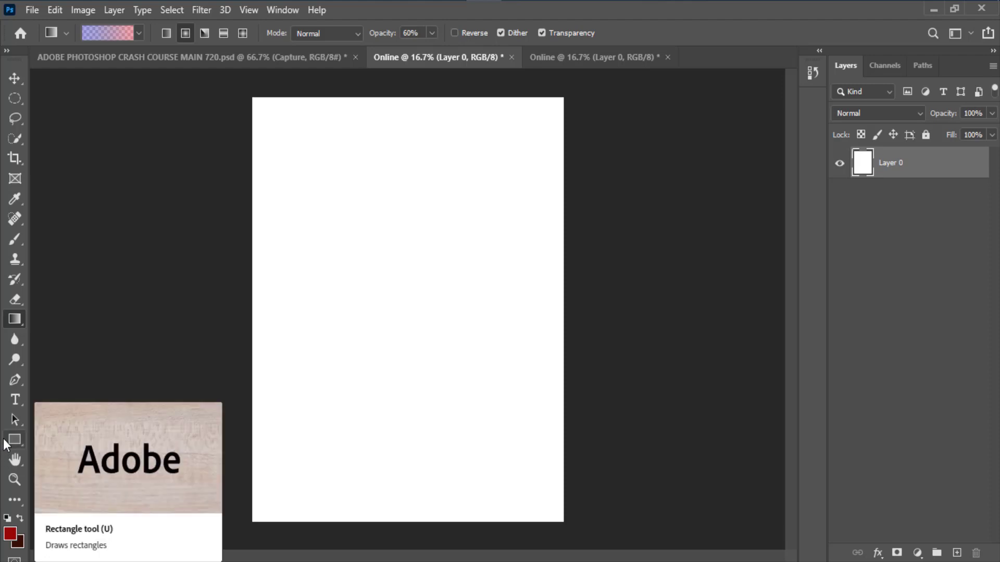
Draw a closed, rounded freeform path across the upper and middle page with the Pen tool, using curved anchor points.
{"action": "left_click", "coordinate": [15, 380]}
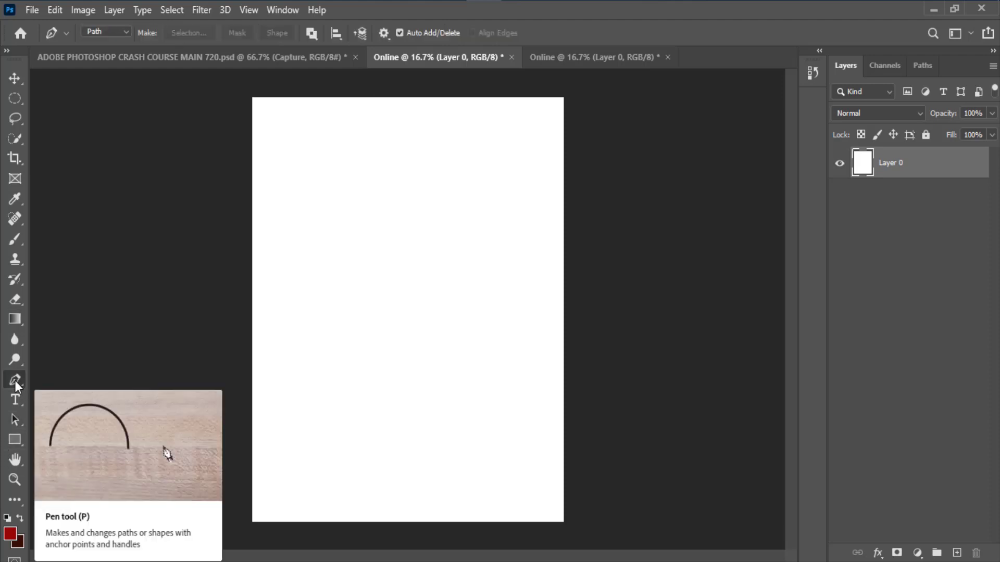
{"action": "right_click", "coordinate": [15, 380]}
{"action": "left_click", "coordinate": [73, 379]}
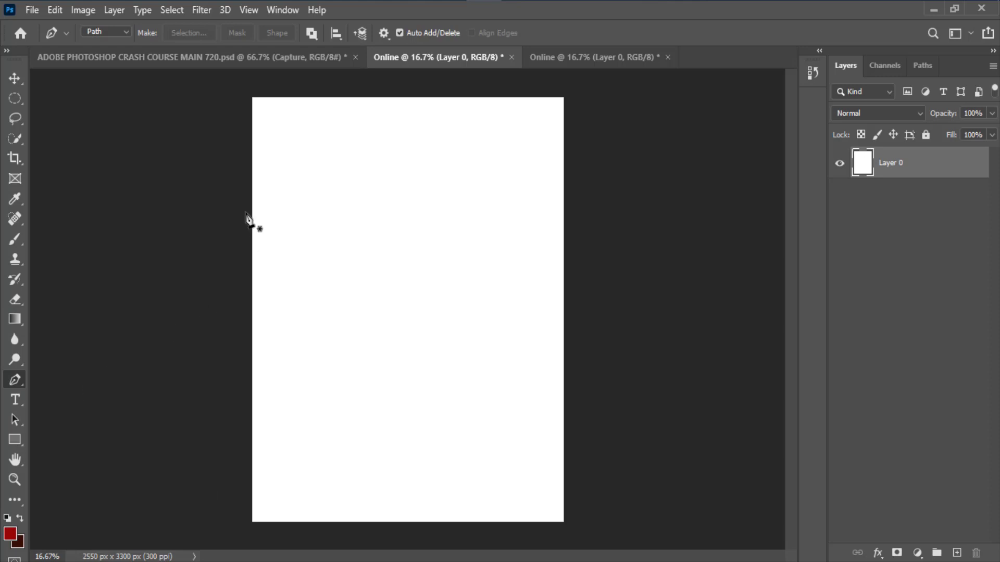
{"action": "left_click", "coordinate": [274, 235]}
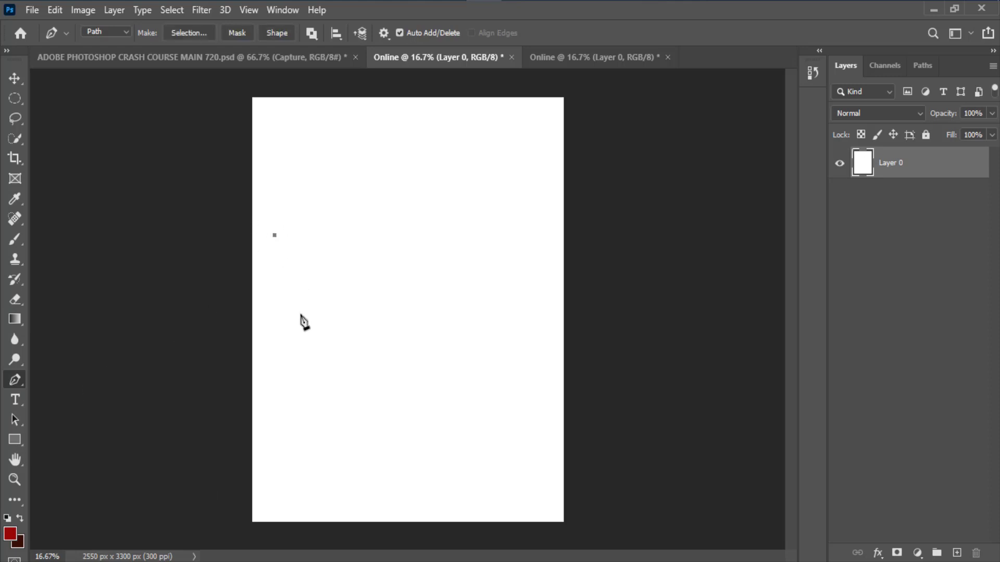
{"action": "left_click_drag", "start_coordinate": [301, 326], "coordinate": [344, 363]}
{"action": "left_click_drag", "start_coordinate": [498, 406], "coordinate": [537, 396]}
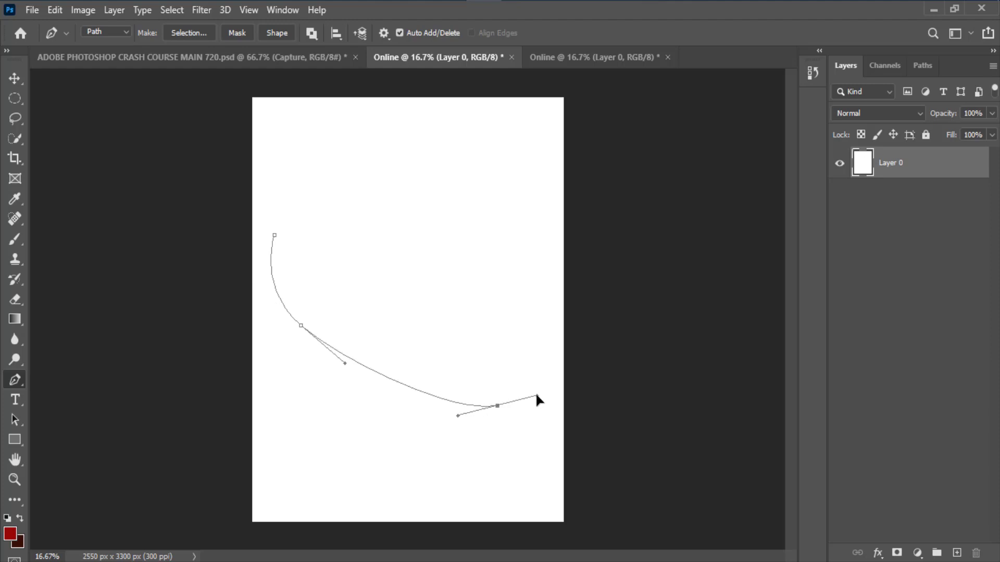
{"action": "left_click_drag", "start_coordinate": [537, 396], "coordinate": [552, 382]}
{"action": "left_click_drag", "start_coordinate": [493, 237], "coordinate": [471, 196]}
{"action": "left_click_drag", "start_coordinate": [407, 192], "coordinate": [320, 172]}
{"action": "left_click_drag", "start_coordinate": [296, 204], "coordinate": [288, 213]}
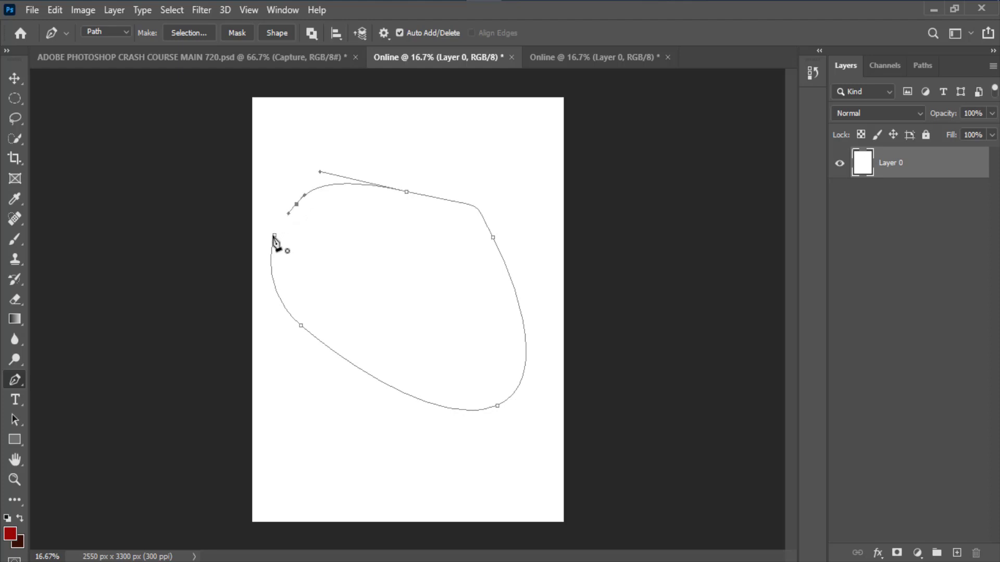
{"action": "left_click", "coordinate": [275, 235]}
Convert the closed pen path into a new anti-aliased selection with a 0-pixel feather radius, and deselect it.
{"action": "right_click", "coordinate": [275, 236]}
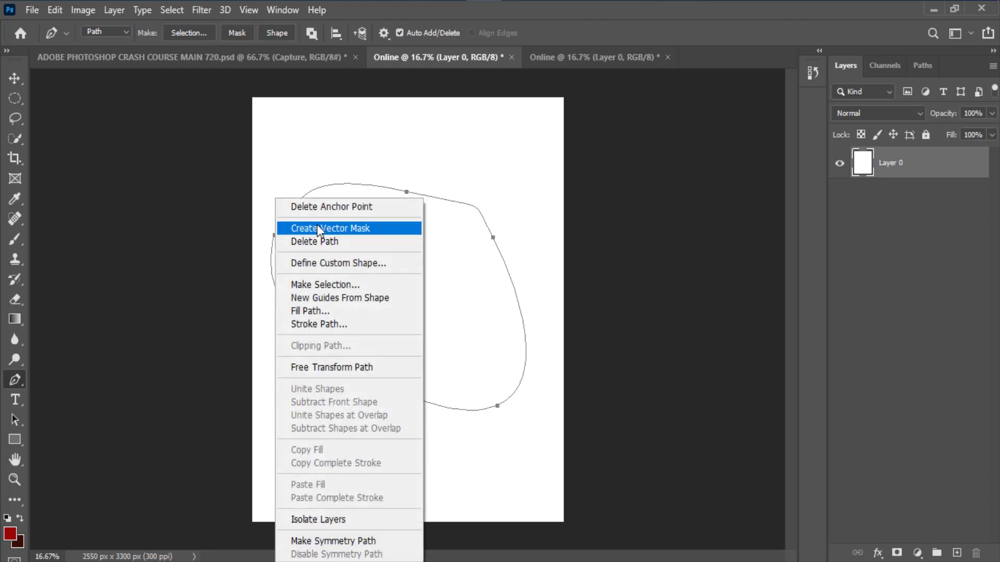
{"action": "left_click", "coordinate": [313, 285]}
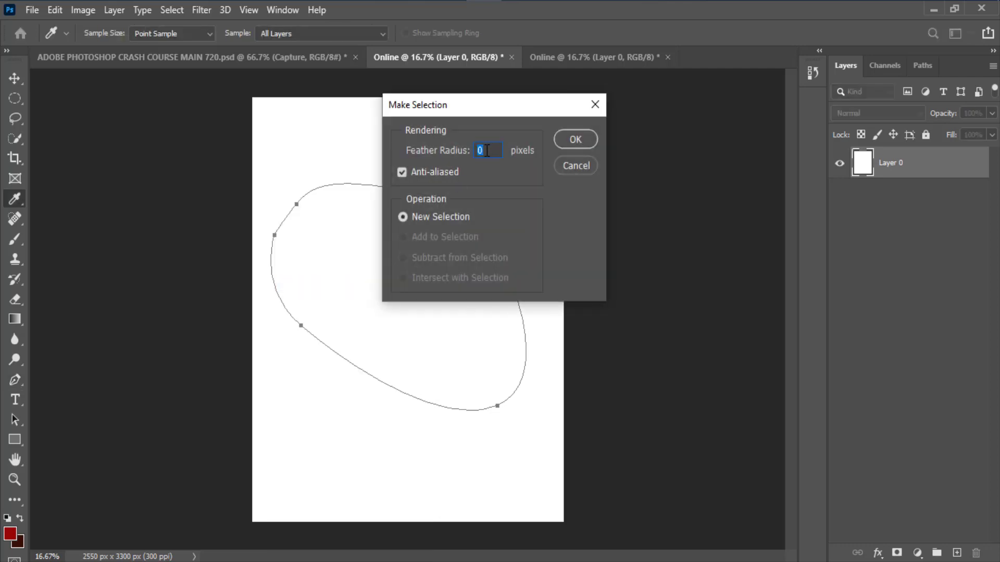
{"action": "left_click", "coordinate": [573, 140]}
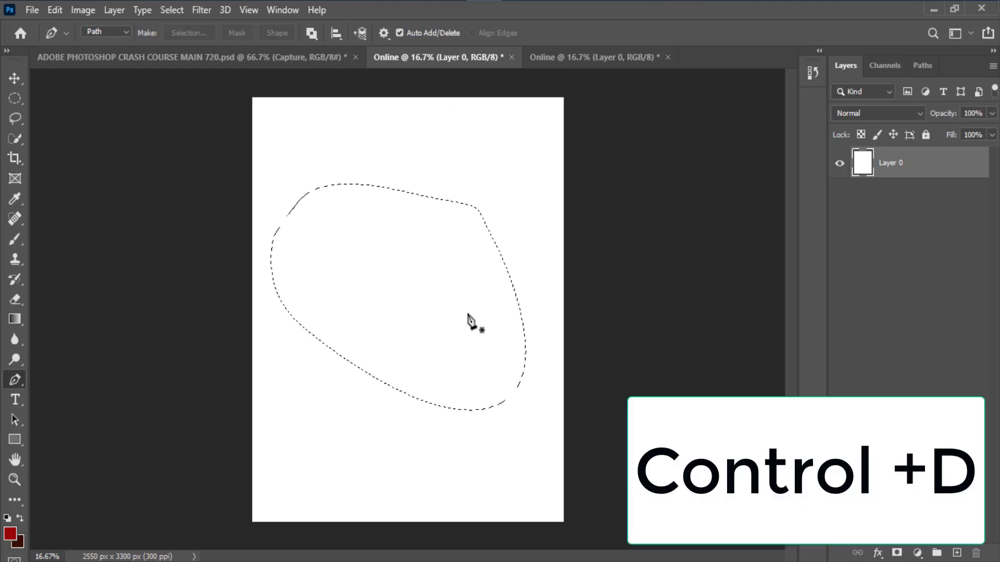
{"action": "key", "text": "ctrl+d"}
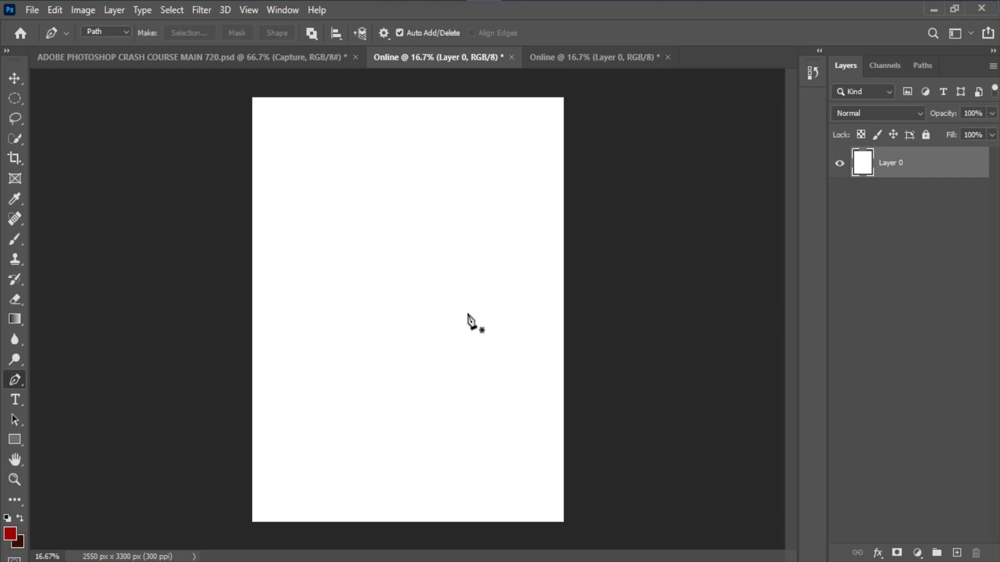
Draw a rectangle shape about 1752 px by 822 px in the upper part of the page.
{"action": "left_click", "coordinate": [8, 441]}
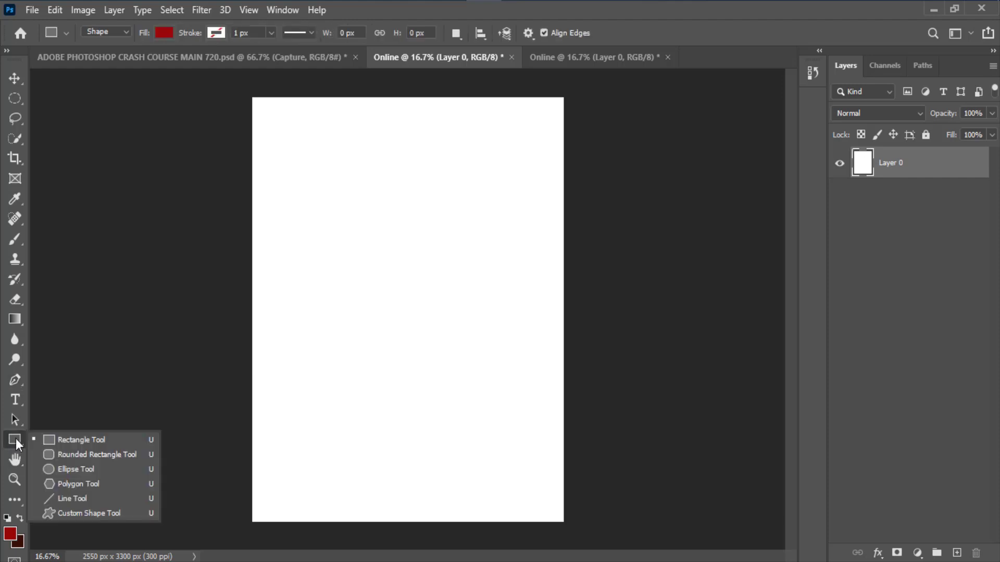
{"action": "left_click", "coordinate": [51, 435]}
{"action": "left_click_drag", "start_coordinate": [289, 161], "coordinate": [503, 267]}
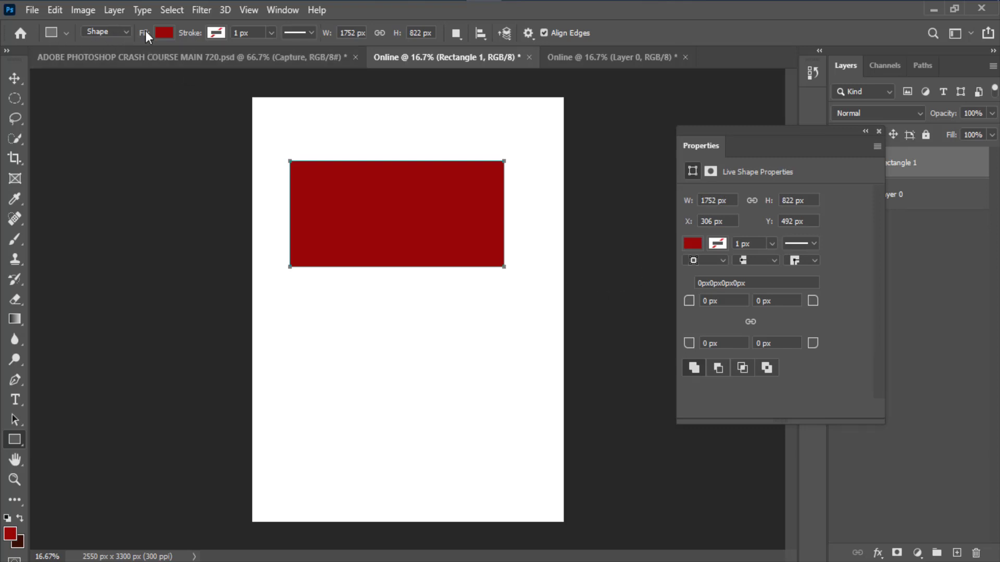
Try recently used blue, black and dark navy colours as the rectangle's fill.
{"action": "left_click", "coordinate": [164, 33]}
{"action": "left_click", "coordinate": [86, 115]}
{"action": "left_click", "coordinate": [99, 115]}
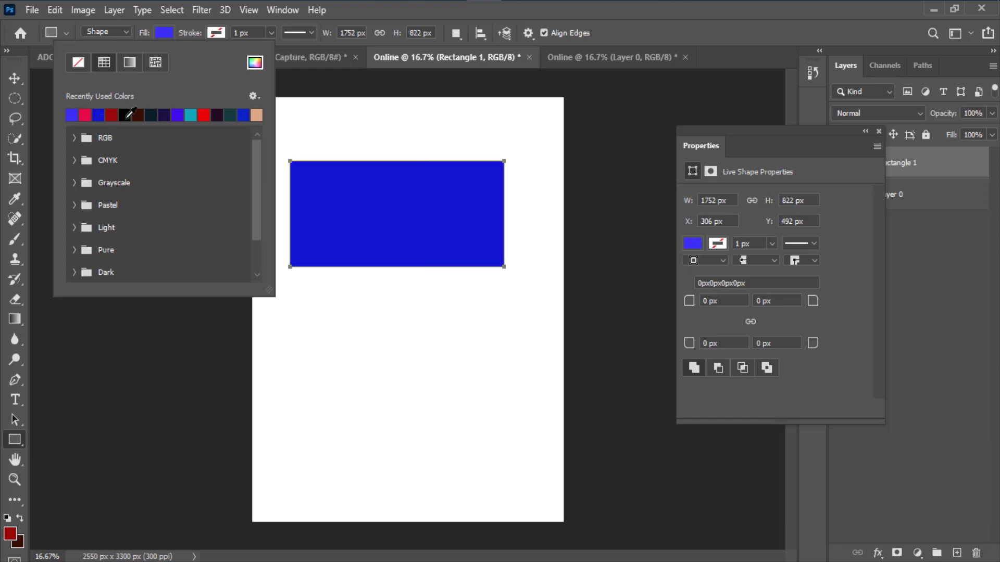
{"action": "left_click", "coordinate": [125, 114]}
{"action": "left_click", "coordinate": [151, 115]}
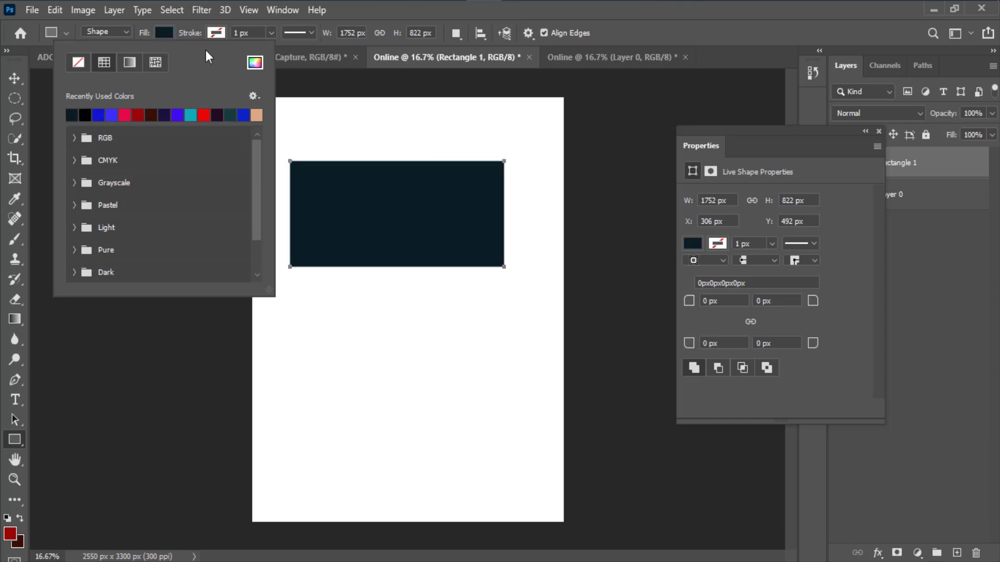
Set the rectangle's fill to the custom lime green aeea0e.
{"action": "left_click", "coordinate": [254, 63]}
{"action": "left_click", "coordinate": [735, 213]}
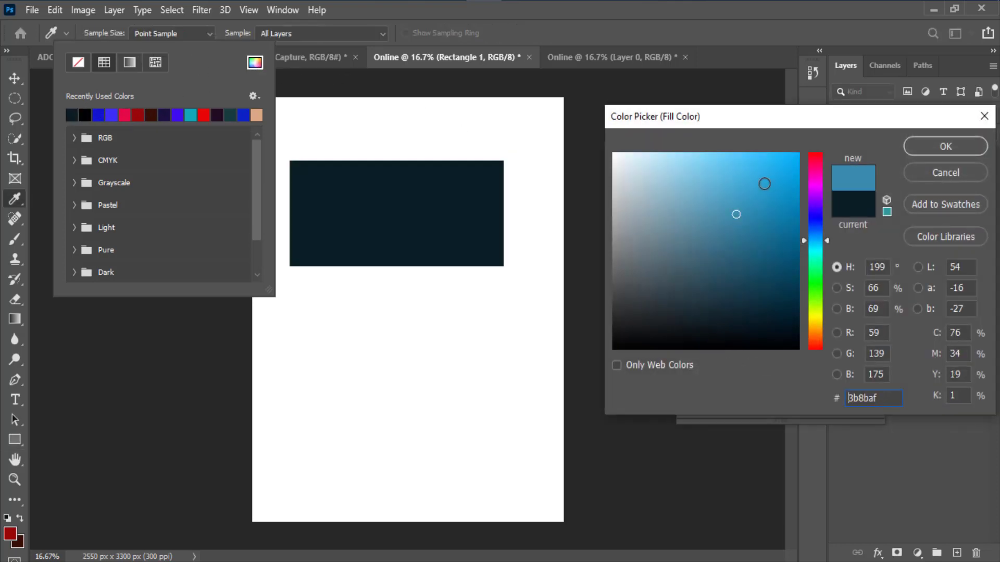
{"action": "left_click", "coordinate": [771, 179]}
{"action": "left_click", "coordinate": [787, 314]}
{"action": "left_click", "coordinate": [811, 309]}
{"action": "left_click", "coordinate": [779, 206]}
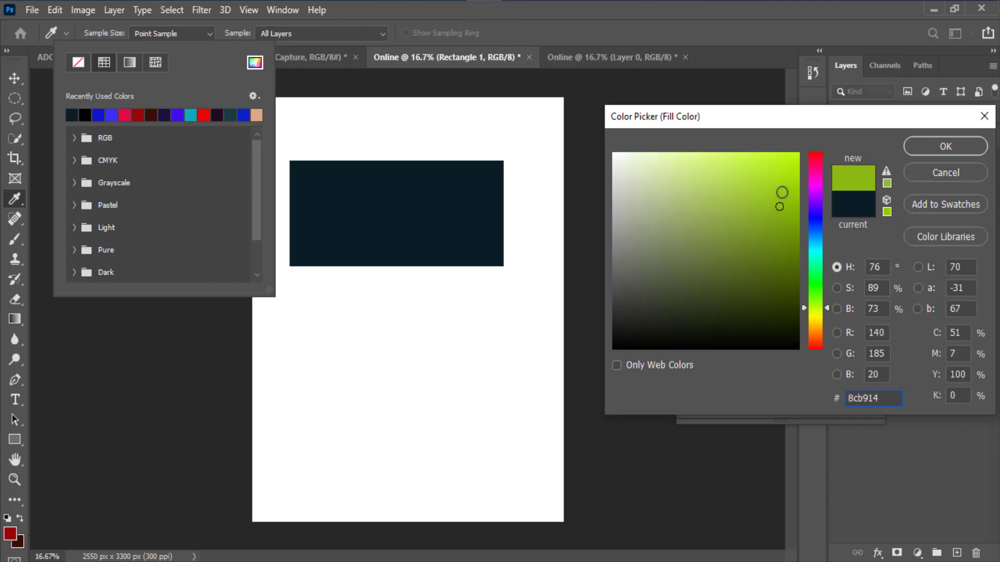
{"action": "left_click", "coordinate": [788, 168]}
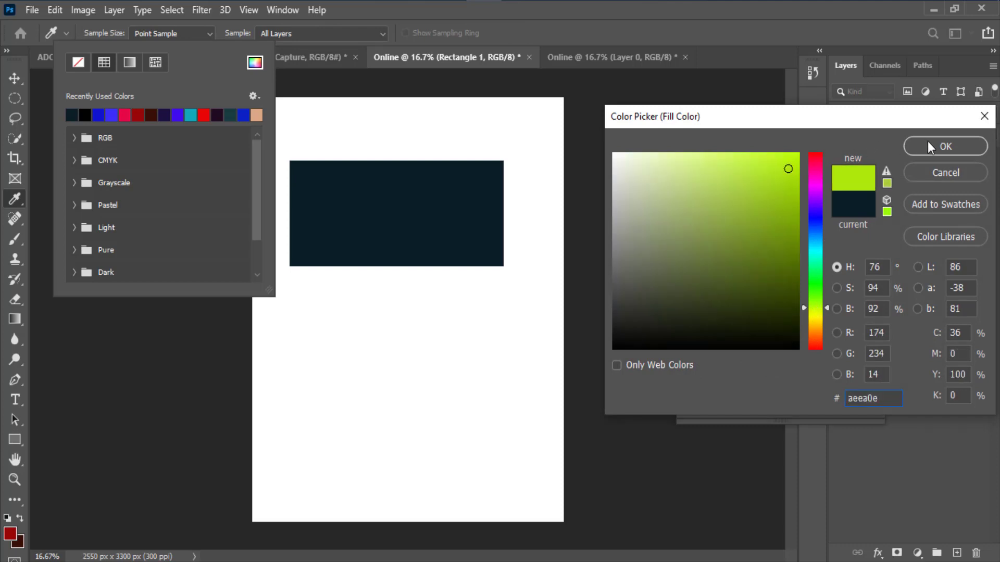
{"action": "key", "text": "Return"}
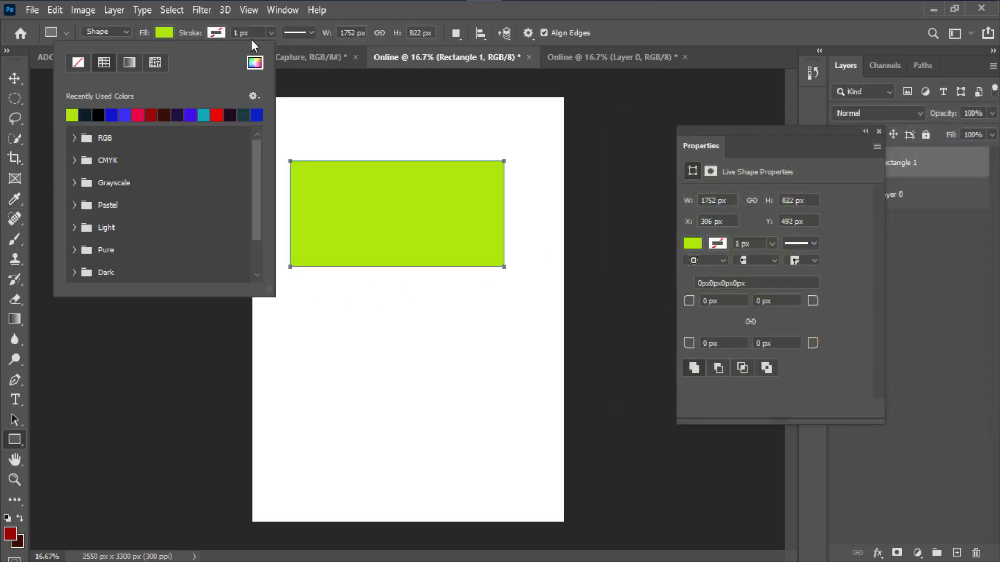
{"action": "left_click", "coordinate": [351, 5]}
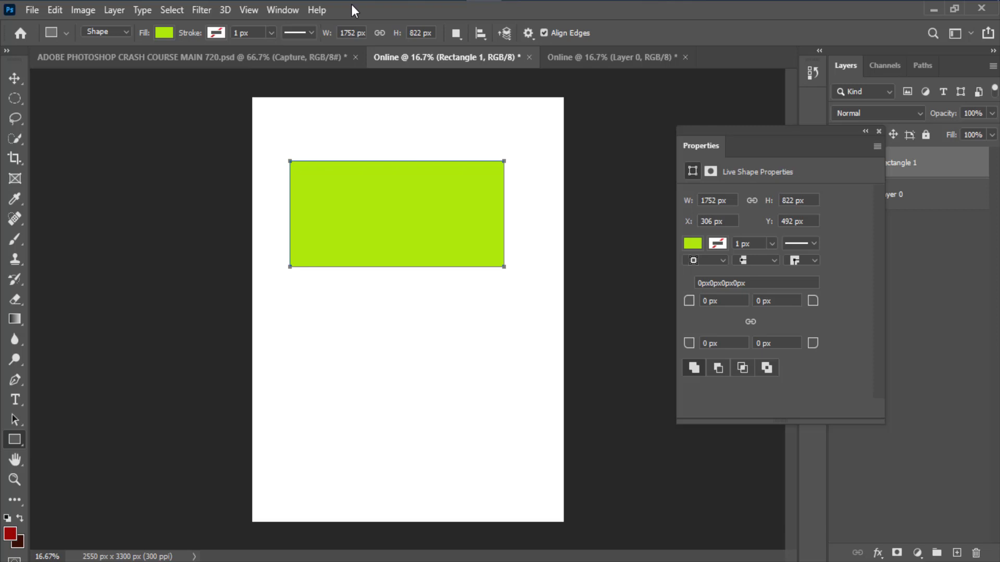
Move the green rectangle slightly up and to the left, to about X 204 px, Y 360 px.
{"action": "left_click", "coordinate": [14, 79]}
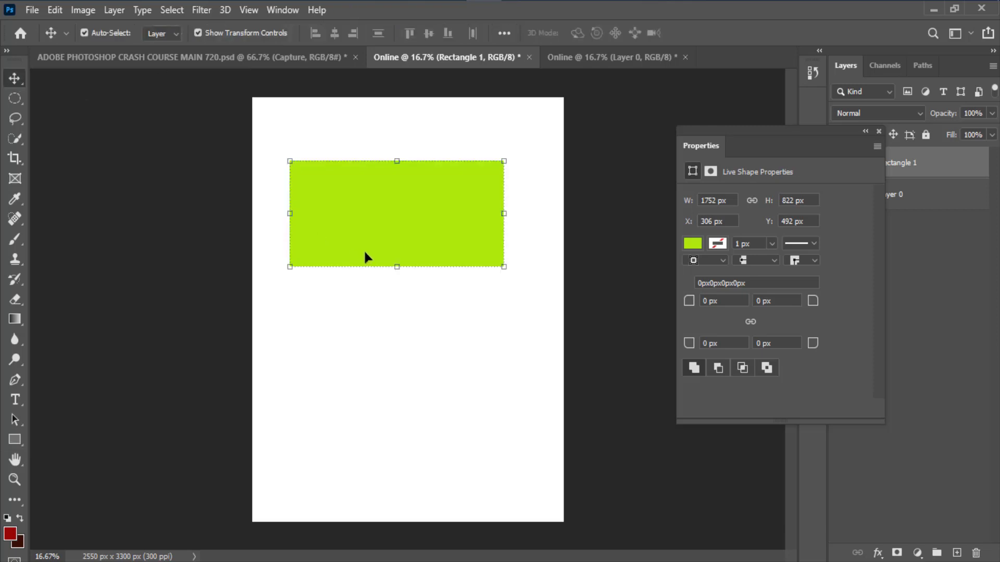
{"action": "left_click_drag", "start_coordinate": [363, 249], "coordinate": [364, 222]}
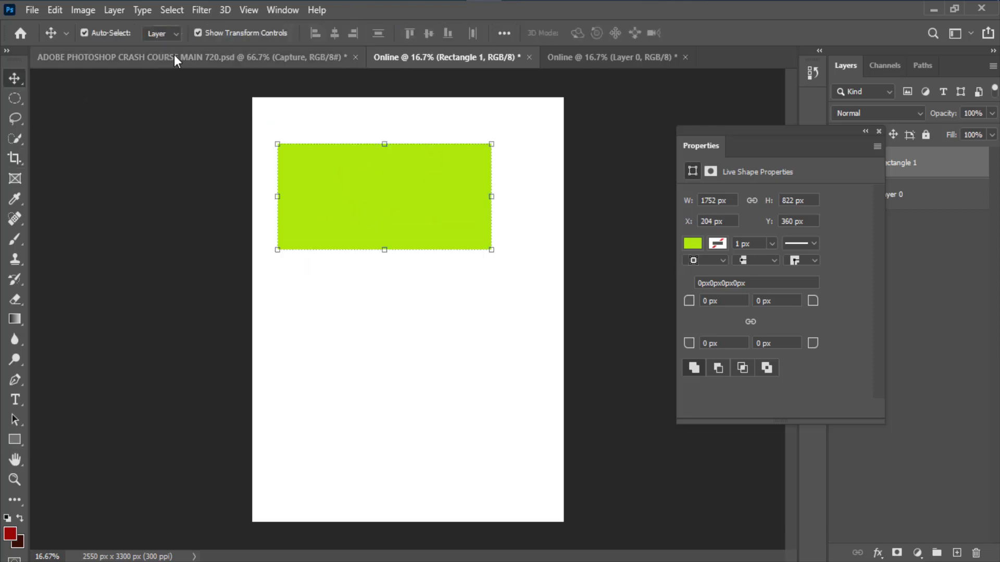
Give the rectangle a blue stroke about 95 px wide.
{"action": "left_click", "coordinate": [15, 439]}
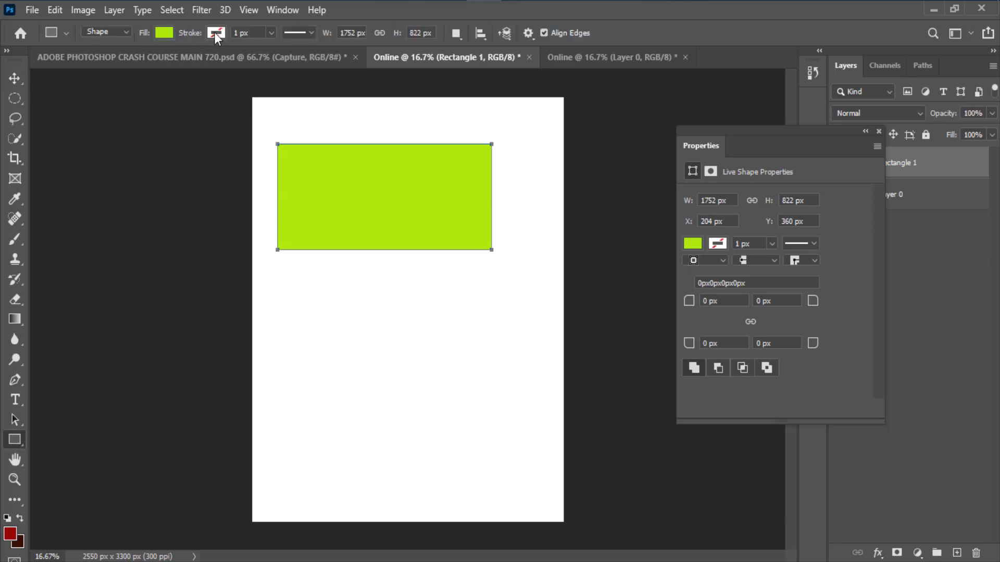
{"action": "left_click", "coordinate": [226, 33]}
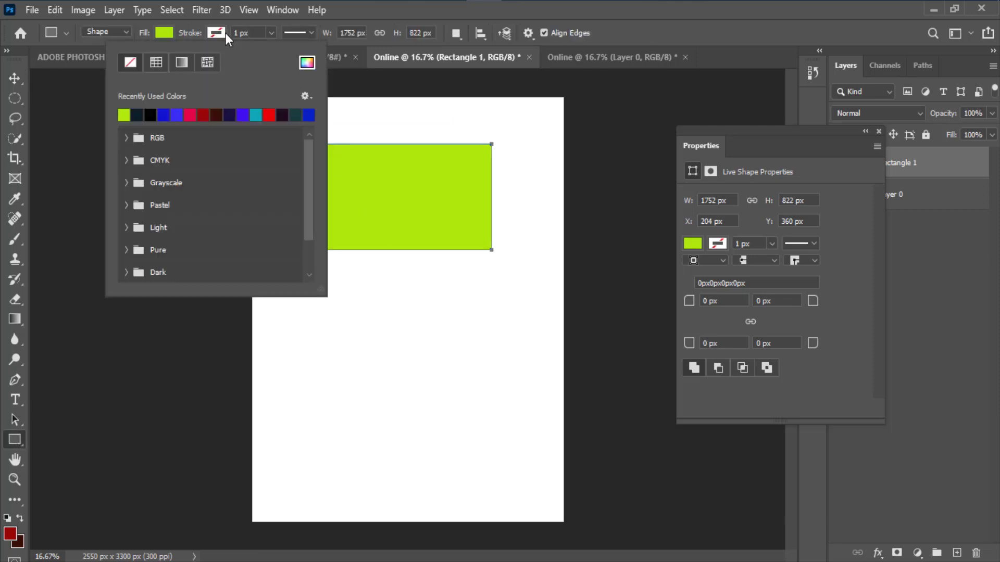
{"action": "left_click", "coordinate": [144, 113]}
{"action": "left_click", "coordinate": [130, 63]}
{"action": "left_click", "coordinate": [168, 118]}
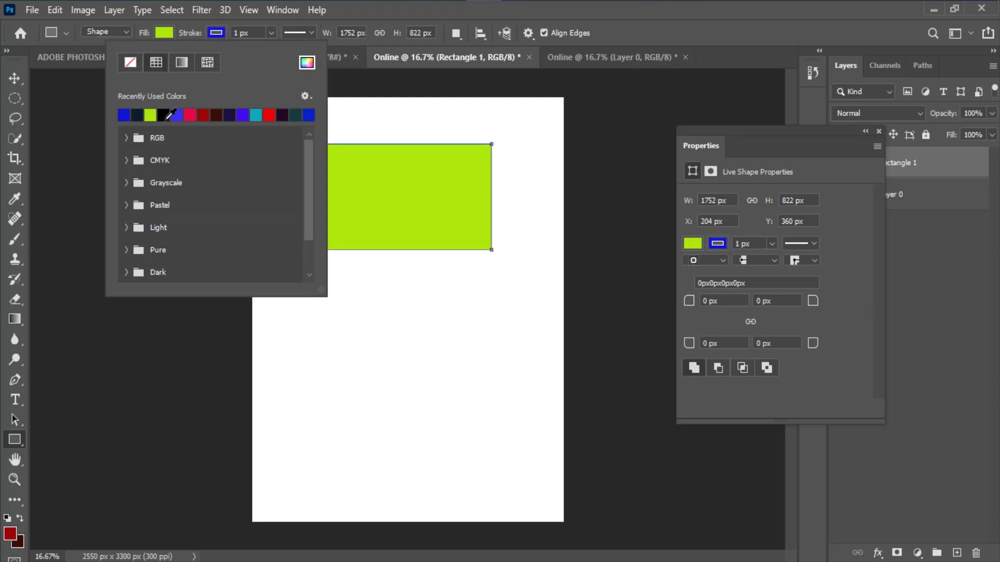
{"action": "left_click", "coordinate": [311, 34]}
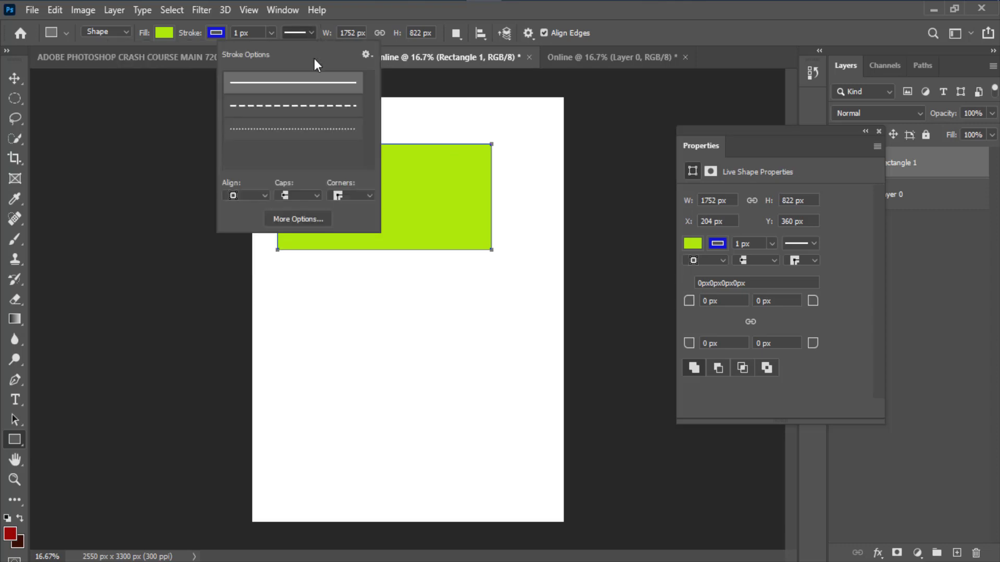
{"action": "left_click", "coordinate": [272, 33]}
{"action": "left_click_drag", "start_coordinate": [271, 50], "coordinate": [296, 55]}
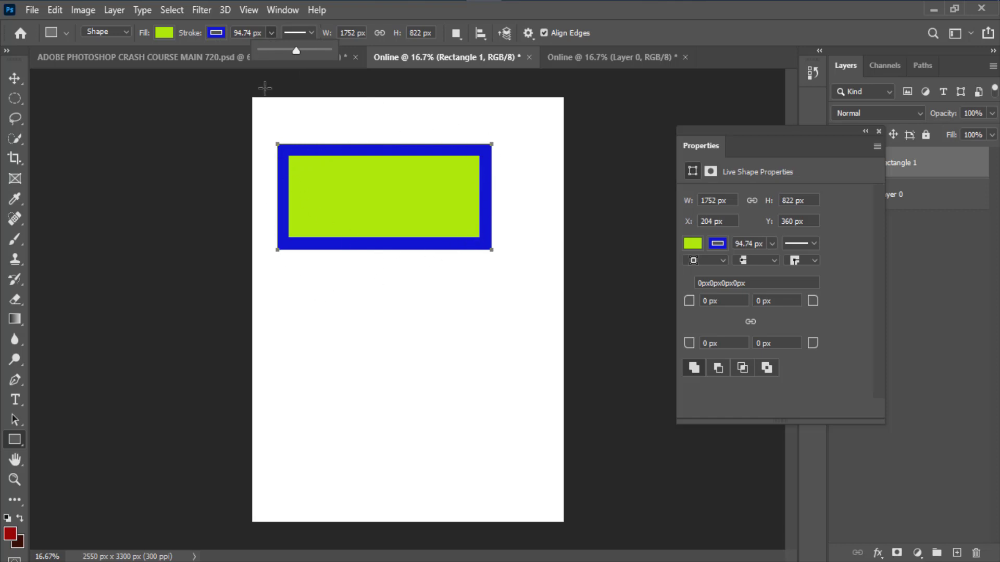
Try the dashed and dotted line styles on the rectangle's blue stroke.
{"action": "left_click", "coordinate": [312, 33]}
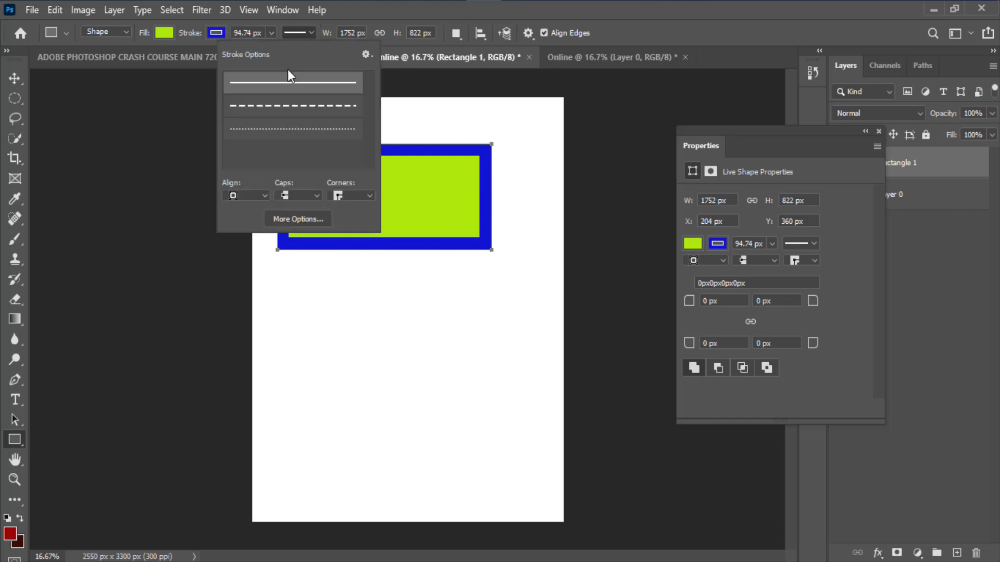
{"action": "left_click", "coordinate": [280, 108]}
{"action": "left_click", "coordinate": [283, 130]}
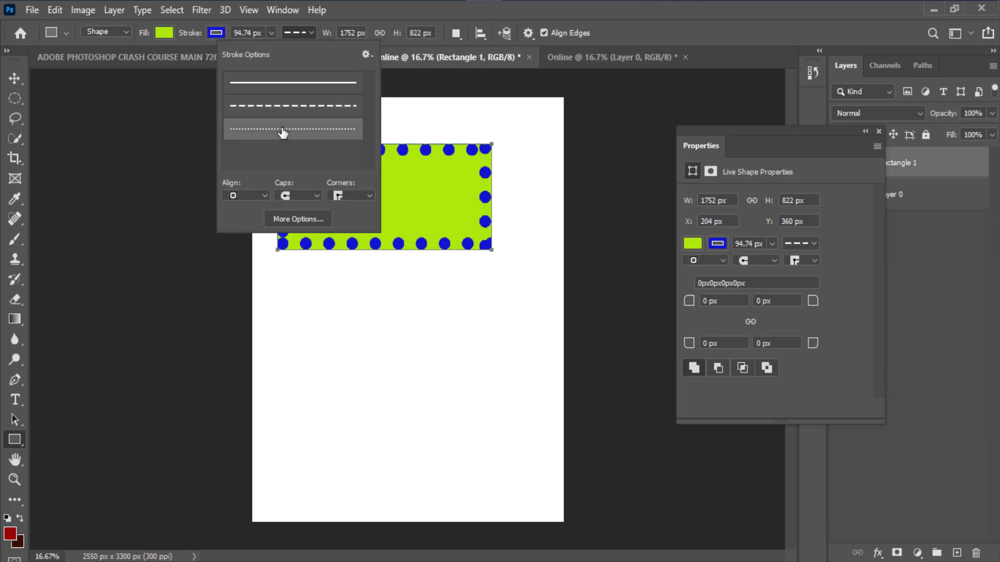
{"action": "left_click", "coordinate": [311, 34]}
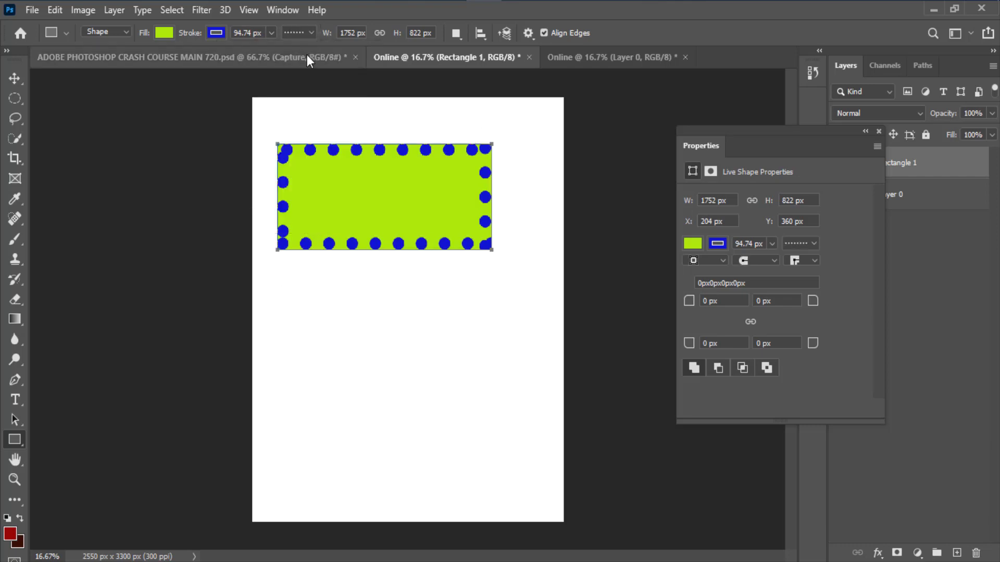
Remove the rectangle's fill and set its stroke to the solid line style.
{"action": "left_click", "coordinate": [164, 33]}
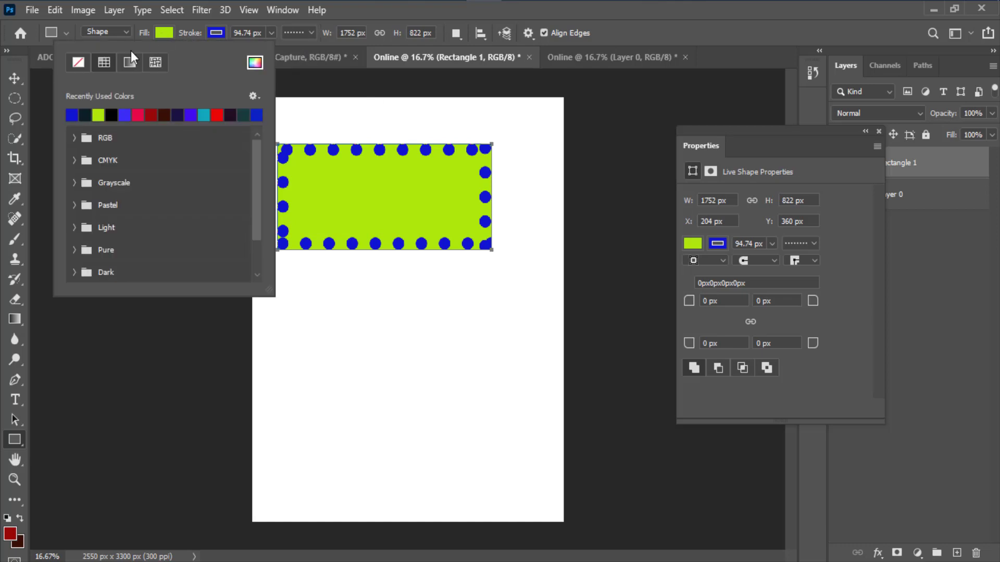
{"action": "left_click", "coordinate": [80, 64]}
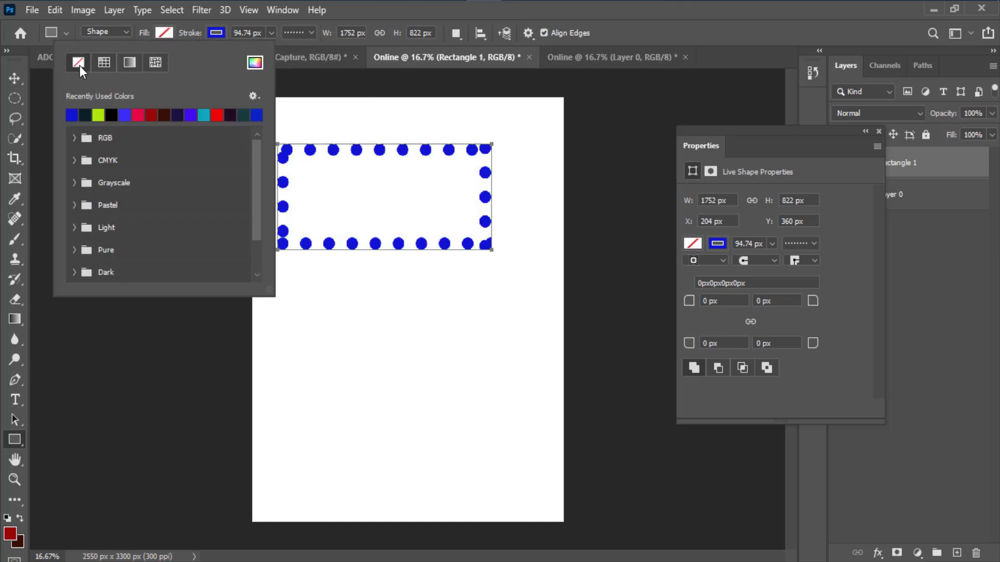
{"action": "left_click", "coordinate": [216, 32]}
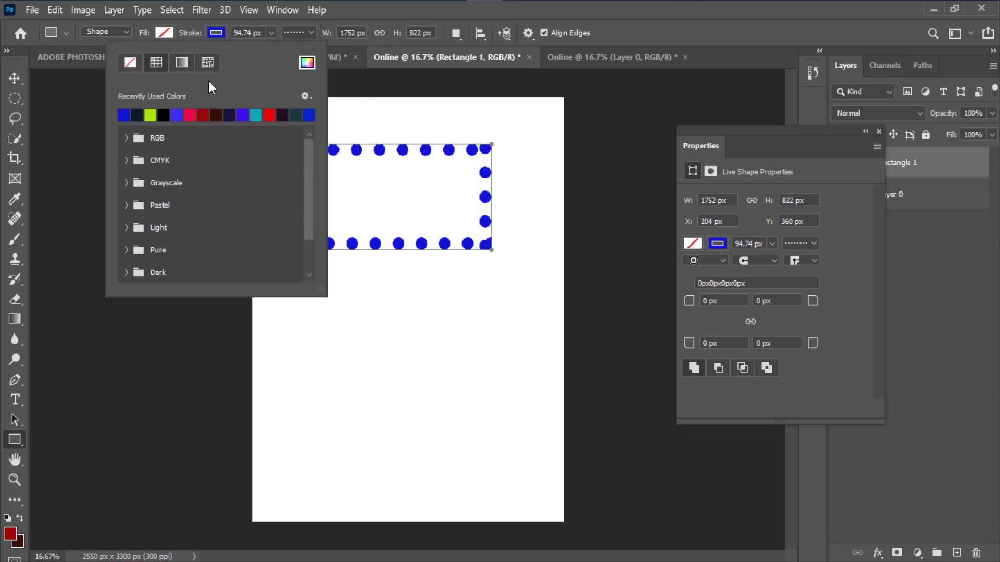
{"action": "left_click", "coordinate": [292, 32]}
{"action": "left_click", "coordinate": [267, 83]}
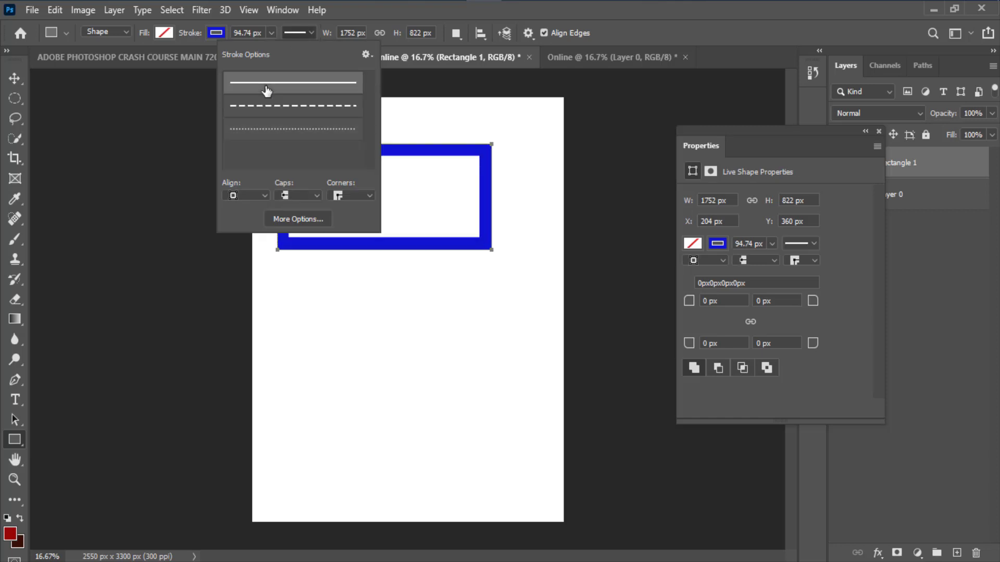
{"action": "left_click", "coordinate": [164, 33]}
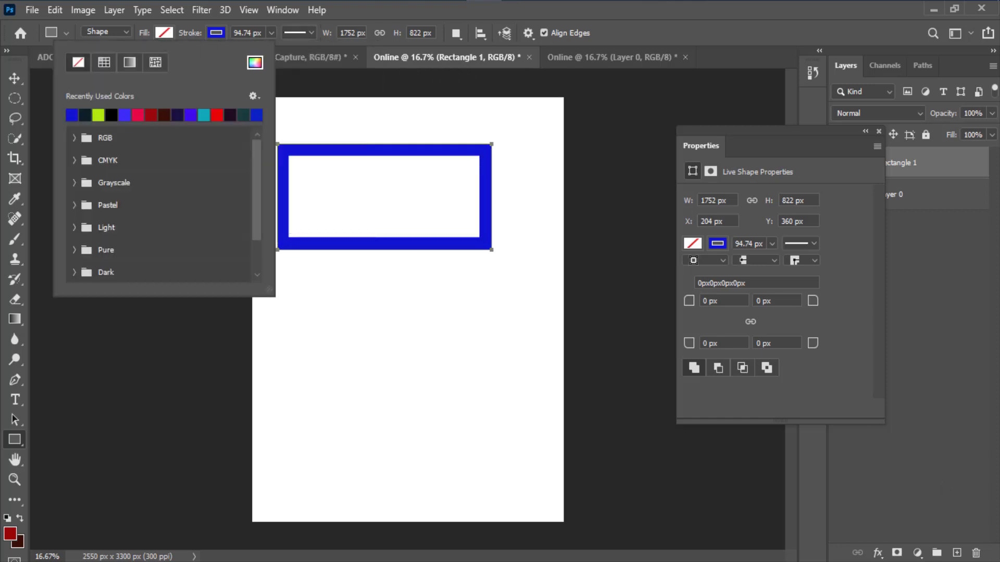
Draw an ellipse about 1542 px by 1206 px below the rectangle, with no fill and the same blue stroke.
{"action": "left_click", "coordinate": [15, 439]}
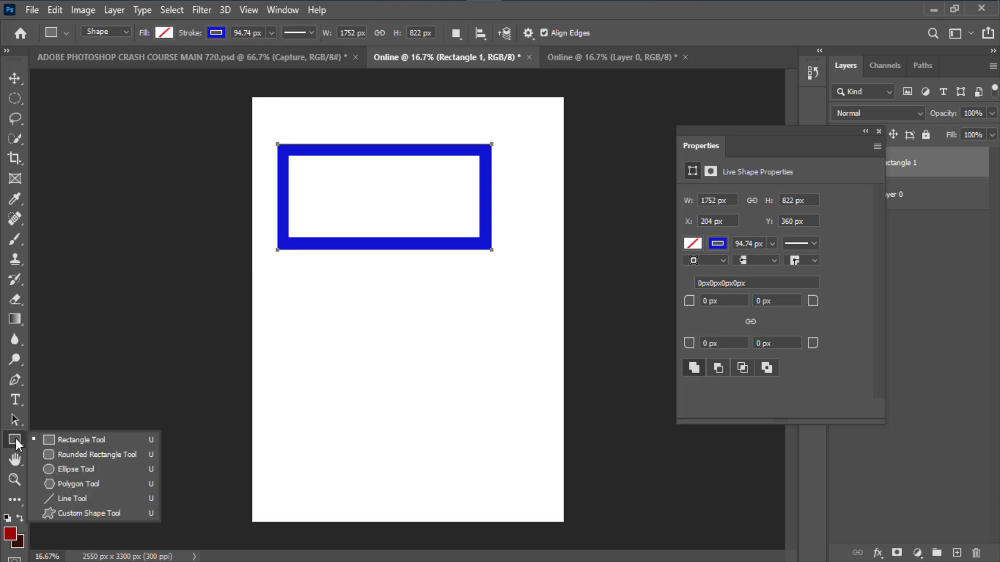
{"action": "left_click", "coordinate": [54, 468]}
{"action": "left_click_drag", "start_coordinate": [313, 348], "coordinate": [486, 490]}
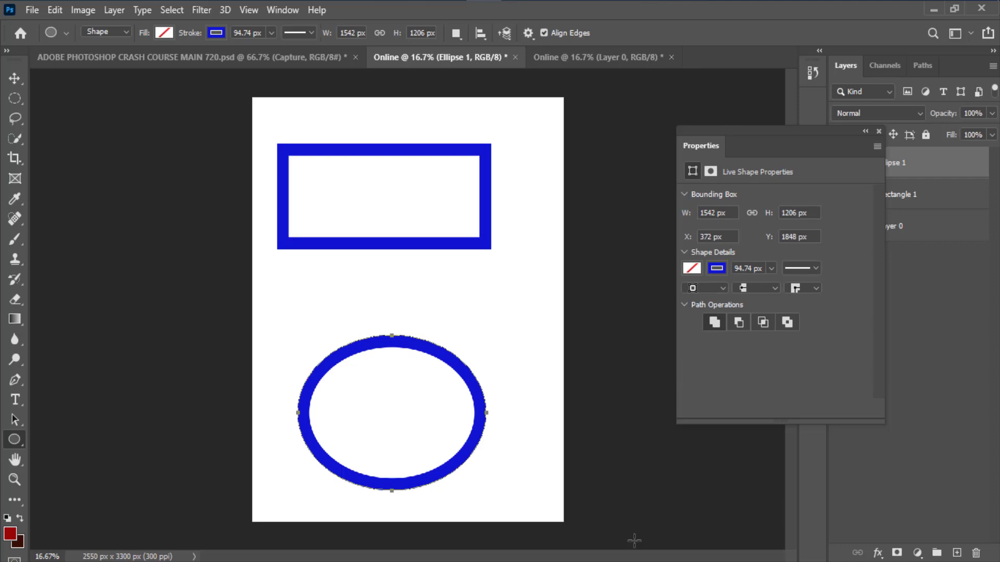
Fill the ellipse with lime green and draw a rounded rectangle about 2082 px by 600 px across its upper part.
{"action": "left_click", "coordinate": [160, 37]}
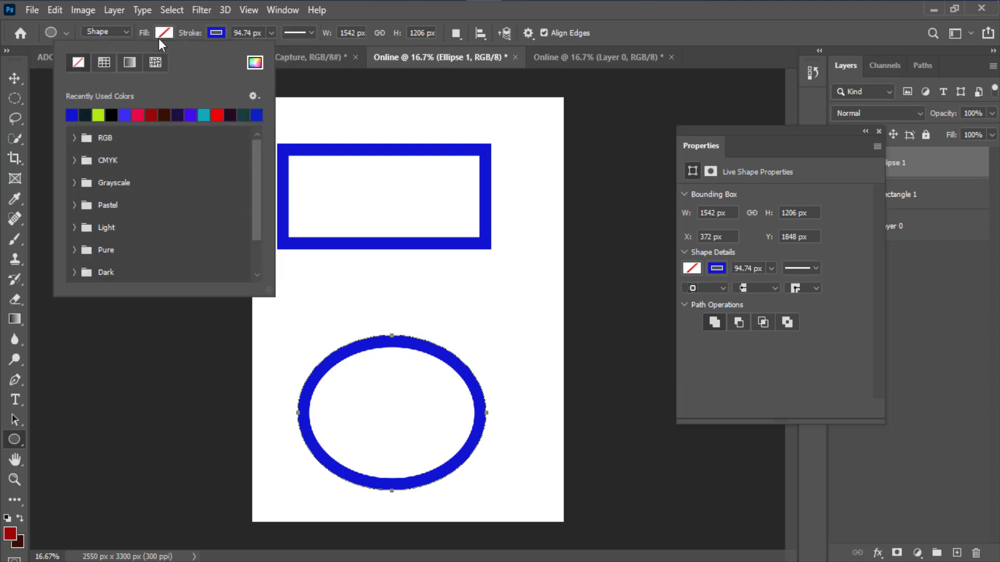
{"action": "left_click", "coordinate": [98, 114]}
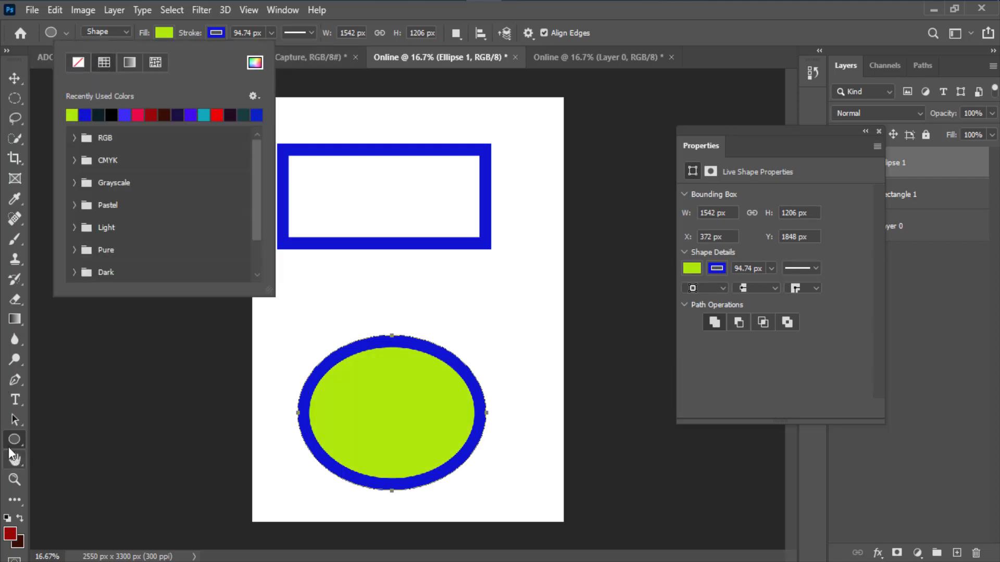
{"action": "right_click", "coordinate": [11, 442]}
{"action": "left_click", "coordinate": [53, 454]}
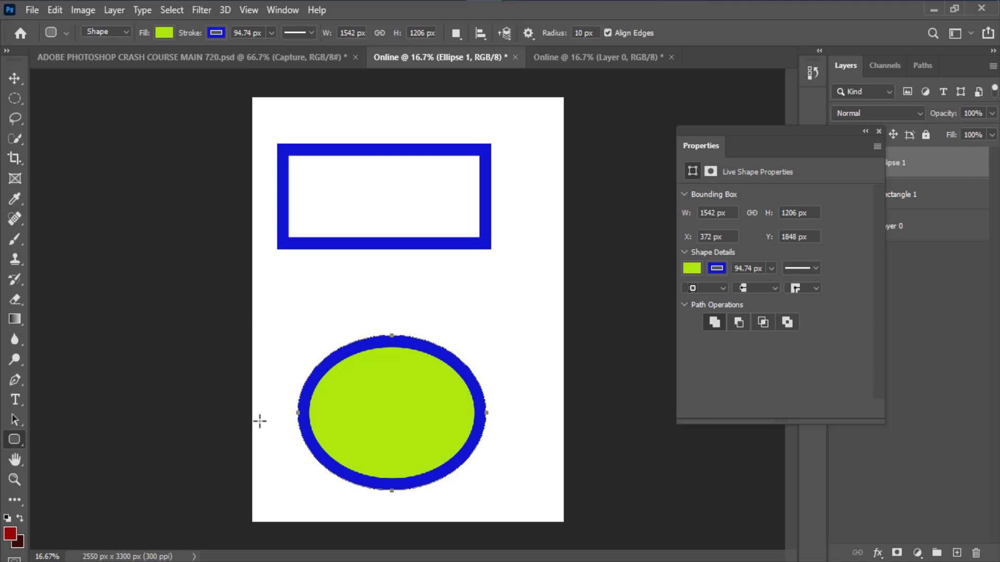
{"action": "mouse_move", "coordinate": [287, 287]}
{"action": "left_mouse_down"}
{"action": "mouse_move", "coordinate": [518, 333]}
{"action": "mouse_move", "coordinate": [542, 363]}
{"action": "left_mouse_up"}
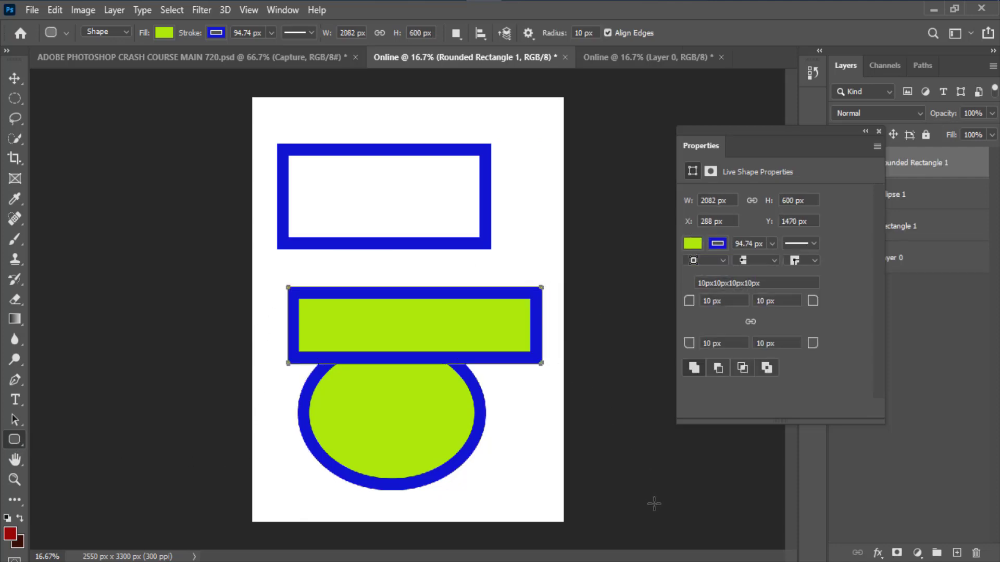
Set the rounded rectangle's upper-left corner radius to 156 px alone, and to 150 px with the corner radii linked.
{"action": "left_click", "coordinate": [715, 302]}
{"action": "type", "text": "156"}
{"action": "left_click", "coordinate": [14, 79]}
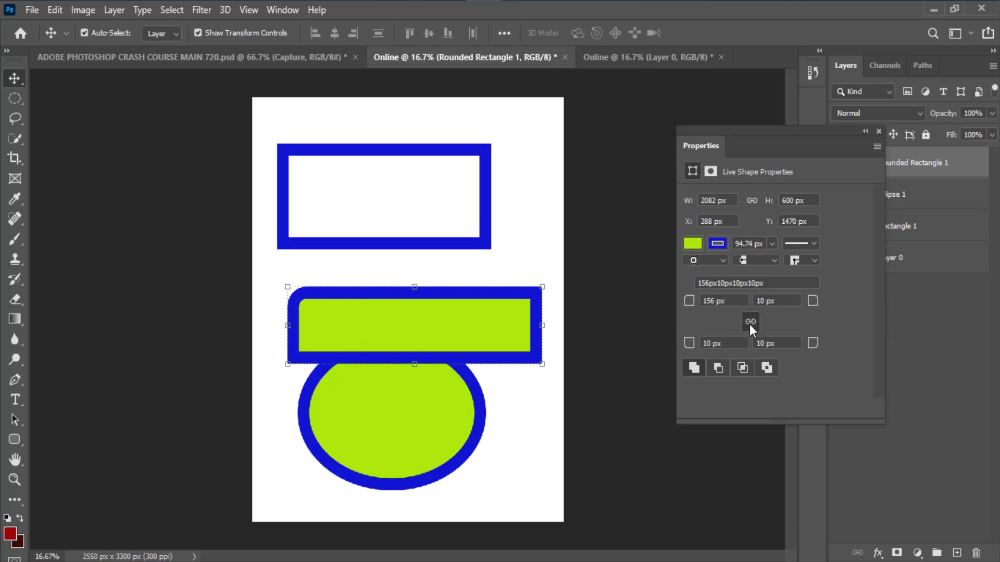
{"action": "left_click", "coordinate": [714, 305]}
{"action": "type", "text": "150"}
{"action": "key", "text": "Return"}
{"action": "left_click", "coordinate": [701, 306]}
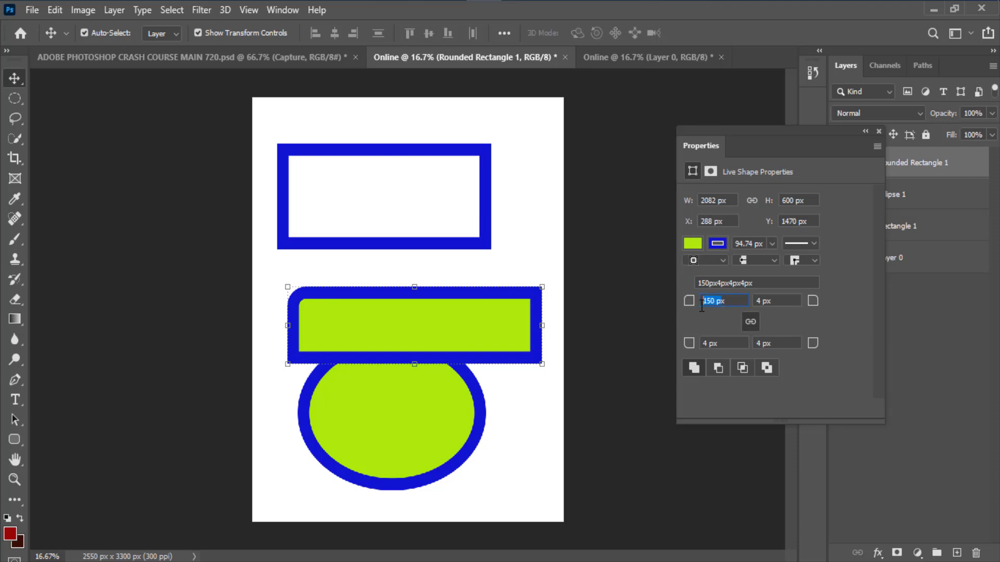
{"action": "type", "text": "1"}
{"action": "type", "text": "2k"}
{"action": "left_click", "coordinate": [535, 409]}
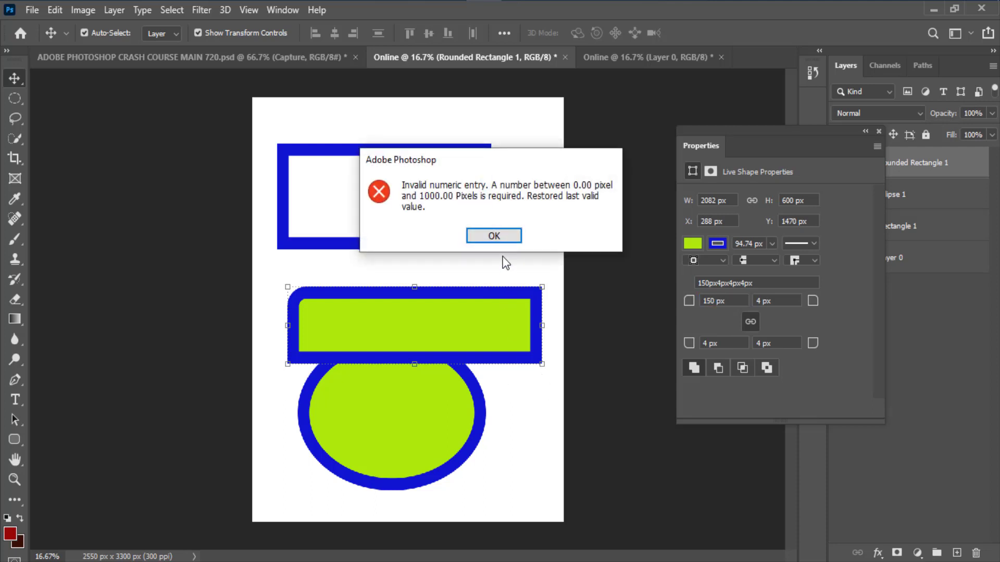
{"action": "left_click", "coordinate": [501, 237]}
{"action": "left_click", "coordinate": [609, 324]}
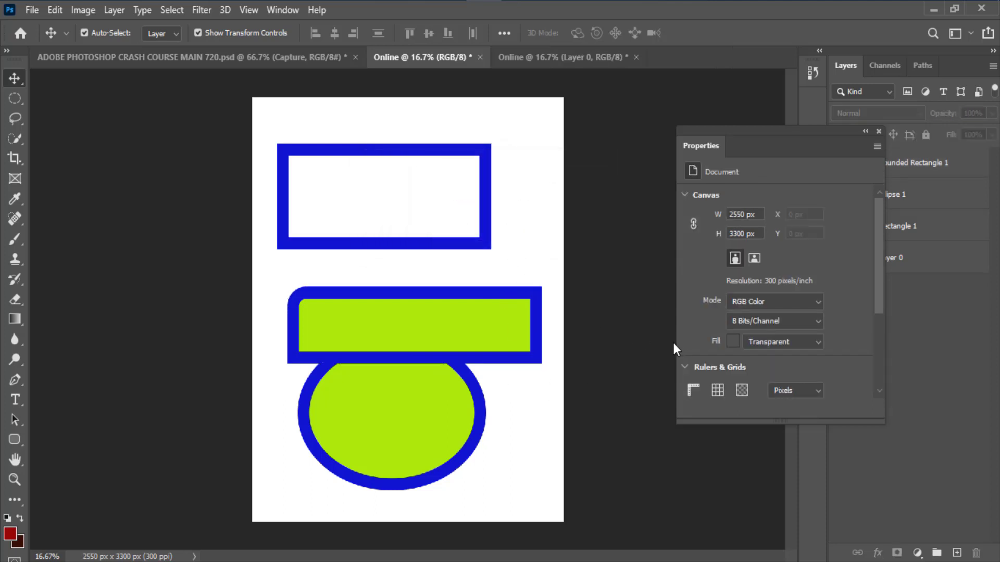
Move the lime rounded rectangle up between the blue-outlined rectangle and the ellipse.
{"action": "left_click", "coordinate": [472, 335]}
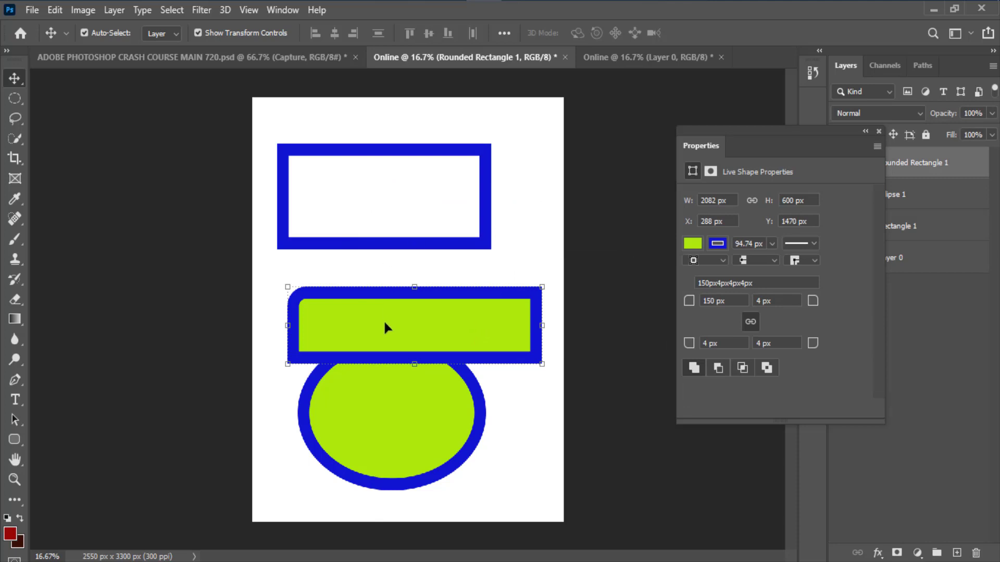
{"action": "left_click_drag", "start_coordinate": [388, 329], "coordinate": [402, 300]}
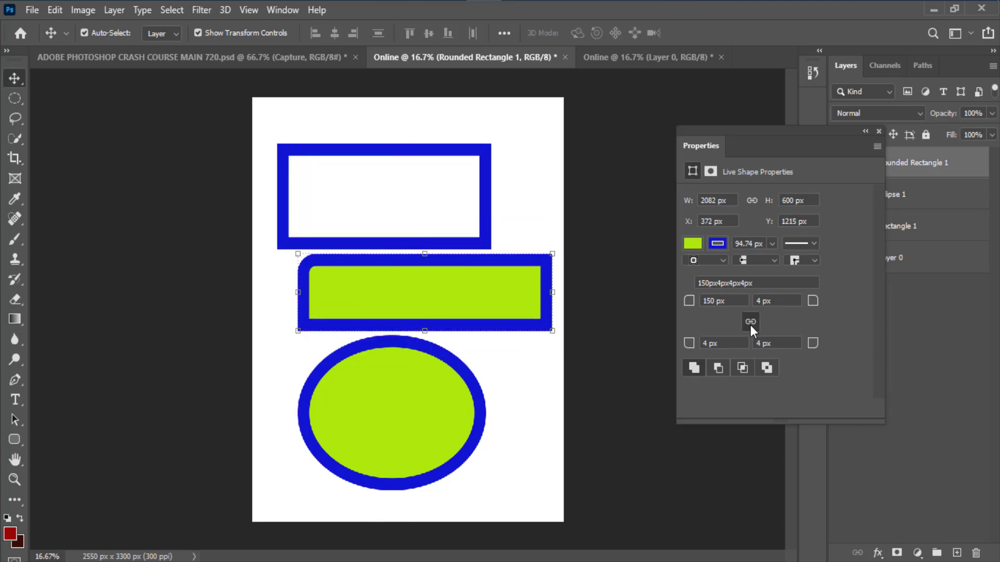
Set the rounded rectangle's lower-left corner radius to 150 px with the radii linked, and unlink the corner radii.
{"action": "left_click", "coordinate": [698, 344]}
{"action": "type", "text": "150"}
{"action": "key", "text": "Return"}
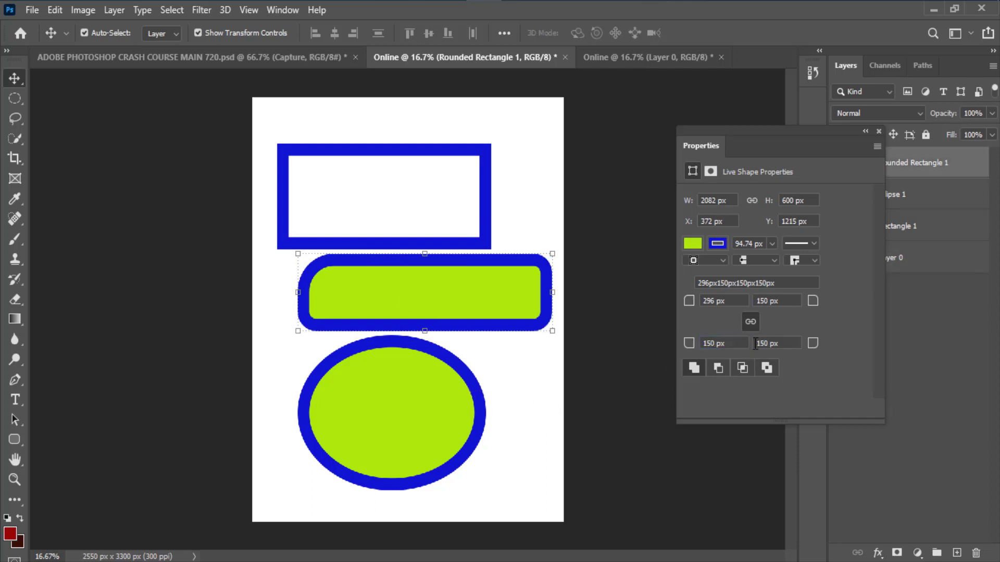
{"action": "left_click_drag", "start_coordinate": [714, 303], "coordinate": [699, 303]}
{"action": "left_click", "coordinate": [753, 323]}
{"action": "left_click", "coordinate": [14, 440]}
{"action": "left_click", "coordinate": [78, 440]}
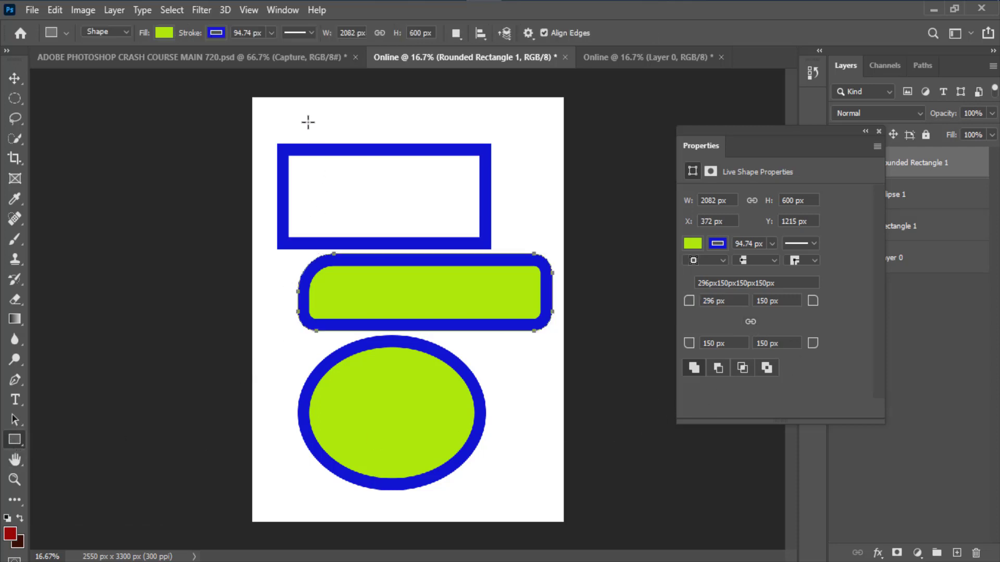
{"action": "left_click", "coordinate": [14, 442]}
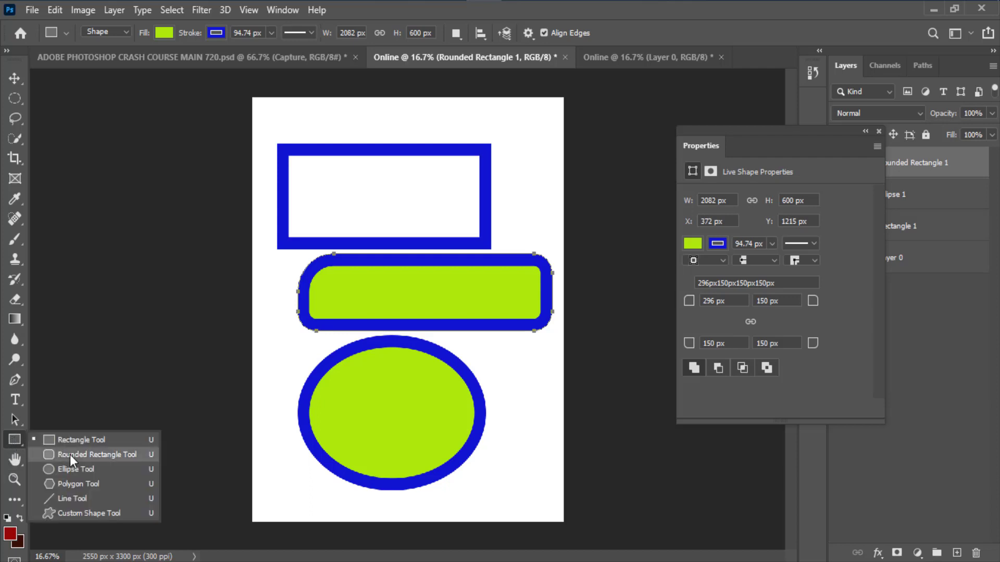
{"action": "left_click", "coordinate": [193, 449]}
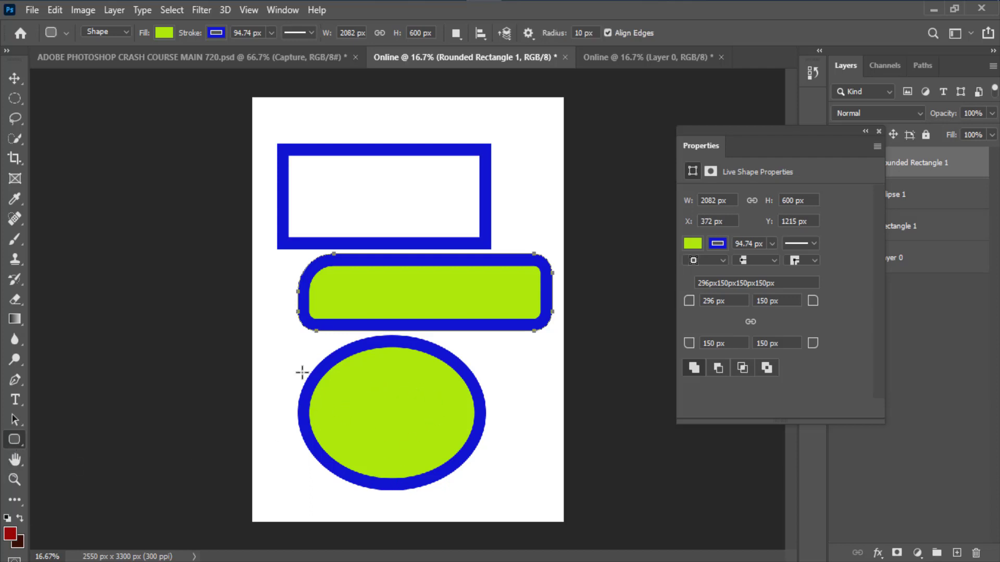
{"action": "left_click", "coordinate": [14, 79]}
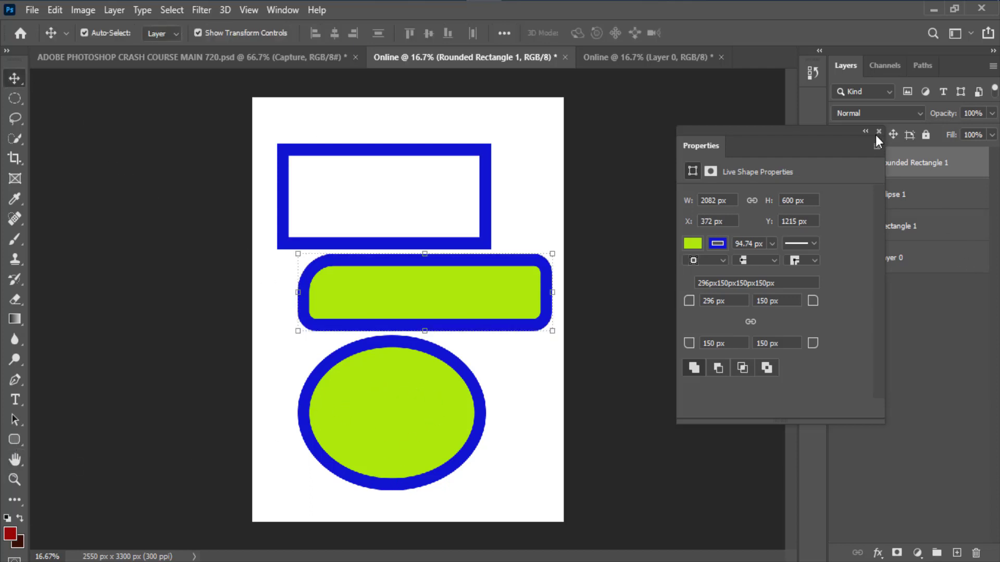
Move the Properties panel off the layer list and hide the Rounded Rectangle 1, Ellipse 1 and Rectangle 1 layers.
{"action": "left_click_drag", "start_coordinate": [876, 136], "coordinate": [859, 147]}
{"action": "left_click_drag", "start_coordinate": [758, 163], "coordinate": [703, 232]}
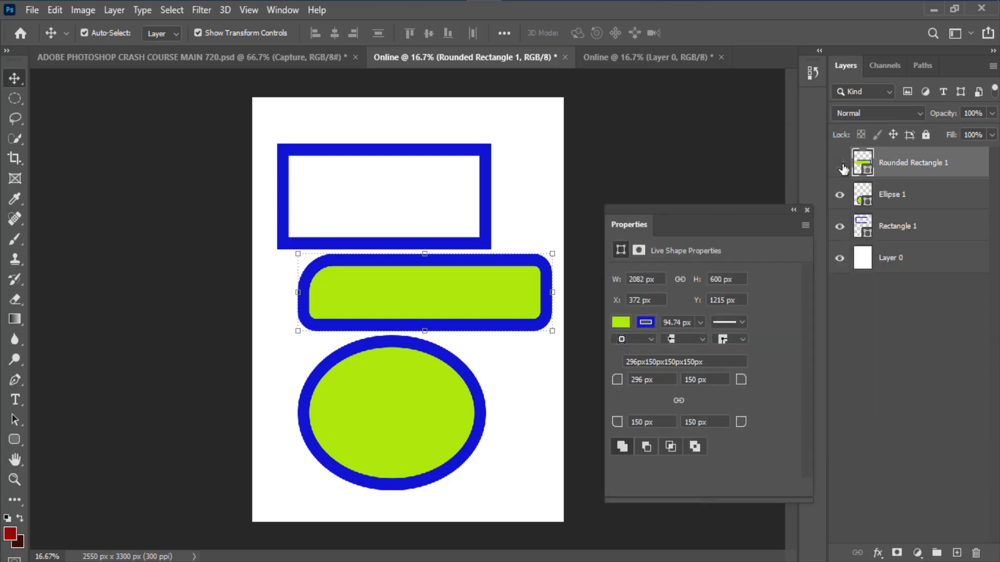
{"action": "left_click", "coordinate": [839, 163]}
{"action": "left_click", "coordinate": [839, 194]}
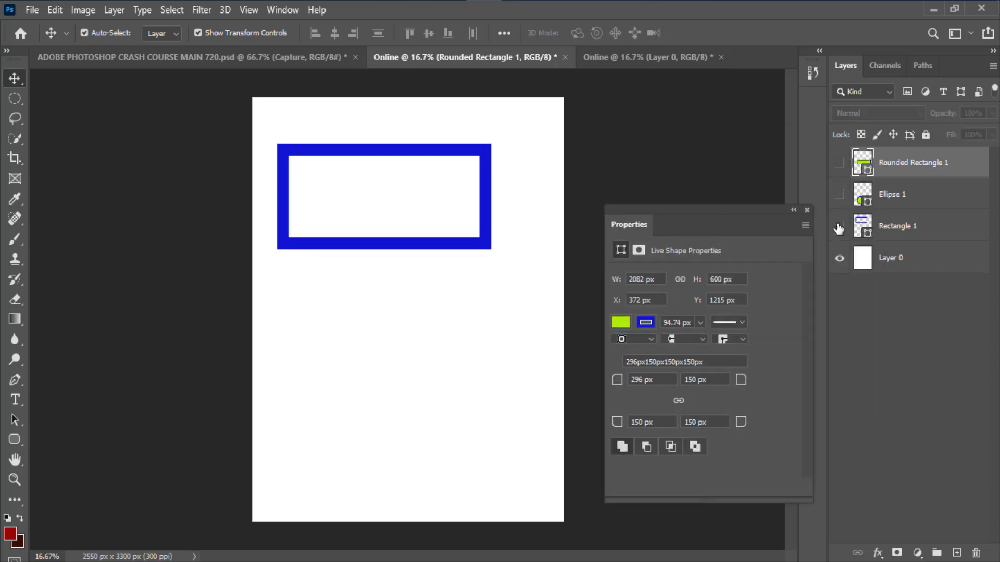
{"action": "left_click", "coordinate": [839, 226]}
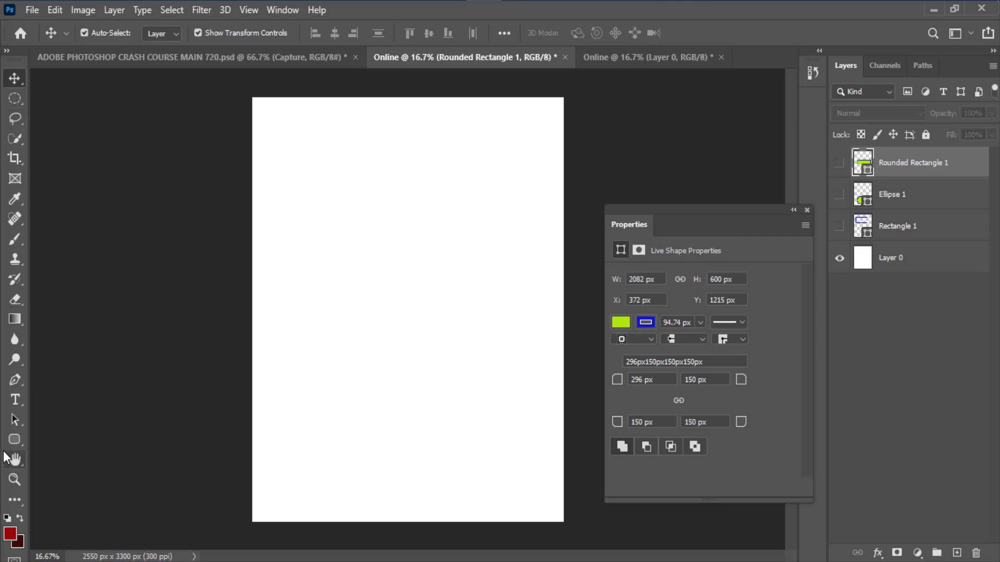
Draw a new rounded rectangle about 1728 px by 894 px on the white page and set all its corner radii to 100 px.
{"action": "left_click", "coordinate": [14, 440]}
{"action": "left_click_drag", "start_coordinate": [279, 251], "coordinate": [490, 365]}
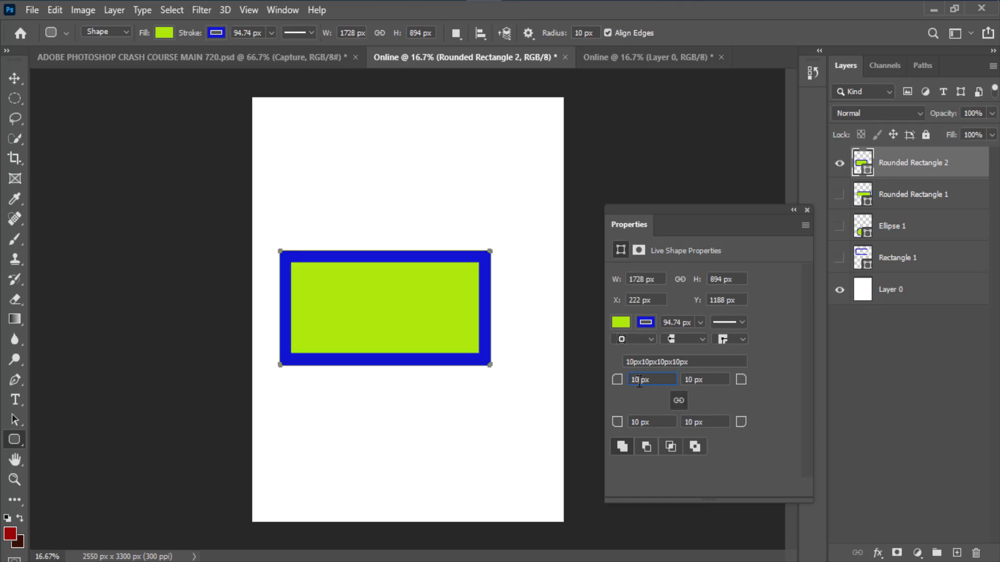
{"action": "left_click", "coordinate": [16, 97]}
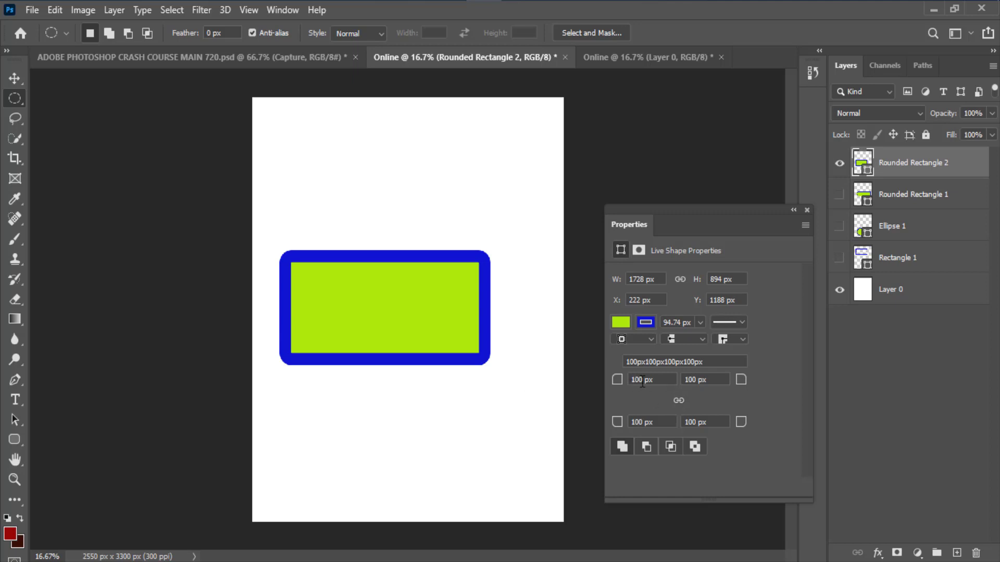
Set only the upper-left corner radius of the new rounded rectangle to 0 px and check the square corner with the shape deselected.
{"action": "left_click_drag", "start_coordinate": [643, 380], "coordinate": [593, 382]}
{"action": "type", "text": "0"}
{"action": "left_click", "coordinate": [7, 79]}
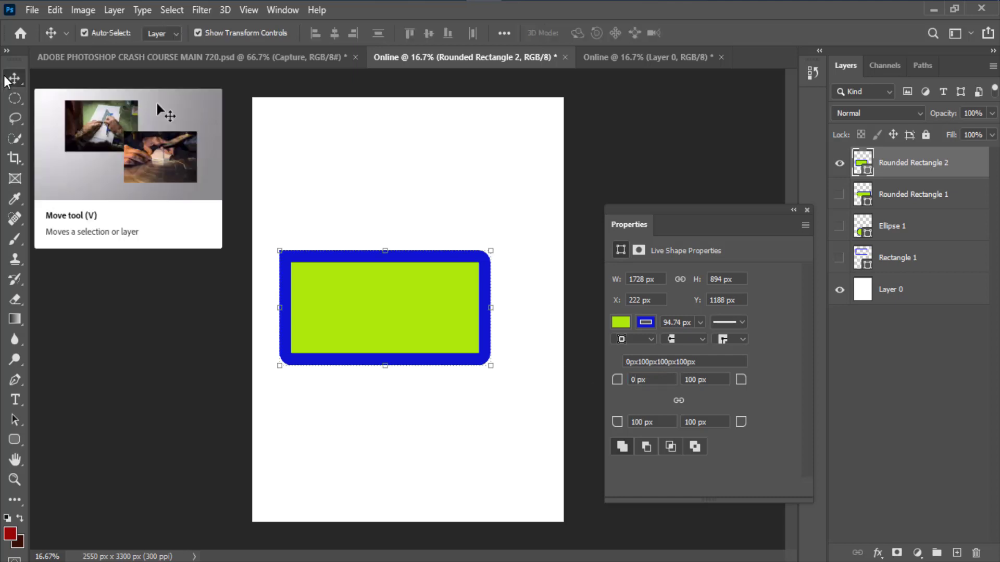
{"action": "left_click", "coordinate": [276, 230]}
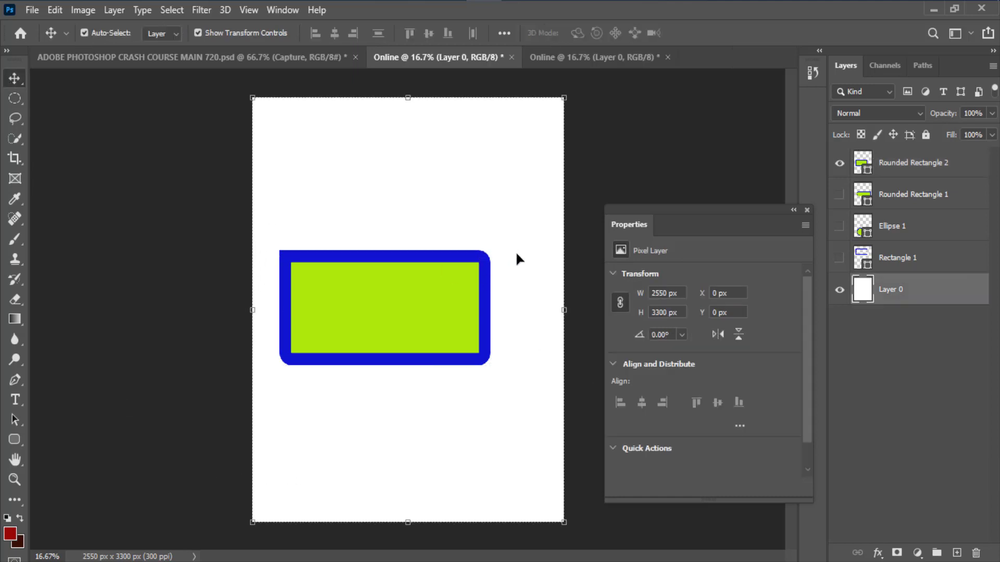
{"action": "left_click", "coordinate": [290, 266]}
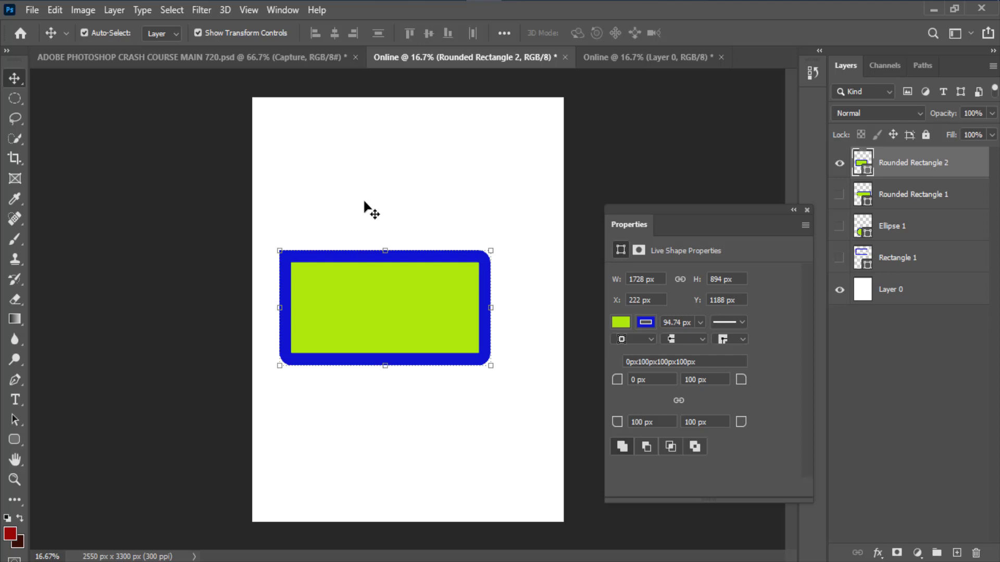
Switch to the ADOBE PHOTOSHOP CRASH COURSE MAIN 720.psd document, choose the Dodge tool and close the Properties panel.
{"action": "left_click", "coordinate": [119, 55]}
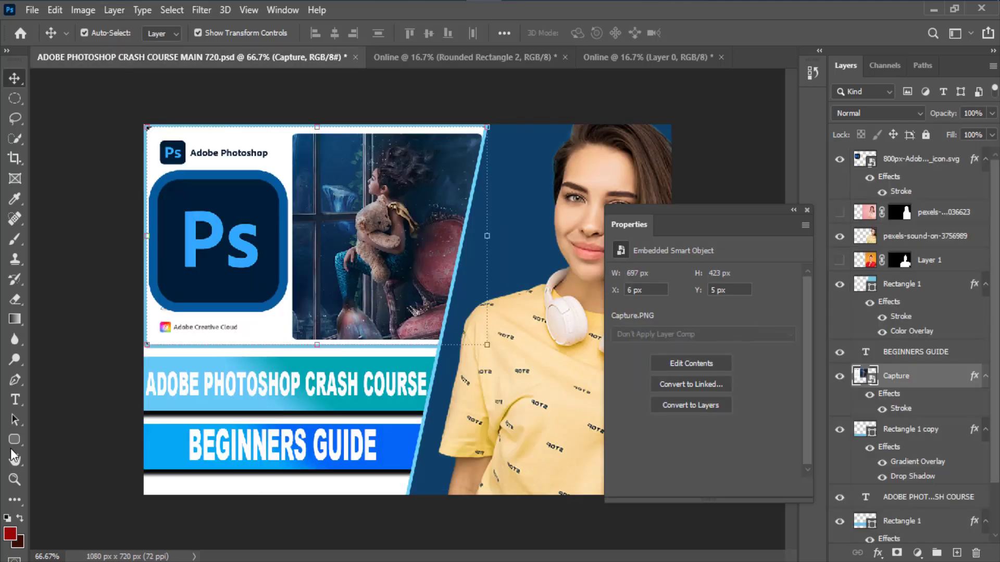
{"action": "left_click", "coordinate": [15, 360]}
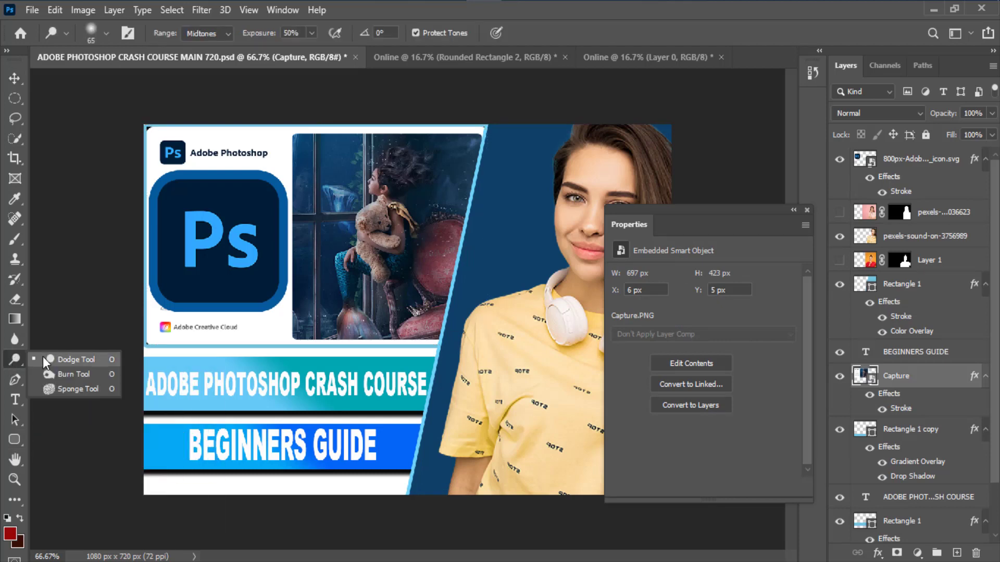
{"action": "left_click", "coordinate": [58, 360]}
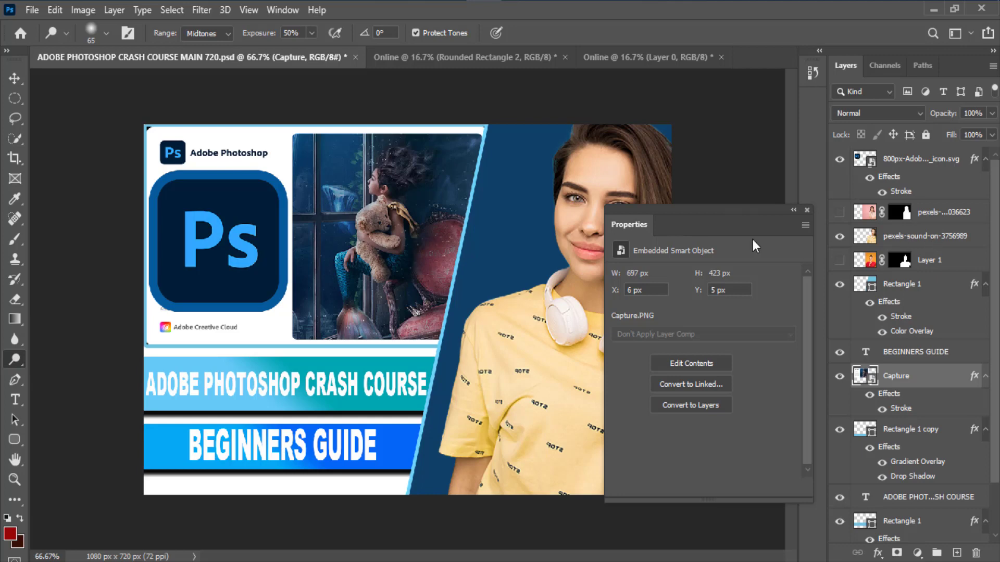
{"action": "left_click", "coordinate": [806, 211]}
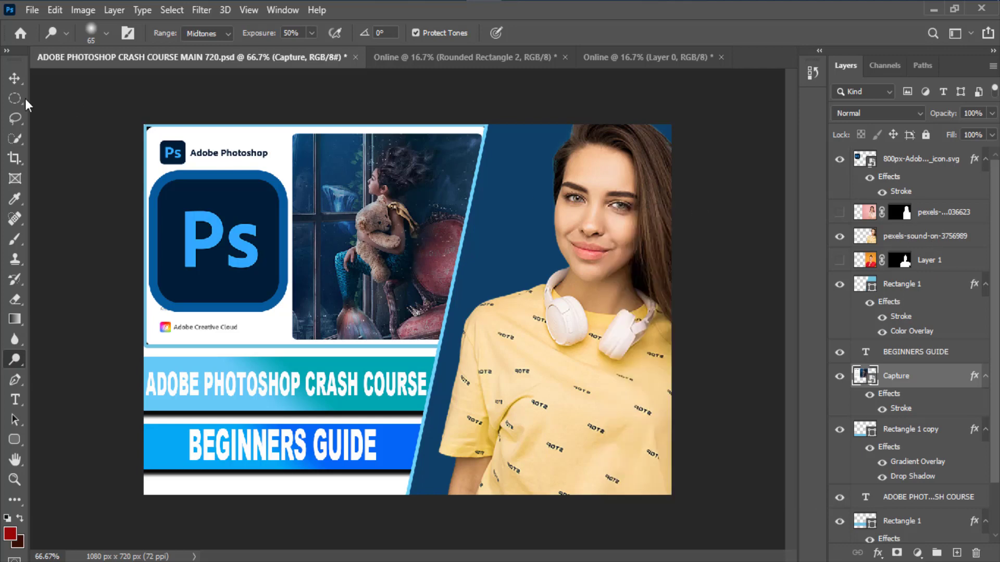
Select the photo layer of the woman in the yellow T-shirt and bring up the Dodge and Blur tools.
{"action": "left_click", "coordinate": [15, 79]}
{"action": "left_click", "coordinate": [598, 215]}
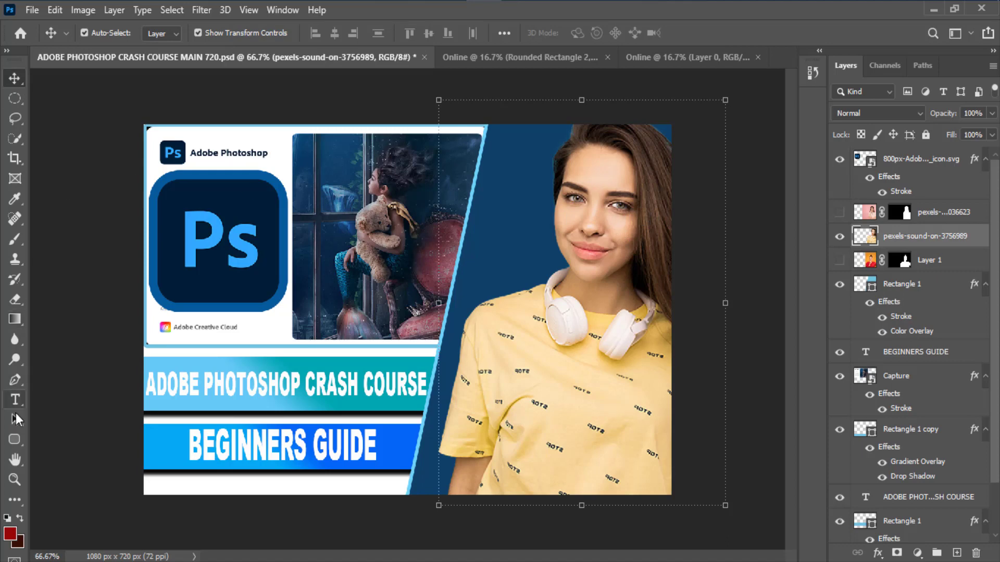
{"action": "left_click", "coordinate": [15, 360]}
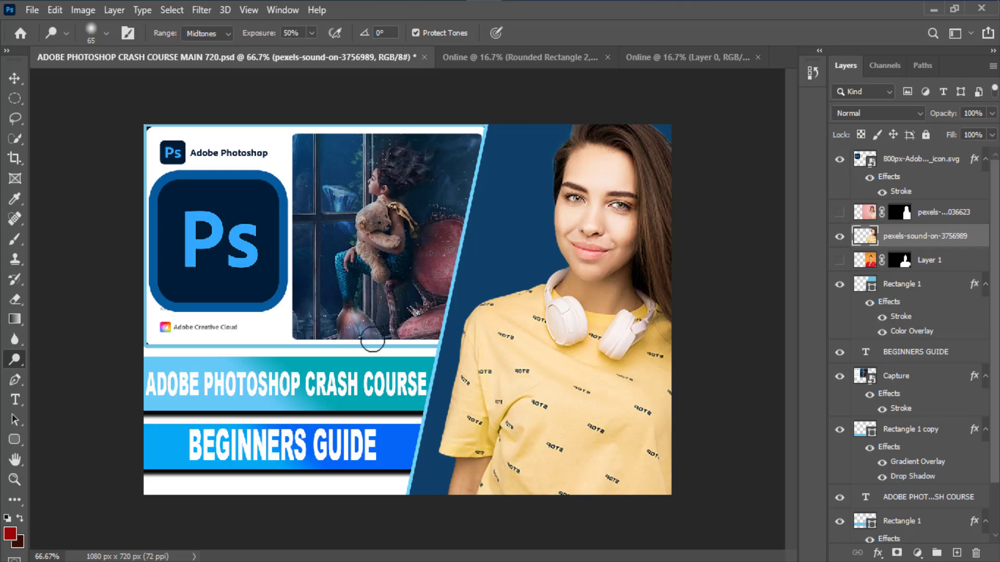
{"action": "left_click", "coordinate": [13, 339]}
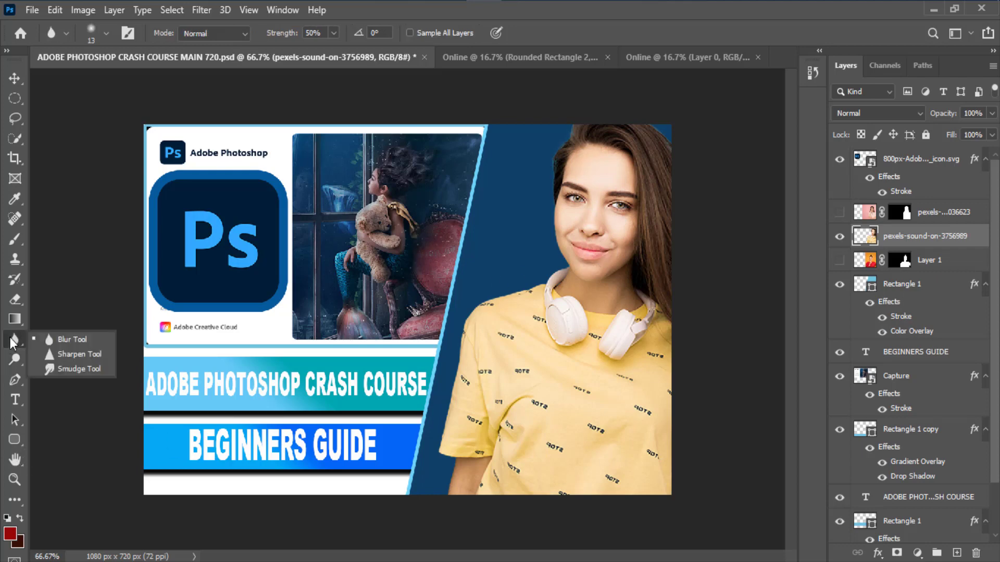
{"action": "left_click", "coordinate": [72, 340]}
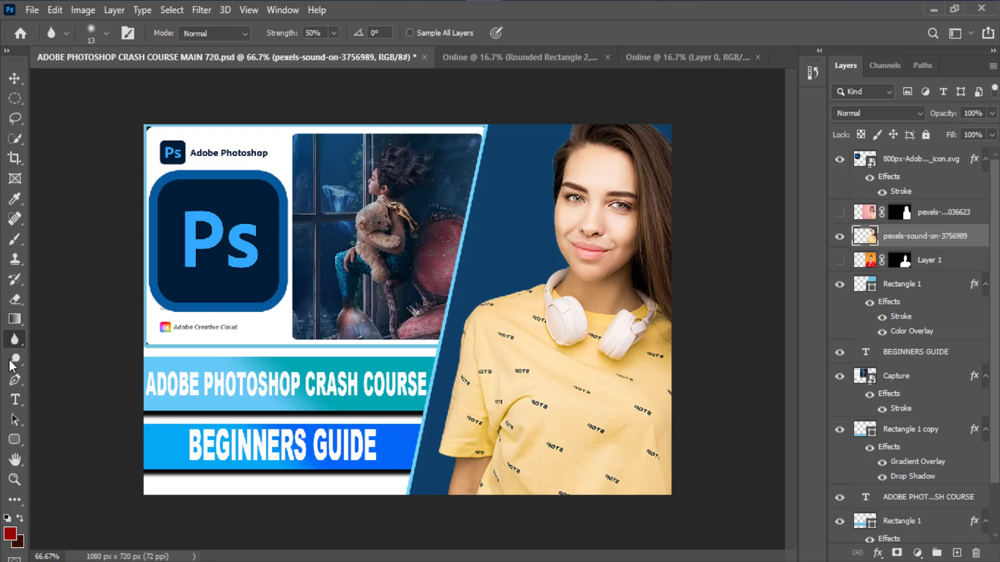
Try the Eraser tool at 100% opacity on the shoulder and sleeve of the woman's T-shirt and undo the erasing.
{"action": "left_click", "coordinate": [11, 300]}
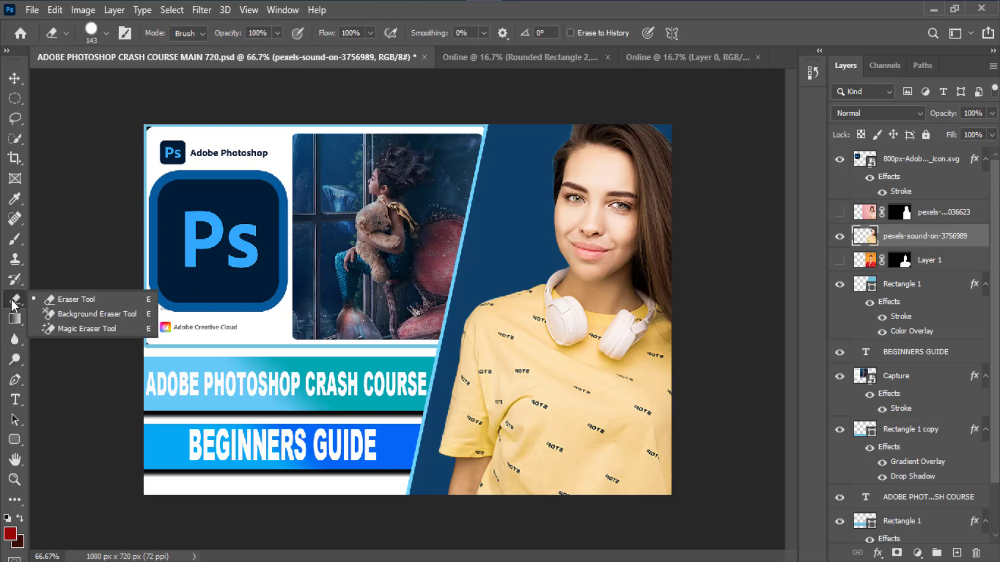
{"action": "left_click", "coordinate": [57, 302]}
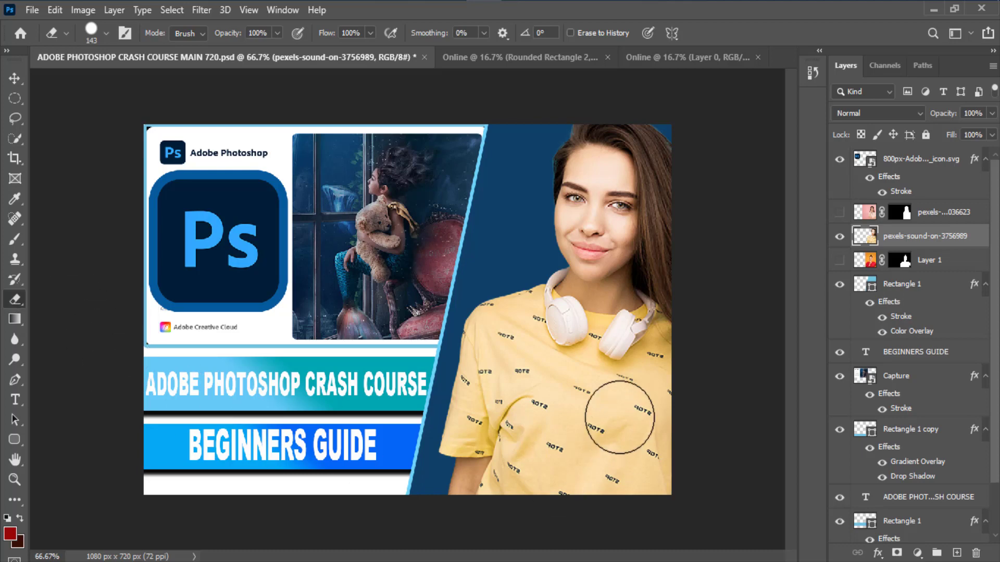
{"action": "mouse_move", "coordinate": [500, 339]}
{"action": "left_mouse_down"}
{"action": "mouse_move", "coordinate": [495, 385]}
{"action": "mouse_move", "coordinate": [497, 367]}
{"action": "mouse_move", "coordinate": [479, 432]}
{"action": "left_mouse_up"}
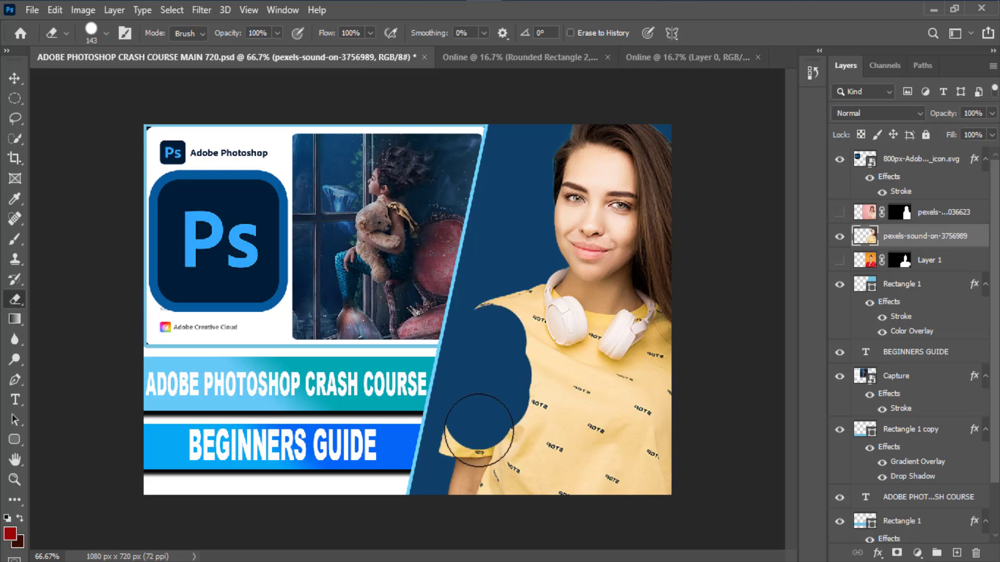
{"action": "key", "text": "ctrl+z"}
{"action": "key", "text": "ctrl+z"}
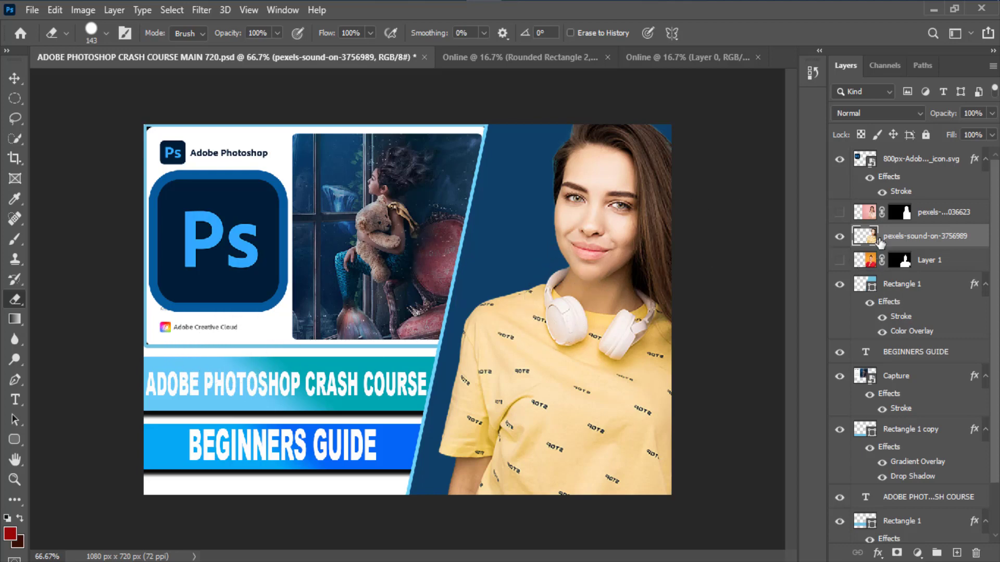
Return to the pexels-sound-on-3756989 photo layer, try the Eraser tool over the woman's face and undo the erasing.
{"action": "left_click", "coordinate": [921, 292]}
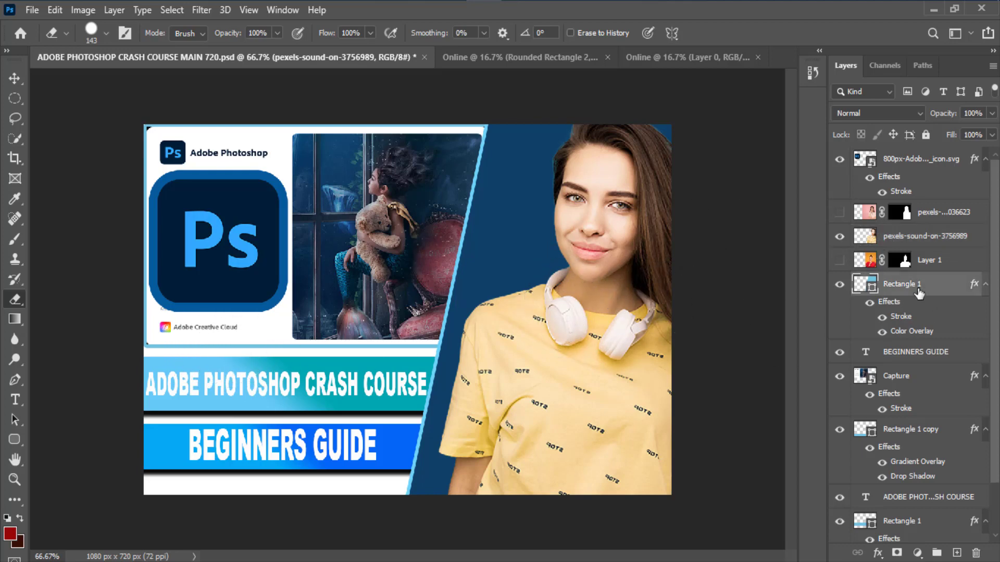
{"action": "left_click", "coordinate": [923, 241]}
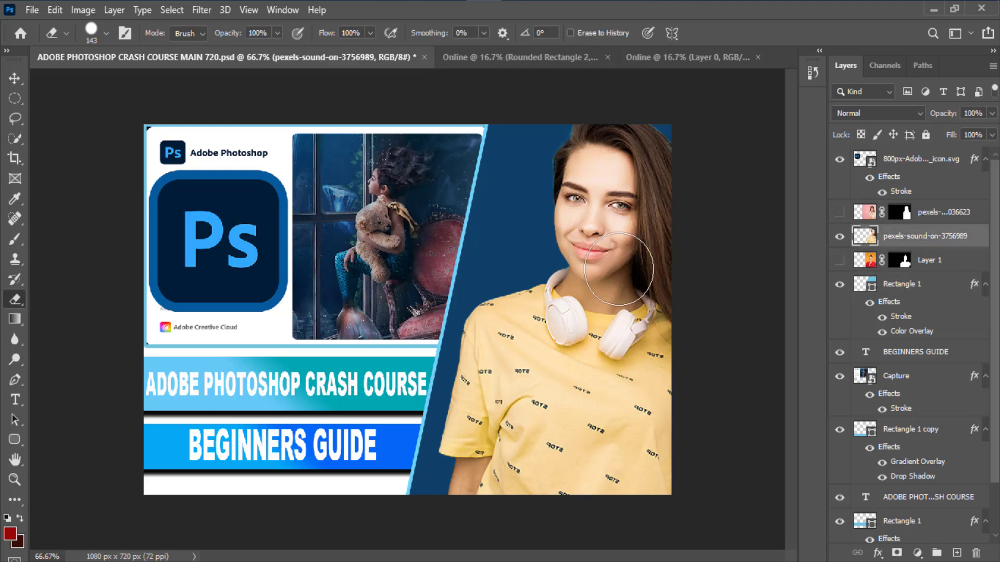
{"action": "mouse_move", "coordinate": [617, 265]}
{"action": "left_mouse_down"}
{"action": "mouse_move", "coordinate": [590, 238]}
{"action": "mouse_move", "coordinate": [576, 241]}
{"action": "mouse_move", "coordinate": [610, 243]}
{"action": "left_mouse_up"}
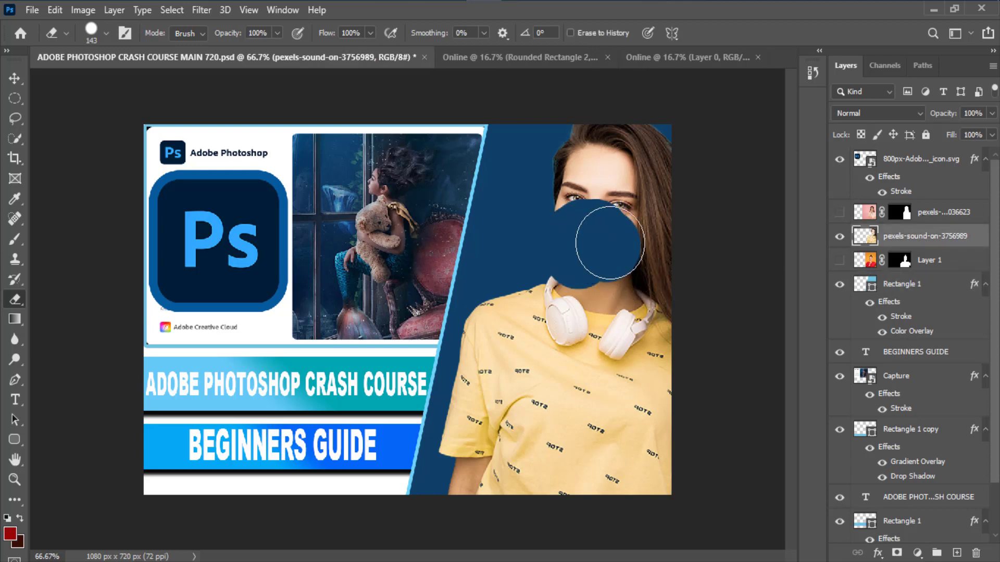
{"action": "key", "text": "ctrl+z"}
Select the Rectangle 1 shape layer behind the woman and rasterize it so it can be erased.
{"action": "left_click", "coordinate": [920, 285]}
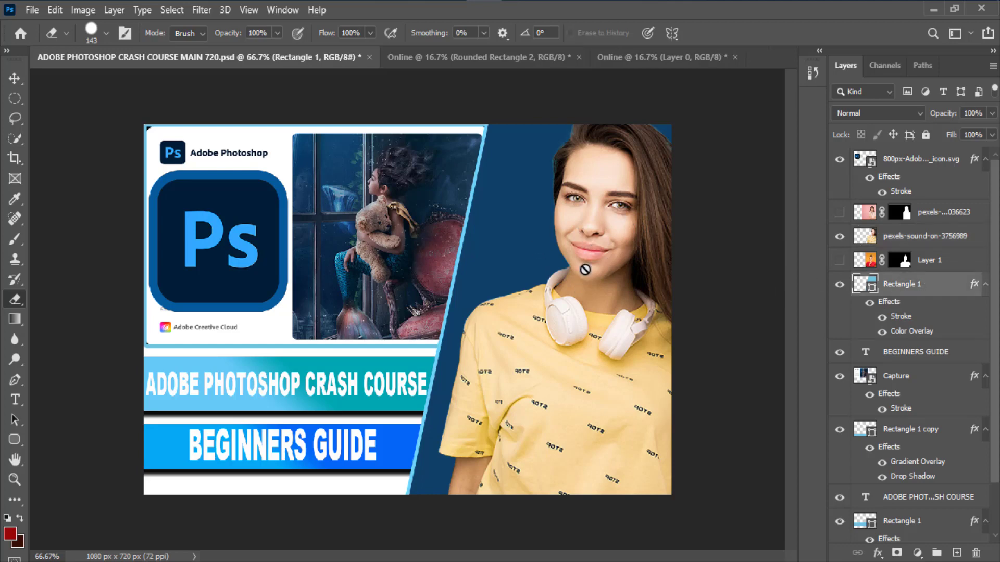
{"action": "right_click", "coordinate": [899, 288]}
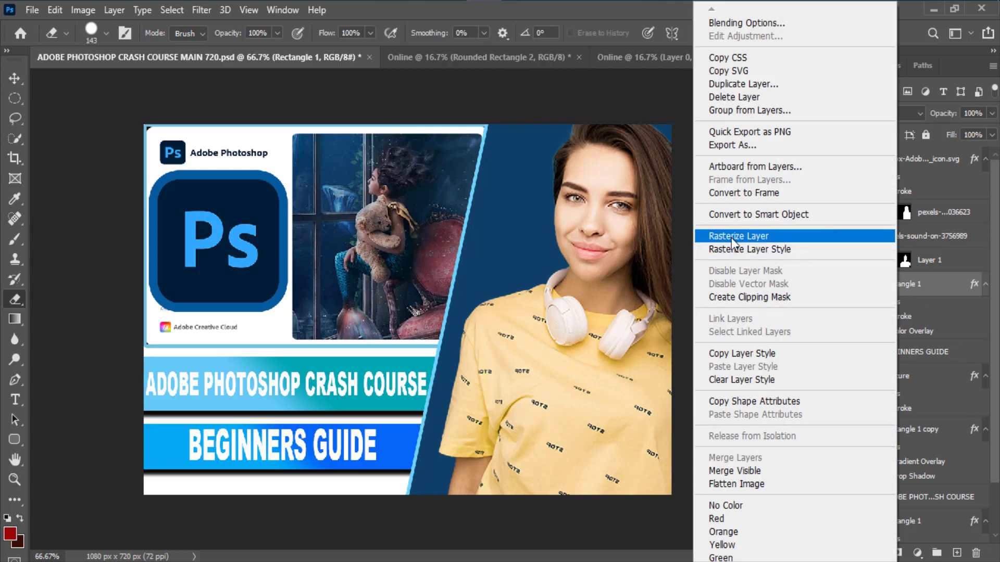
{"action": "left_click", "coordinate": [947, 289]}
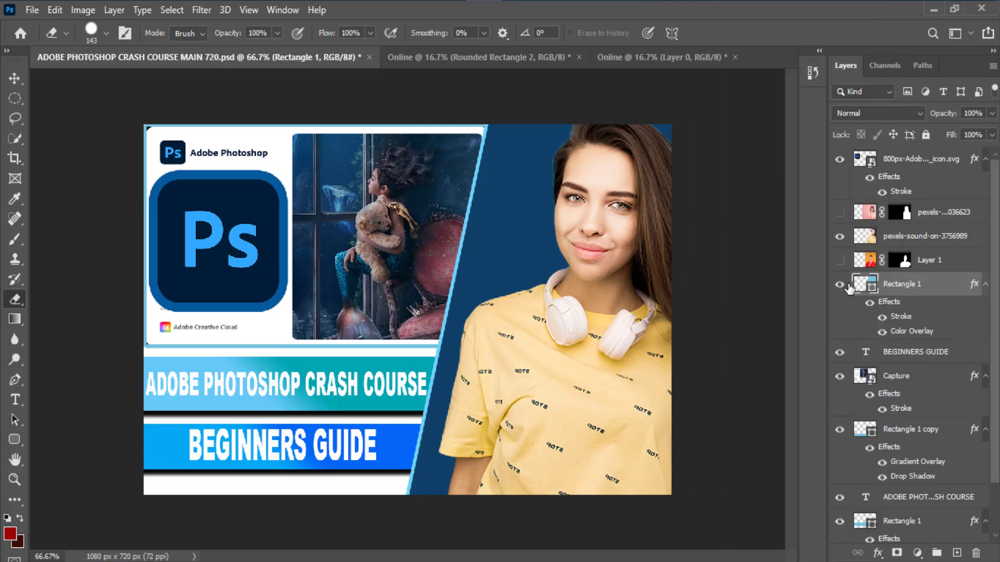
{"action": "left_click", "coordinate": [592, 219]}
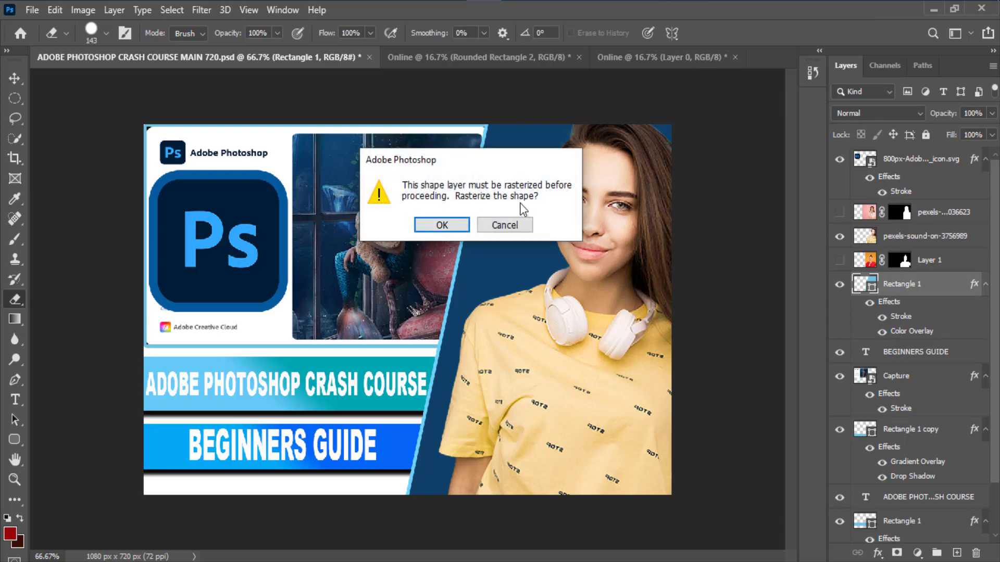
{"action": "left_click", "coordinate": [440, 224]}
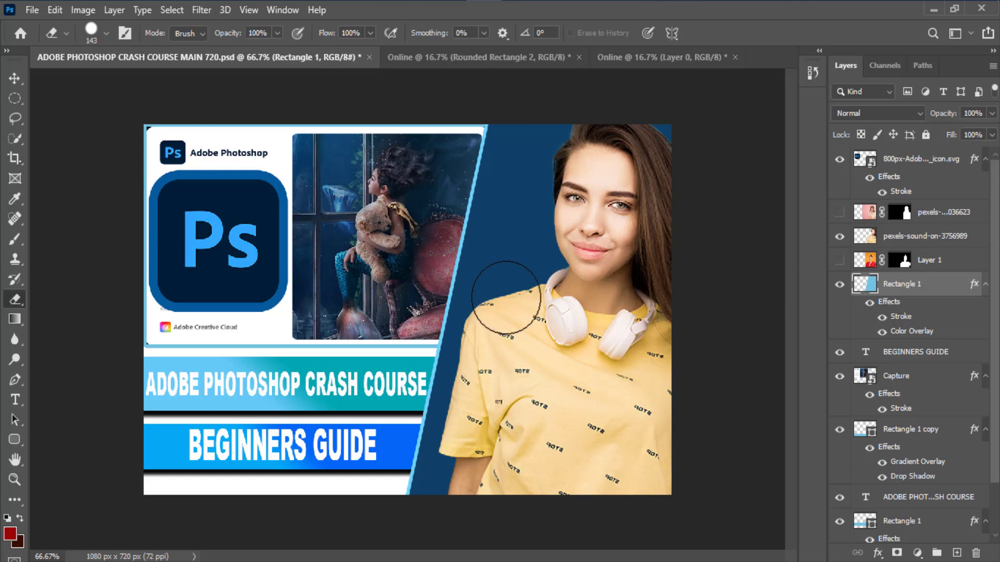
Try erasing the rasterized Rectangle 1, try a 100 px Brush at 0% hardness on it, and undo the strokes.
{"action": "mouse_move", "coordinate": [497, 250]}
{"action": "left_mouse_down"}
{"action": "mouse_move", "coordinate": [516, 239]}
{"action": "mouse_move", "coordinate": [522, 203]}
{"action": "mouse_move", "coordinate": [514, 205]}
{"action": "left_mouse_up"}
{"action": "key", "text": "ctrl+z"}
{"action": "left_click", "coordinate": [105, 33]}
{"action": "left_click_drag", "start_coordinate": [134, 82], "coordinate": [154, 82]}
{"action": "left_click", "coordinate": [149, 152]}
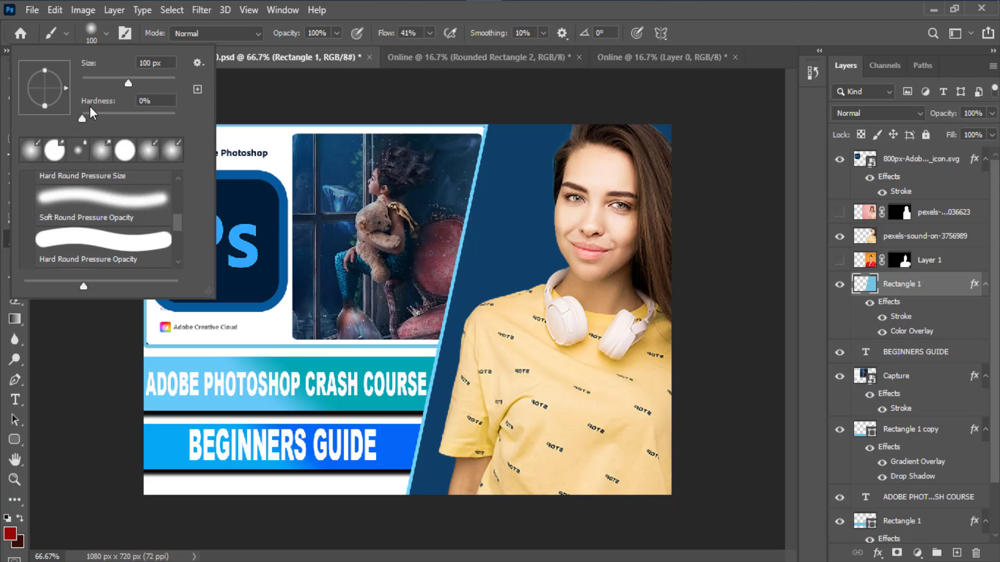
{"action": "left_click_drag", "start_coordinate": [145, 118], "coordinate": [67, 117]}
{"action": "left_click", "coordinate": [495, 241]}
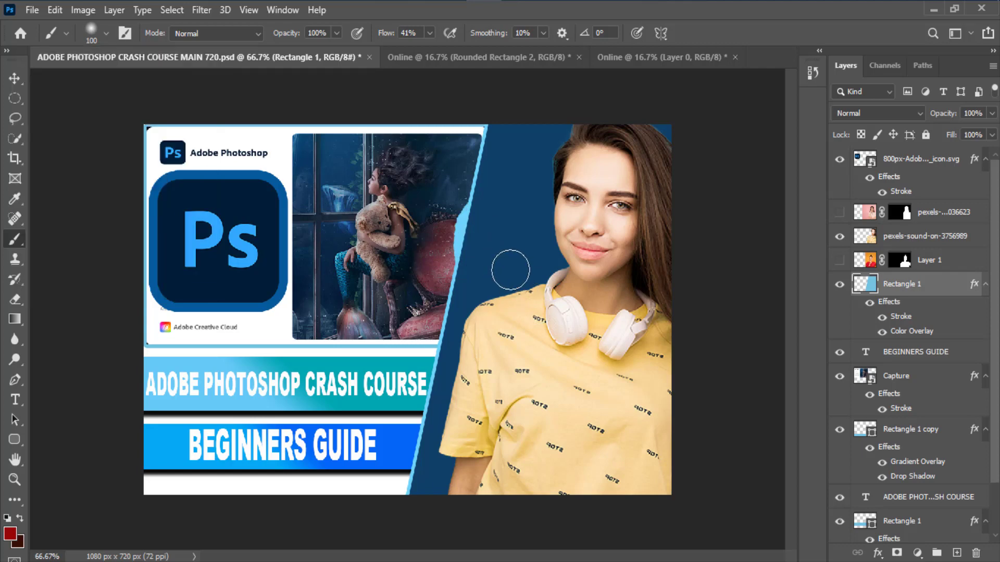
{"action": "key", "text": "ctrl+z"}
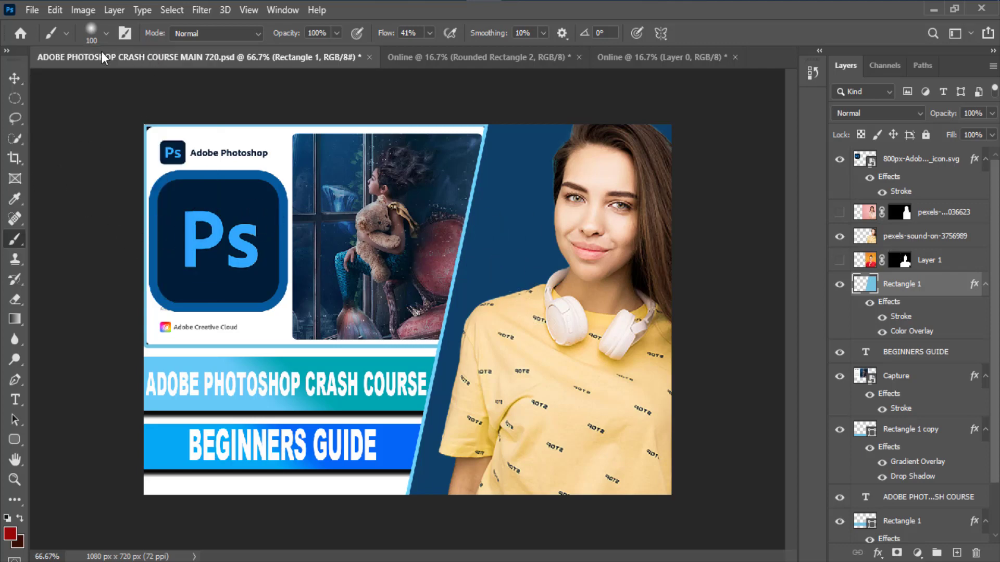
{"action": "left_click", "coordinate": [106, 34]}
{"action": "left_click", "coordinate": [106, 34]}
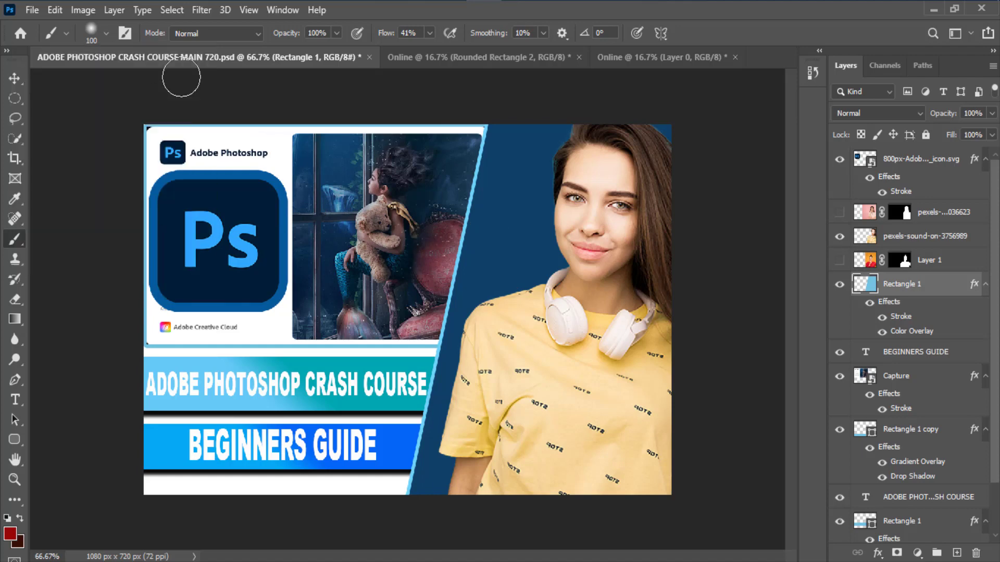
Switch to the Online document with the green rounded rectangle, select the Rounded Rectangle 2 layer and choose the Eraser tool.
{"action": "left_click", "coordinate": [421, 64]}
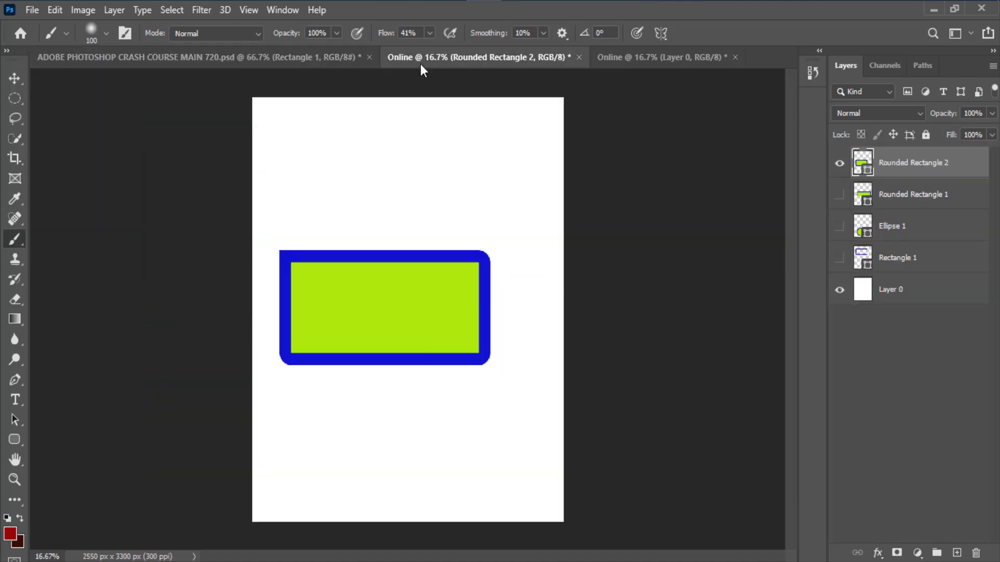
{"action": "left_click", "coordinate": [14, 78]}
{"action": "left_click", "coordinate": [914, 294]}
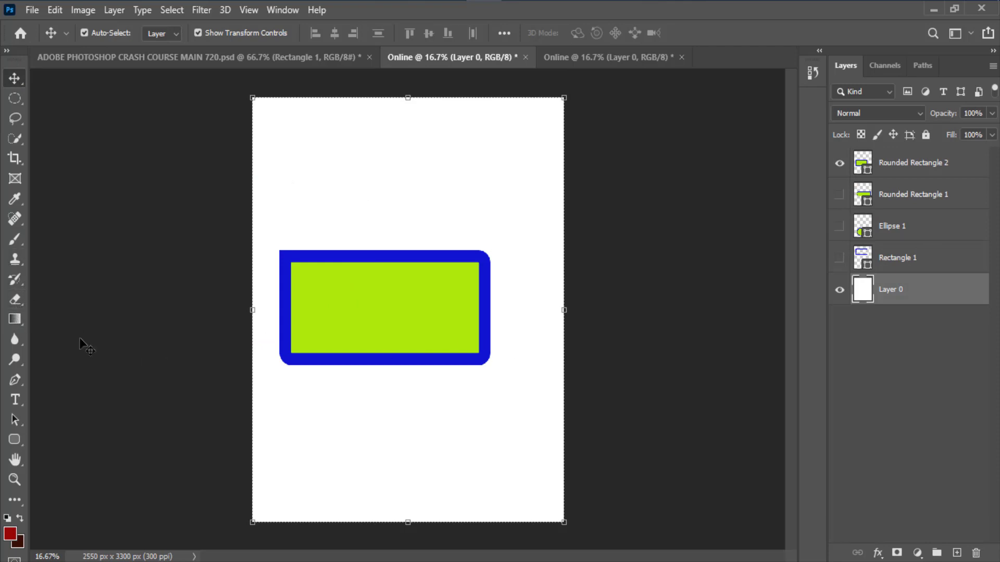
{"action": "left_click", "coordinate": [907, 174]}
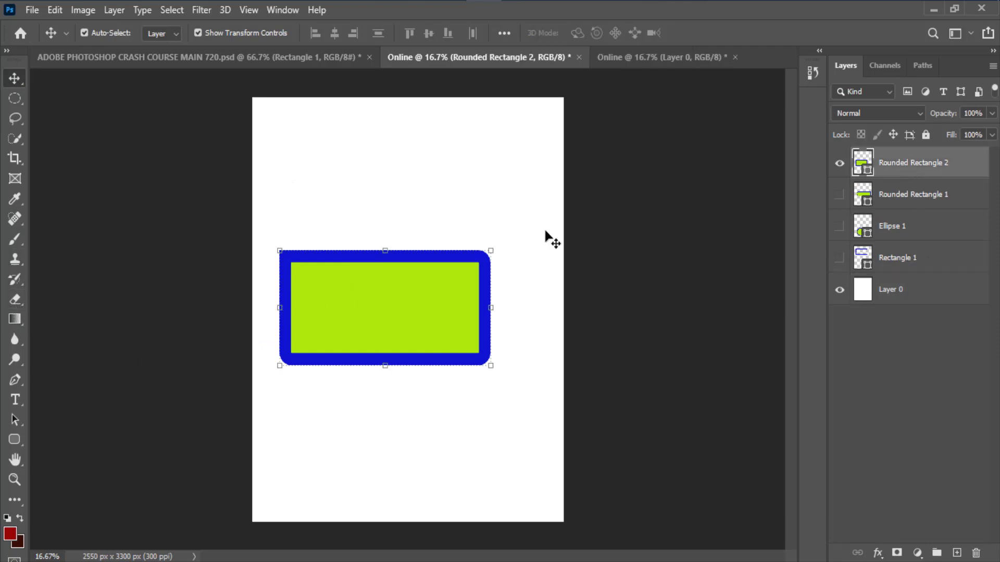
{"action": "left_click", "coordinate": [17, 301]}
{"action": "left_click", "coordinate": [55, 299]}
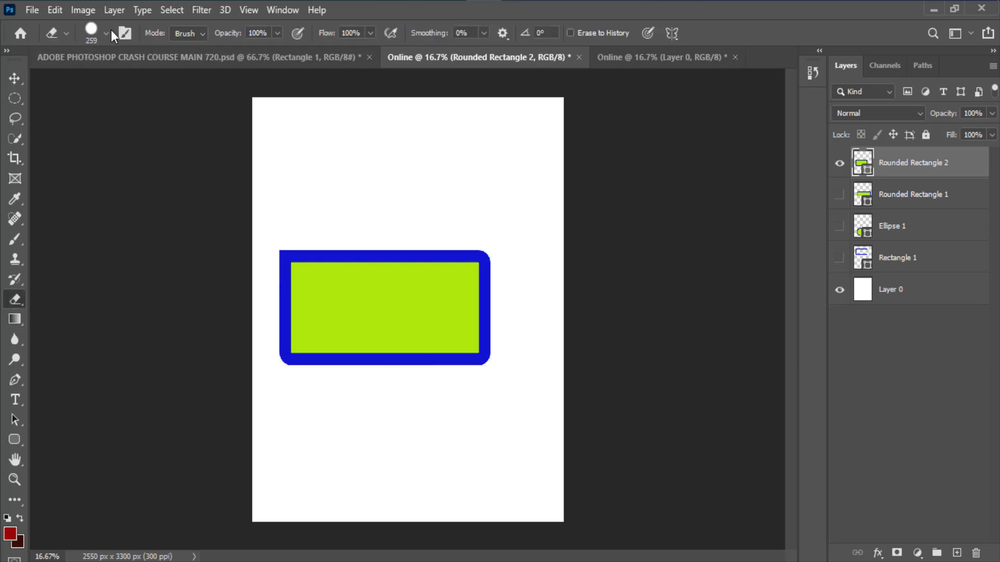
Rasterize the Rounded Rectangle 2 layer, try a hard 259 px eraser along the shape's right edge and undo the erasing.
{"action": "right_click", "coordinate": [909, 177]}
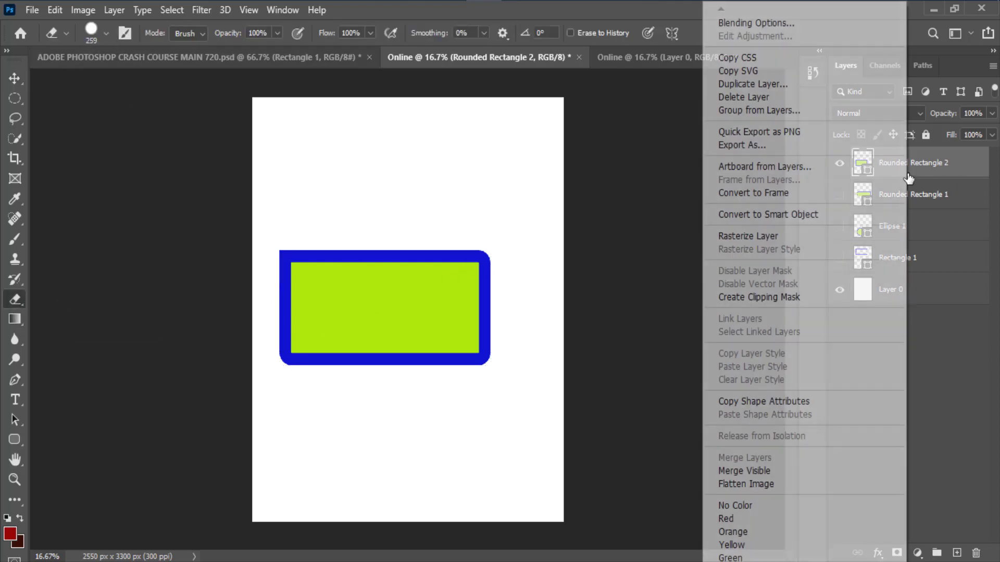
{"action": "left_click", "coordinate": [729, 237]}
{"action": "mouse_move", "coordinate": [472, 263]}
{"action": "left_mouse_down"}
{"action": "mouse_move", "coordinate": [483, 306]}
{"action": "mouse_move", "coordinate": [493, 264]}
{"action": "mouse_move", "coordinate": [483, 347]}
{"action": "left_mouse_up"}
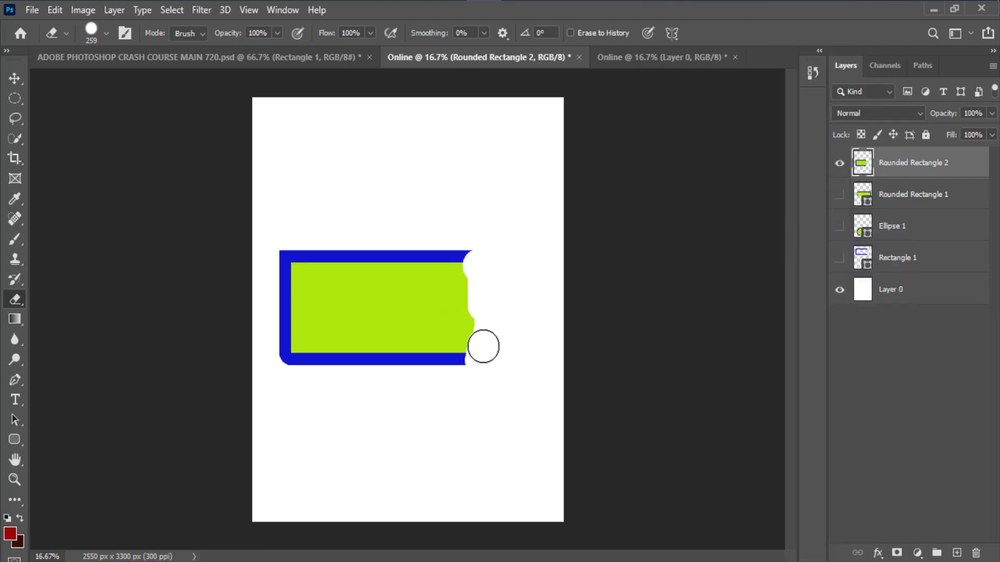
{"action": "key", "text": "ctrl+z"}
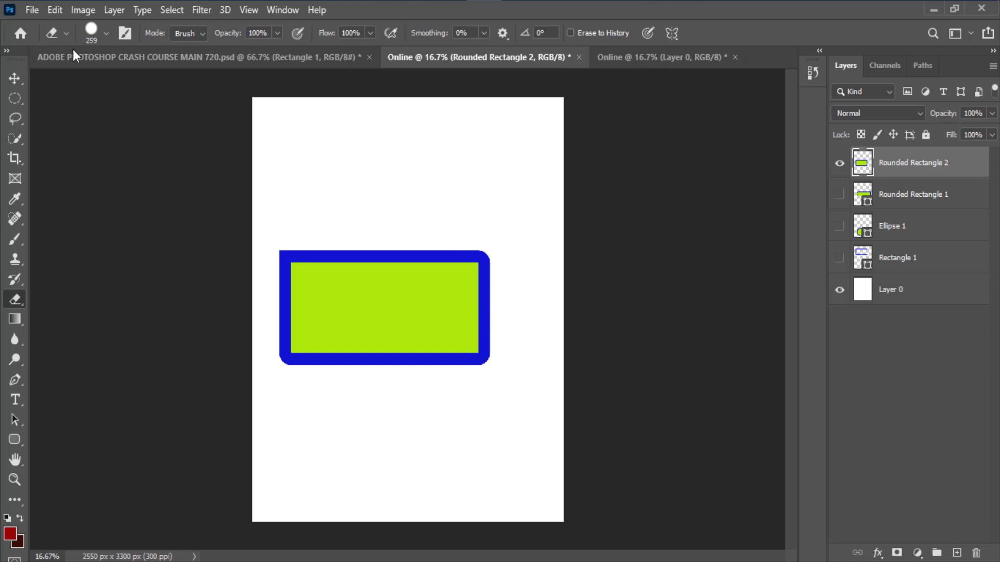
Set the eraser to 0% hardness and 480 px, and erase the right end of the green rectangle with soft edges.
{"action": "left_click", "coordinate": [92, 33]}
{"action": "left_click_drag", "start_coordinate": [175, 118], "coordinate": [71, 124]}
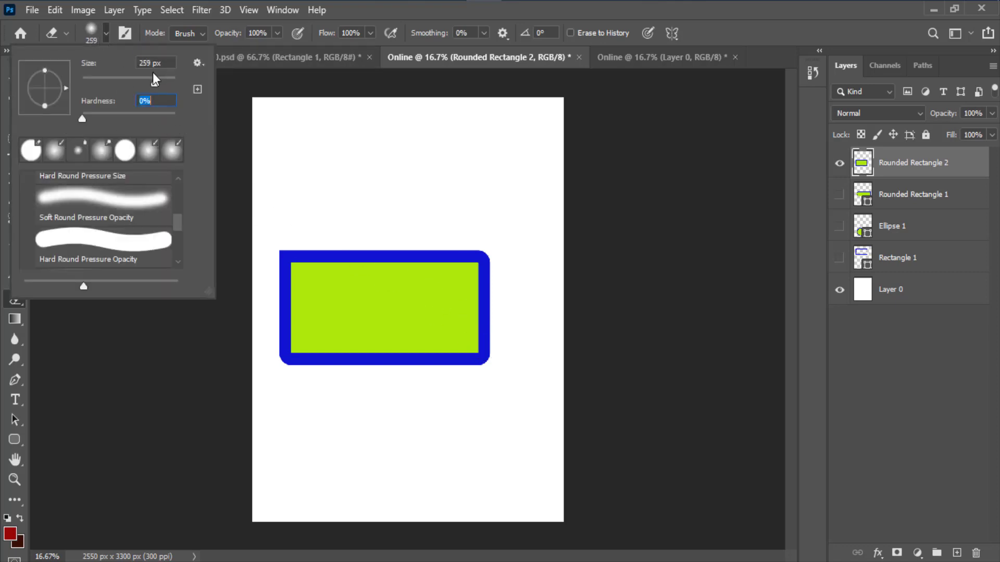
{"action": "left_click_drag", "start_coordinate": [152, 83], "coordinate": [164, 82]}
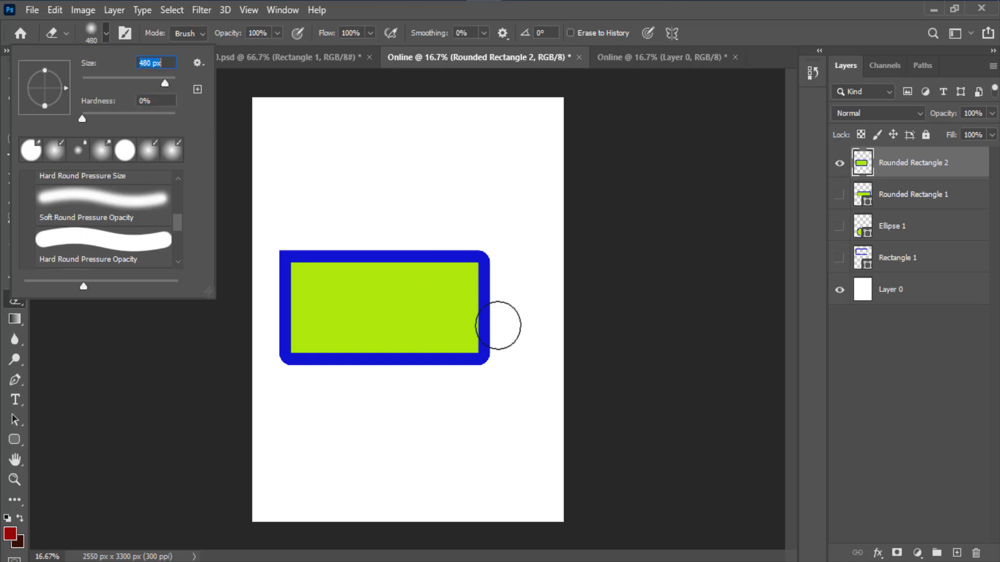
{"action": "left_click", "coordinate": [486, 335]}
{"action": "mouse_move", "coordinate": [485, 335]}
{"action": "left_mouse_down"}
{"action": "mouse_move", "coordinate": [488, 273]}
{"action": "mouse_move", "coordinate": [479, 358]}
{"action": "mouse_move", "coordinate": [490, 257]}
{"action": "mouse_move", "coordinate": [486, 280]}
{"action": "left_mouse_up"}
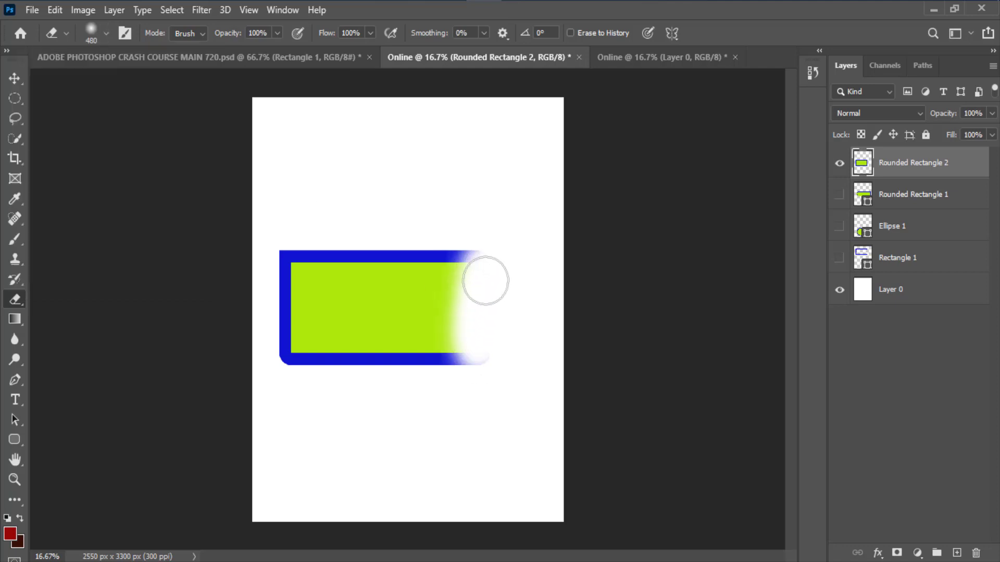
Try erasing at 2% opacity, and at 39% opacity erase a translucent vertical band beside the rectangle's faded end.
{"action": "left_click", "coordinate": [277, 33]}
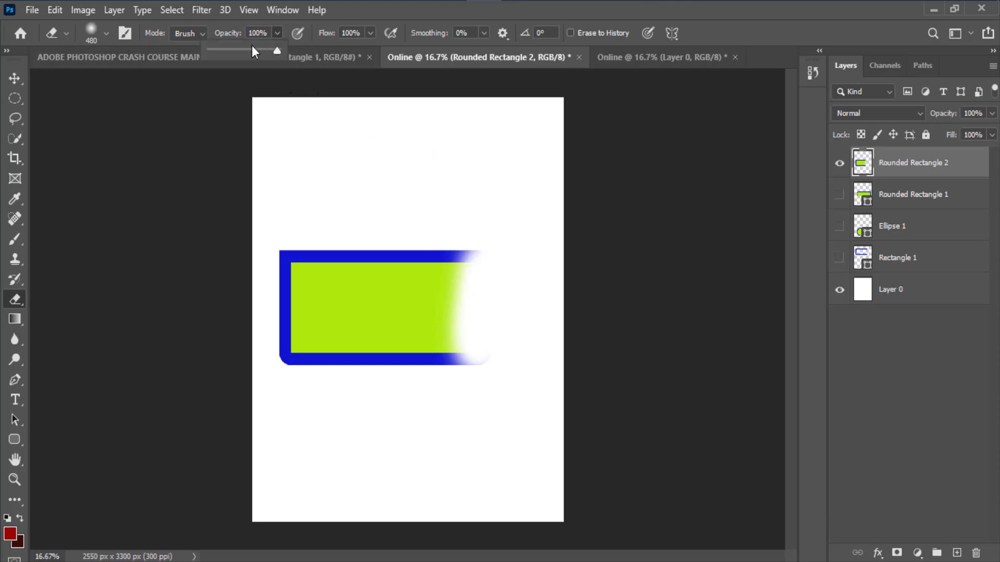
{"action": "left_click_drag", "start_coordinate": [252, 46], "coordinate": [212, 45]}
{"action": "left_click", "coordinate": [466, 280]}
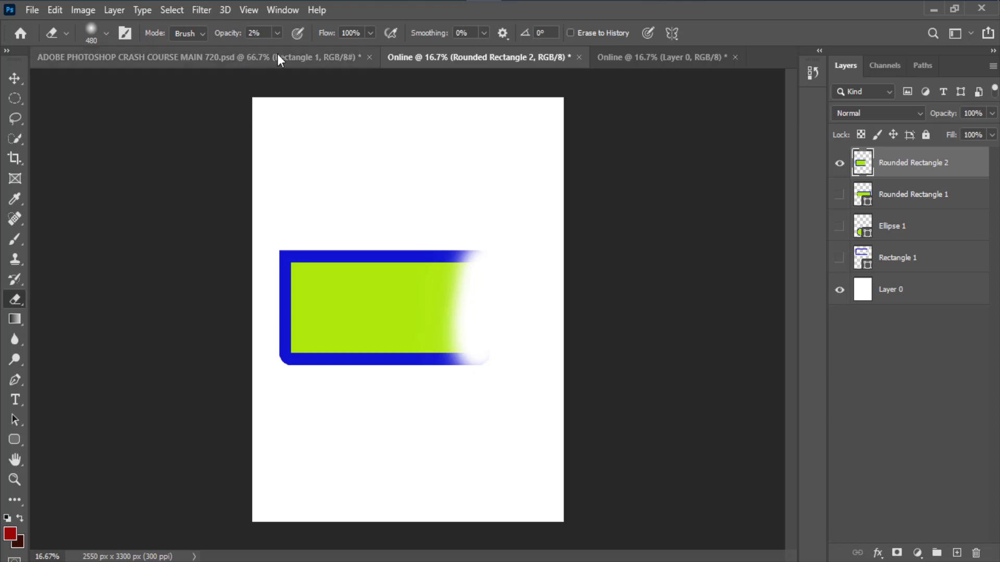
{"action": "left_click", "coordinate": [275, 33]}
{"action": "left_click_drag", "start_coordinate": [273, 49], "coordinate": [302, 62]}
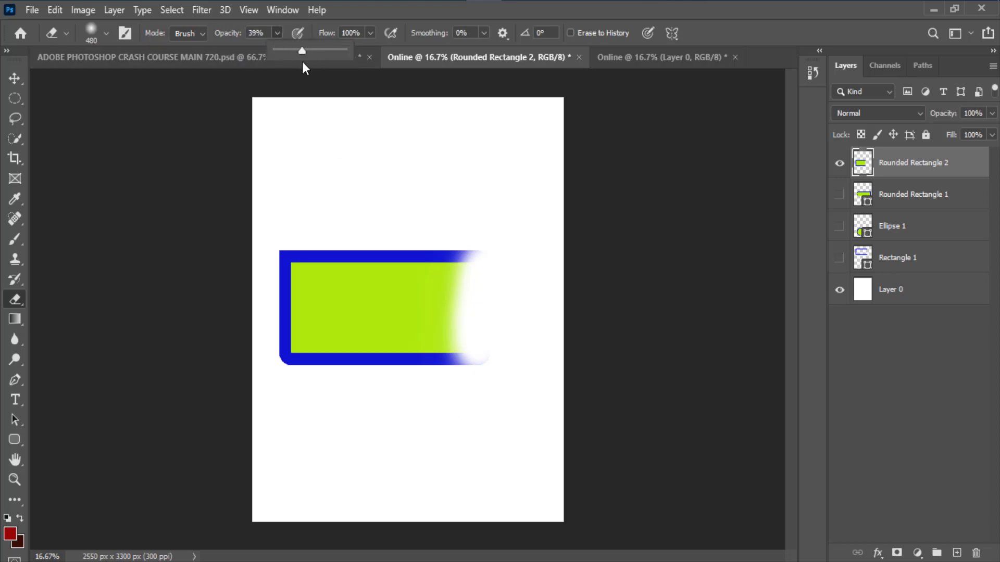
{"action": "mouse_move", "coordinate": [459, 292]}
{"action": "left_mouse_down"}
{"action": "mouse_move", "coordinate": [450, 258]}
{"action": "mouse_move", "coordinate": [427, 369]}
{"action": "mouse_move", "coordinate": [465, 334]}
{"action": "mouse_move", "coordinate": [437, 364]}
{"action": "left_mouse_up"}
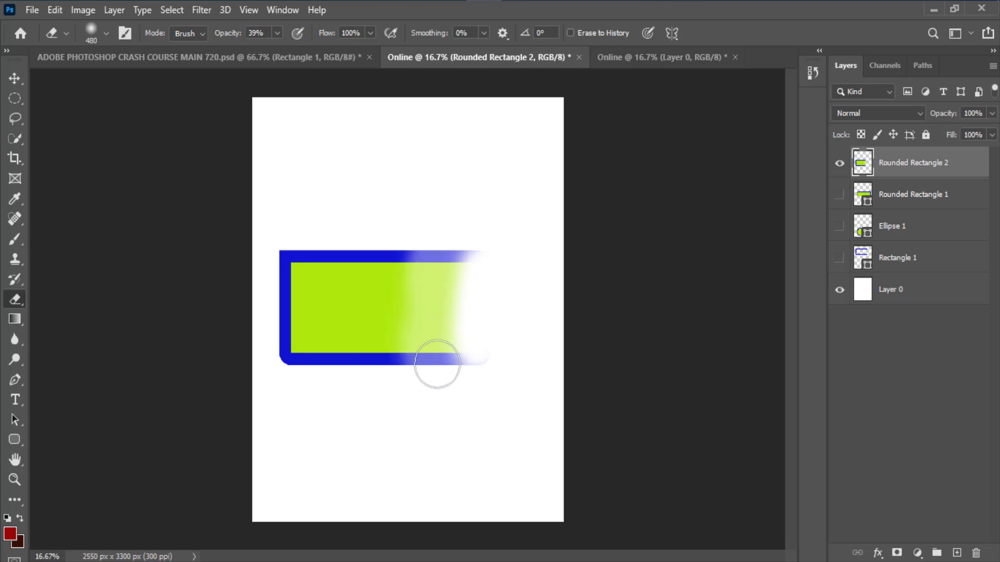
Set the eraser flow to 64%, undo all erasing on the rounded rectangle and return to the Move tool.
{"action": "left_click", "coordinate": [371, 33]}
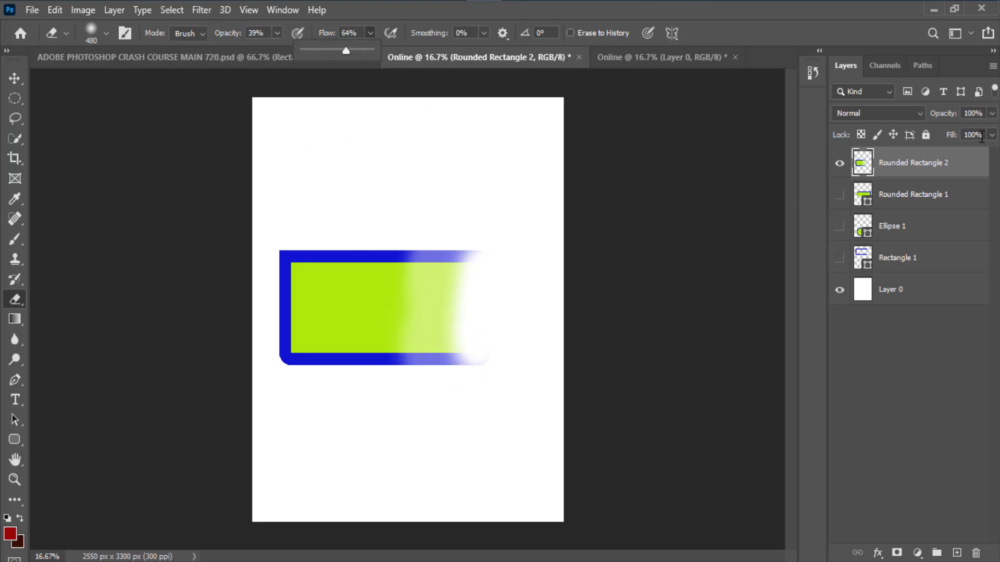
{"action": "left_click", "coordinate": [989, 115]}
{"action": "left_click", "coordinate": [989, 121]}
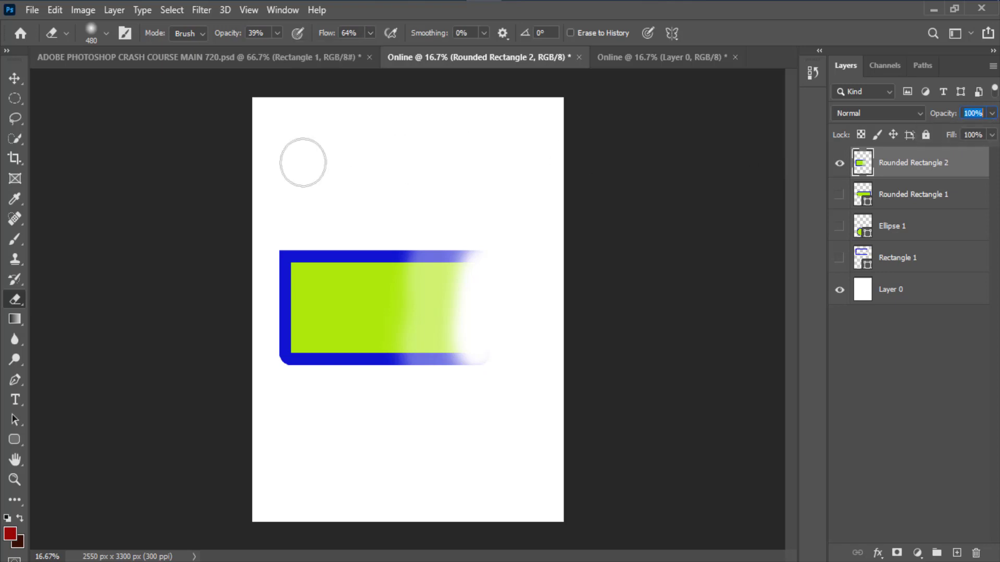
{"action": "key", "text": "ctrl+z"}
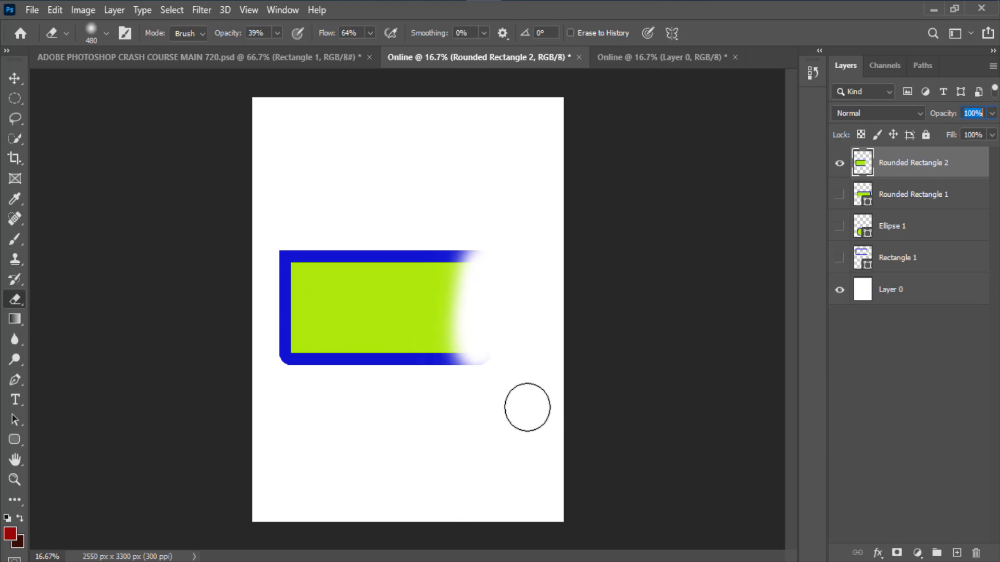
{"action": "left_click", "coordinate": [15, 78]}
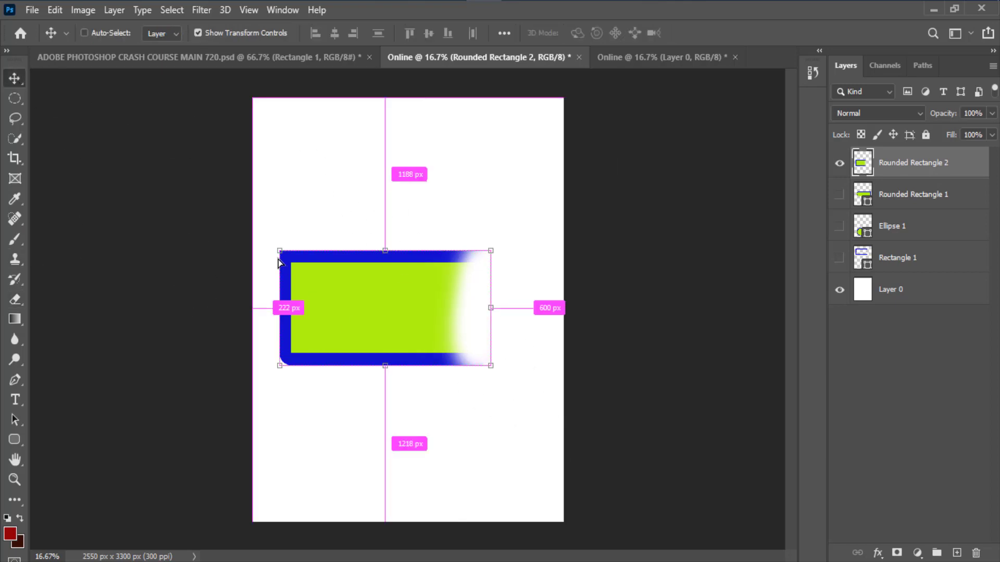
{"action": "key", "text": "ctrl+z"}
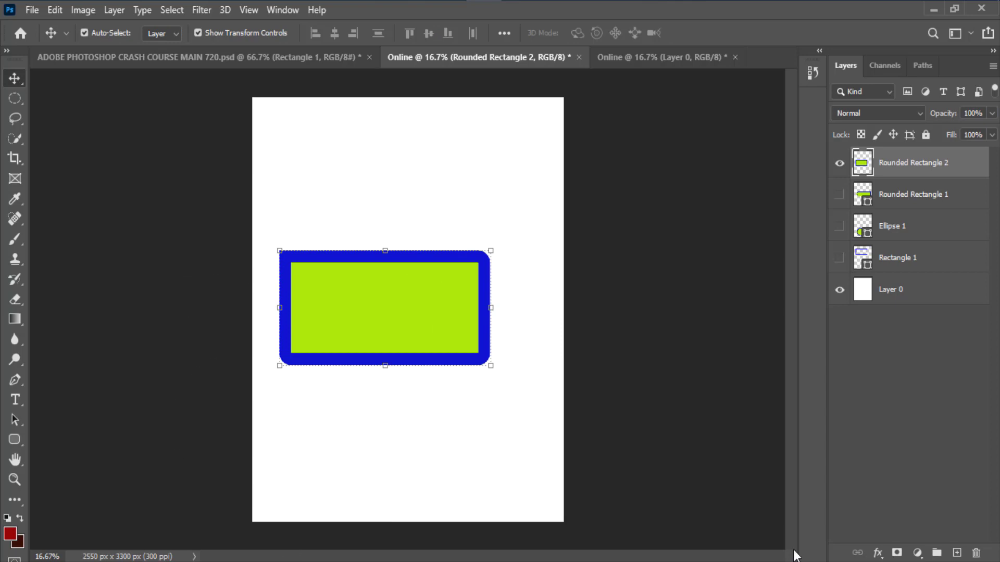
Paint a looping dark red line with the soft 100 px Brush, and paint over the rectangle with the size set to 3228 px.
{"action": "left_click_drag", "start_coordinate": [8, 242], "coordinate": [50, 243]}
{"action": "mouse_move", "coordinate": [297, 144]}
{"action": "left_mouse_down"}
{"action": "mouse_move", "coordinate": [318, 180]}
{"action": "mouse_move", "coordinate": [429, 183]}
{"action": "mouse_move", "coordinate": [305, 146]}
{"action": "mouse_move", "coordinate": [399, 139]}
{"action": "mouse_move", "coordinate": [335, 165]}
{"action": "mouse_move", "coordinate": [400, 133]}
{"action": "mouse_move", "coordinate": [454, 152]}
{"action": "mouse_move", "coordinate": [494, 149]}
{"action": "mouse_move", "coordinate": [516, 134]}
{"action": "mouse_move", "coordinate": [536, 176]}
{"action": "mouse_move", "coordinate": [519, 411]}
{"action": "mouse_move", "coordinate": [428, 424]}
{"action": "mouse_move", "coordinate": [359, 413]}
{"action": "mouse_move", "coordinate": [320, 369]}
{"action": "mouse_move", "coordinate": [388, 383]}
{"action": "mouse_move", "coordinate": [422, 304]}
{"action": "mouse_move", "coordinate": [422, 250]}
{"action": "mouse_move", "coordinate": [440, 213]}
{"action": "mouse_move", "coordinate": [476, 198]}
{"action": "mouse_move", "coordinate": [480, 235]}
{"action": "left_mouse_up"}
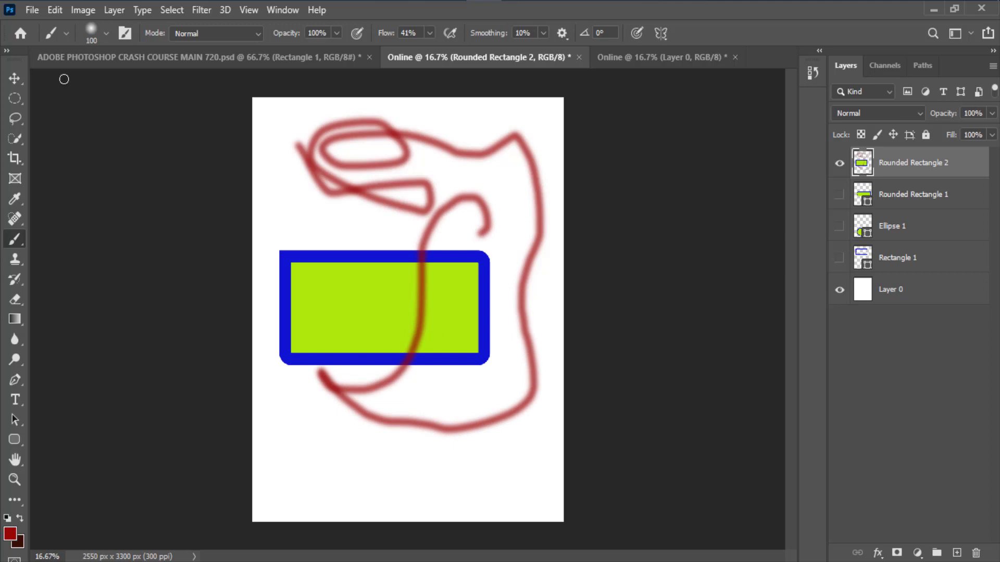
{"action": "left_click", "coordinate": [103, 32]}
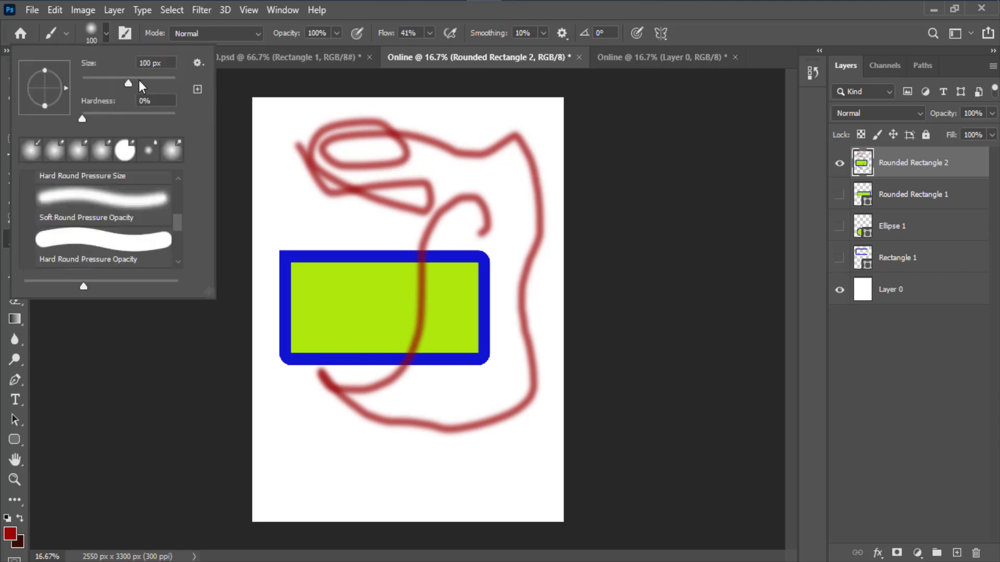
{"action": "left_click_drag", "start_coordinate": [160, 84], "coordinate": [172, 85]}
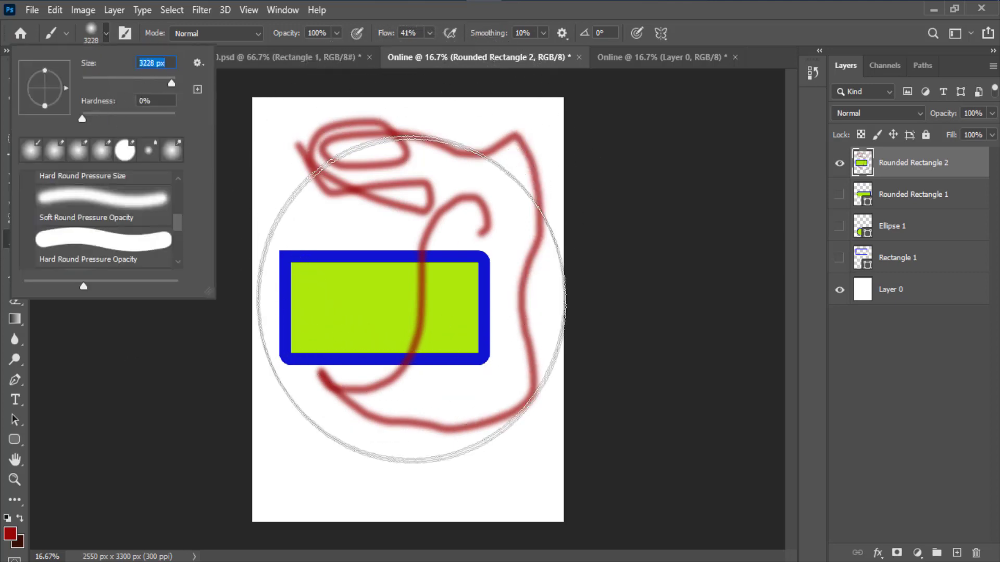
{"action": "left_click", "coordinate": [440, 289]}
{"action": "left_click_drag", "start_coordinate": [480, 368], "coordinate": [475, 357]}
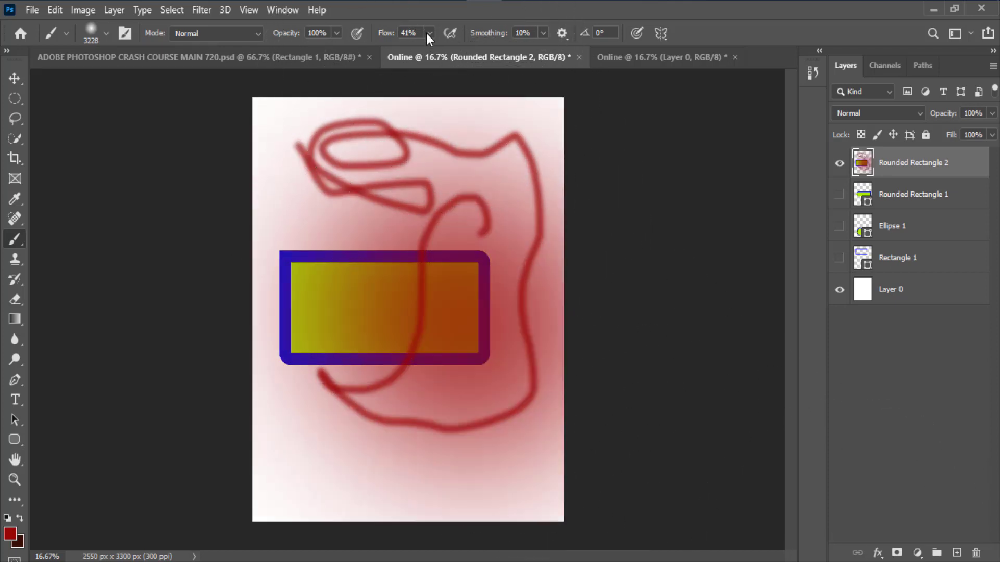
Set the brush flow to 100% and paint soft dark red over the canvas's upper-right area.
{"action": "left_click", "coordinate": [428, 34]}
{"action": "left_click_drag", "start_coordinate": [428, 52], "coordinate": [495, 55]}
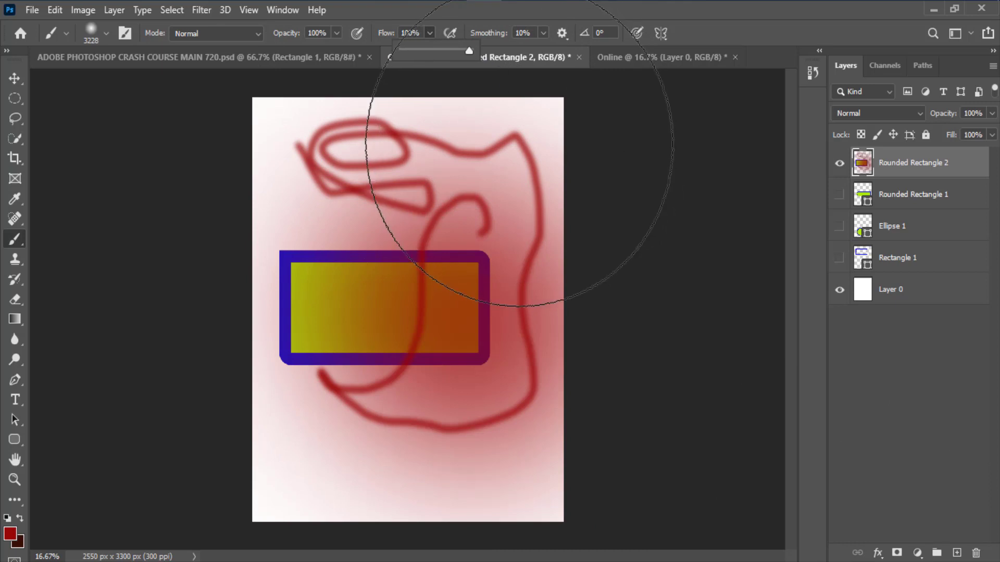
{"action": "left_click", "coordinate": [517, 152]}
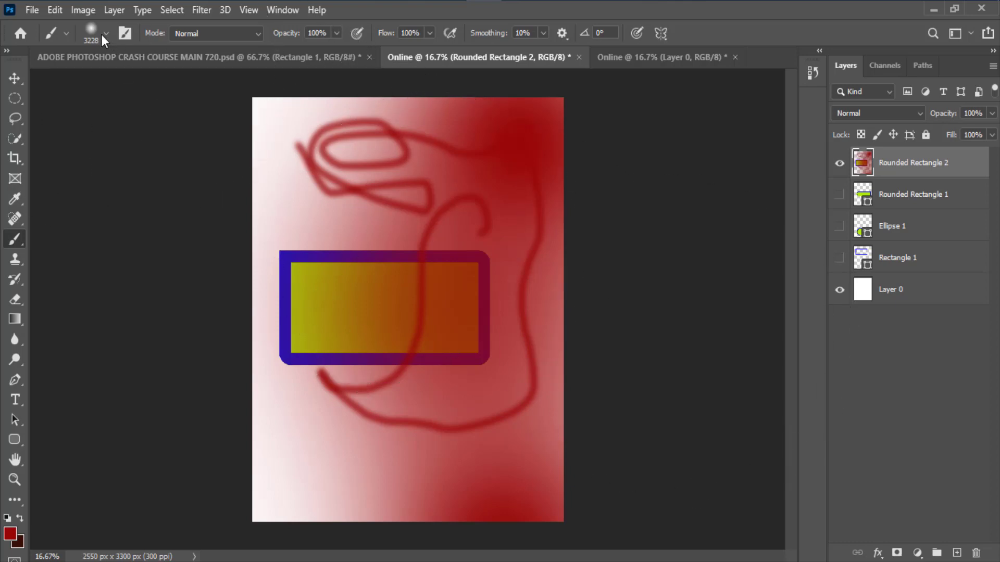
Undo all the soft 3228 px brush strokes, keeping the looping dark red line.
{"action": "key", "text": "ctrl+z"}
{"action": "key", "text": "ctrl+z"}
{"action": "key", "text": "ctrl+z"}
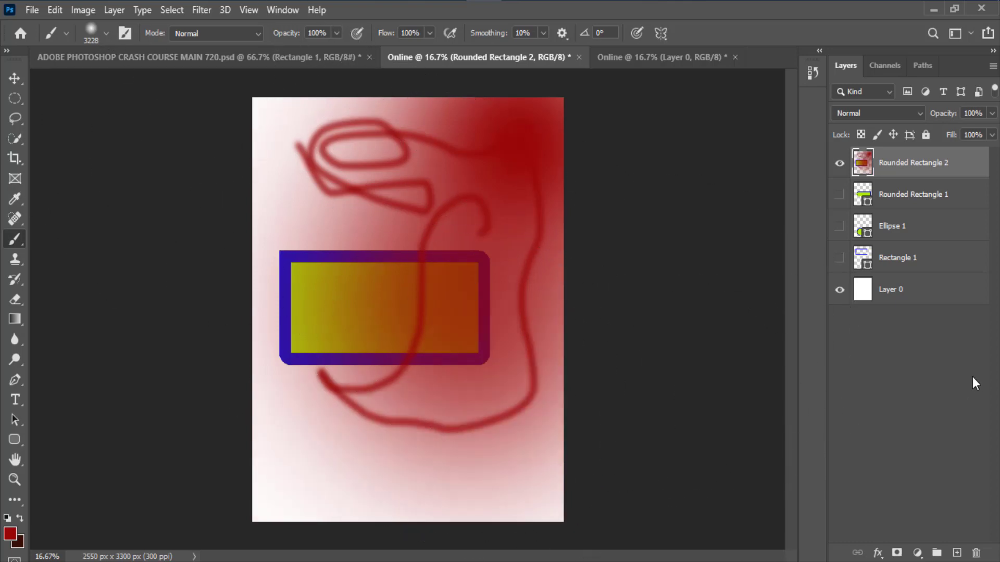
{"action": "key", "text": "ctrl+z"}
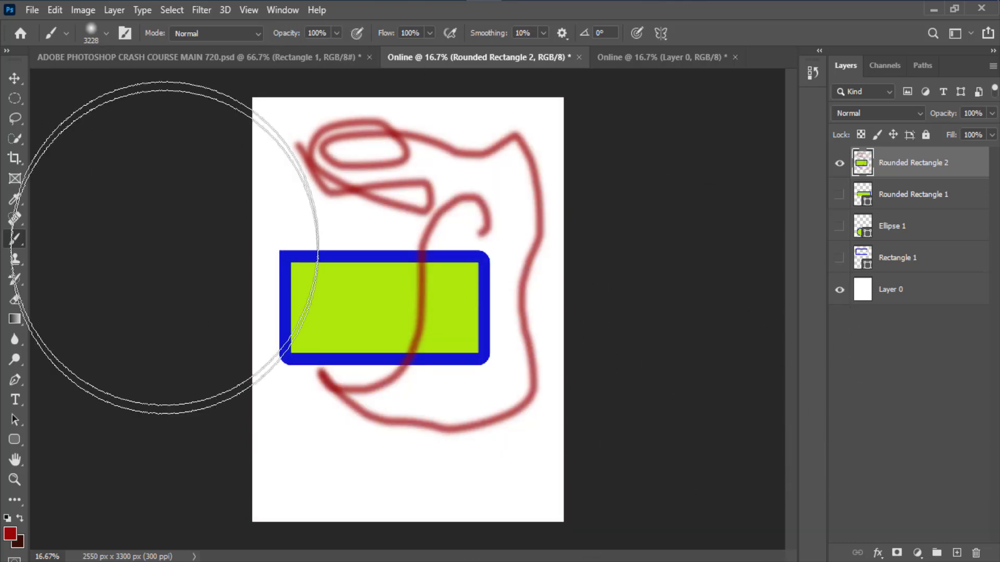
Choose the KYLE Bonus Chunky Charcoal brush from Dry Media Brushes and dab it once below the rectangle.
{"action": "left_click", "coordinate": [107, 34]}
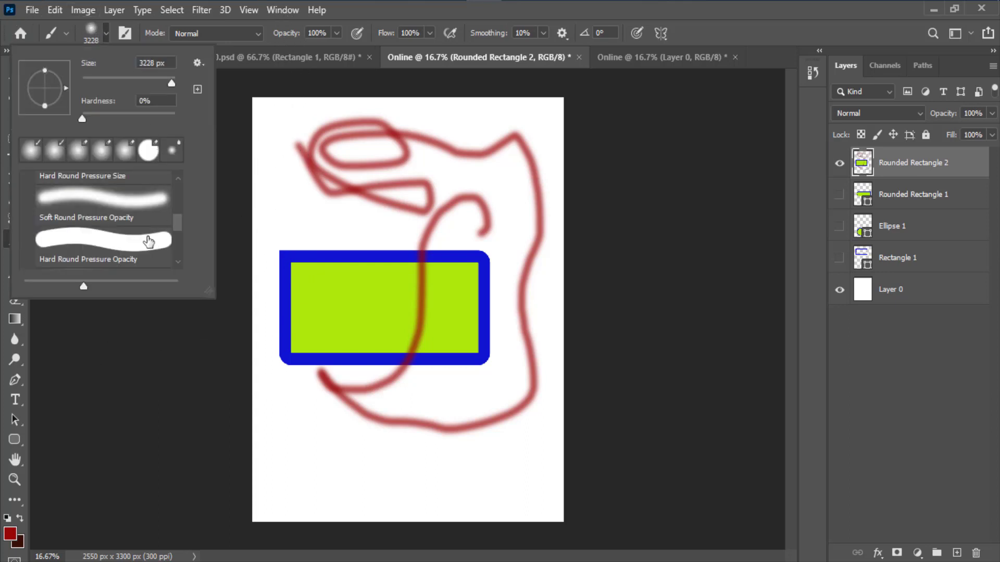
{"action": "scroll", "coordinate": [174, 195], "scroll_direction": "down", "scroll_amount": 5}
{"action": "scroll", "coordinate": [174, 195], "scroll_direction": "down", "scroll_amount": 1}
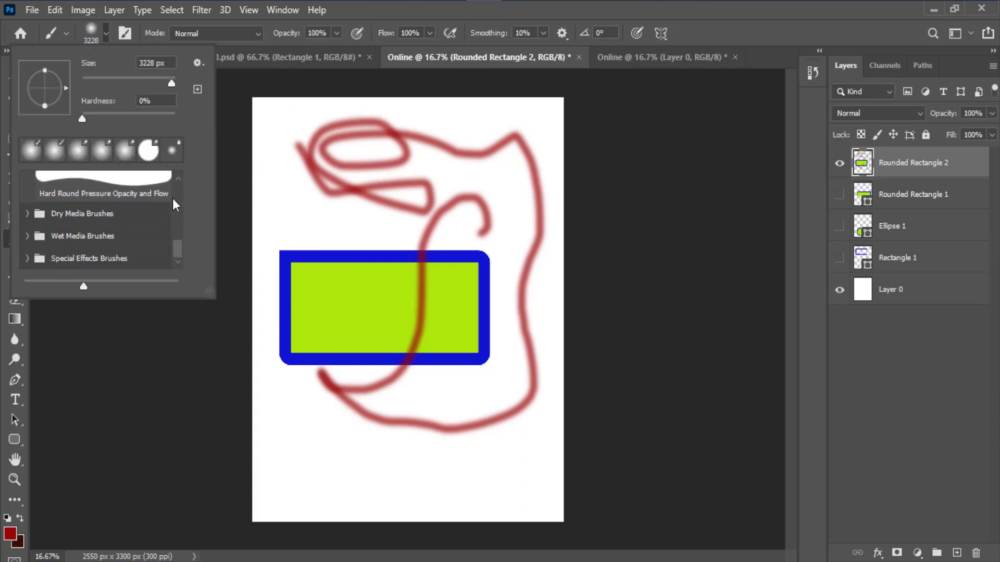
{"action": "left_click", "coordinate": [28, 219]}
{"action": "scroll", "coordinate": [112, 236], "scroll_direction": "down", "scroll_amount": 3}
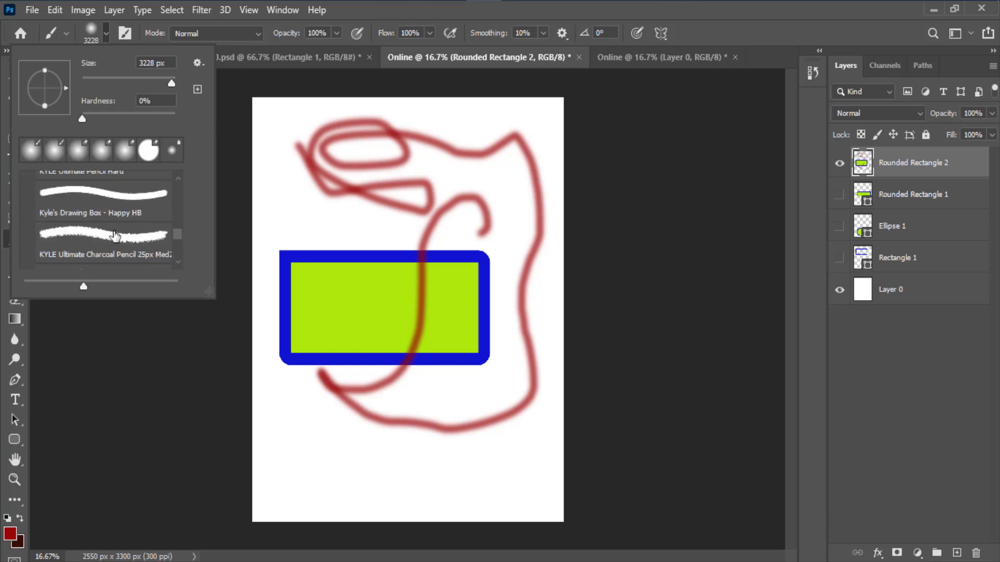
{"action": "left_click", "coordinate": [102, 211]}
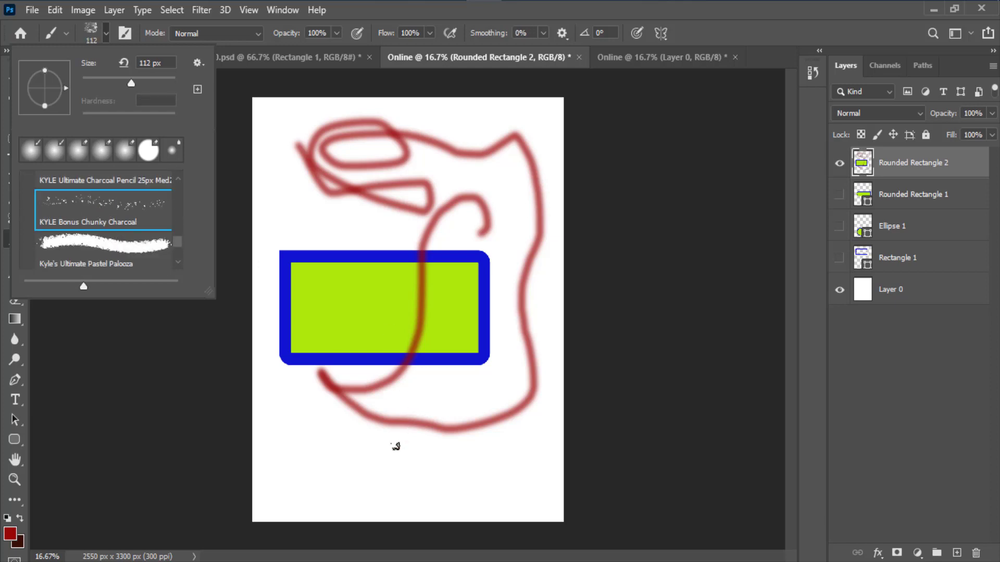
{"action": "left_click", "coordinate": [363, 460]}
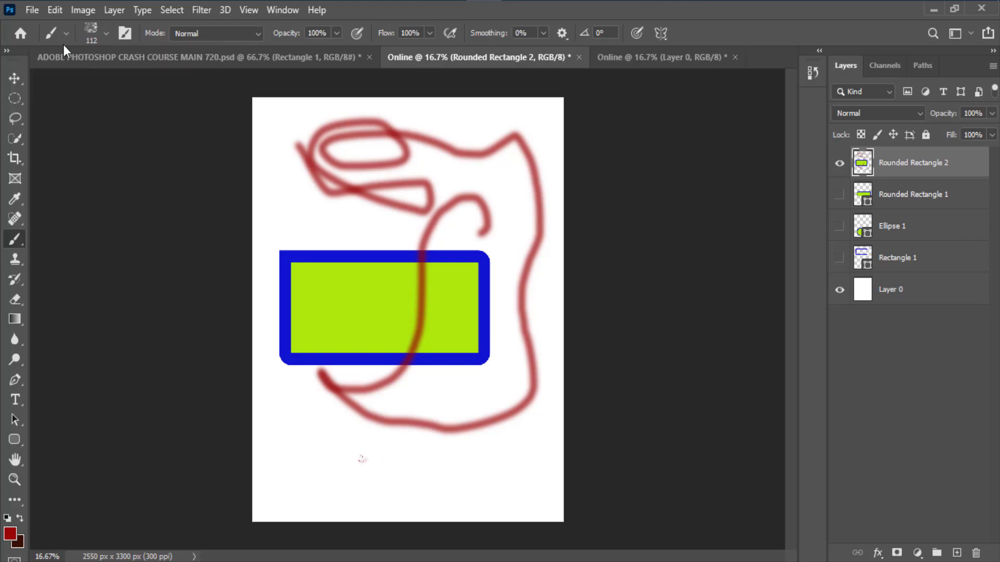
Enlarge the charcoal brush to 3228 px and stamp dark red splatters across the rectangle and the canvas.
{"action": "left_click", "coordinate": [107, 34]}
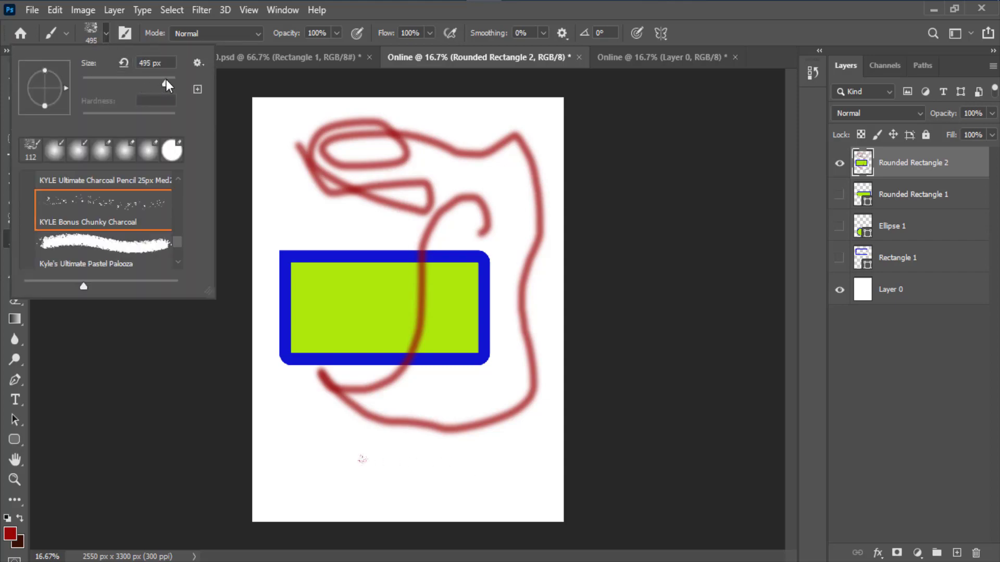
{"action": "left_click_drag", "start_coordinate": [163, 79], "coordinate": [171, 76]}
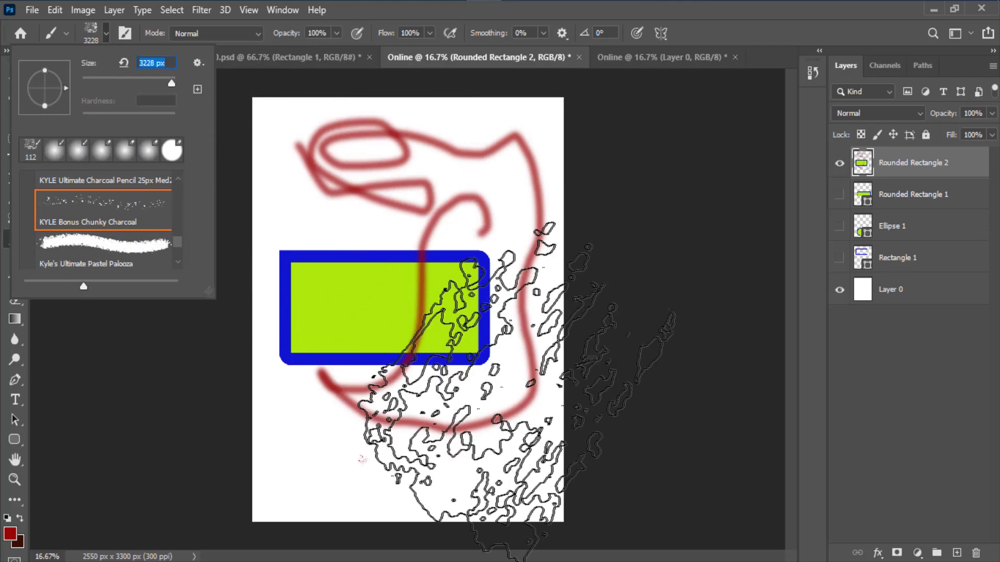
{"action": "left_click", "coordinate": [495, 448]}
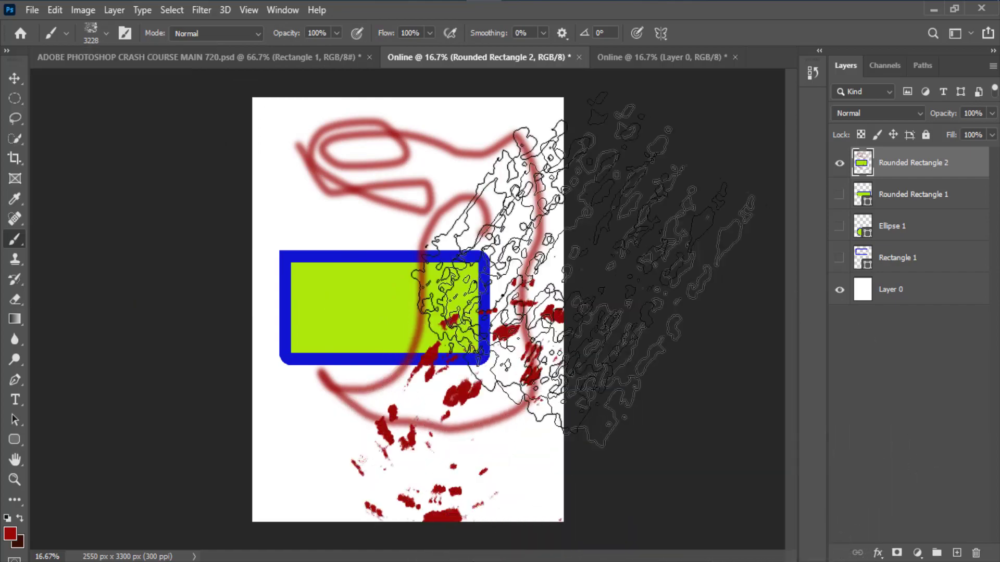
{"action": "left_click", "coordinate": [500, 208]}
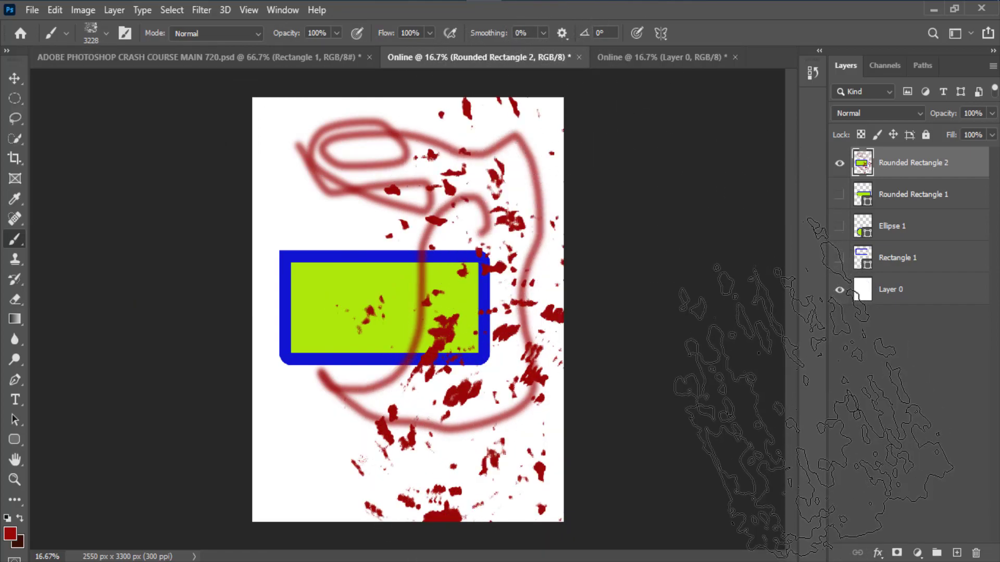
{"action": "left_click", "coordinate": [784, 390]}
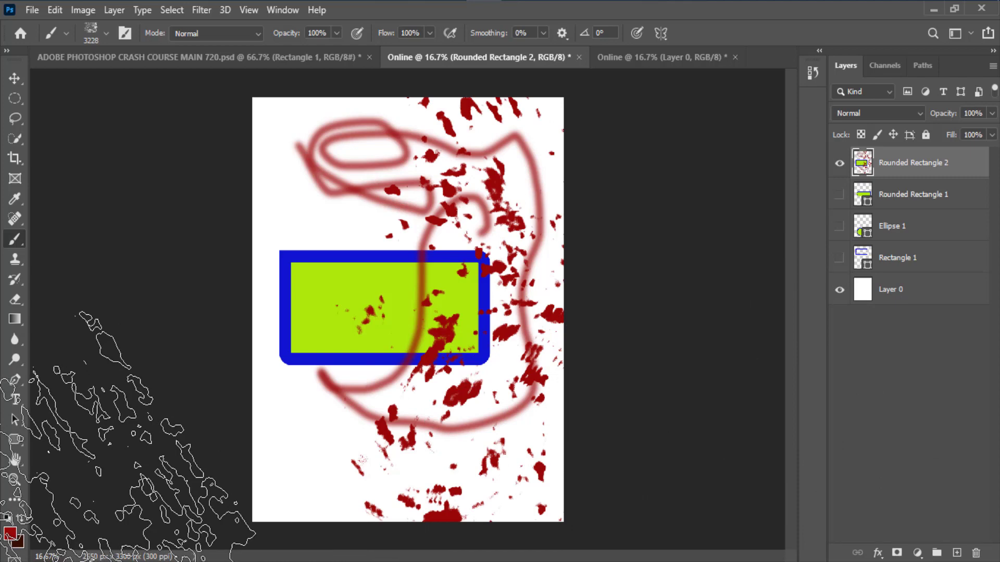
{"action": "left_click", "coordinate": [359, 427]}
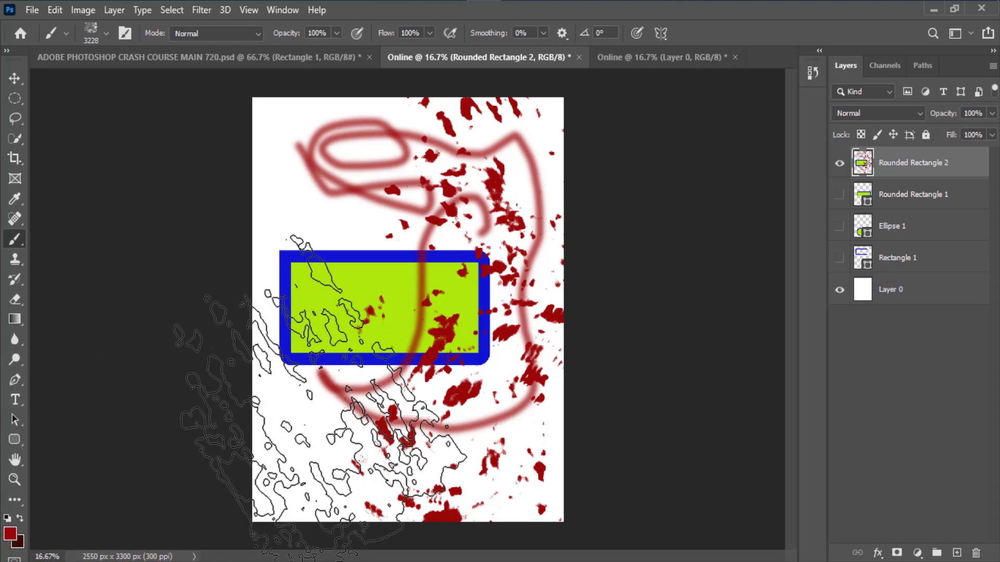
{"action": "left_click", "coordinate": [711, 306]}
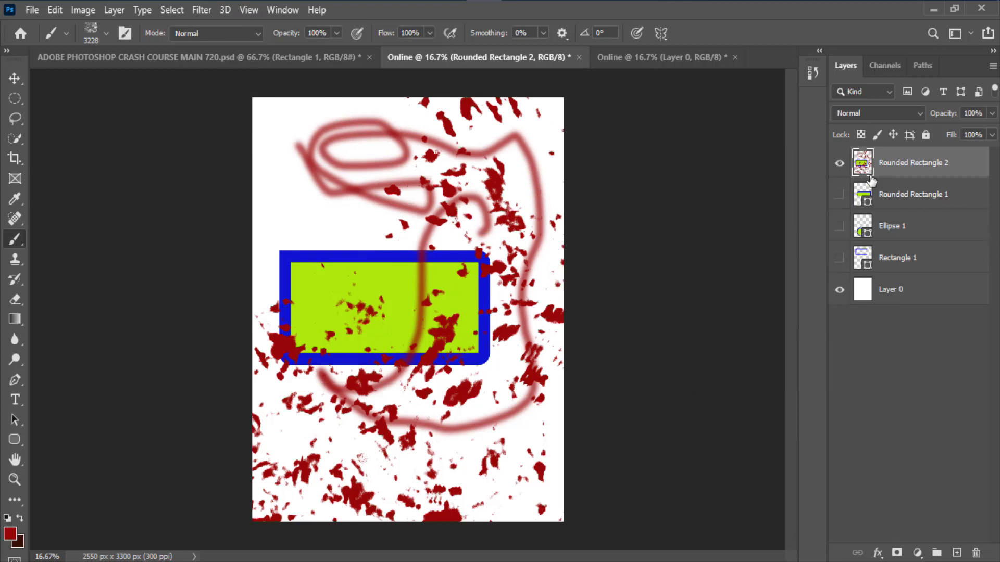
Add a new layer above Rounded Rectangle 2, hide that rectangle layer, and paint dark red charcoal splatters on the new layer.
{"action": "left_click", "coordinate": [840, 164]}
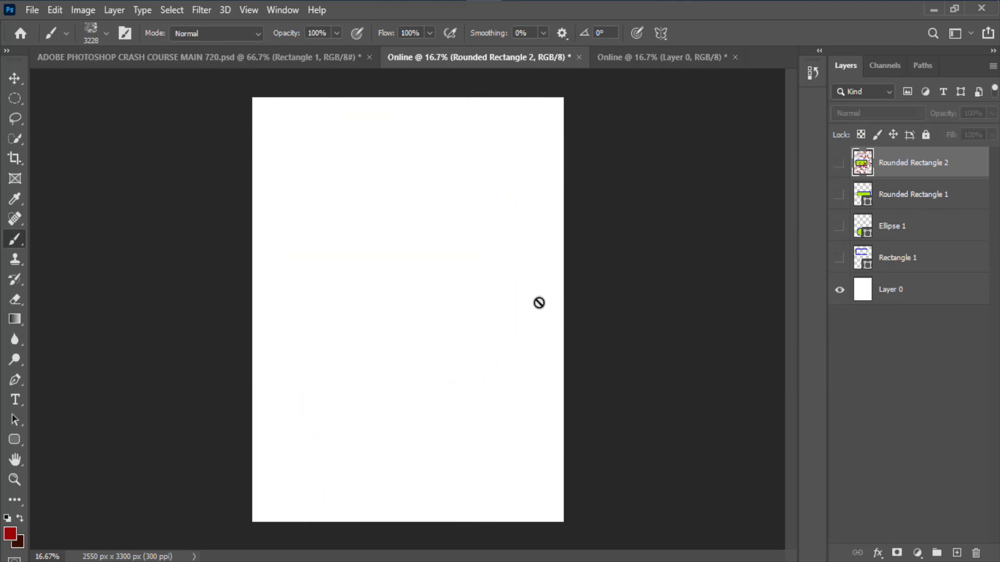
{"action": "left_click", "coordinate": [840, 164]}
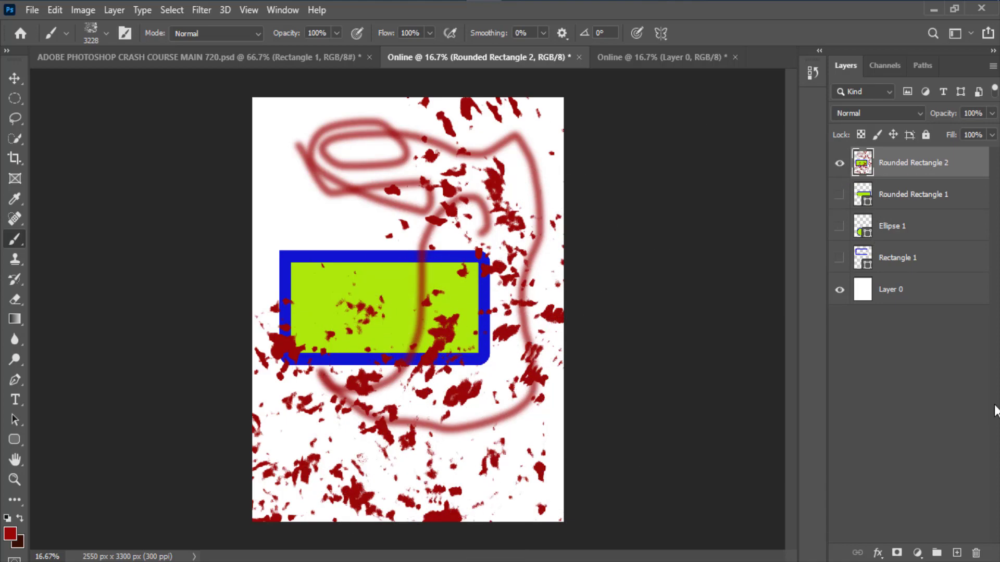
{"action": "left_click", "coordinate": [956, 552]}
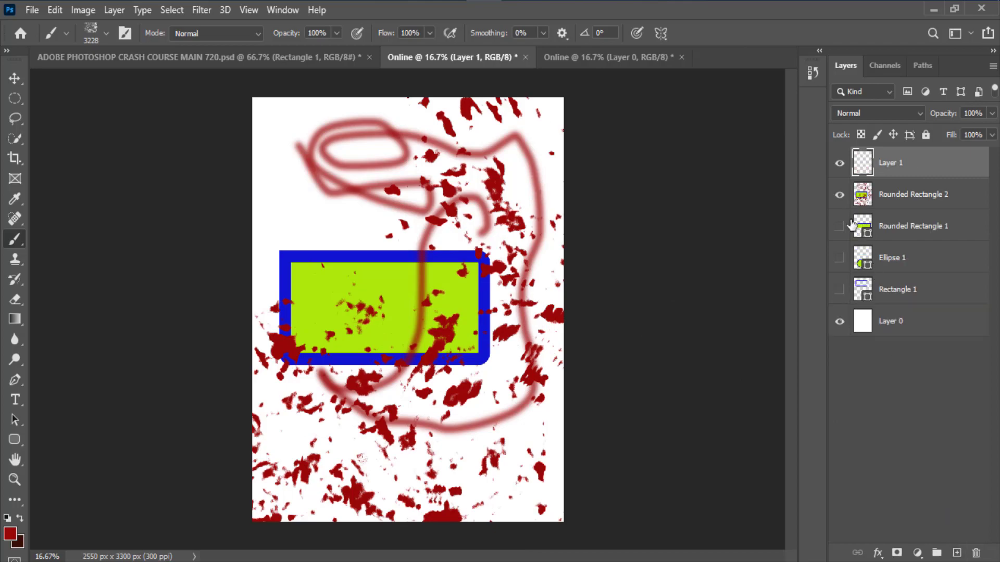
{"action": "left_click", "coordinate": [840, 196]}
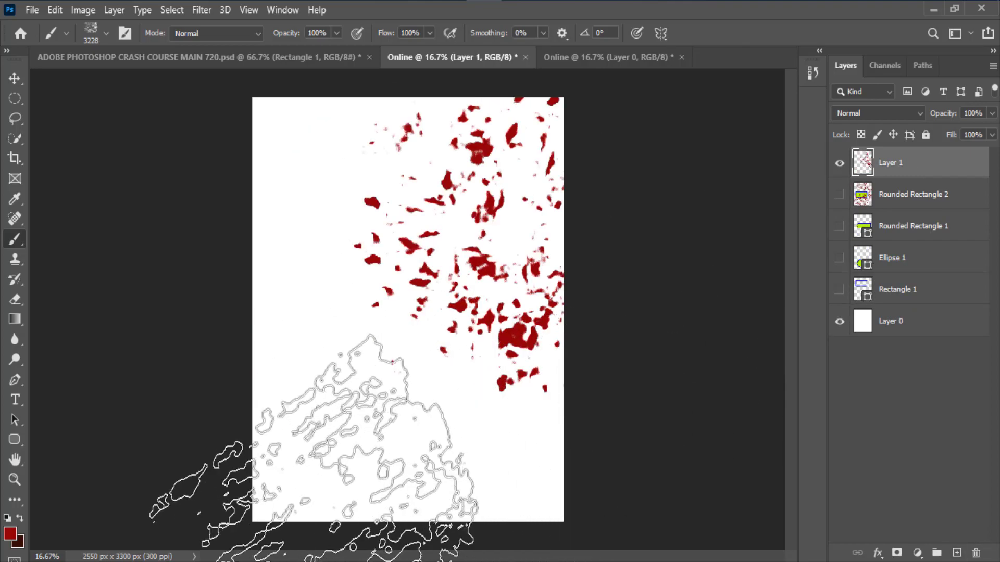
{"action": "left_click", "coordinate": [333, 481]}
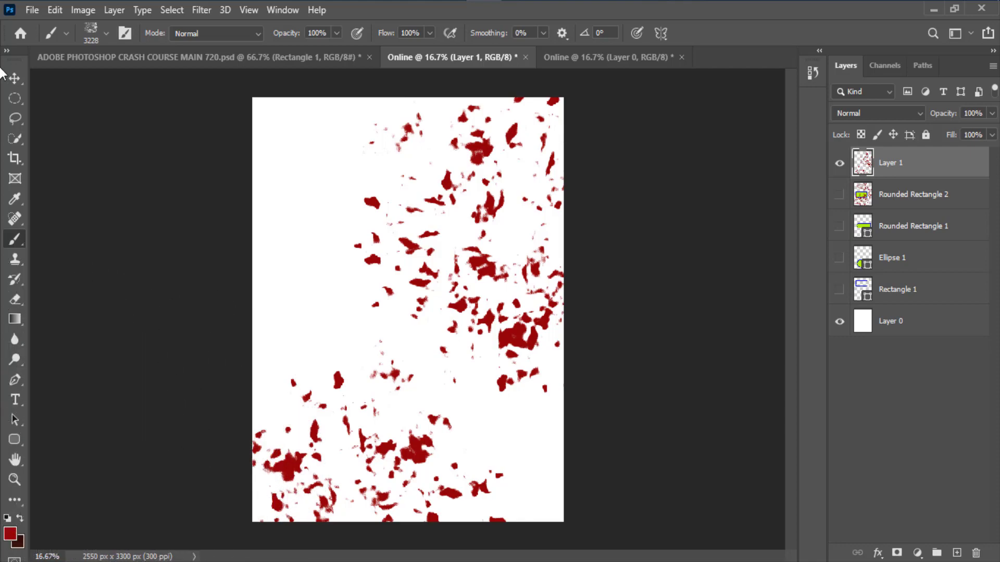
Switch to the Zoom tool, magnify the canvas to 33.3% and zoom back out to 16.7%.
{"action": "key", "text": "v"}
{"action": "left_click", "coordinate": [14, 480]}
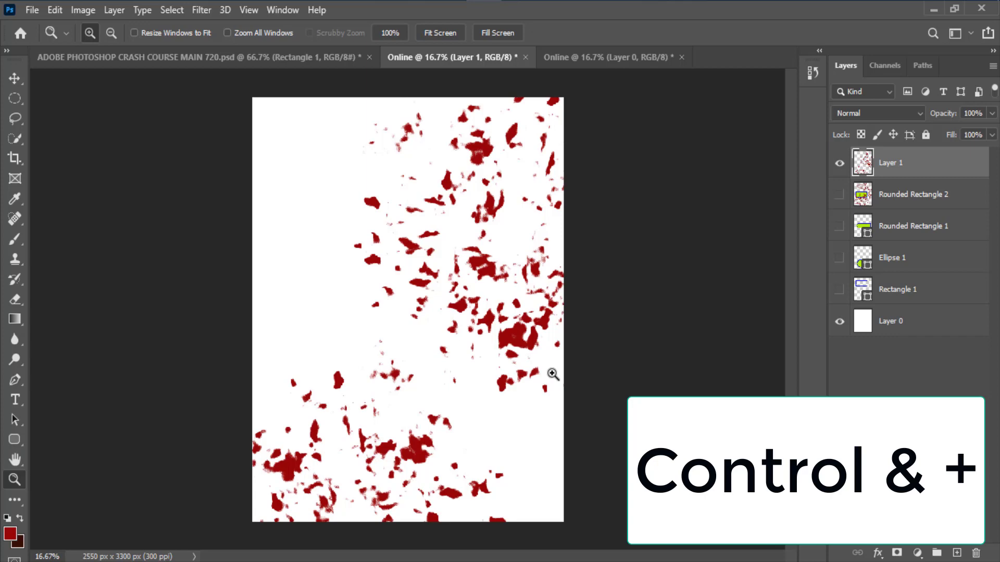
{"action": "key", "text": "ctrl+plus"}
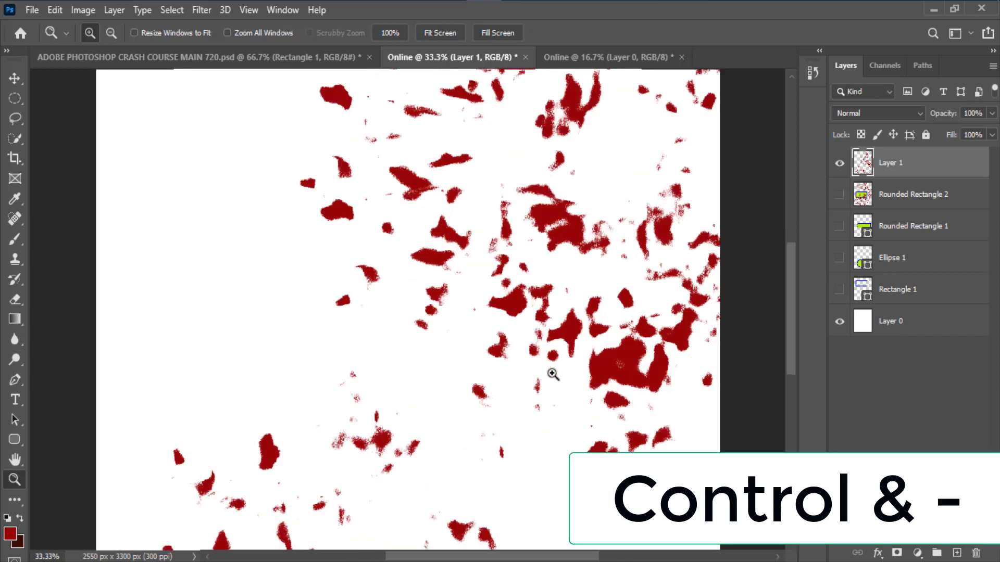
{"action": "key", "text": "ctrl+minus"}
{"action": "key", "text": "ctrl+minus"}
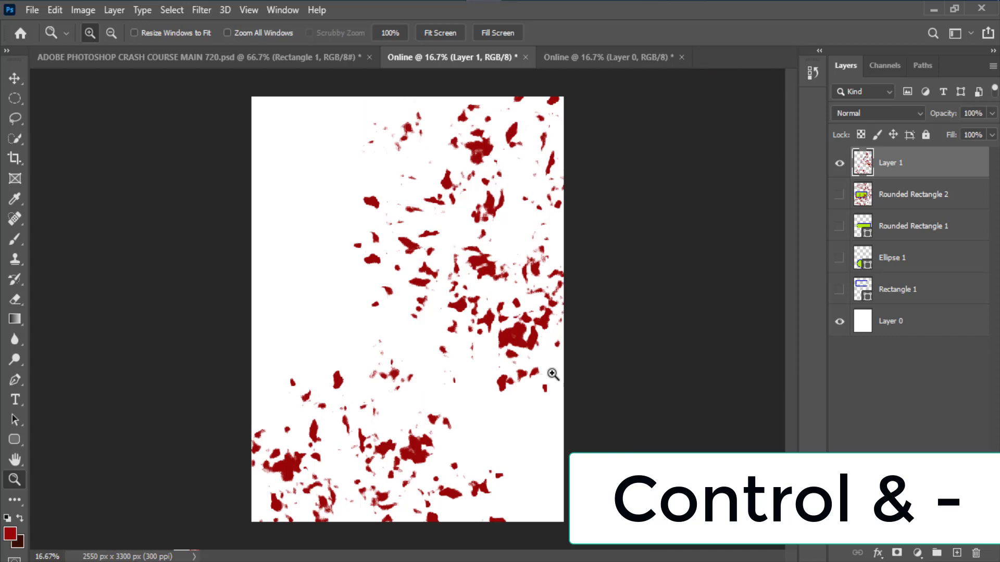
Zoom the red splatter canvas in and out with the Zoom tool, finishing at 50% magnification.
{"action": "left_click", "coordinate": [308, 259]}
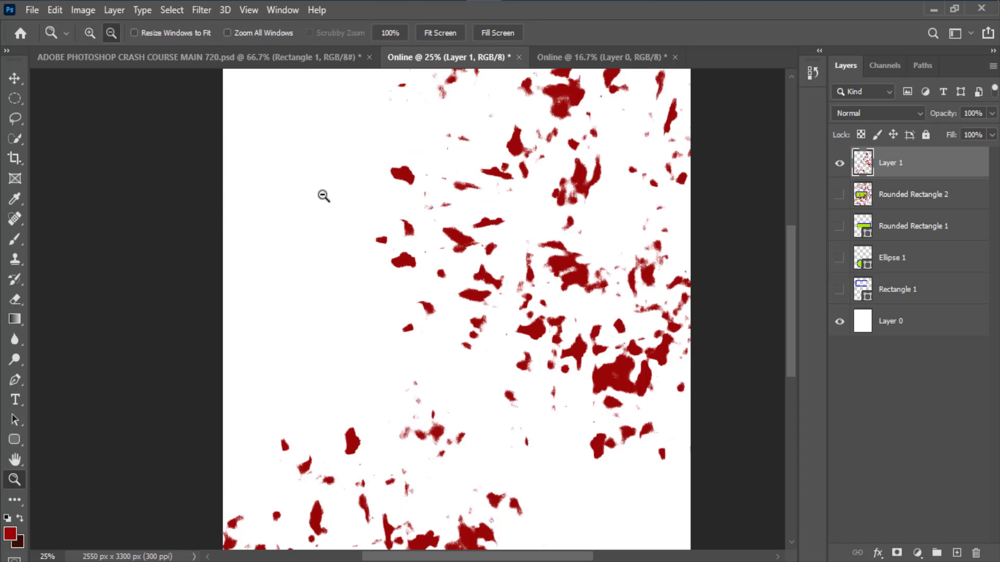
{"action": "left_click", "coordinate": [323, 195]}
{"action": "left_click", "coordinate": [89, 33]}
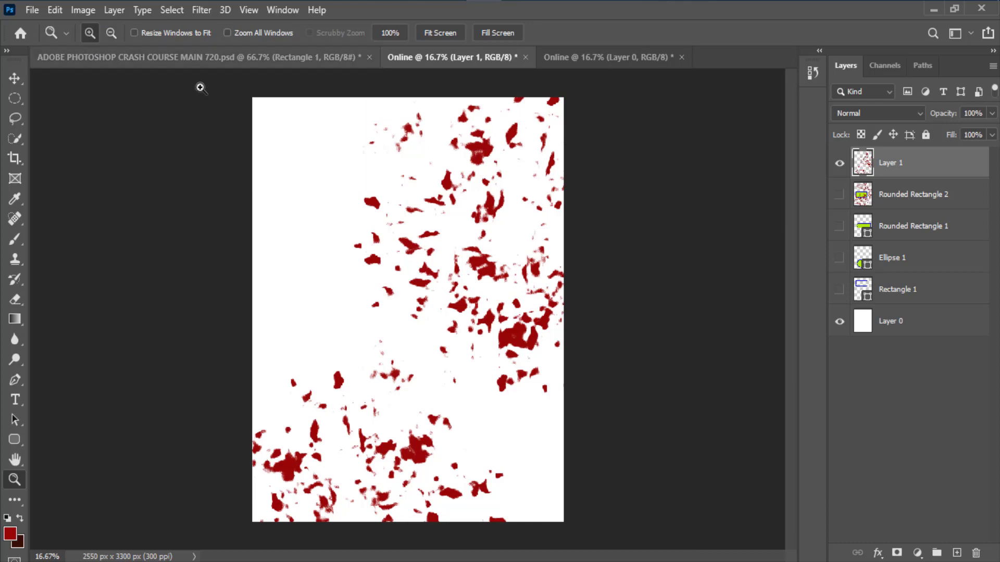
{"action": "left_click", "coordinate": [364, 244]}
{"action": "left_click", "coordinate": [366, 243]}
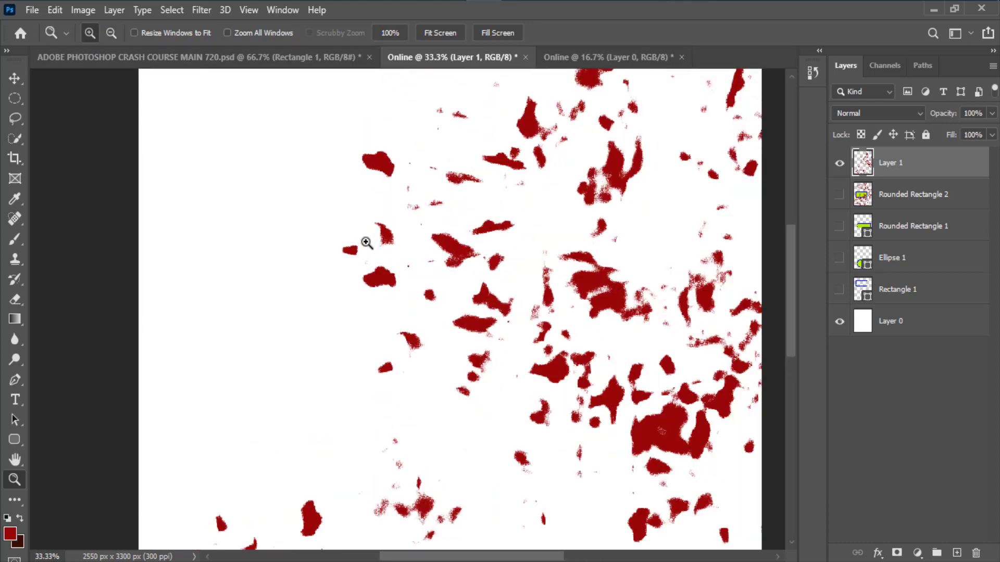
{"action": "left_click", "coordinate": [367, 243]}
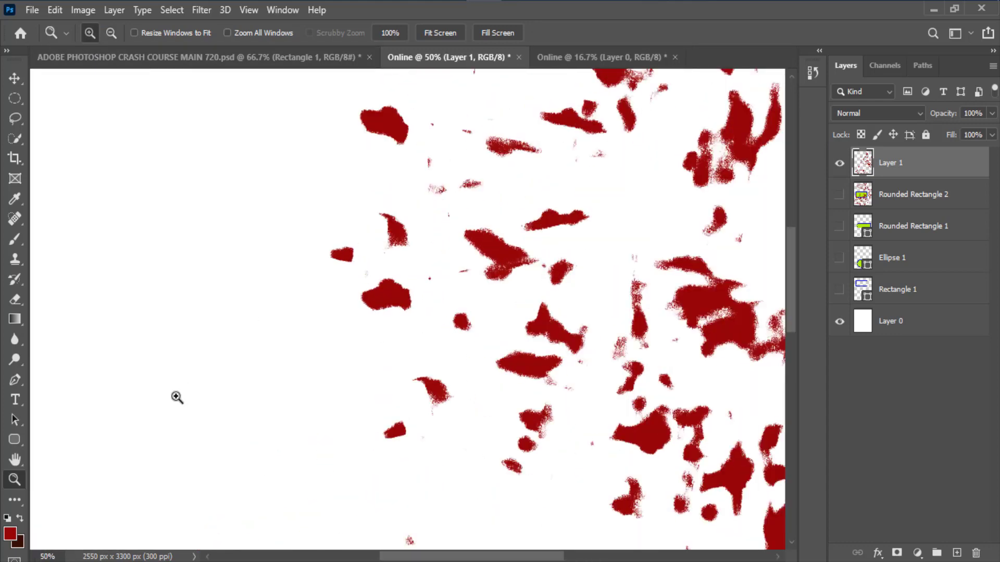
Pan across the enlarged splatter canvas using the Hand tool, including a pan while the Move tool is selected.
{"action": "left_click", "coordinate": [14, 461]}
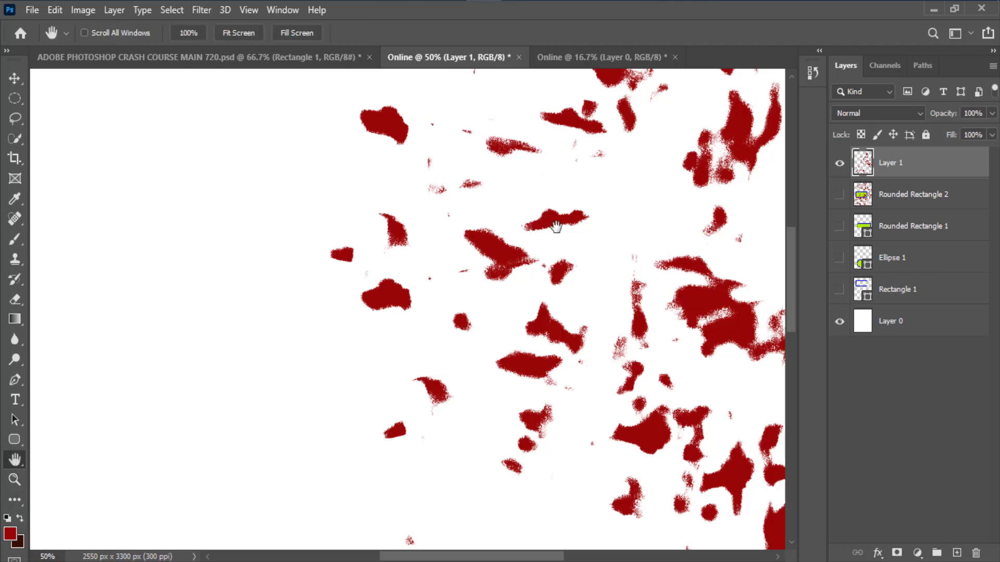
{"action": "left_click_drag", "start_coordinate": [545, 230], "coordinate": [543, 194]}
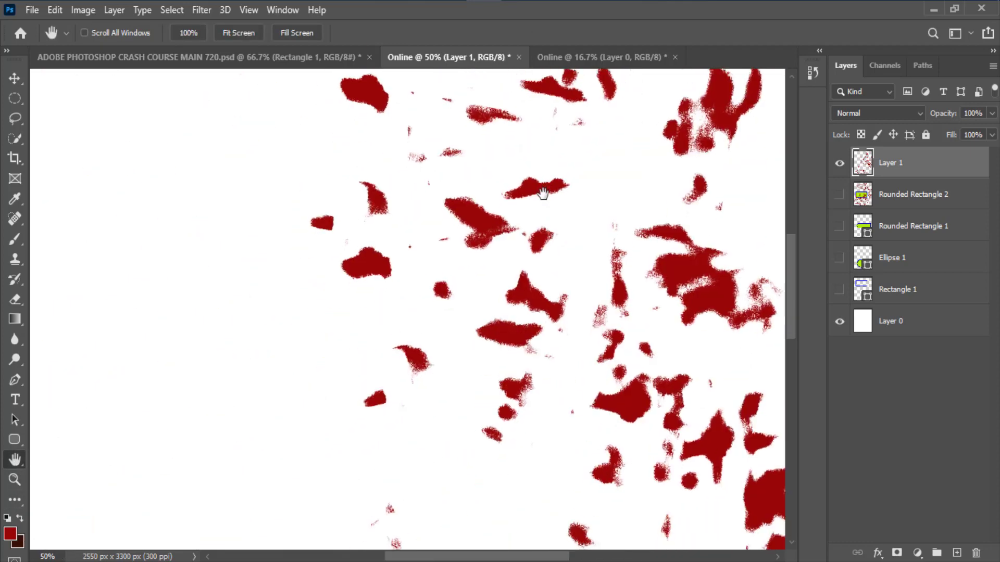
{"action": "left_click", "coordinate": [13, 78]}
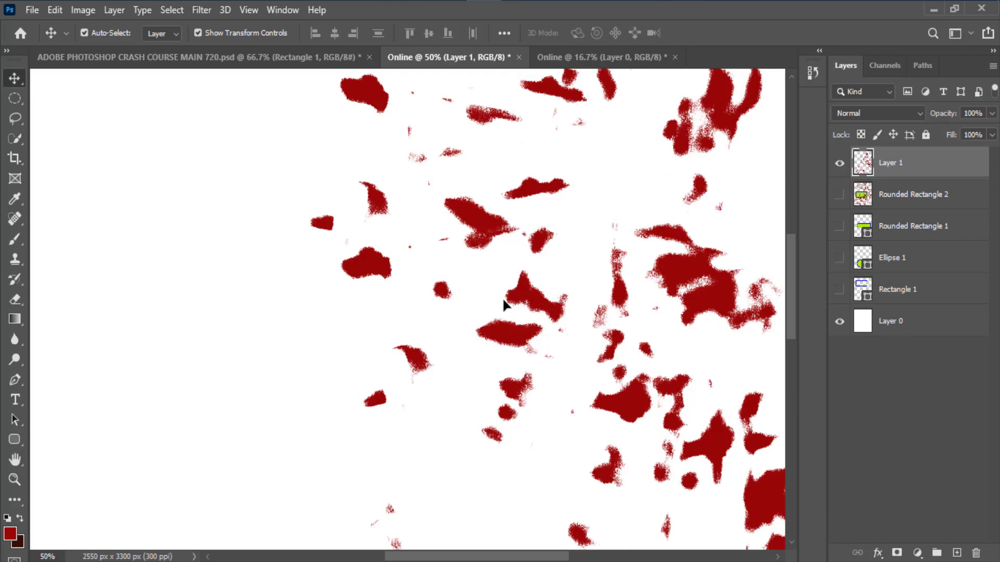
{"action": "left_click_drag", "start_coordinate": [503, 299], "coordinate": [451, 317]}
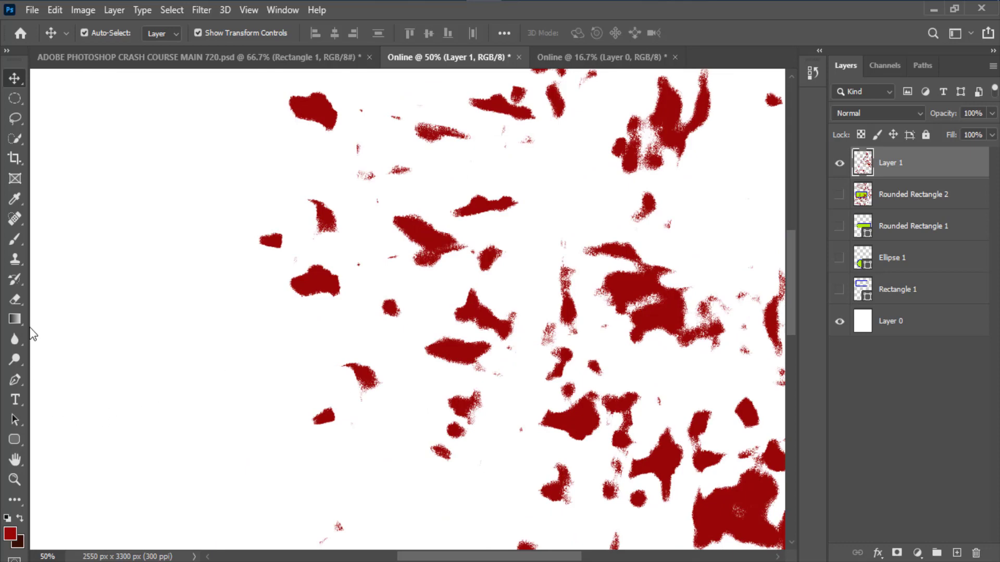
Select the History Brush tool and zoom the splatter canvas out to 16.67%.
{"action": "left_click", "coordinate": [15, 280]}
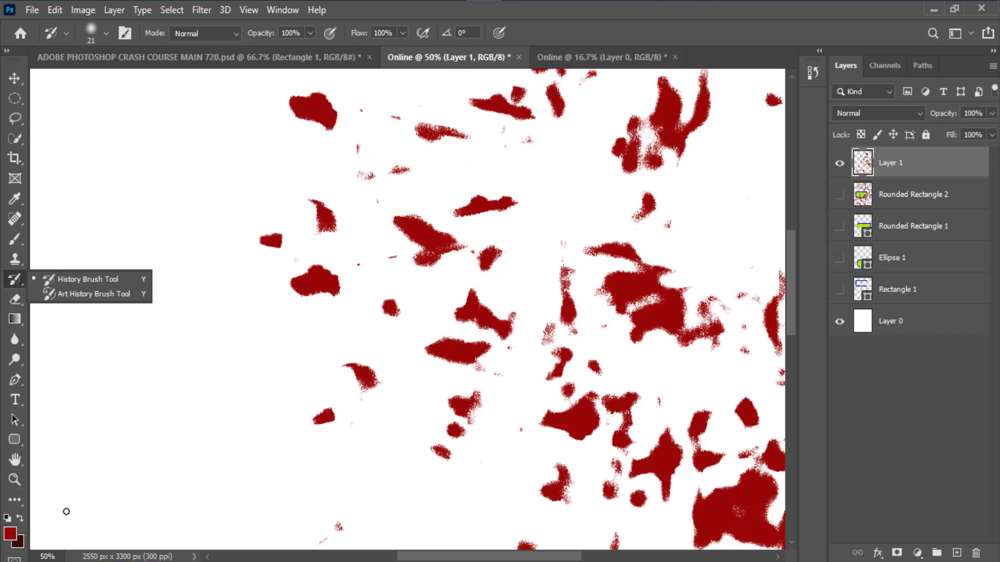
{"action": "key", "text": "ctrl+minus"}
{"action": "key", "text": "ctrl+minus"}
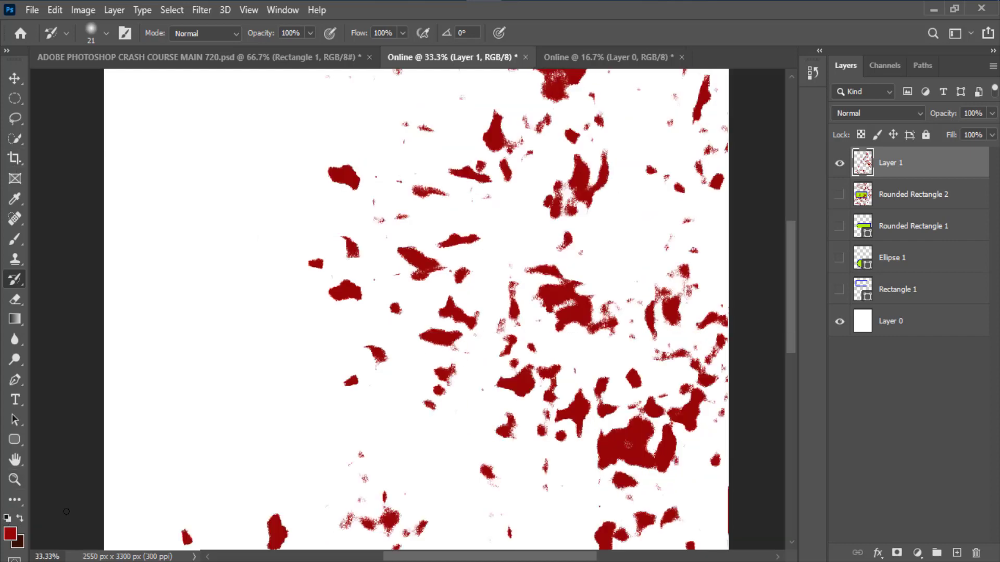
{"action": "key", "text": "ctrl+minus"}
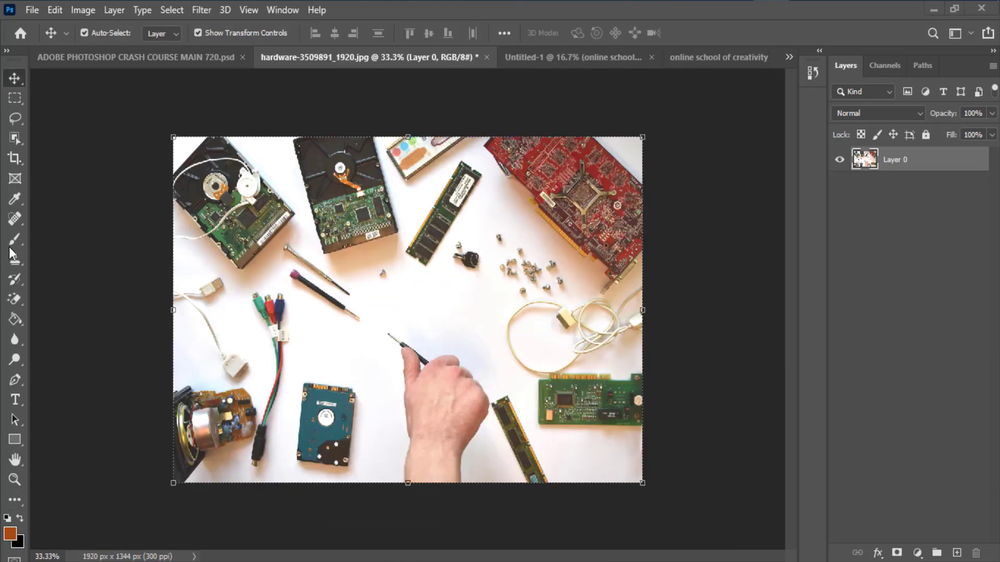
Select the teal hard drive in the hardware photo with the Object Selection tool and copy it to a new layer.
{"action": "left_click", "coordinate": [11, 139]}
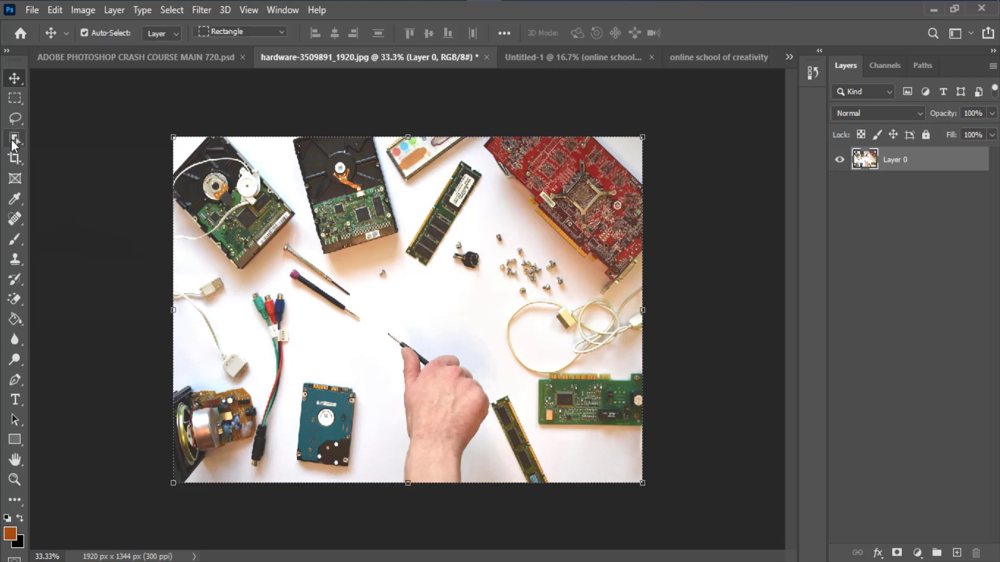
{"action": "left_click", "coordinate": [70, 138]}
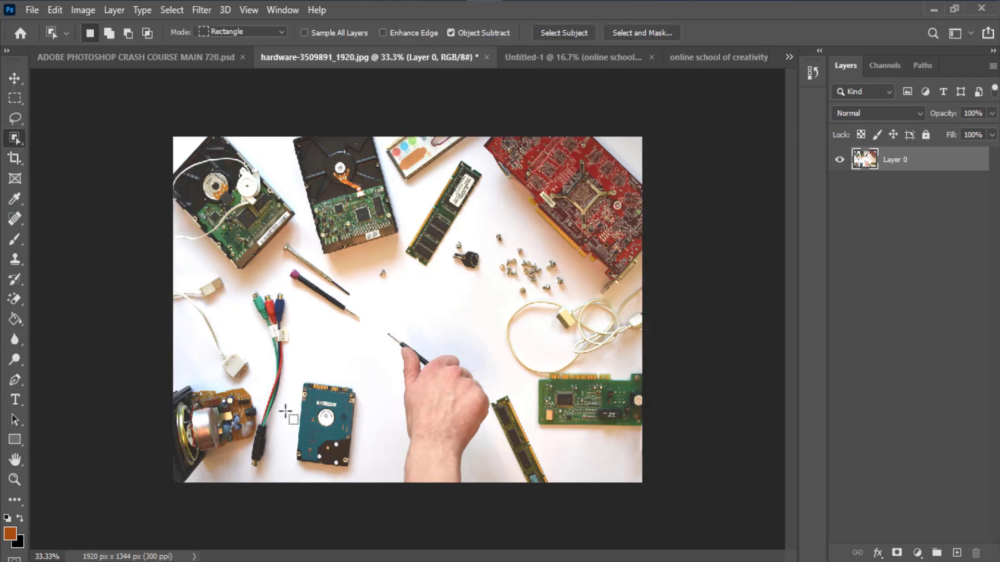
{"action": "left_click_drag", "start_coordinate": [296, 372], "coordinate": [423, 465]}
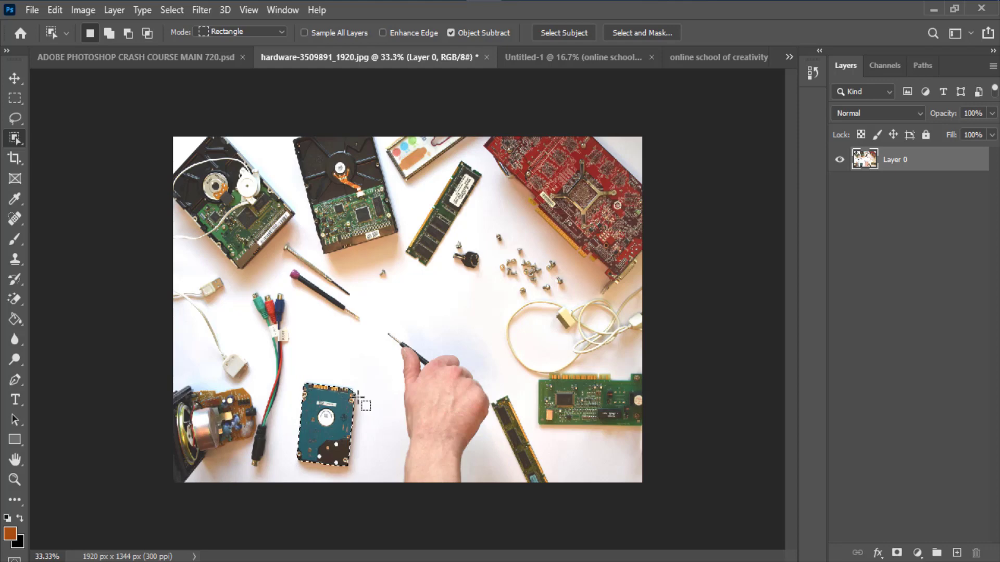
{"action": "key", "text": "ctrl+j"}
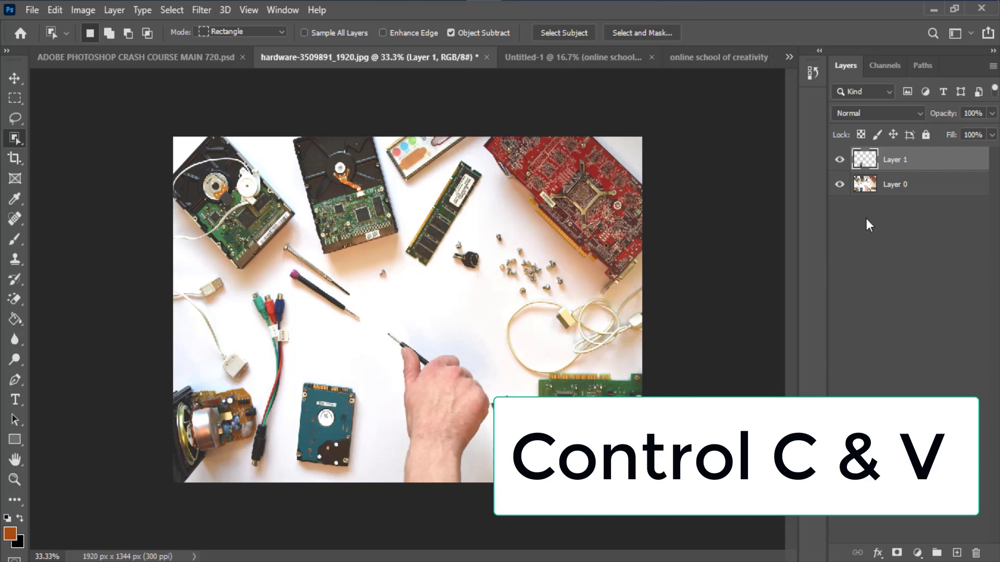
Hide Layer 0 and move the hard drive copy on Layer 1 up to just above the canvas's middle.
{"action": "left_click", "coordinate": [840, 185]}
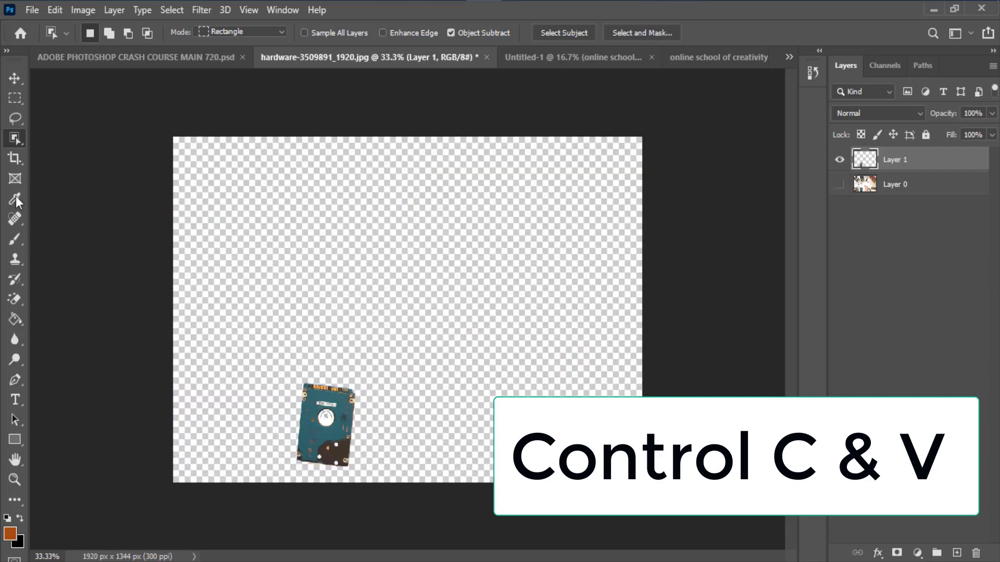
{"action": "left_click", "coordinate": [15, 78]}
{"action": "left_click_drag", "start_coordinate": [330, 431], "coordinate": [345, 280]}
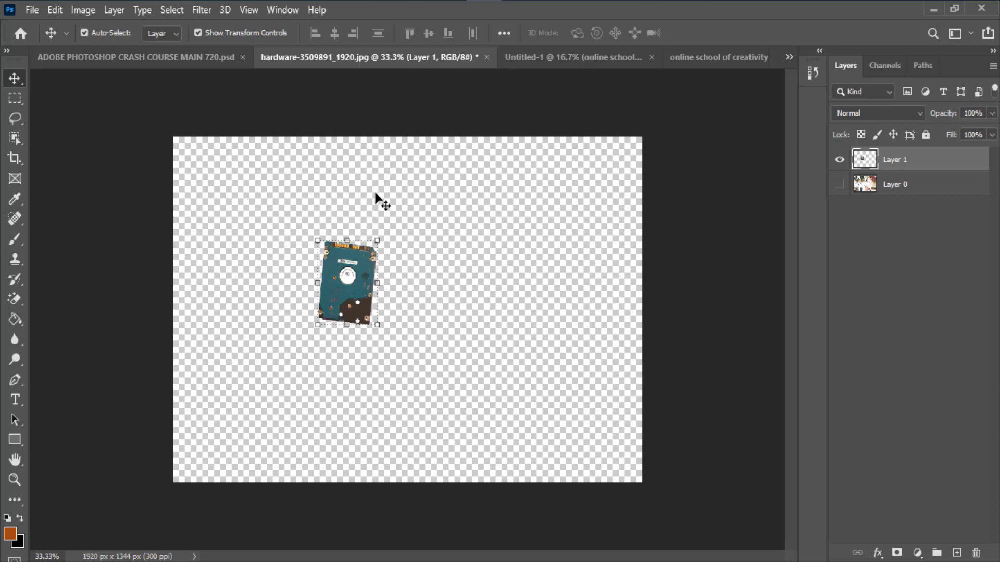
{"action": "left_click", "coordinate": [18, 142]}
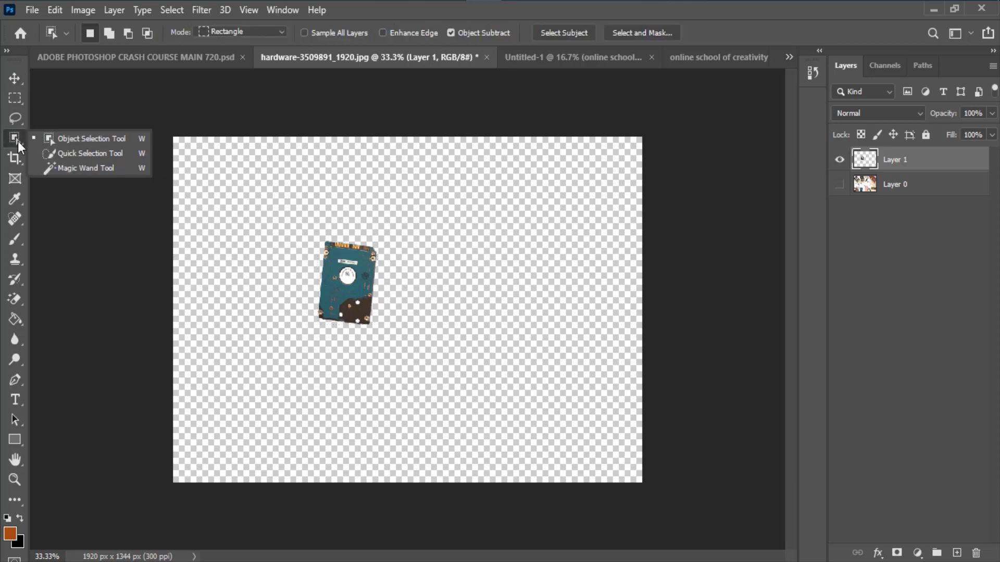
{"action": "left_click", "coordinate": [53, 136]}
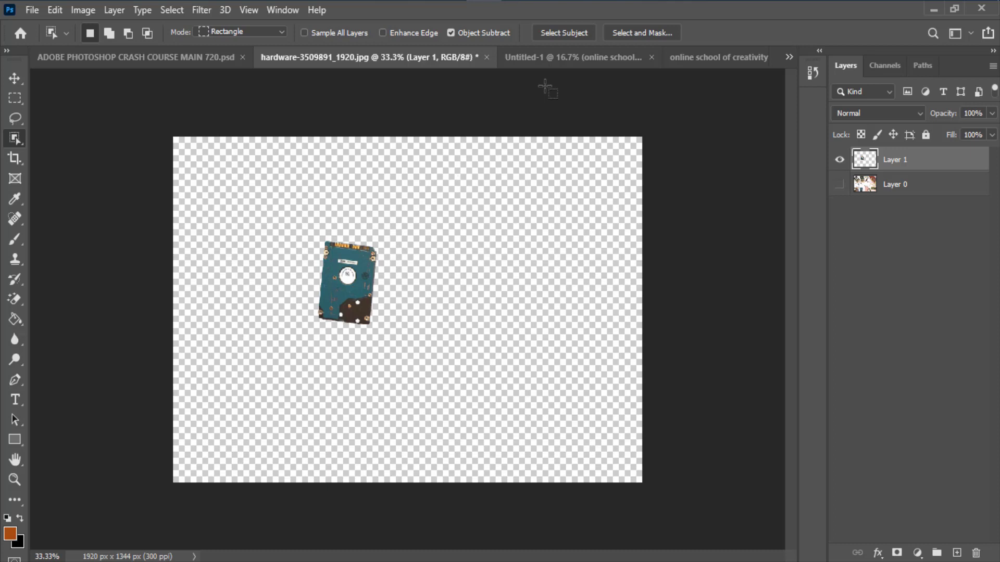
In the online school of creativity logo 1.png document, erase the orange background on the Rectangle 1 layer with the Magic Eraser.
{"action": "left_click", "coordinate": [547, 58]}
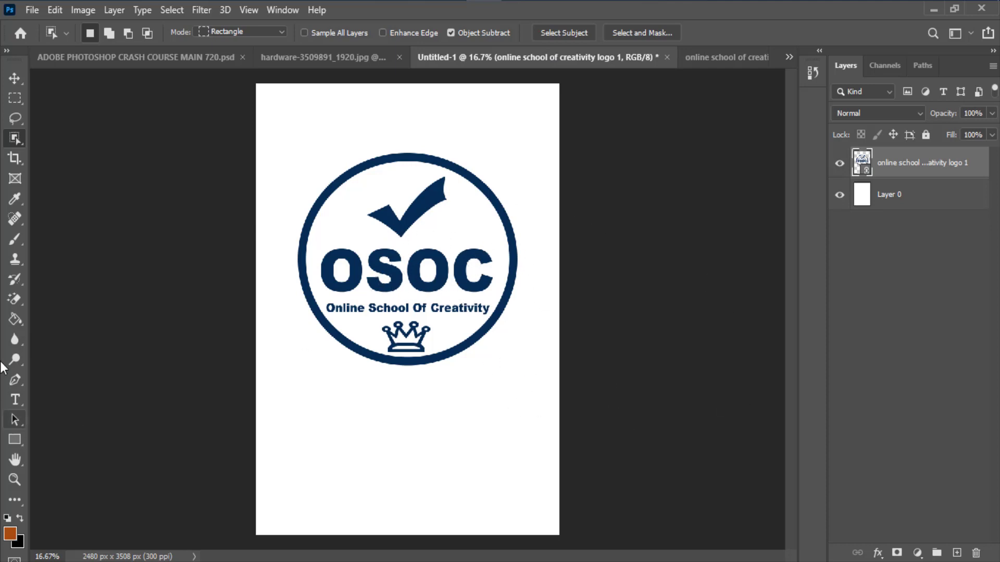
{"action": "left_click", "coordinate": [14, 300]}
{"action": "right_click", "coordinate": [13, 302]}
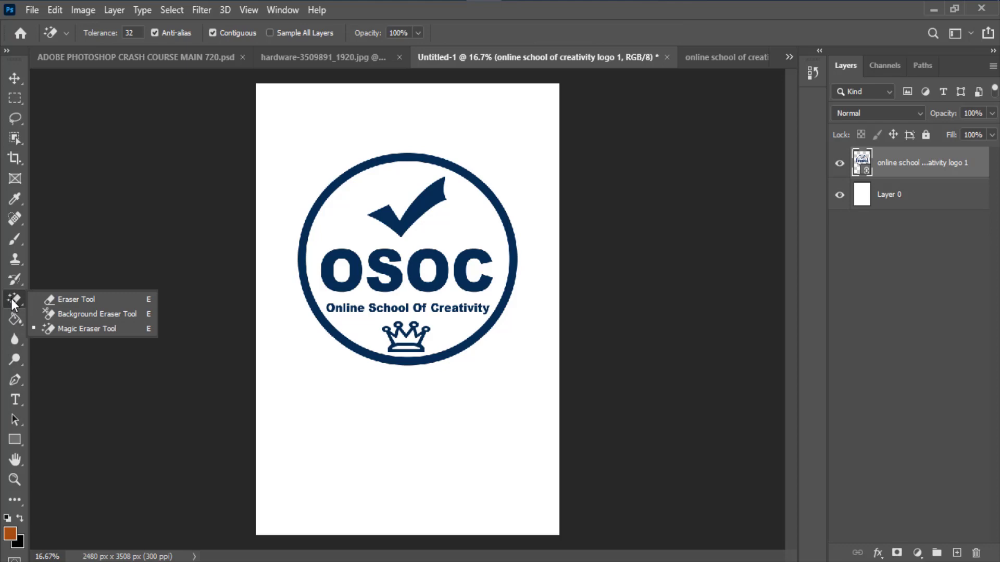
{"action": "left_click", "coordinate": [48, 329]}
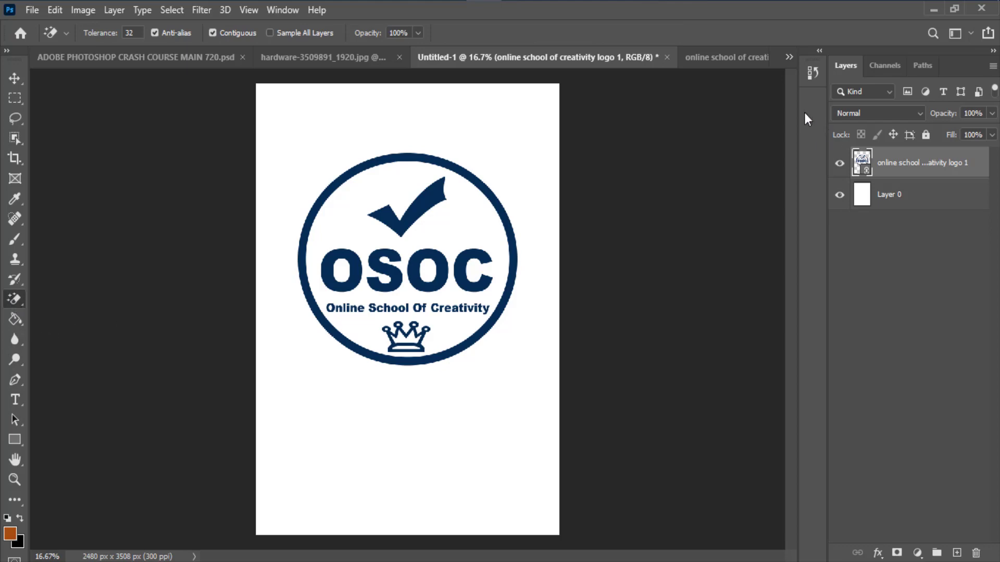
{"action": "left_click", "coordinate": [726, 63]}
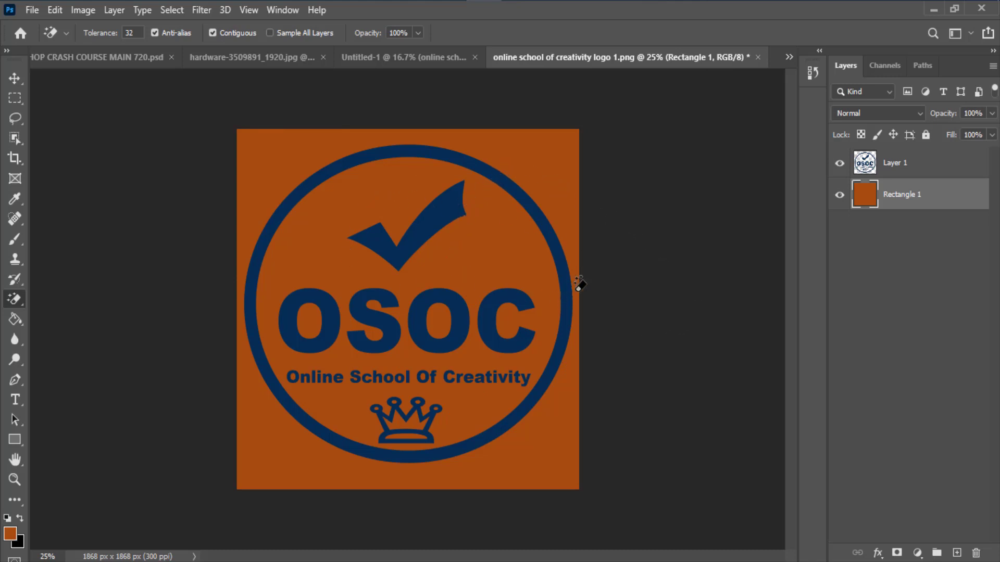
{"action": "right_click", "coordinate": [14, 298]}
{"action": "left_click", "coordinate": [56, 325]}
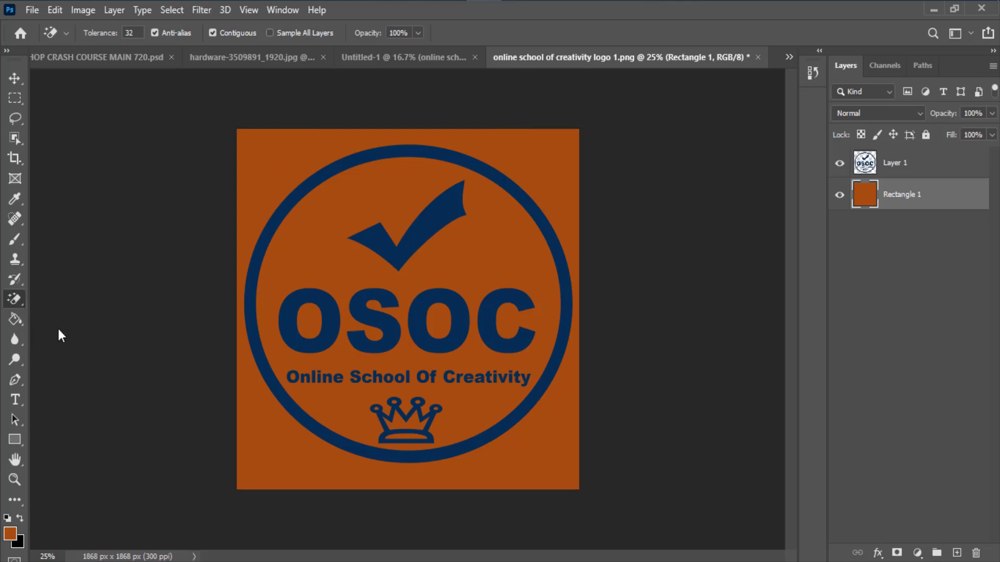
{"action": "left_click", "coordinate": [284, 158]}
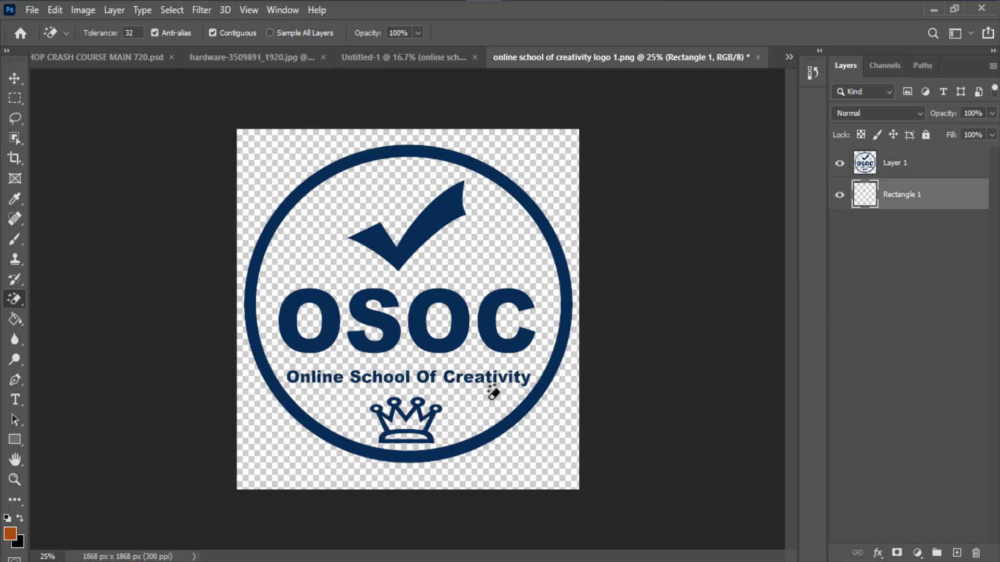
In Untitled-1, hide the logo layer and fill Layer 0 with the orange foreground colour using the Paint Bucket.
{"action": "left_click", "coordinate": [399, 61]}
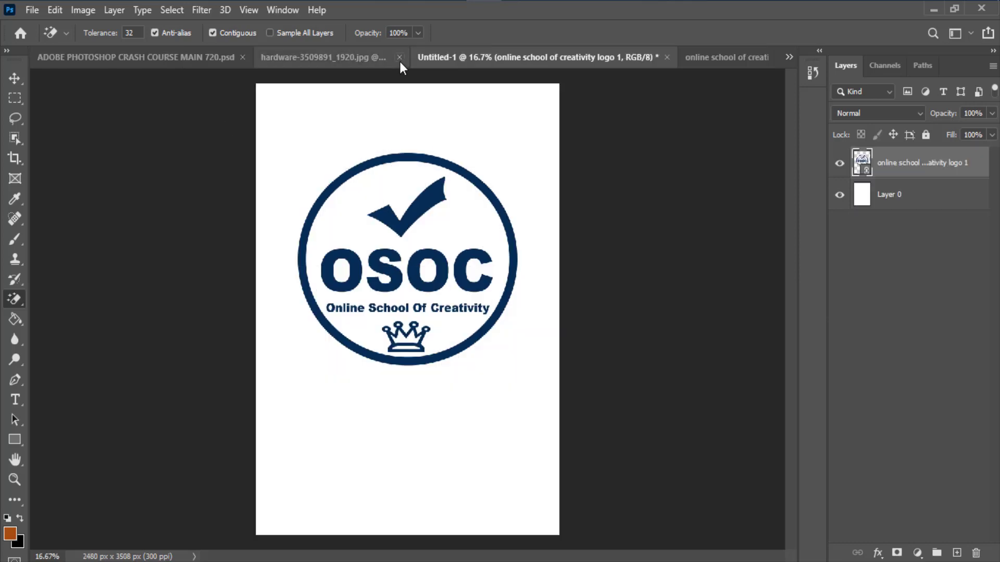
{"action": "left_click", "coordinate": [840, 164]}
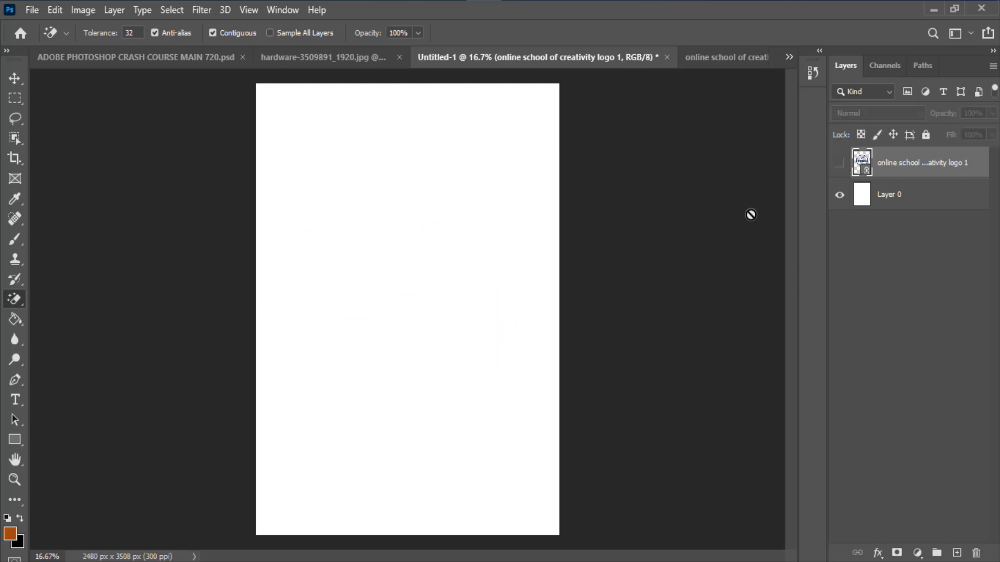
{"action": "left_click", "coordinate": [15, 320]}
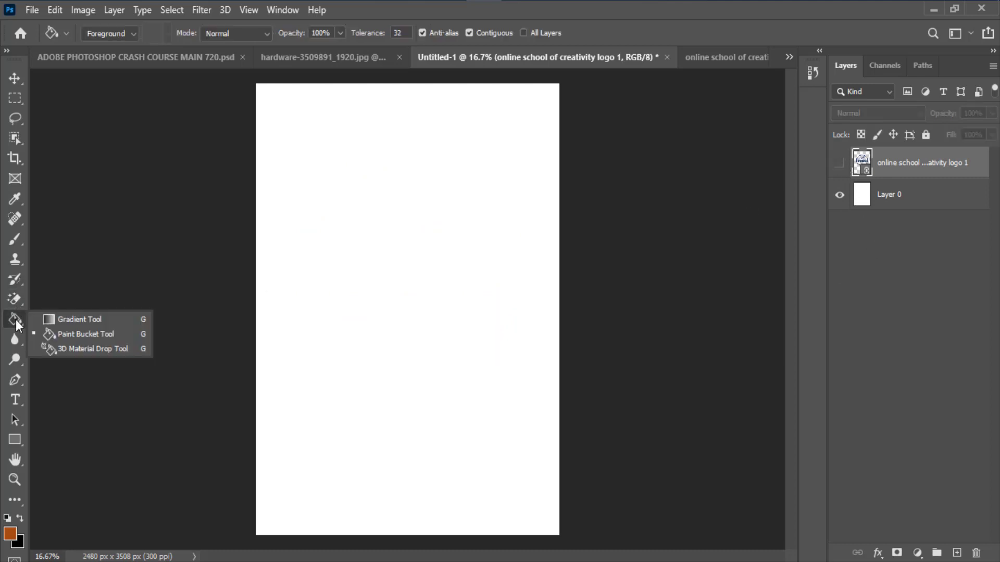
{"action": "left_click", "coordinate": [47, 333]}
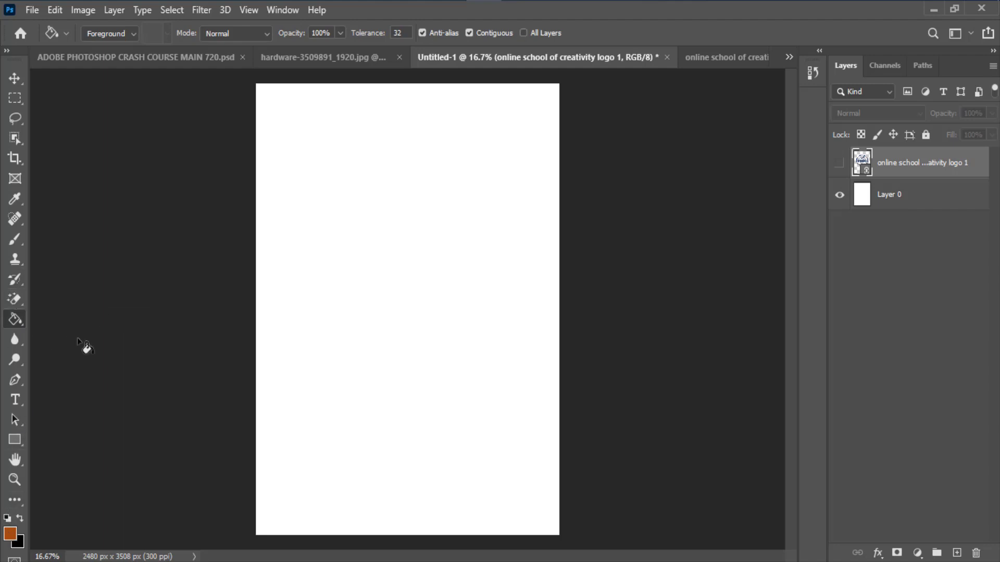
{"action": "left_click", "coordinate": [911, 196]}
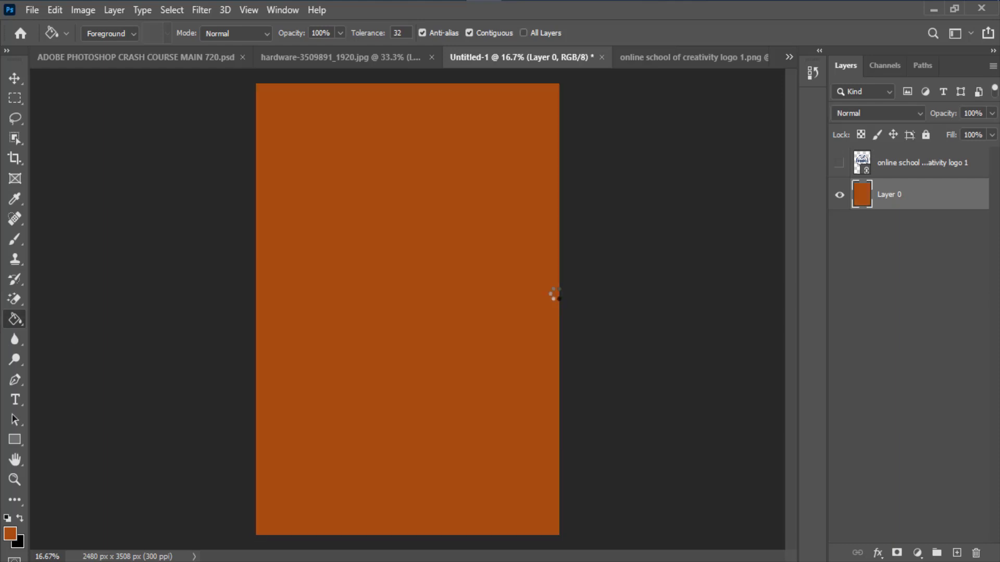
Set the foreground colour to blue, hex 1026a9.
{"action": "left_click", "coordinate": [10, 533]}
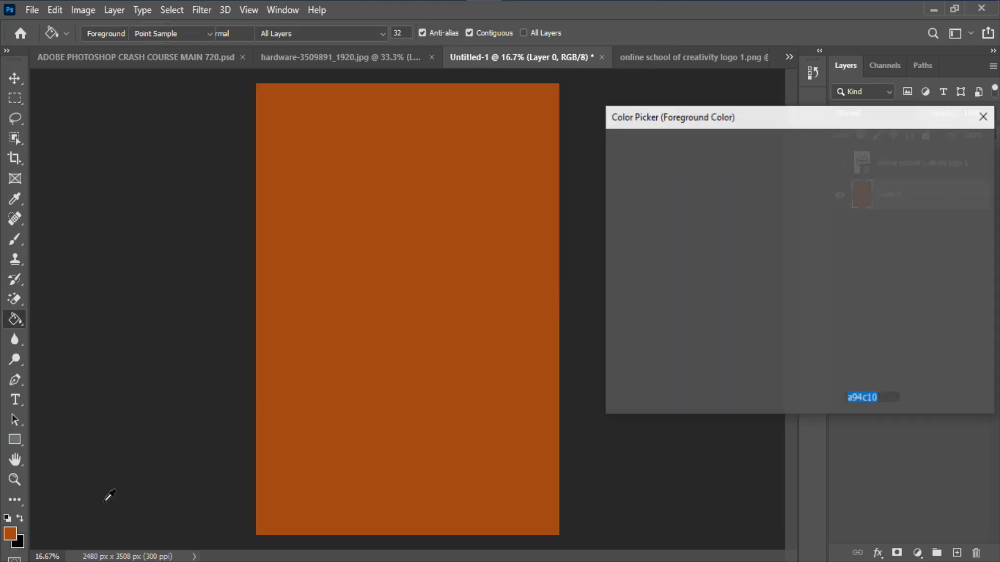
{"action": "left_click", "coordinate": [802, 223]}
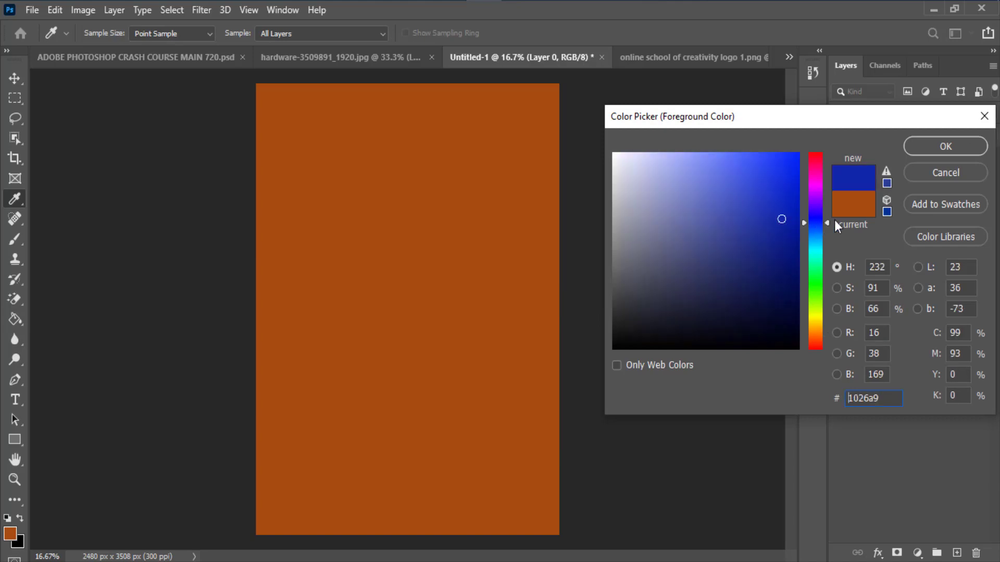
{"action": "left_click", "coordinate": [946, 146]}
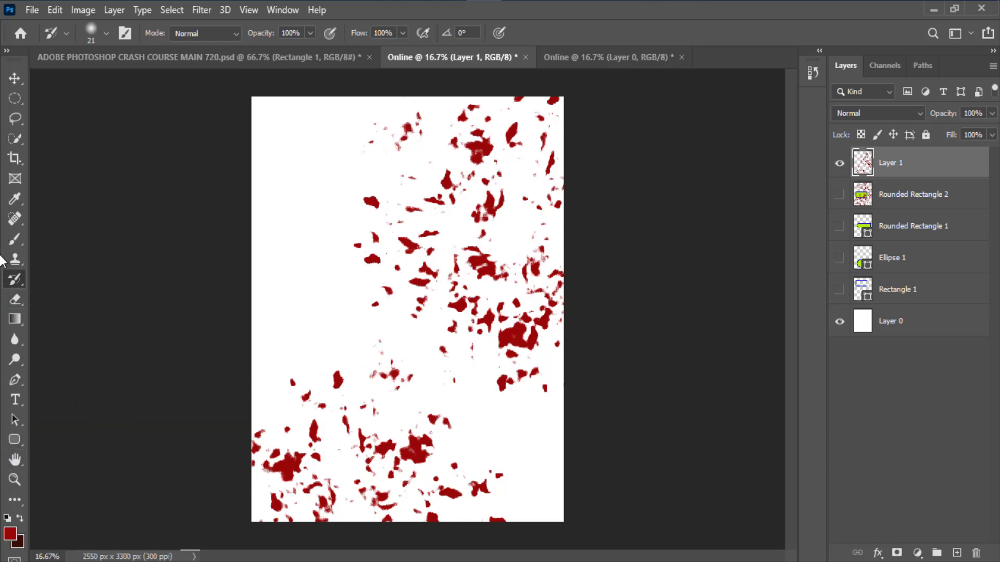
In the Online document, activate the Rectangle tool in Shape mode and hide the splatter layer, Layer 1.
{"action": "left_click", "coordinate": [96, 61]}
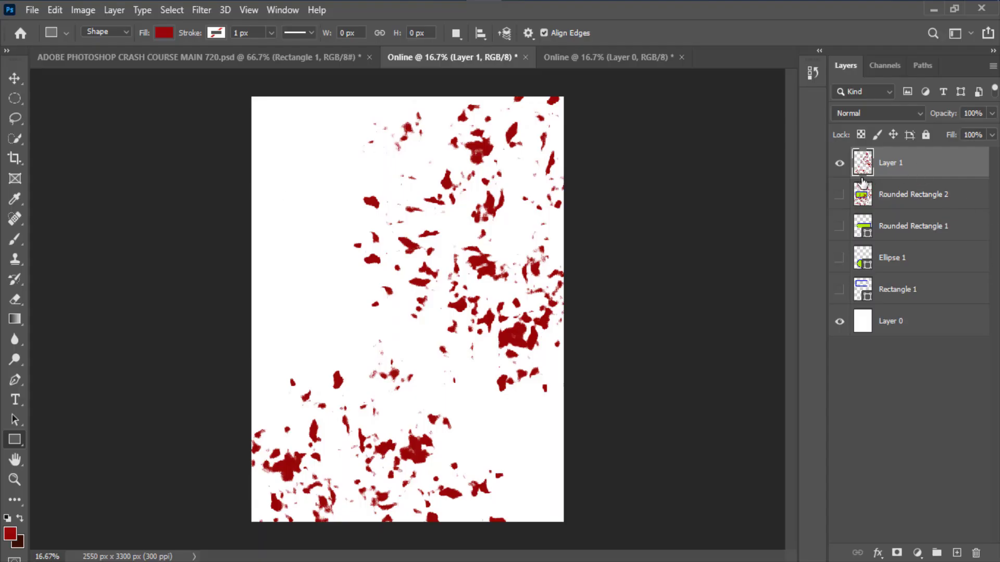
{"action": "left_click", "coordinate": [839, 170]}
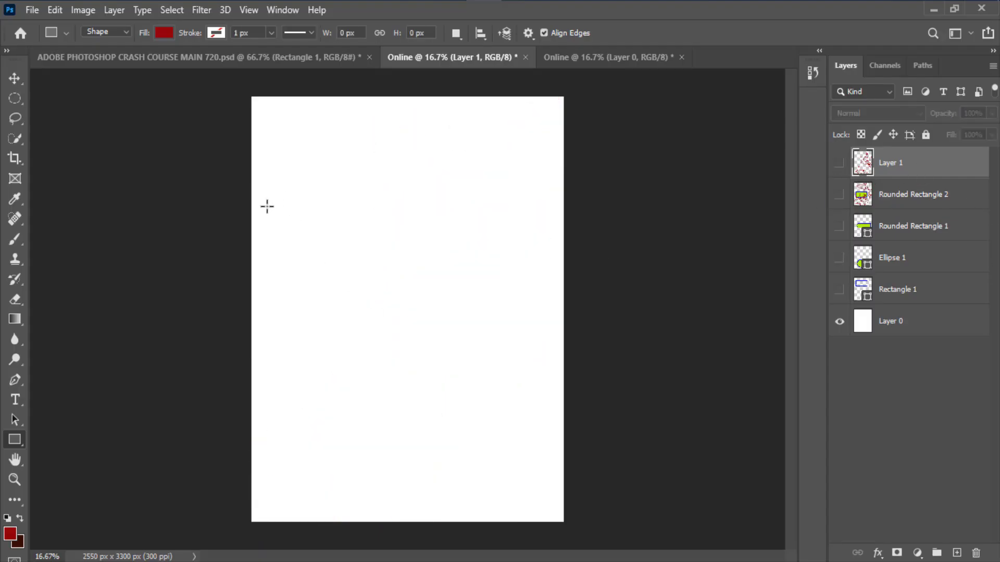
Draw a dark red rectangle about 2180 by 1235 px across the middle of the page and enable Bevel & Emboss in its layer style.
{"action": "left_click_drag", "start_coordinate": [266, 206], "coordinate": [534, 365]}
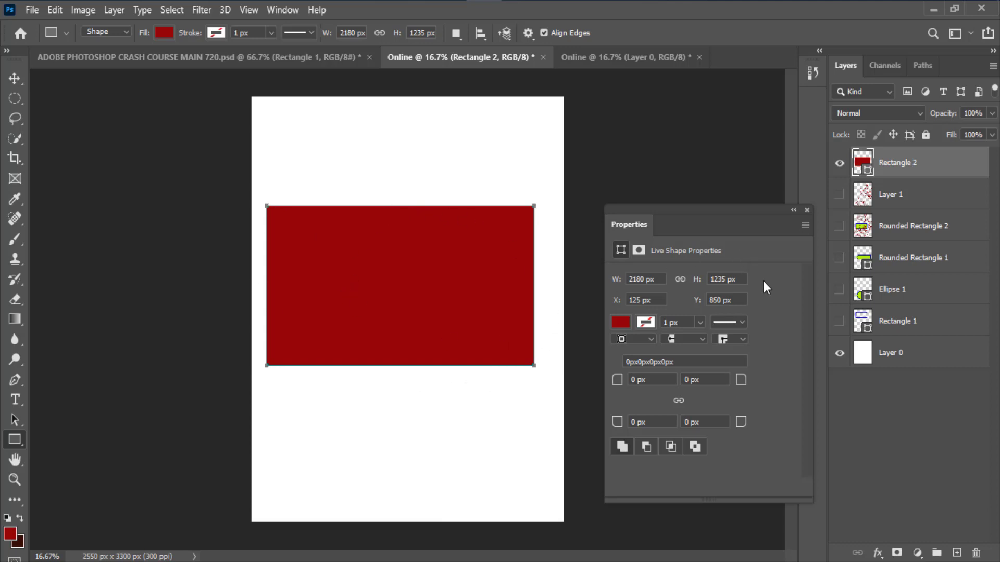
{"action": "right_click", "coordinate": [895, 171]}
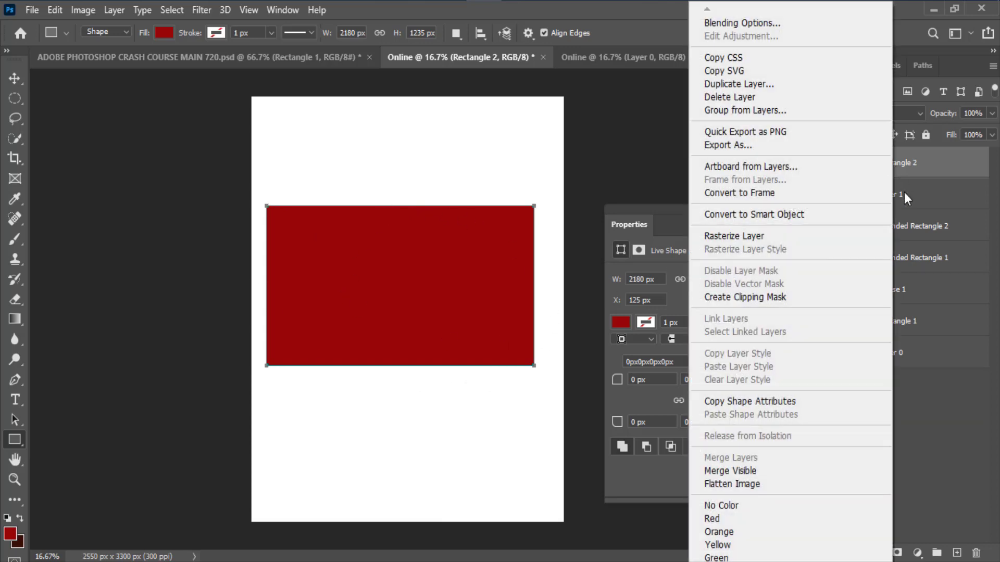
{"action": "left_click", "coordinate": [740, 23]}
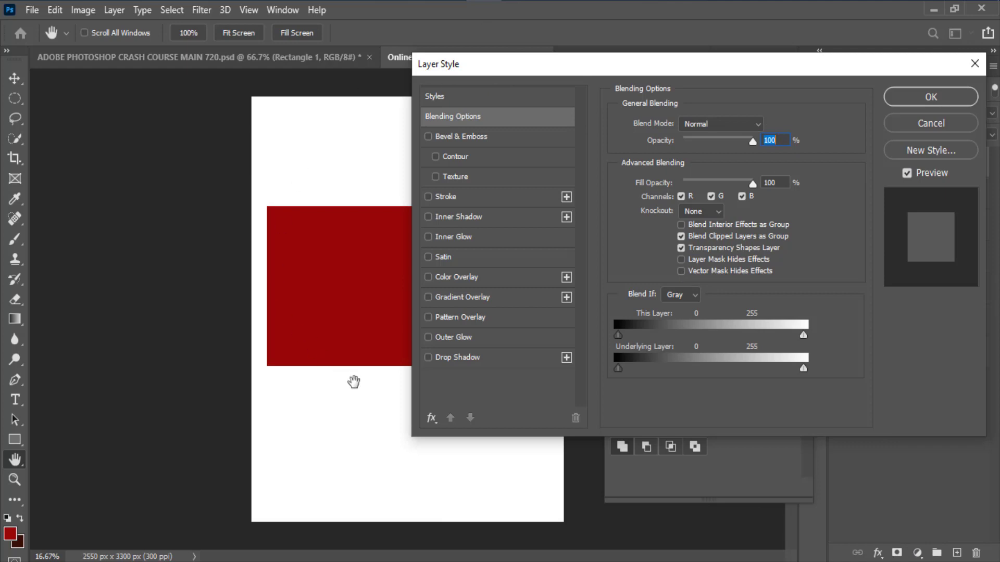
{"action": "left_click", "coordinate": [430, 136]}
{"action": "left_click", "coordinate": [497, 144]}
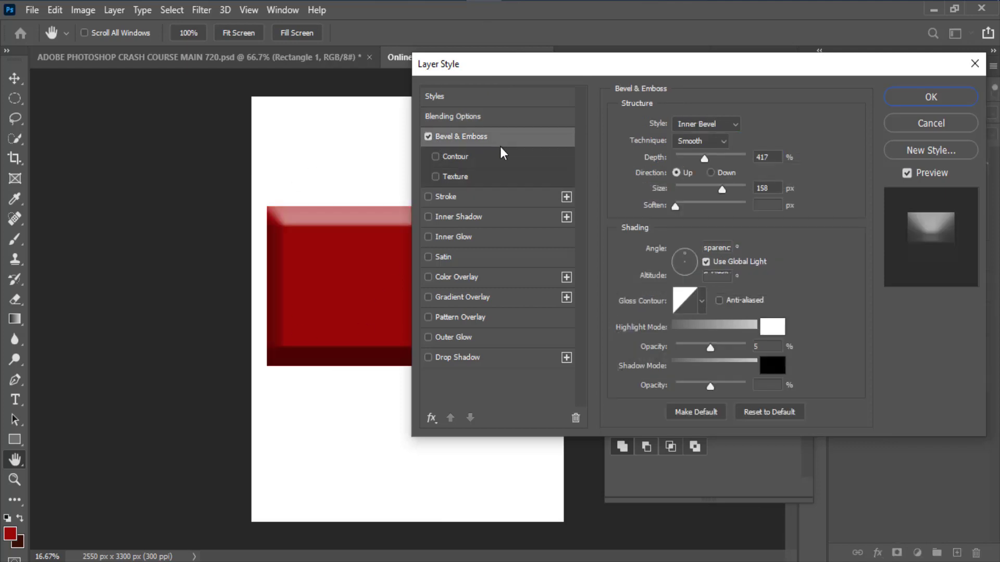
{"action": "left_click_drag", "start_coordinate": [526, 74], "coordinate": [704, 82]}
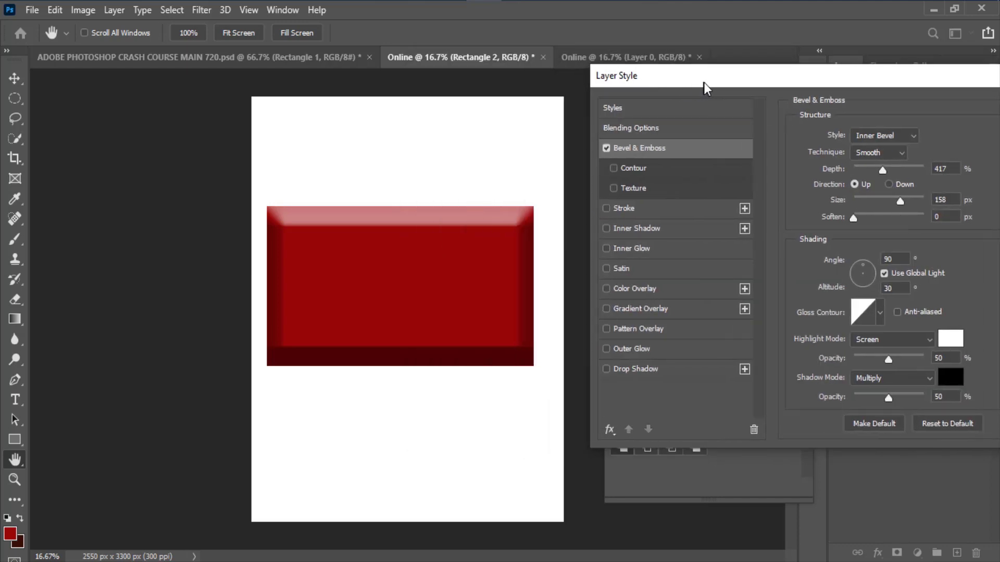
Compare the rectangle with and without the Bevel & Emboss effect, leaving the effect on.
{"action": "left_click", "coordinate": [603, 140]}
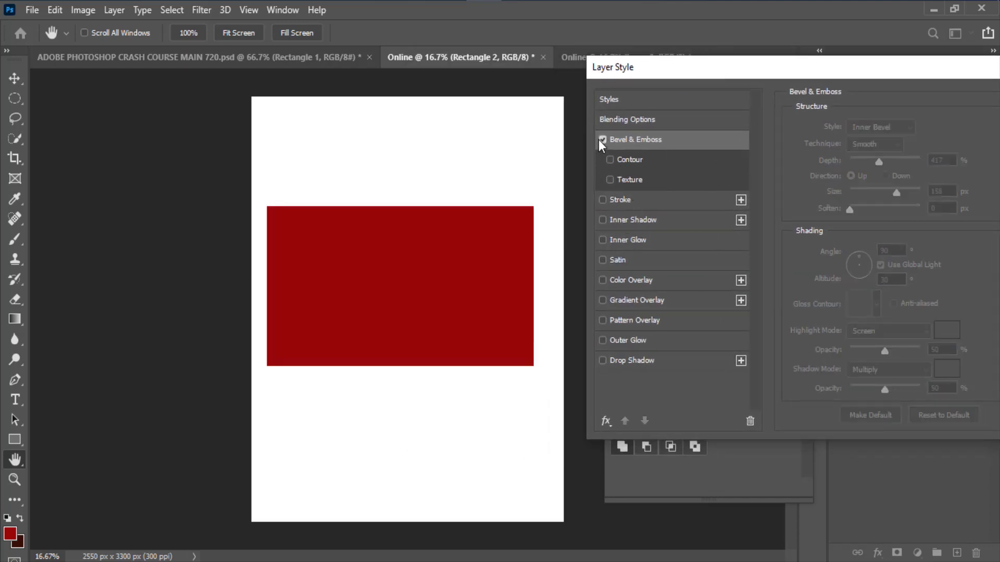
{"action": "left_click", "coordinate": [600, 139]}
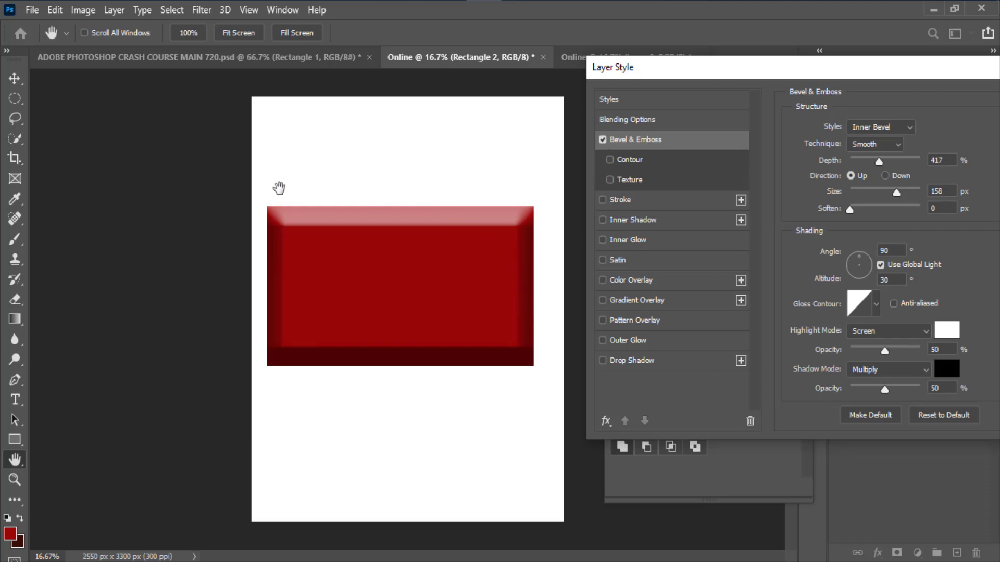
{"action": "left_click", "coordinate": [603, 141]}
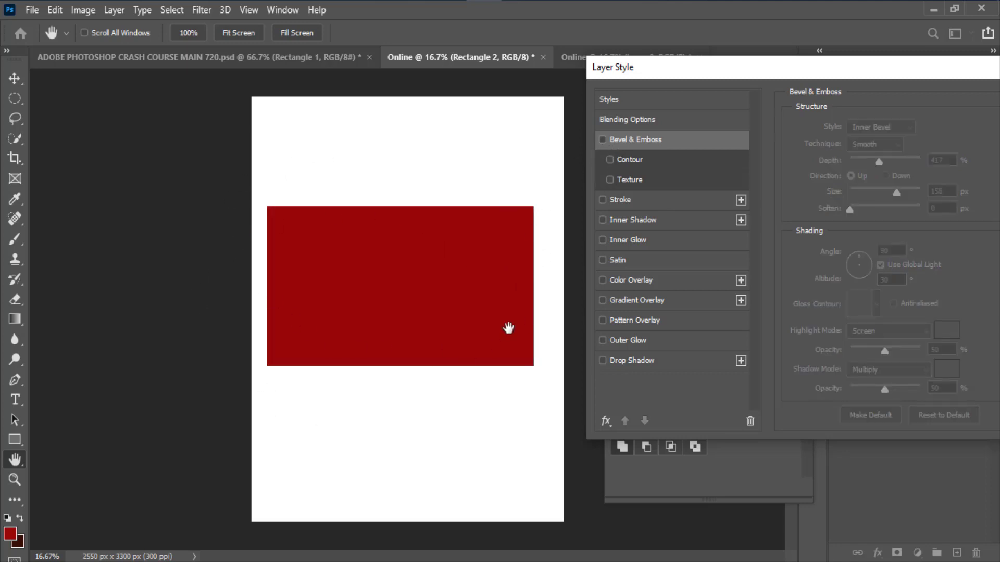
{"action": "left_click", "coordinate": [603, 140]}
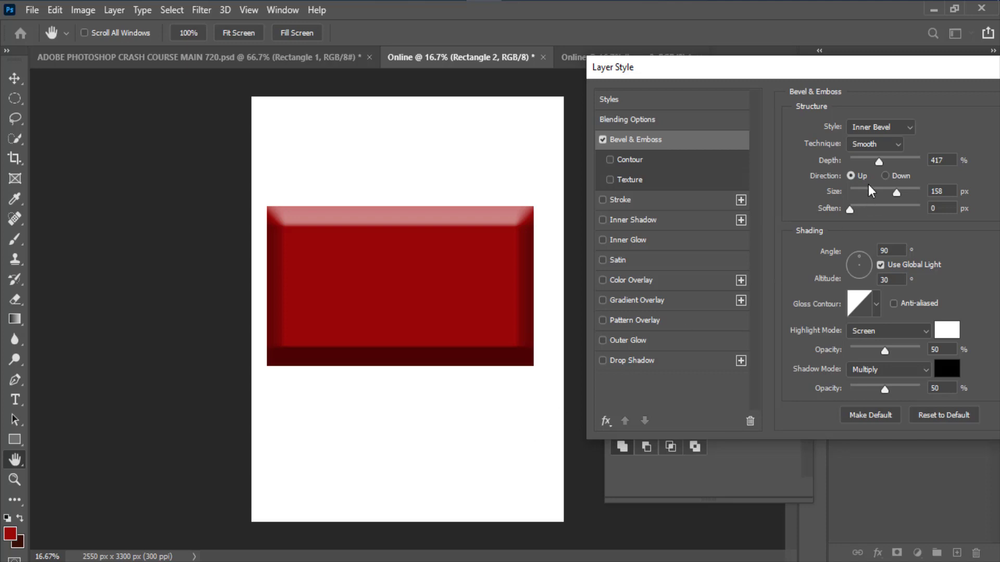
Try the Outer Bevel, Inner Bevel, Emboss and Pillow Emboss styles on the rectangle's bevel.
{"action": "left_click", "coordinate": [879, 127]}
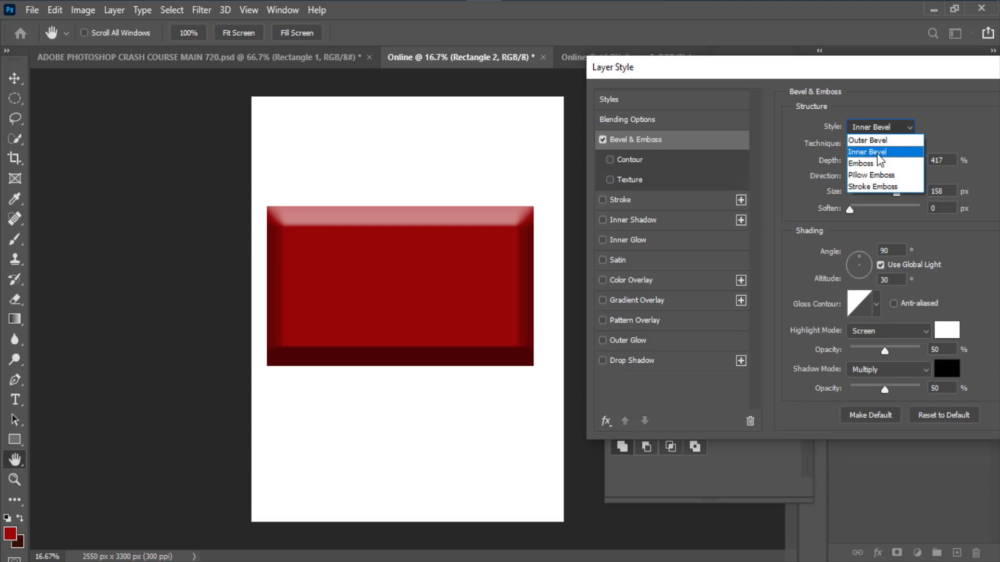
{"action": "left_click", "coordinate": [875, 145]}
{"action": "left_click", "coordinate": [872, 131]}
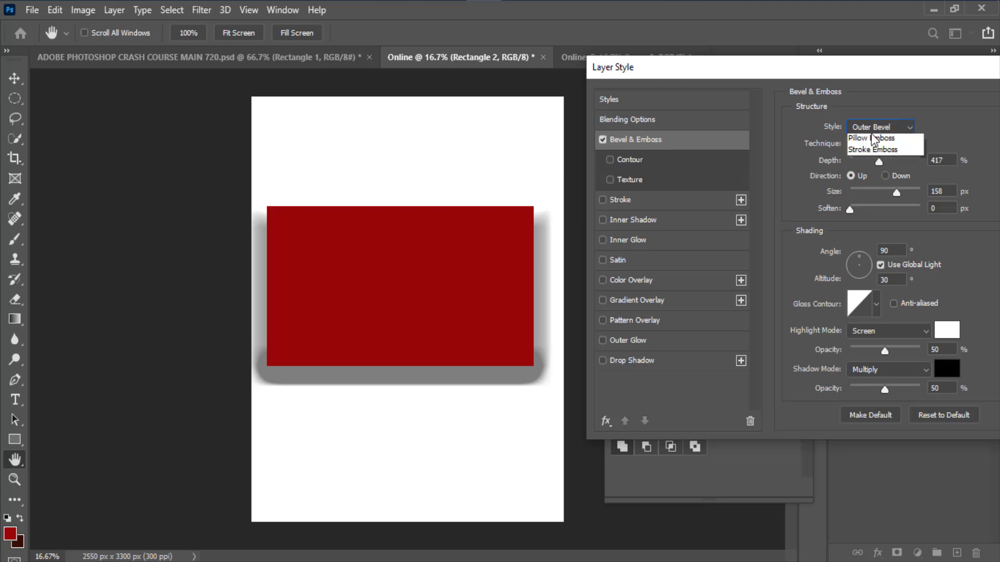
{"action": "left_click", "coordinate": [868, 148]}
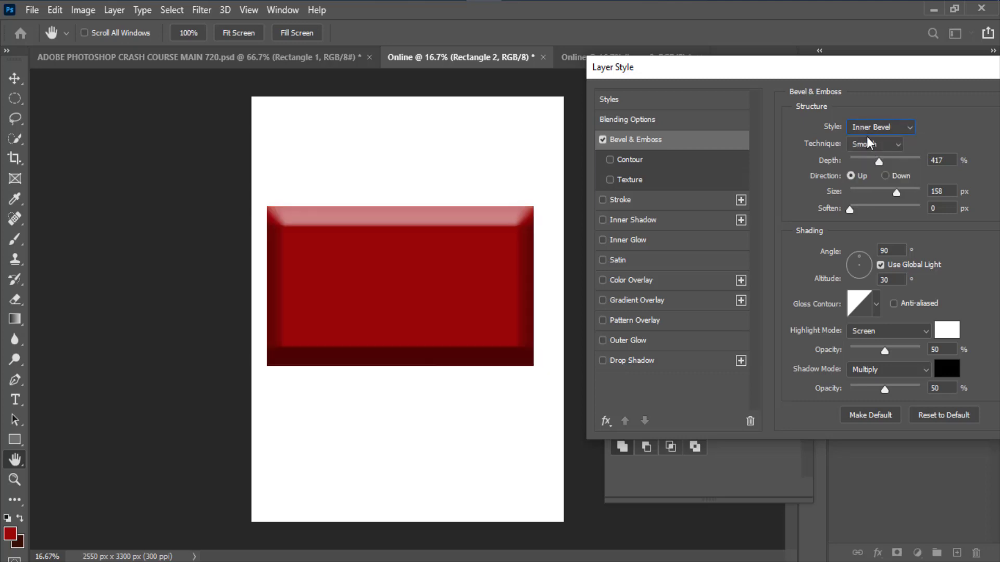
{"action": "left_click", "coordinate": [864, 132]}
{"action": "left_click", "coordinate": [870, 160]}
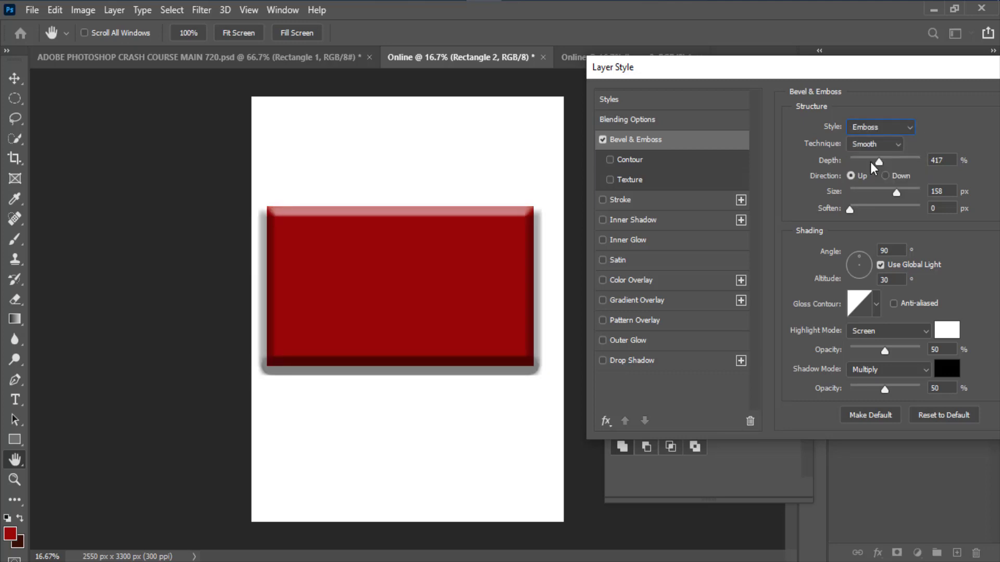
{"action": "left_click", "coordinate": [874, 127]}
{"action": "left_click", "coordinate": [870, 175]}
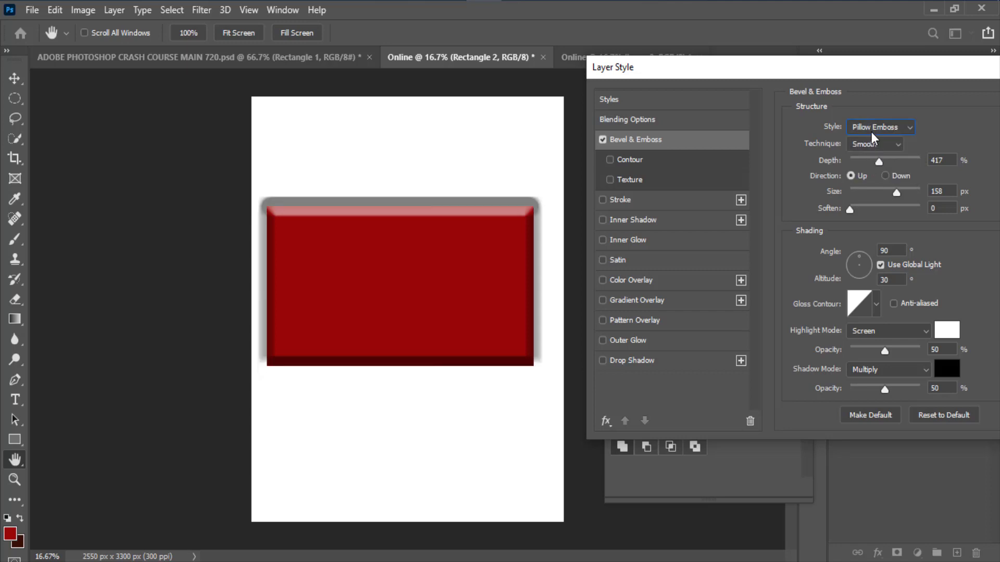
Set the rectangle's bevel style to Stroke Emboss and add a blue outside stroke of 120 px, comparing it with and without the bevel.
{"action": "left_click", "coordinate": [873, 133]}
{"action": "left_click", "coordinate": [873, 186]}
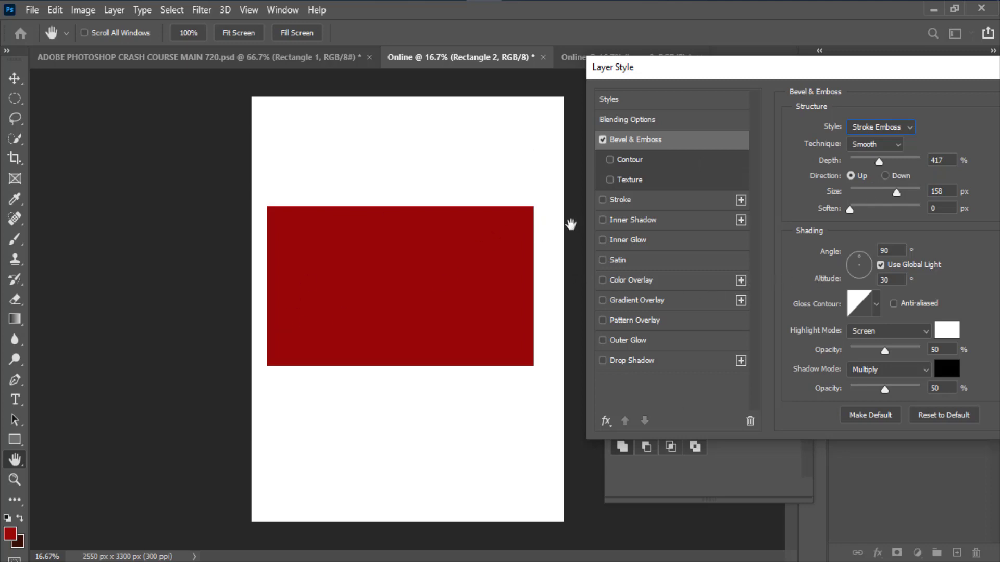
{"action": "left_click", "coordinate": [605, 202]}
{"action": "left_click", "coordinate": [664, 205]}
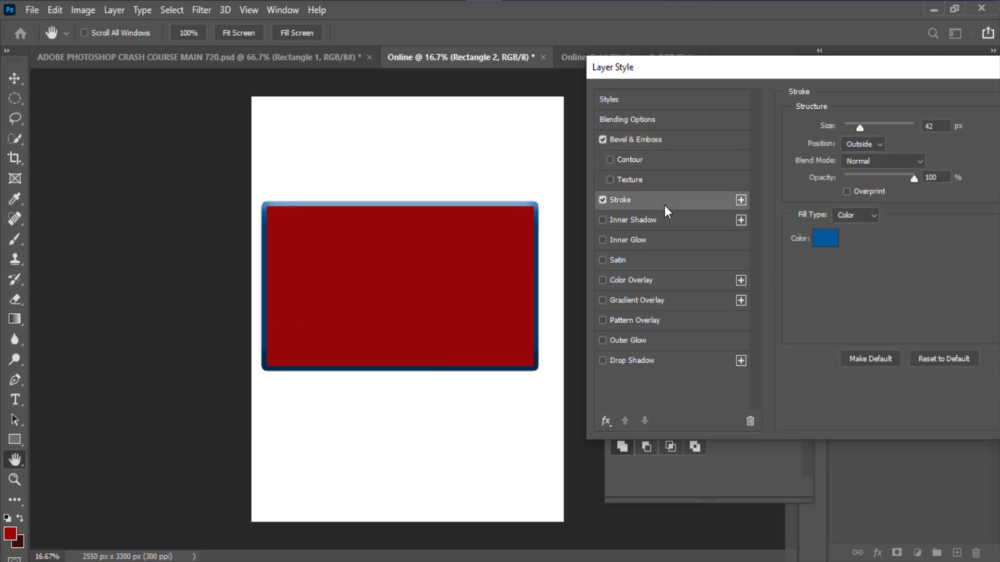
{"action": "left_click_drag", "start_coordinate": [856, 129], "coordinate": [881, 124]}
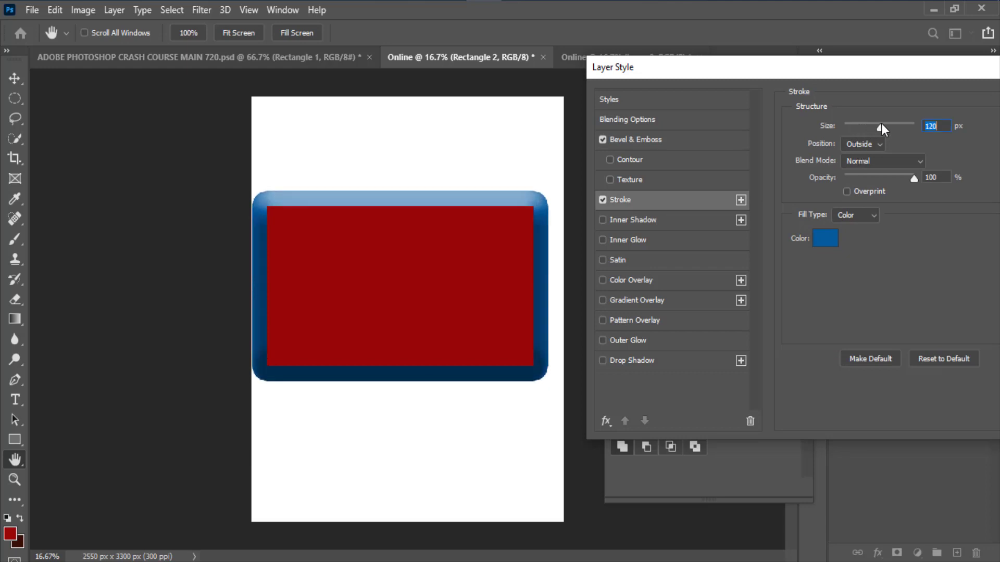
{"action": "left_click", "coordinate": [603, 139]}
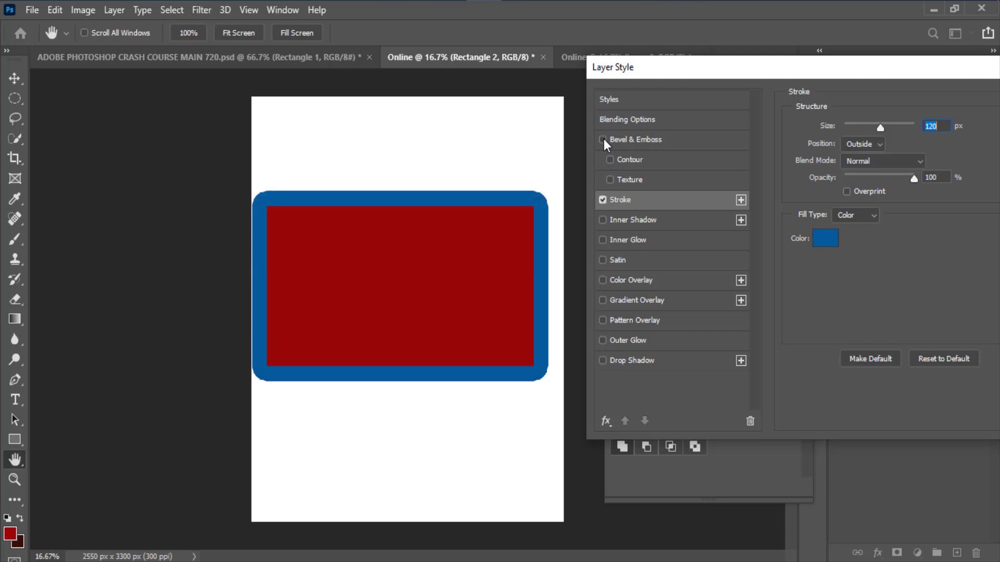
{"action": "left_click", "coordinate": [603, 140]}
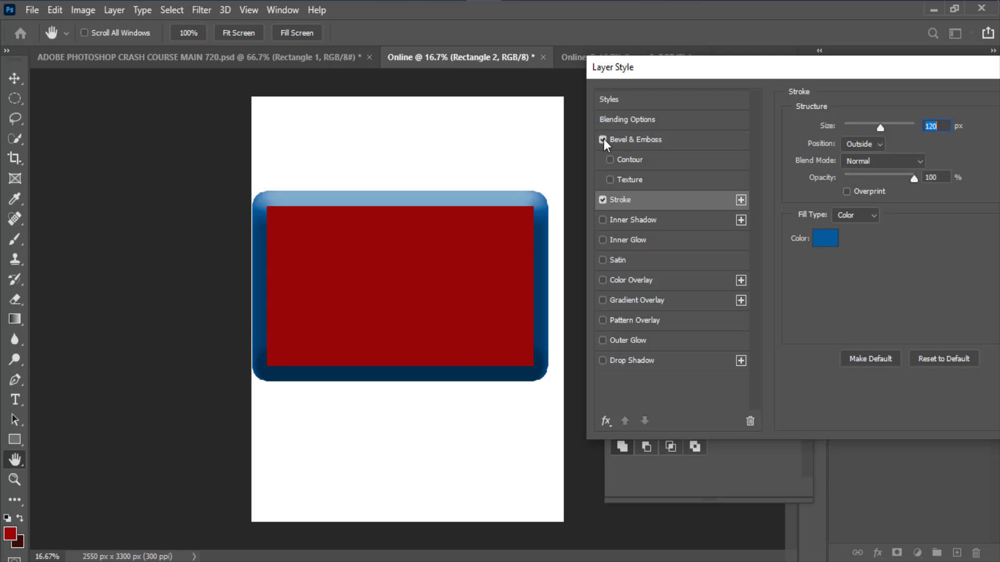
{"action": "left_click", "coordinate": [828, 238]}
{"action": "left_click", "coordinate": [787, 174]}
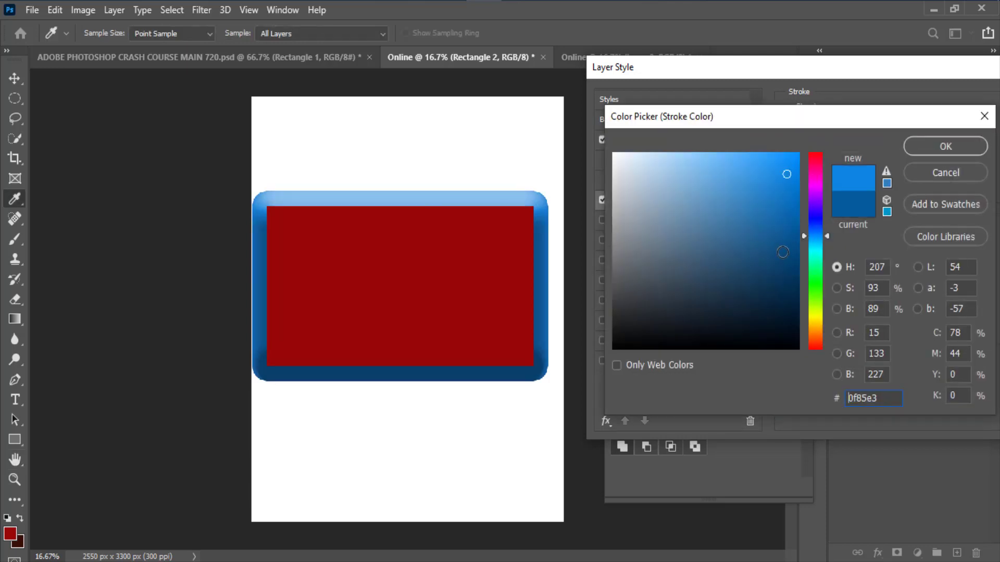
{"action": "left_click_drag", "start_coordinate": [783, 252], "coordinate": [791, 332]}
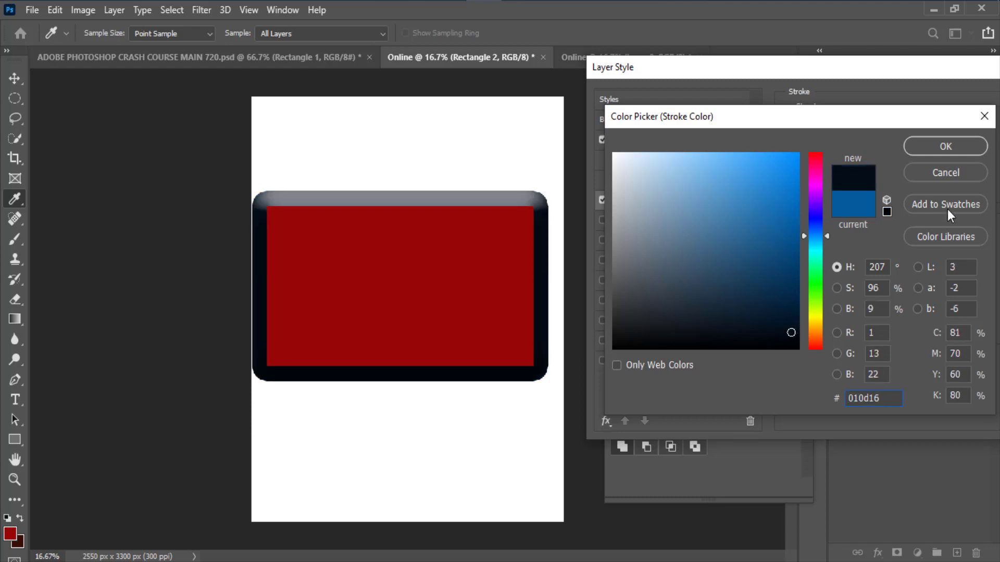
{"action": "left_click", "coordinate": [939, 174]}
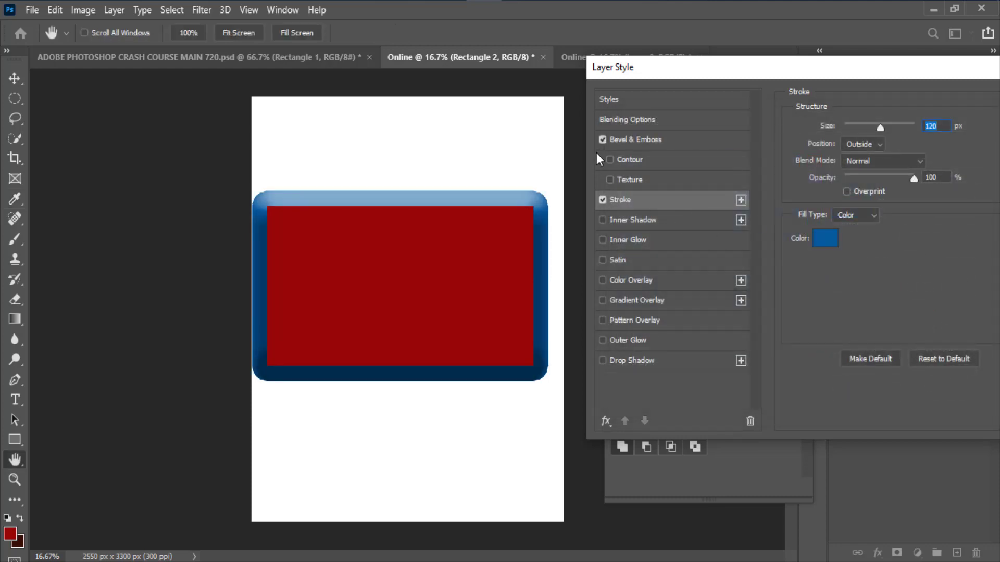
Enable Contour for the bevel, try several preset curves and choose the rising stepped curve.
{"action": "left_click", "coordinate": [609, 161]}
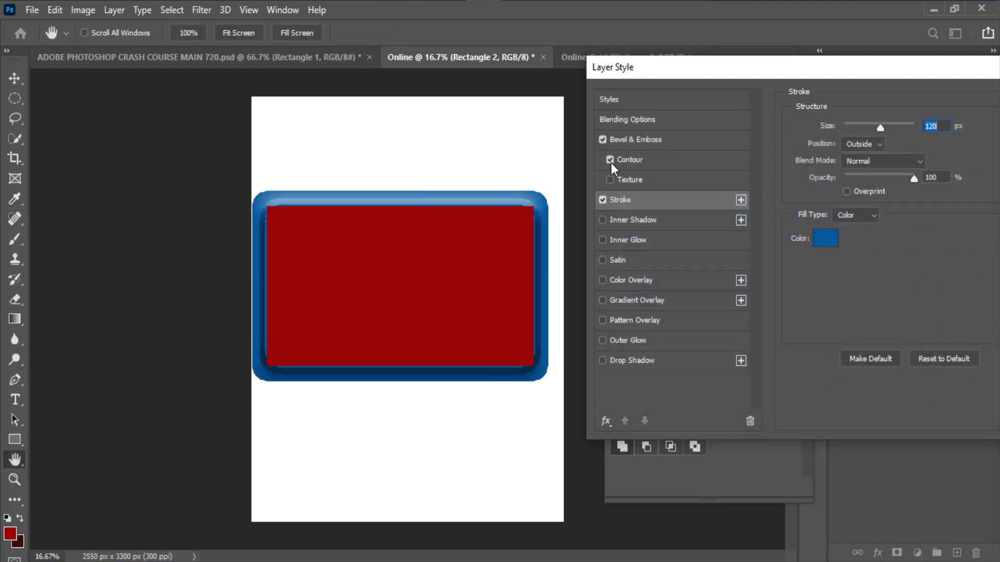
{"action": "left_click", "coordinate": [852, 134]}
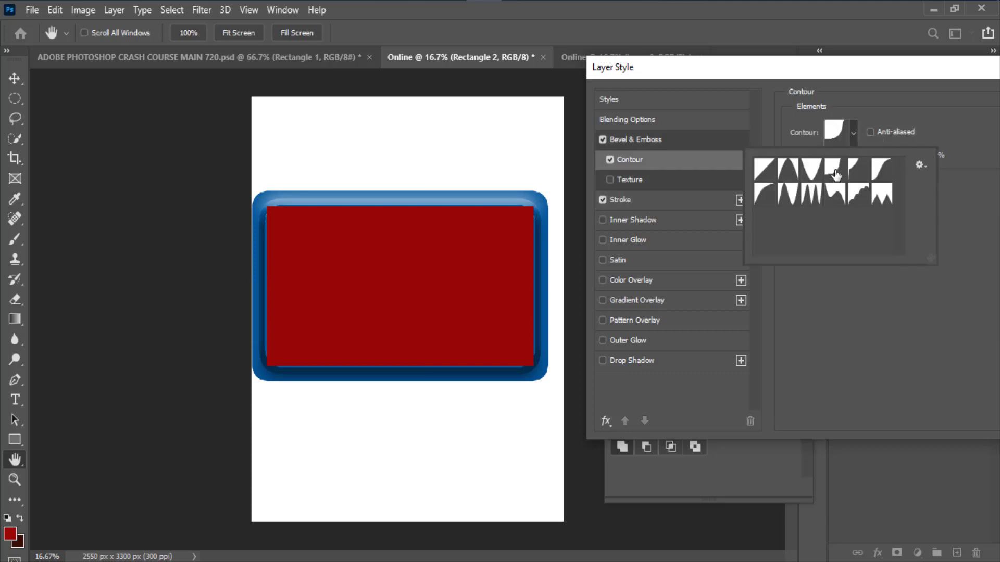
{"action": "left_click", "coordinate": [857, 172]}
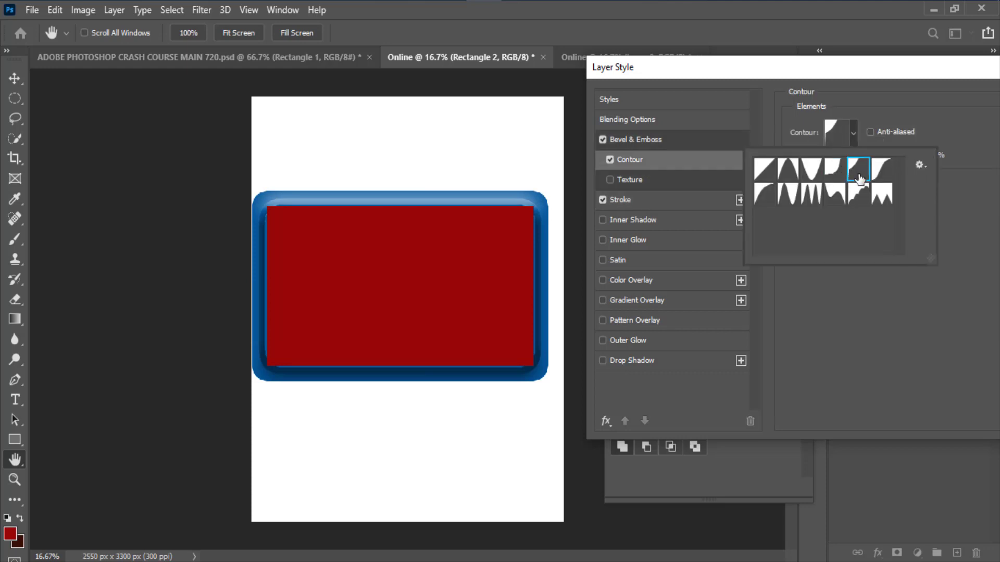
{"action": "left_click", "coordinate": [811, 198]}
{"action": "left_click", "coordinate": [836, 198]}
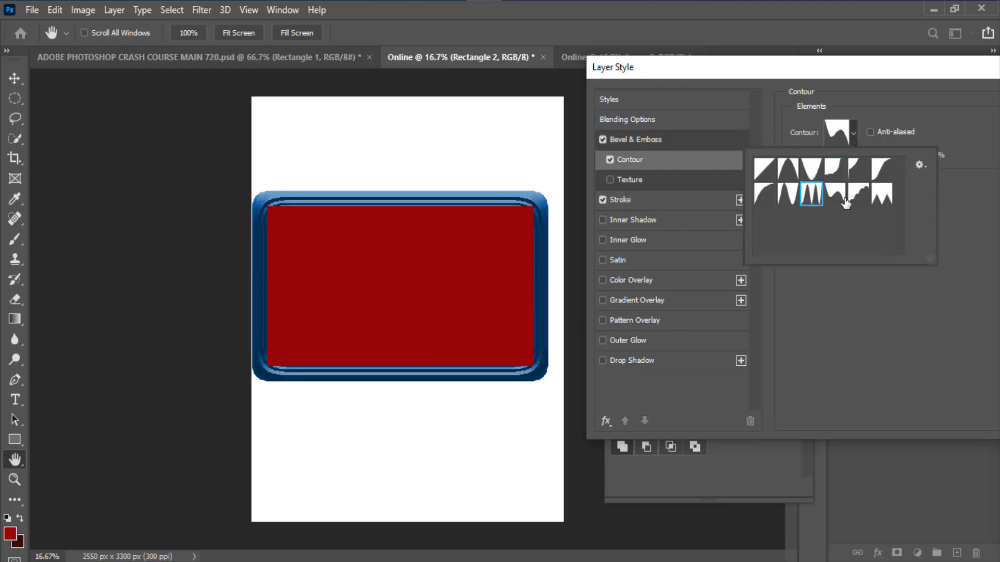
{"action": "left_click", "coordinate": [796, 198]}
{"action": "left_click", "coordinate": [764, 194]}
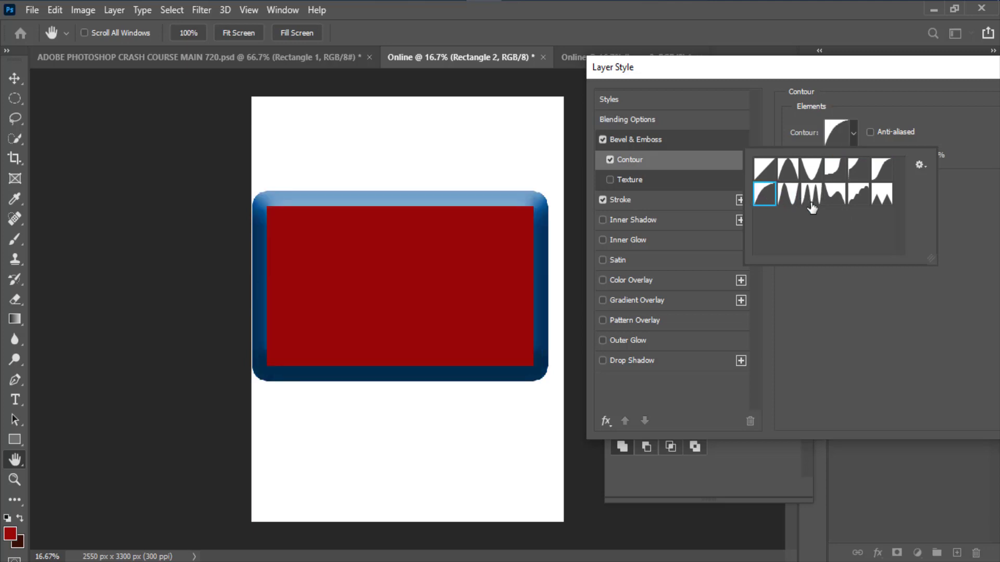
{"action": "left_click", "coordinate": [812, 200]}
{"action": "left_click", "coordinate": [835, 201]}
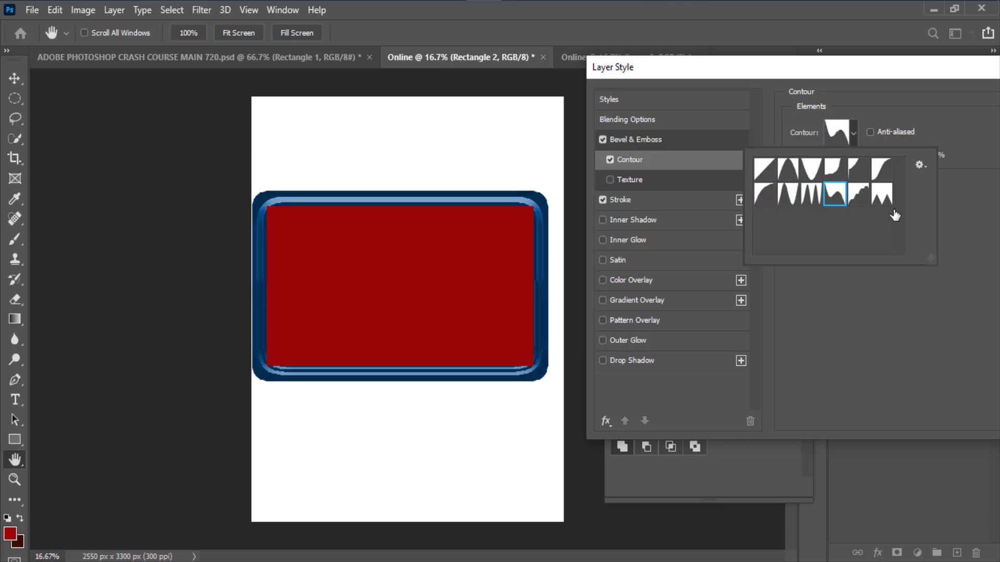
{"action": "left_click", "coordinate": [865, 200]}
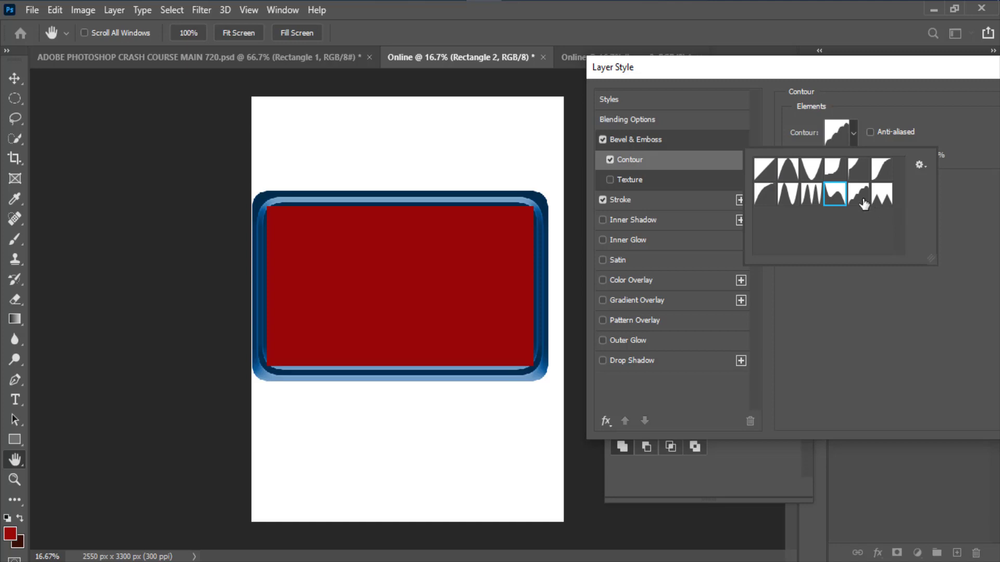
Enable Texture for the bevel and choose the Tree Tile 2 pattern from the Trees group.
{"action": "left_click", "coordinate": [608, 184]}
{"action": "left_click", "coordinate": [608, 182]}
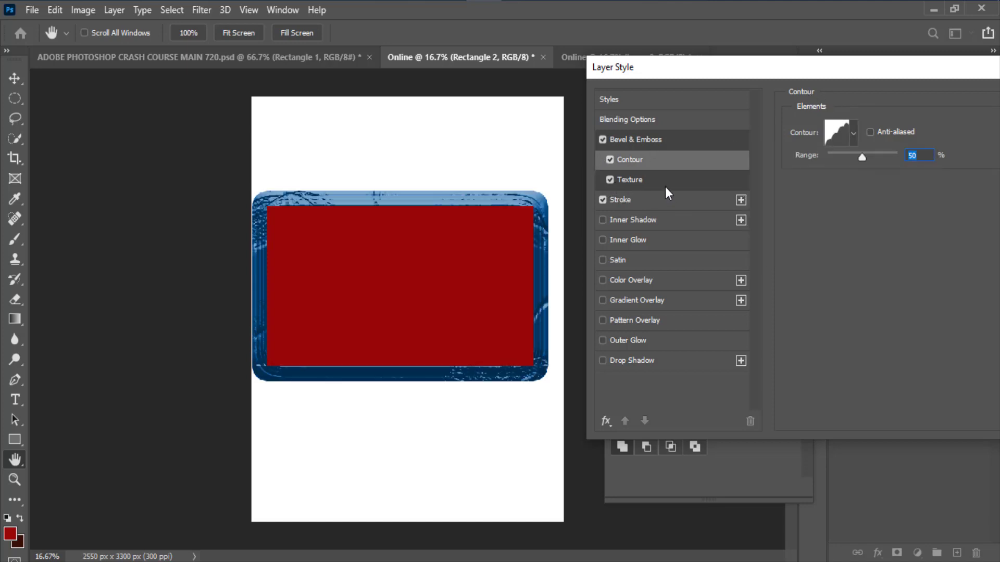
{"action": "left_click", "coordinate": [664, 186]}
{"action": "left_click", "coordinate": [875, 153]}
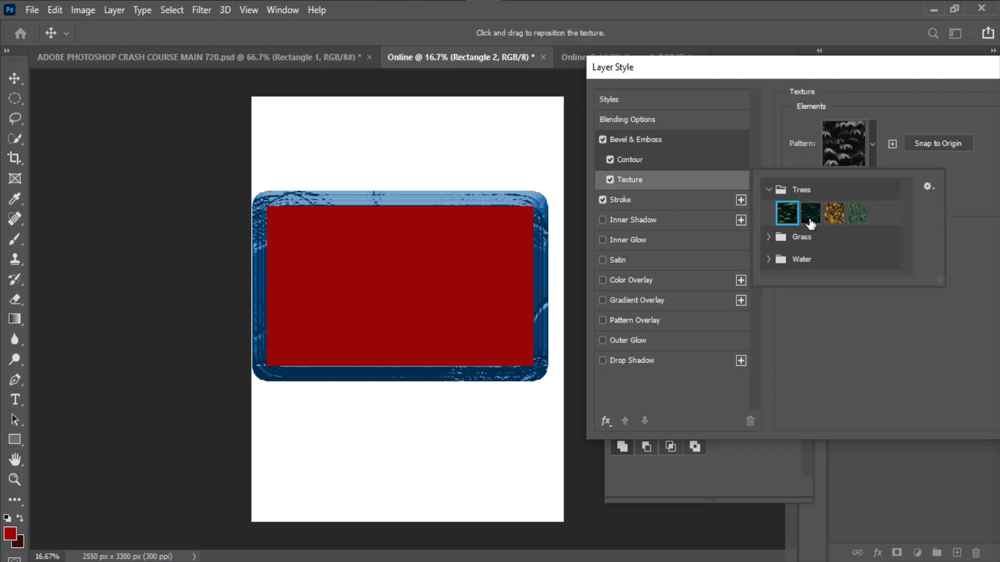
{"action": "left_click", "coordinate": [835, 217]}
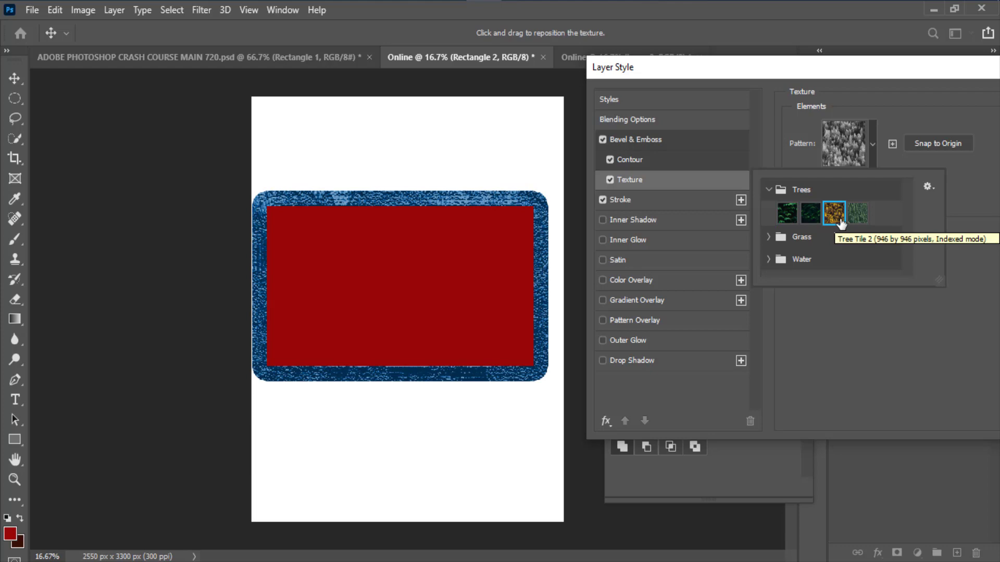
Set the rectangle's bevel style to Emboss and its shading angle to -12°.
{"action": "left_click", "coordinate": [652, 146]}
{"action": "left_click", "coordinate": [652, 146]}
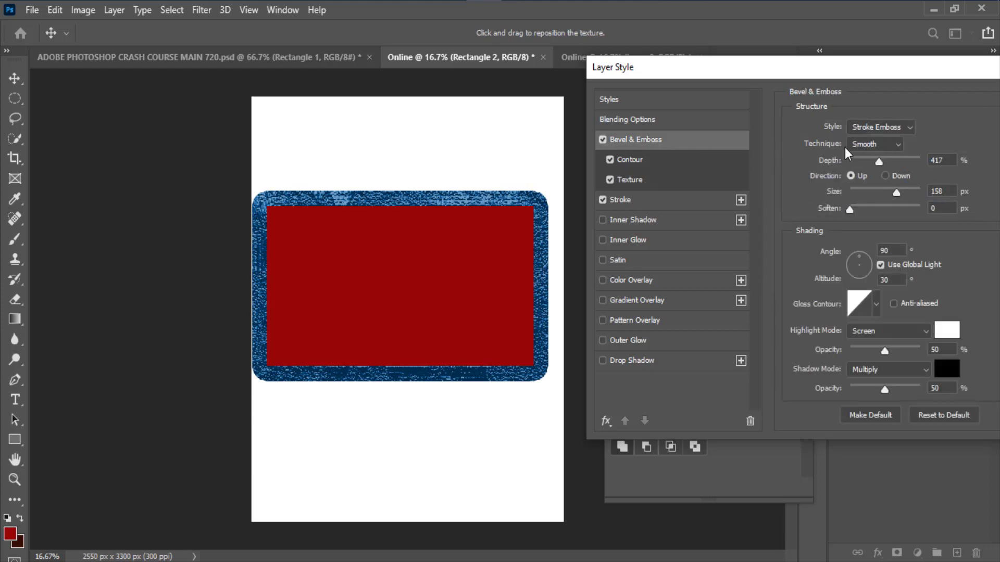
{"action": "left_click", "coordinate": [886, 127]}
{"action": "left_click", "coordinate": [868, 166]}
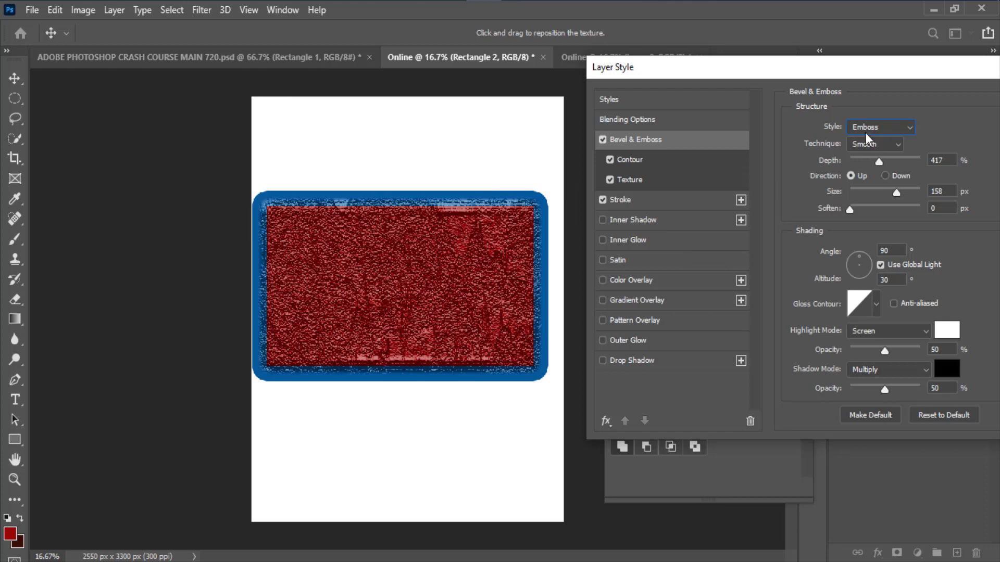
{"action": "left_click", "coordinate": [869, 268]}
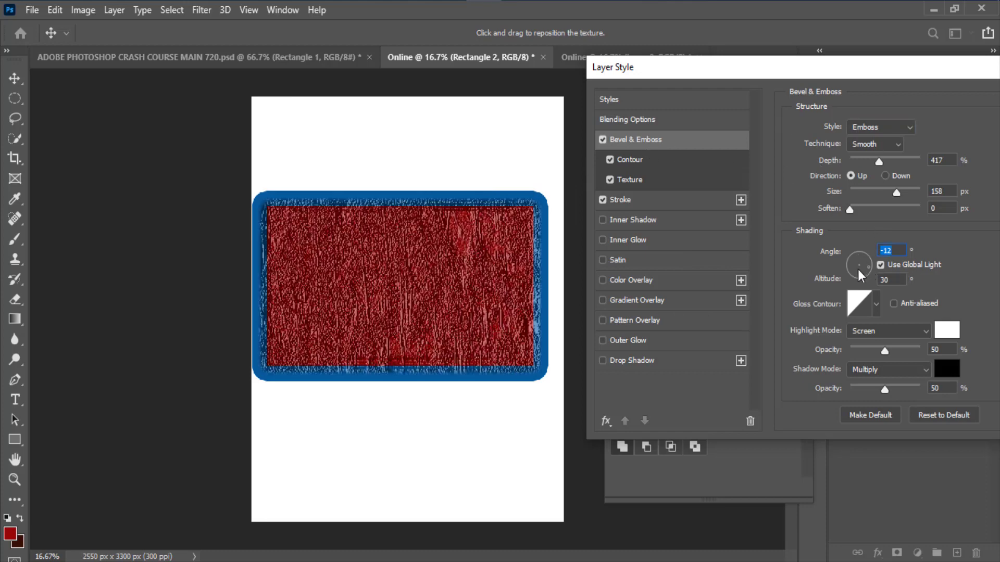
Set the bevel to 1 px soften, 152 px size, 303% depth and Up direction, and its texture to 207% scale and +59% depth.
{"action": "left_click_drag", "start_coordinate": [850, 209], "coordinate": [872, 210]}
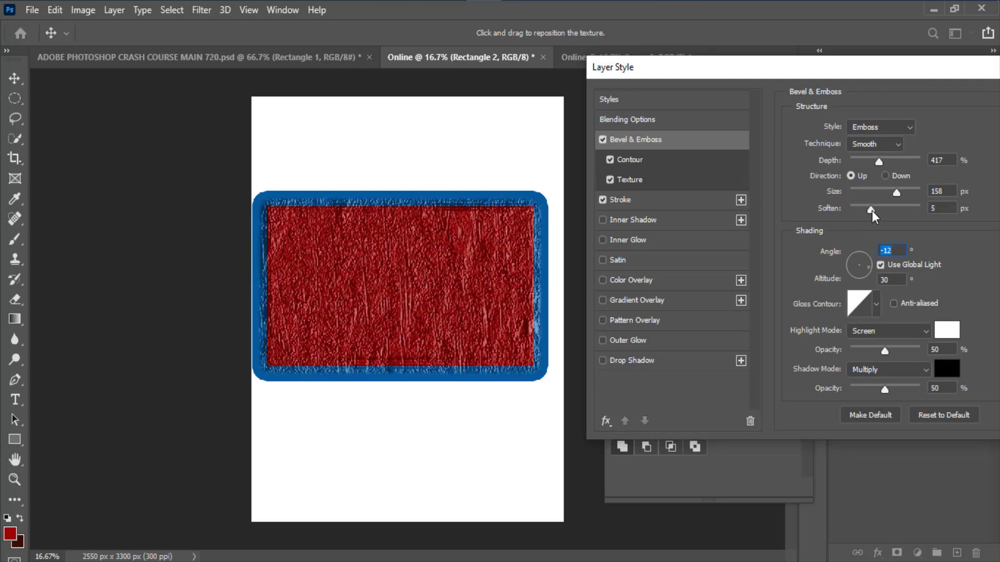
{"action": "left_click", "coordinate": [857, 210]}
{"action": "left_click_drag", "start_coordinate": [897, 193], "coordinate": [869, 192]}
{"action": "left_click", "coordinate": [896, 192]}
{"action": "left_click", "coordinate": [883, 176]}
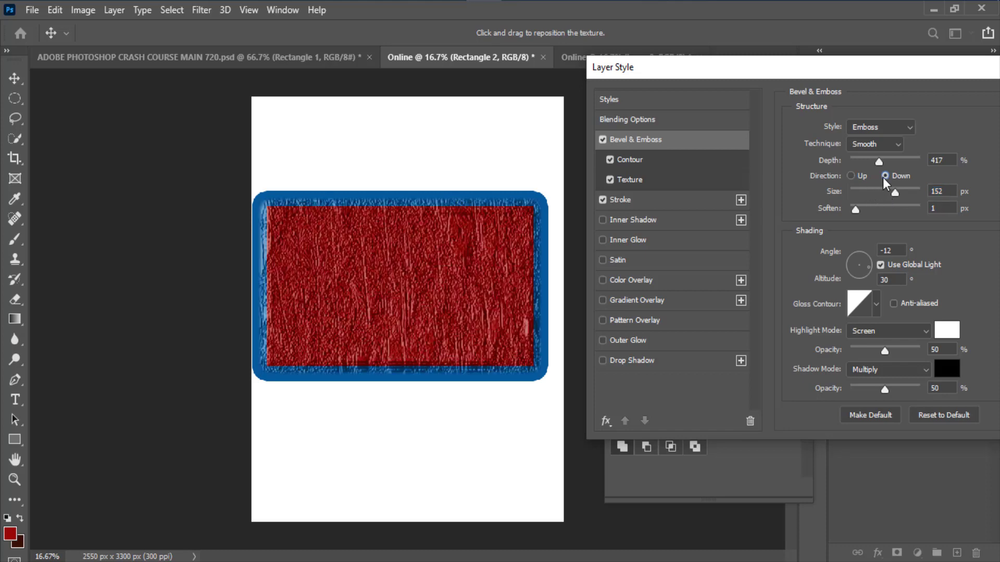
{"action": "left_click", "coordinate": [854, 176]}
{"action": "left_click_drag", "start_coordinate": [879, 162], "coordinate": [872, 164]}
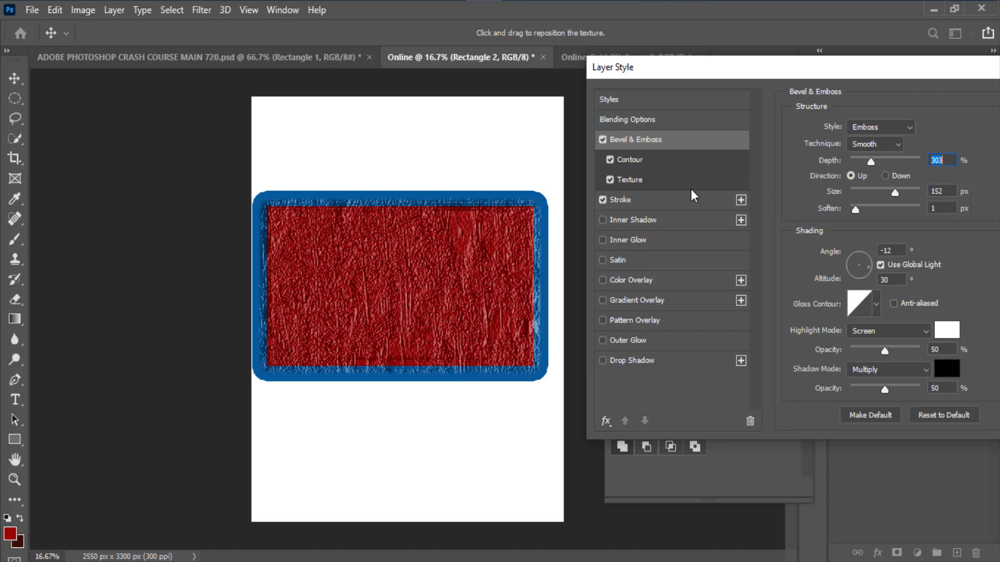
{"action": "left_click", "coordinate": [638, 177]}
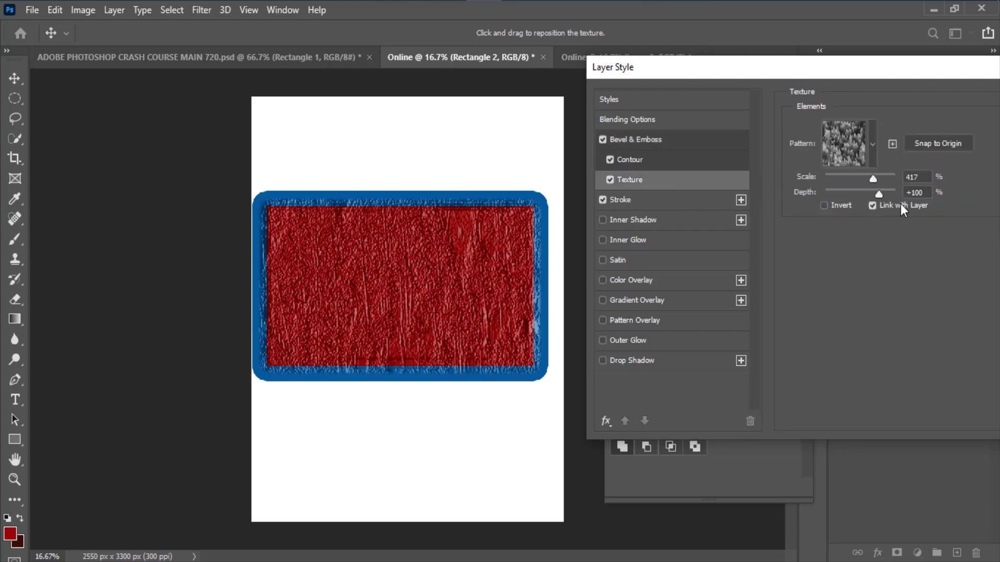
{"action": "mouse_move", "coordinate": [873, 179]}
{"action": "left_mouse_down"}
{"action": "mouse_move", "coordinate": [856, 178]}
{"action": "mouse_move", "coordinate": [865, 193]}
{"action": "mouse_move", "coordinate": [848, 193]}
{"action": "mouse_move", "coordinate": [872, 192]}
{"action": "left_mouse_up"}
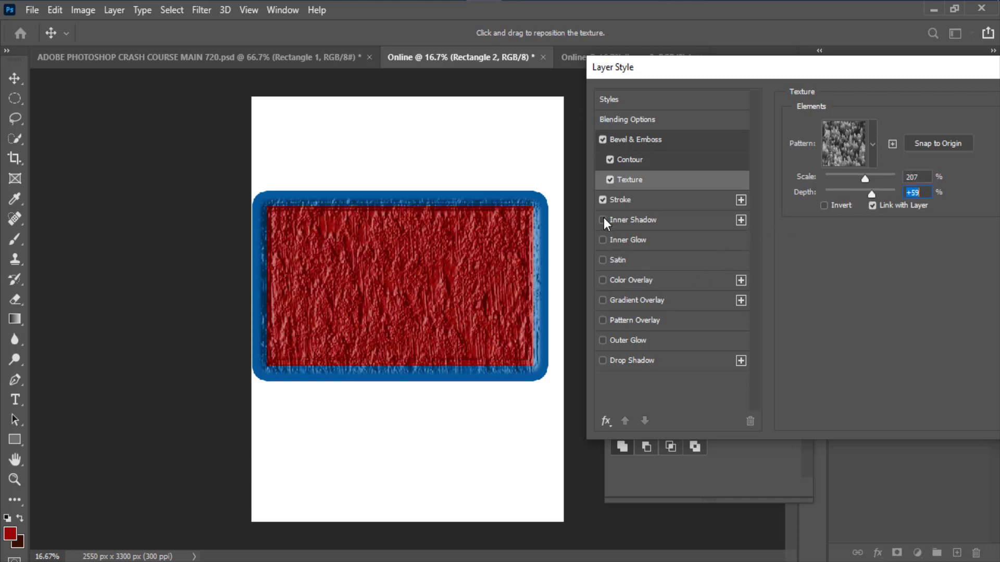
Try a gradient fill and several Trees group pattern fills on the rectangle's stroke, and return its fill type to Color.
{"action": "left_click", "coordinate": [633, 202]}
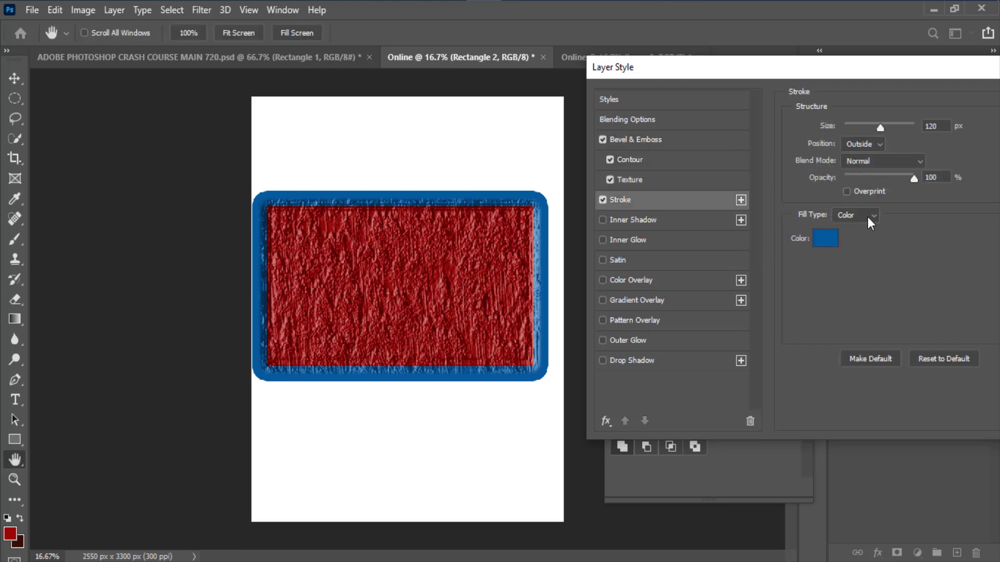
{"action": "left_click", "coordinate": [867, 216]}
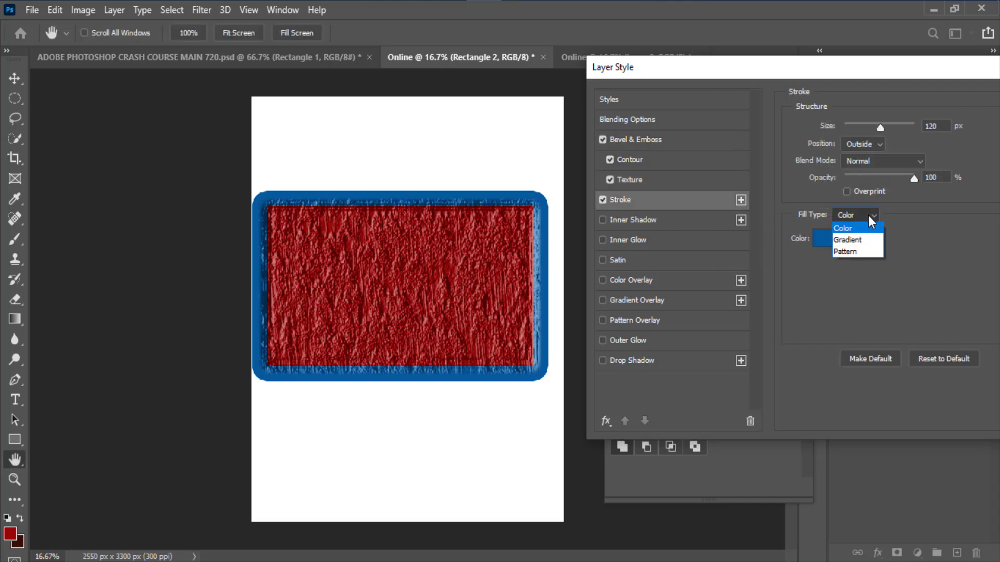
{"action": "left_click", "coordinate": [859, 243]}
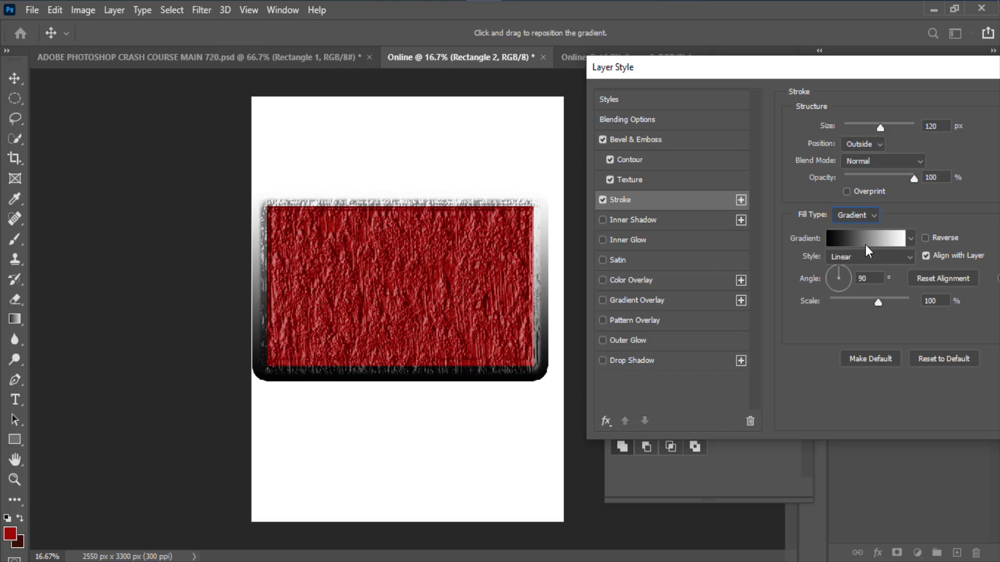
{"action": "left_click", "coordinate": [874, 218]}
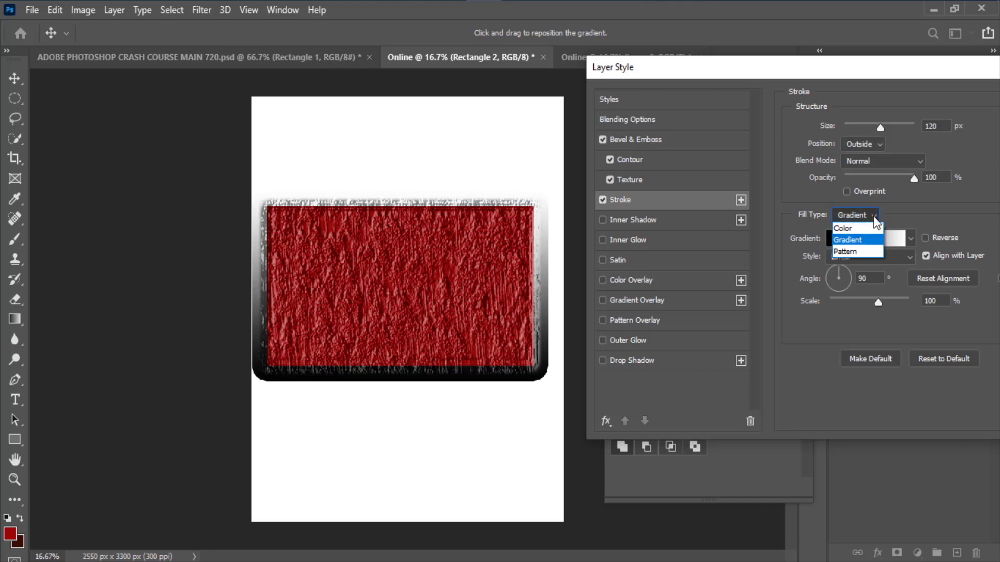
{"action": "left_click", "coordinate": [864, 250]}
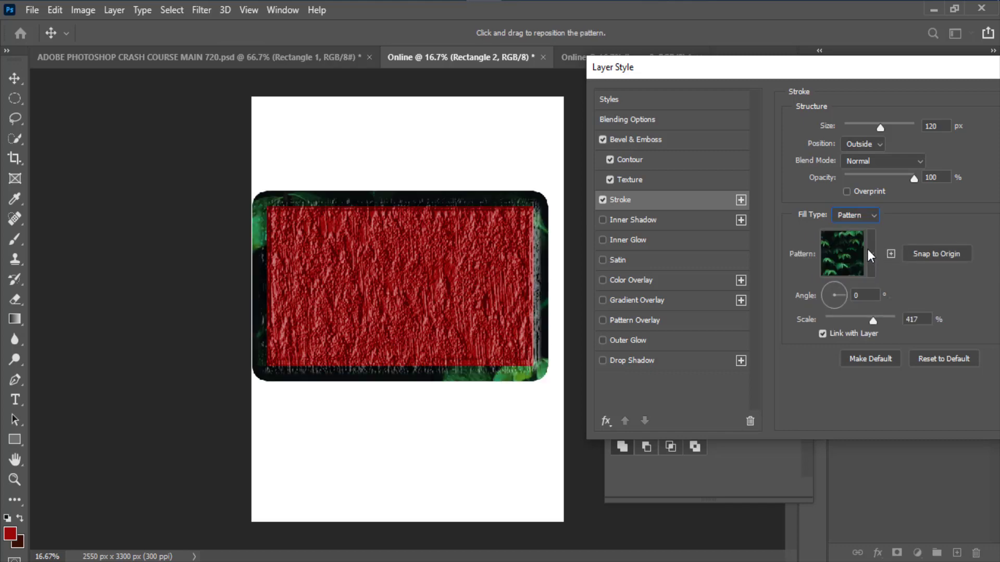
{"action": "left_click", "coordinate": [870, 254]}
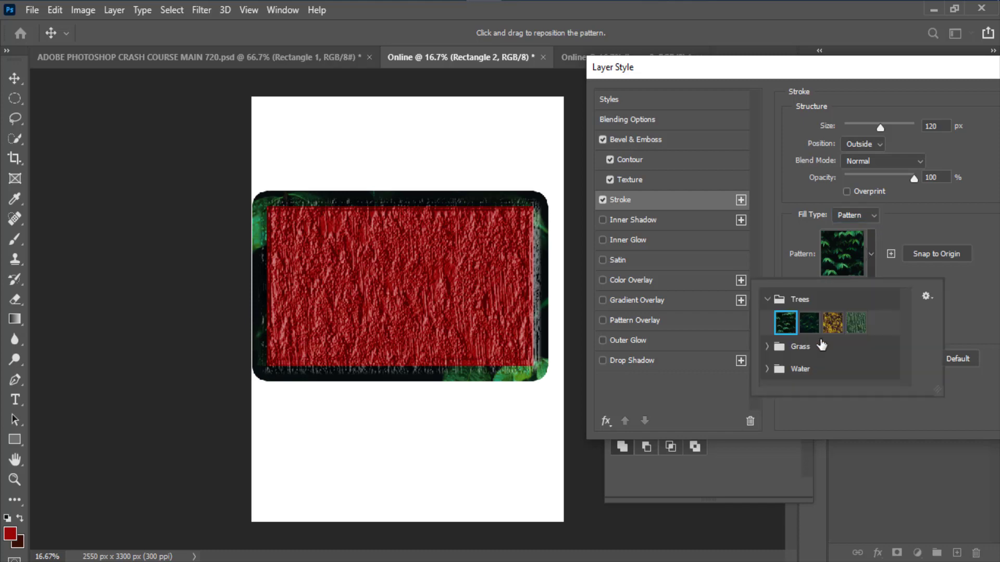
{"action": "left_click", "coordinate": [810, 323]}
{"action": "left_click", "coordinate": [833, 324]}
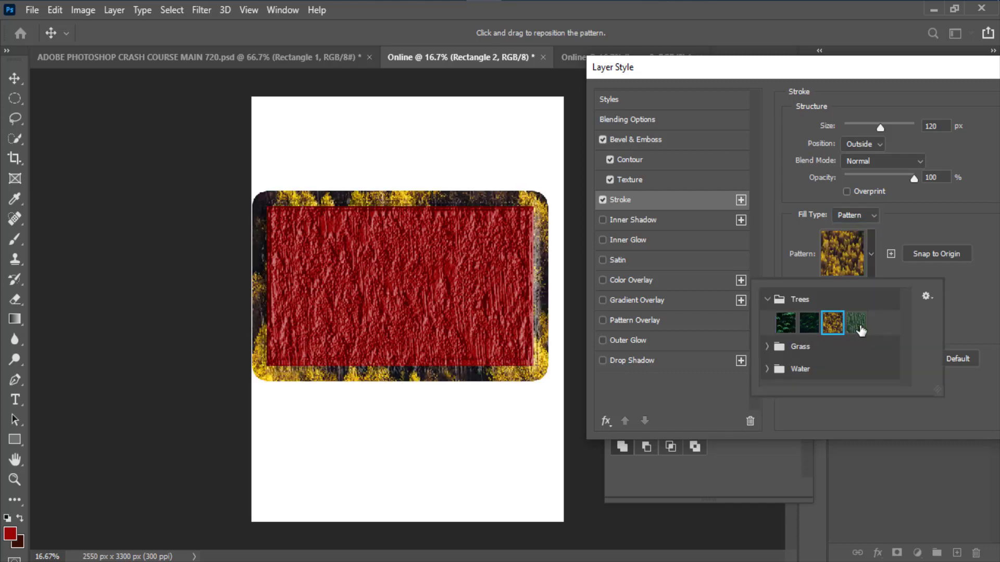
{"action": "left_click", "coordinate": [850, 324]}
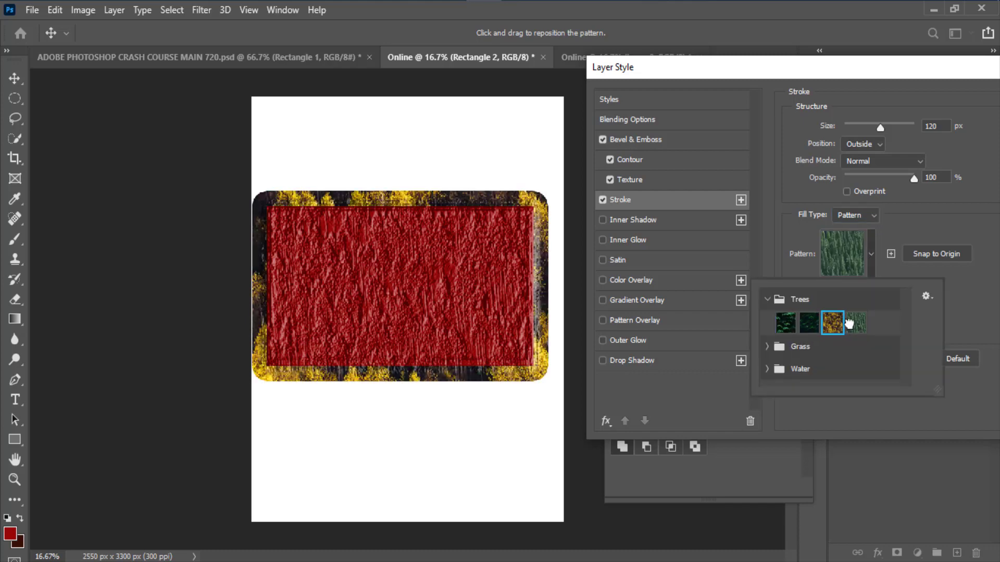
{"action": "left_click", "coordinate": [816, 325]}
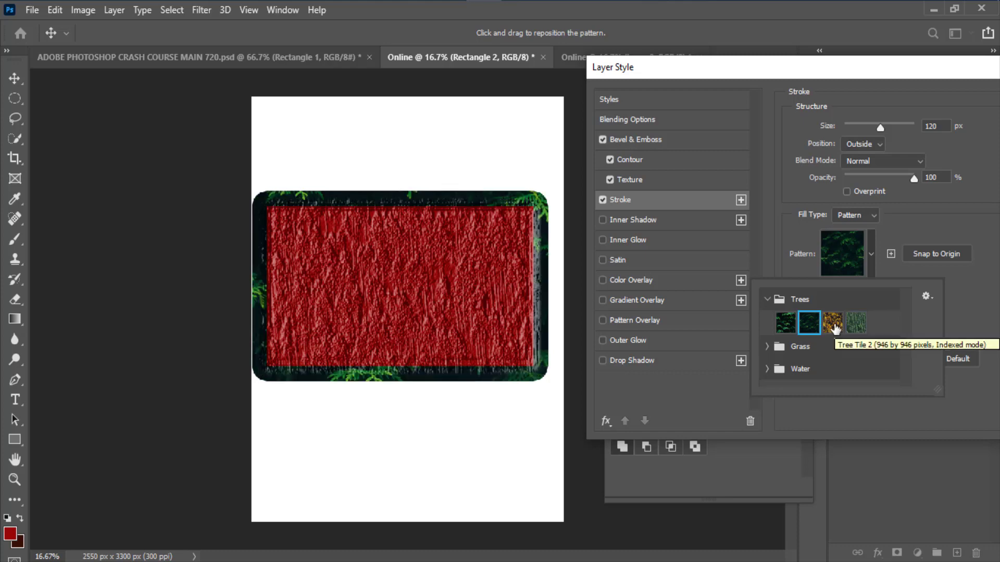
{"action": "left_click", "coordinate": [868, 221]}
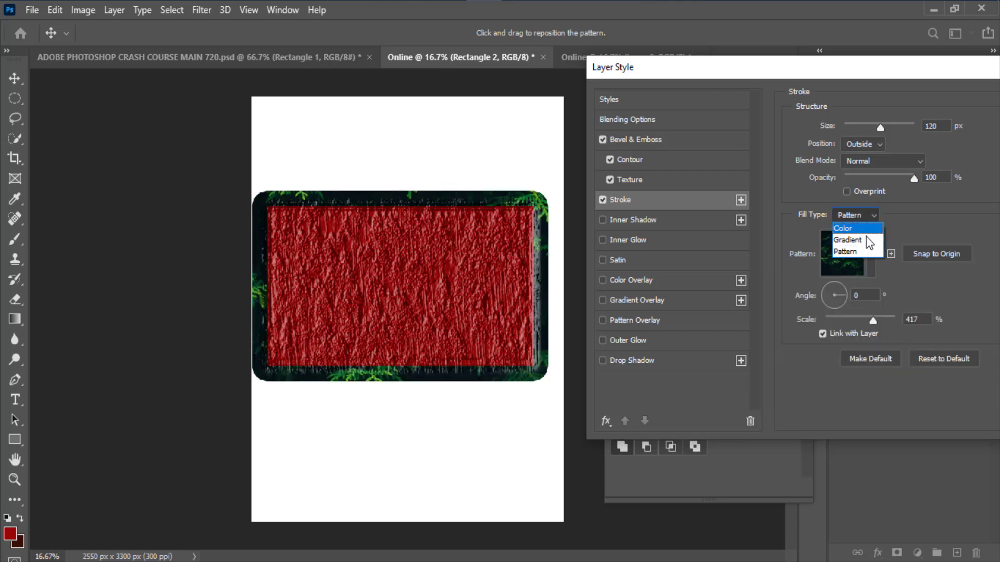
{"action": "left_click", "coordinate": [852, 229]}
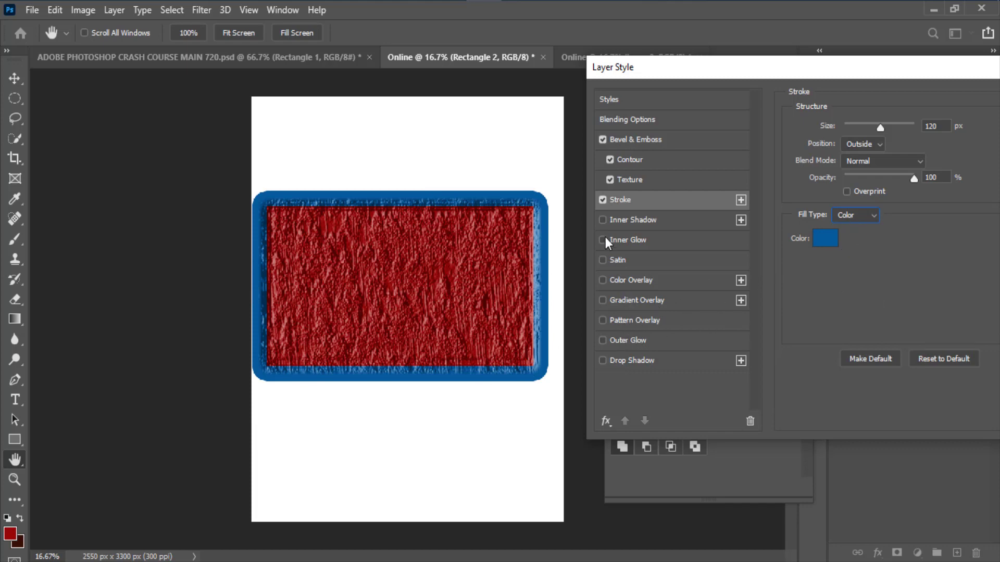
Add an inner shadow with Normal blend mode, 100% opacity, 73 px distance, 20% choke and 101 px size.
{"action": "left_click", "coordinate": [618, 219]}
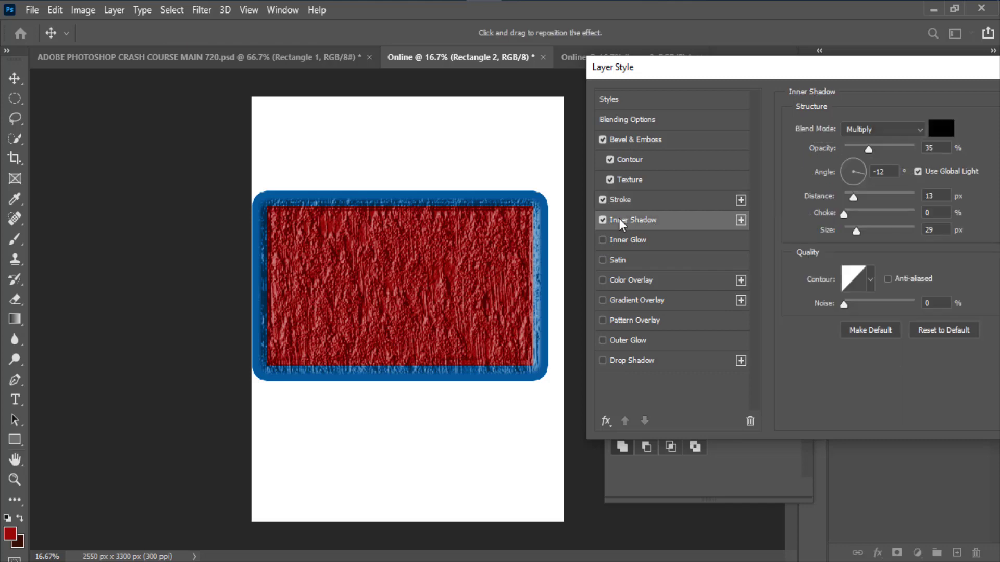
{"action": "left_click", "coordinate": [884, 132]}
{"action": "left_click", "coordinate": [867, 136]}
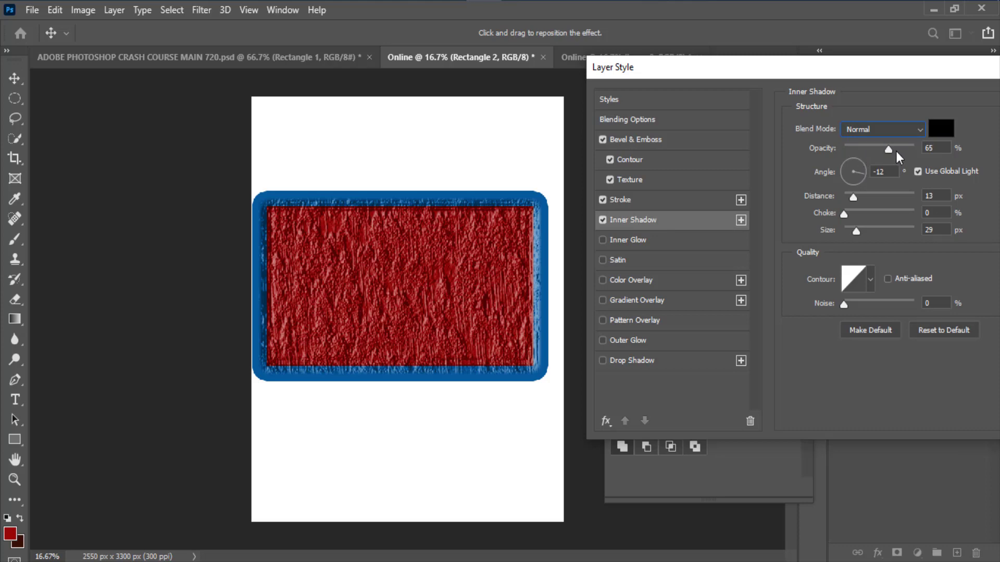
{"action": "left_click", "coordinate": [944, 148]}
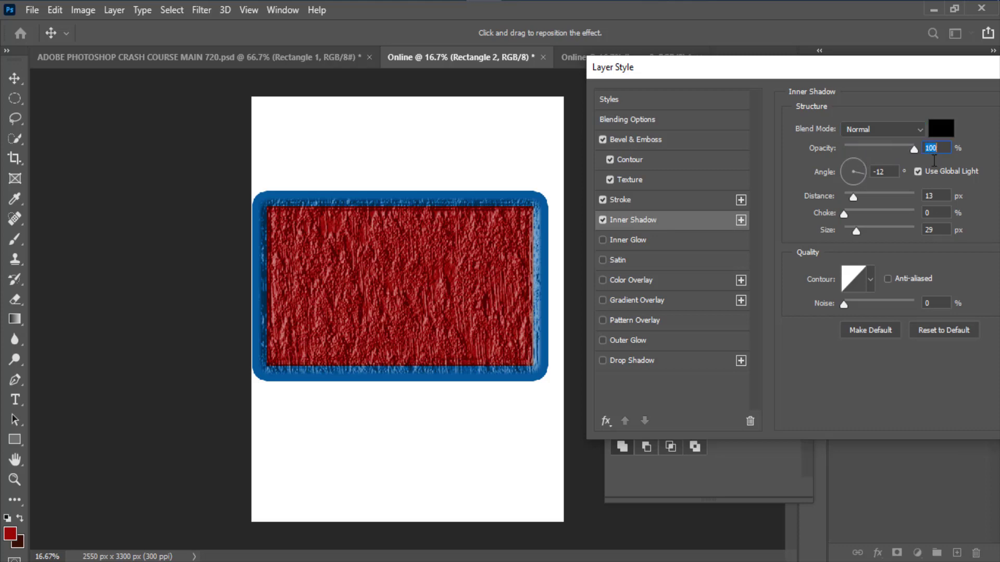
{"action": "left_click_drag", "start_coordinate": [854, 198], "coordinate": [888, 198]}
{"action": "mouse_move", "coordinate": [855, 230]}
{"action": "left_mouse_down"}
{"action": "mouse_move", "coordinate": [884, 229]}
{"action": "mouse_move", "coordinate": [863, 231]}
{"action": "mouse_move", "coordinate": [858, 214]}
{"action": "left_mouse_up"}
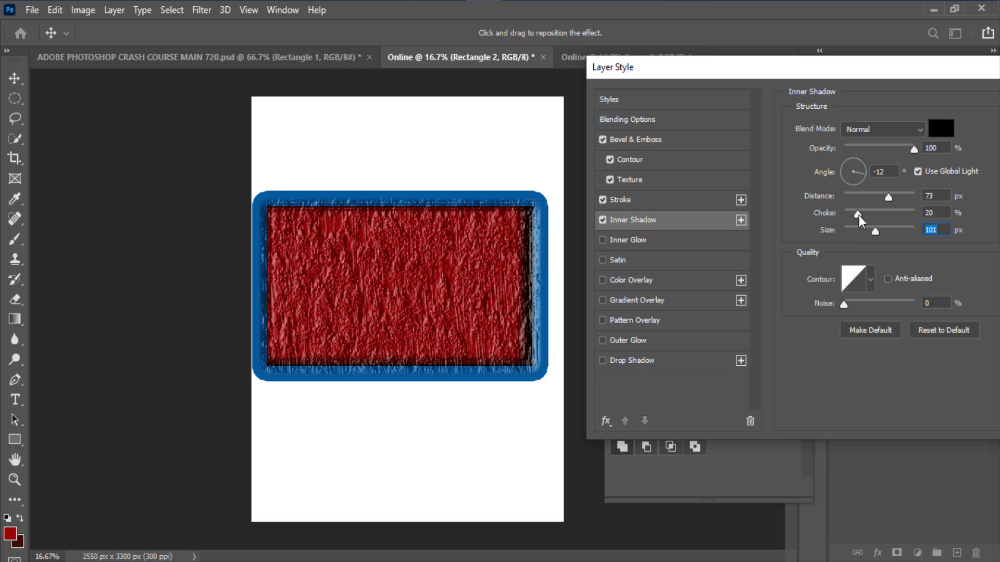
Set the inner shadow's angle to 90° and compare the rectangle with and without the shadow.
{"action": "left_click", "coordinate": [854, 163]}
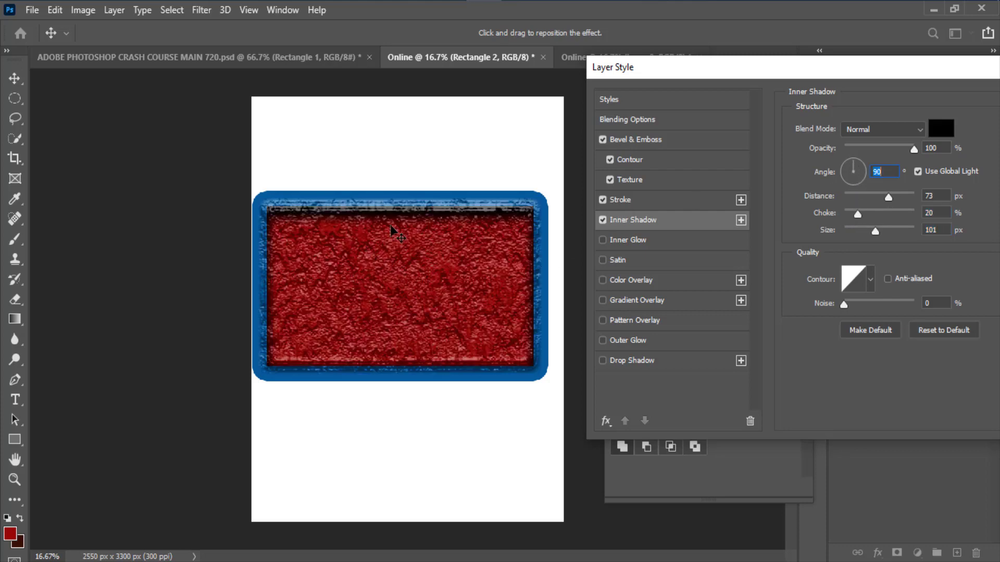
{"action": "left_click", "coordinate": [601, 220]}
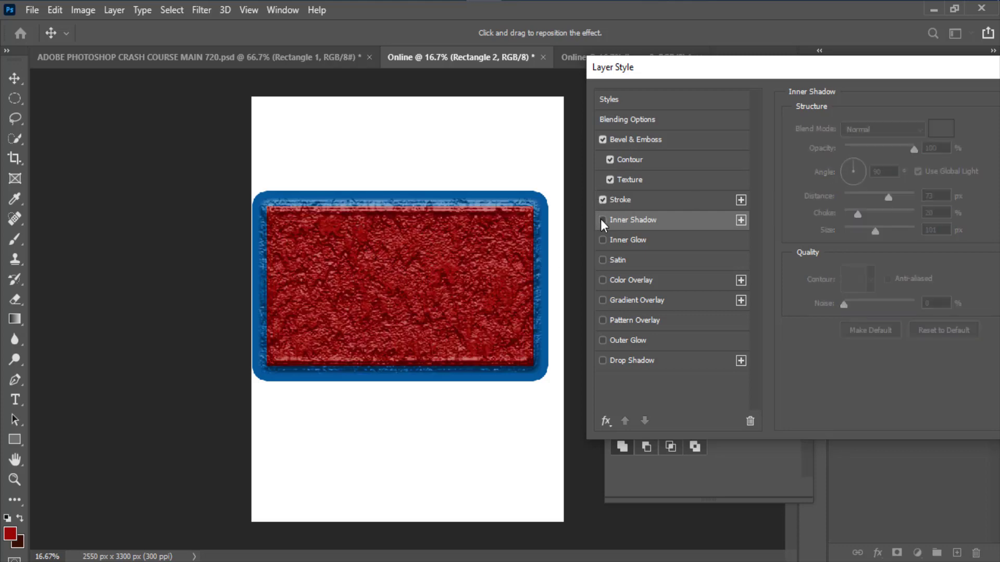
{"action": "left_click", "coordinate": [601, 220]}
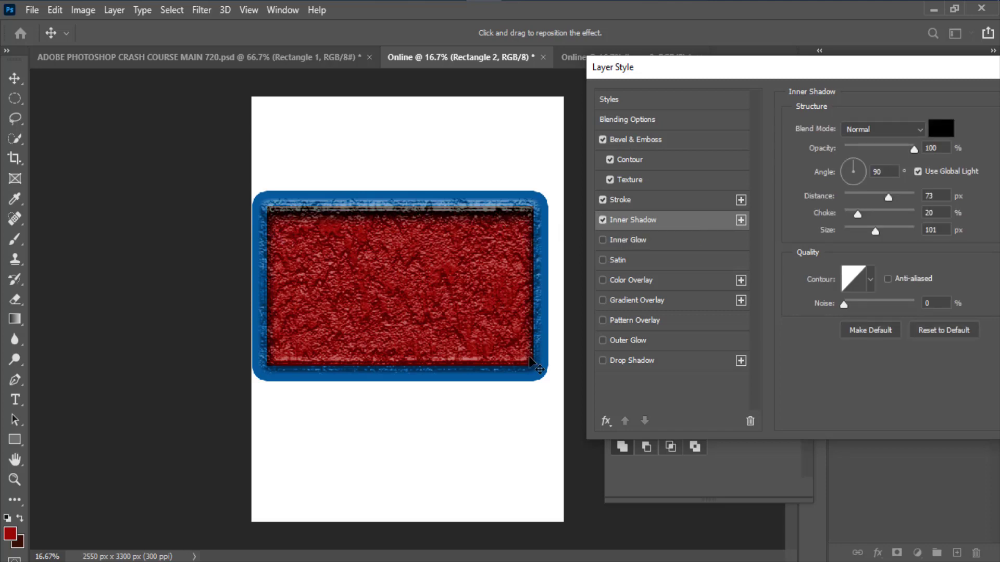
Add an inner glow to the rectangle with Normal blend mode, 100% opacity and a size of 125 px.
{"action": "left_click", "coordinate": [602, 241]}
{"action": "left_click", "coordinate": [629, 246]}
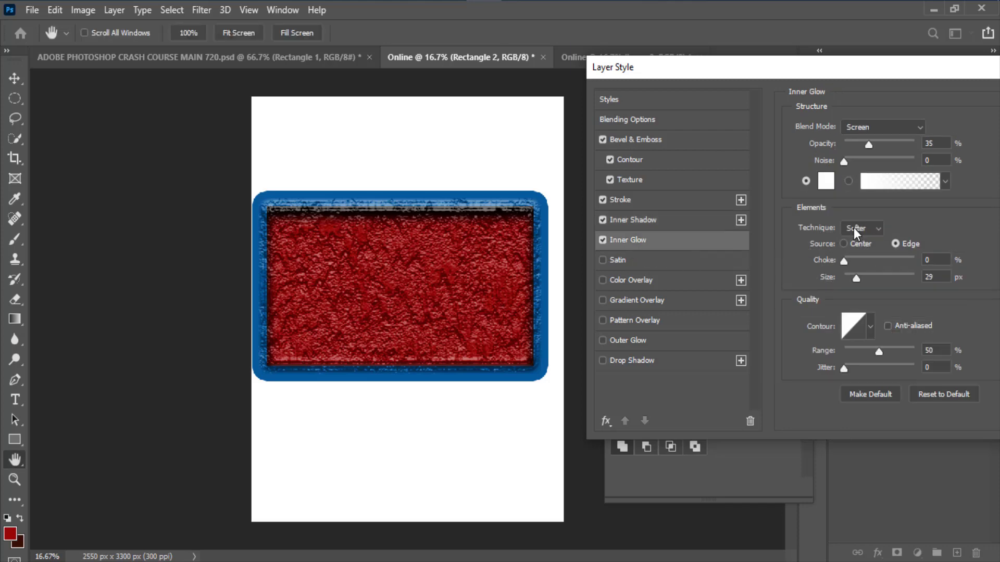
{"action": "left_click_drag", "start_coordinate": [869, 145], "coordinate": [939, 148]}
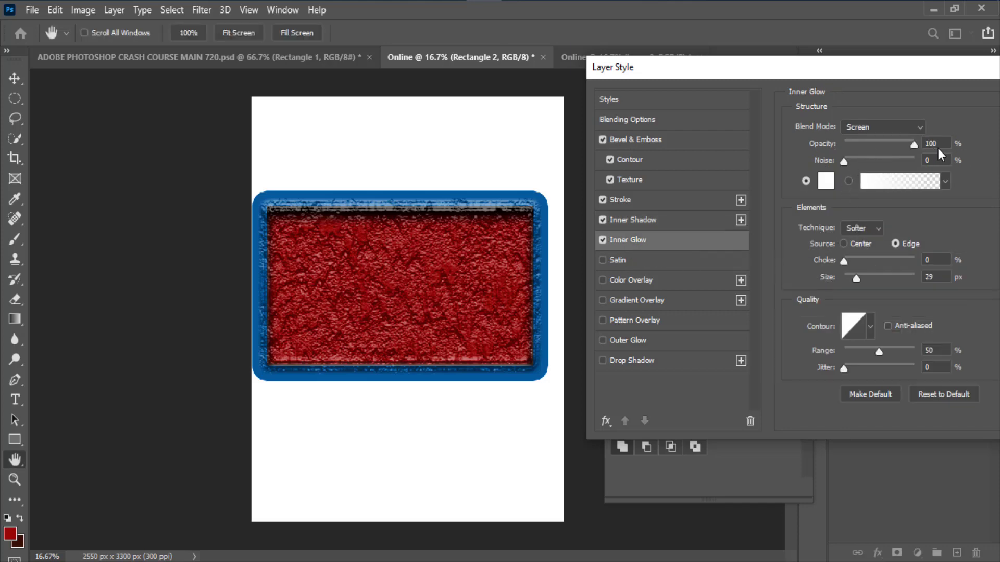
{"action": "left_click", "coordinate": [859, 126]}
{"action": "left_click", "coordinate": [862, 138]}
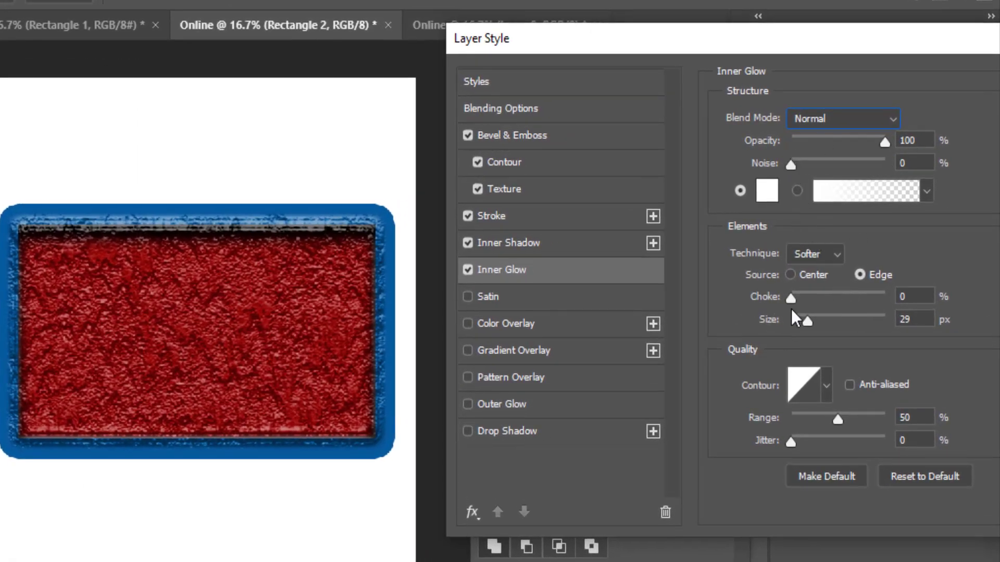
{"action": "left_click_drag", "start_coordinate": [807, 323], "coordinate": [842, 310]}
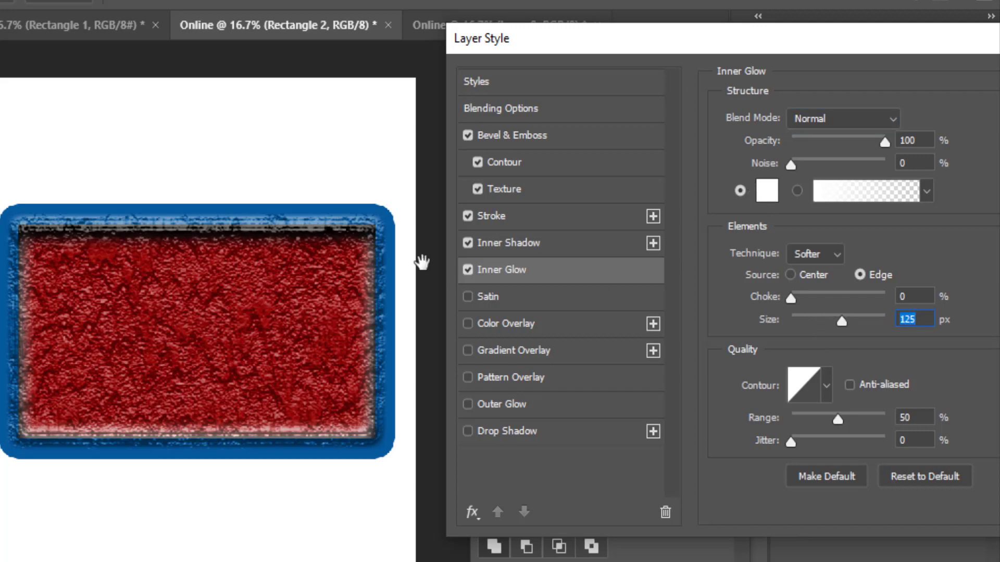
Change the inner glow's color to a saturated magenta.
{"action": "left_click", "coordinate": [770, 190]}
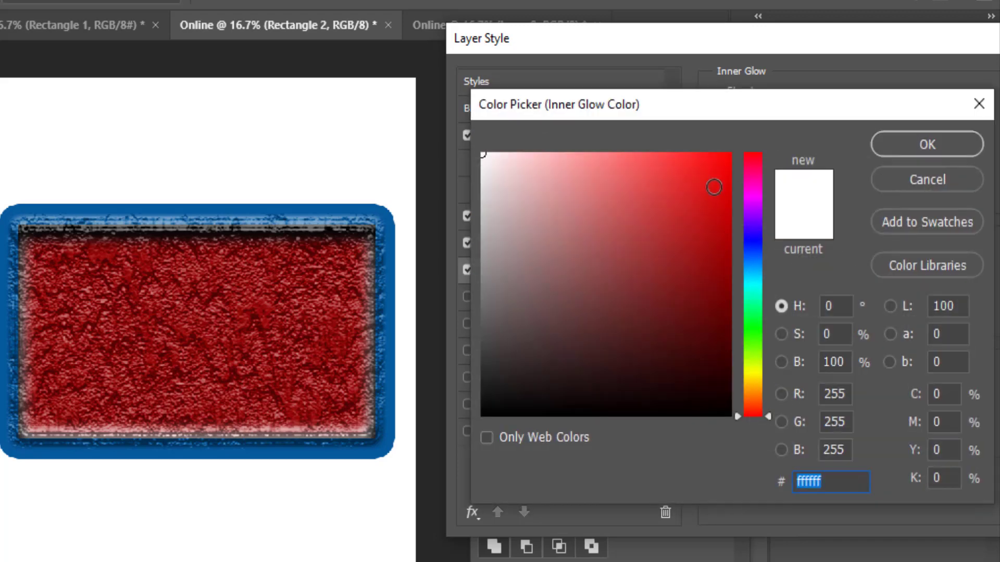
{"action": "left_click", "coordinate": [713, 187]}
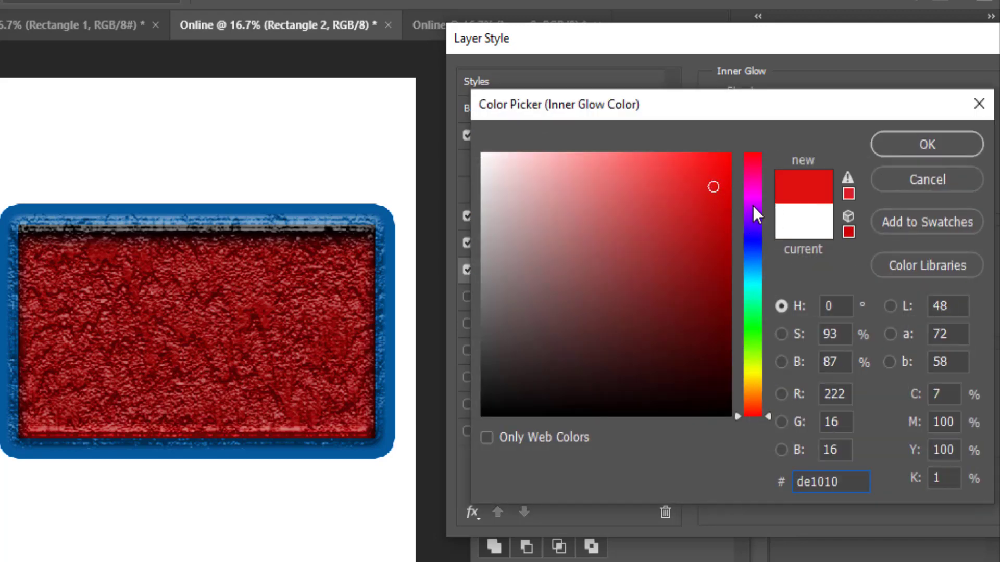
{"action": "left_click_drag", "start_coordinate": [752, 205], "coordinate": [753, 195]}
{"action": "left_click", "coordinate": [914, 148]}
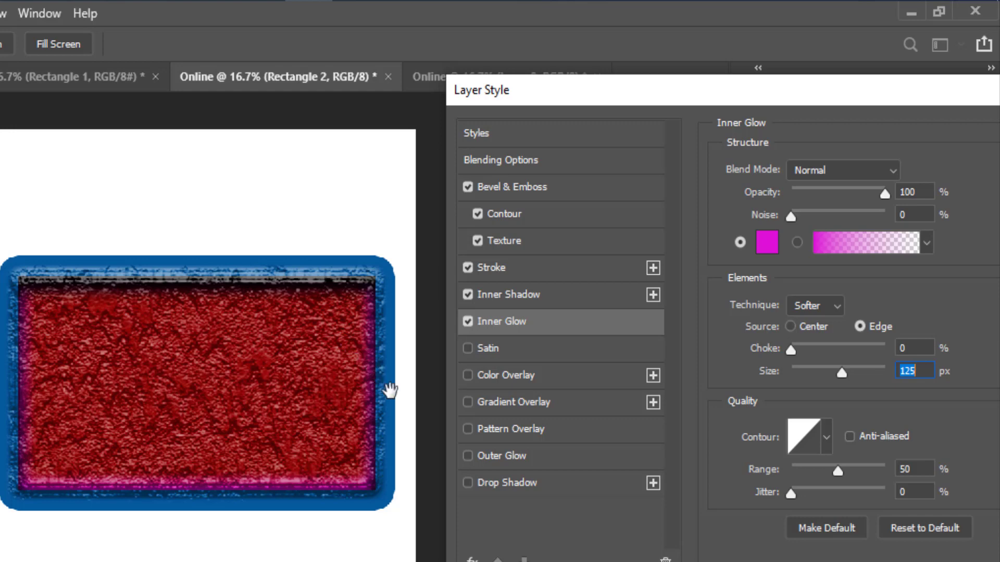
Enable the Satin effect on the rectangle, comparing the shape with and without it.
{"action": "left_click", "coordinate": [467, 349]}
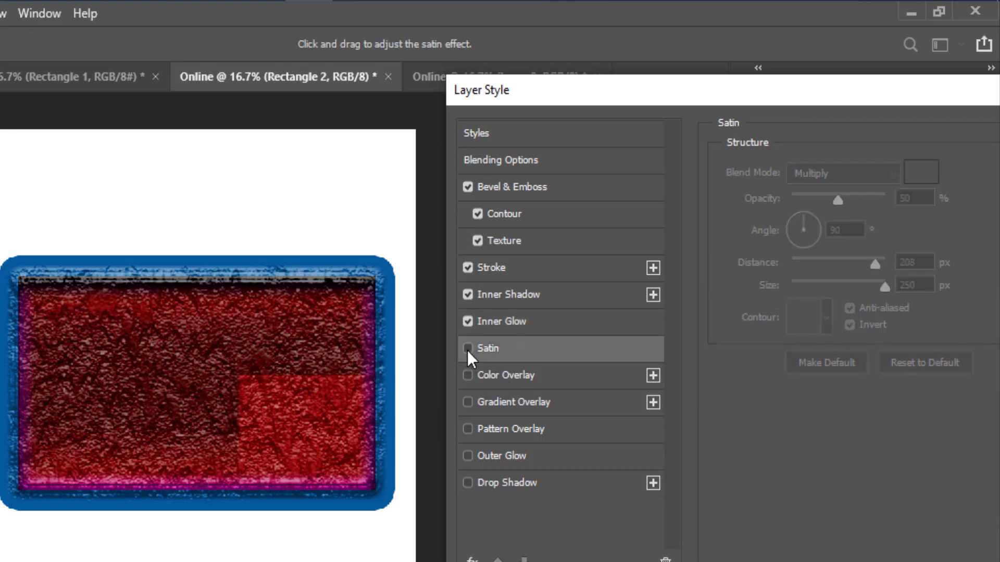
{"action": "left_click", "coordinate": [468, 348]}
{"action": "left_click", "coordinate": [464, 343]}
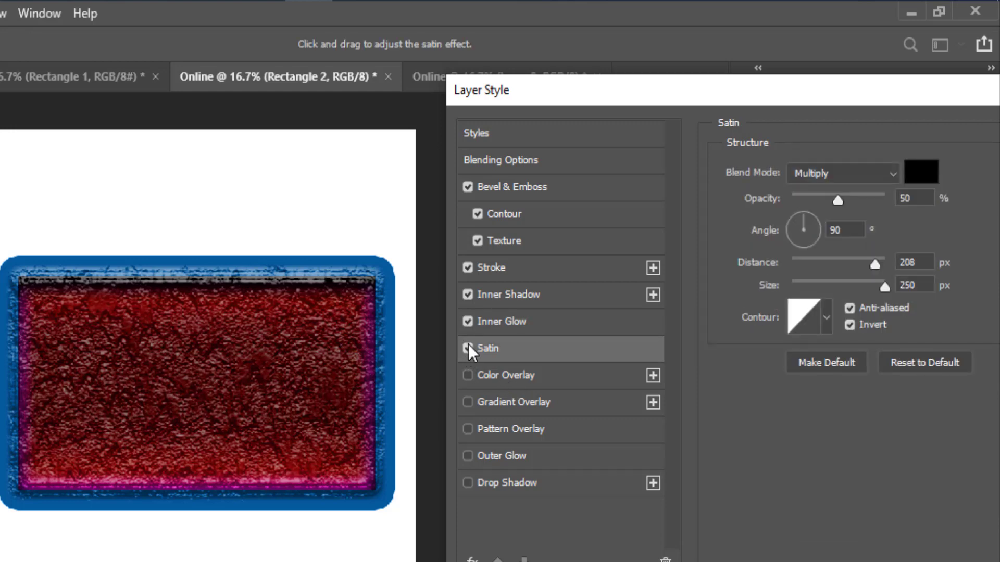
Switch the Satin blend mode to Normal and try out several reds and a blue (#0c32b0) as the satin color.
{"action": "left_click", "coordinate": [864, 176]}
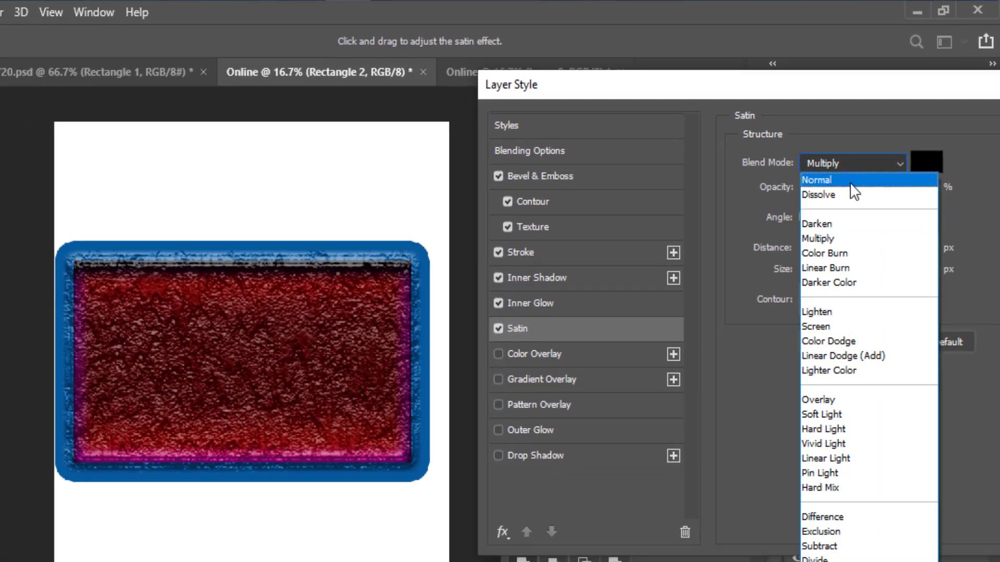
{"action": "left_click", "coordinate": [850, 181]}
{"action": "left_click", "coordinate": [926, 161]}
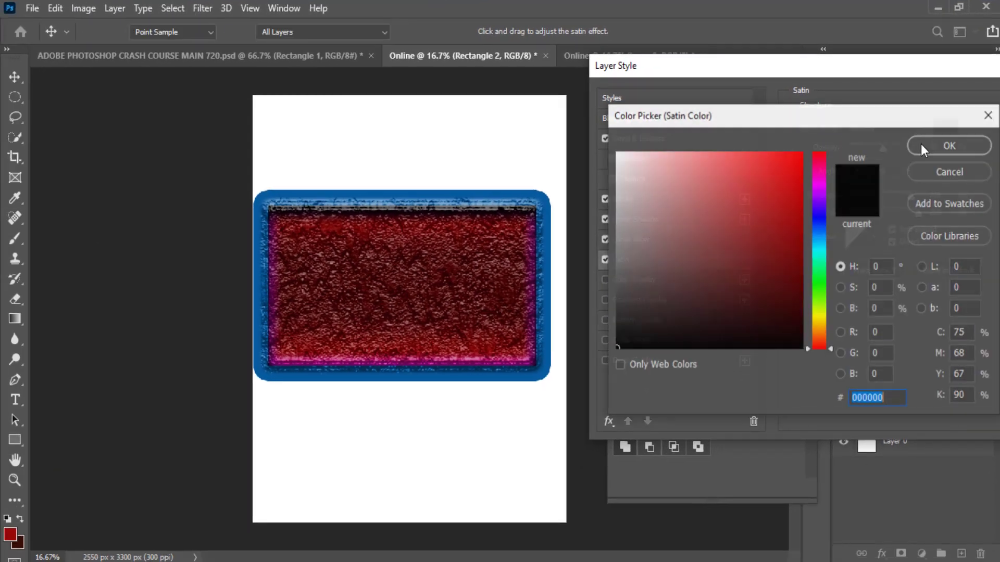
{"action": "left_click", "coordinate": [728, 174]}
{"action": "left_click", "coordinate": [775, 244]}
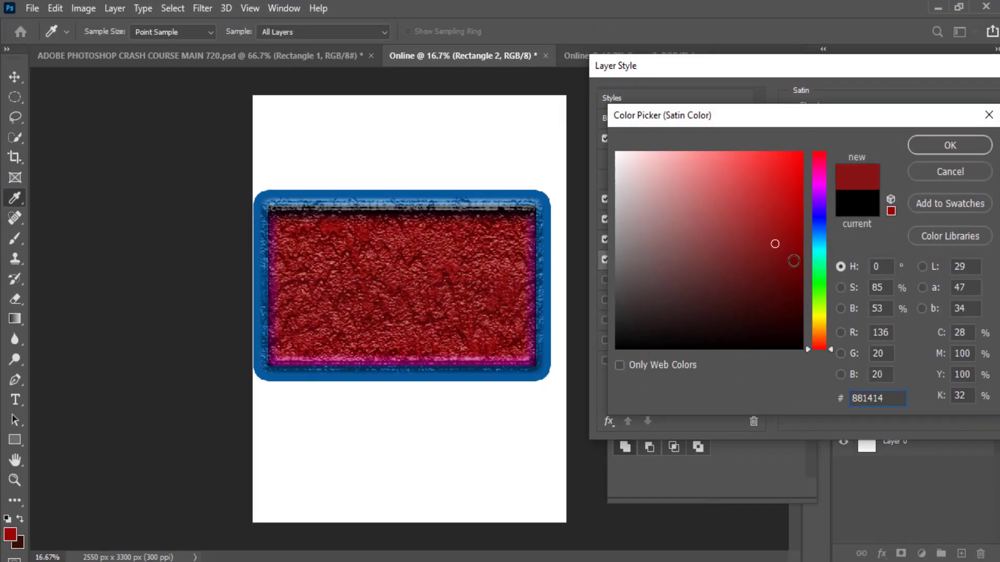
{"action": "left_click", "coordinate": [791, 203]}
{"action": "left_click", "coordinate": [792, 184]}
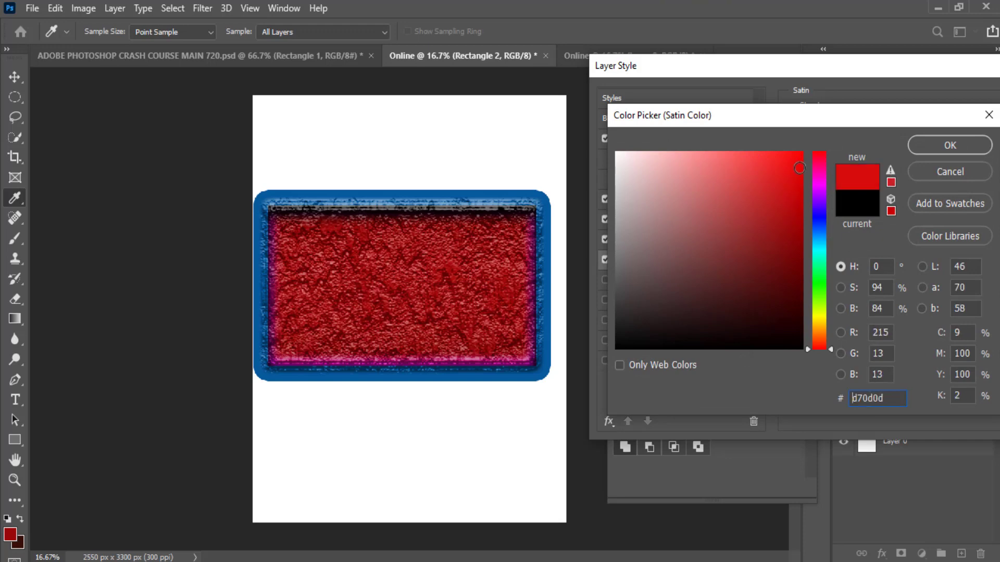
{"action": "left_click", "coordinate": [799, 167]}
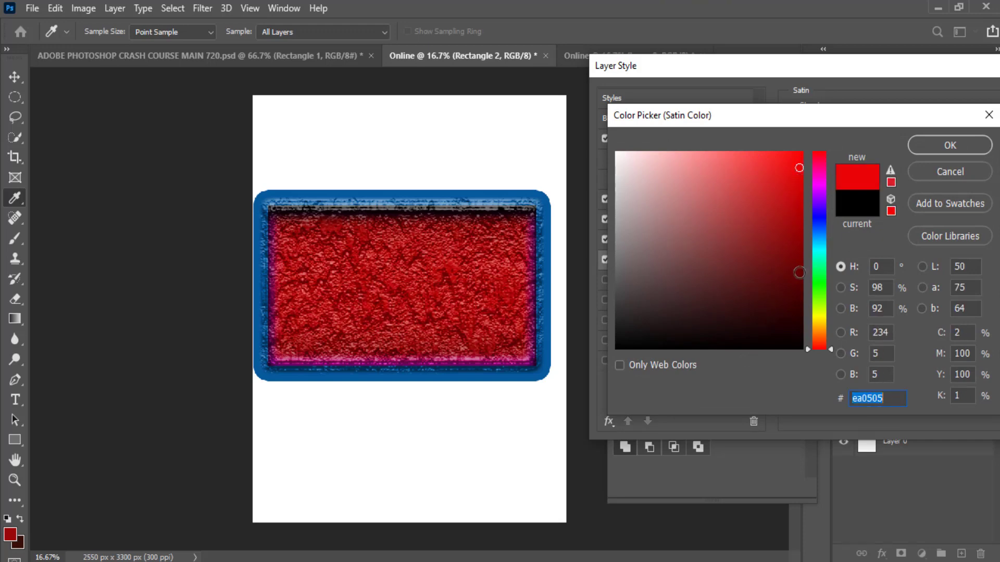
{"action": "left_click", "coordinate": [821, 226]}
{"action": "left_click", "coordinate": [791, 213]}
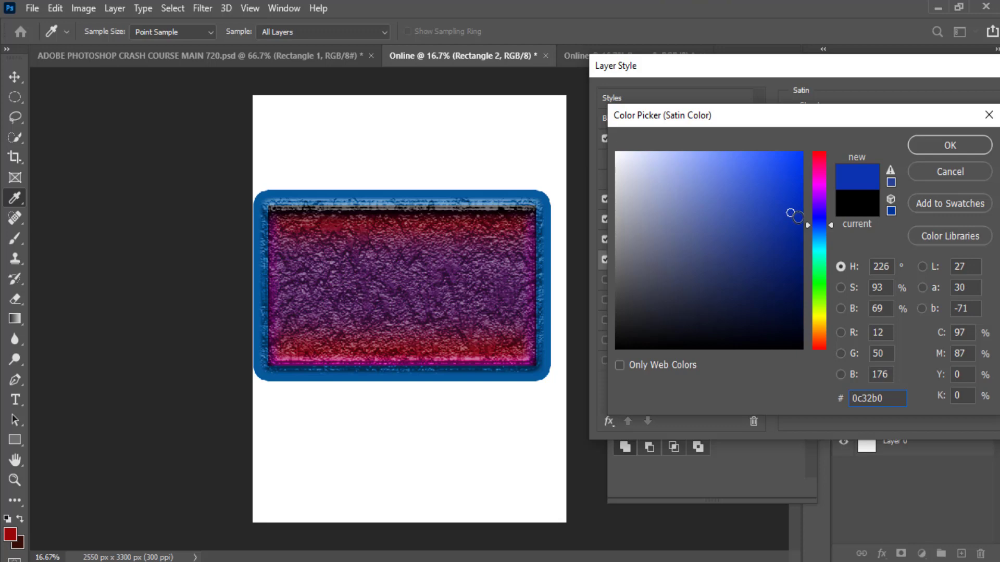
{"action": "left_click", "coordinate": [946, 176]}
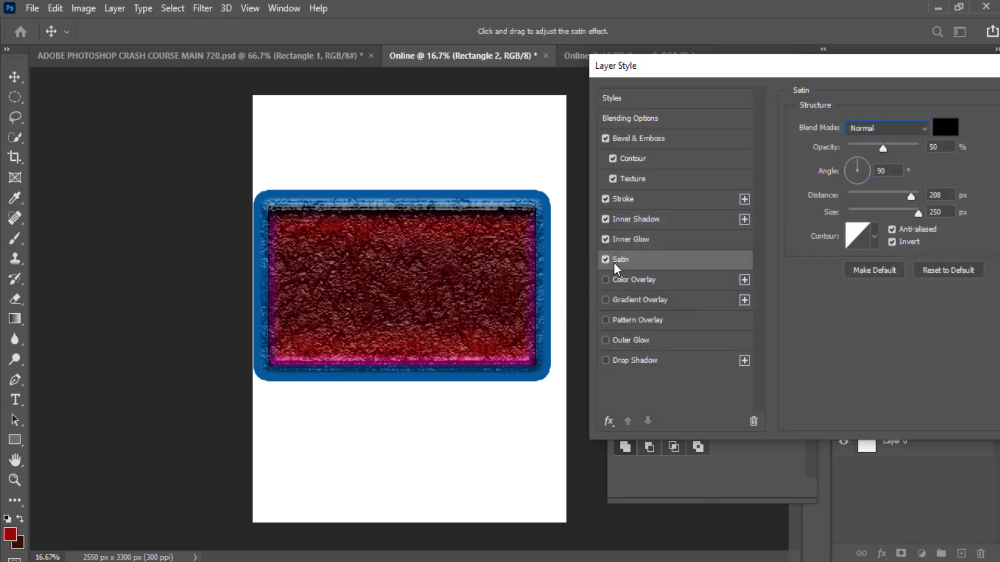
Disable the Satin effect on the rectangle and enable Color Overlay instead.
{"action": "left_click", "coordinate": [606, 259]}
{"action": "left_click", "coordinate": [629, 281]}
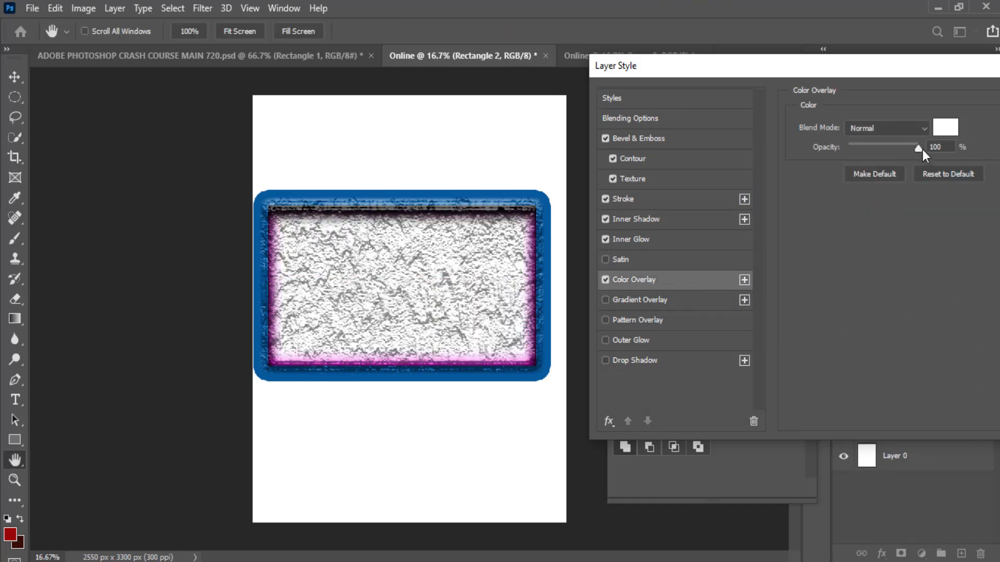
Try dark red, blue and dark green as the overlay color, then discard the color change.
{"action": "left_click", "coordinate": [945, 128]}
{"action": "left_click", "coordinate": [779, 221]}
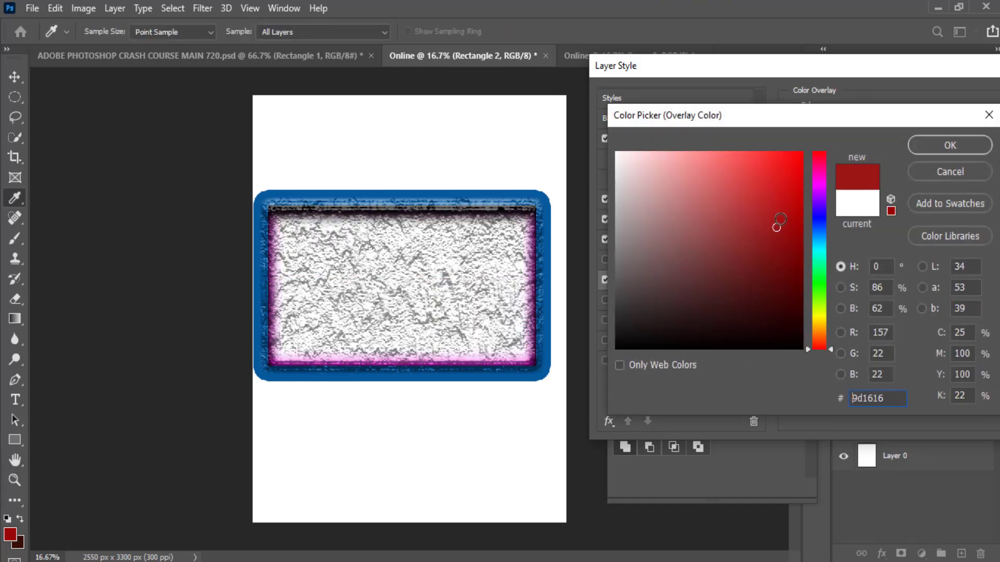
{"action": "left_click", "coordinate": [820, 222]}
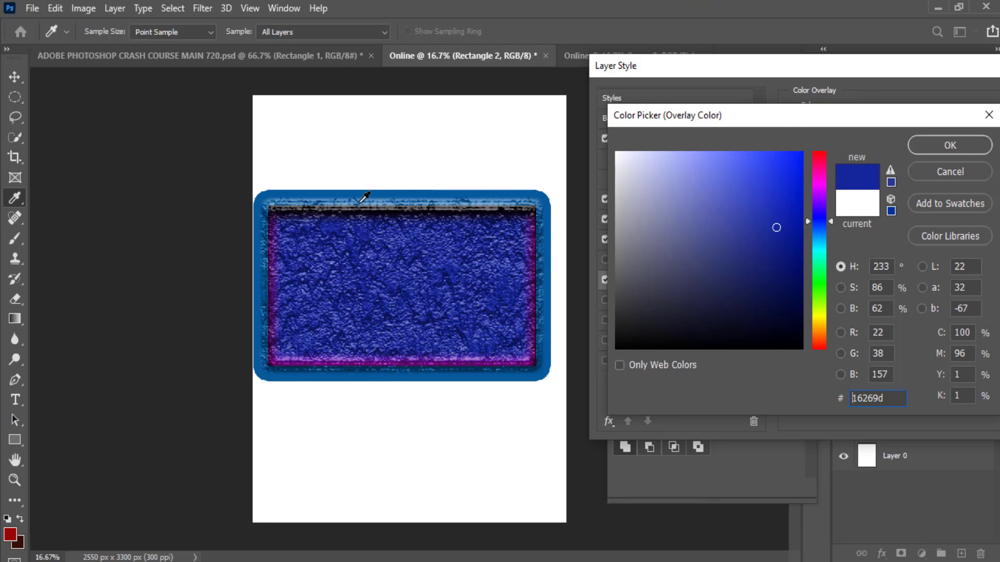
{"action": "left_click", "coordinate": [796, 274]}
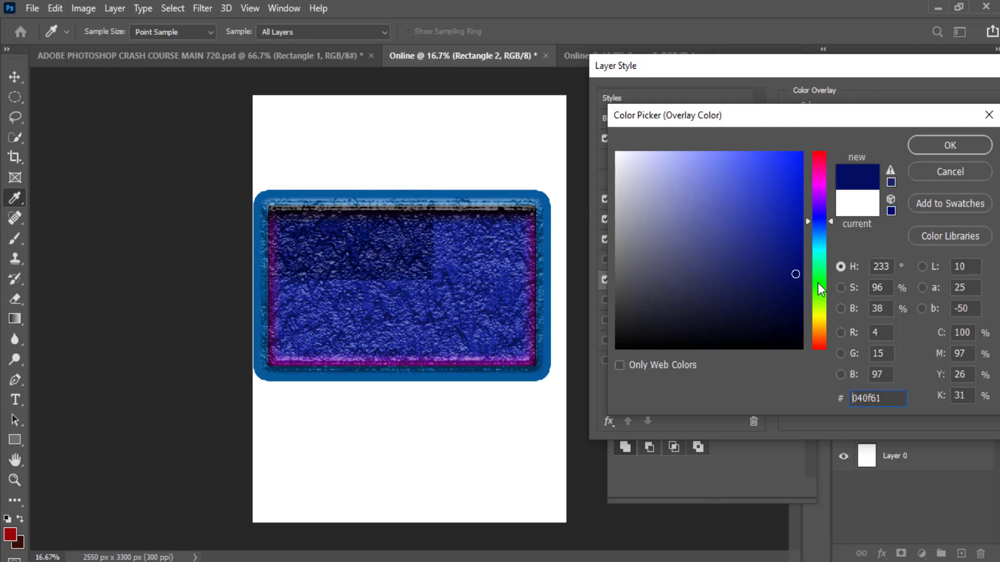
{"action": "left_click", "coordinate": [819, 286]}
{"action": "left_click", "coordinate": [793, 307]}
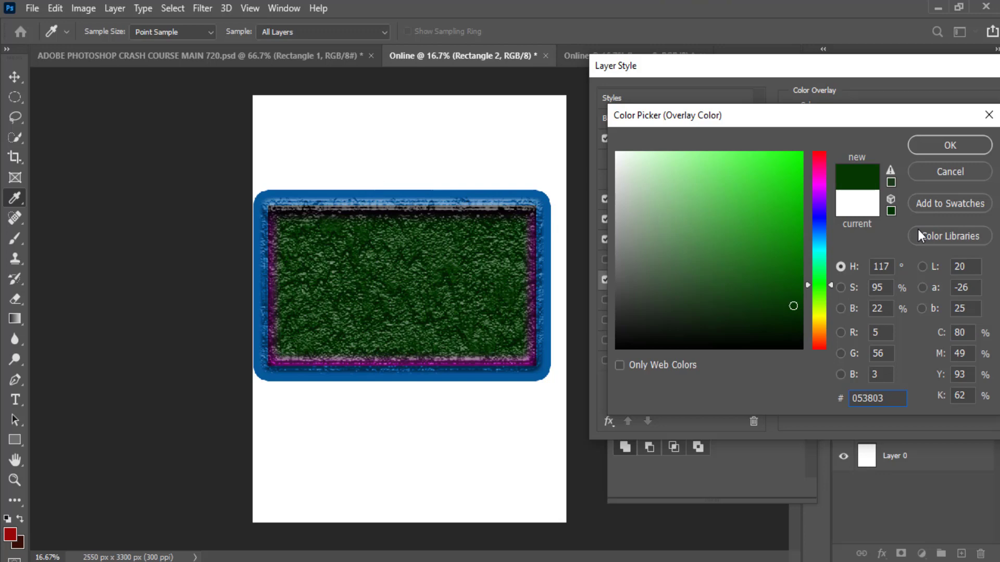
{"action": "left_click", "coordinate": [926, 177]}
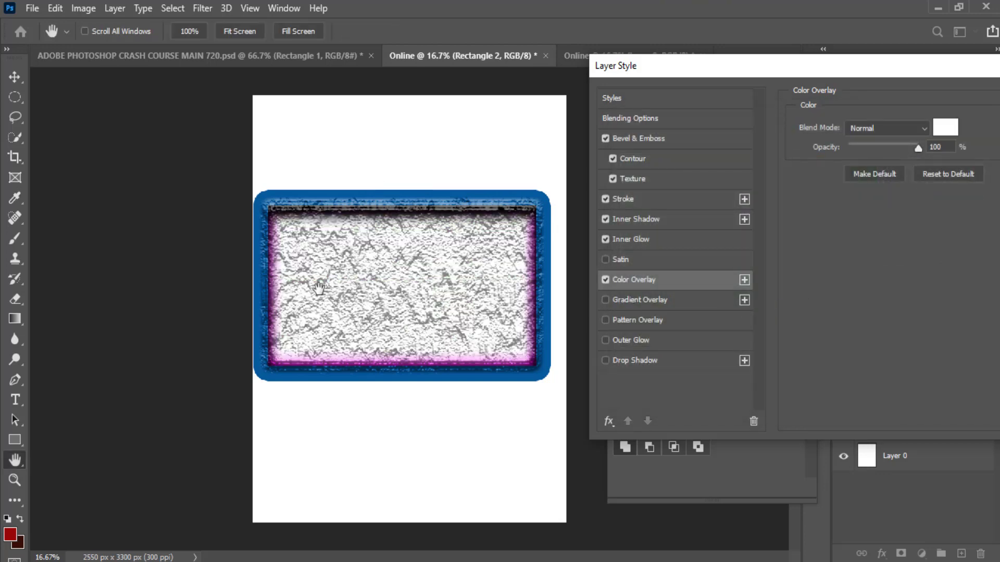
Set the rectangle's color overlay to a teal green.
{"action": "left_click", "coordinate": [945, 127]}
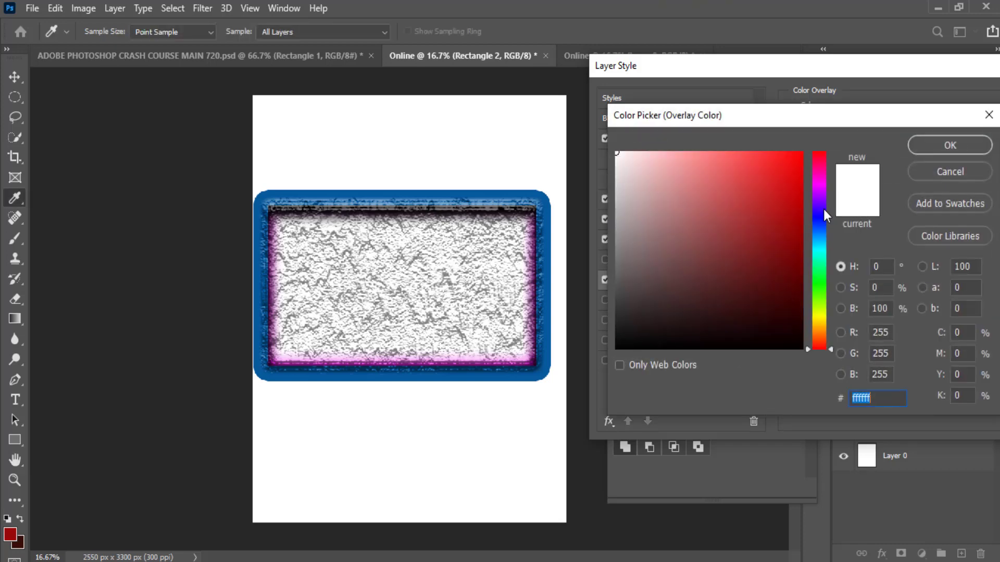
{"action": "left_click_drag", "start_coordinate": [824, 208], "coordinate": [821, 255]}
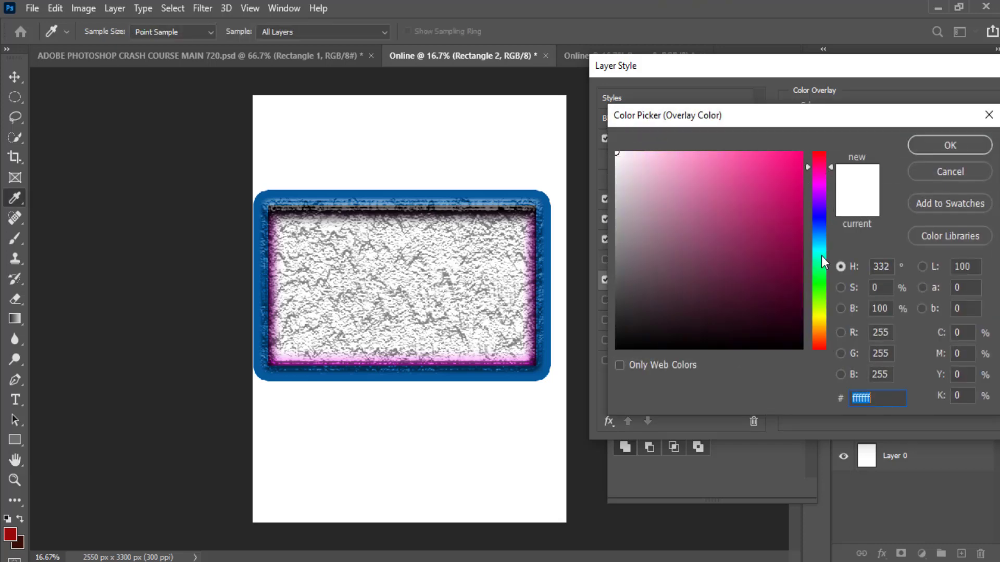
{"action": "left_click", "coordinate": [795, 210]}
{"action": "left_click", "coordinate": [949, 148]}
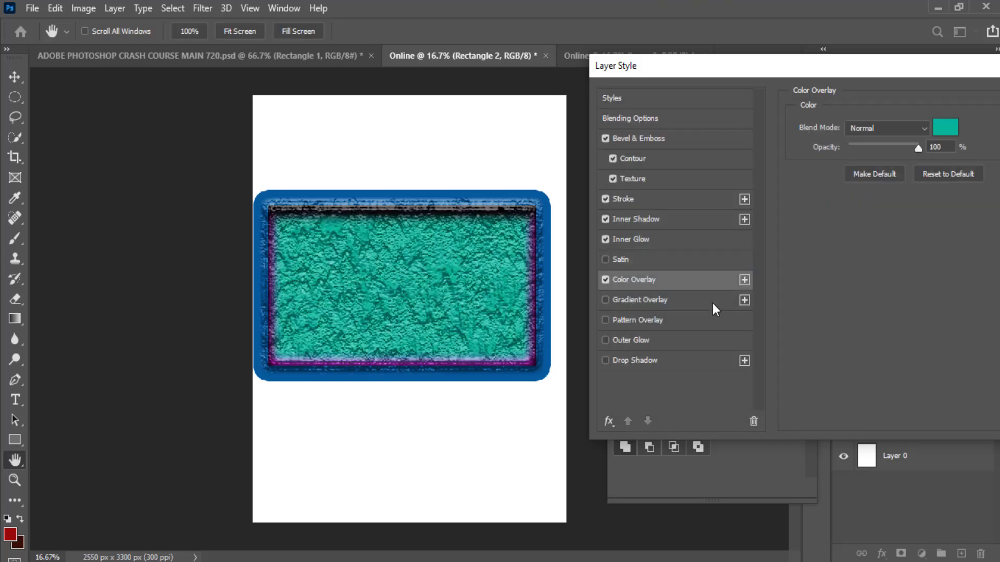
Replace the Color Overlay with a Gradient Overlay on the rectangle and display the gradient's settings.
{"action": "left_click", "coordinate": [605, 301]}
{"action": "left_click", "coordinate": [605, 280]}
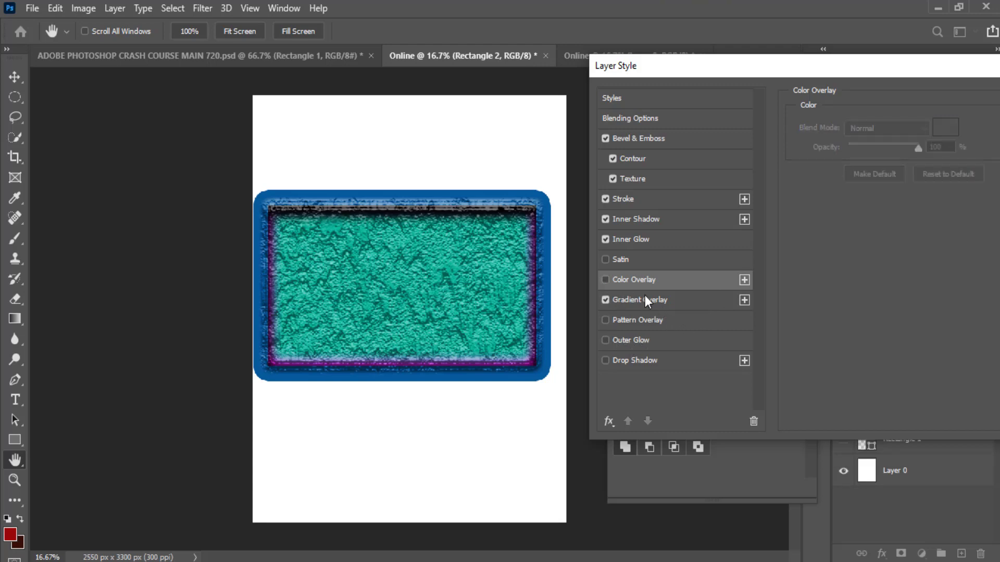
{"action": "left_click", "coordinate": [671, 305]}
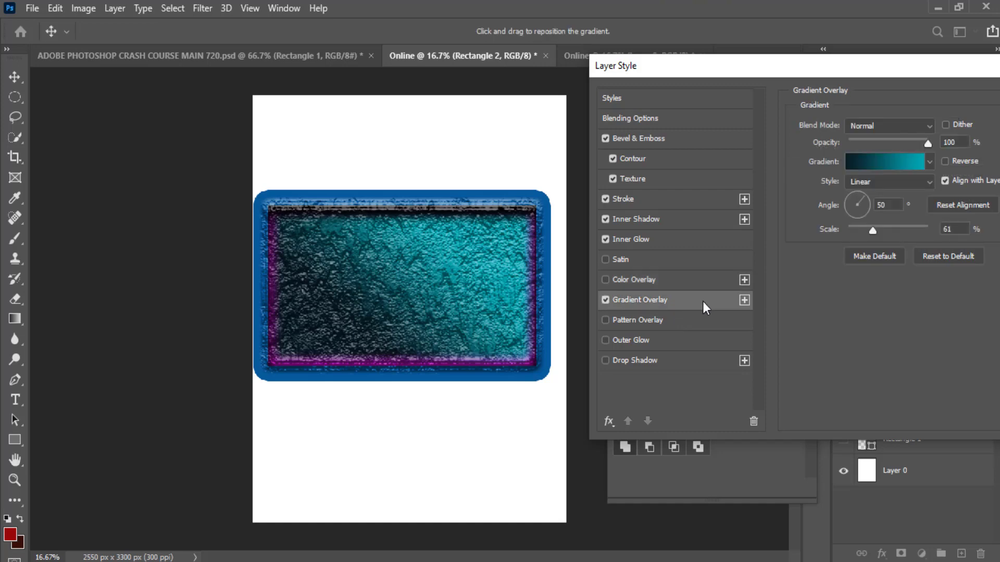
Try dark green (#263d06) as the color of the gradient overlay's starting stop.
{"action": "left_click", "coordinate": [892, 164]}
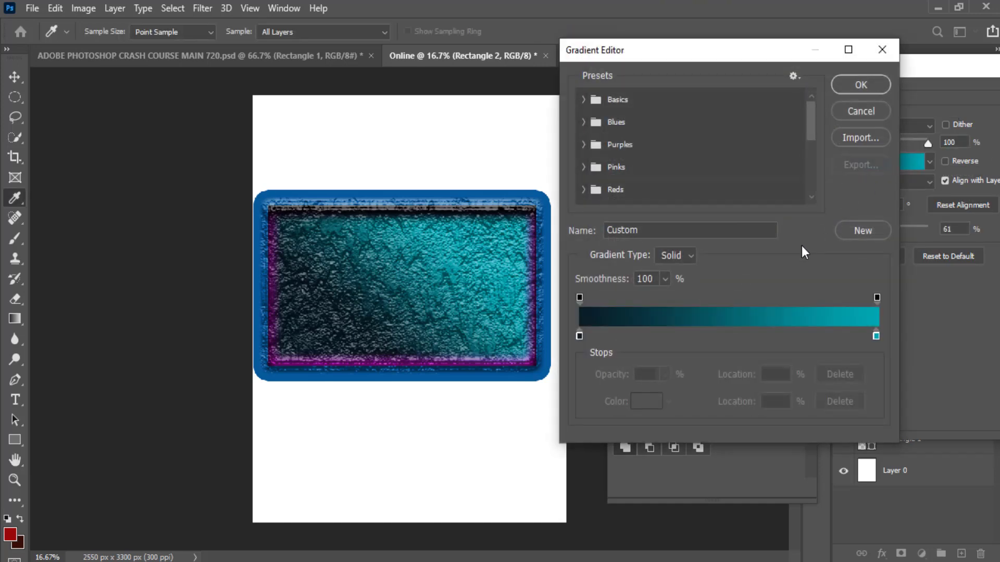
{"action": "left_click", "coordinate": [579, 337]}
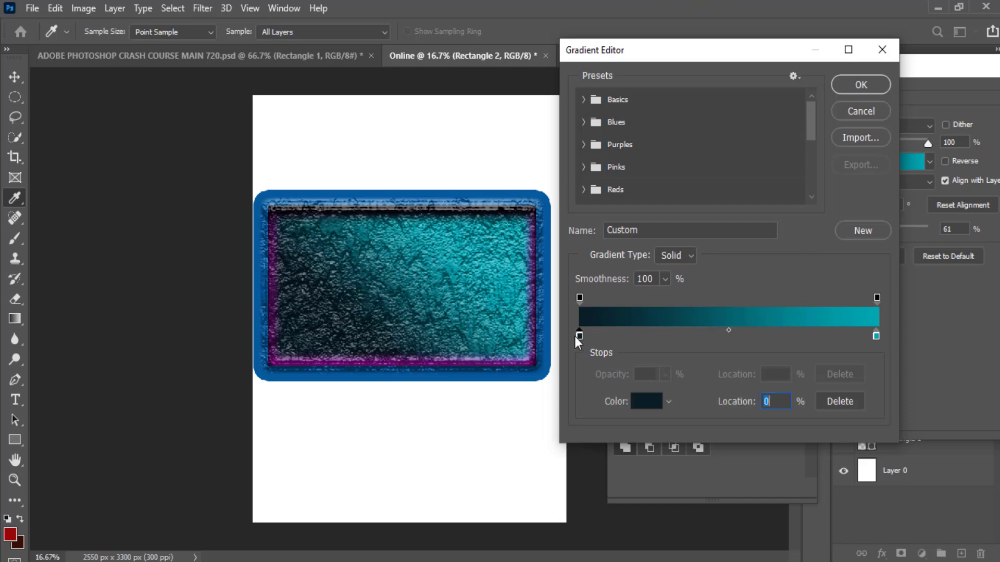
{"action": "left_click", "coordinate": [643, 412]}
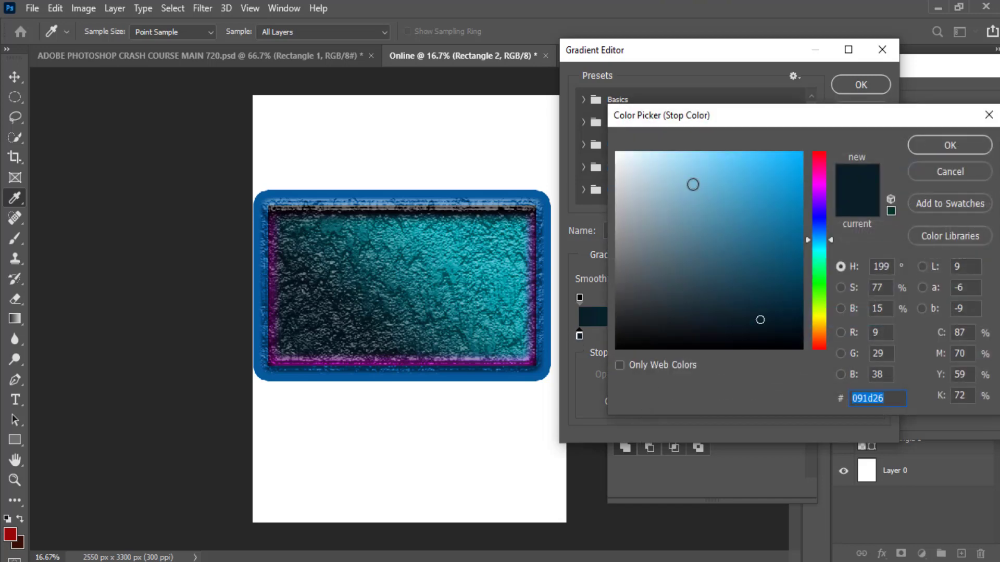
{"action": "left_click", "coordinate": [692, 183]}
{"action": "left_click", "coordinate": [779, 275]}
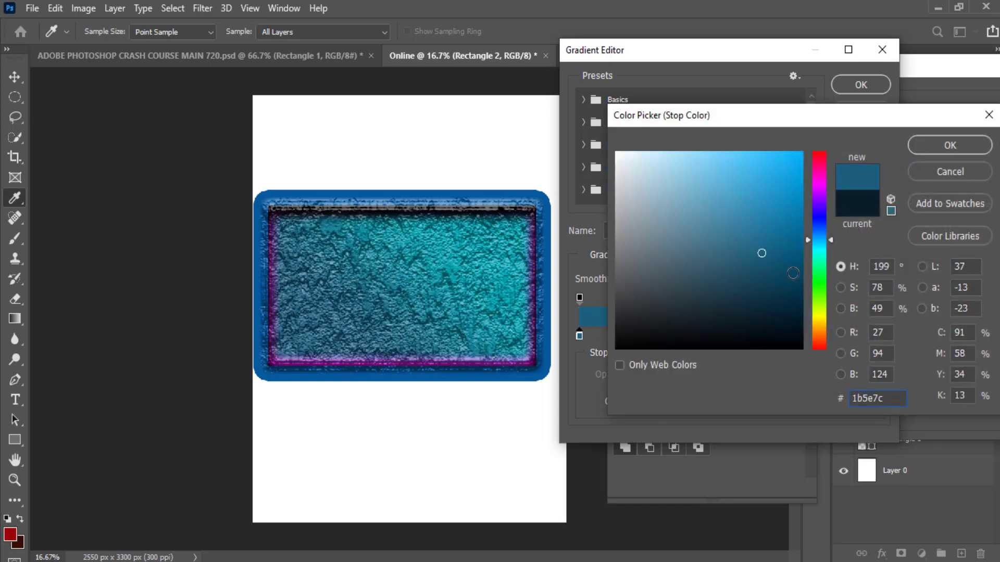
{"action": "left_click", "coordinate": [819, 303]}
{"action": "left_click", "coordinate": [784, 302]}
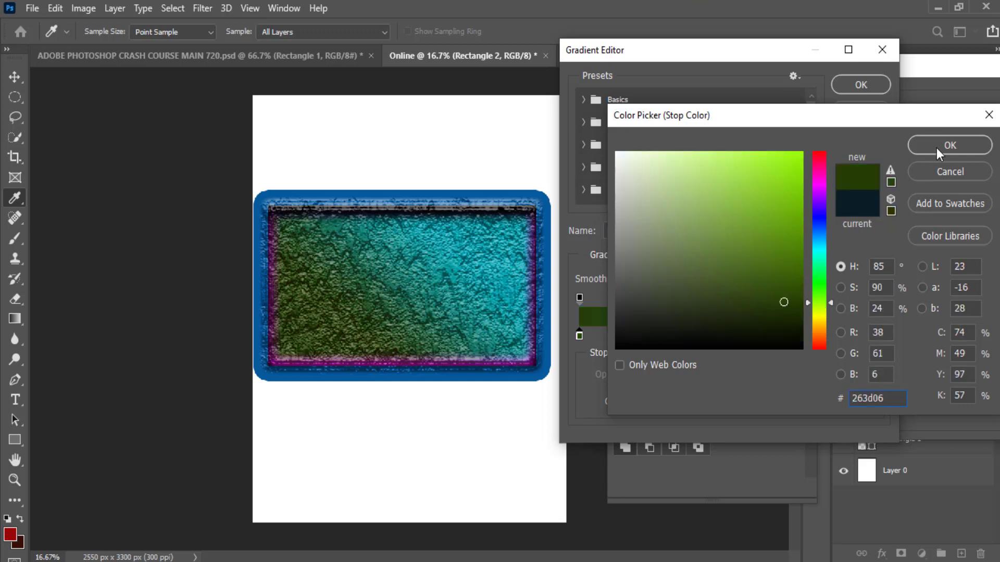
{"action": "left_click", "coordinate": [936, 148]}
Try yellow (#ebcf16) as the gradient's end color, then discard the gradient edits.
{"action": "left_click", "coordinate": [876, 336]}
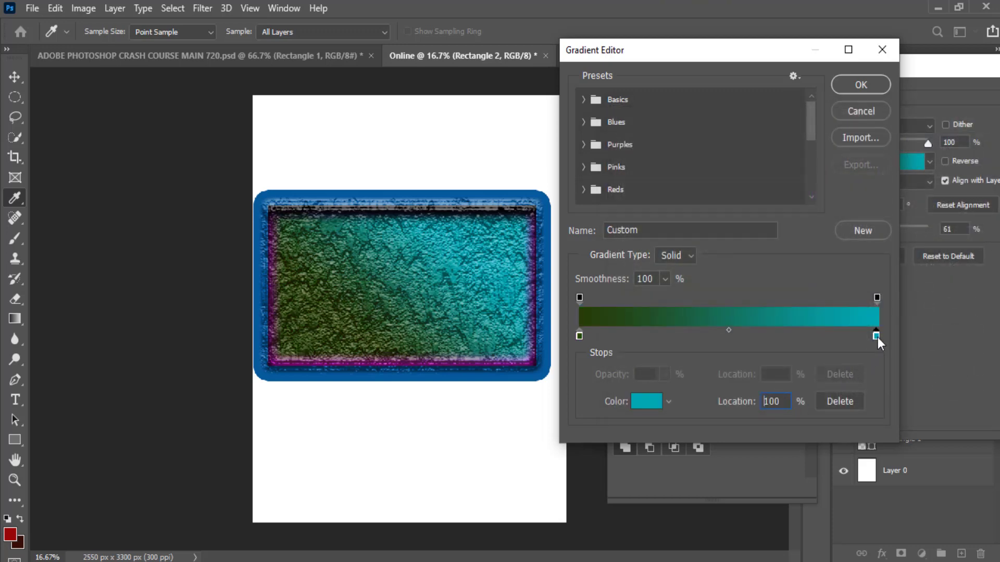
{"action": "left_click", "coordinate": [657, 402]}
{"action": "left_click", "coordinate": [819, 316]}
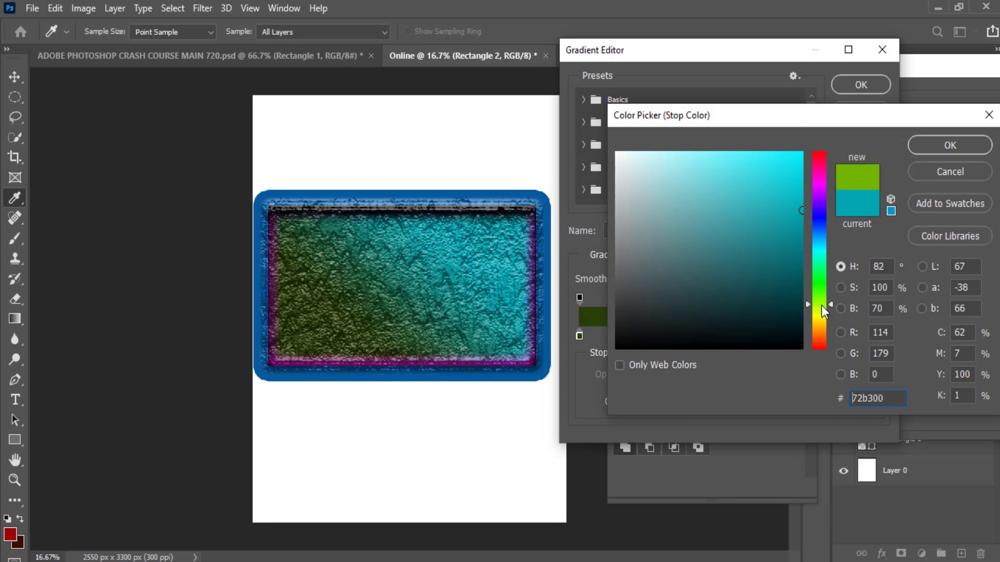
{"action": "left_click", "coordinate": [819, 321]}
{"action": "left_click", "coordinate": [785, 167]}
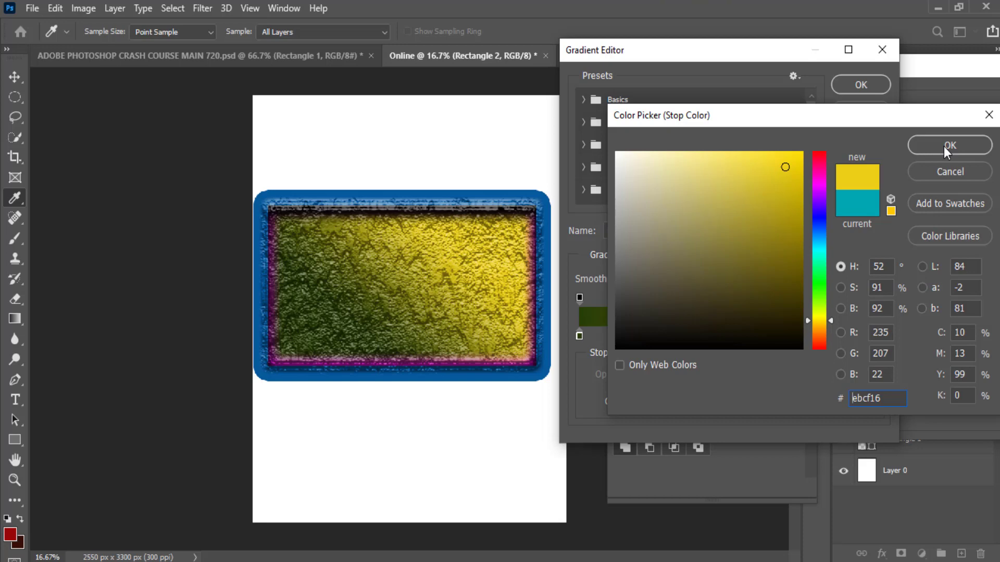
{"action": "left_click", "coordinate": [944, 146]}
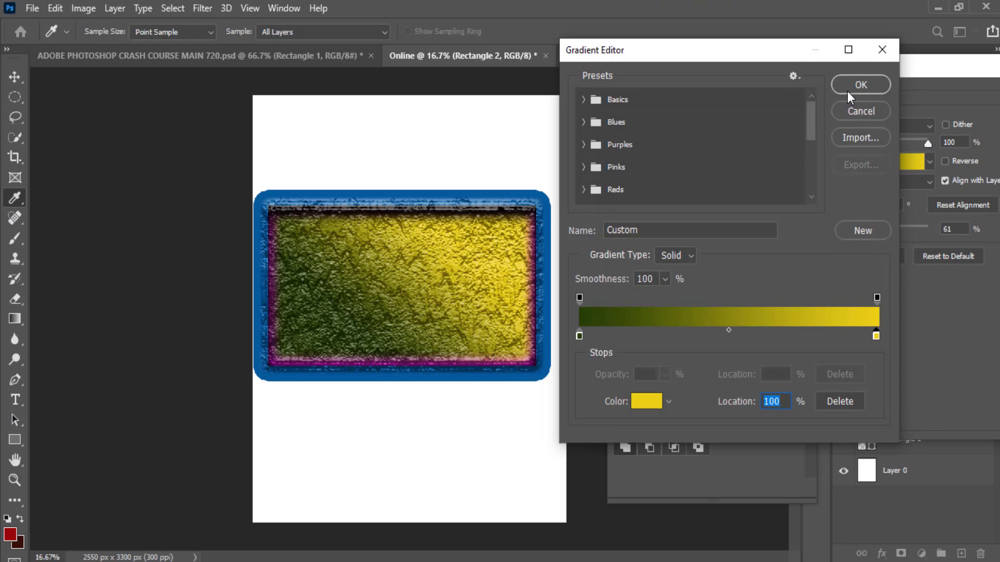
{"action": "left_click", "coordinate": [855, 110]}
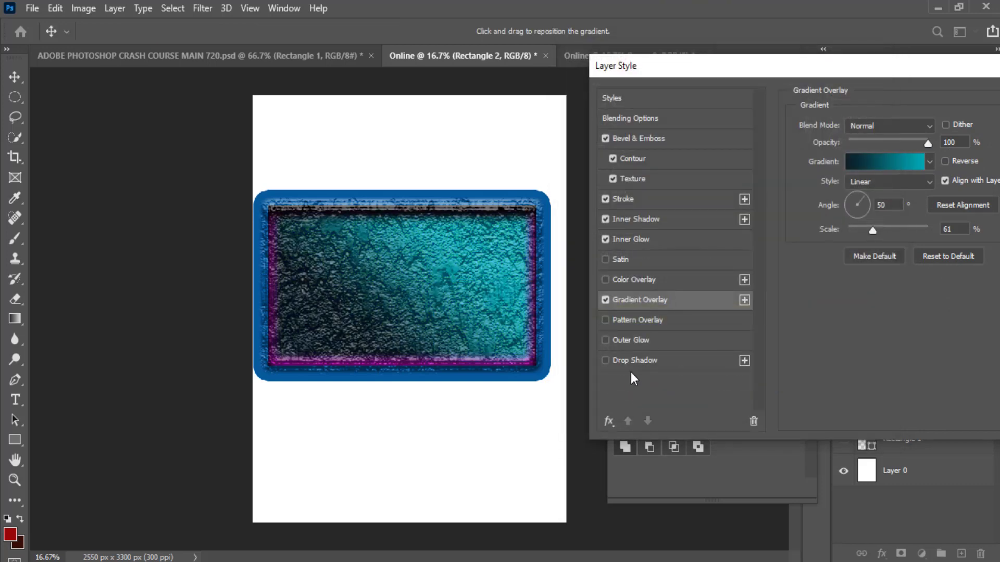
Enable the Outer Glow and Pattern Overlay effects on the rectangle and display the Outer Glow settings.
{"action": "left_click", "coordinate": [647, 342]}
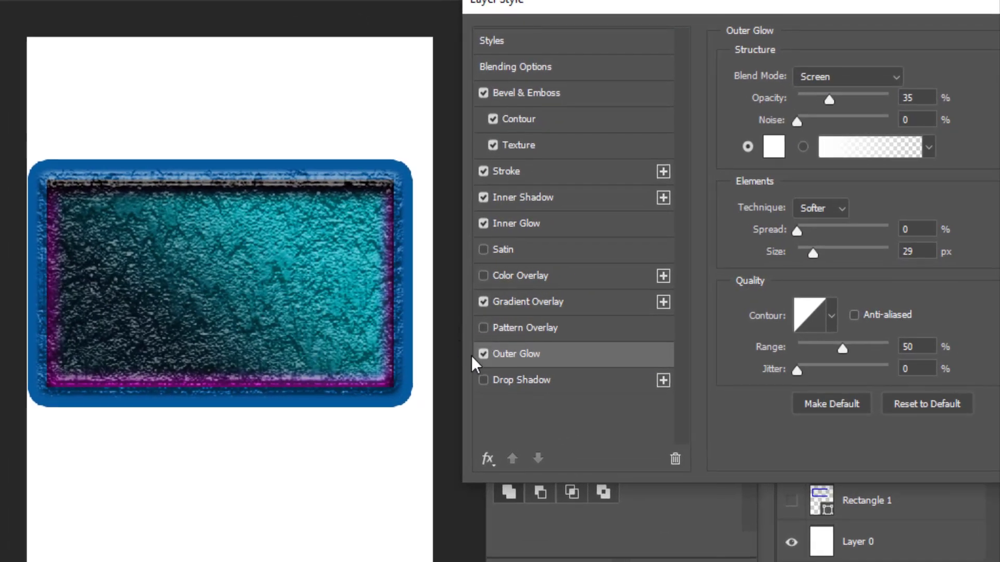
{"action": "left_click", "coordinate": [520, 327]}
{"action": "left_click", "coordinate": [484, 328]}
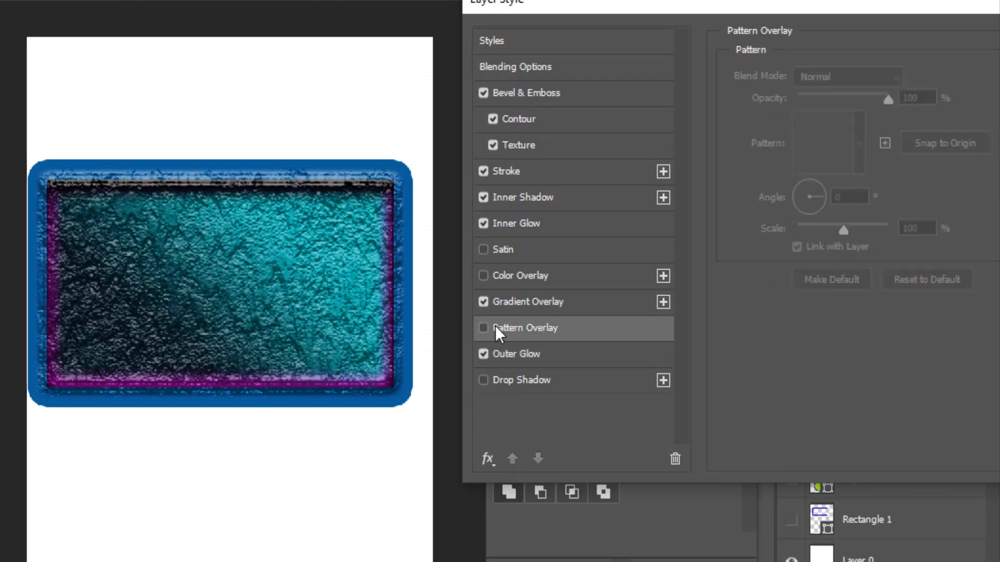
{"action": "left_click", "coordinate": [483, 327]}
{"action": "left_click", "coordinate": [510, 357]}
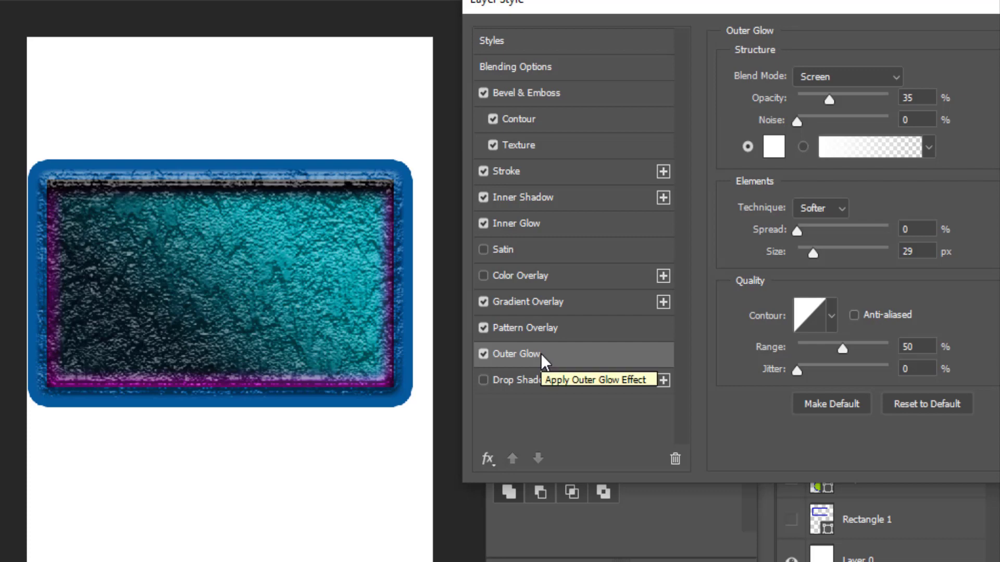
Give the outer glow a red color (#e30e0e), a size of 139 px and 100% opacity.
{"action": "left_click_drag", "start_coordinate": [813, 253], "coordinate": [854, 256]}
{"action": "left_click", "coordinate": [774, 149]}
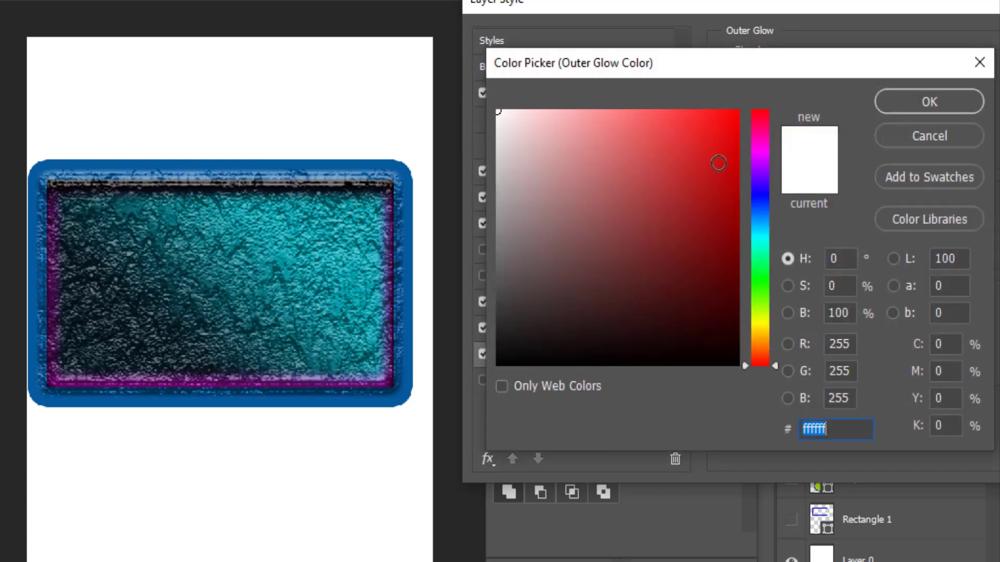
{"action": "mouse_move", "coordinate": [719, 162]}
{"action": "left_mouse_down"}
{"action": "mouse_move", "coordinate": [740, 165]}
{"action": "mouse_move", "coordinate": [724, 137]}
{"action": "left_mouse_up"}
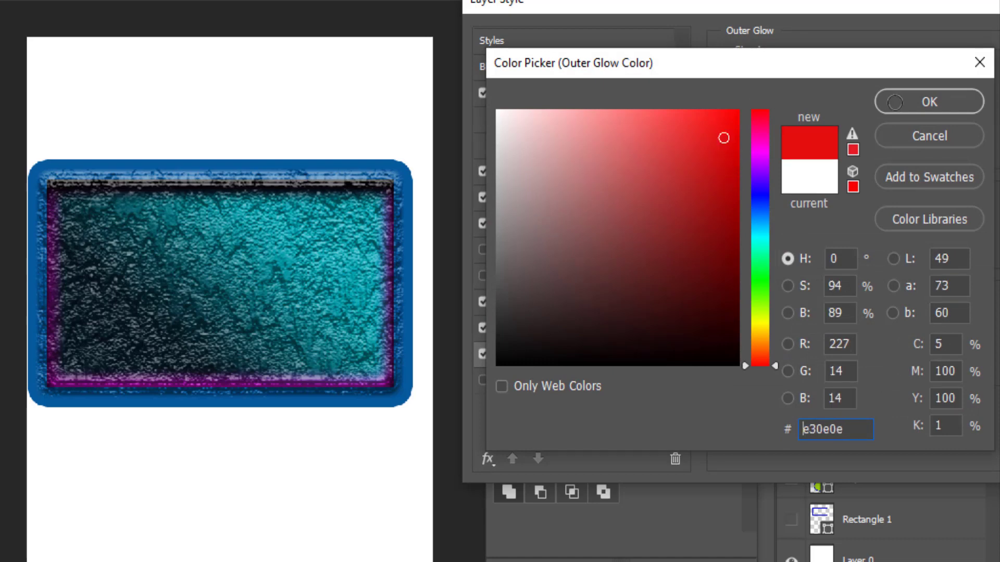
{"action": "left_click", "coordinate": [898, 110]}
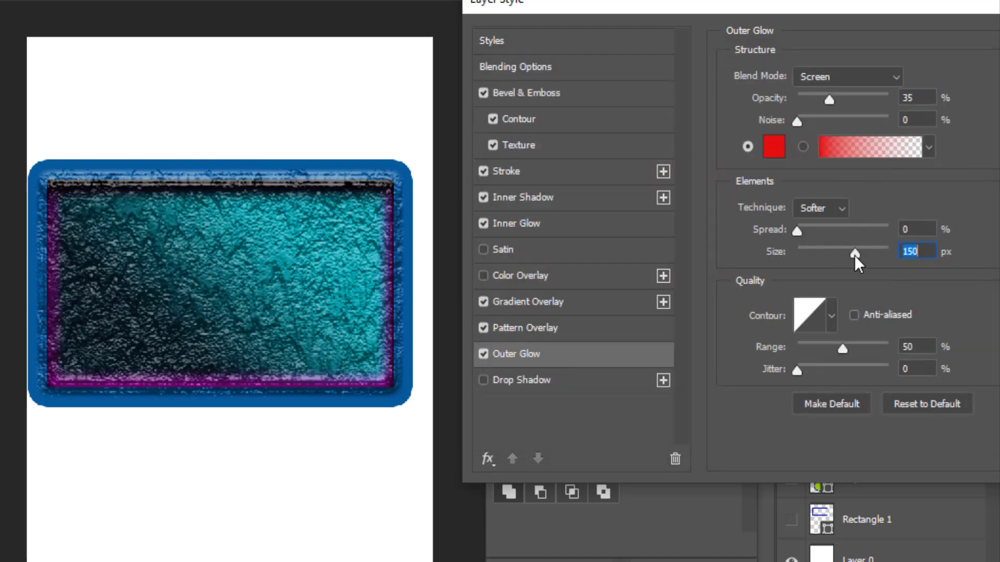
{"action": "left_click_drag", "start_coordinate": [864, 258], "coordinate": [849, 251]}
{"action": "left_click_drag", "start_coordinate": [842, 102], "coordinate": [873, 99]}
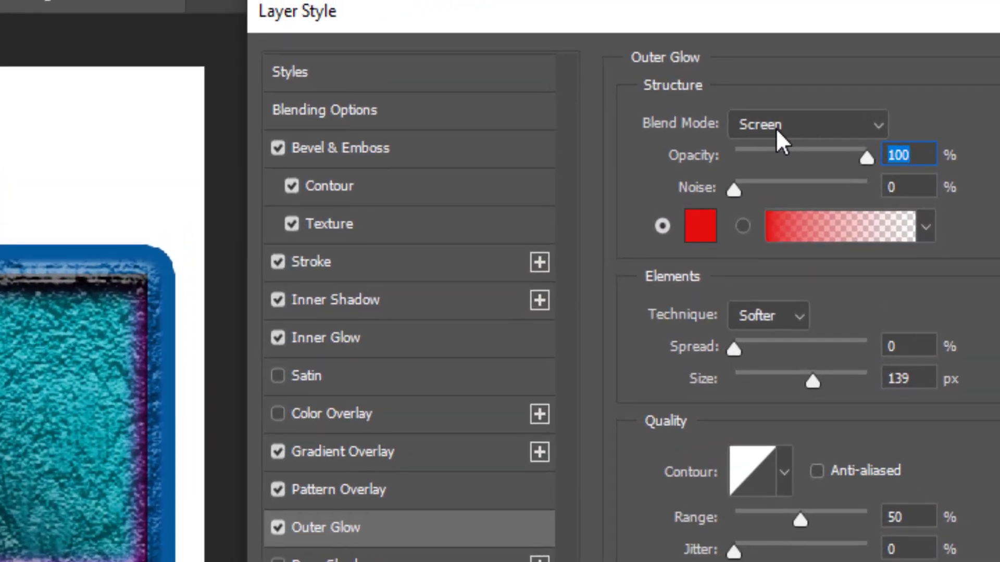
Switch the outer glow's blend mode to Normal and raise its spread to 51% and its size to 250 px.
{"action": "left_click", "coordinate": [779, 125]}
{"action": "left_click", "coordinate": [763, 134]}
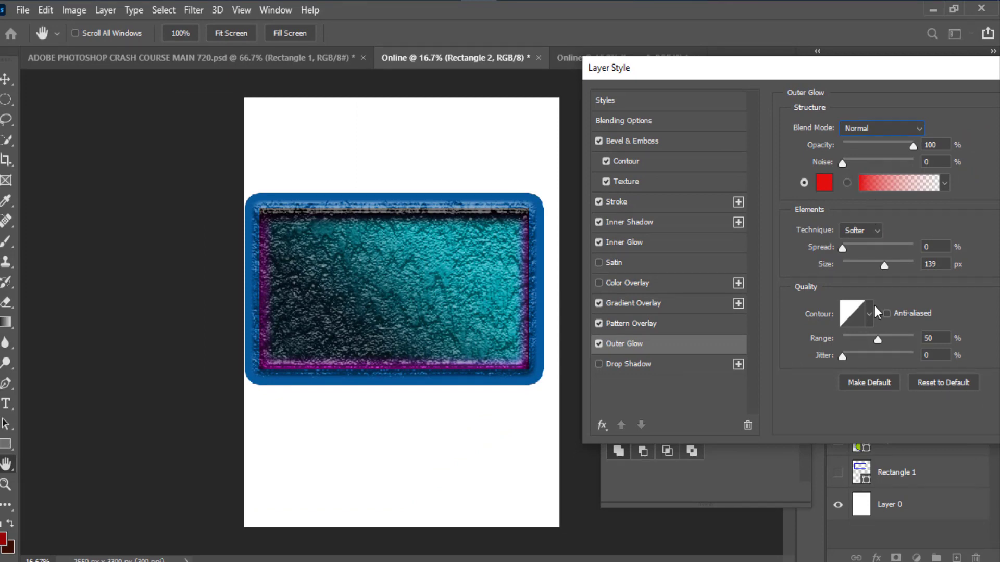
{"action": "left_click_drag", "start_coordinate": [862, 248], "coordinate": [915, 265]}
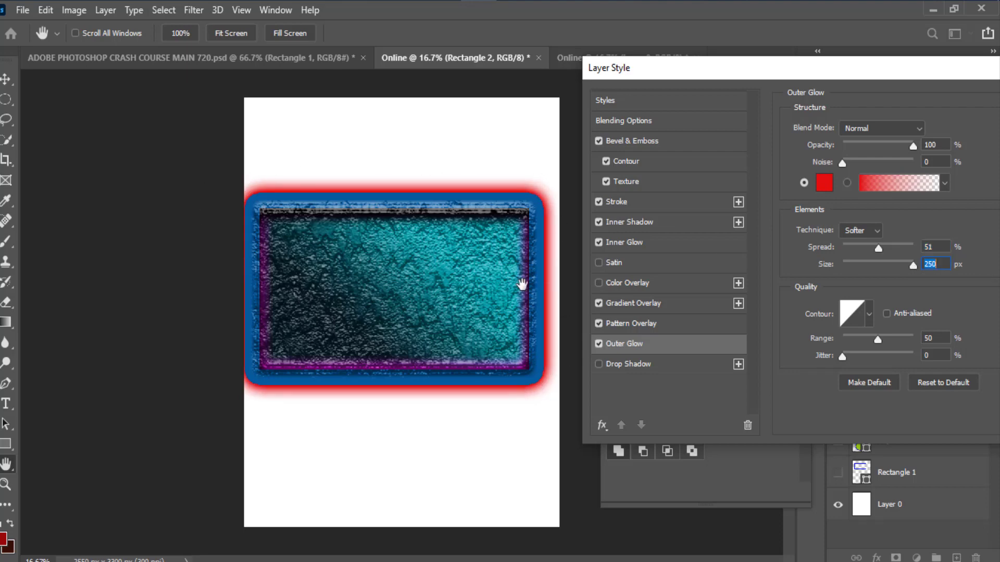
Replace the outer glow with a drop shadow of 102 px distance, 42% spread and 163 px size, and apply the layer style.
{"action": "left_click", "coordinate": [598, 365]}
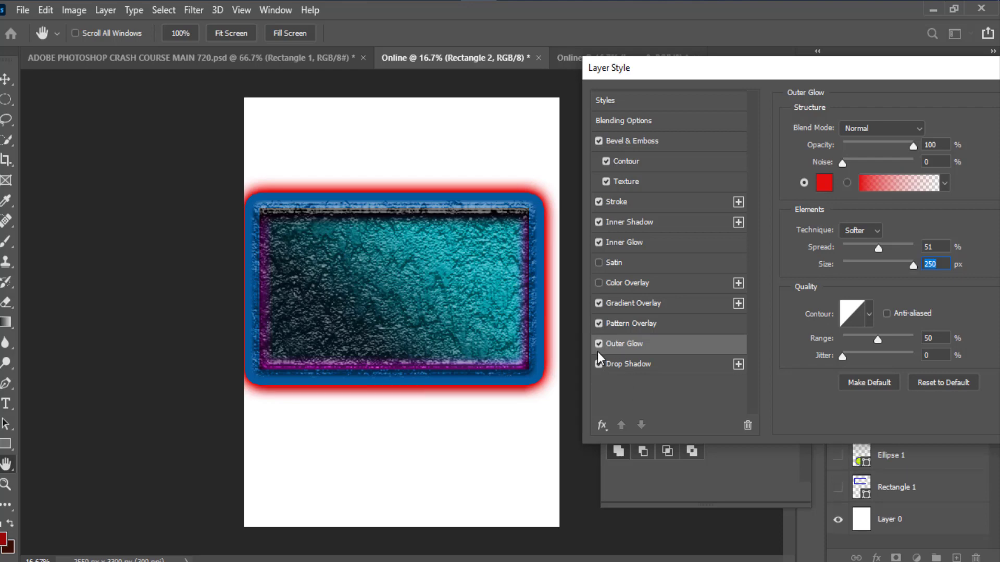
{"action": "left_click", "coordinate": [600, 345]}
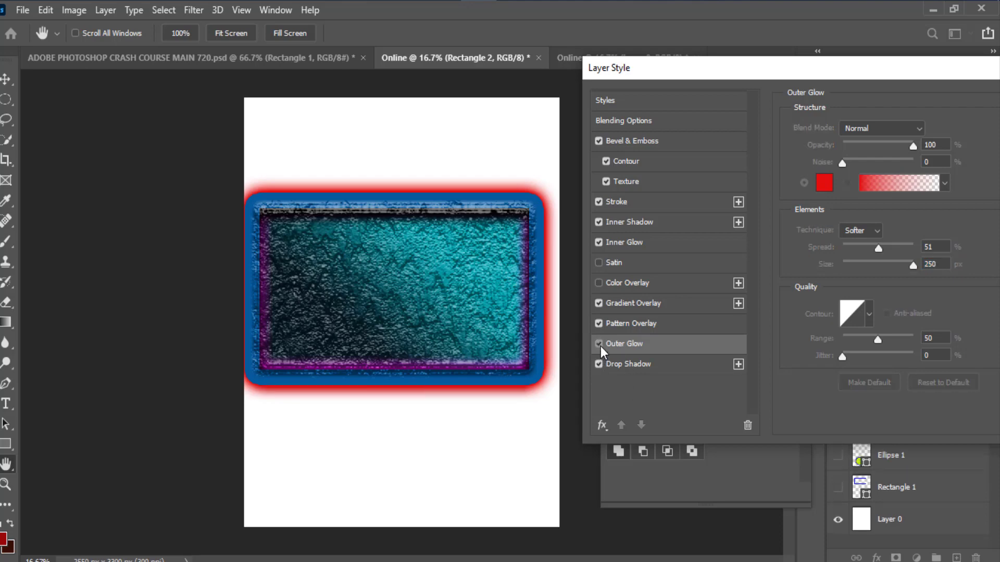
{"action": "left_click", "coordinate": [686, 361]}
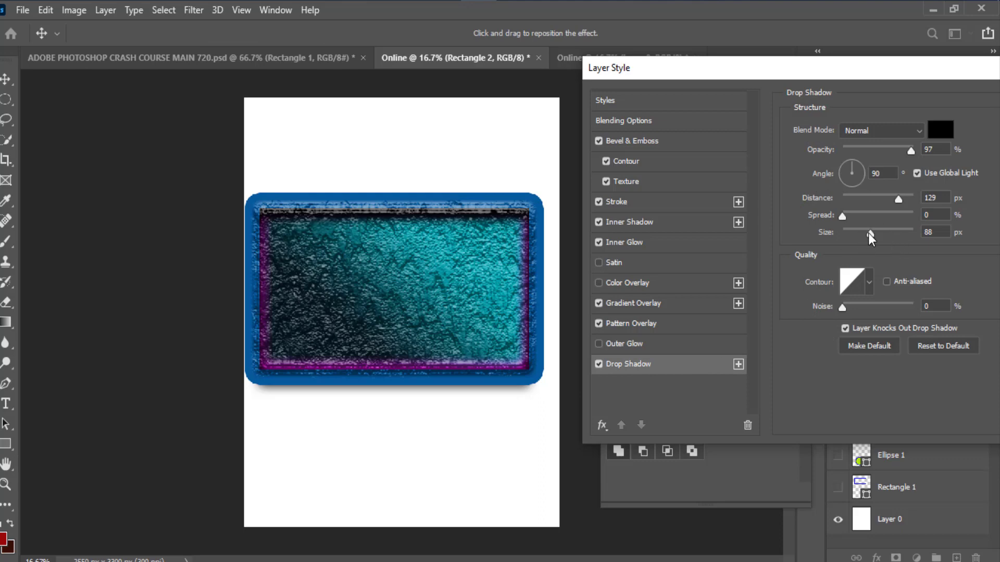
{"action": "left_click_drag", "start_coordinate": [868, 233], "coordinate": [892, 235]}
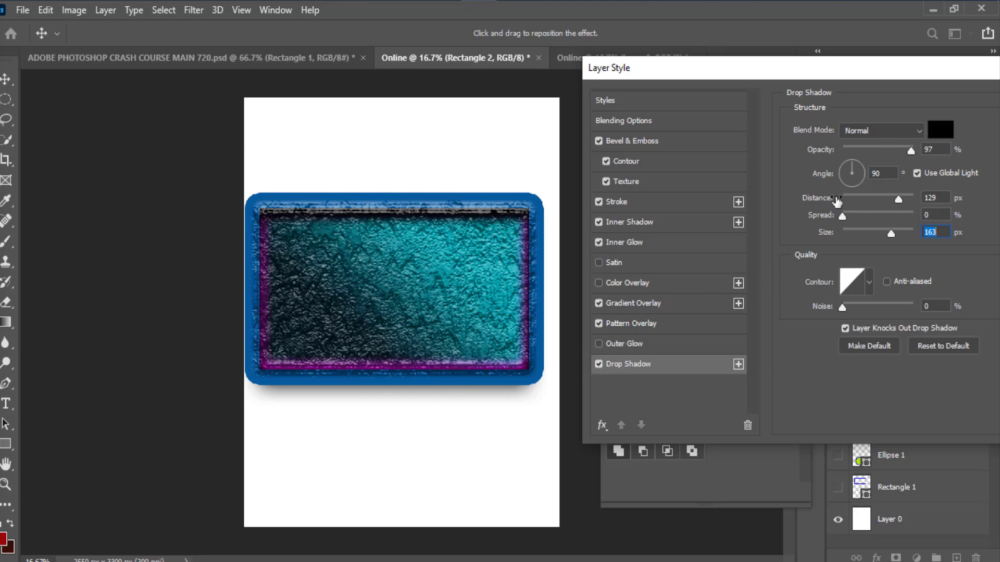
{"action": "mouse_move", "coordinate": [898, 201]}
{"action": "left_mouse_down"}
{"action": "mouse_move", "coordinate": [907, 196]}
{"action": "mouse_move", "coordinate": [886, 196]}
{"action": "mouse_move", "coordinate": [899, 199]}
{"action": "left_mouse_up"}
{"action": "left_click", "coordinate": [873, 217]}
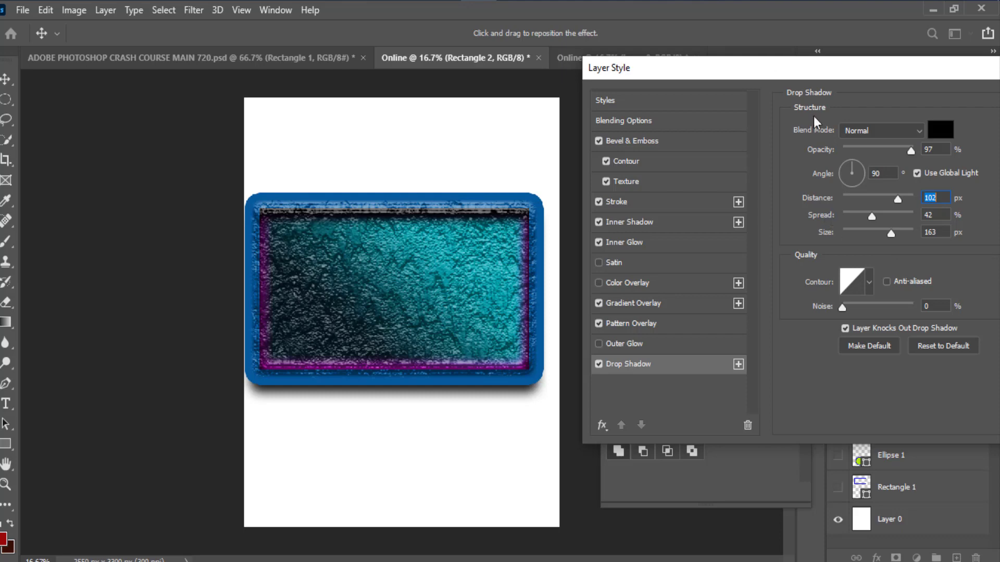
{"action": "left_click_drag", "start_coordinate": [757, 66], "coordinate": [711, 85]}
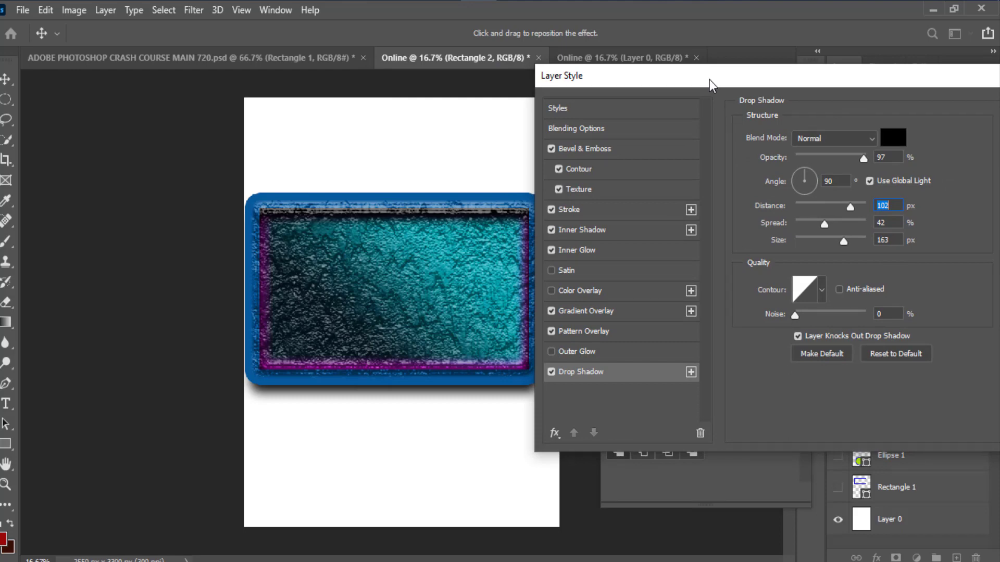
{"action": "left_click_drag", "start_coordinate": [704, 82], "coordinate": [692, 51]}
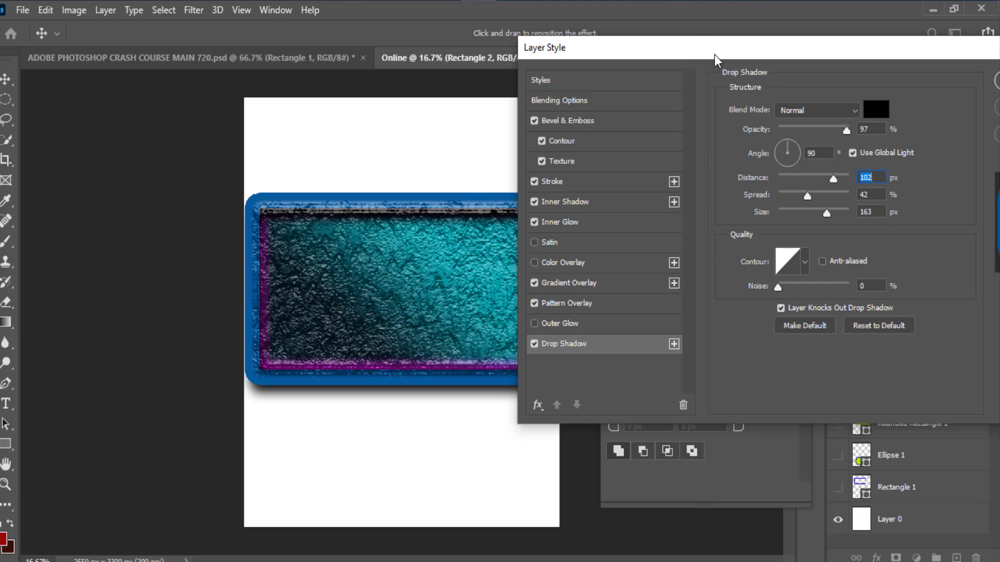
{"action": "left_click_drag", "start_coordinate": [715, 55], "coordinate": [542, 62]}
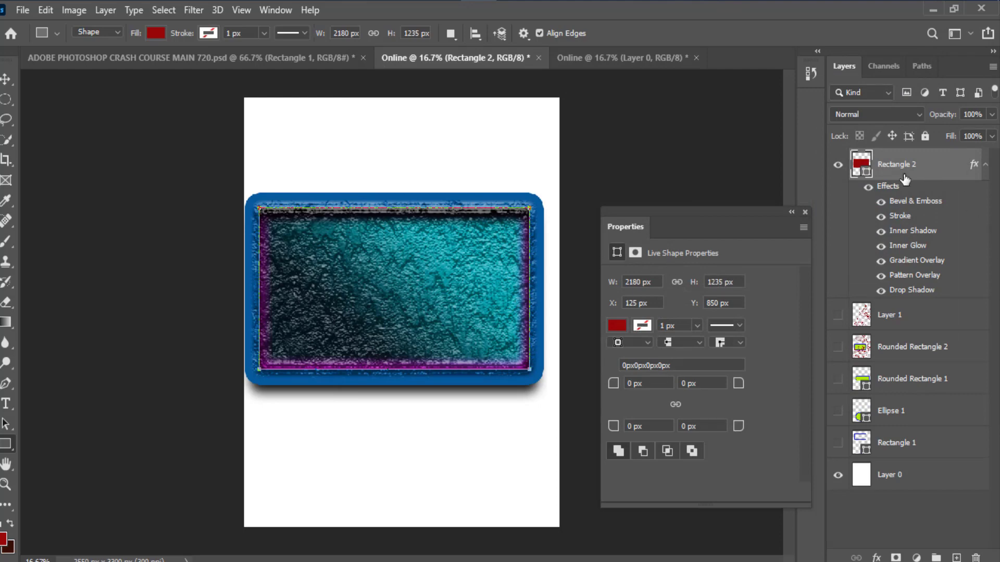
Toggle the visibility of the rectangle's Bevel & Emboss and Stroke effects to compare its appearance with and without them.
{"action": "left_click", "coordinate": [882, 203]}
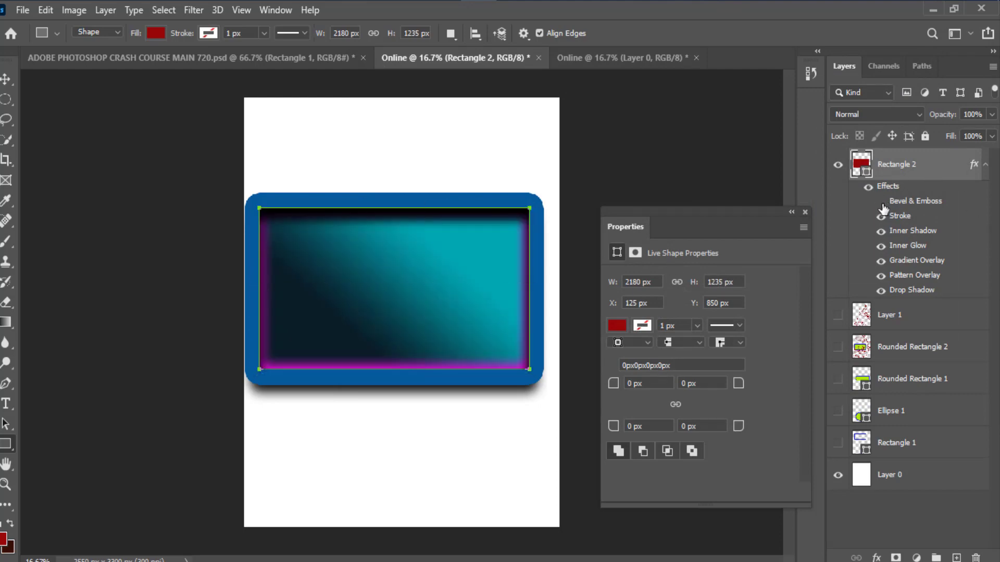
{"action": "left_click", "coordinate": [881, 203]}
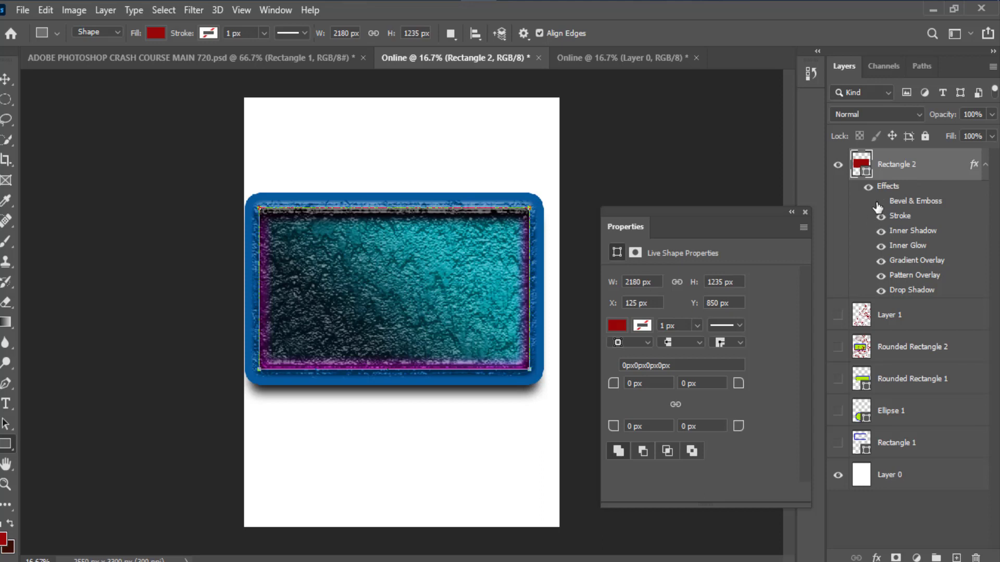
{"action": "left_click", "coordinate": [880, 203]}
{"action": "left_click", "coordinate": [879, 217]}
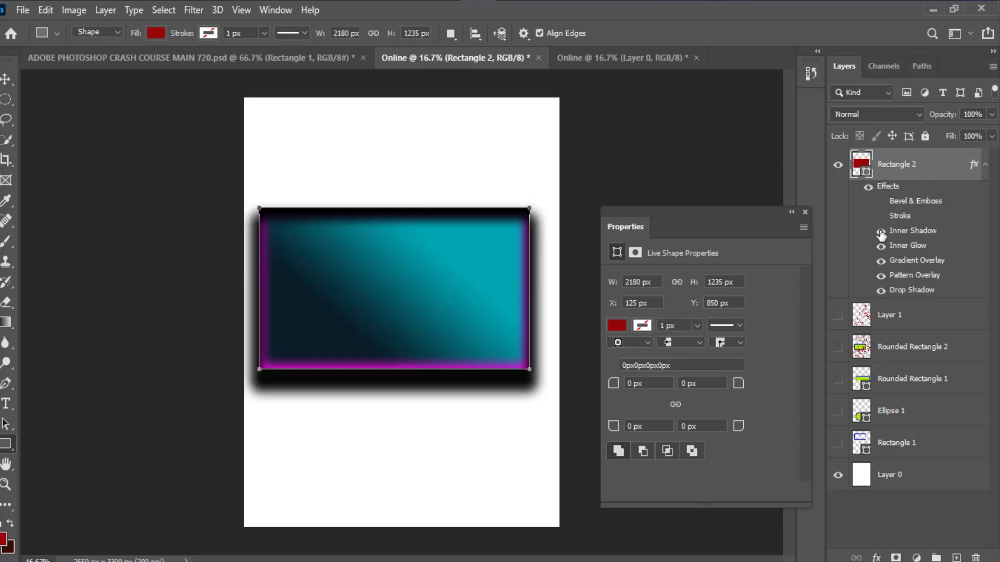
{"action": "left_click", "coordinate": [880, 202]}
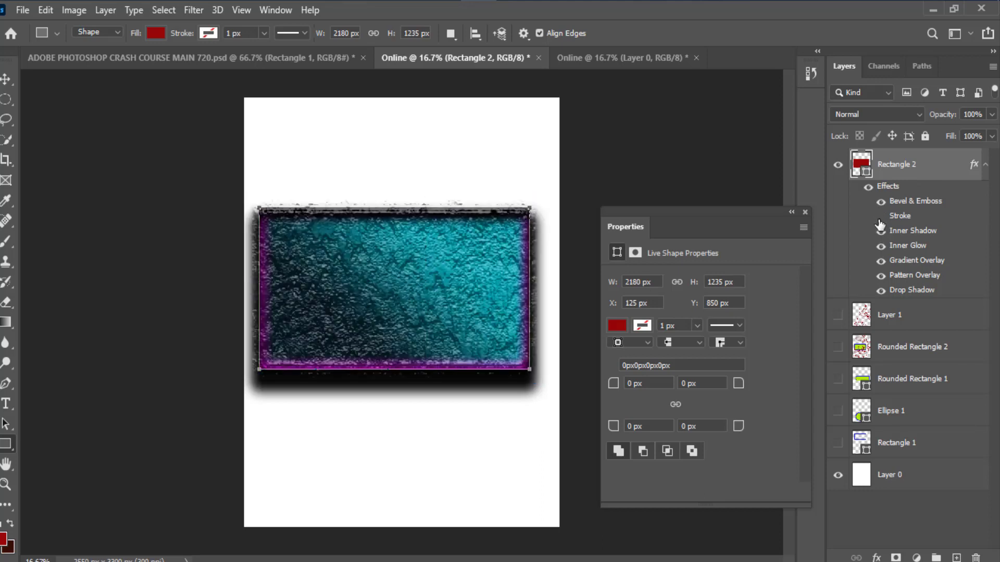
{"action": "left_click", "coordinate": [881, 216]}
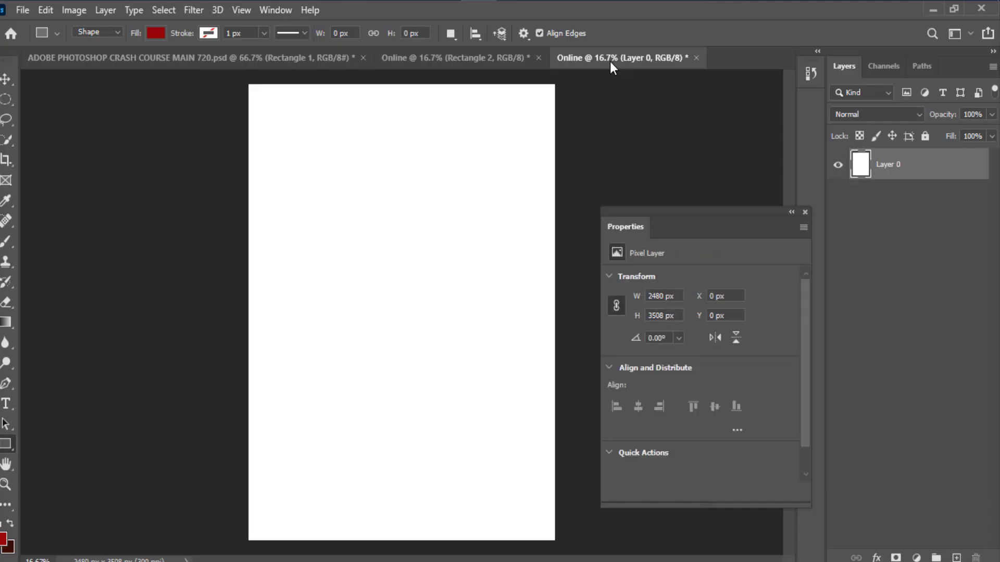
Close the shape properties and open the pexels photo 3772510 of the woman in the red blouse from the images folder.
{"action": "left_click", "coordinate": [803, 213]}
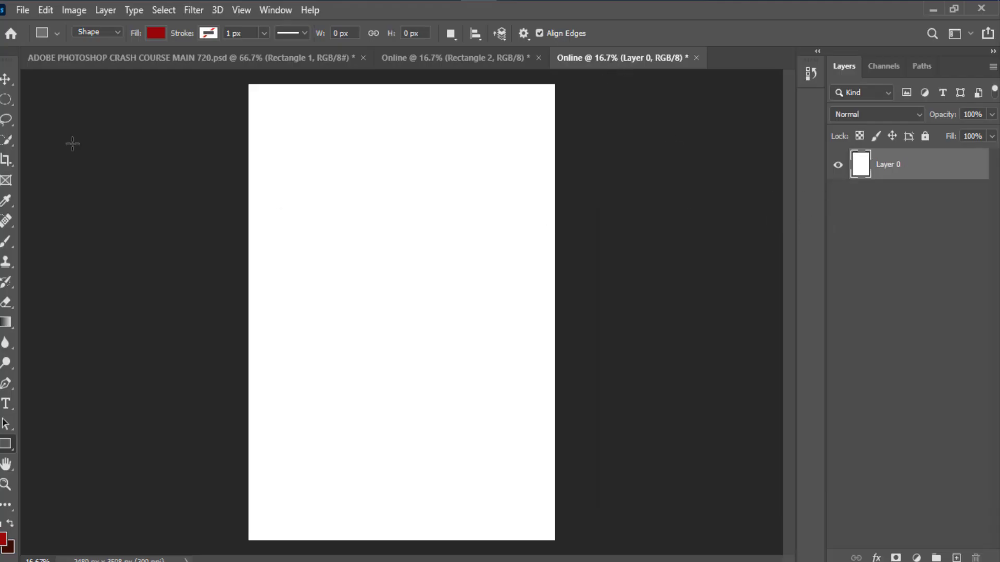
{"action": "left_click", "coordinate": [21, 10]}
{"action": "left_click", "coordinate": [32, 41]}
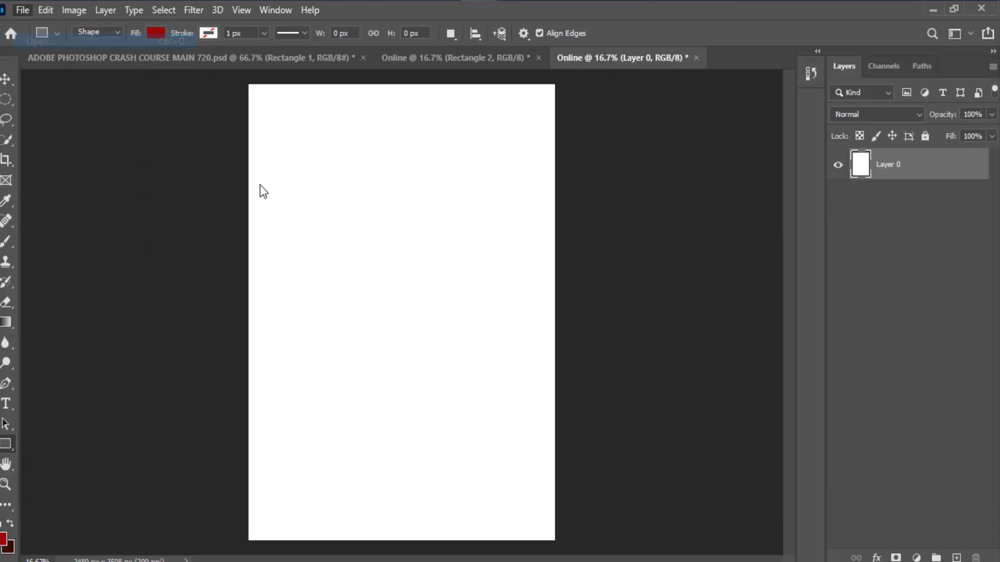
{"action": "double_click", "coordinate": [423, 247]}
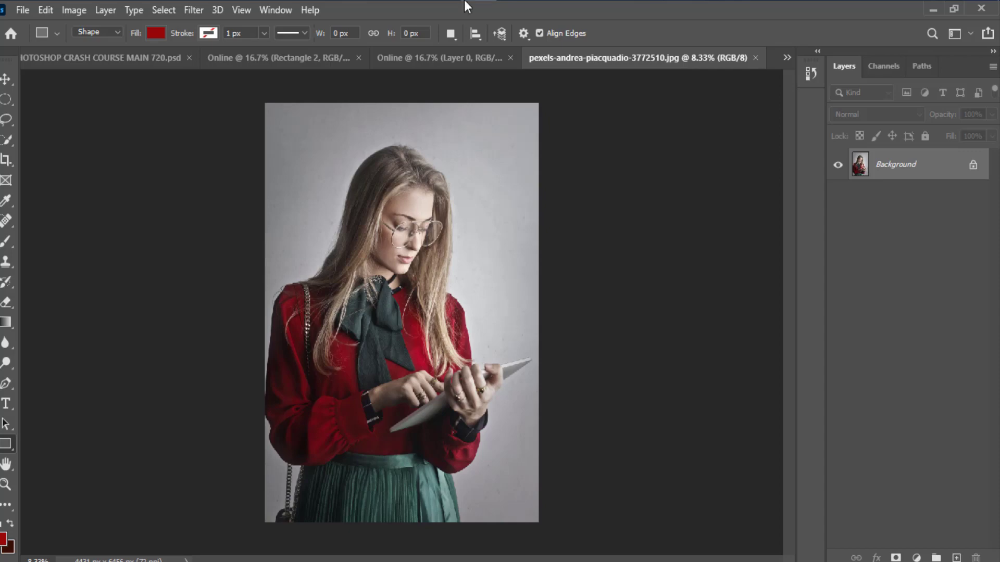
Unlock the photo's background layer and copy the photo into the blank Online document with the Move tool.
{"action": "left_click", "coordinate": [448, 57]}
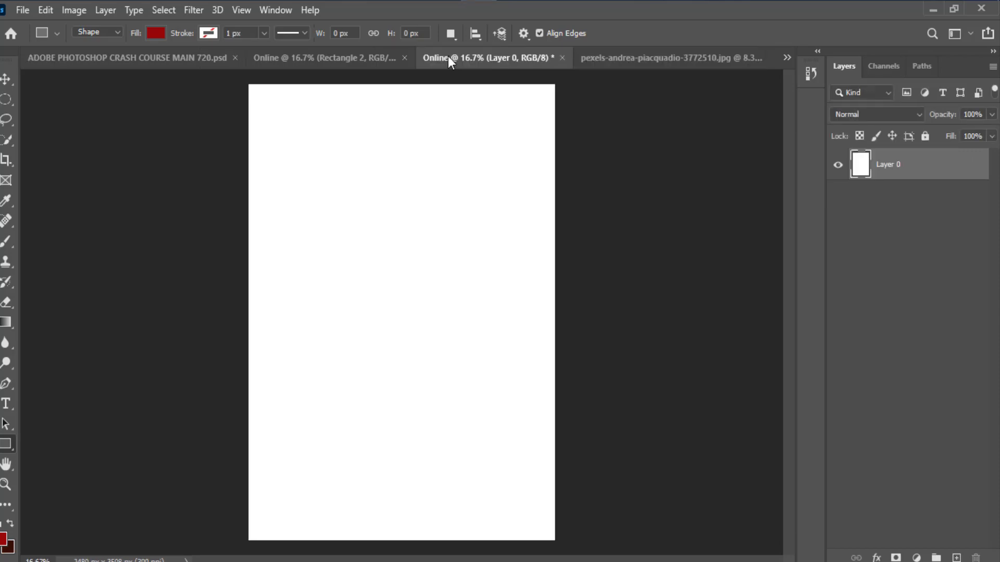
{"action": "left_click", "coordinate": [672, 56]}
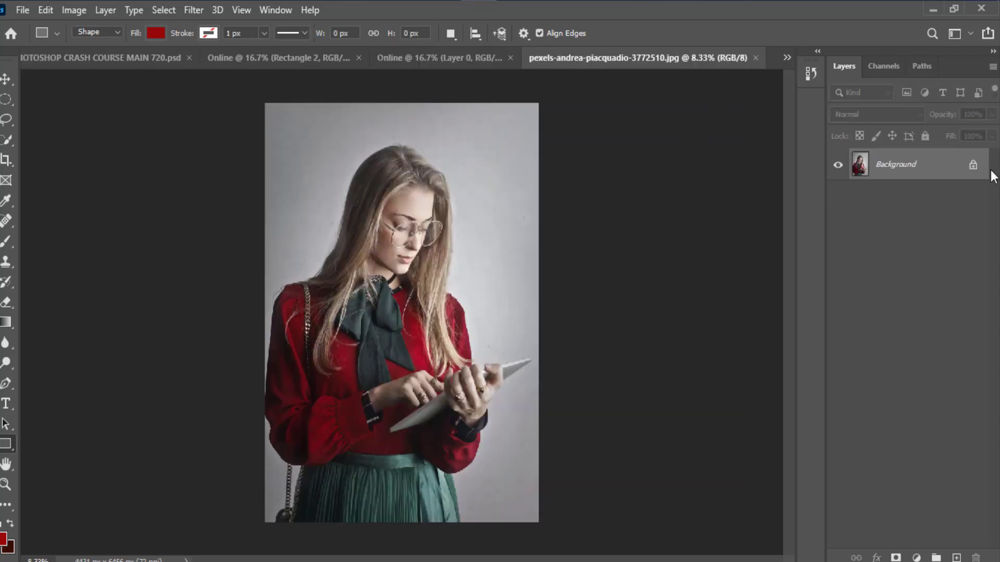
{"action": "left_click", "coordinate": [973, 166]}
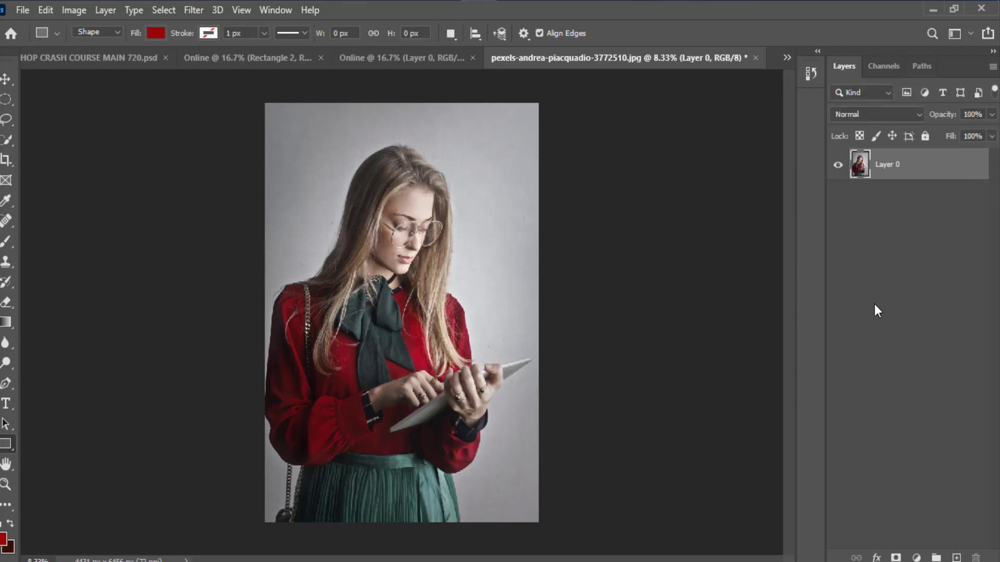
{"action": "left_click", "coordinate": [5, 80]}
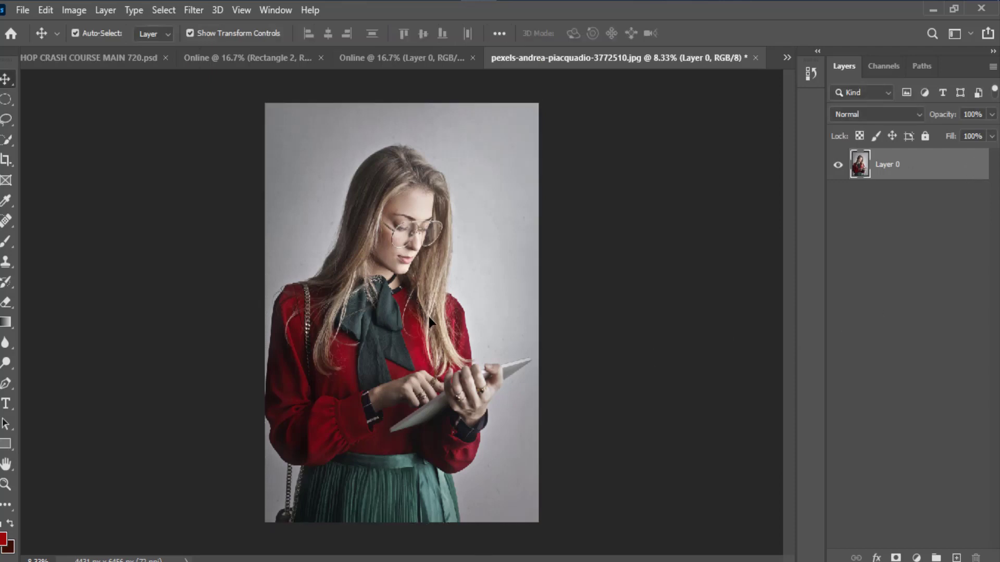
{"action": "left_click_drag", "start_coordinate": [429, 317], "coordinate": [405, 277]}
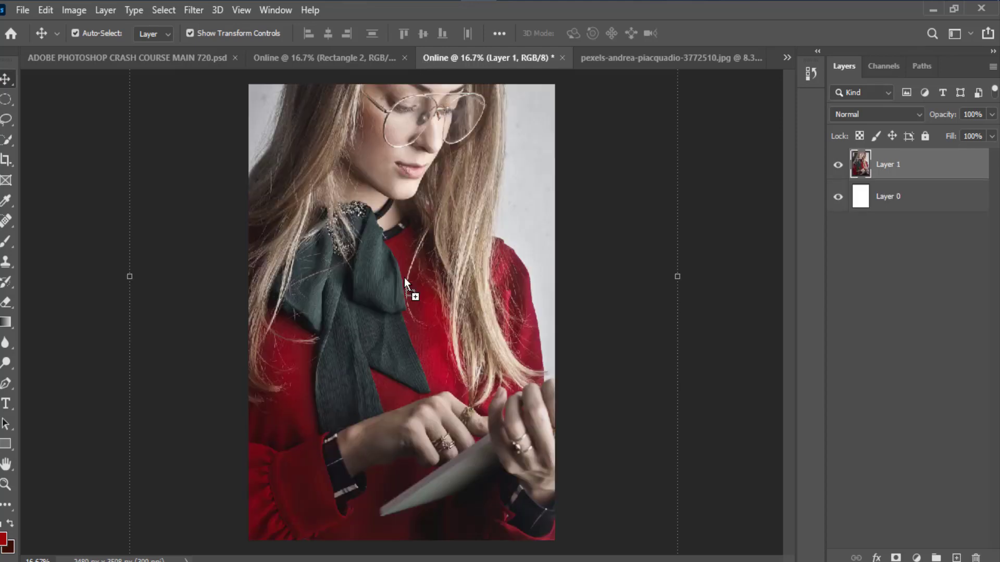
Scale the pasted photo to about 60.72% and position it so that it covers the whole page up to the upper edge.
{"action": "key", "text": "ctrl+minus"}
{"action": "key", "text": "ctrl+minus"}
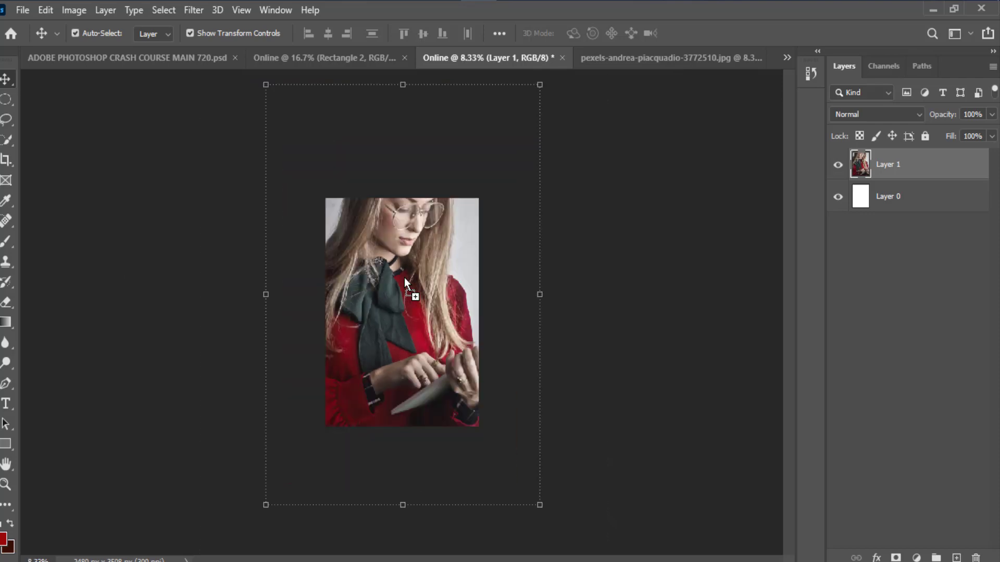
{"action": "left_click_drag", "start_coordinate": [540, 85], "coordinate": [446, 259]}
{"action": "left_click_drag", "start_coordinate": [379, 337], "coordinate": [408, 297]}
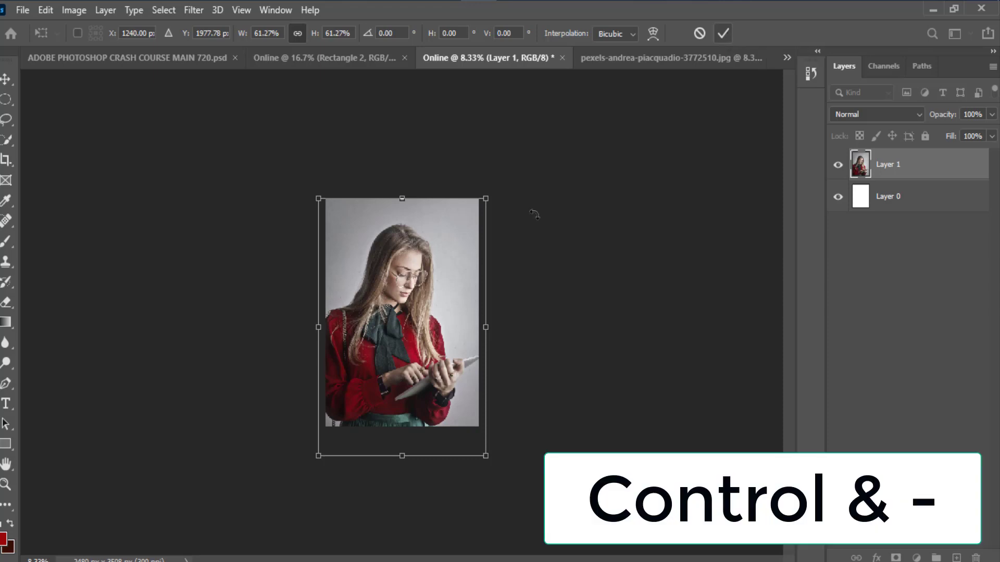
{"action": "mouse_move", "coordinate": [485, 198]}
{"action": "left_mouse_down"}
{"action": "mouse_move", "coordinate": [510, 163]}
{"action": "mouse_move", "coordinate": [473, 201]}
{"action": "mouse_move", "coordinate": [483, 186]}
{"action": "mouse_move", "coordinate": [484, 200]}
{"action": "left_mouse_up"}
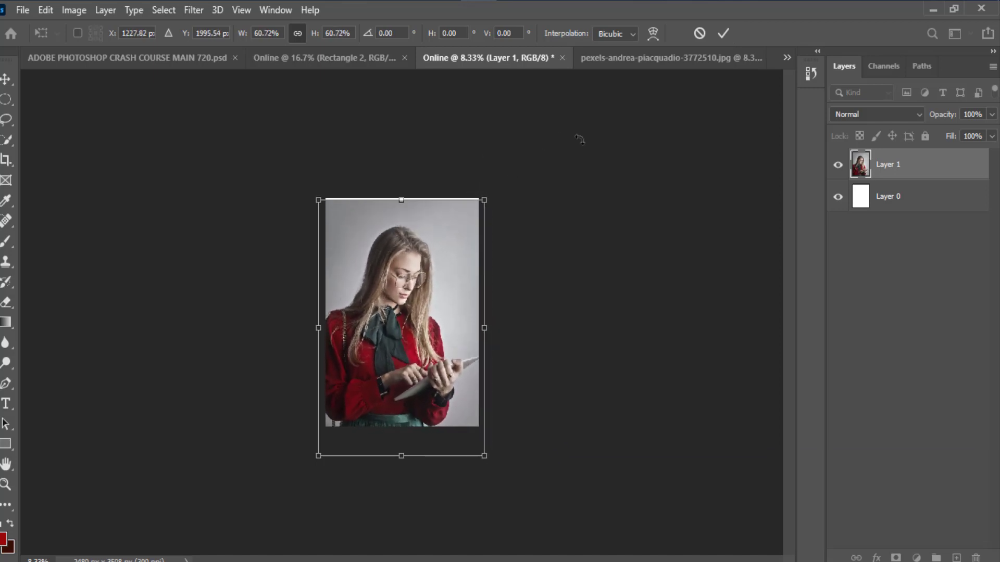
{"action": "left_click", "coordinate": [724, 32]}
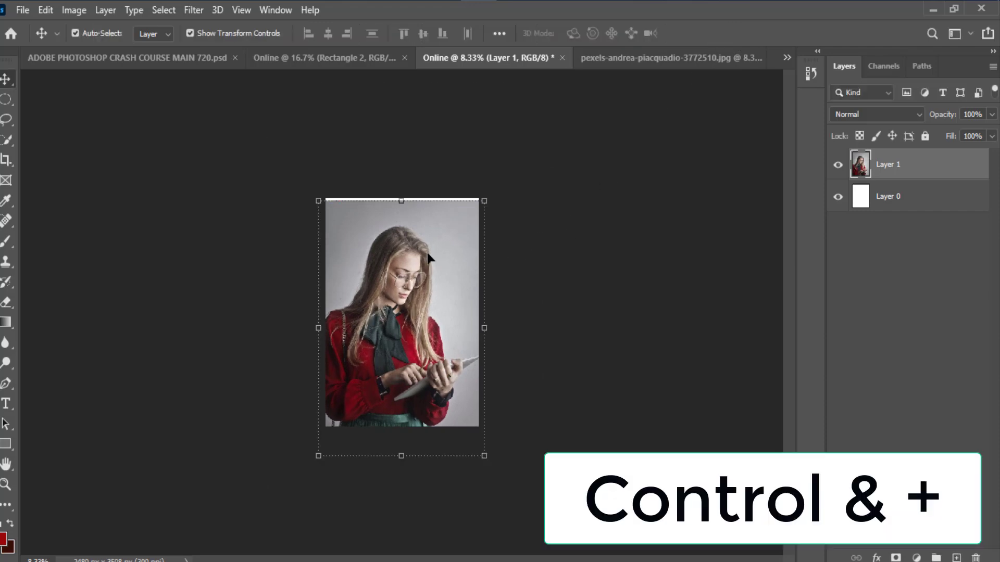
{"action": "key", "text": "ctrl+plus"}
{"action": "key", "text": "ctrl+plus"}
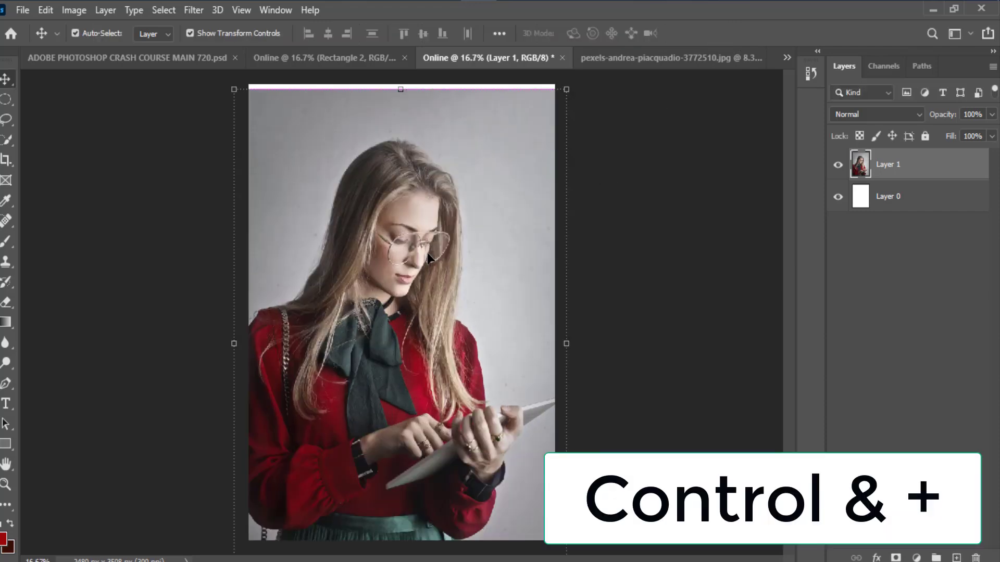
{"action": "left_click_drag", "start_coordinate": [397, 344], "coordinate": [395, 337]}
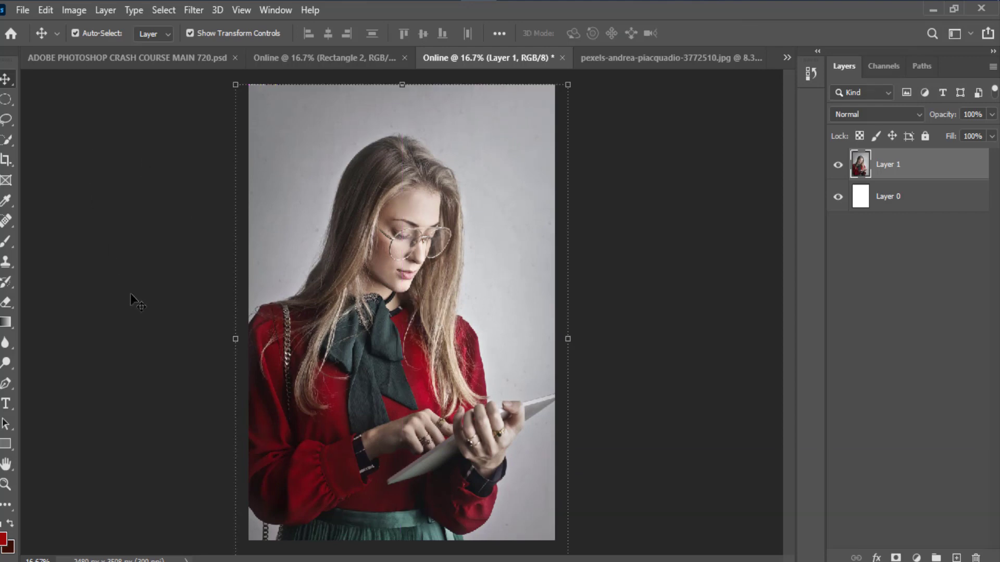
Hide the photo layer, try placing pexels photo 3772510 as an embedded image in the crash course document, and cancel the placement.
{"action": "left_click", "coordinate": [838, 165]}
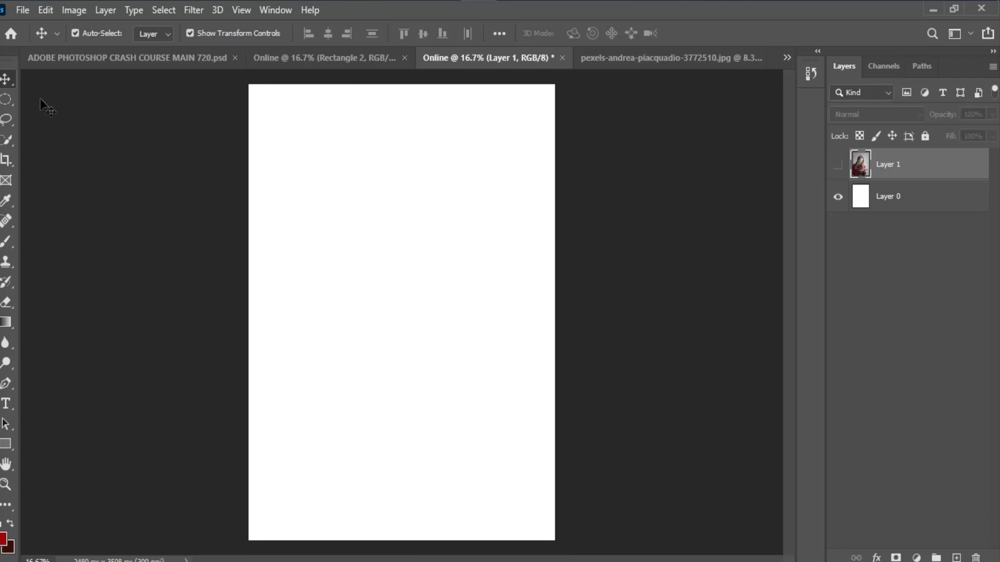
{"action": "left_click", "coordinate": [155, 61]}
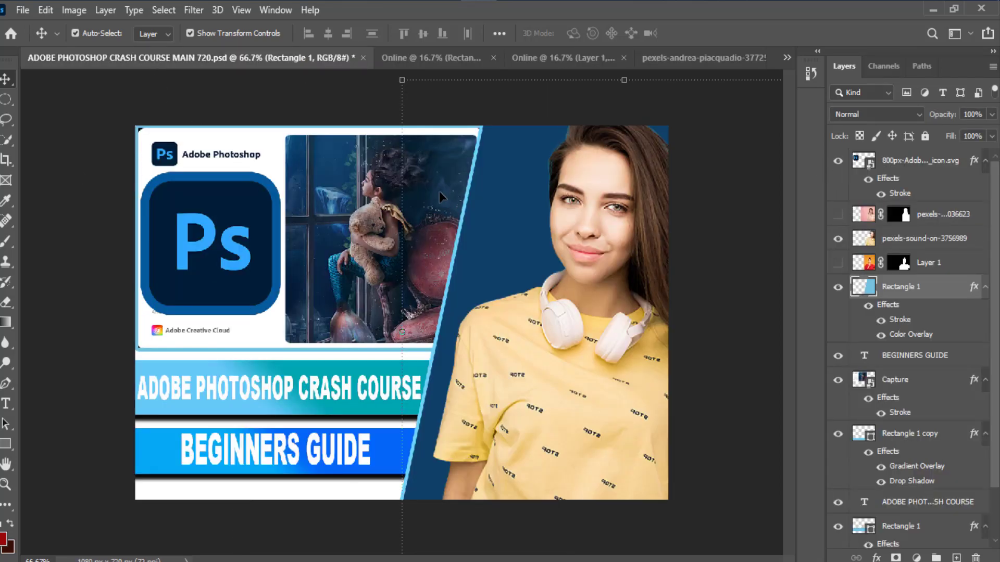
{"action": "left_click", "coordinate": [22, 10]}
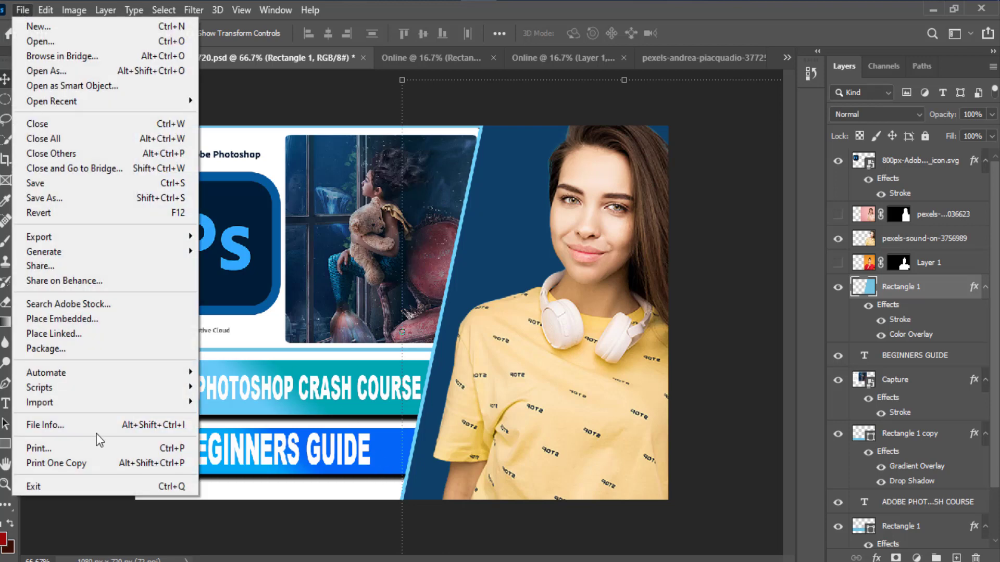
{"action": "left_click", "coordinate": [62, 319]}
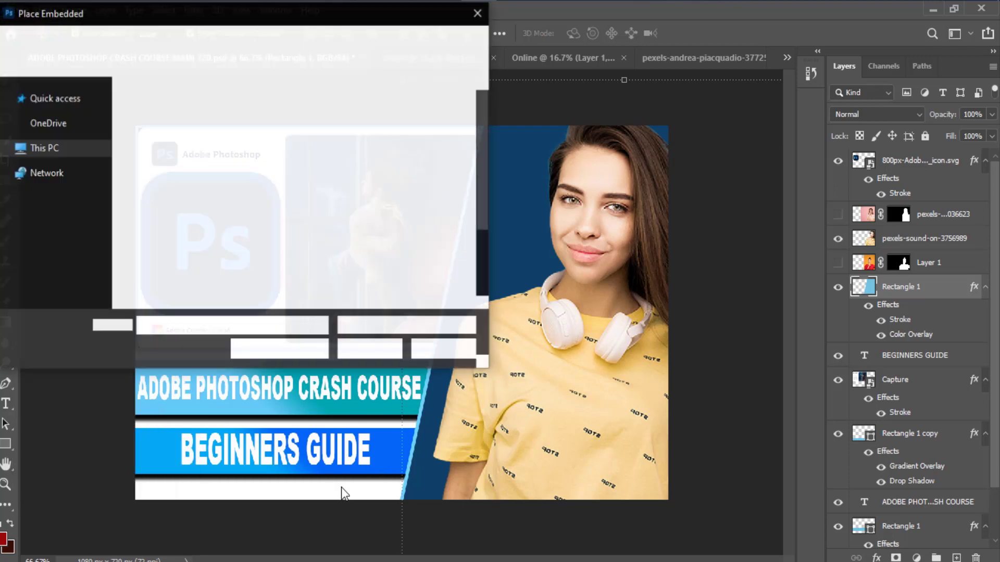
{"action": "left_click", "coordinate": [425, 244]}
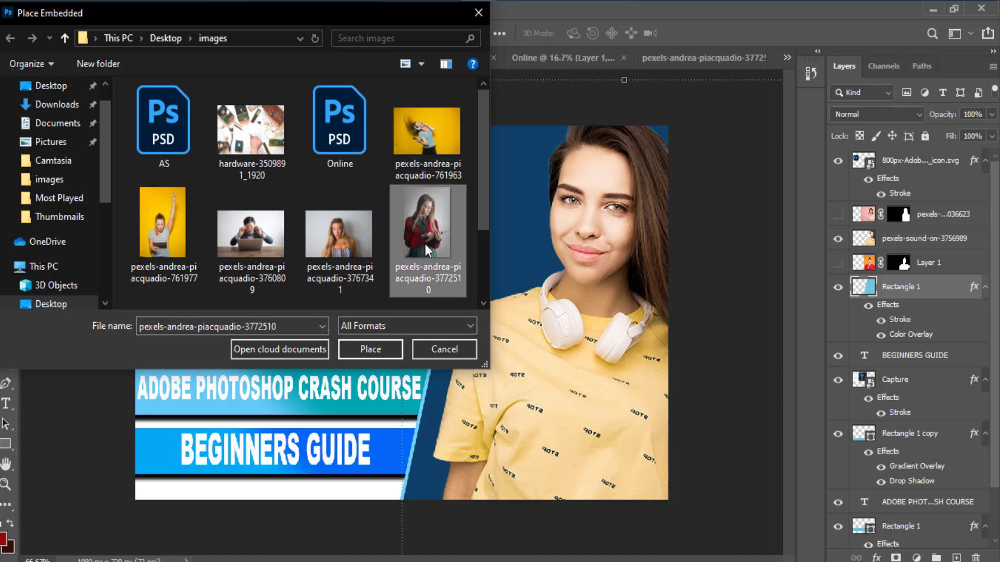
{"action": "double_click", "coordinate": [425, 242]}
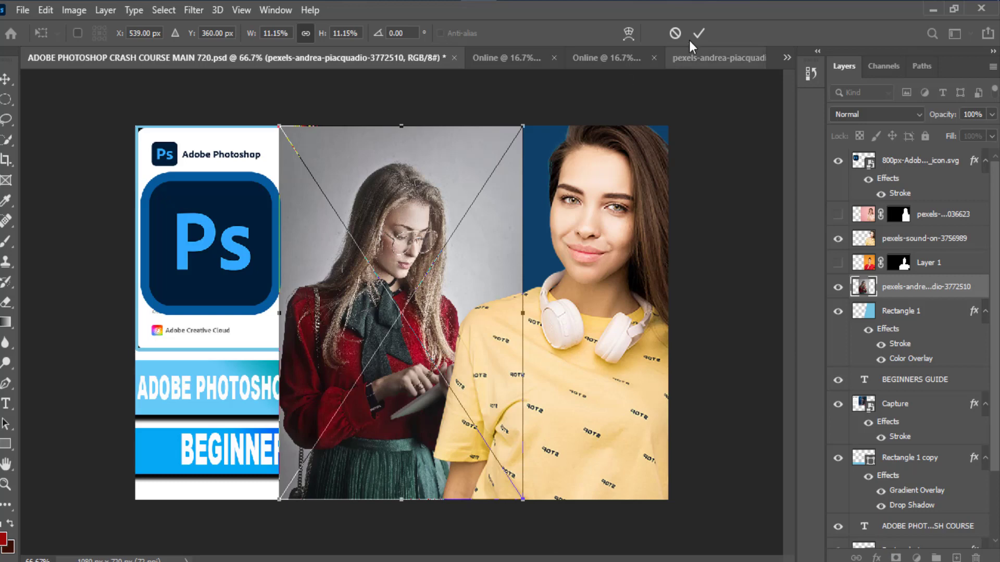
{"action": "left_click", "coordinate": [675, 34]}
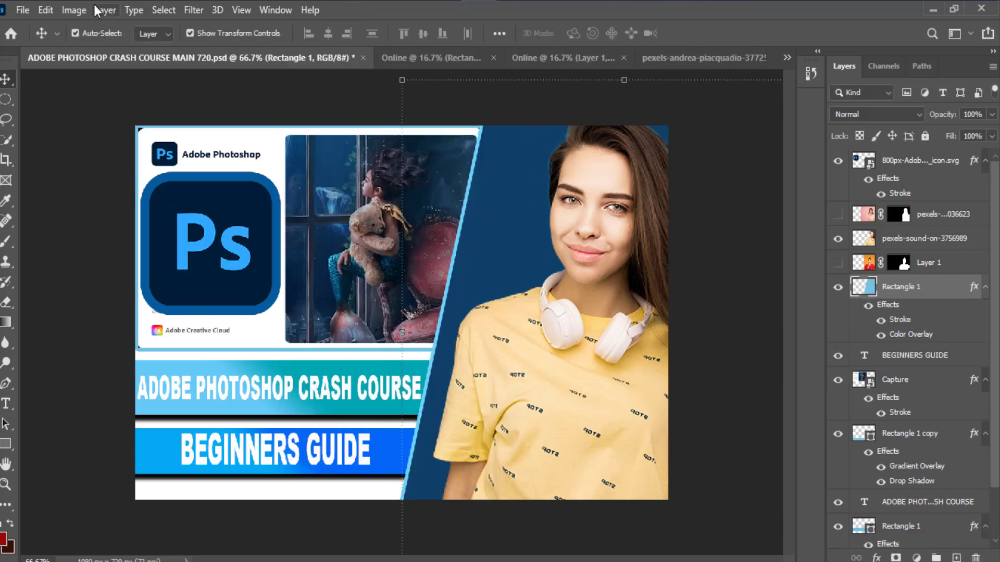
Try placing pexels photo 3772510 as a linked image in the crash course document and cancel the placement.
{"action": "left_click", "coordinate": [26, 10]}
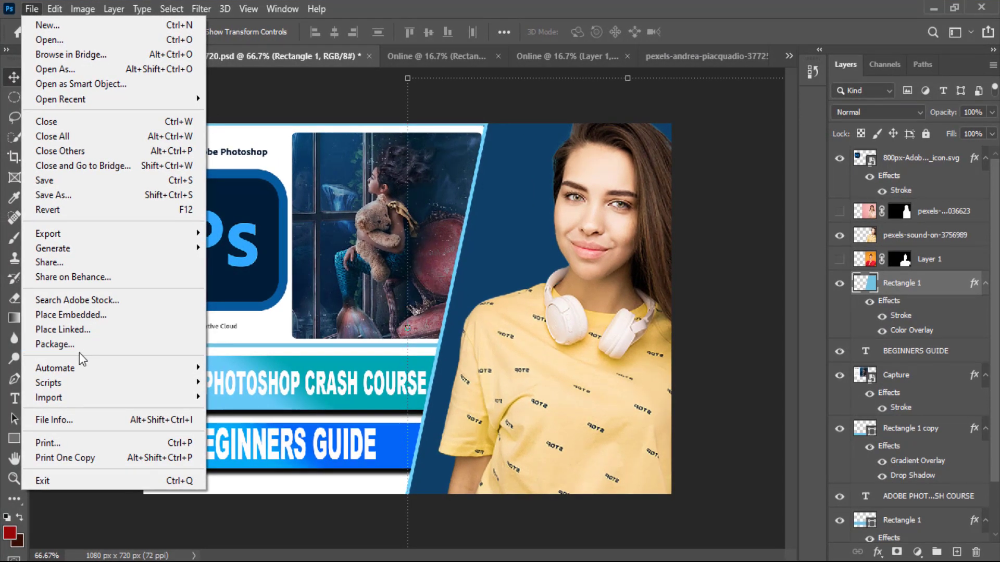
{"action": "left_click", "coordinate": [104, 332]}
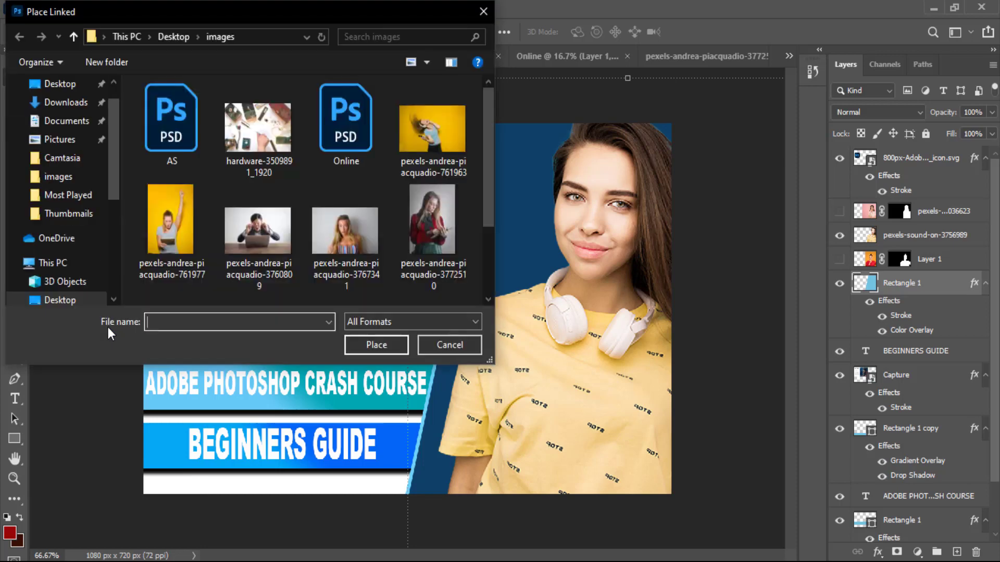
{"action": "double_click", "coordinate": [419, 224]}
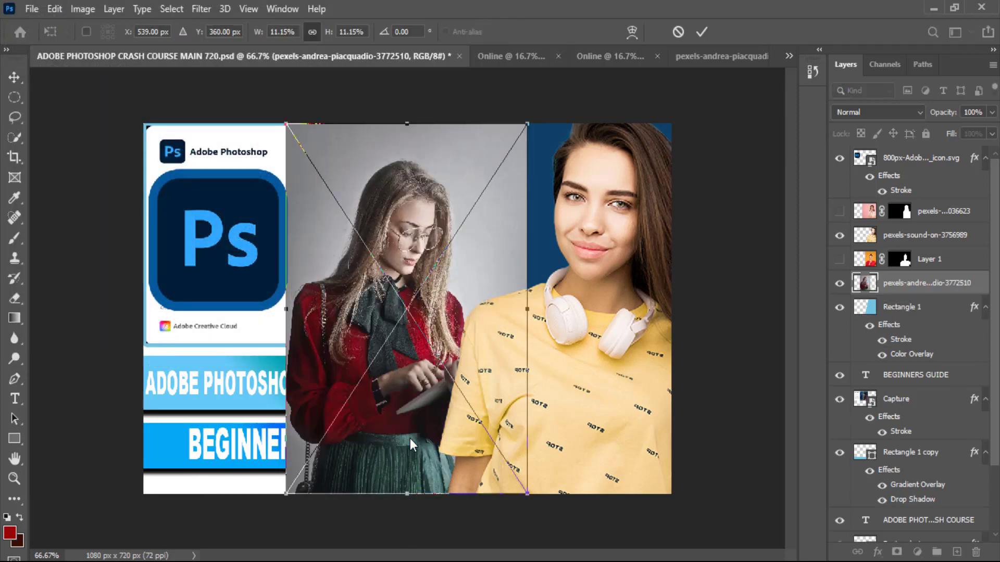
{"action": "left_click", "coordinate": [678, 32]}
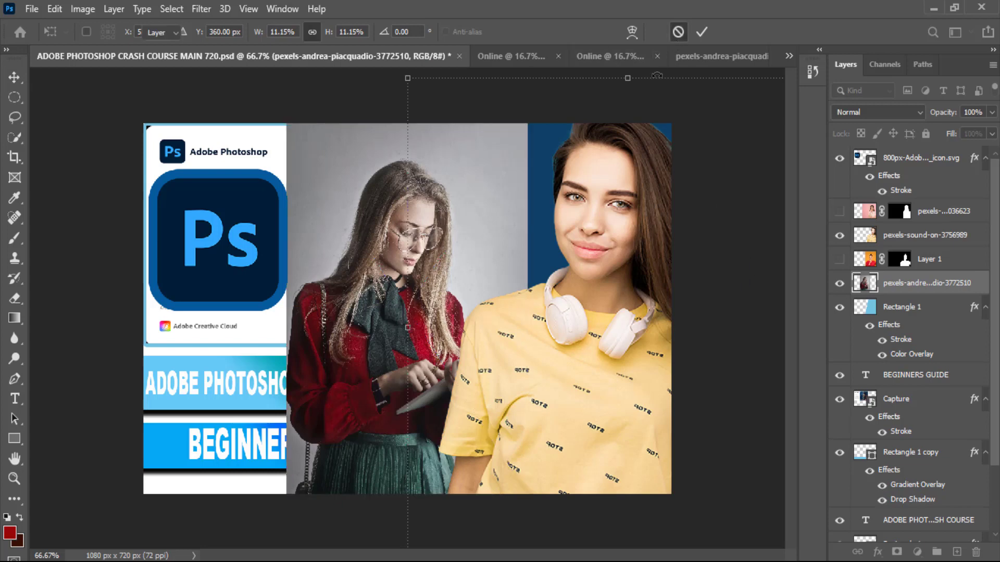
Return to the Online document containing the woman's photo, show Layer 1 again and align the photo's left edge with the page's left edge.
{"action": "left_click", "coordinate": [680, 56]}
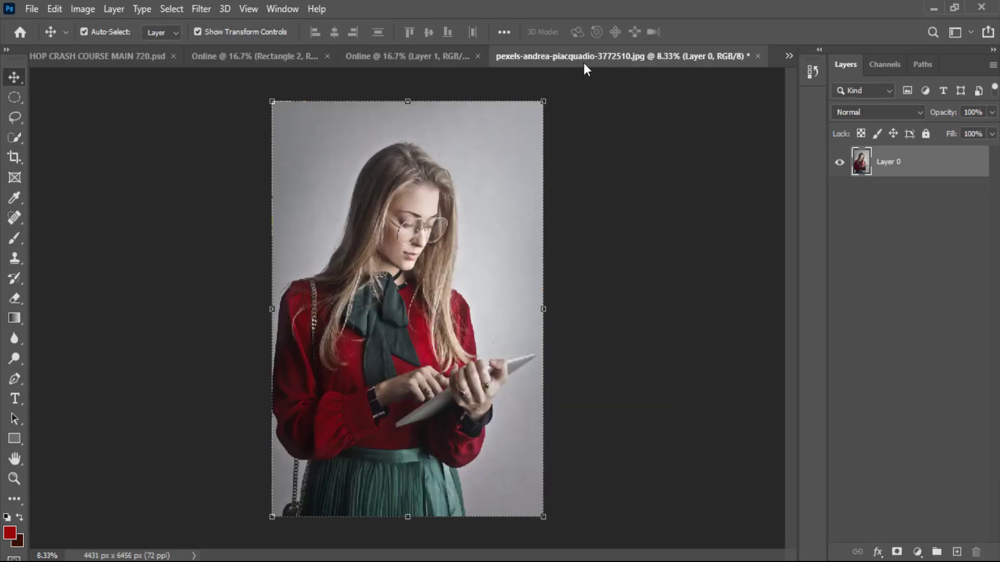
{"action": "left_click", "coordinate": [421, 62]}
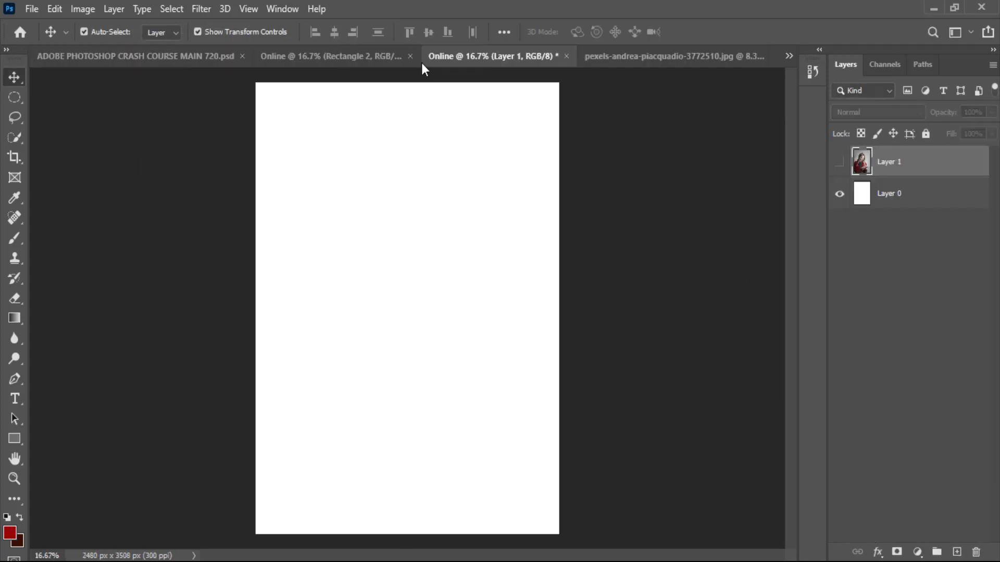
{"action": "left_click", "coordinate": [327, 60]}
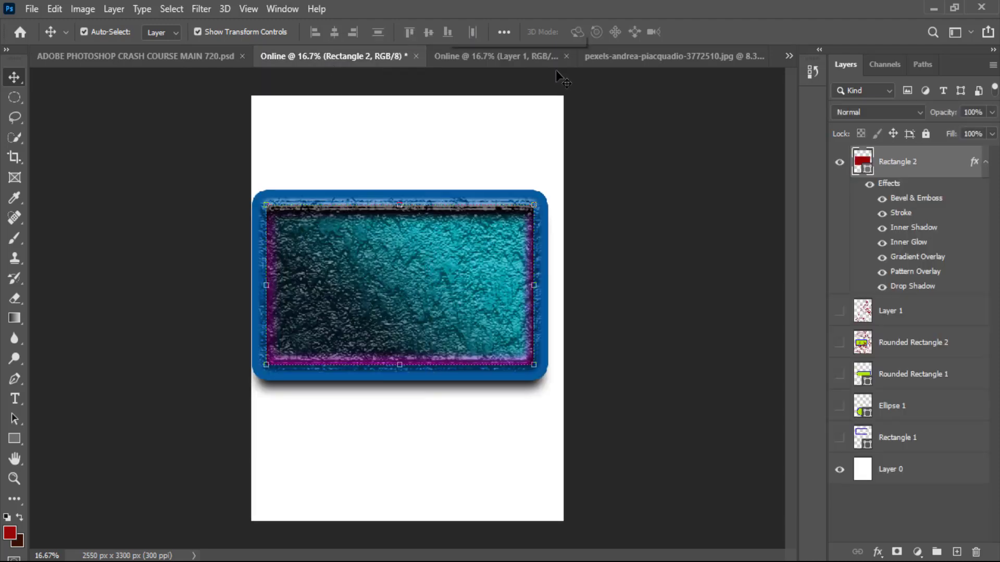
{"action": "left_click", "coordinate": [538, 54]}
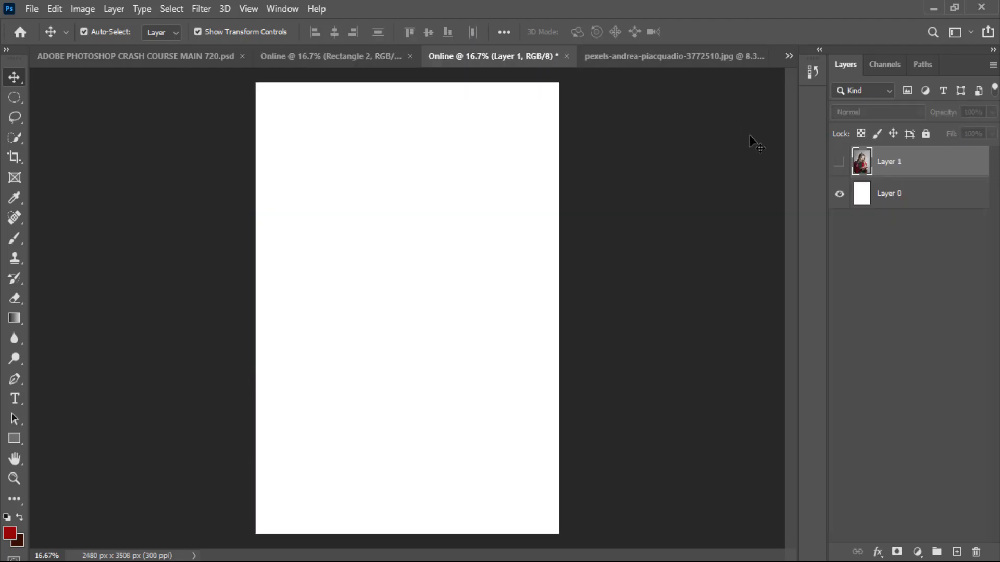
{"action": "left_click", "coordinate": [839, 162]}
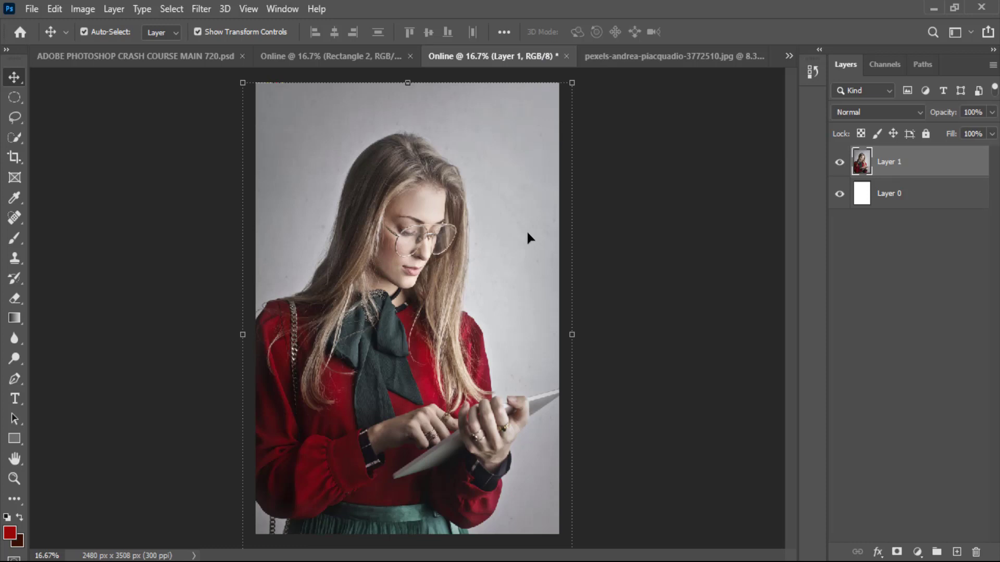
{"action": "left_click_drag", "start_coordinate": [351, 266], "coordinate": [363, 266]}
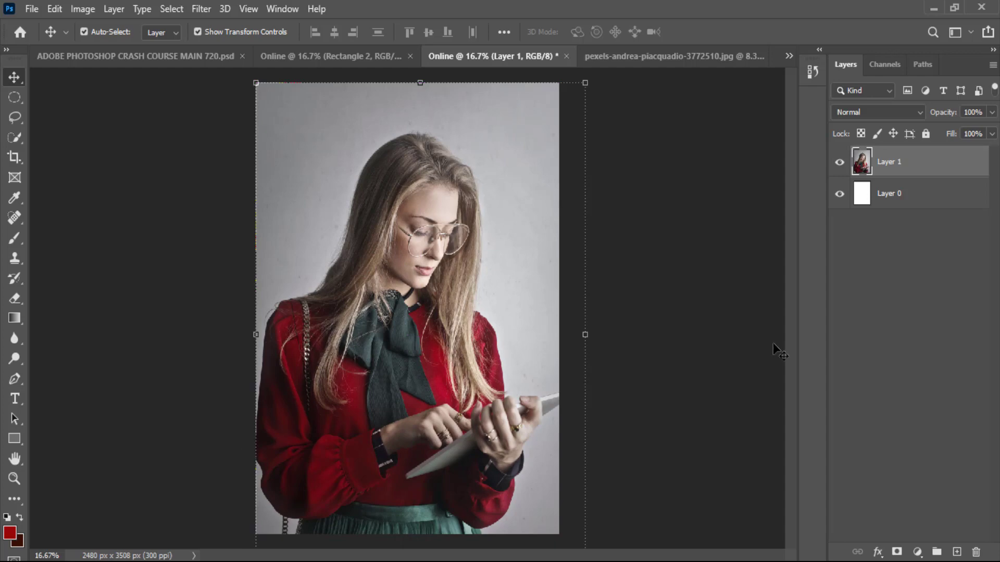
Select the woman using the Object Selection tool with a rectangle of about 2356 × 3437 px around her, and clear the selection.
{"action": "left_click", "coordinate": [14, 157]}
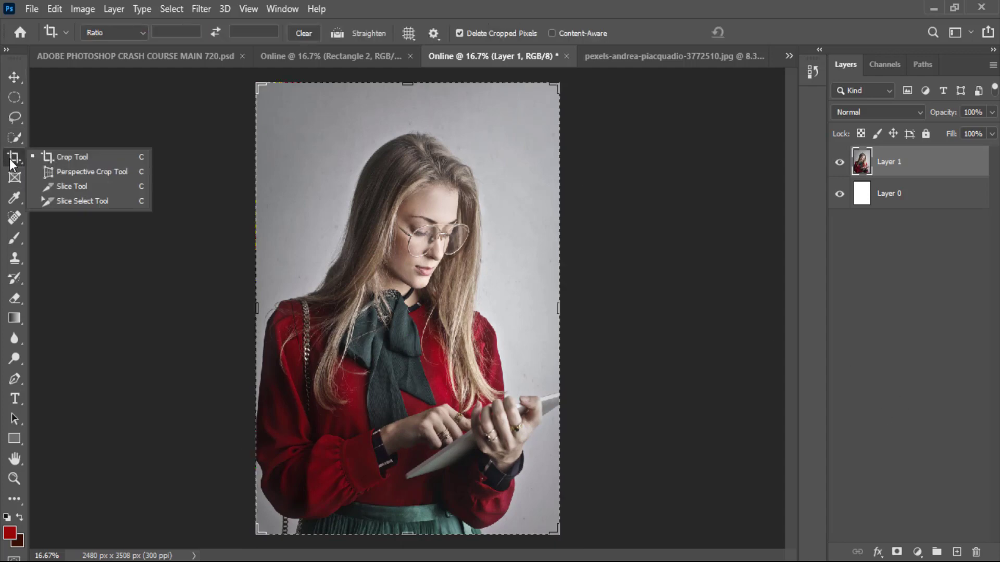
{"action": "left_click", "coordinate": [14, 138]}
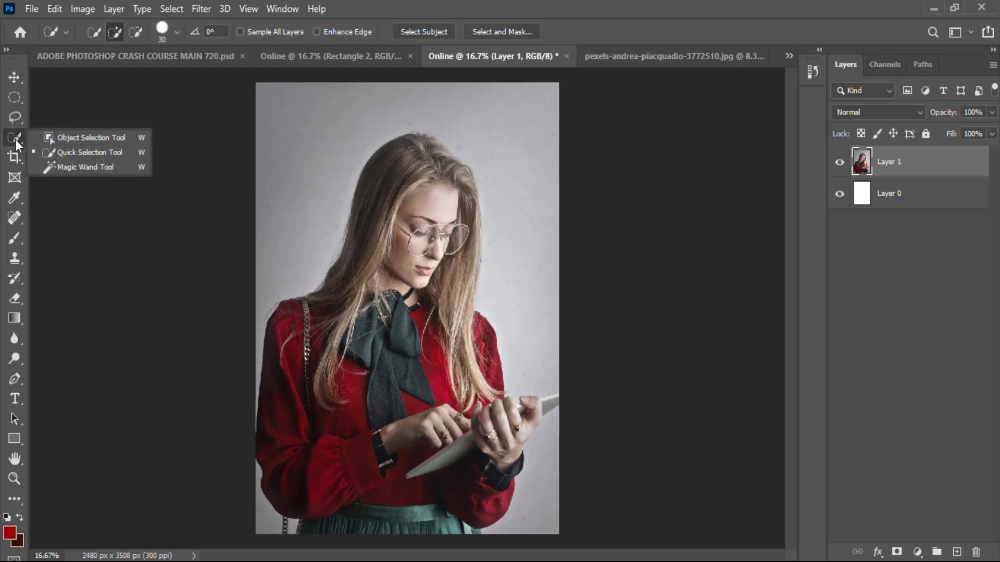
{"action": "left_click", "coordinate": [45, 139]}
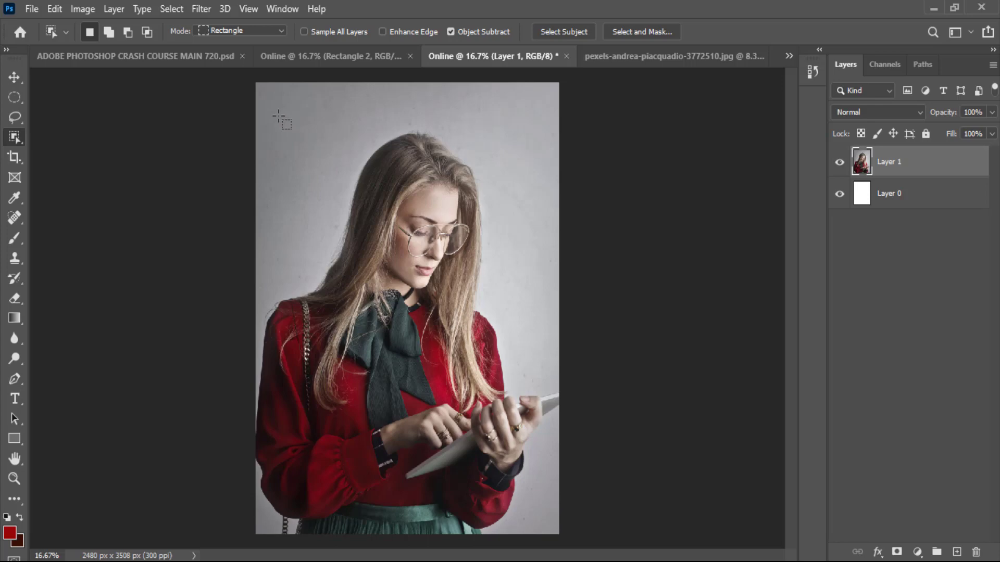
{"action": "right_click", "coordinate": [14, 139]}
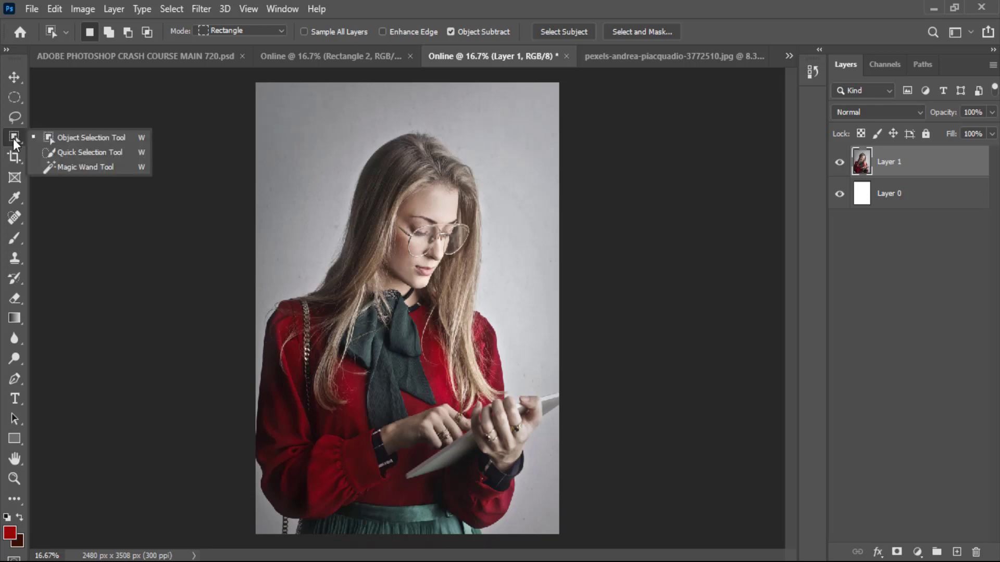
{"action": "left_click", "coordinate": [57, 139]}
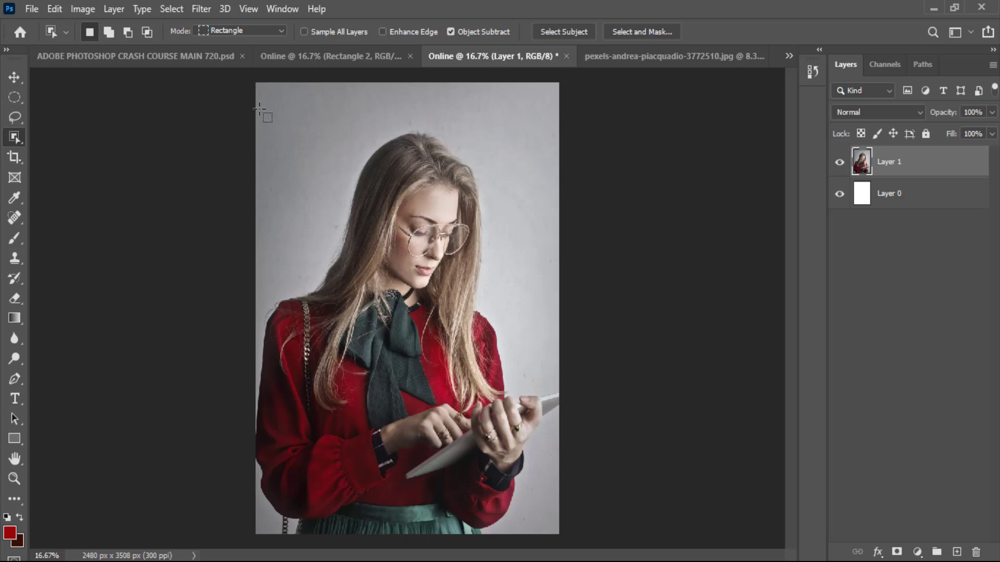
{"action": "left_click_drag", "start_coordinate": [259, 108], "coordinate": [554, 556]}
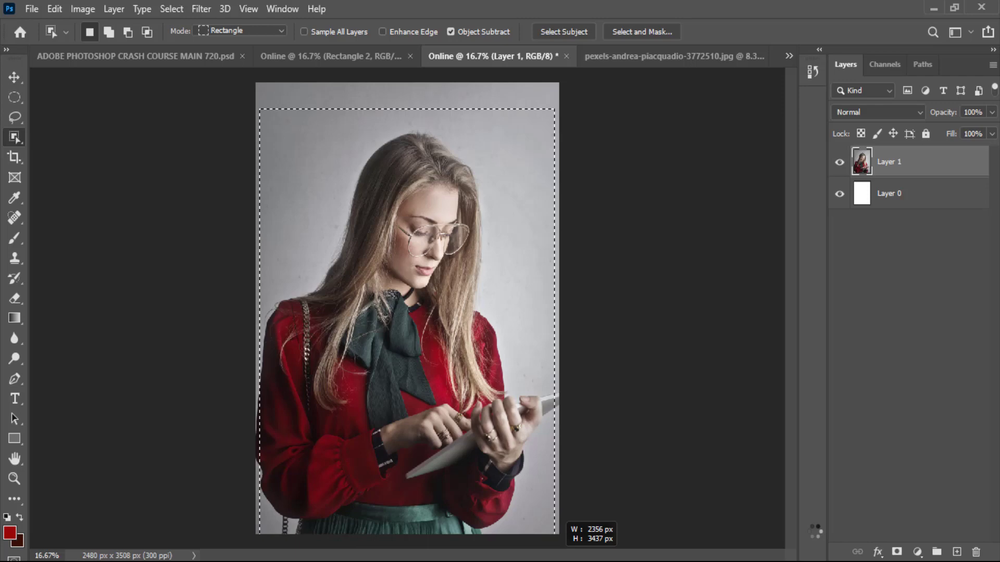
{"action": "left_click_drag", "start_coordinate": [555, 533], "coordinate": [555, 534]}
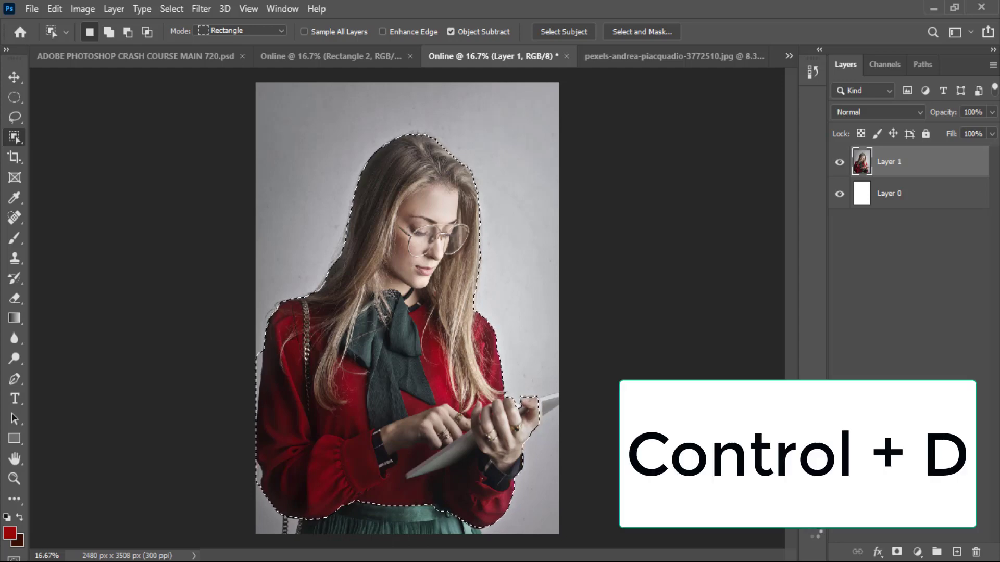
{"action": "key", "text": "ctrl+d"}
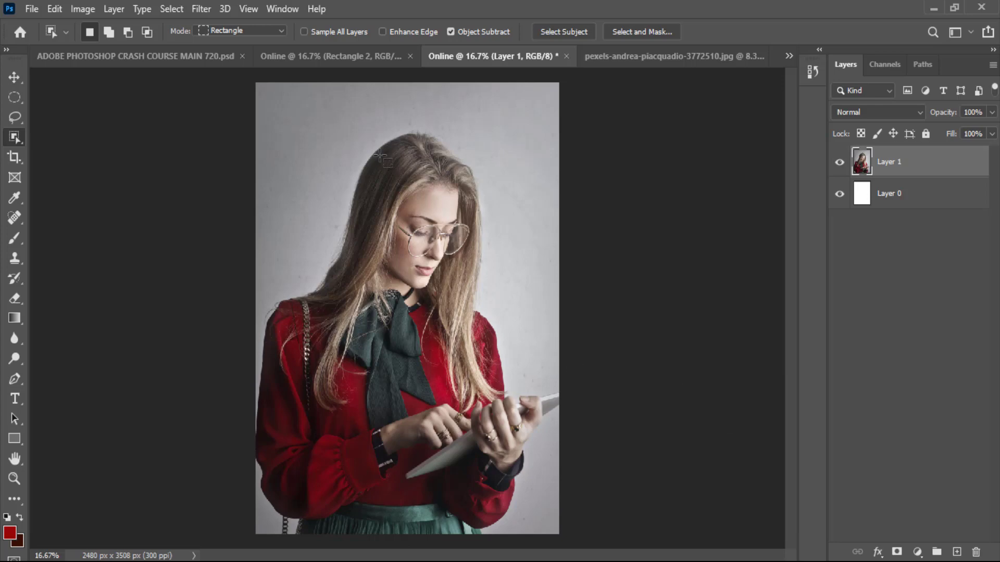
Reselect the woman, copy her onto a new layer, and toggle the visibility of Layer 1 to check the cut-out.
{"action": "left_click_drag", "start_coordinate": [271, 95], "coordinate": [533, 536]}
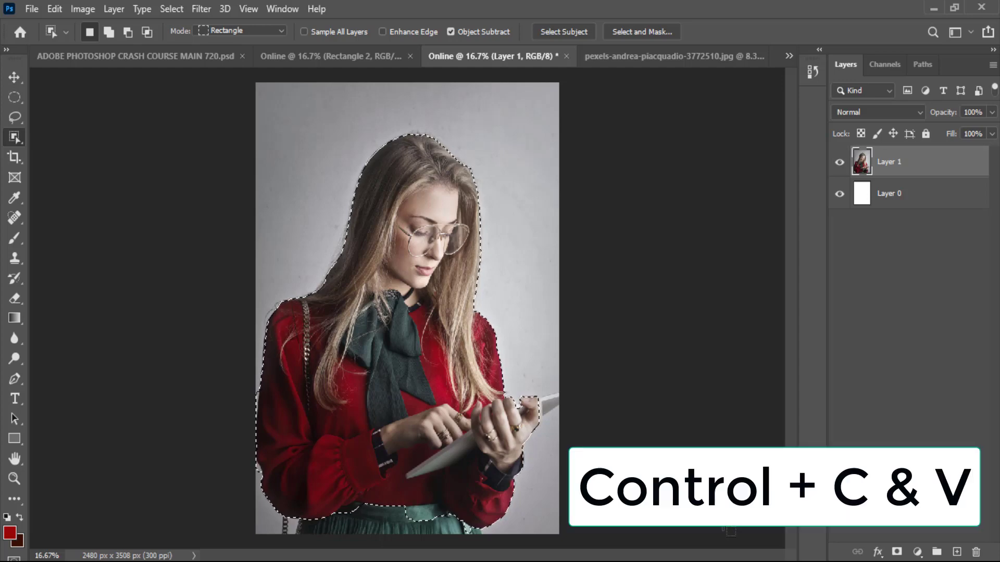
{"action": "key", "text": "ctrl+c"}
{"action": "key", "text": "ctrl+v"}
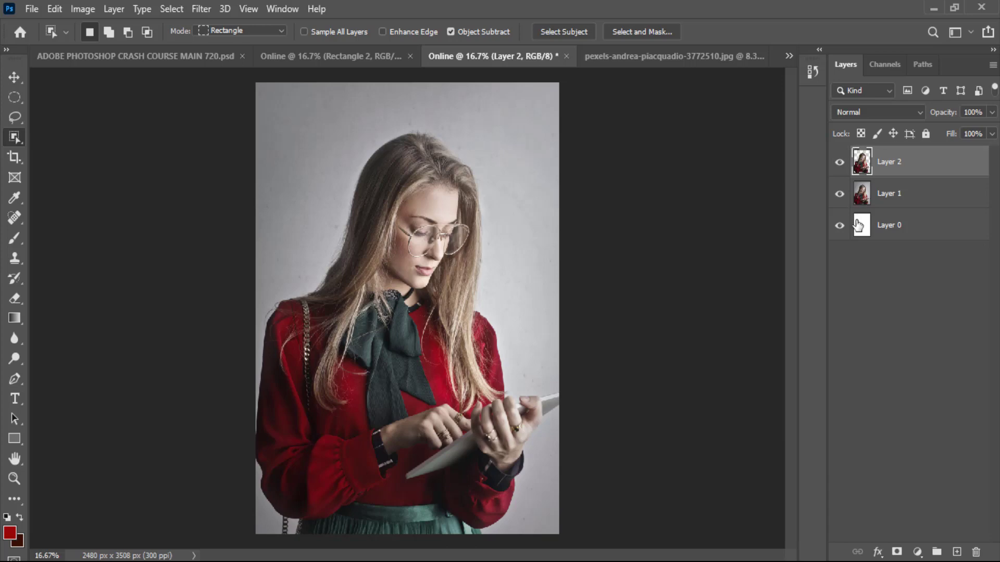
{"action": "left_click", "coordinate": [840, 194]}
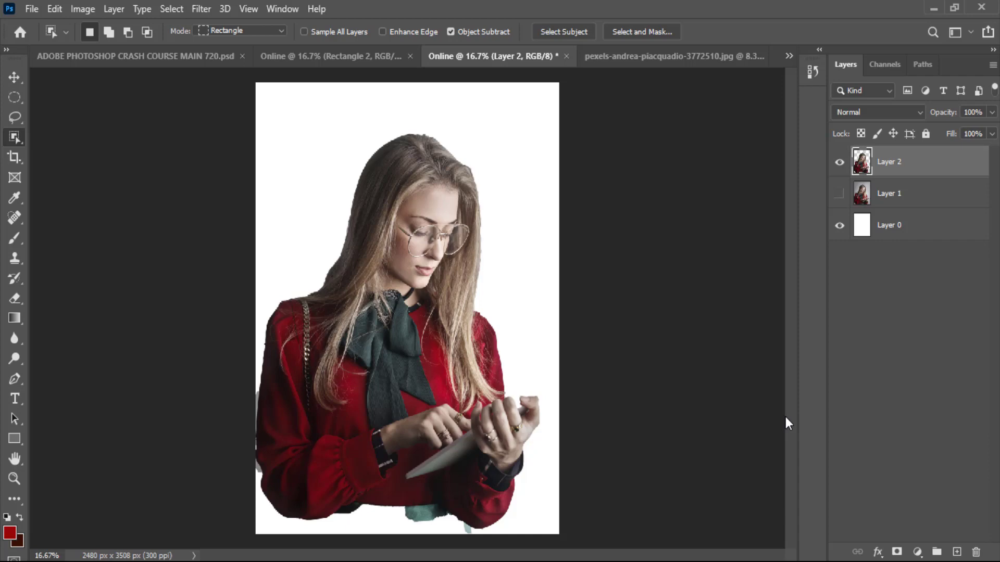
{"action": "left_click", "coordinate": [839, 193]}
{"action": "left_click", "coordinate": [840, 194]}
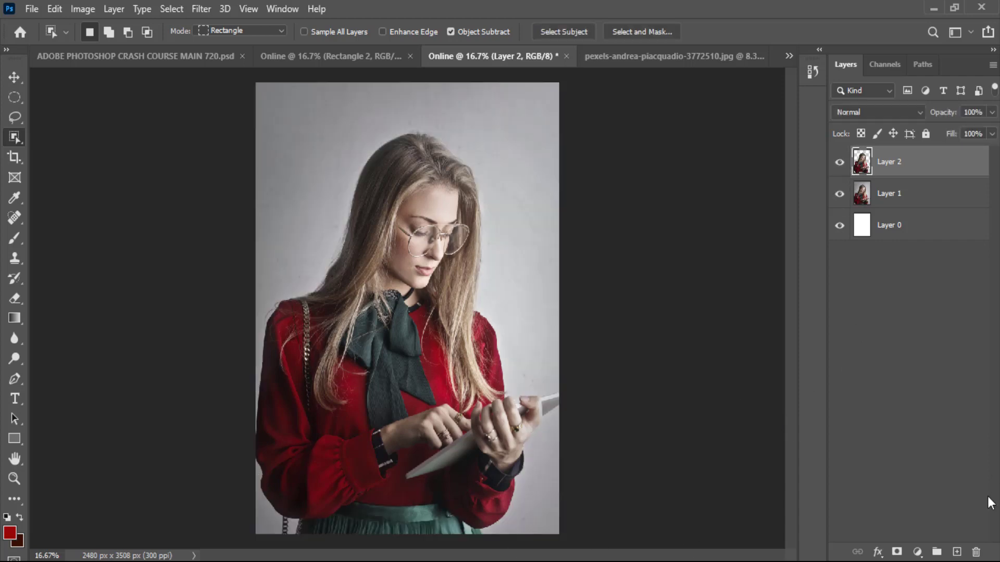
Delete the pasted cut-out layer, repeat the object selection around the woman on Layer 1 and deselect it.
{"action": "left_click", "coordinate": [976, 552]}
{"action": "left_click", "coordinate": [449, 223]}
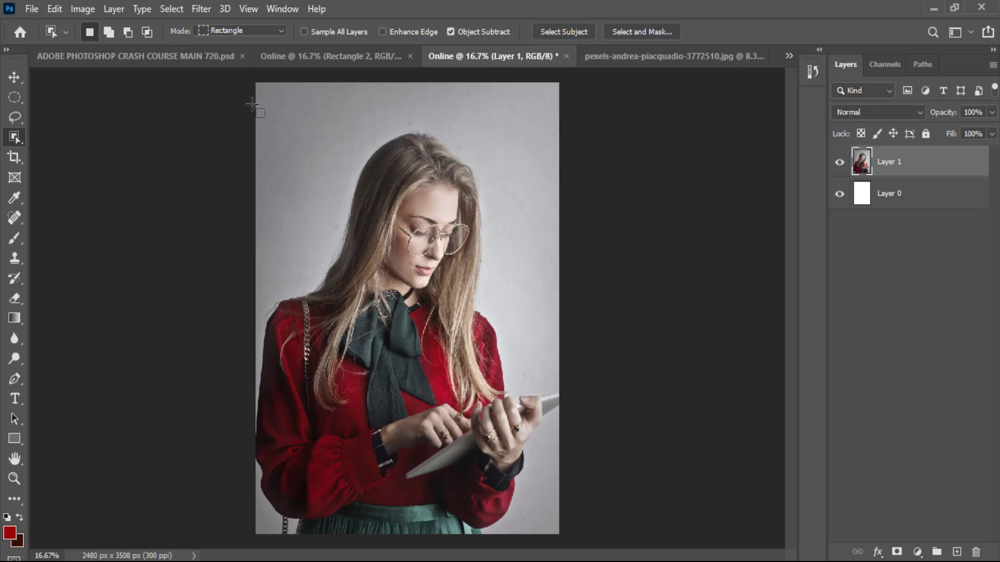
{"action": "left_click_drag", "start_coordinate": [249, 100], "coordinate": [783, 529]}
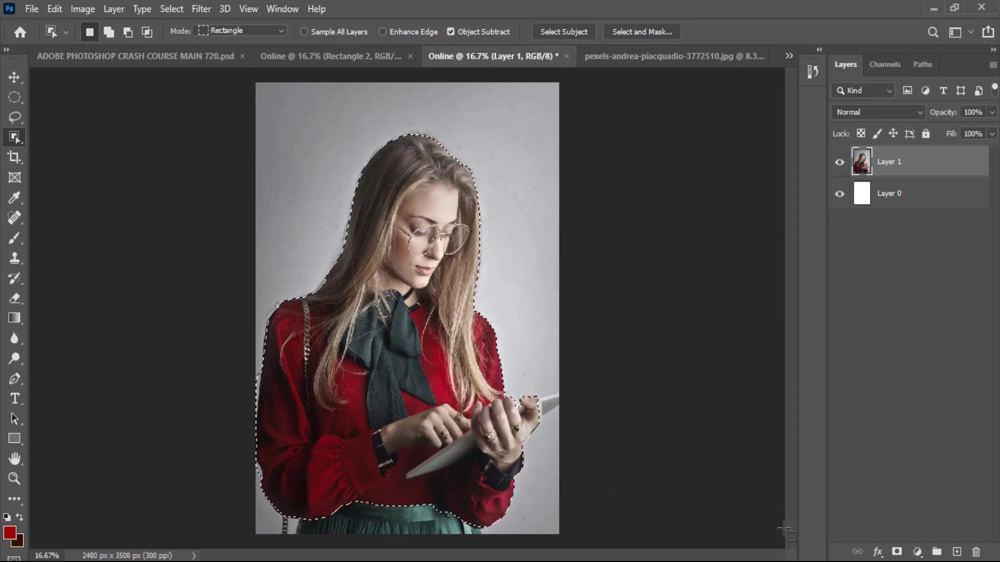
{"action": "key", "text": "ctrl+d"}
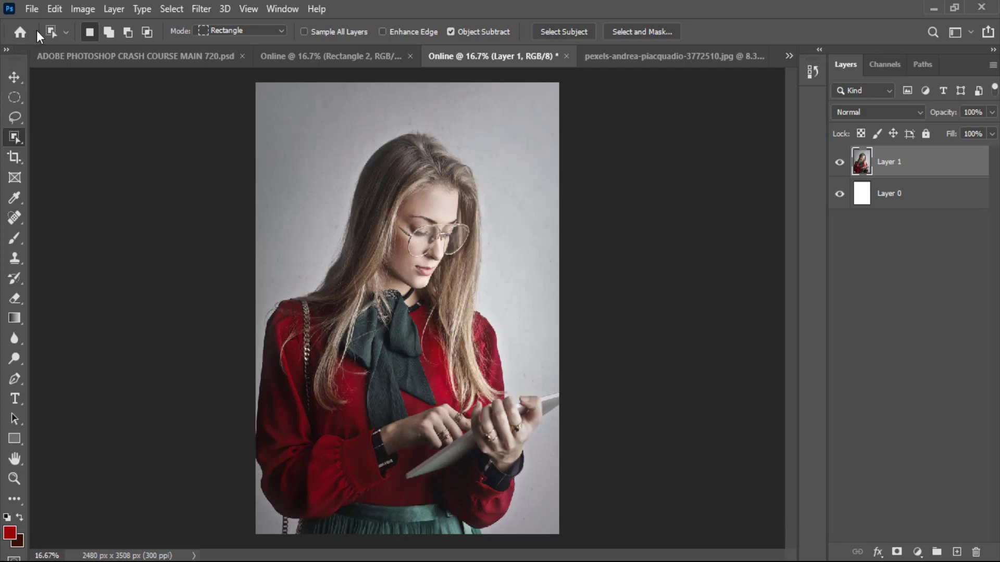
Open pexels photo 761977 of the woman raising her fist against a yellow background from the images folder.
{"action": "left_click", "coordinate": [32, 9]}
{"action": "left_click", "coordinate": [38, 39]}
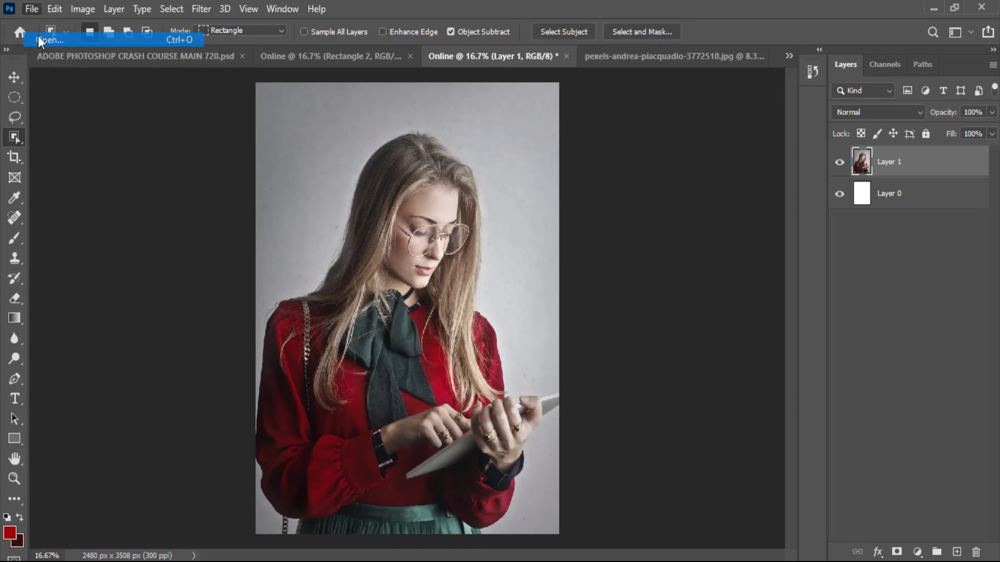
{"action": "scroll", "coordinate": [289, 227], "scroll_direction": "down", "scroll_amount": 2}
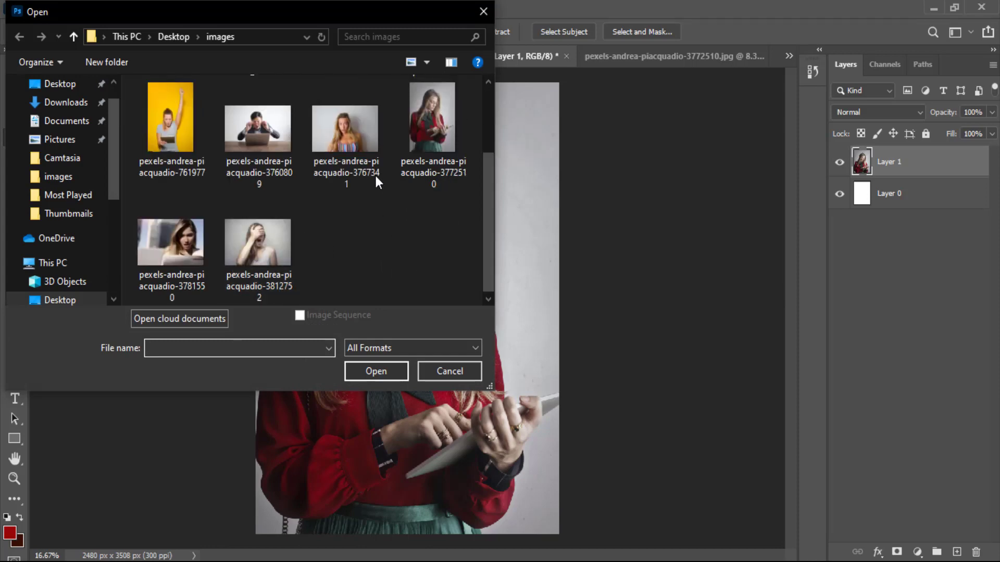
{"action": "double_click", "coordinate": [156, 131]}
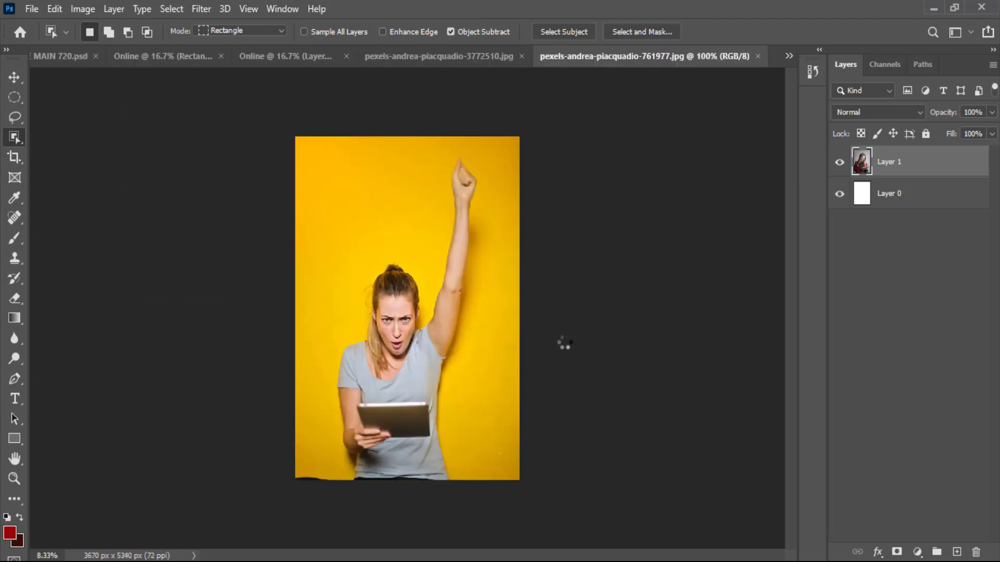
Unlock the Background layer of the yellow-background photo so it becomes a regular layer.
{"action": "key", "text": "ctrl+plus"}
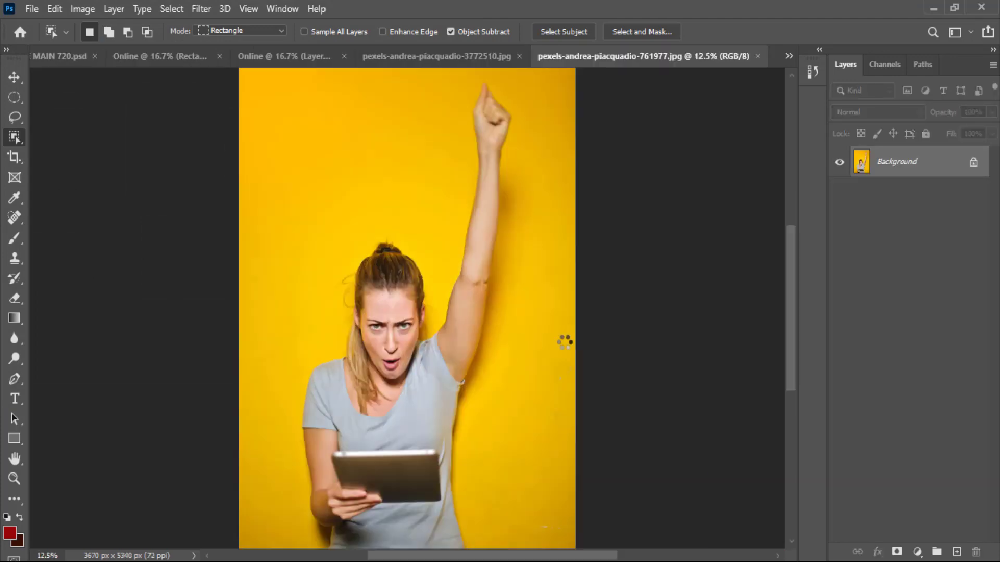
{"action": "scroll", "coordinate": [565, 342], "scroll_direction": "down", "scroll_amount": 2}
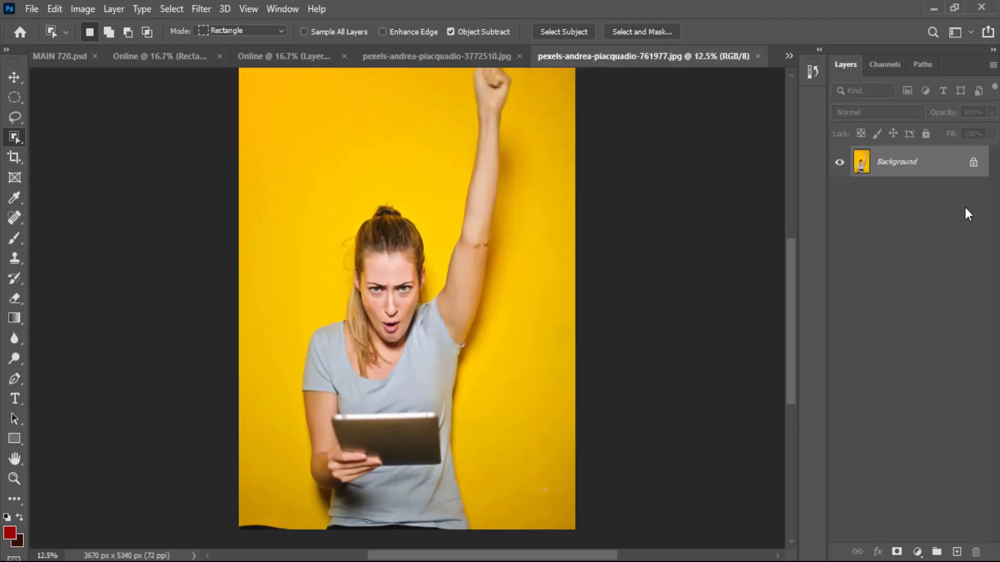
{"action": "left_click", "coordinate": [973, 163]}
{"action": "scroll", "coordinate": [397, 277], "scroll_direction": "up", "scroll_amount": 1}
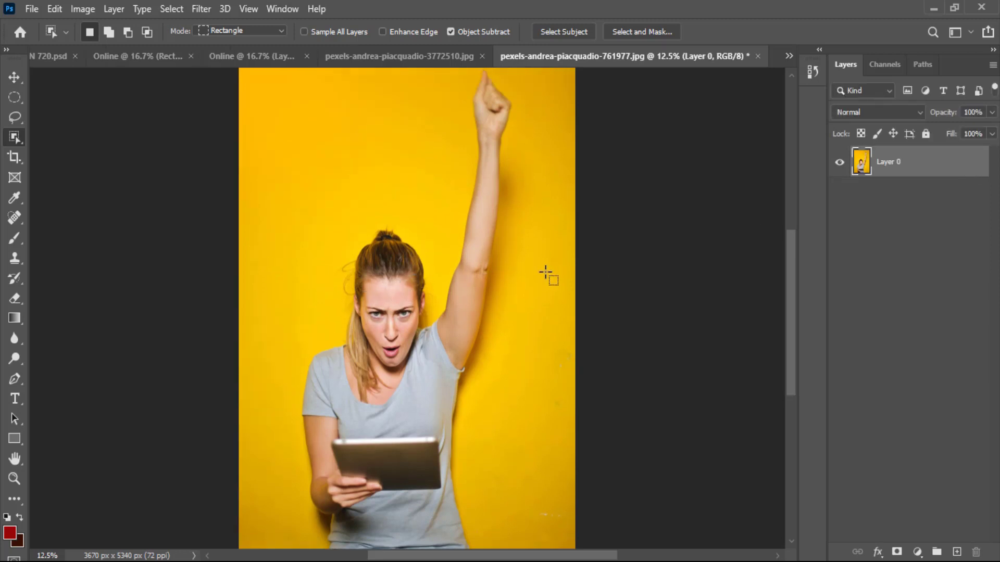
Object-select the woman with a rectangle of about 3336 × 4982 px around her and mask out the yellow background.
{"action": "key", "text": "ctrl+minus"}
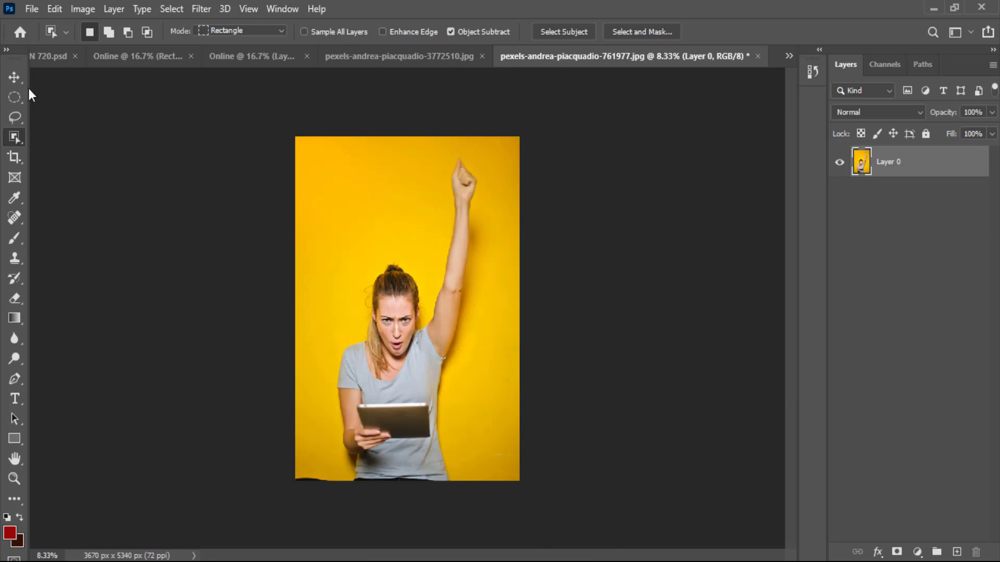
{"action": "left_click_drag", "start_coordinate": [302, 156], "coordinate": [505, 482]}
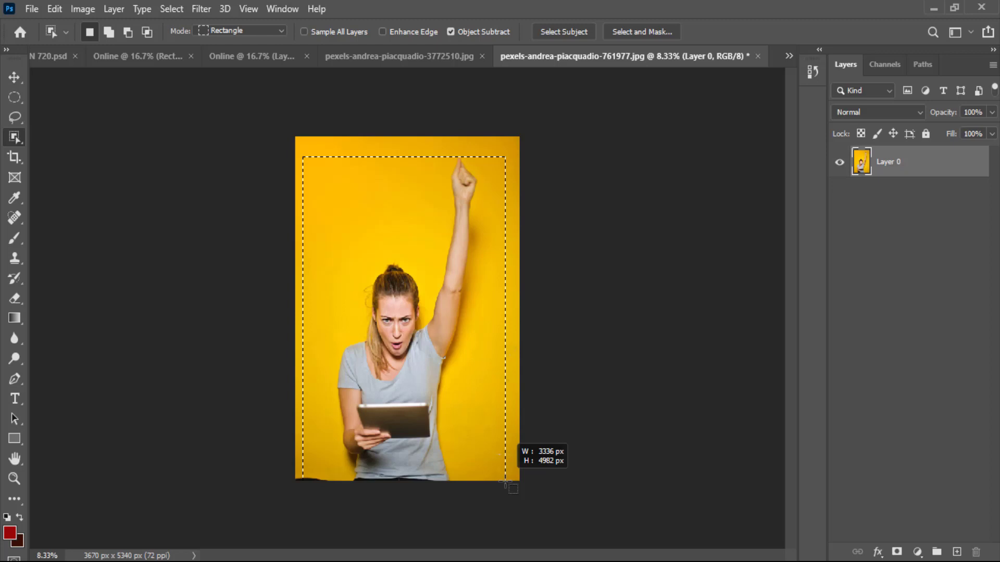
{"action": "left_click_drag", "start_coordinate": [506, 481], "coordinate": [503, 484]}
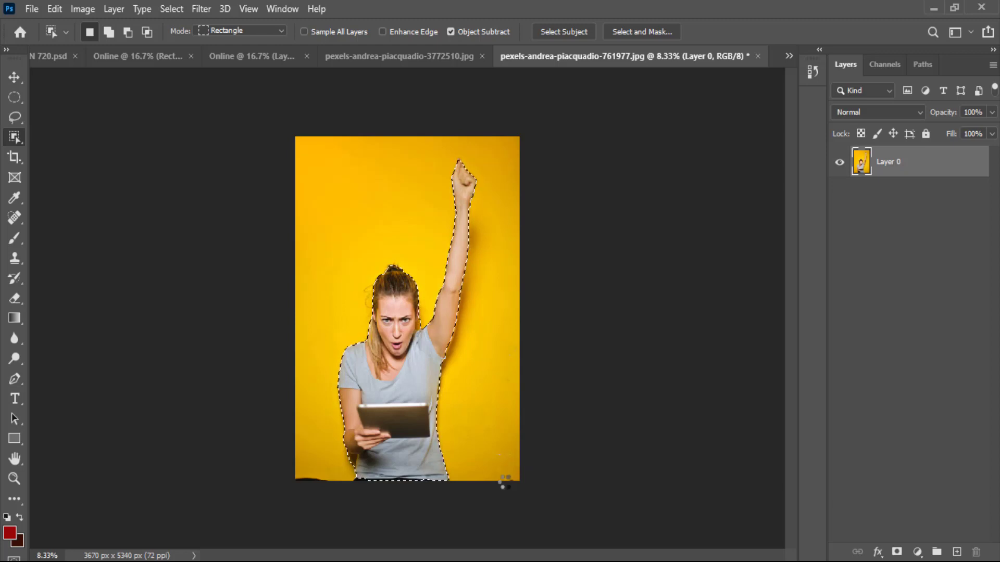
{"action": "left_click", "coordinate": [897, 555]}
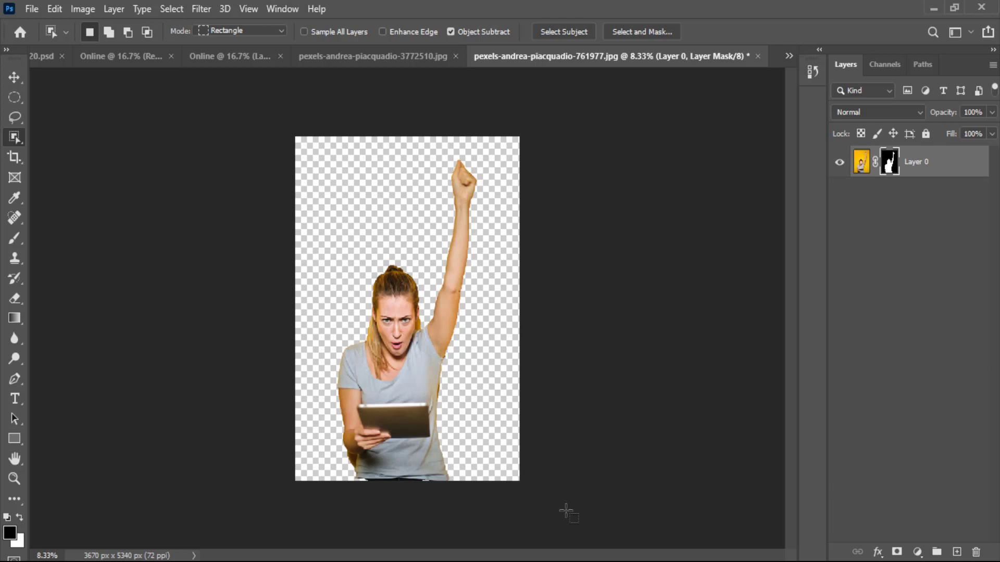
Use the Eraser at size 480, 39% opacity and 64% flow on the layer mask beside the woman's lowered elbow.
{"action": "key", "text": "ctrl+equal"}
{"action": "key", "text": "ctrl+equal"}
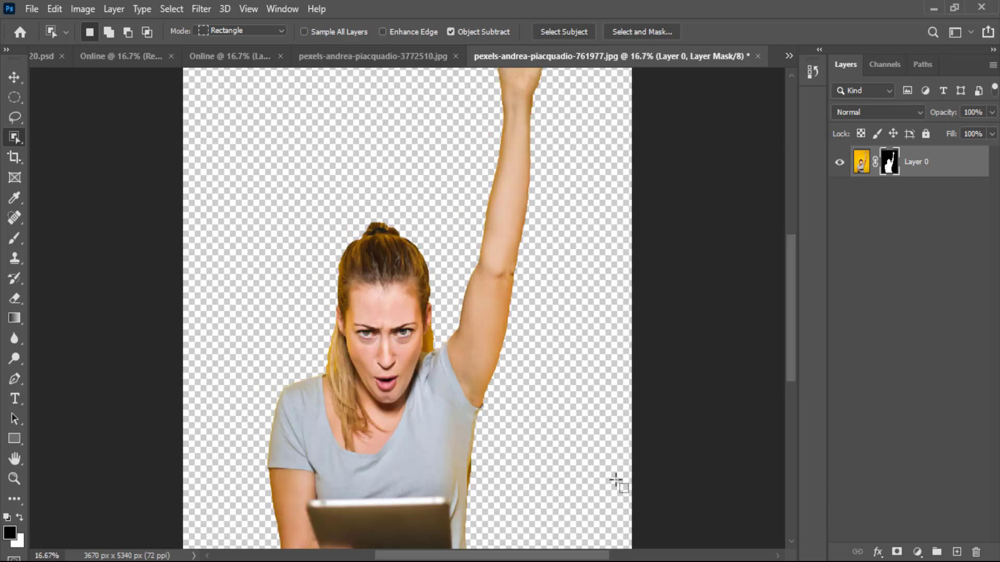
{"action": "scroll", "coordinate": [554, 431], "scroll_direction": "down", "scroll_amount": 3}
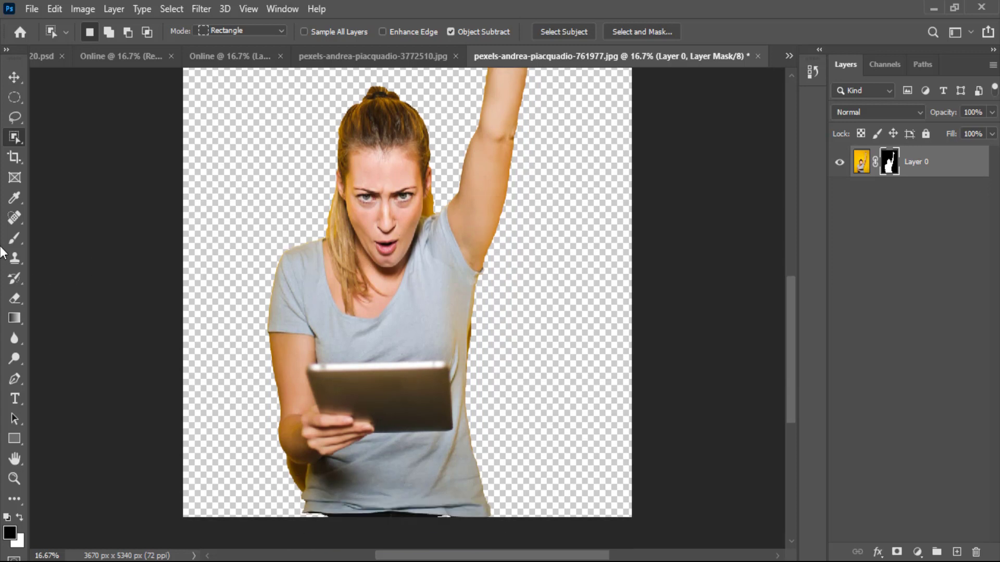
{"action": "left_click", "coordinate": [12, 299]}
{"action": "left_click", "coordinate": [63, 298]}
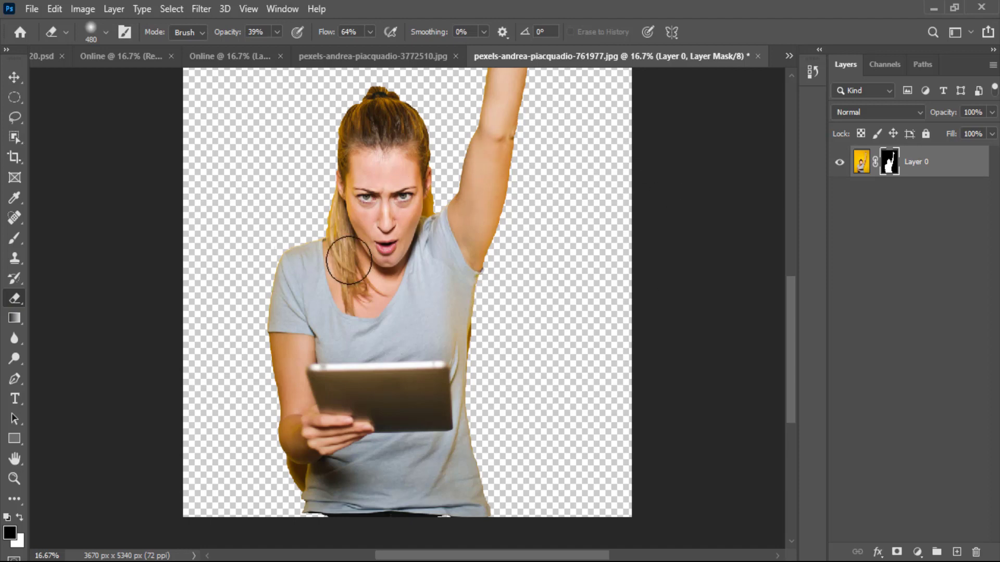
{"action": "left_click", "coordinate": [278, 486]}
{"action": "left_click", "coordinate": [279, 480]}
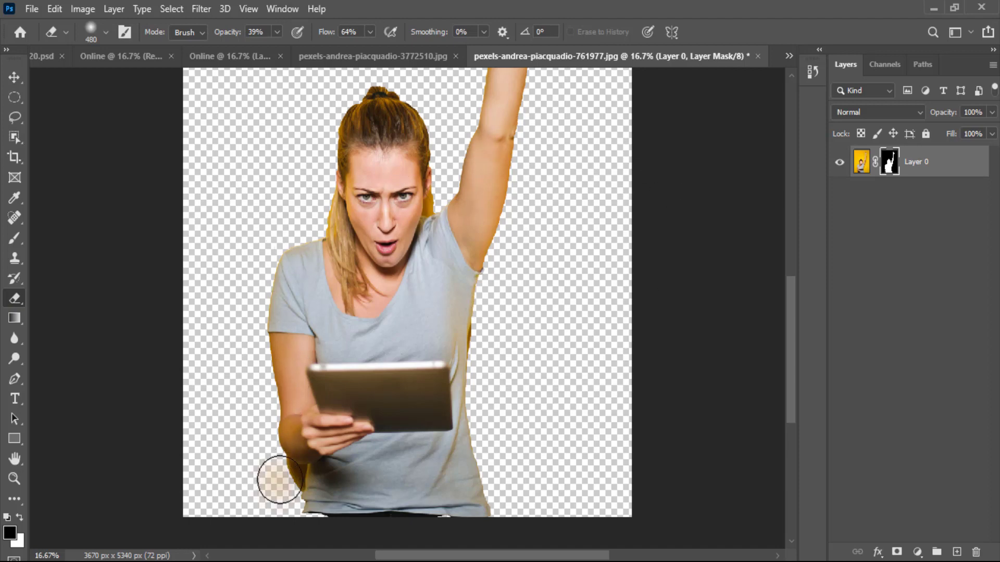
Target the layer's image instead of its mask and erase the yellow fringe beside the shirt below the raised arm with a 200 px brush.
{"action": "left_click", "coordinate": [861, 162]}
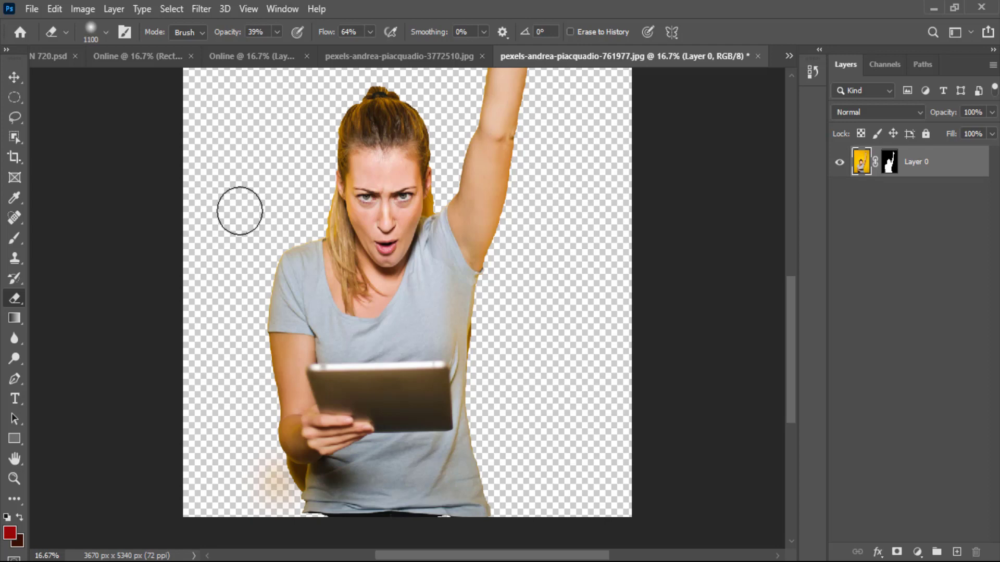
{"action": "key", "text": "bracketleft"}
{"action": "key", "text": "bracketleft"}
{"action": "key", "text": "bracketleft"}
{"action": "key", "text": "bracketleft"}
{"action": "key", "text": "bracketleft"}
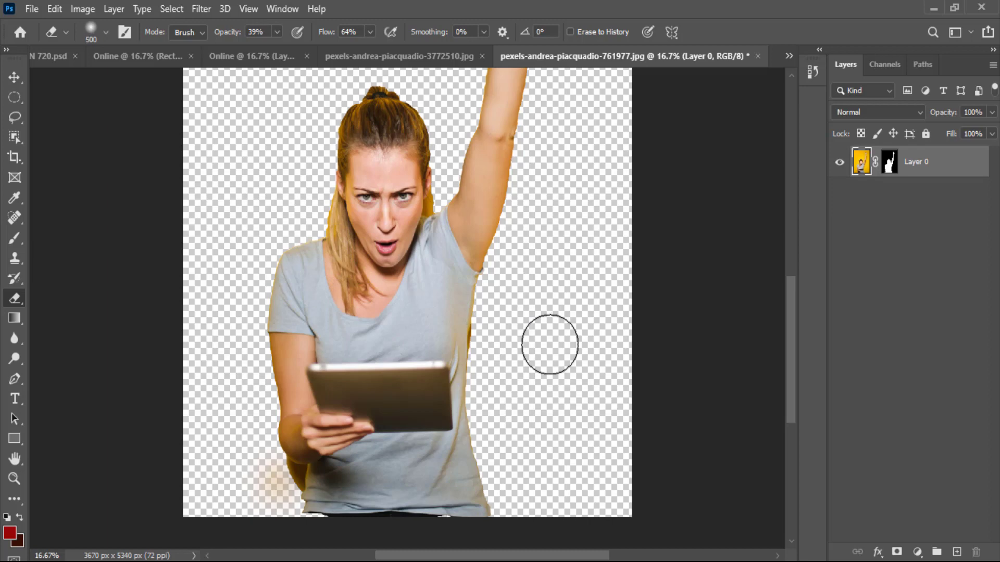
{"action": "key", "text": "ctrl+plus"}
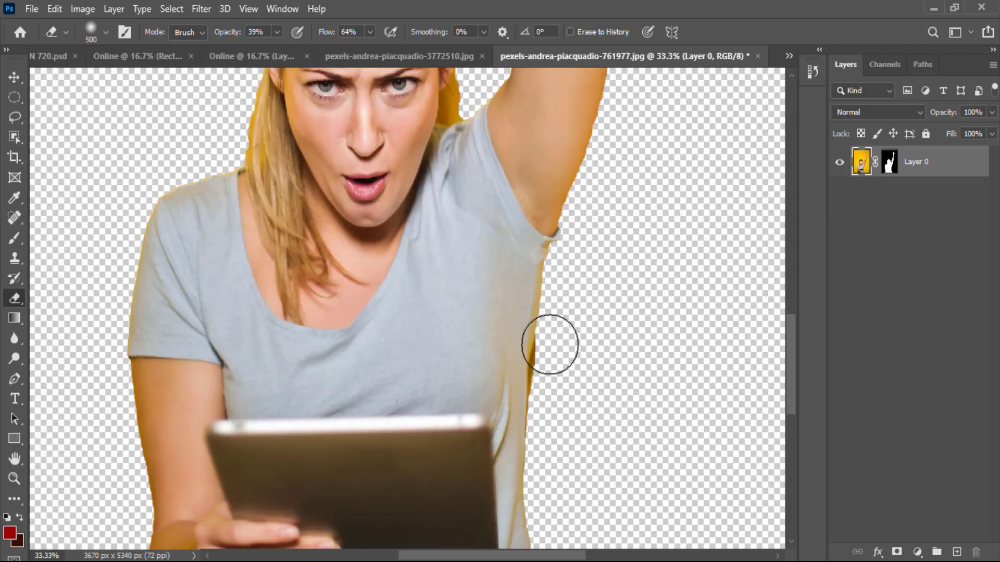
{"action": "key", "text": "bracketleft"}
{"action": "key", "text": "bracketleft"}
{"action": "key", "text": "bracketleft"}
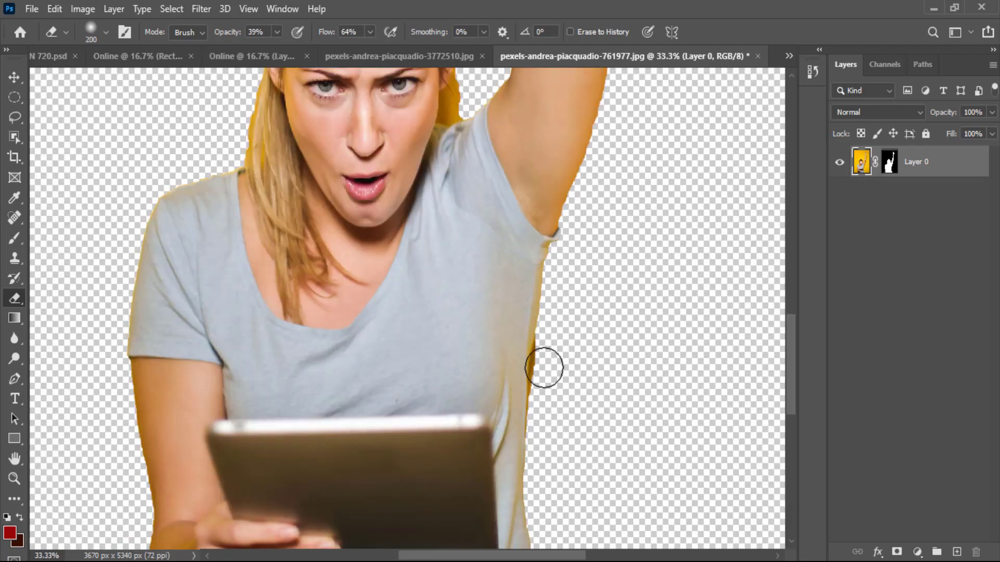
{"action": "left_click_drag", "start_coordinate": [544, 367], "coordinate": [550, 380]}
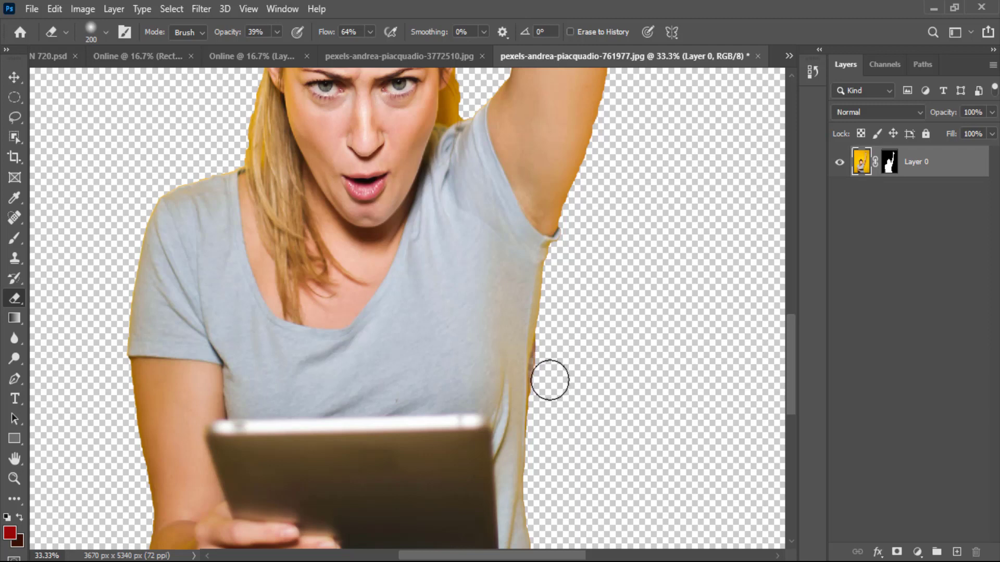
Set the eraser's flow and opacity to 100% and erase more of the fringe along the shirt's side.
{"action": "left_click", "coordinate": [371, 31]}
{"action": "left_click", "coordinate": [278, 32]}
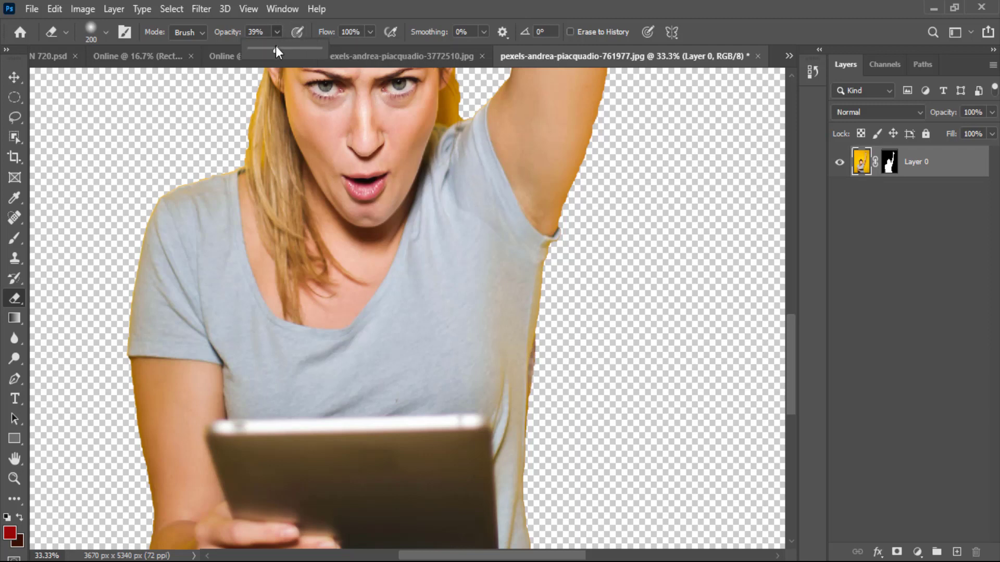
{"action": "left_click", "coordinate": [552, 365]}
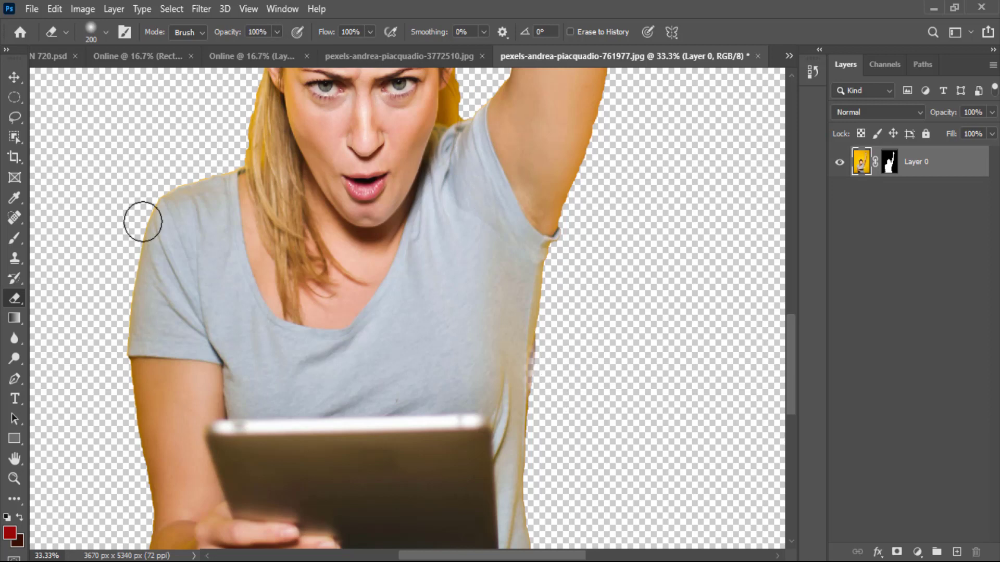
Reduce the eraser to 100 px and erase the yellow patch between the woman's neck and raised arm.
{"action": "scroll", "coordinate": [458, 152], "scroll_direction": "up", "scroll_amount": 2}
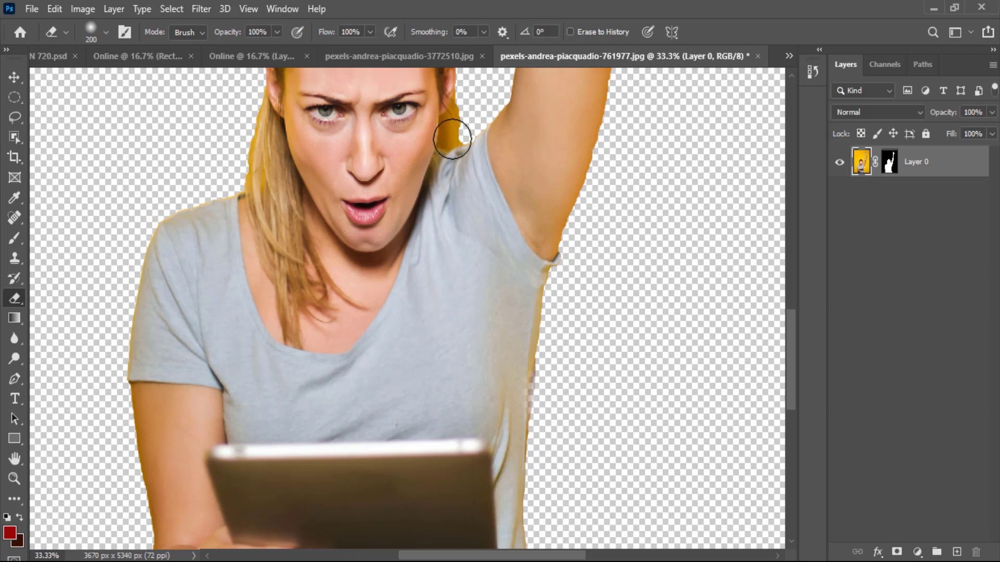
{"action": "key", "text": "bracketleft"}
{"action": "key", "text": "bracketleft"}
{"action": "key", "text": "bracketleft"}
{"action": "key", "text": "bracketleft"}
{"action": "mouse_move", "coordinate": [453, 134]}
{"action": "left_mouse_down"}
{"action": "mouse_move", "coordinate": [460, 120]}
{"action": "mouse_move", "coordinate": [456, 140]}
{"action": "left_mouse_up"}
{"action": "scroll", "coordinate": [618, 323], "scroll_direction": "down", "scroll_amount": 5}
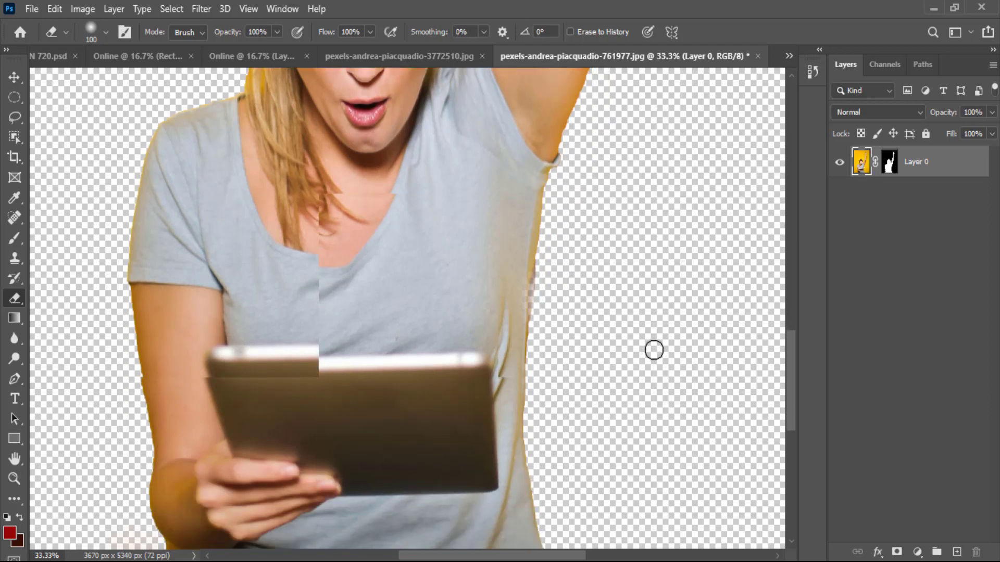
{"action": "scroll", "coordinate": [654, 350], "scroll_direction": "down", "scroll_amount": 1}
{"action": "scroll", "coordinate": [654, 350], "scroll_direction": "down", "scroll_amount": 3}
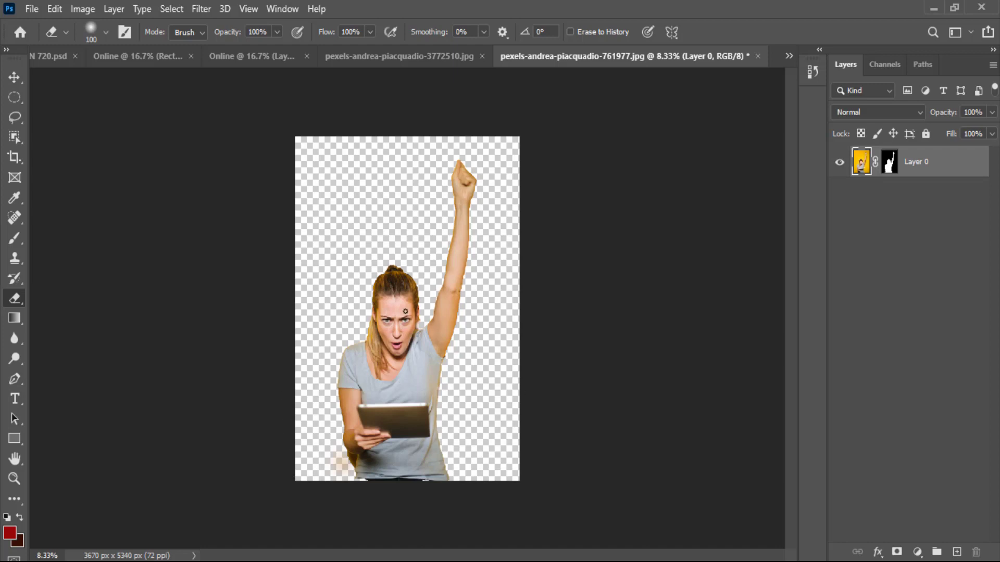
Open pexels photo 3781550 of the woman holding a newspaper from the images folder and unlock its Background layer.
{"action": "left_click", "coordinate": [33, 9]}
{"action": "key", "text": "Escape"}
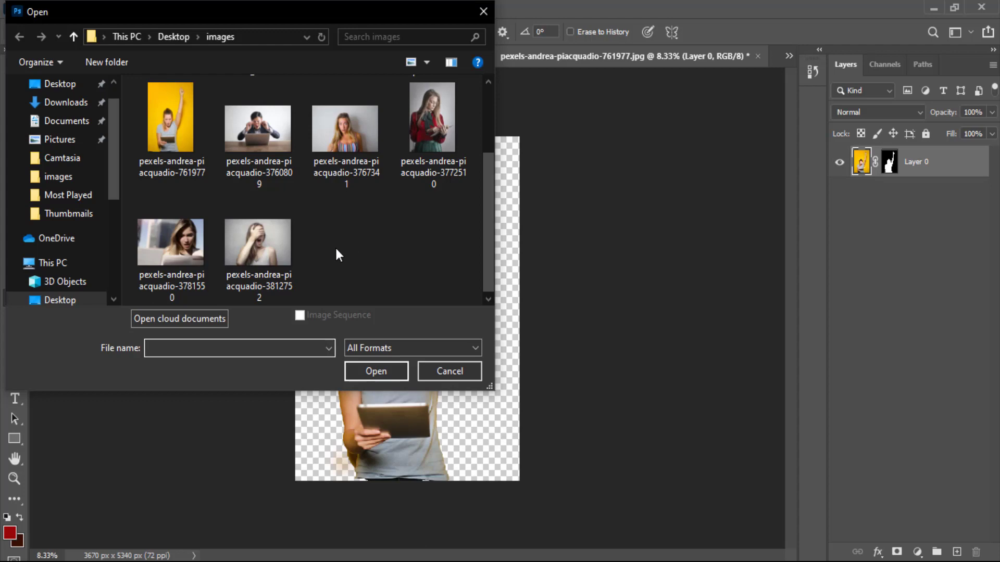
{"action": "double_click", "coordinate": [171, 245]}
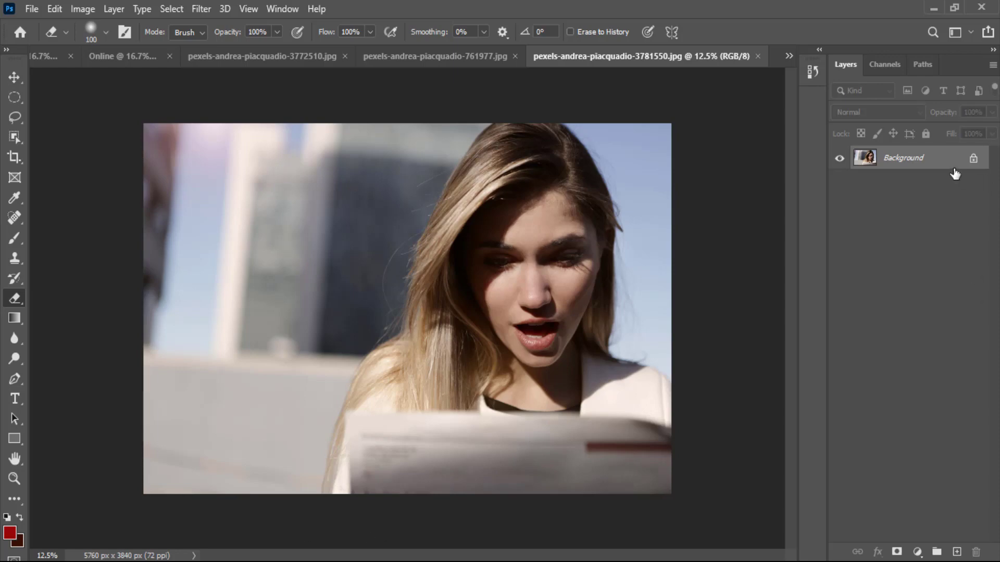
{"action": "left_click", "coordinate": [973, 159]}
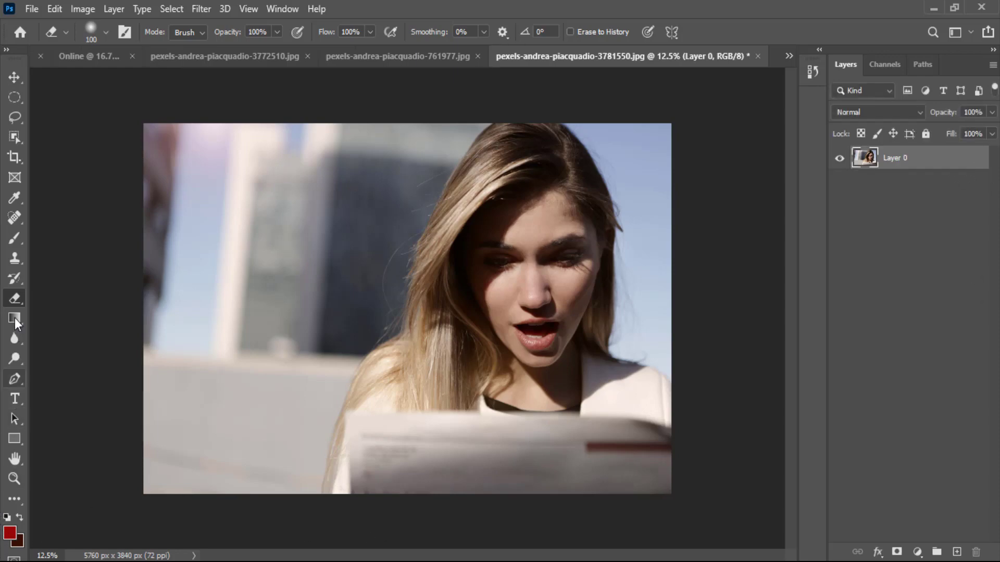
Select the woman and newspaper using a rectangular object selection, mask out the city background, and inspect the hair edges.
{"action": "left_click_drag", "start_coordinate": [10, 140], "coordinate": [42, 144]}
{"action": "left_click_drag", "start_coordinate": [382, 126], "coordinate": [655, 503]}
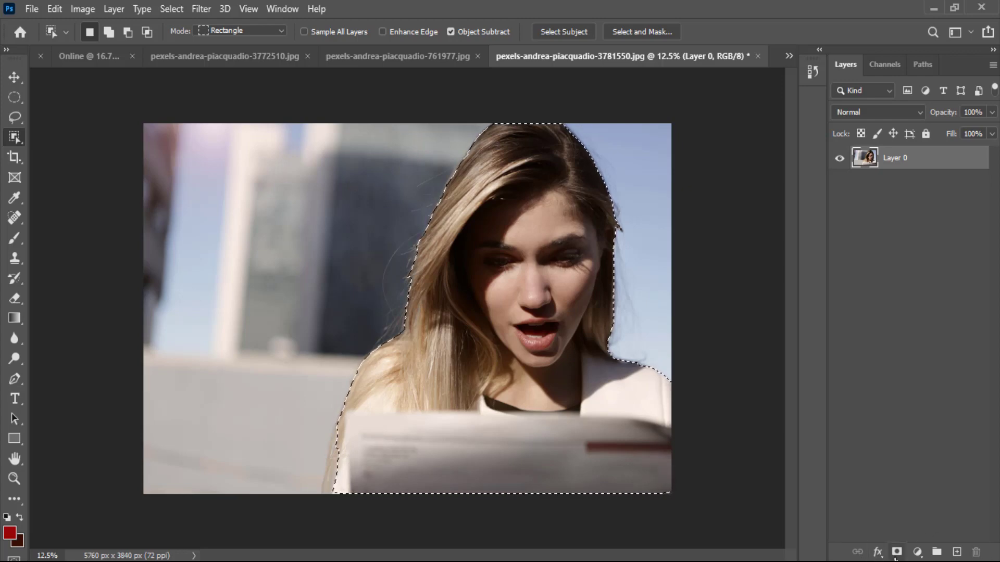
{"action": "left_click", "coordinate": [896, 552]}
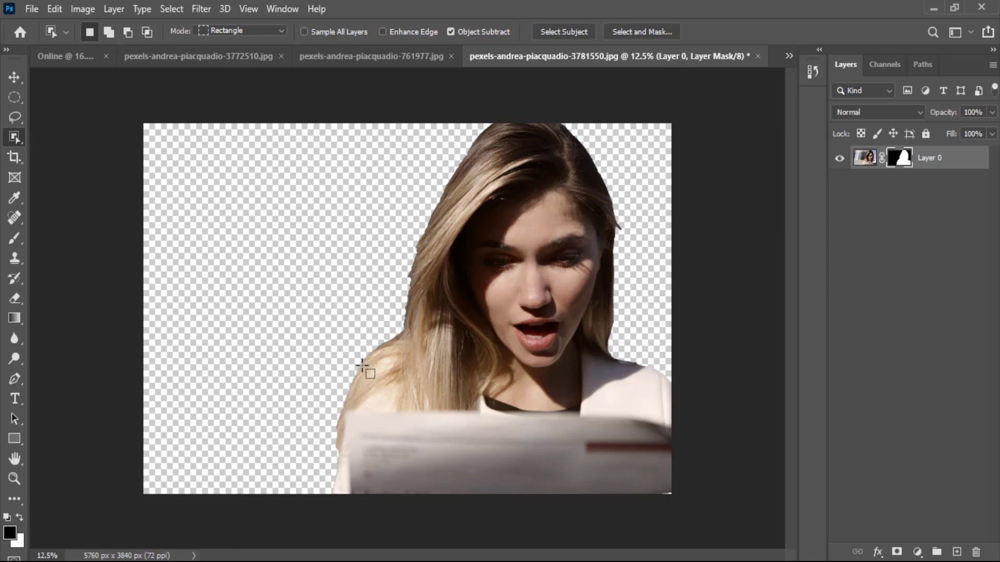
{"action": "scroll", "coordinate": [362, 351], "scroll_direction": "up", "scroll_amount": 2}
{"action": "scroll", "coordinate": [362, 351], "scroll_direction": "up", "scroll_amount": 2}
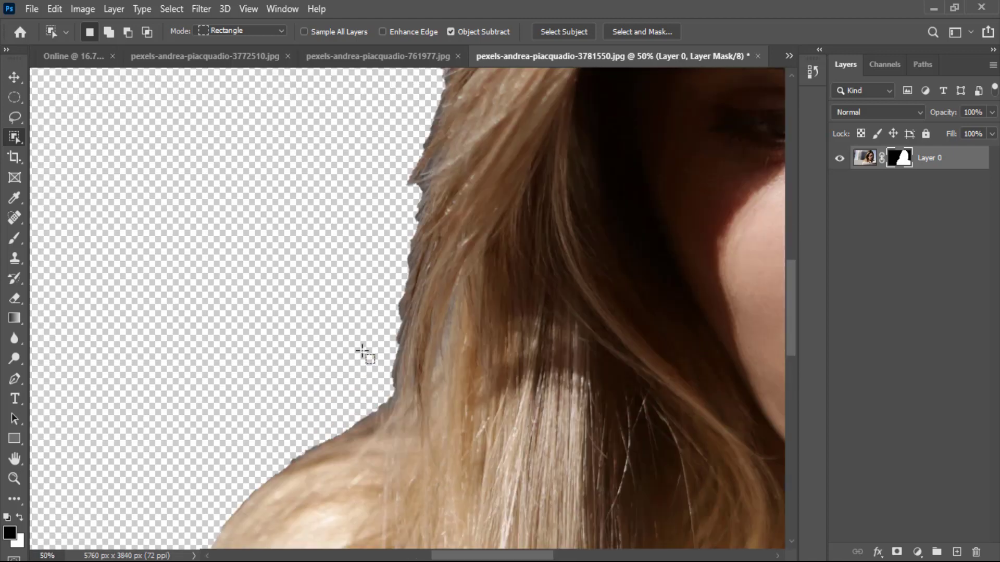
{"action": "scroll", "coordinate": [362, 351], "scroll_direction": "down", "scroll_amount": 5}
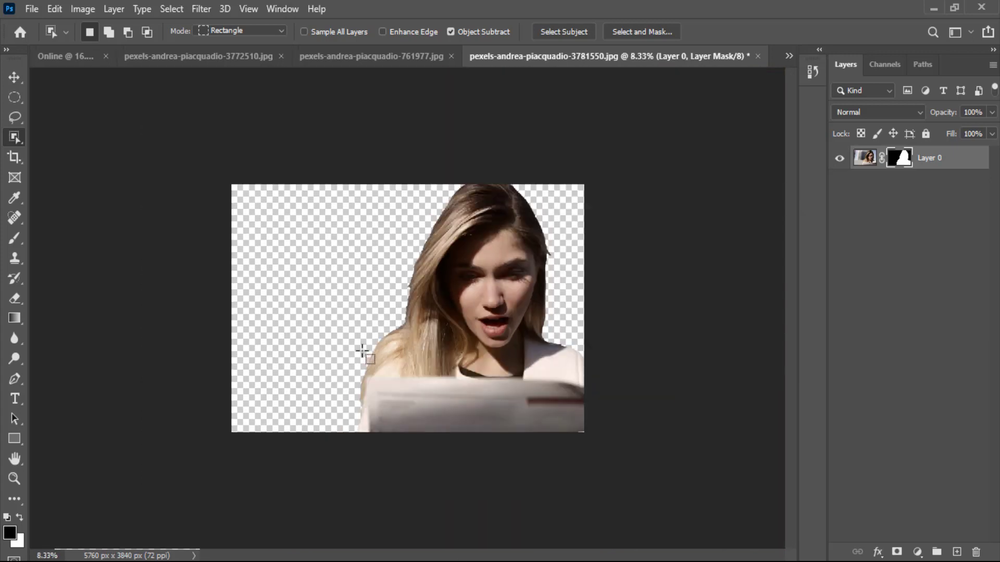
Open pexels photo 3767341 of the woman in the striped top from the images folder.
{"action": "left_click", "coordinate": [32, 9]}
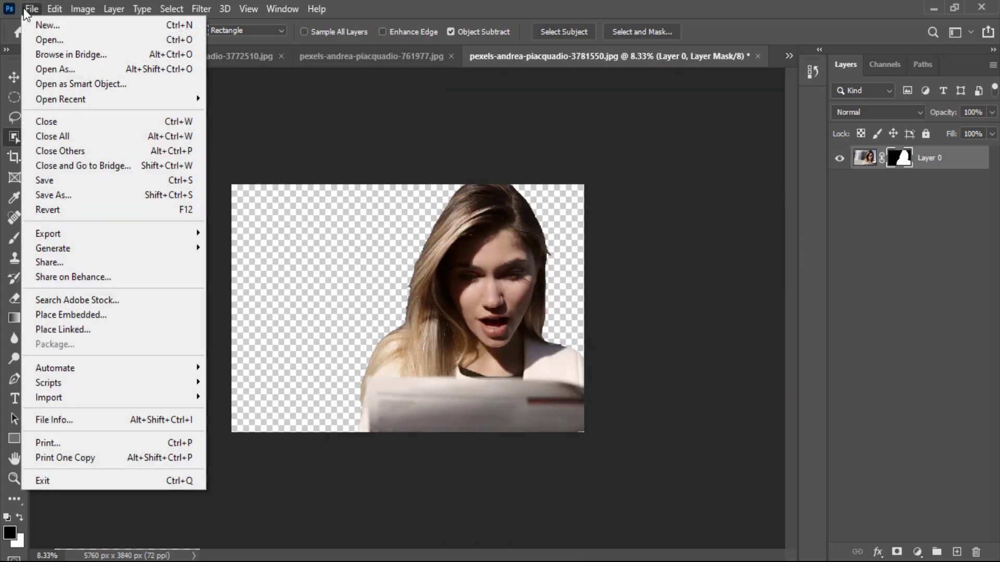
{"action": "left_click", "coordinate": [35, 23]}
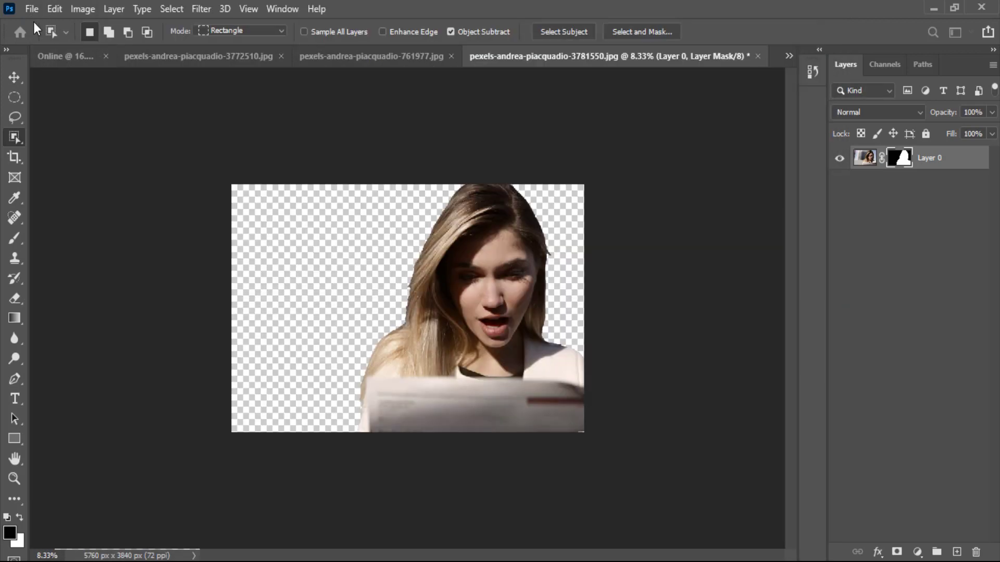
{"action": "left_click", "coordinate": [30, 9]}
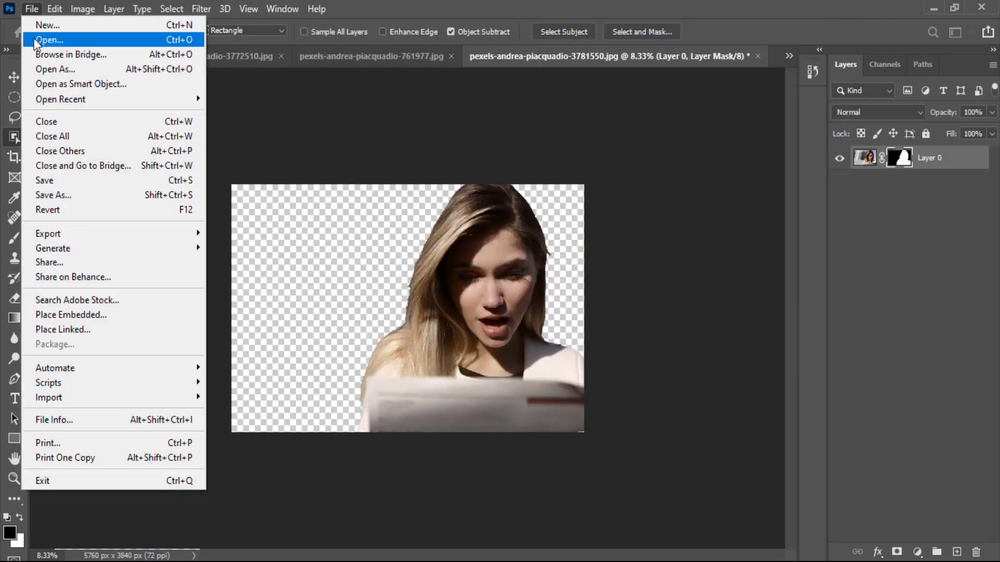
{"action": "left_click", "coordinate": [37, 39]}
{"action": "scroll", "coordinate": [405, 234], "scroll_direction": "down", "scroll_amount": 2}
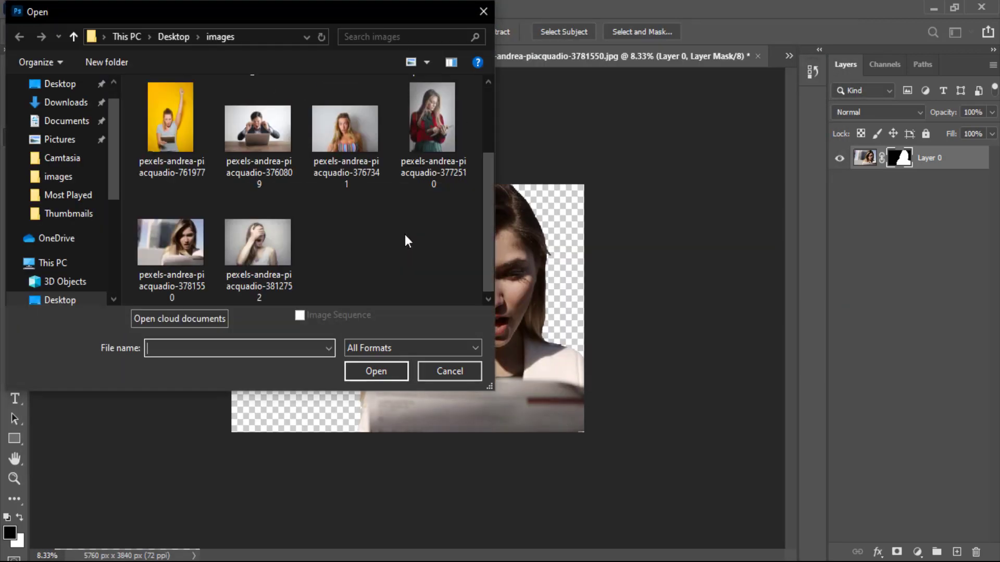
{"action": "double_click", "coordinate": [346, 156]}
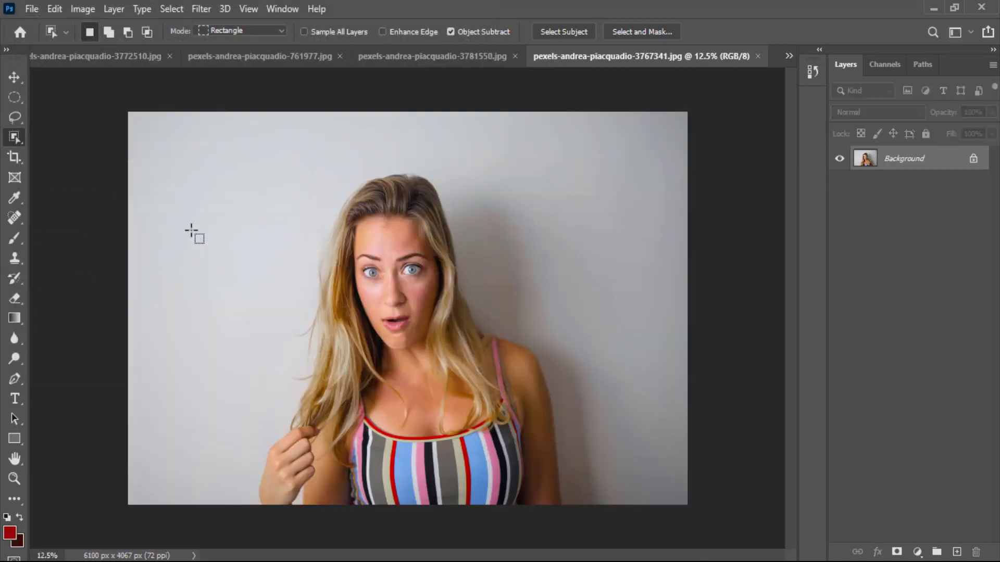
Select the woman in the striped top using an object selection rectangle of about 3710 × 3692 px.
{"action": "left_click_drag", "start_coordinate": [232, 152], "coordinate": [571, 509]}
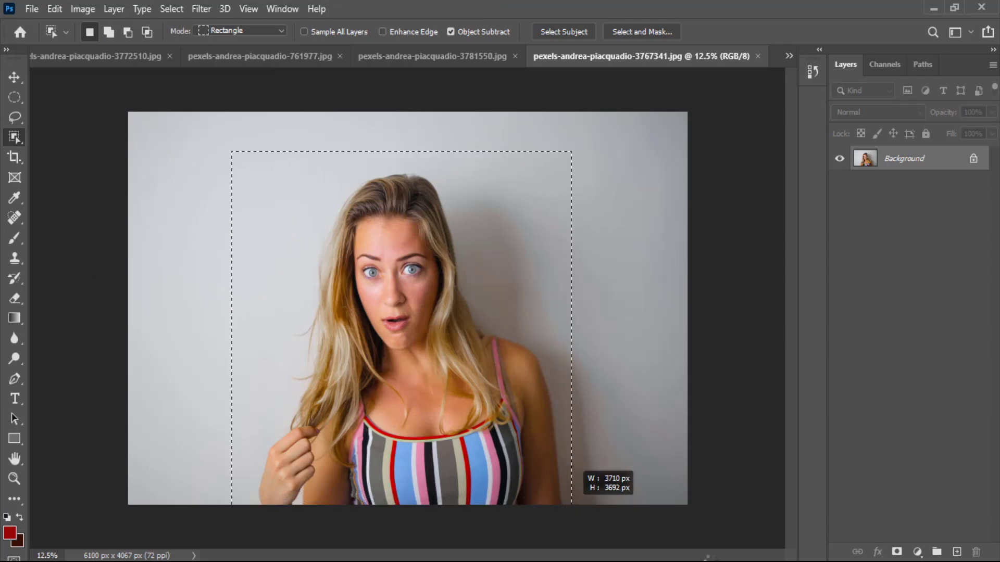
{"action": "left_click_drag", "start_coordinate": [571, 503], "coordinate": [572, 503]}
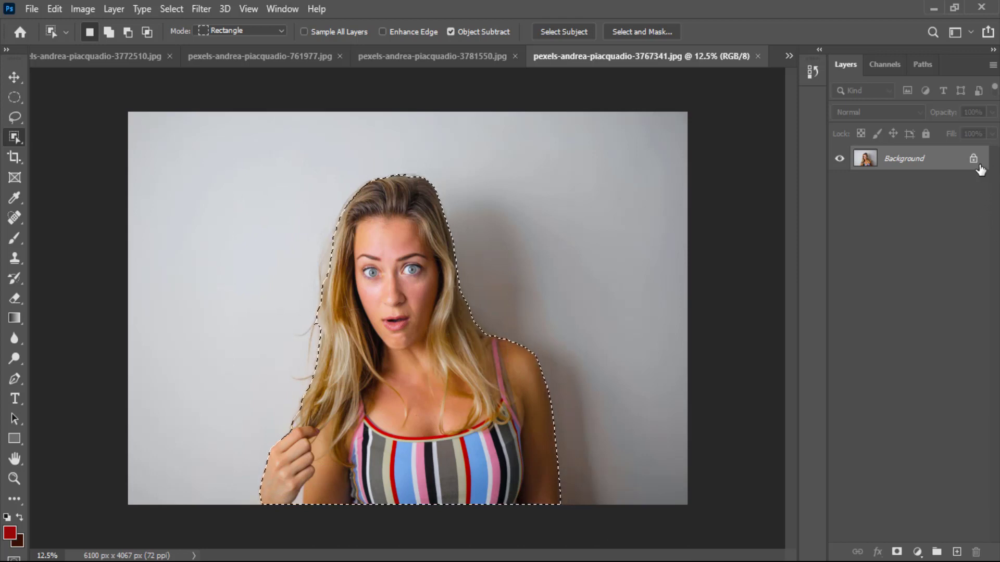
Unlock the Background layer, try a layer mask that hides the wall behind the woman, undo the mask, and deselect.
{"action": "left_click", "coordinate": [974, 159]}
{"action": "left_click", "coordinate": [897, 552]}
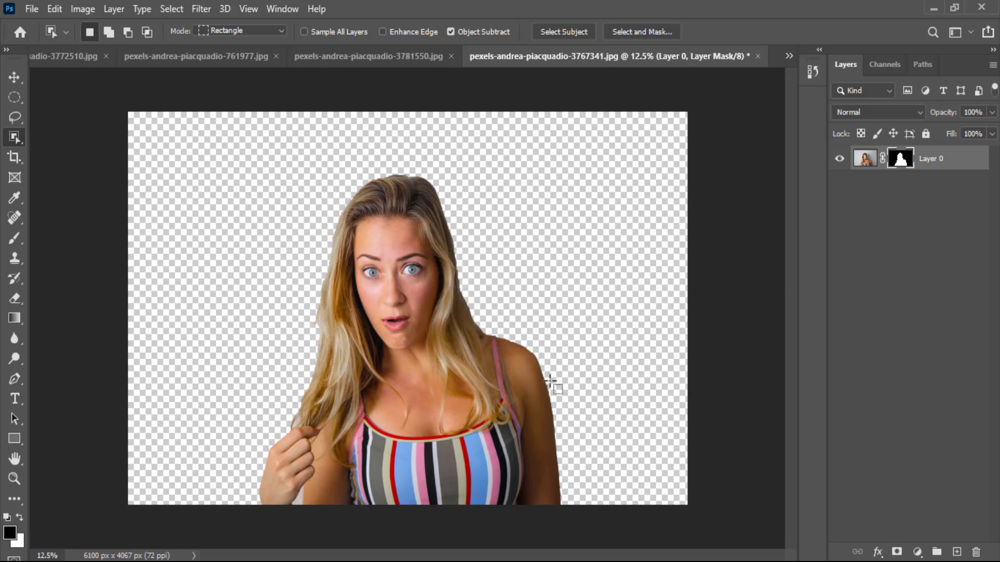
{"action": "key", "text": "ctrl+z"}
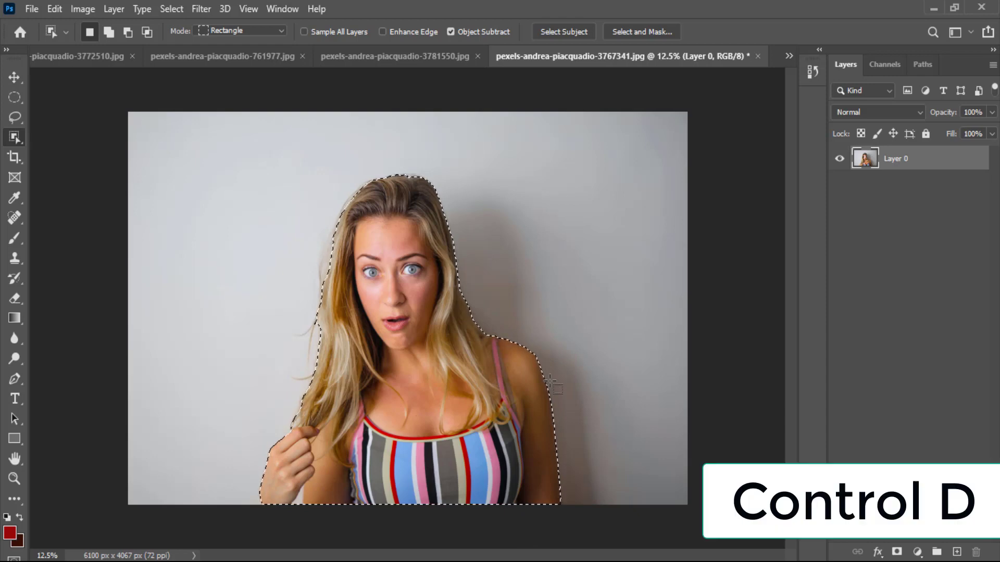
{"action": "key", "text": "ctrl+d"}
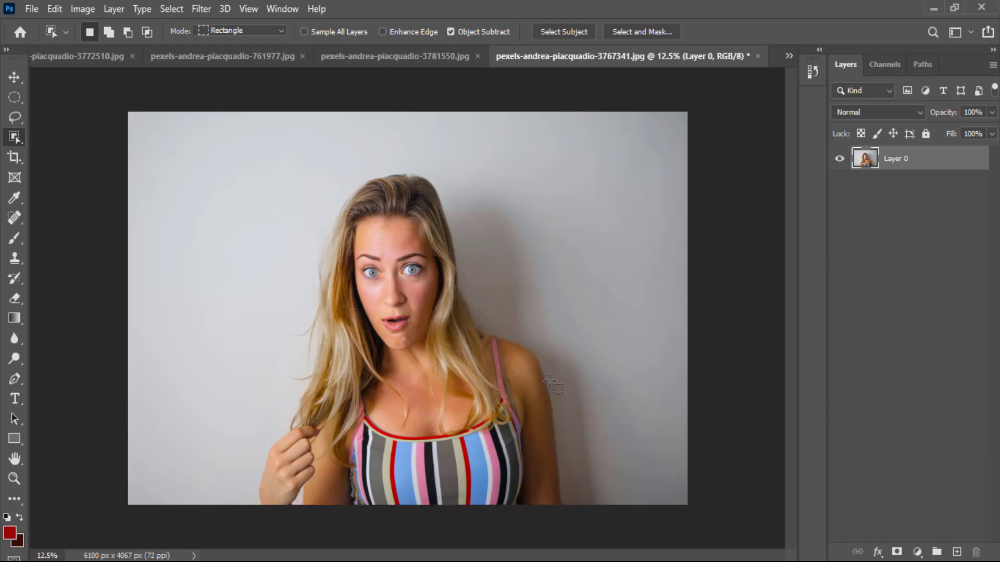
Trace a closed Pen path around the woman, from her shoulder over the hair and hand and along the photo's lower edge.
{"action": "left_click", "coordinate": [14, 380]}
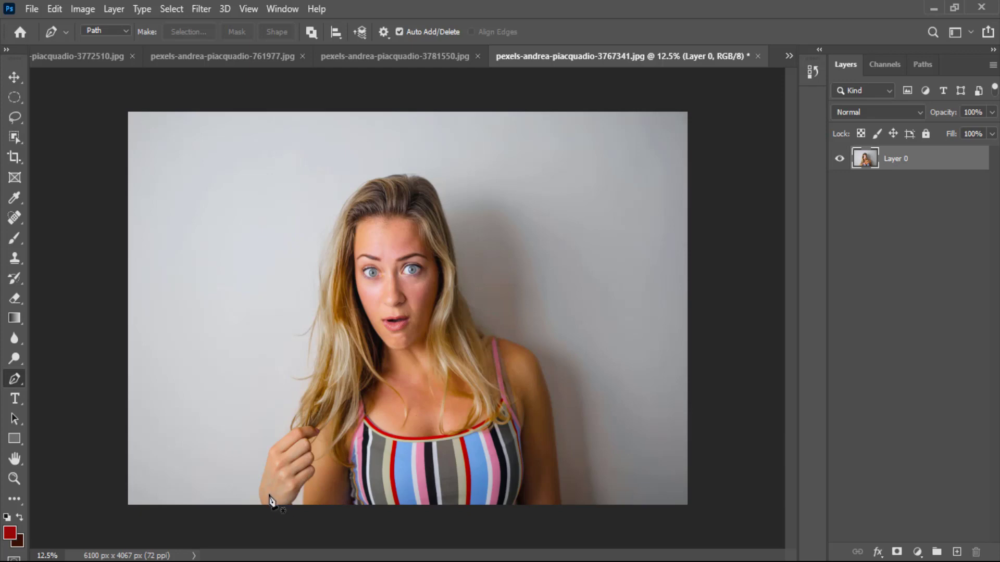
{"action": "left_click", "coordinate": [562, 500]}
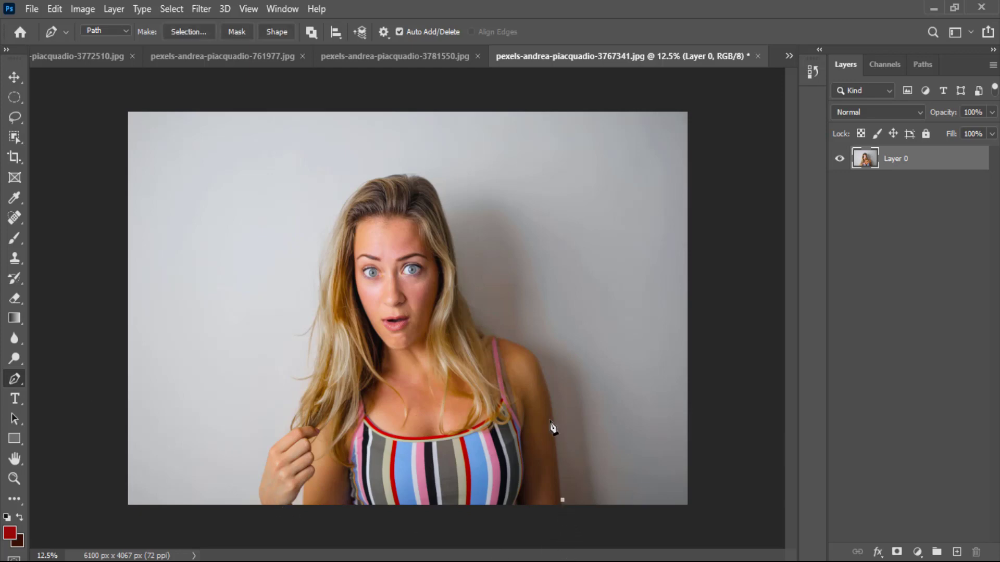
{"action": "left_click", "coordinate": [552, 398]}
{"action": "left_click", "coordinate": [532, 357]}
{"action": "left_click", "coordinate": [494, 334]}
{"action": "left_click", "coordinate": [475, 319]}
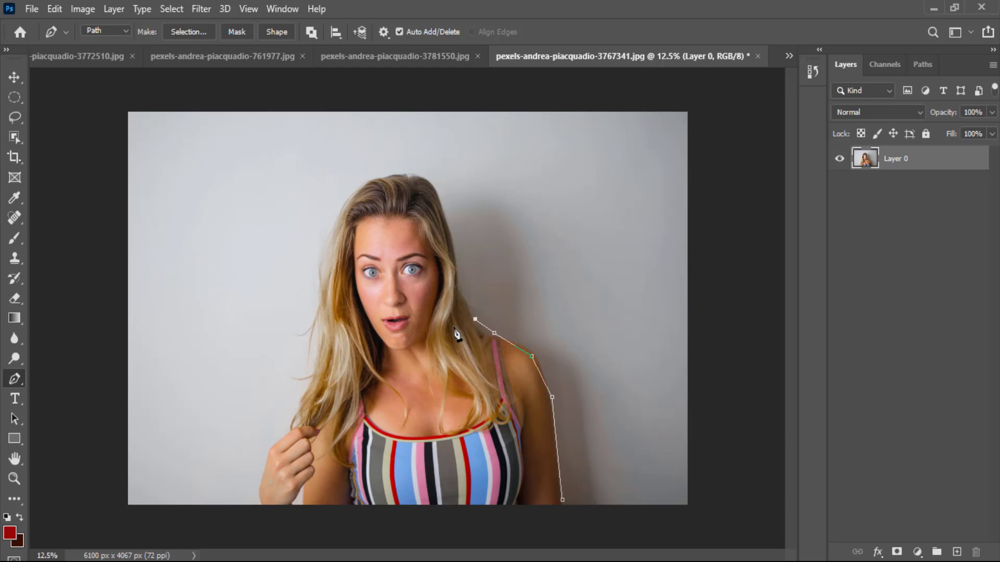
{"action": "left_click", "coordinate": [454, 252]}
{"action": "left_click", "coordinate": [446, 206]}
{"action": "left_click", "coordinate": [426, 178]}
{"action": "left_click", "coordinate": [380, 175]}
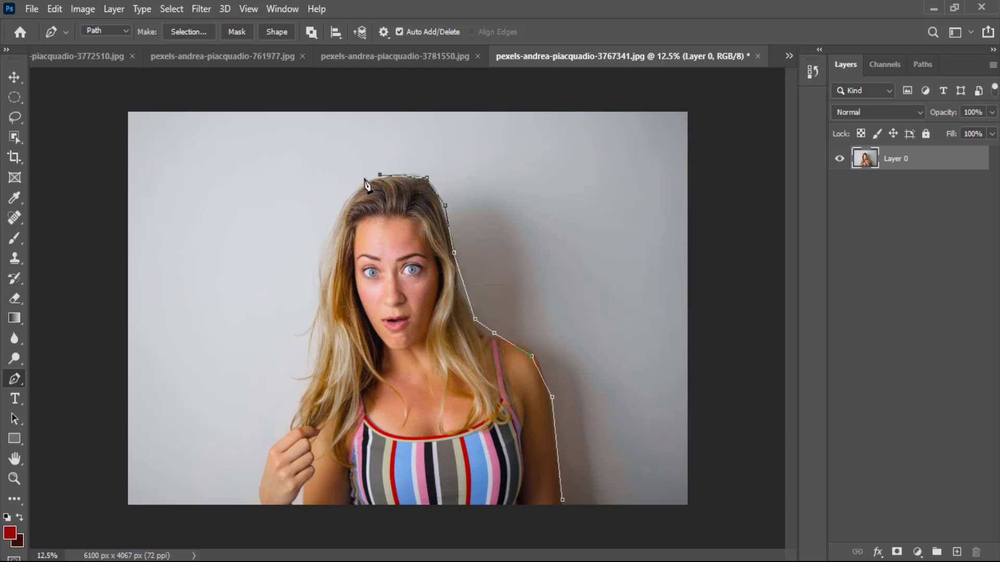
{"action": "left_click", "coordinate": [345, 196]}
{"action": "left_click", "coordinate": [331, 235]}
{"action": "left_click", "coordinate": [319, 272]}
{"action": "left_click", "coordinate": [315, 313]}
{"action": "left_click", "coordinate": [305, 350]}
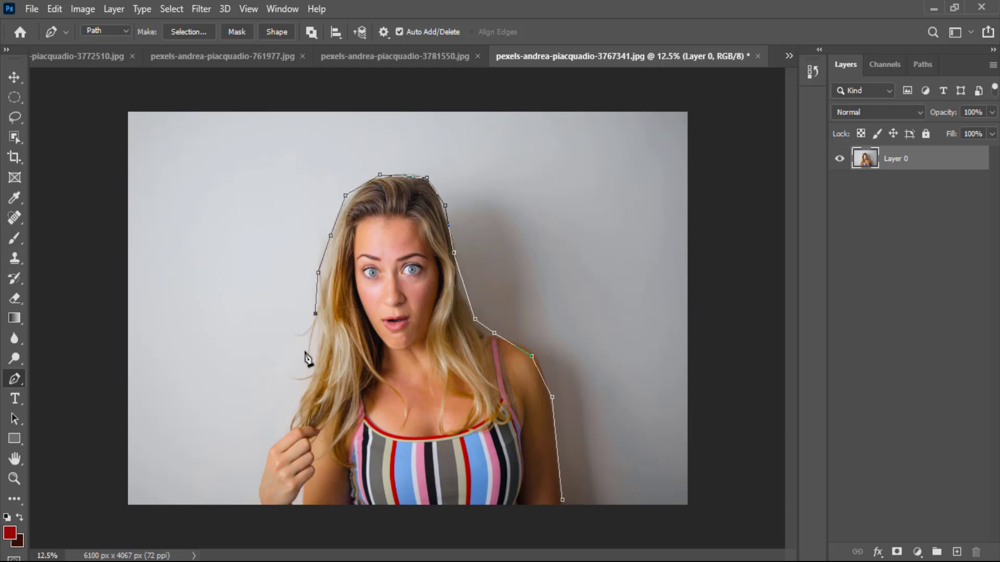
{"action": "left_click", "coordinate": [299, 389]}
{"action": "left_click", "coordinate": [265, 460]}
{"action": "left_click", "coordinate": [258, 494]}
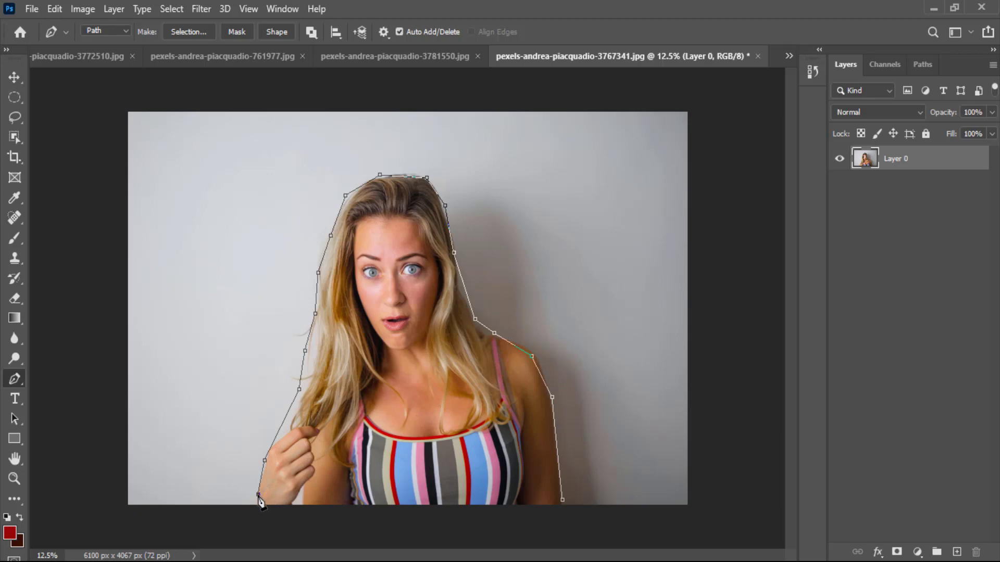
{"action": "left_click", "coordinate": [259, 505]}
{"action": "left_click", "coordinate": [563, 505]}
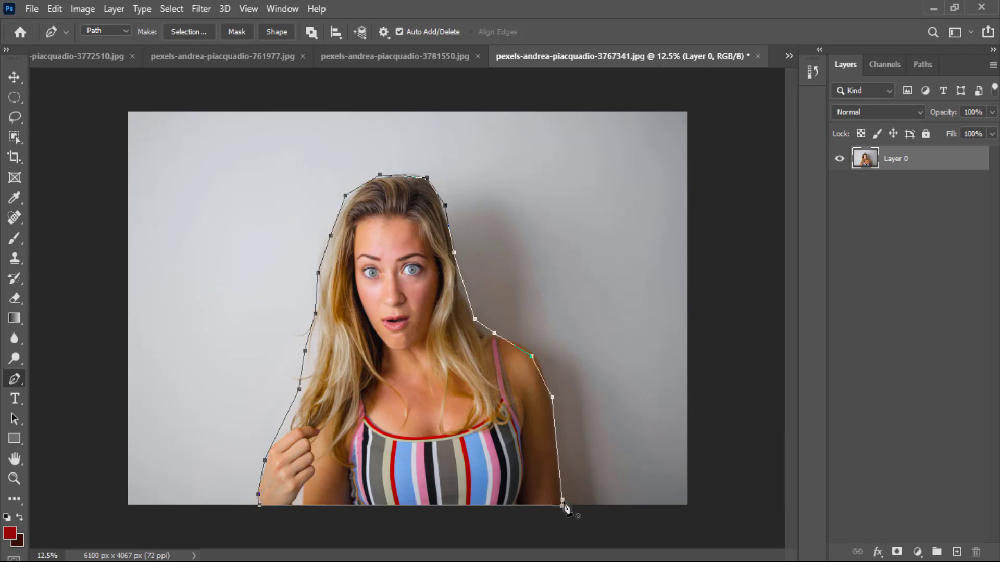
Convert the path around the woman into a new anti-aliased selection with a feather radius of 1 pixel.
{"action": "right_click", "coordinate": [565, 505]}
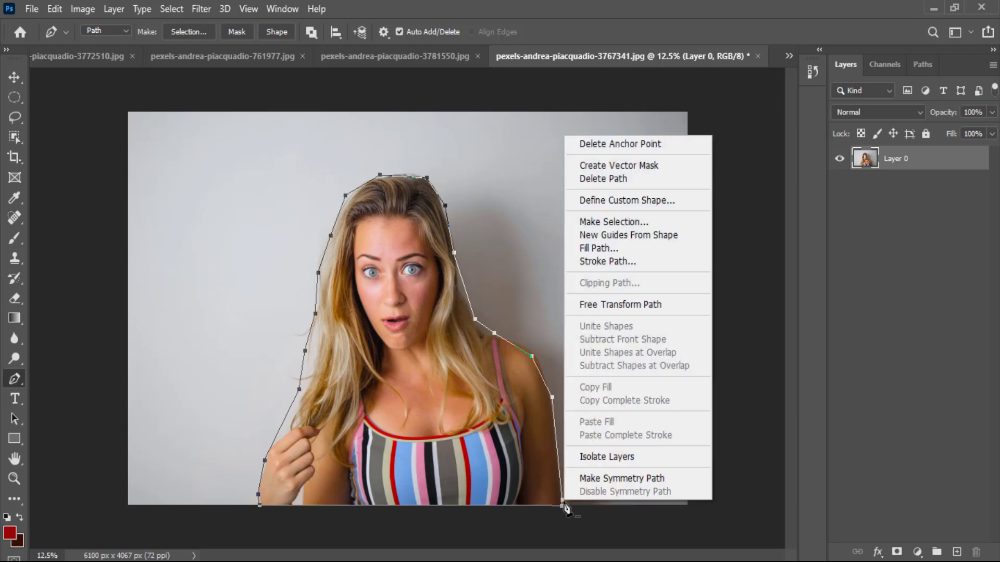
{"action": "left_click", "coordinate": [609, 220]}
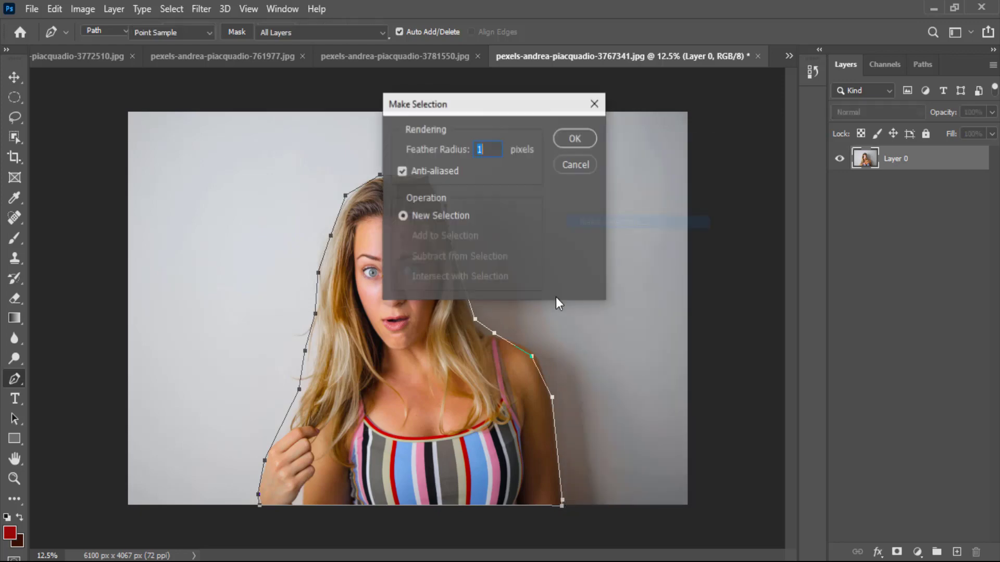
{"action": "key", "text": "Return"}
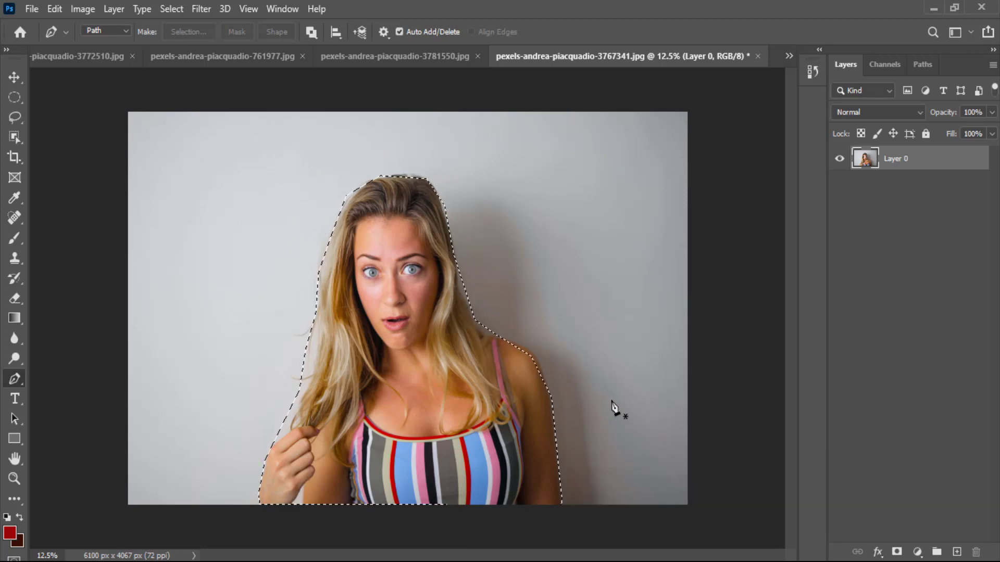
Copy the selected woman onto a new layer, view the cutout alone, and switch visibility back to only the original photo layer.
{"action": "key", "text": "ctrl+c"}
{"action": "key", "text": "ctrl+v"}
{"action": "left_click", "coordinate": [839, 183]}
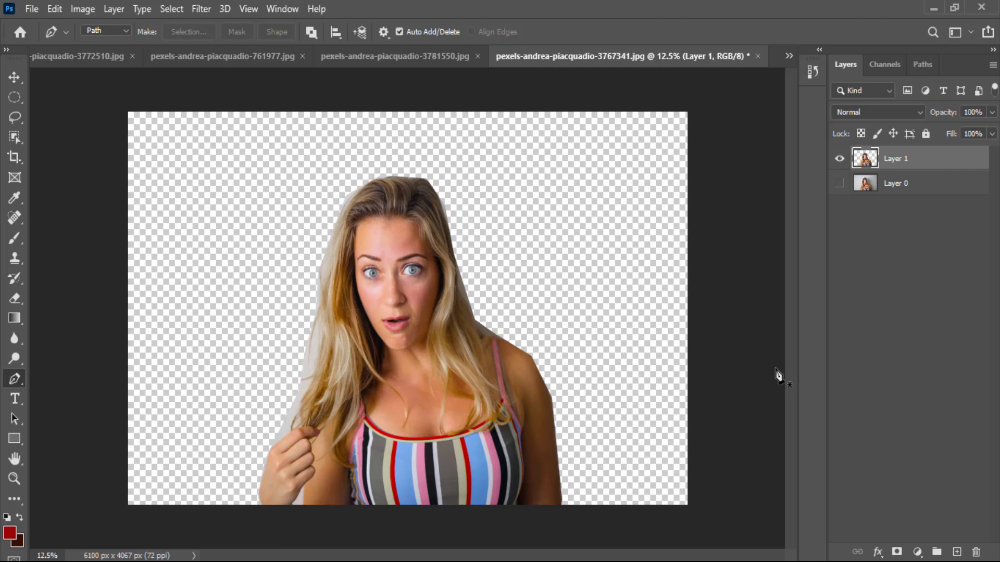
{"action": "left_click", "coordinate": [839, 158]}
{"action": "left_click", "coordinate": [839, 183]}
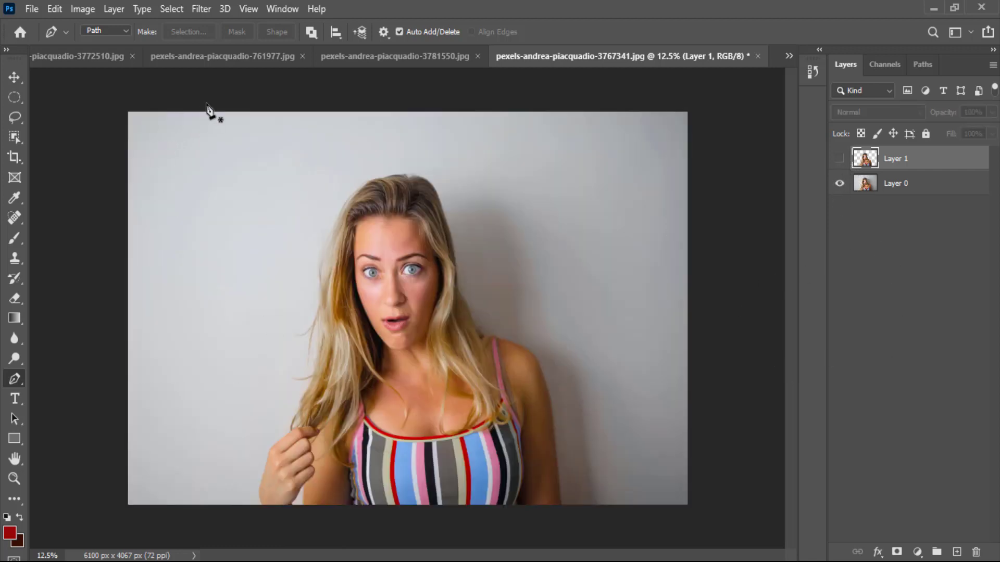
Review the finished cutouts in pexels photos 761977 and 3781550.
{"action": "left_click", "coordinate": [223, 57]}
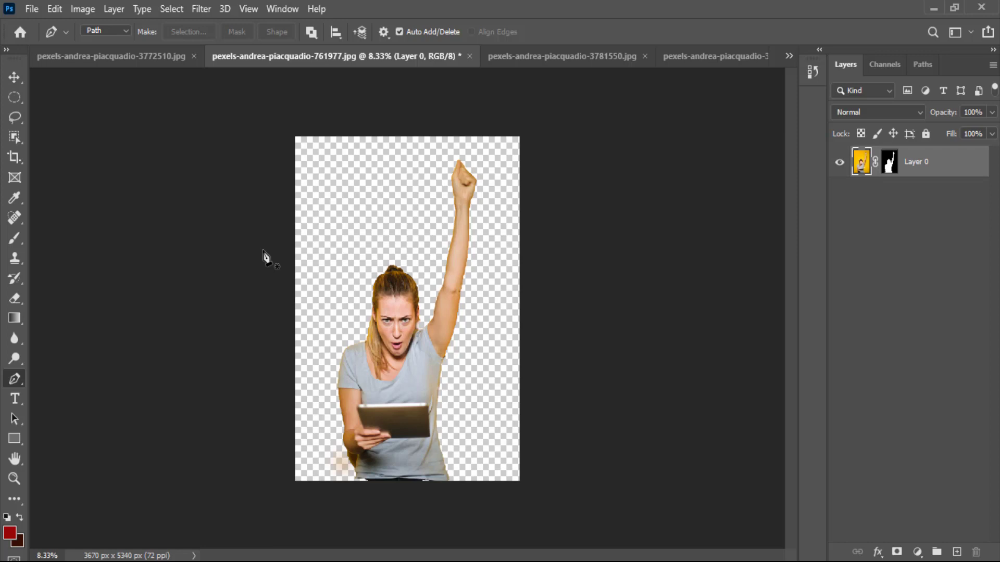
{"action": "left_click", "coordinate": [521, 64]}
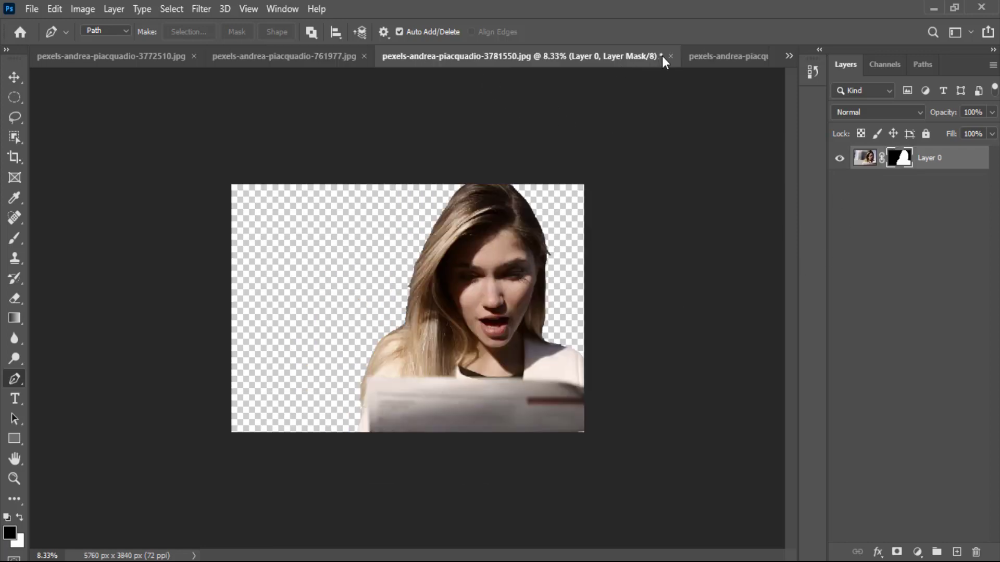
{"action": "left_click", "coordinate": [698, 60]}
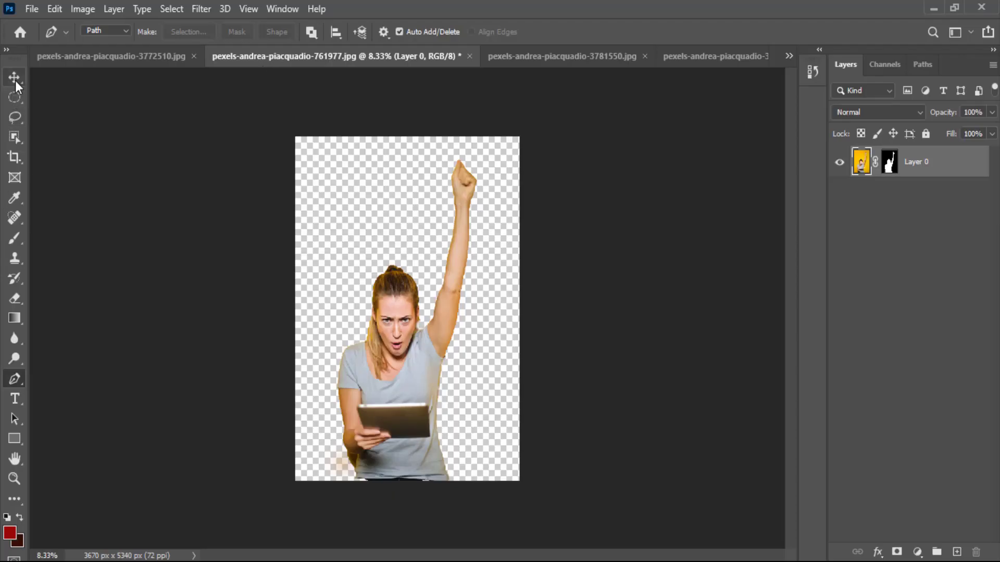
Close pexels photos 3781550 and 761977 without saving their changes.
{"action": "left_click", "coordinate": [15, 80]}
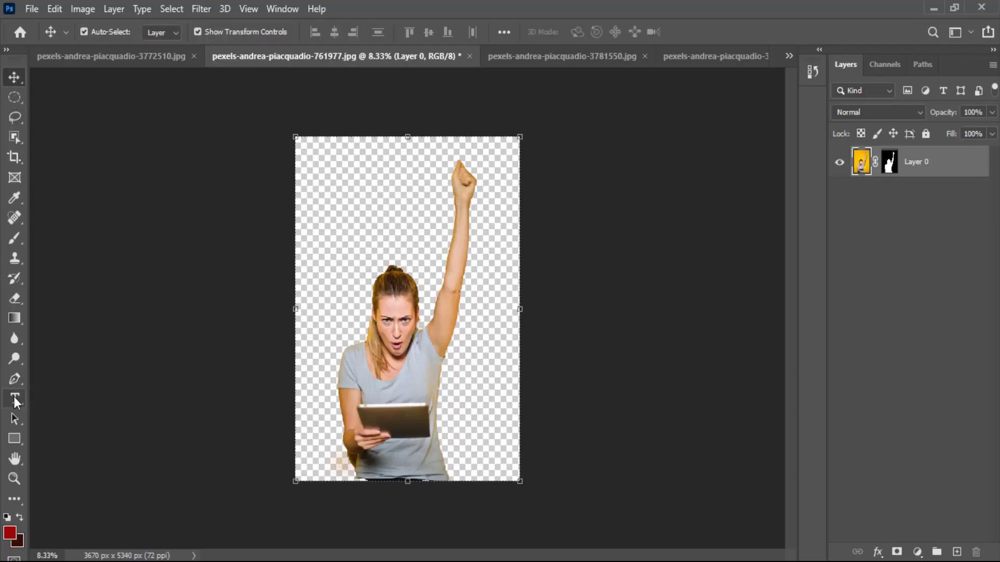
{"action": "left_click", "coordinate": [15, 399]}
{"action": "left_click", "coordinate": [548, 59]}
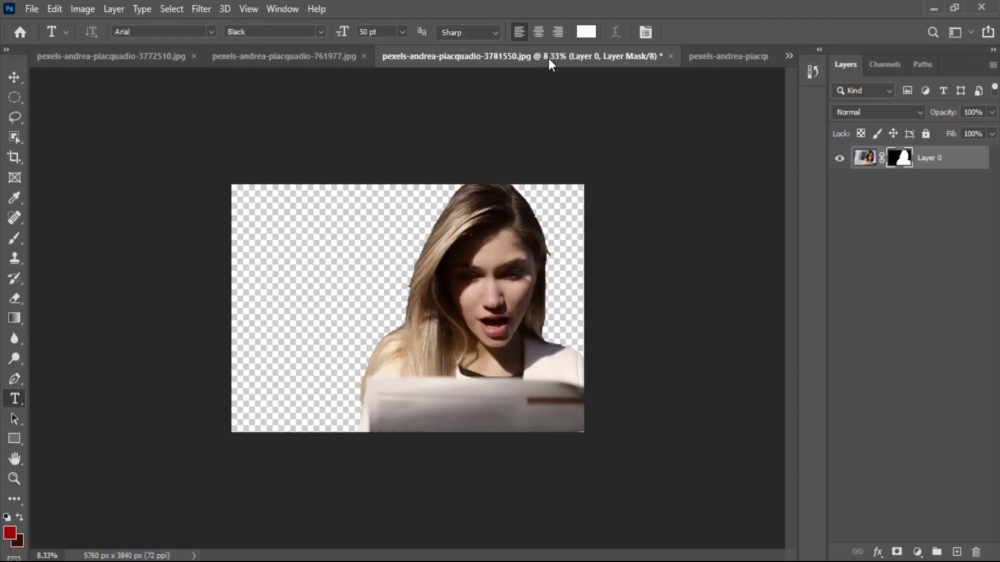
{"action": "left_click", "coordinate": [670, 56]}
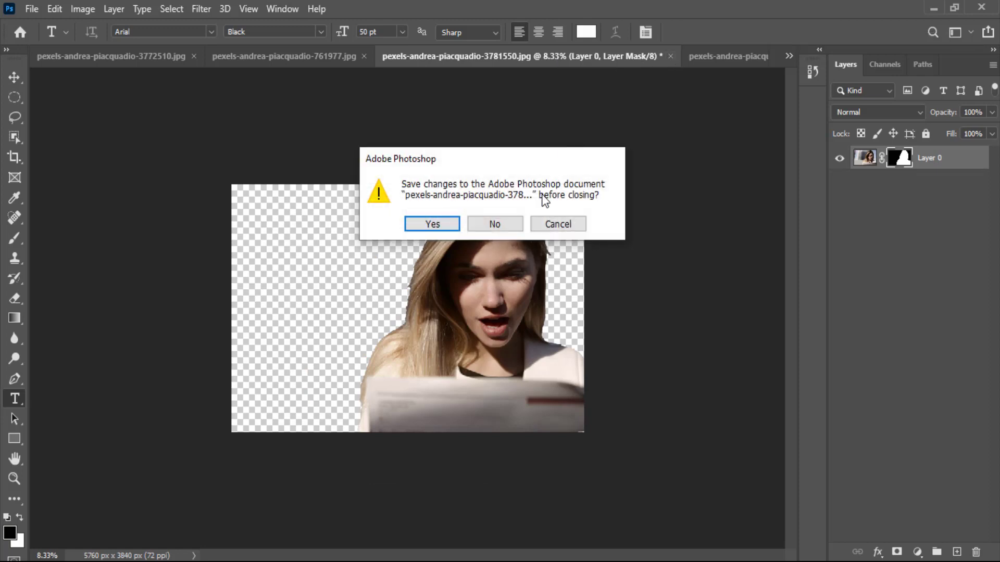
{"action": "left_click", "coordinate": [514, 221]}
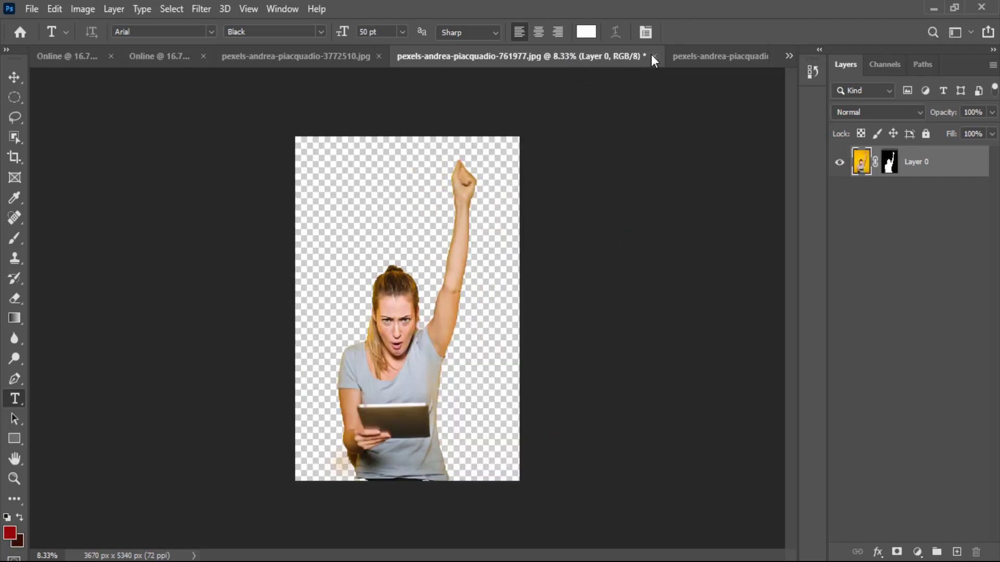
{"action": "left_click", "coordinate": [652, 56]}
{"action": "left_click", "coordinate": [499, 221]}
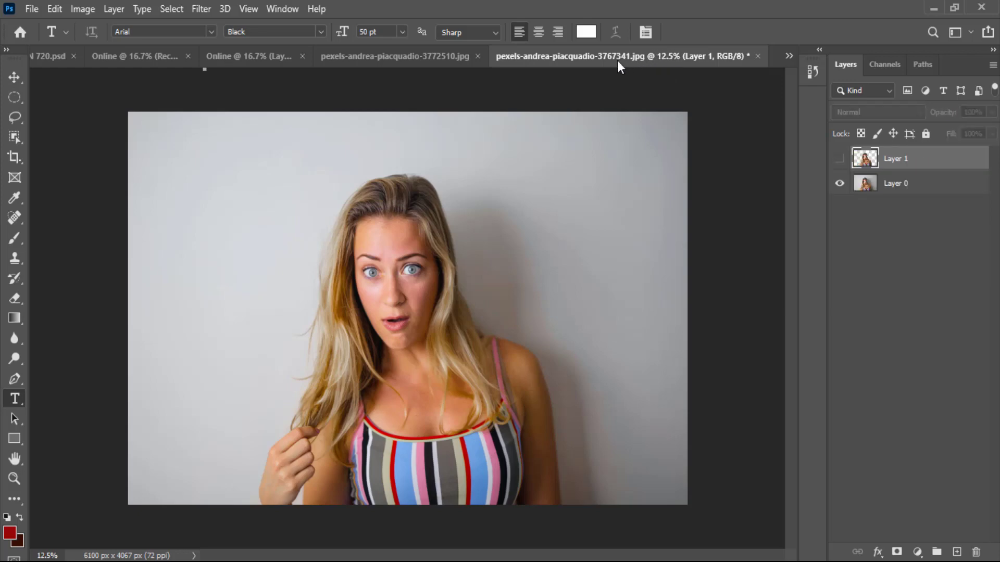
Switch to the Online document with the textured teal rectangle and move that rectangle up near the page's upper edge.
{"action": "left_click", "coordinate": [390, 57]}
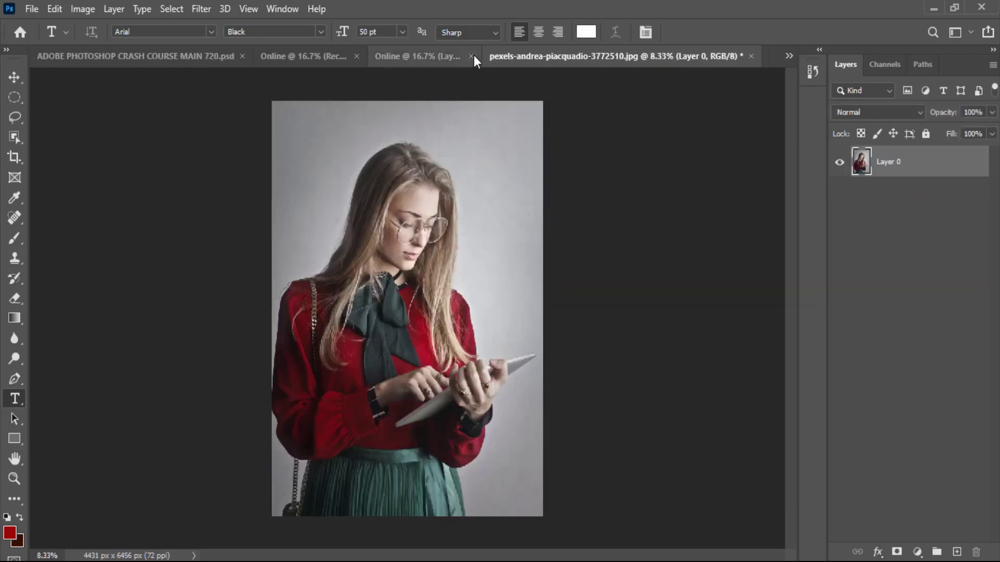
{"action": "left_click", "coordinate": [304, 61]}
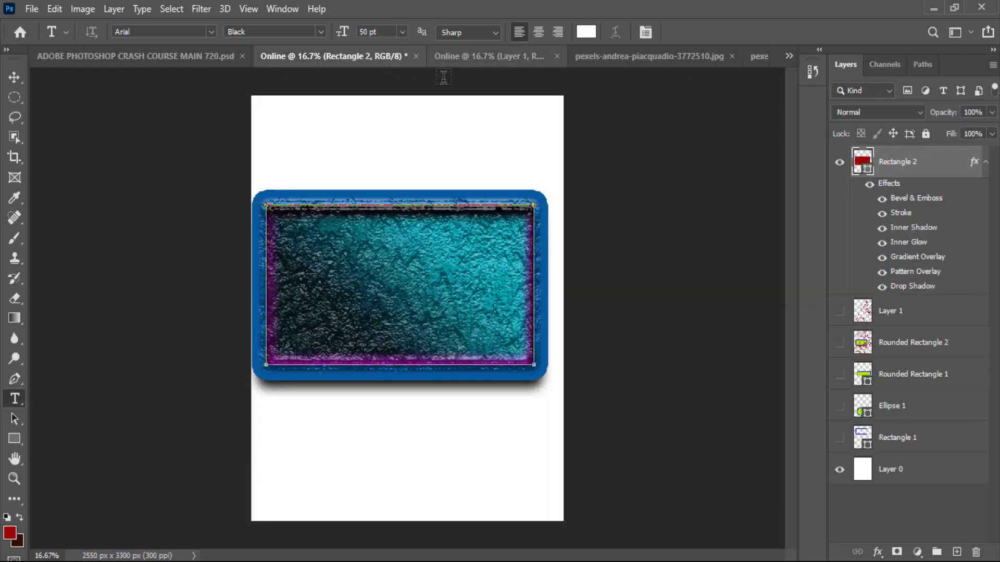
{"action": "left_click", "coordinate": [14, 78]}
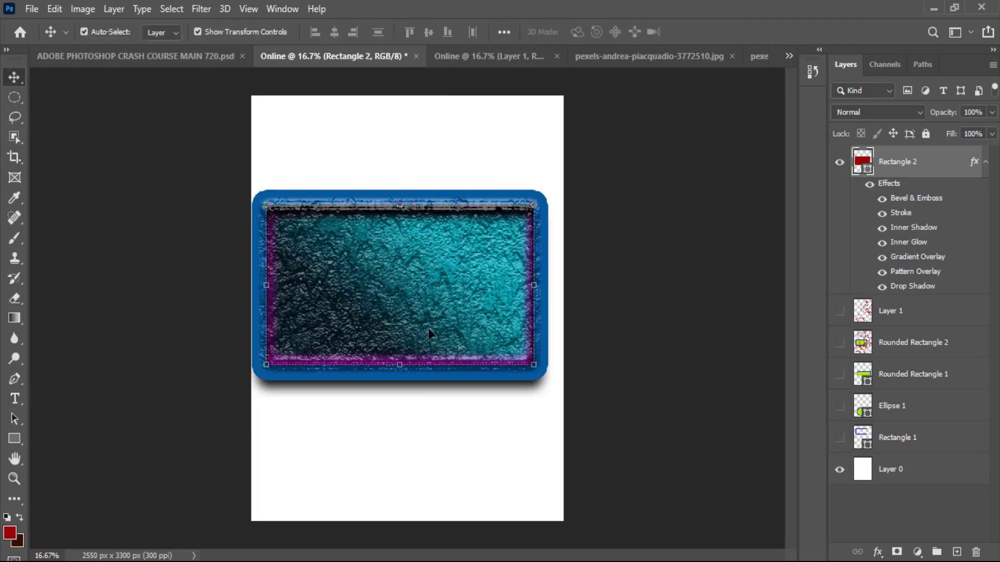
{"action": "left_click_drag", "start_coordinate": [428, 328], "coordinate": [427, 244]}
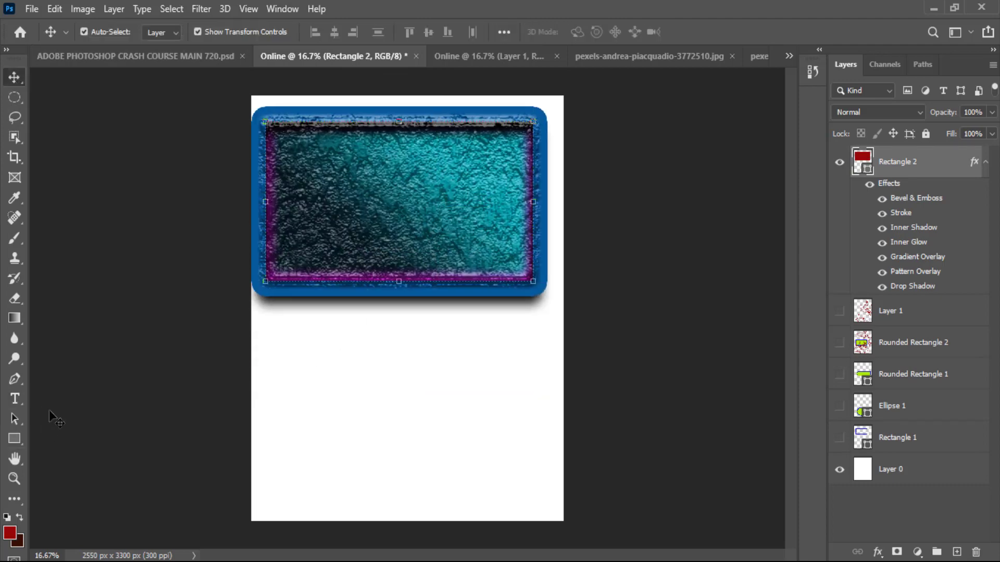
Activate the horizontal Type tool and set its text color to blue #0a05db.
{"action": "left_click", "coordinate": [14, 399]}
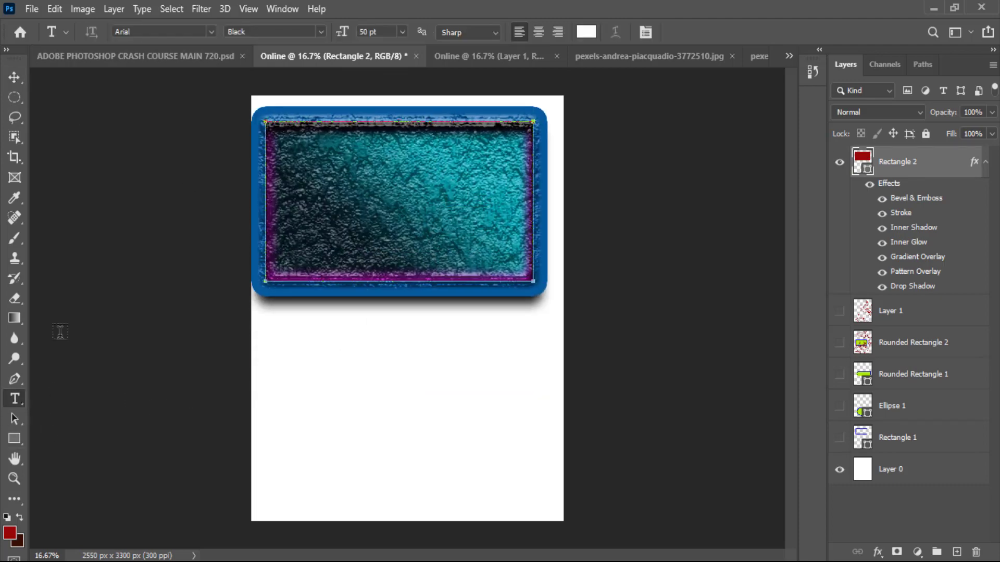
{"action": "left_click", "coordinate": [585, 32]}
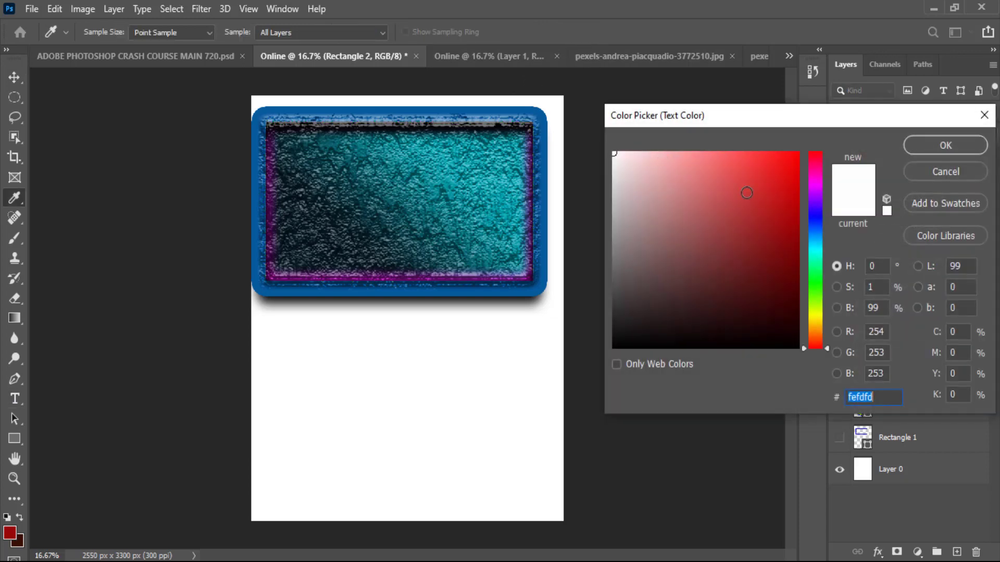
{"action": "left_click", "coordinate": [811, 217]}
{"action": "left_click", "coordinate": [798, 174]}
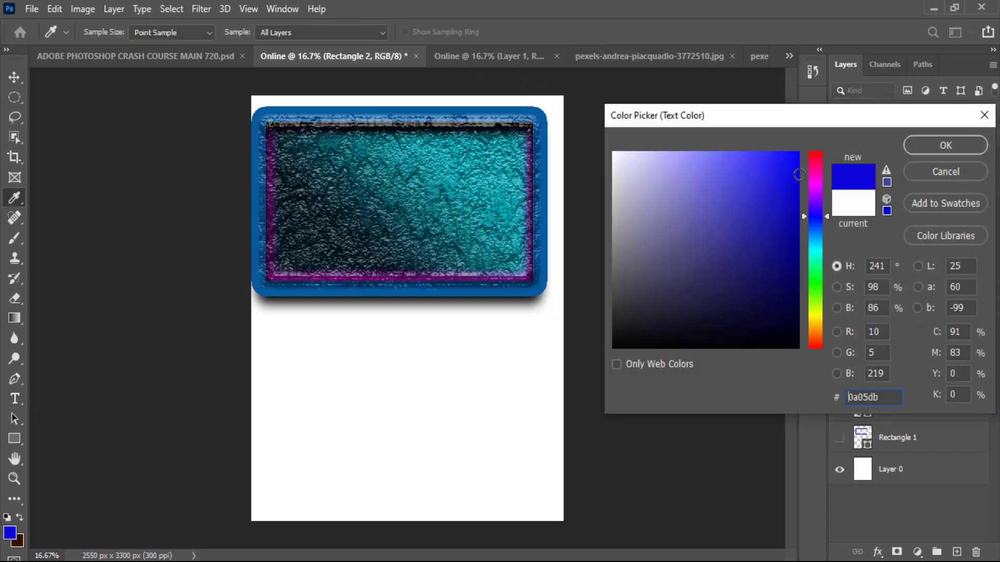
{"action": "left_click", "coordinate": [924, 138]}
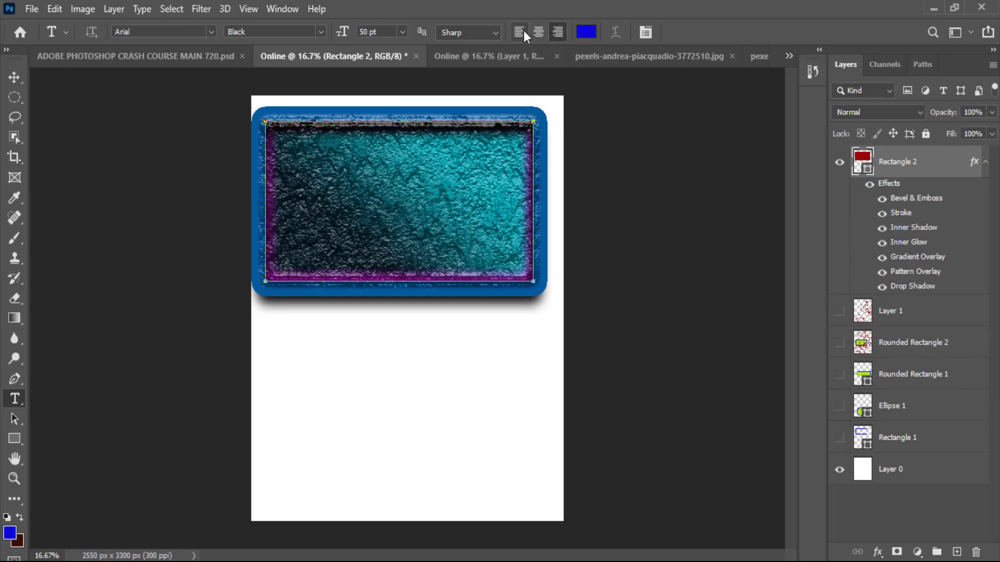
Set the text options to left alignment, 72 pt size, and the Bernard MT Condensed font.
{"action": "left_click", "coordinate": [523, 31]}
{"action": "left_click", "coordinate": [403, 33]}
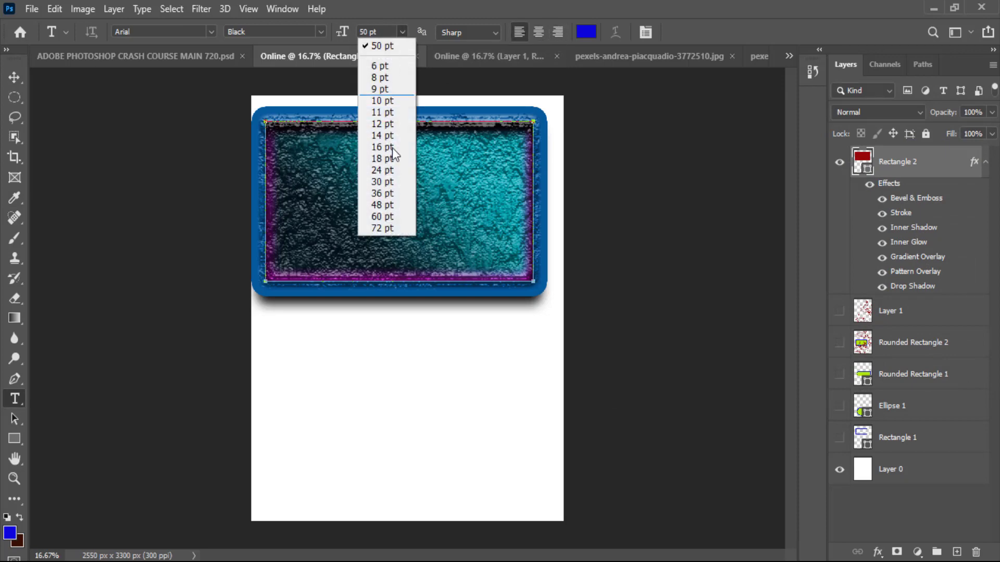
{"action": "left_click", "coordinate": [374, 228]}
{"action": "left_click", "coordinate": [179, 34]}
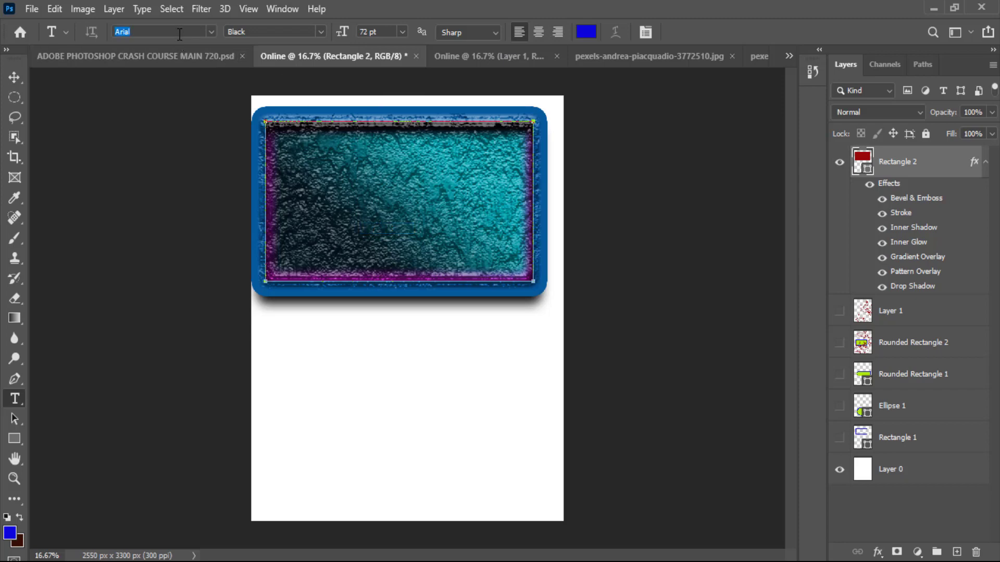
{"action": "left_click", "coordinate": [211, 31]}
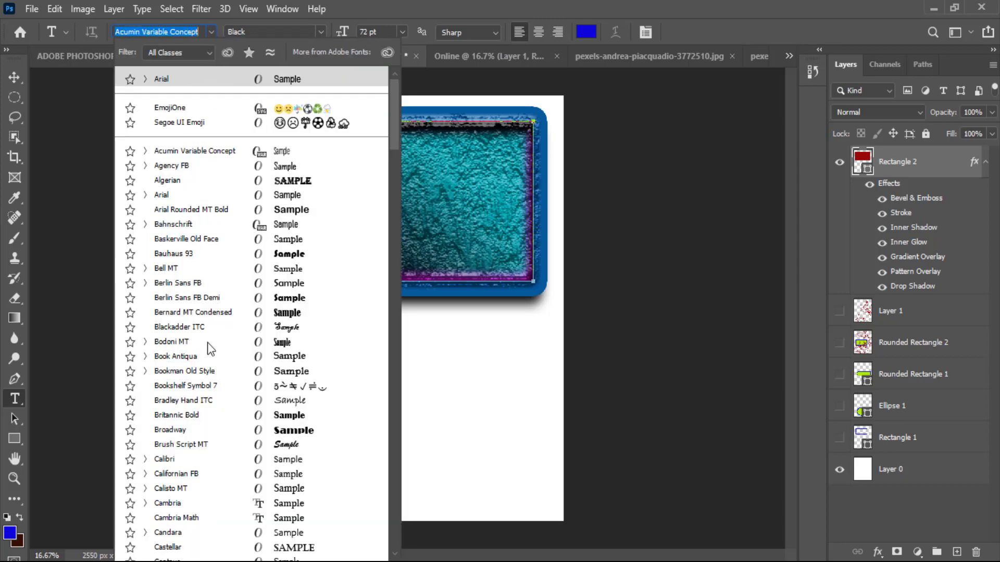
{"action": "left_click", "coordinate": [287, 313]}
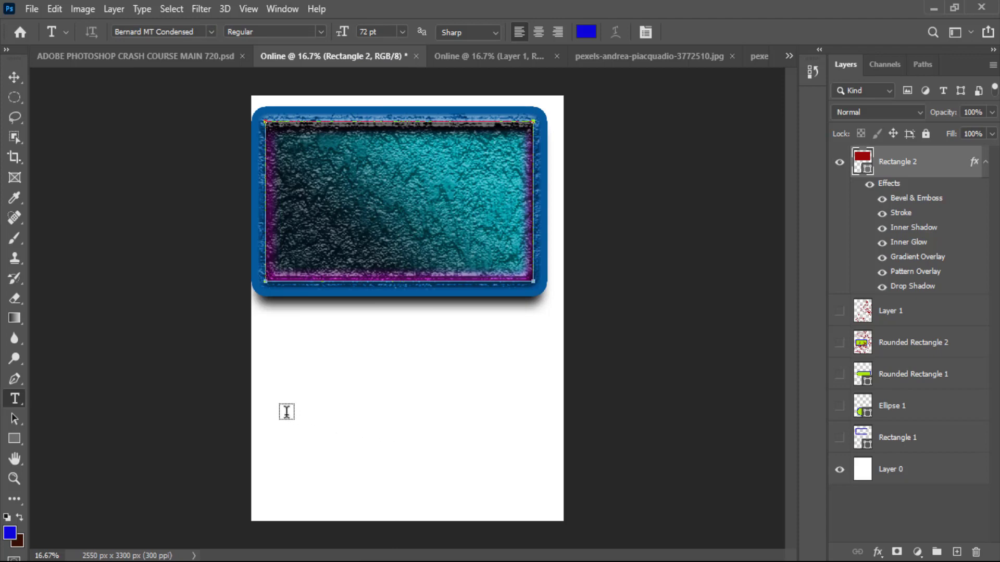
Add the text onlineschoolofcreativity.com in the blank area below the teal rectangle.
{"action": "left_click", "coordinate": [276, 433]}
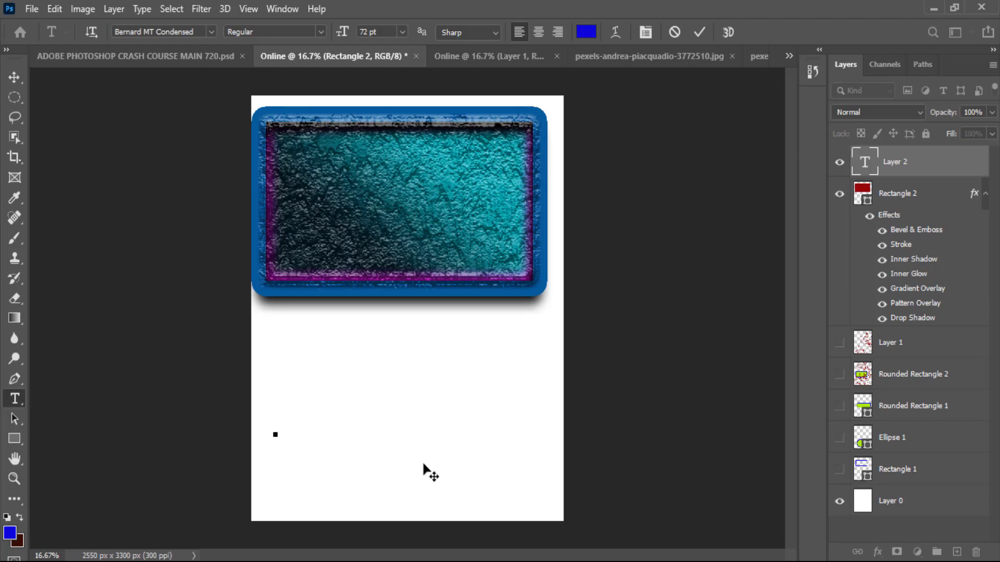
{"action": "type", "text": "0"}
{"action": "type", "text": "n"}
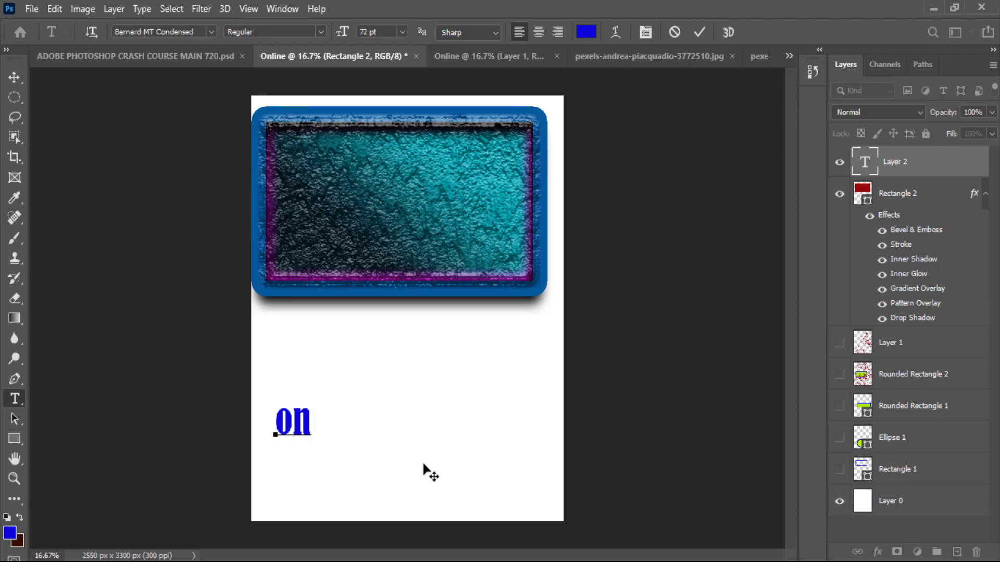
{"action": "type", "text": "lin"}
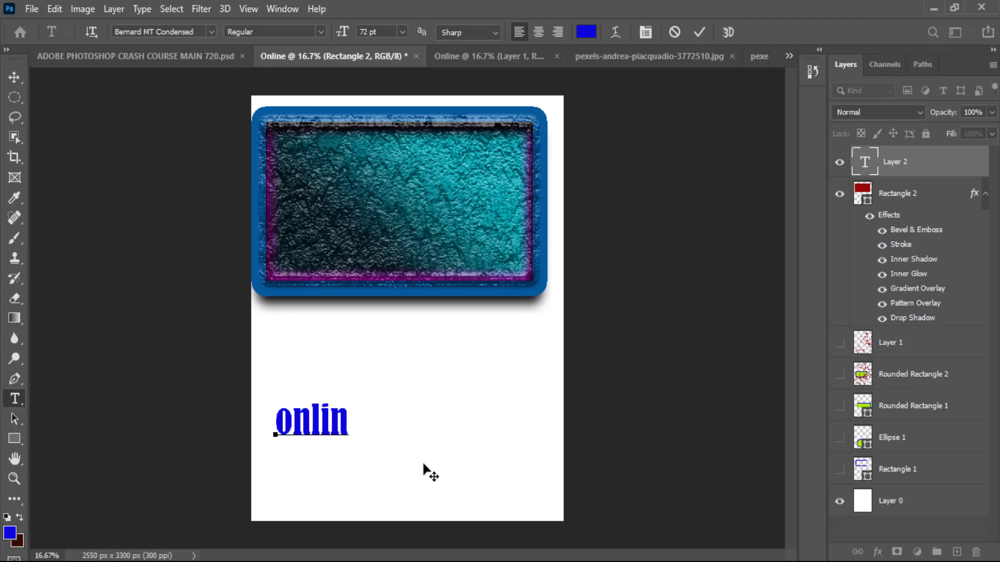
{"action": "type", "text": "e"}
{"action": "type", "text": "scho"}
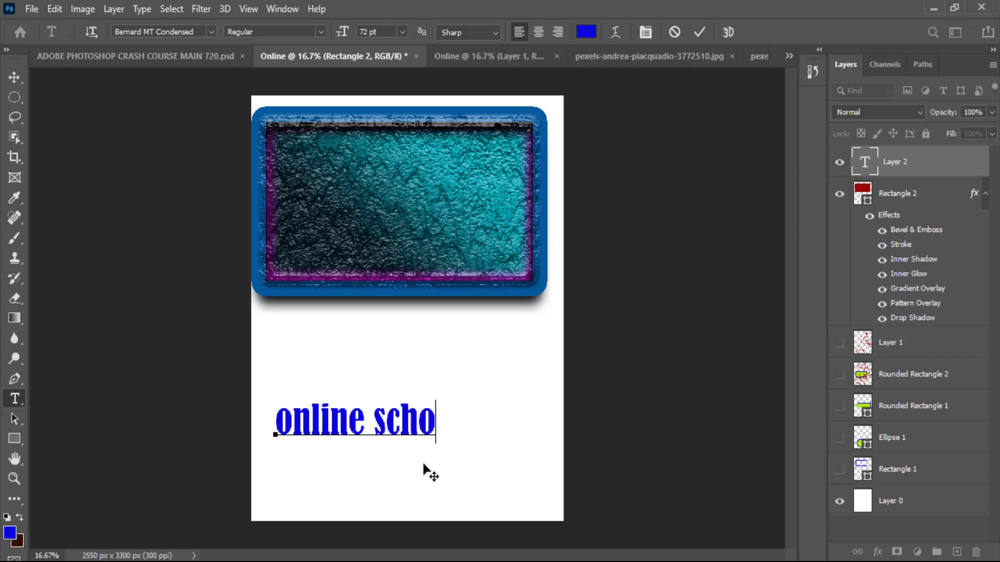
{"action": "type", "text": "o"}
{"action": "key", "text": "BackSpace"}
{"action": "key", "text": "BackSpace"}
{"action": "key", "text": "BackSpace"}
{"action": "key", "text": "BackSpace"}
{"action": "key", "text": "BackSpace"}
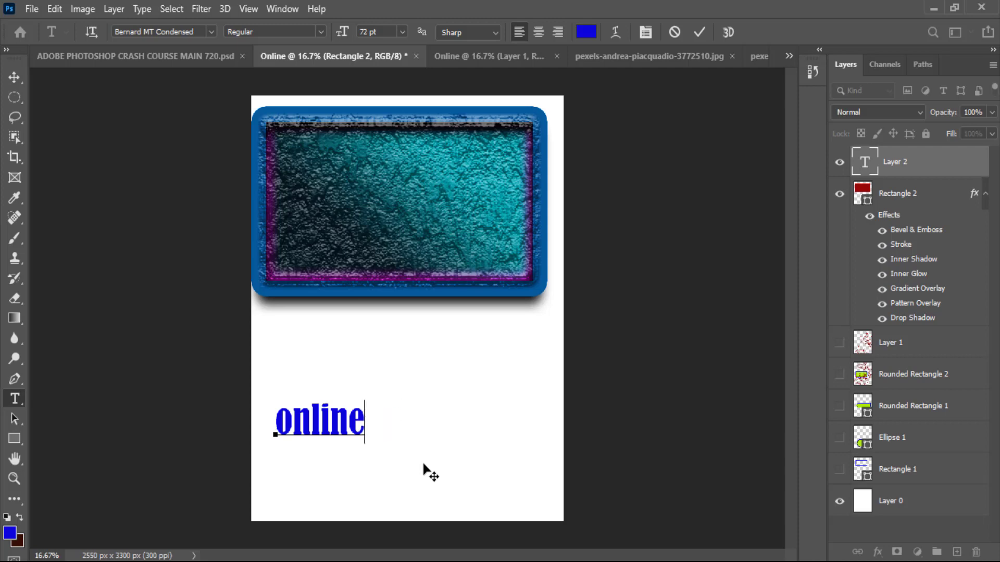
{"action": "type", "text": "school"}
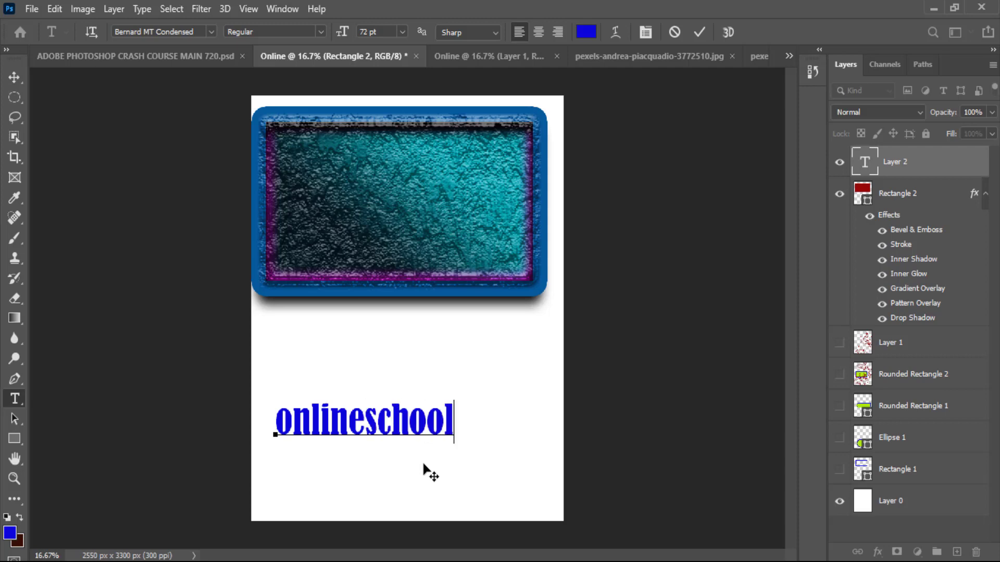
{"action": "type", "text": "of"}
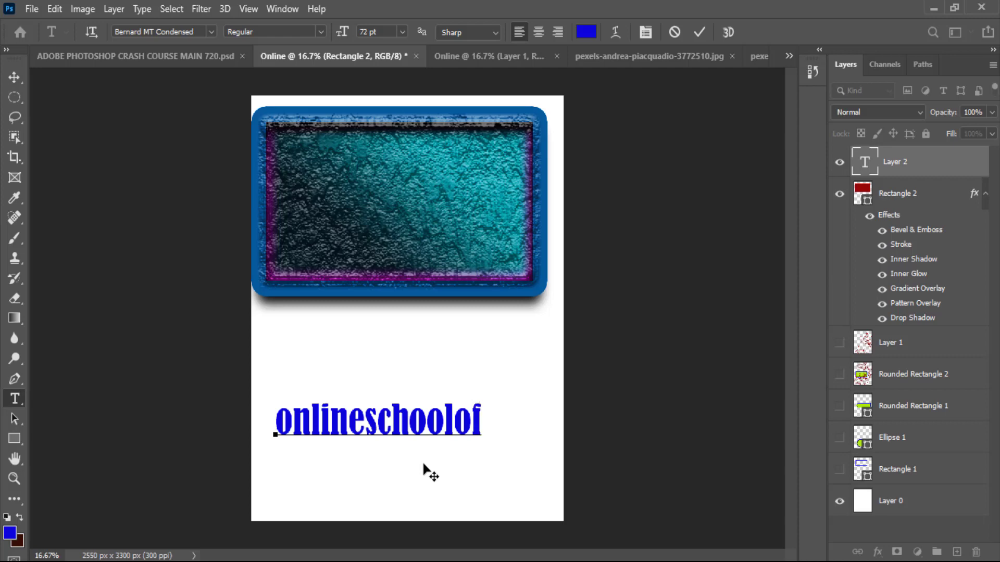
{"action": "type", "text": "creat"}
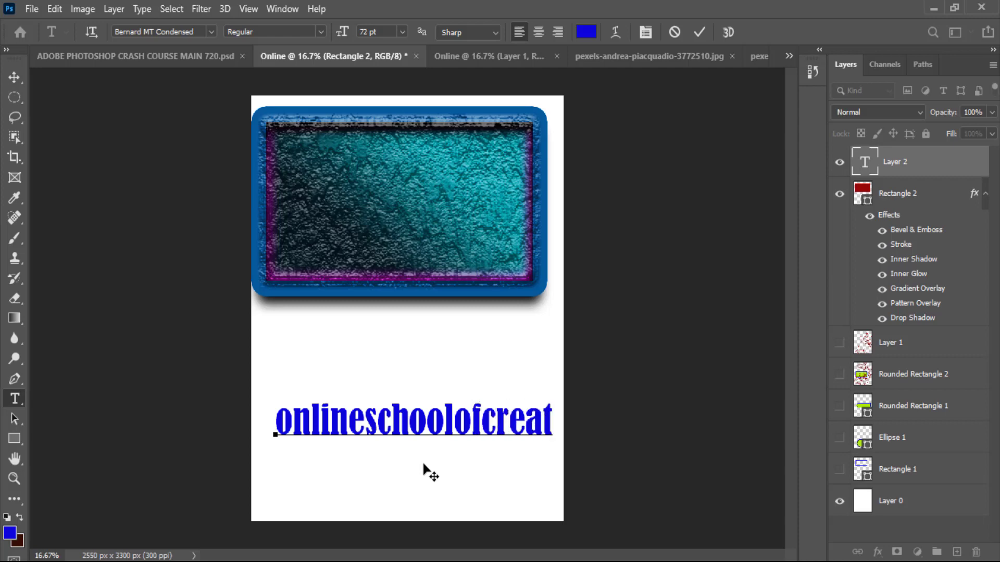
{"action": "type", "text": "ive.co"}
{"action": "left_click", "coordinate": [699, 32]}
Scale the text line down proportionally to about 62% so it fits within the page width.
{"action": "left_click", "coordinate": [14, 77]}
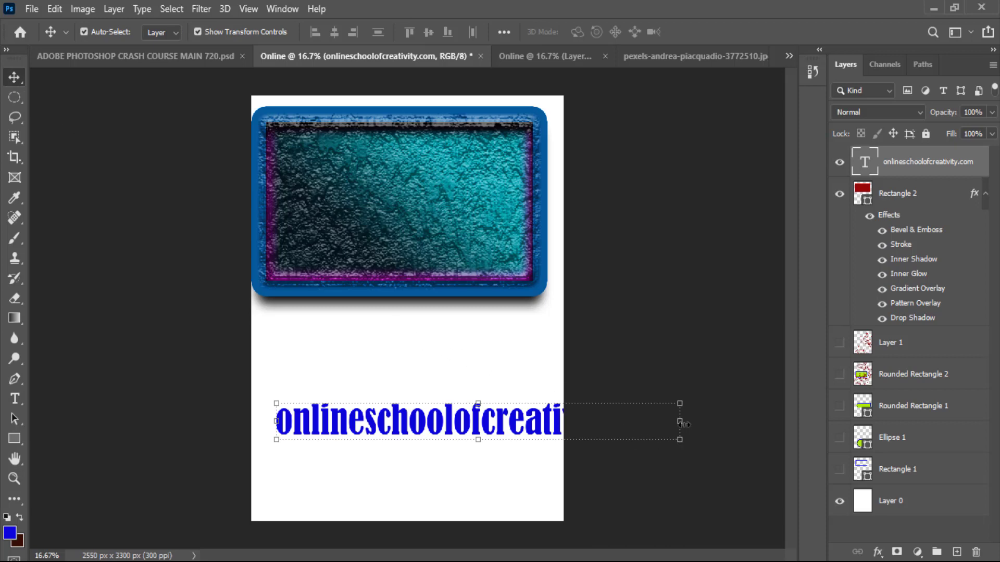
{"action": "left_click_drag", "start_coordinate": [684, 425], "coordinate": [543, 426]}
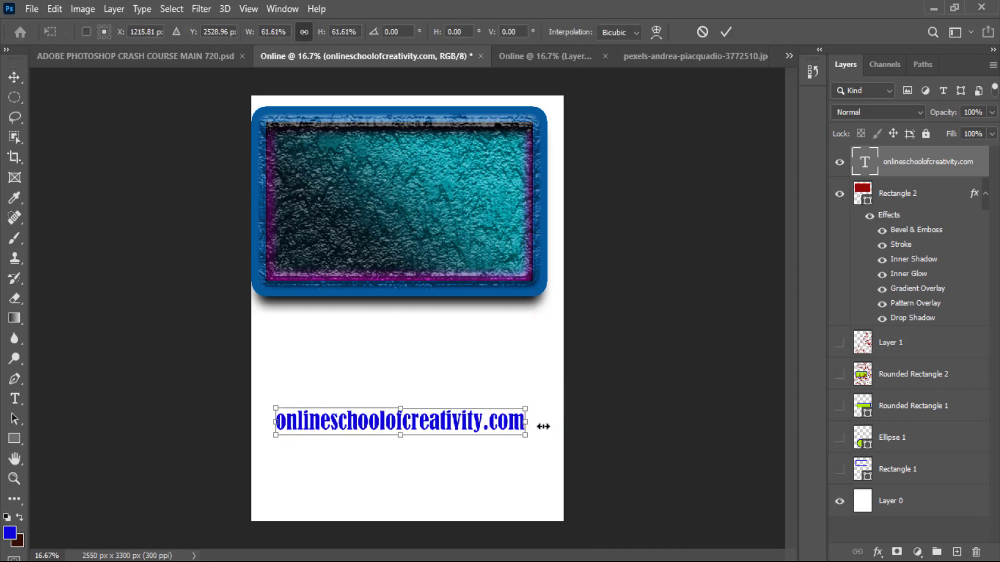
{"action": "left_click", "coordinate": [724, 34]}
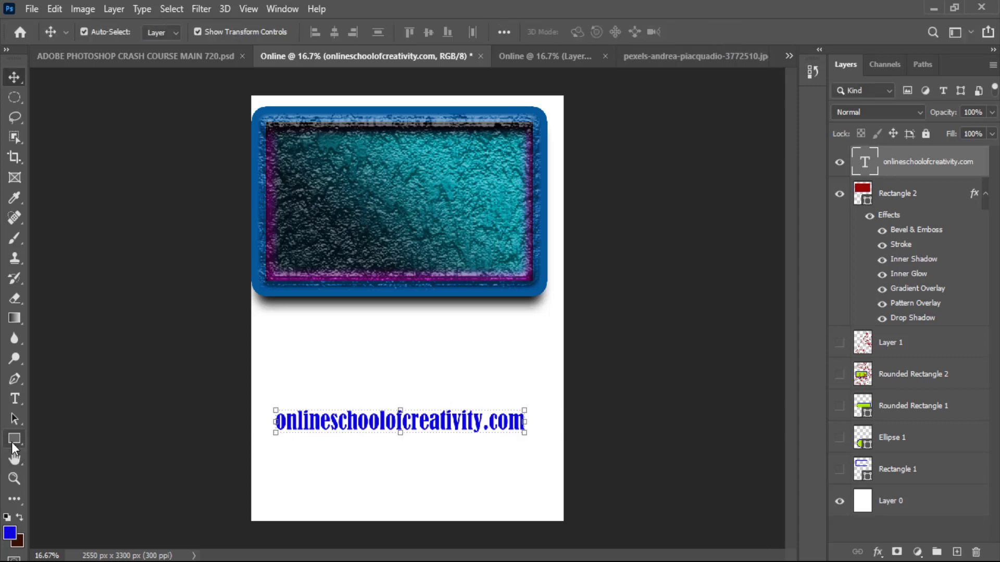
Select the whole onlineschoolofcreativity.com text and set its font to Arial in the Black style.
{"action": "left_click", "coordinate": [15, 399]}
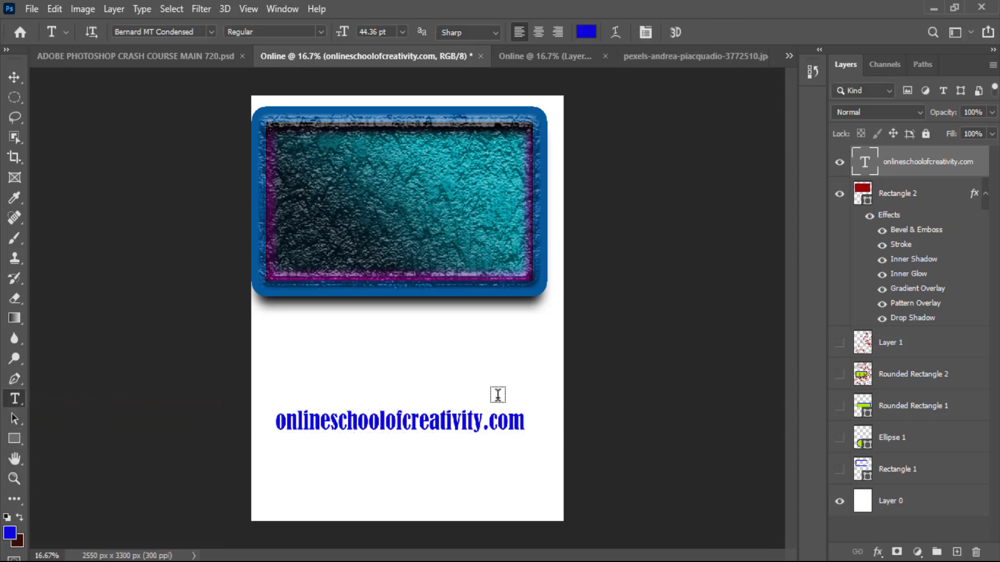
{"action": "left_click_drag", "start_coordinate": [520, 423], "coordinate": [226, 437]}
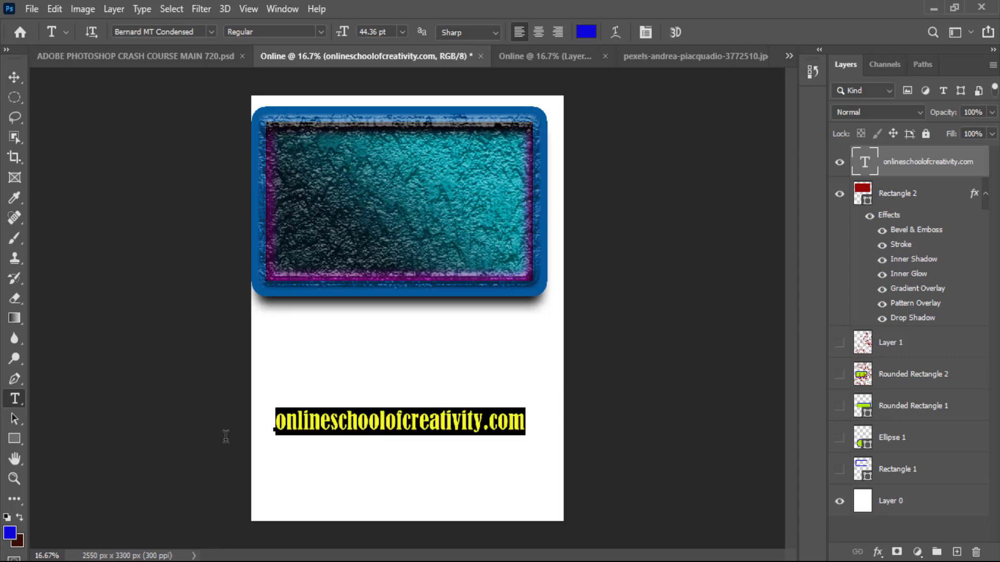
{"action": "left_click", "coordinate": [185, 32]}
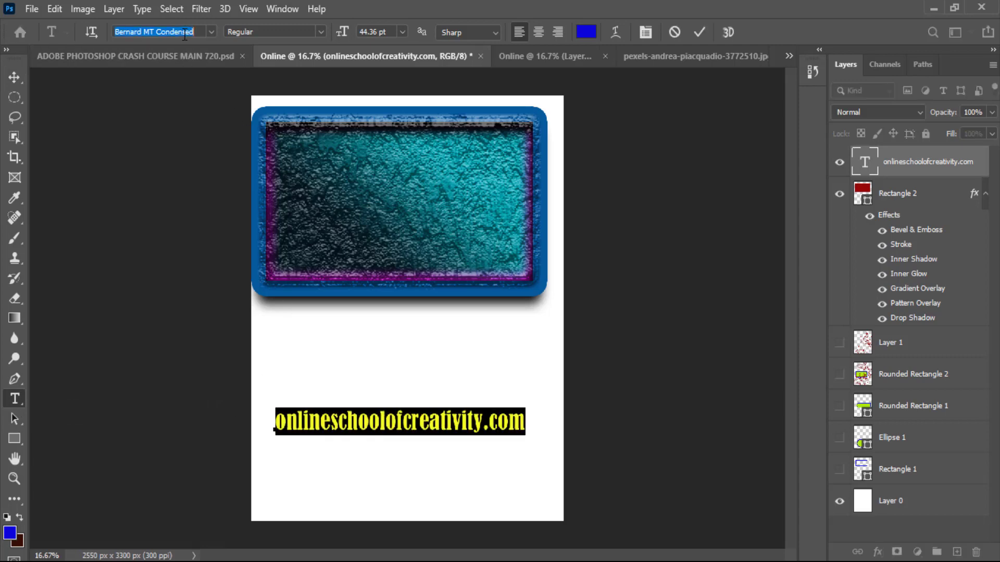
{"action": "left_click", "coordinate": [211, 32]}
{"action": "left_click", "coordinate": [162, 94]}
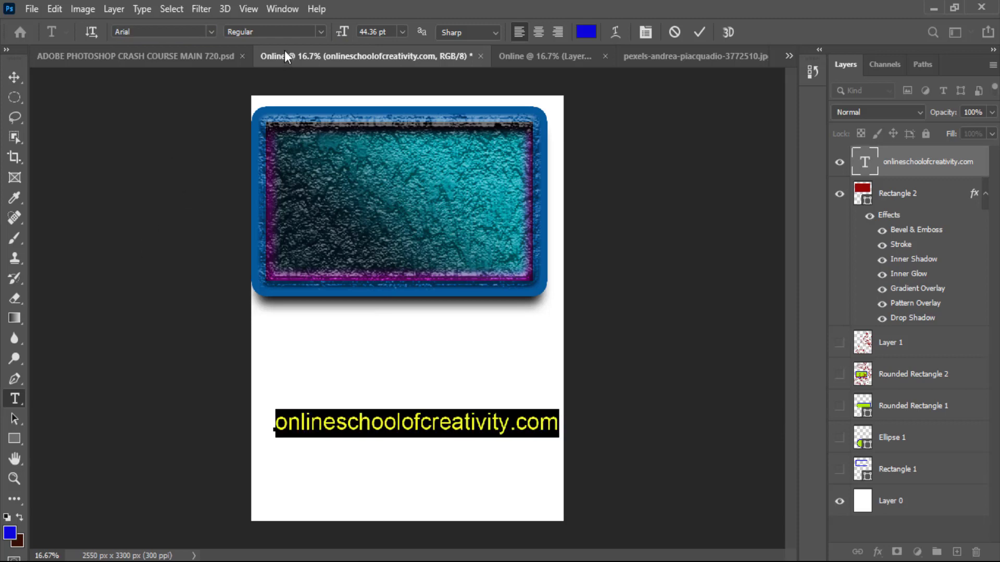
{"action": "left_click", "coordinate": [320, 33]}
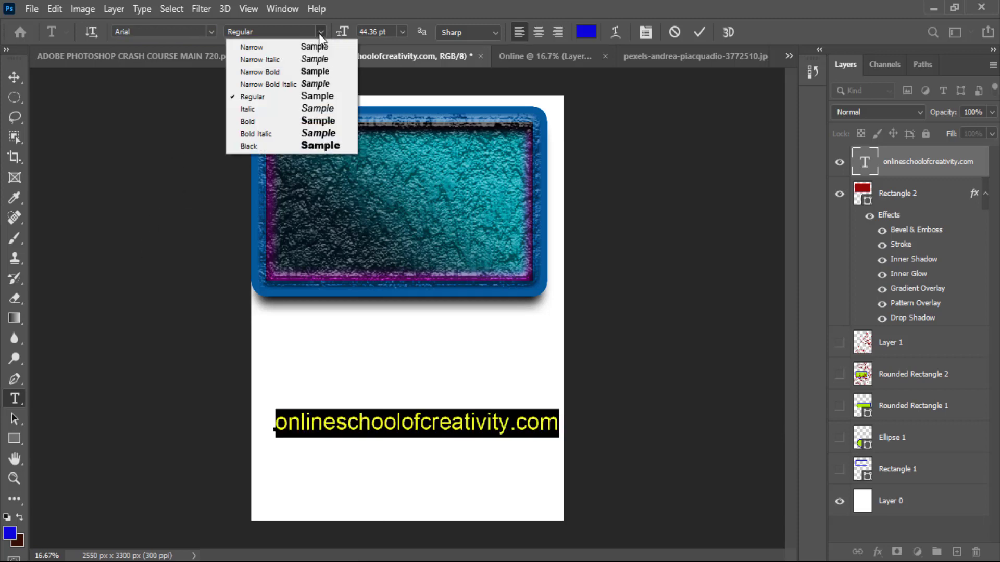
{"action": "left_click", "coordinate": [317, 146]}
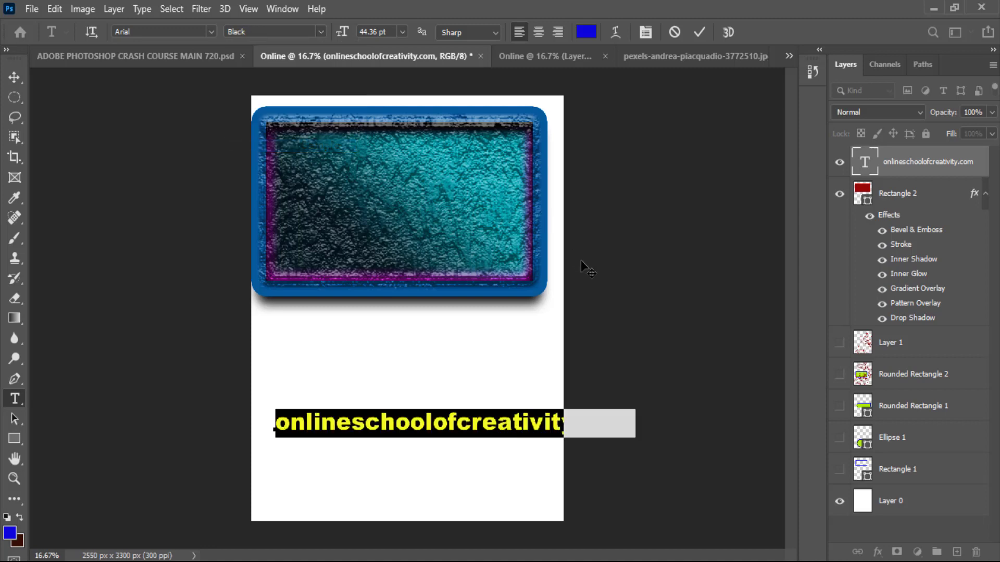
Try the Californian FB font on the selected text and look at its available styles.
{"action": "left_click", "coordinate": [138, 33]}
{"action": "left_click", "coordinate": [212, 33]}
{"action": "key", "text": "Down"}
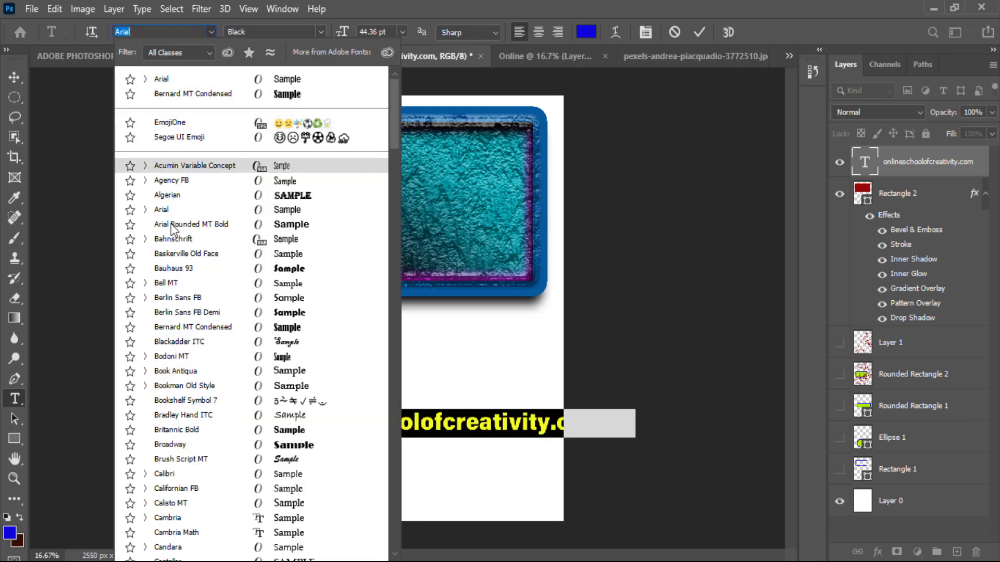
{"action": "left_click", "coordinate": [176, 489]}
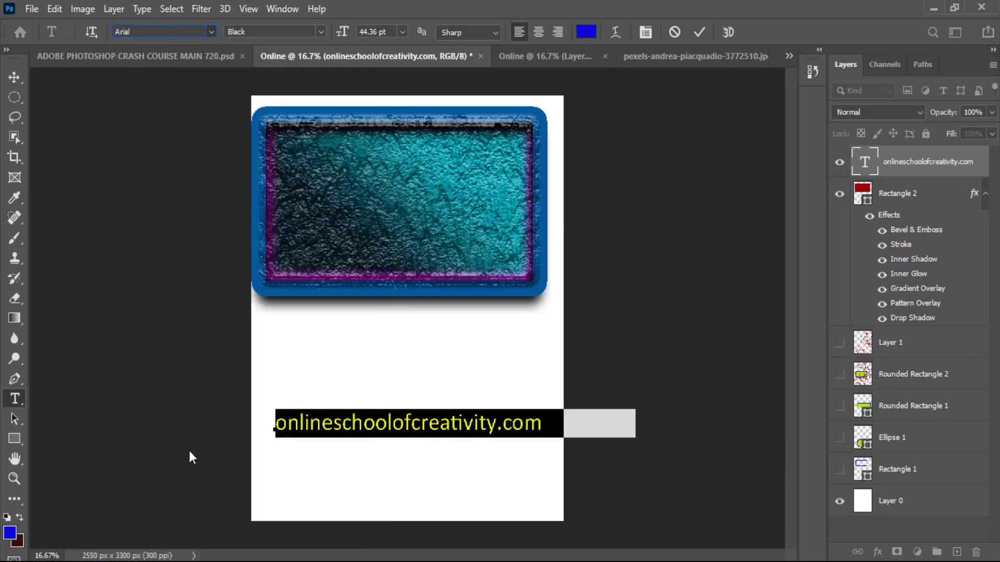
{"action": "left_click", "coordinate": [320, 33]}
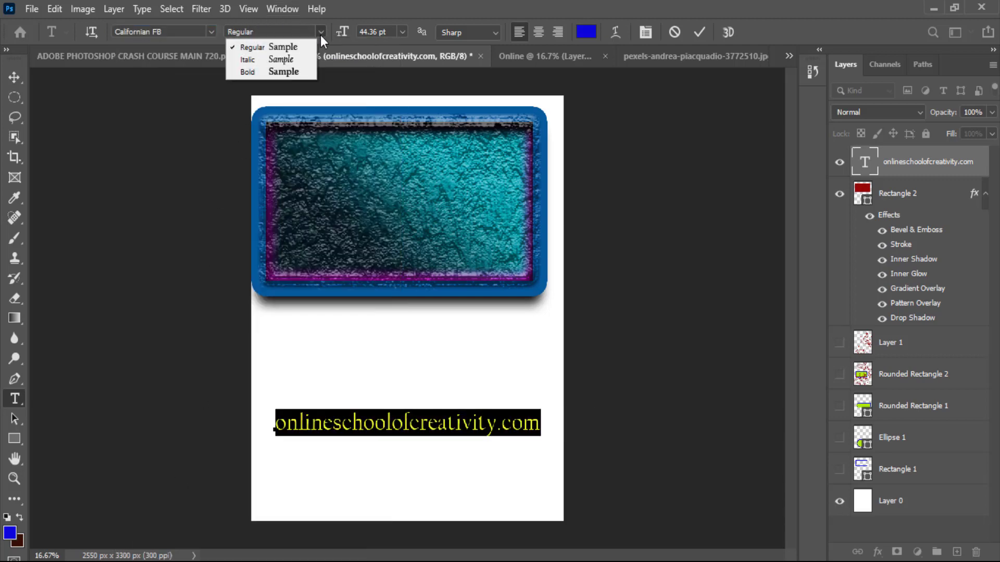
Return the selected text to the Arial font with the Black style.
{"action": "left_click", "coordinate": [217, 33]}
{"action": "left_click", "coordinate": [211, 32]}
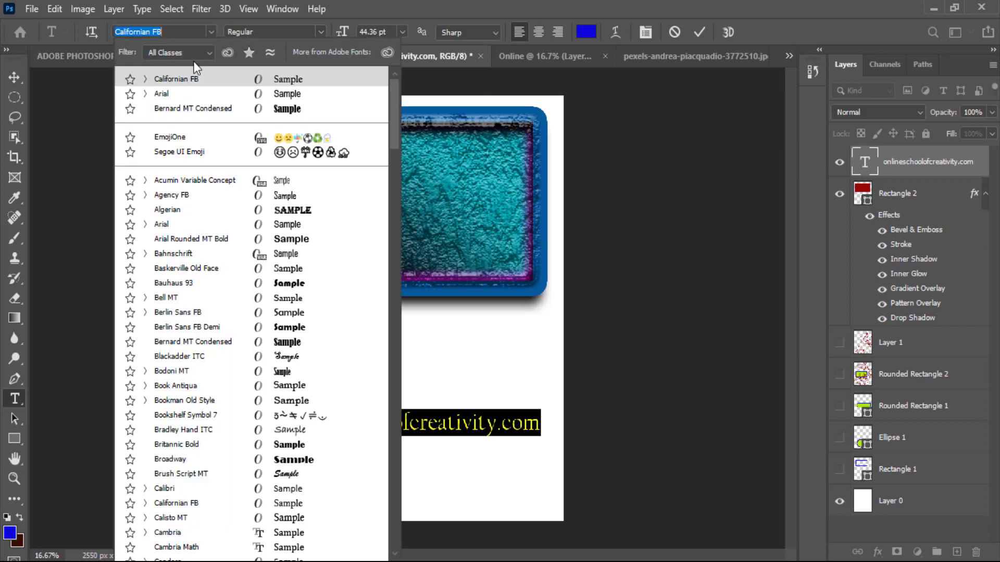
{"action": "left_click", "coordinate": [171, 94]}
{"action": "left_click", "coordinate": [321, 36]}
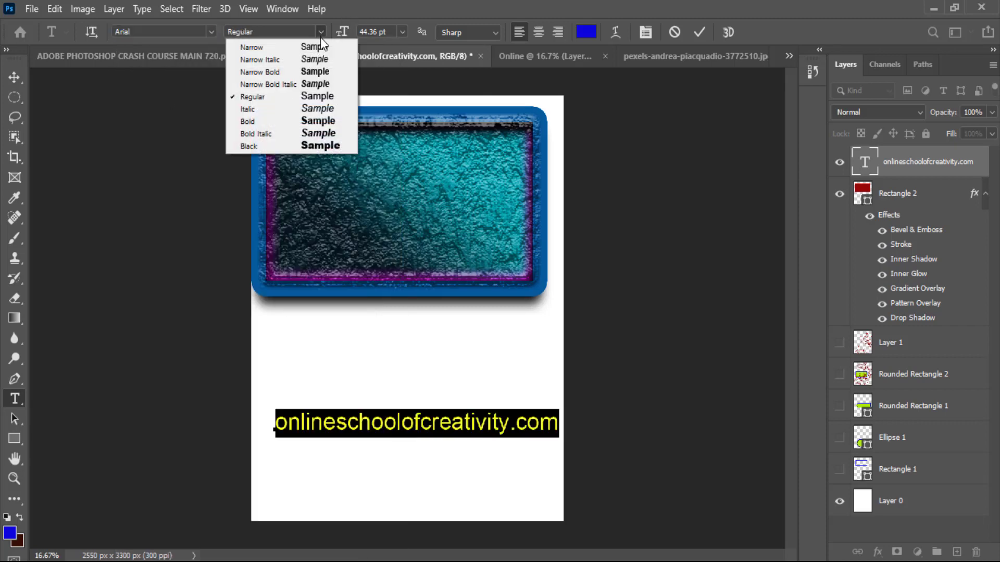
{"action": "left_click", "coordinate": [255, 143]}
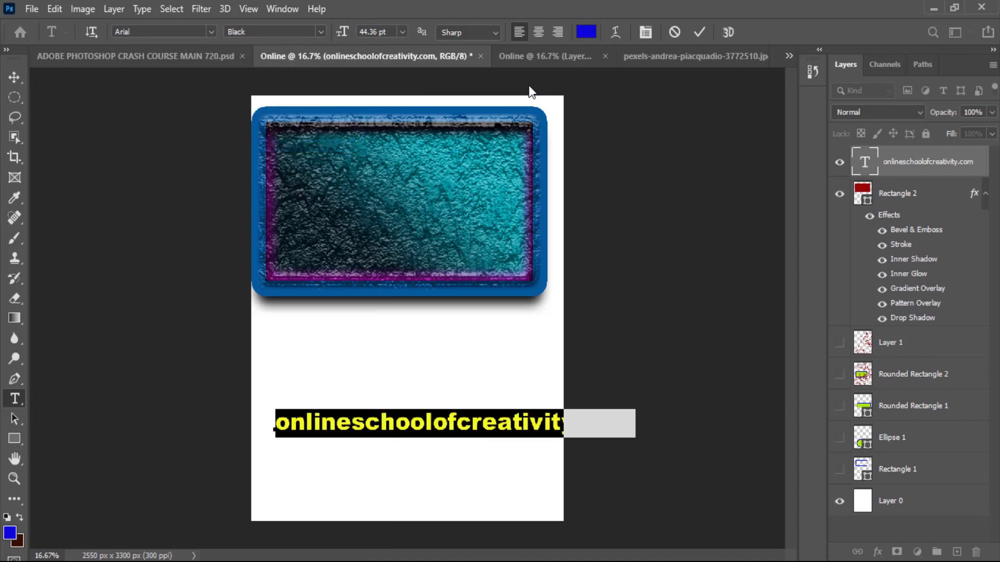
Change the selected text's color to crimson red #db0542.
{"action": "left_click", "coordinate": [582, 37]}
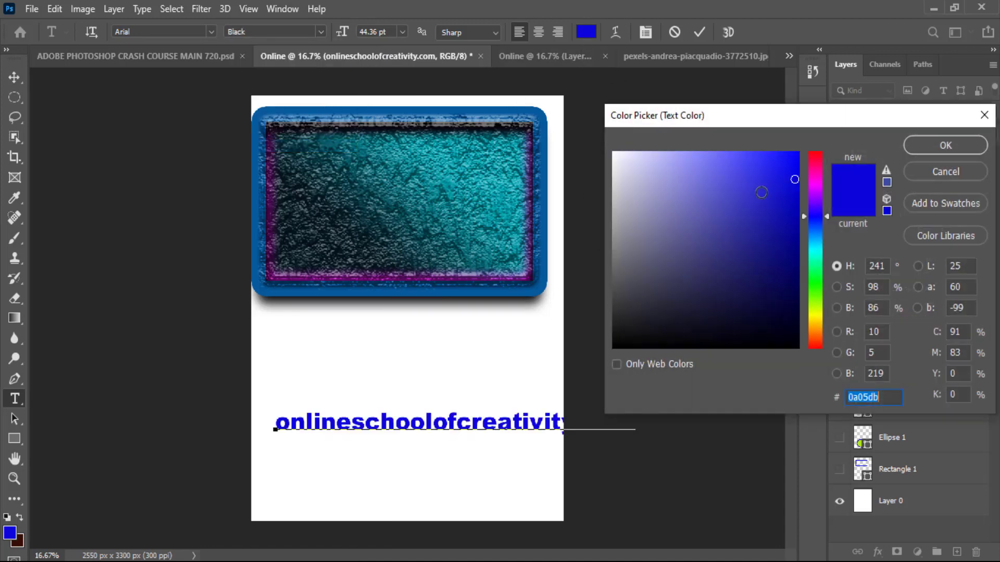
{"action": "left_click", "coordinate": [820, 161]}
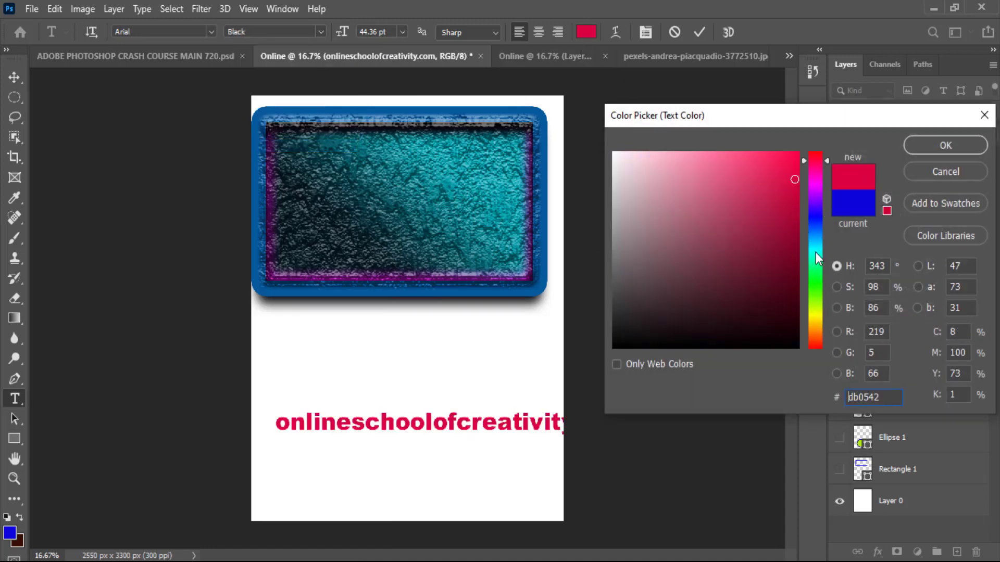
{"action": "left_click", "coordinate": [944, 147]}
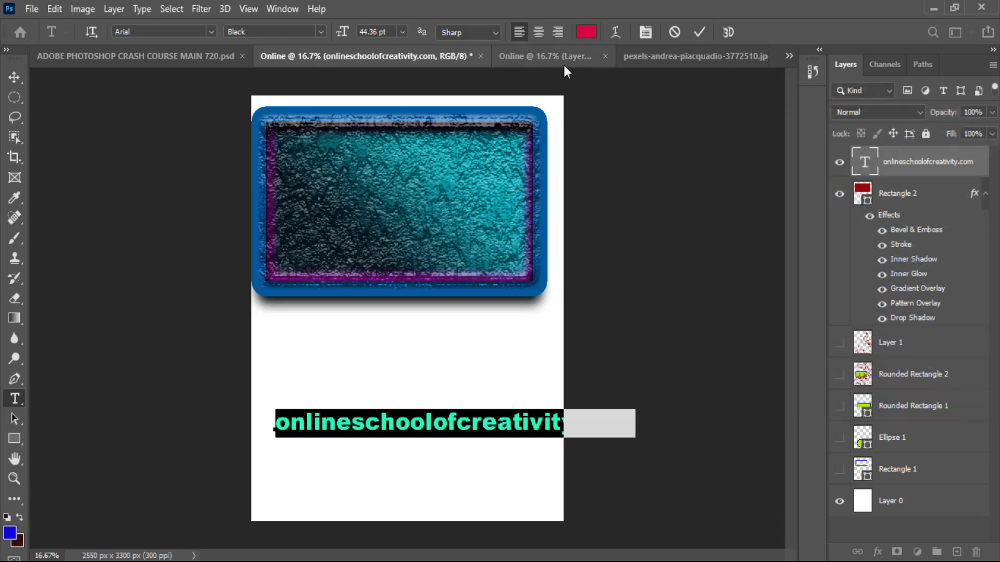
Try center and right alignment on the selected text, then restore left alignment.
{"action": "left_click", "coordinate": [540, 33]}
{"action": "left_click", "coordinate": [558, 33]}
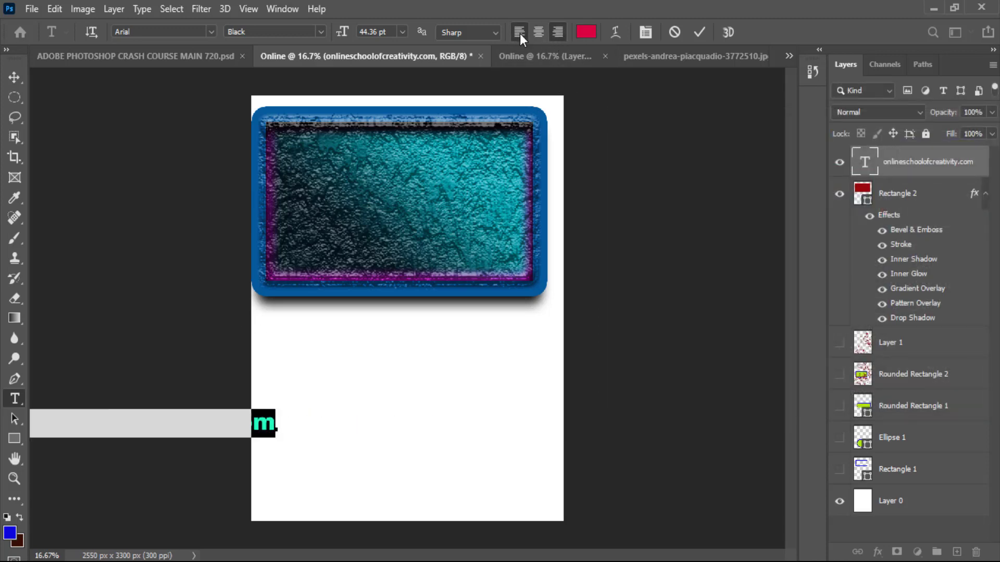
{"action": "left_click", "coordinate": [520, 33]}
Set the selected text's size to 72 pt and commit the text edit.
{"action": "left_click", "coordinate": [402, 32]}
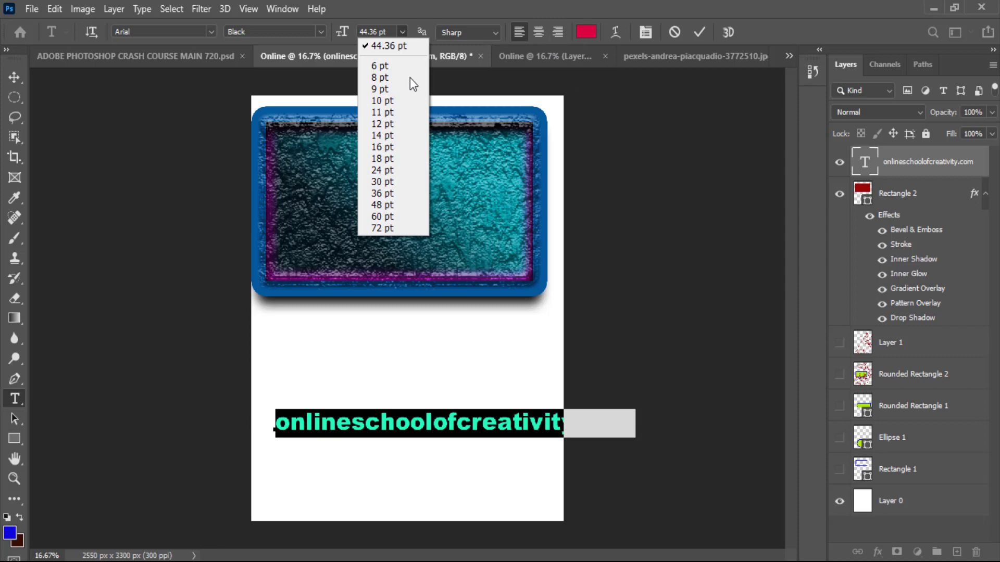
{"action": "left_click", "coordinate": [380, 228]}
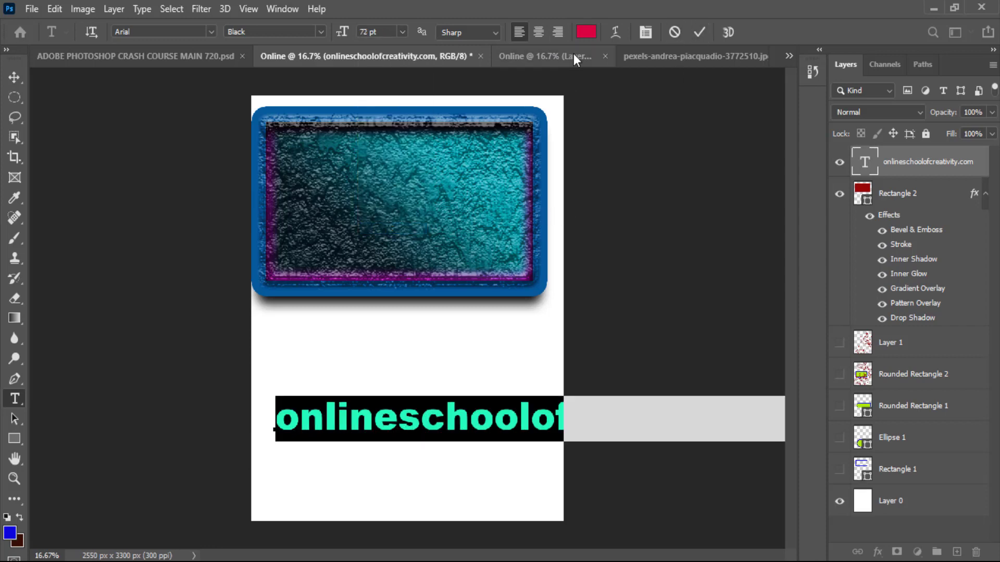
{"action": "left_click", "coordinate": [699, 33]}
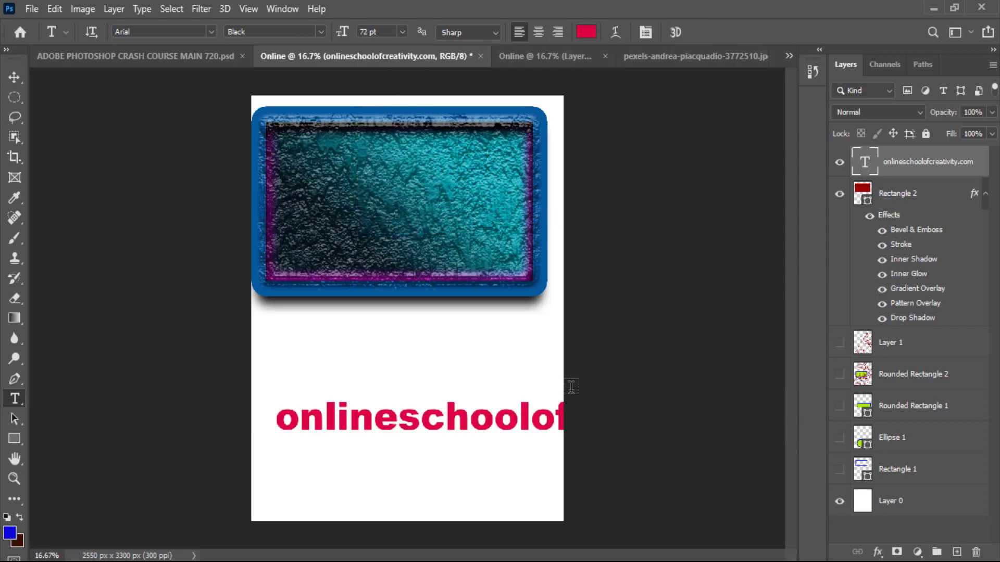
Move the enlarged text slightly up and across the page, scaling it proportionally to about 96%.
{"action": "left_click", "coordinate": [28, 81]}
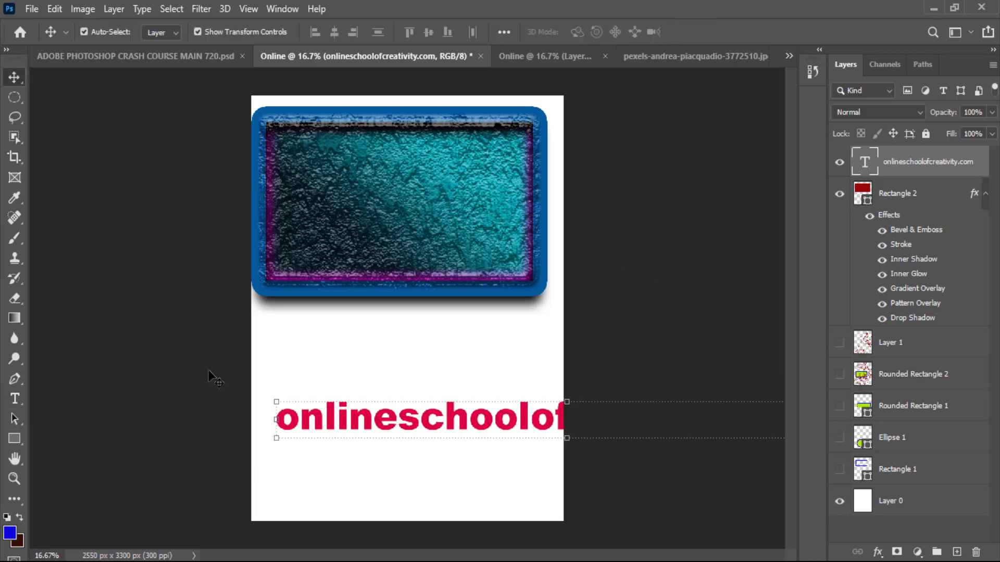
{"action": "left_click_drag", "start_coordinate": [385, 419], "coordinate": [260, 396]}
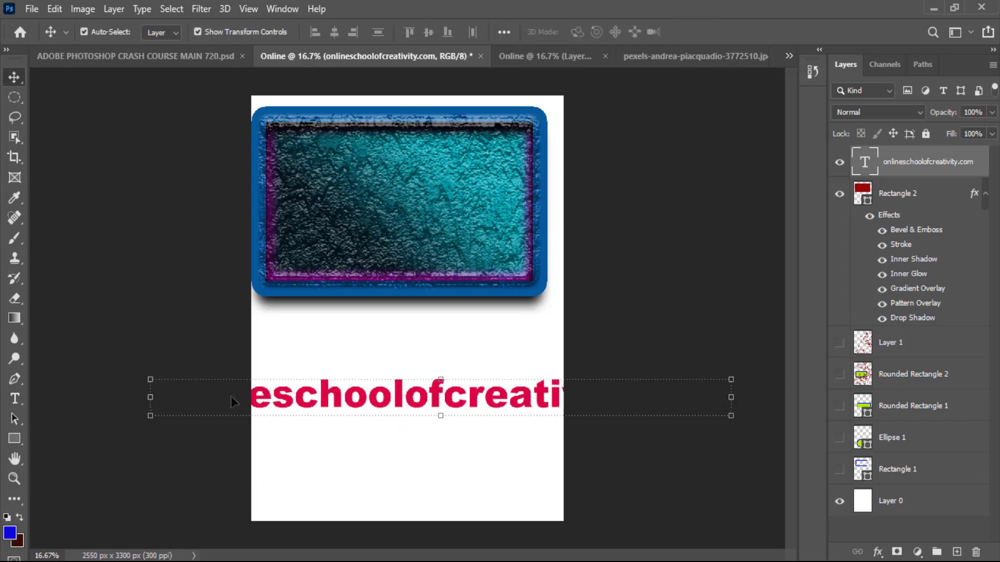
{"action": "left_click_drag", "start_coordinate": [146, 397], "coordinate": [416, 396]}
{"action": "left_click_drag", "start_coordinate": [733, 396], "coordinate": [608, 398]}
{"action": "left_click_drag", "start_coordinate": [535, 404], "coordinate": [328, 413]}
Squeeze the text horizontally without keeping proportions, shrink it to about 43% width and 63% height to fit the page, and nudge it sideways.
{"action": "key", "text": "shift"}
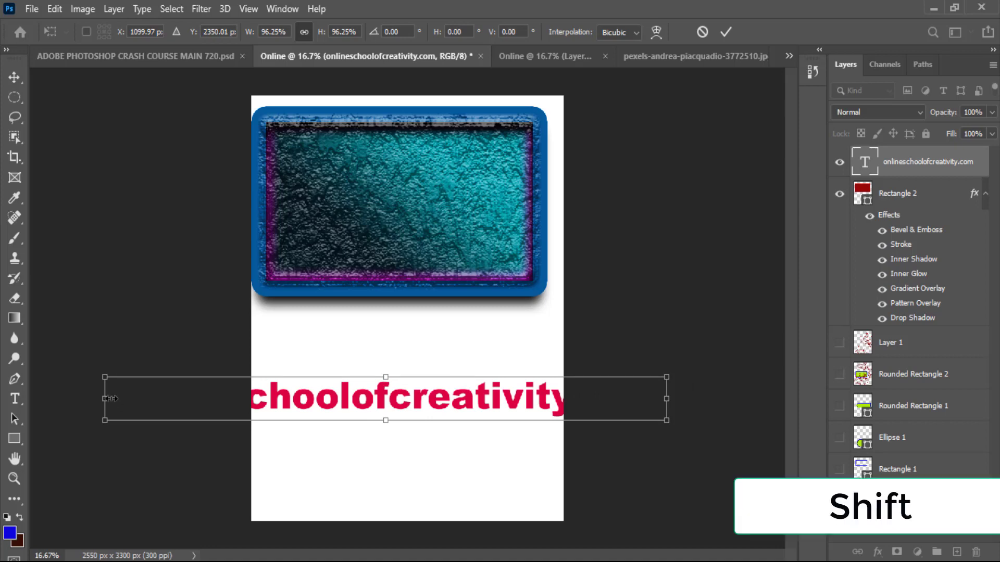
{"action": "left_click_drag", "start_coordinate": [104, 399], "coordinate": [279, 420]}
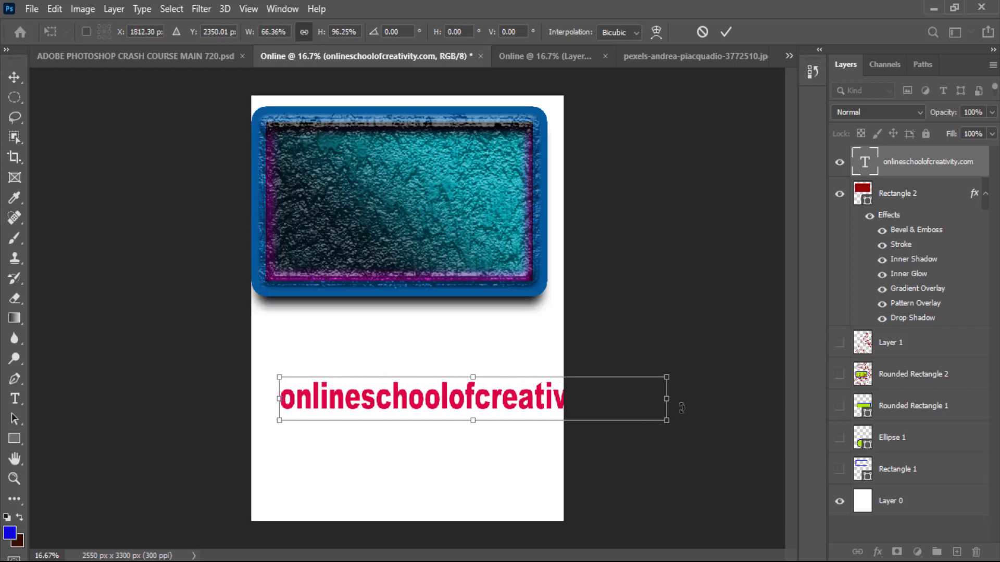
{"action": "left_click_drag", "start_coordinate": [676, 401], "coordinate": [550, 412]}
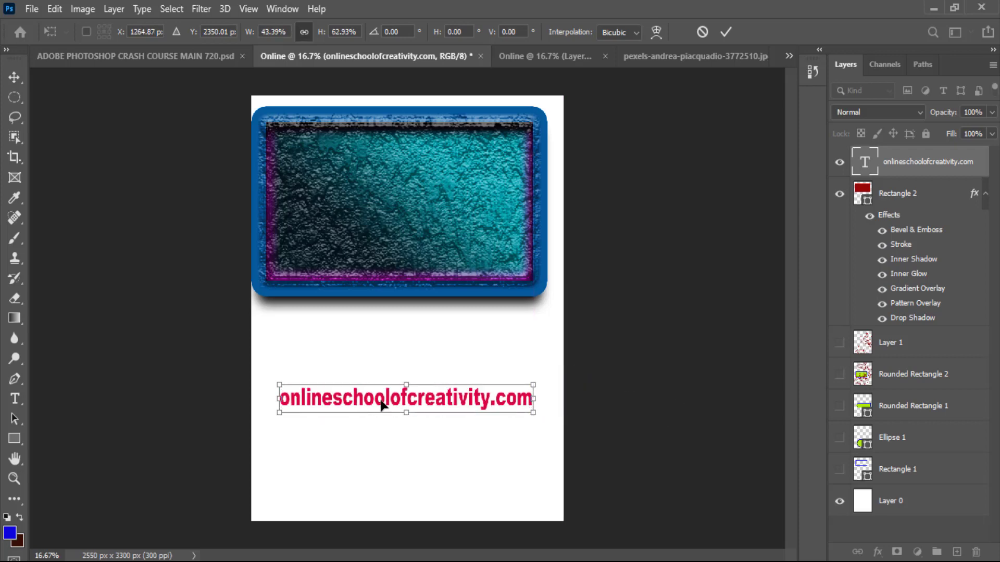
{"action": "mouse_move", "coordinate": [382, 406]}
{"action": "left_mouse_down"}
{"action": "mouse_move", "coordinate": [367, 405]}
{"action": "mouse_move", "coordinate": [377, 406]}
{"action": "left_mouse_up"}
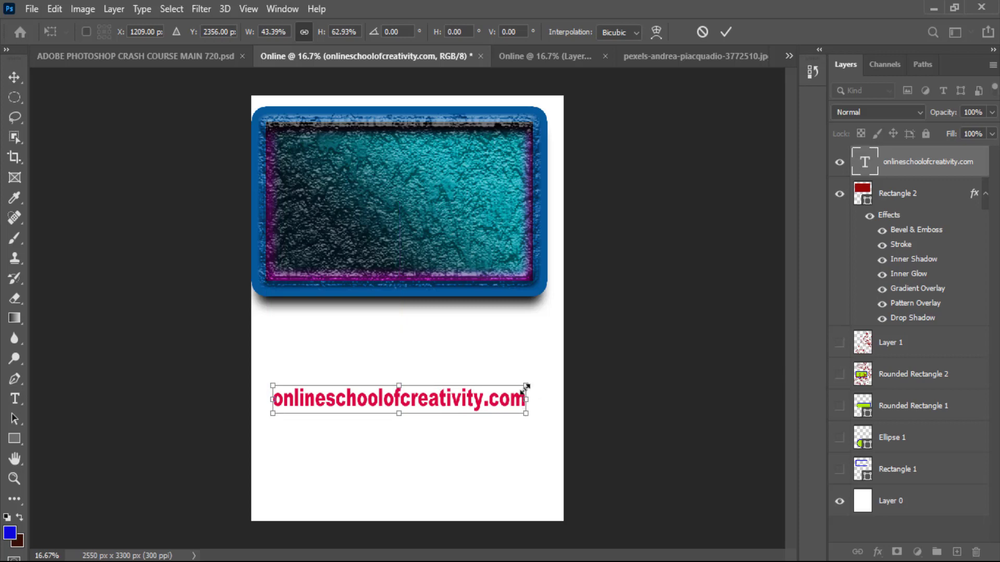
Shrink the text further while keeping its proportions, finishing with a scale of about 90%, and commit the transform.
{"action": "mouse_move", "coordinate": [527, 384]}
{"action": "left_mouse_down"}
{"action": "mouse_move", "coordinate": [545, 346]}
{"action": "mouse_move", "coordinate": [484, 380]}
{"action": "mouse_move", "coordinate": [488, 390]}
{"action": "mouse_move", "coordinate": [633, 400]}
{"action": "mouse_move", "coordinate": [509, 402]}
{"action": "mouse_move", "coordinate": [562, 397]}
{"action": "mouse_move", "coordinate": [519, 401]}
{"action": "left_mouse_up"}
{"action": "key", "text": "Return"}
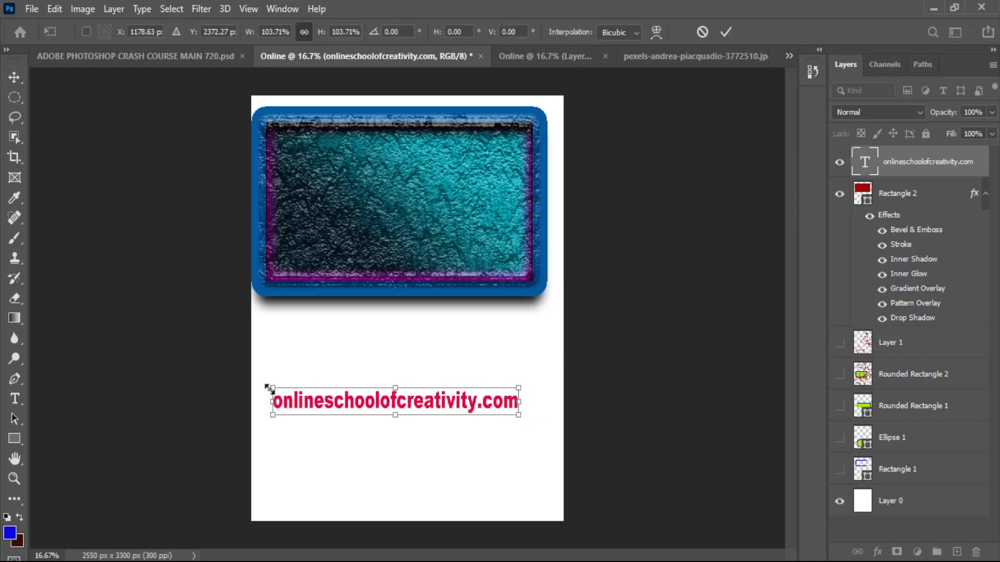
{"action": "left_click_drag", "start_coordinate": [269, 388], "coordinate": [305, 349]}
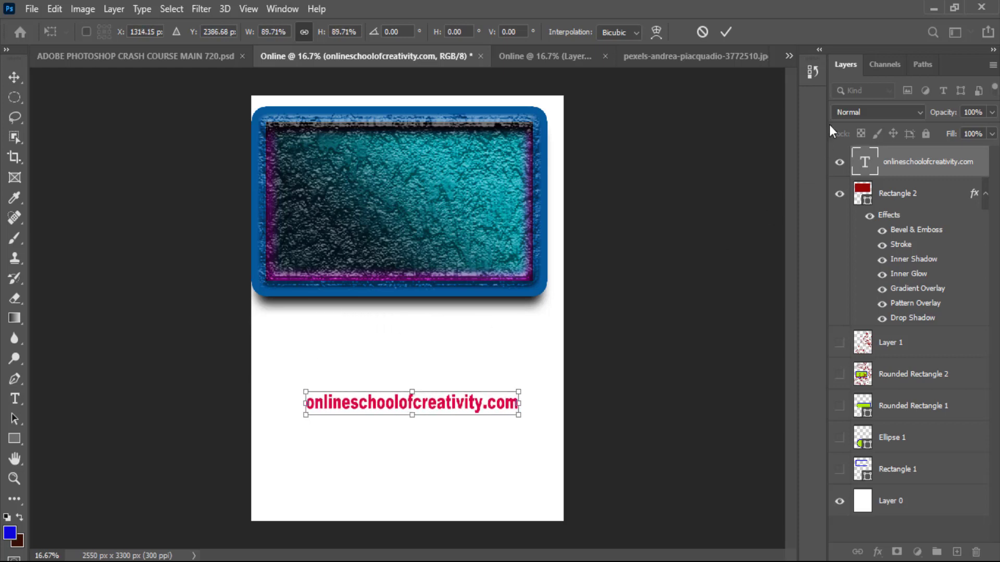
{"action": "left_click", "coordinate": [726, 24]}
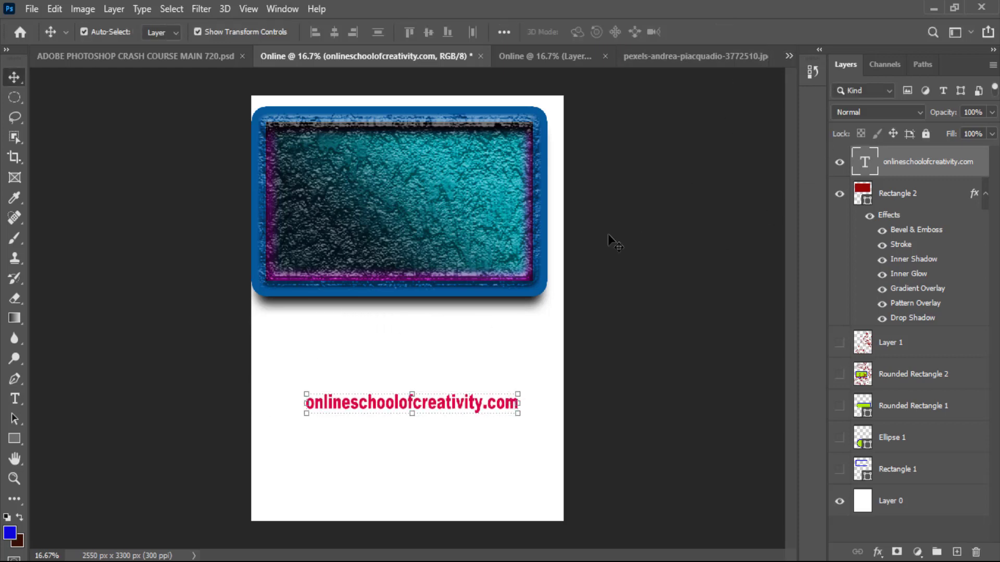
Scale the textured rectangle proportionally to about 101% and commit, then try narrowing it to about 93% width and cancel that transform.
{"action": "left_click", "coordinate": [448, 109]}
{"action": "key", "text": "ctrl+t"}
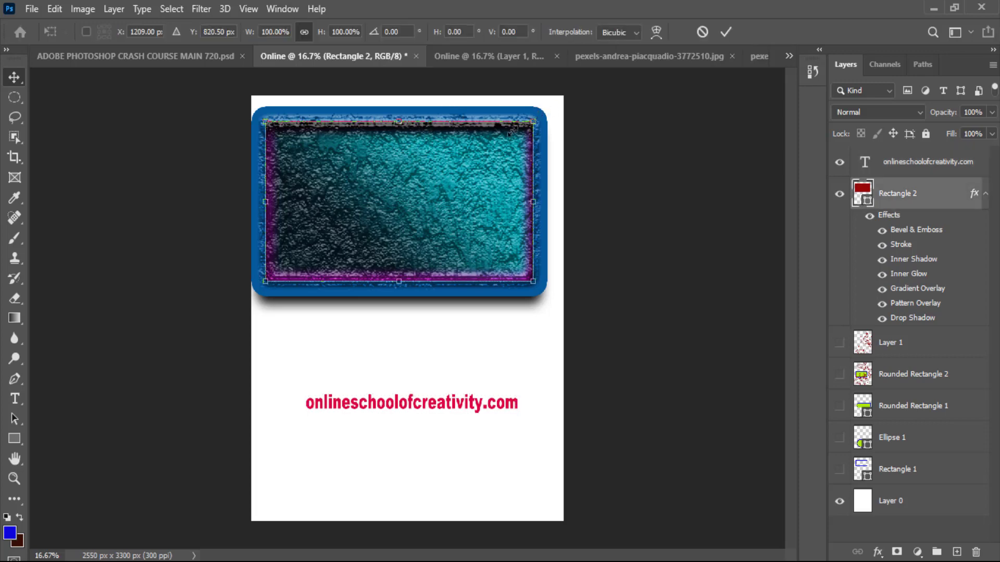
{"action": "left_click_drag", "start_coordinate": [513, 131], "coordinate": [554, 191]}
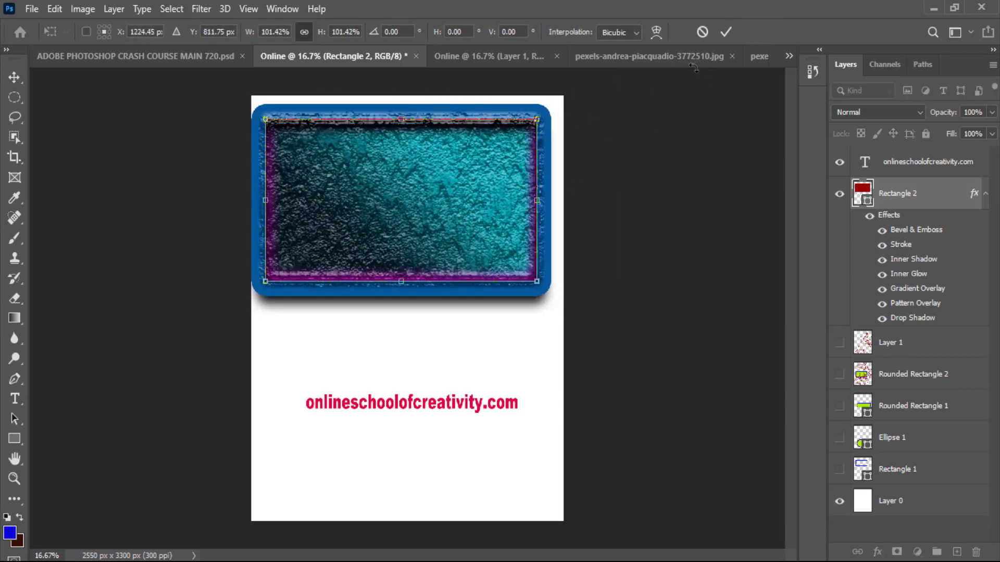
{"action": "left_click", "coordinate": [724, 32]}
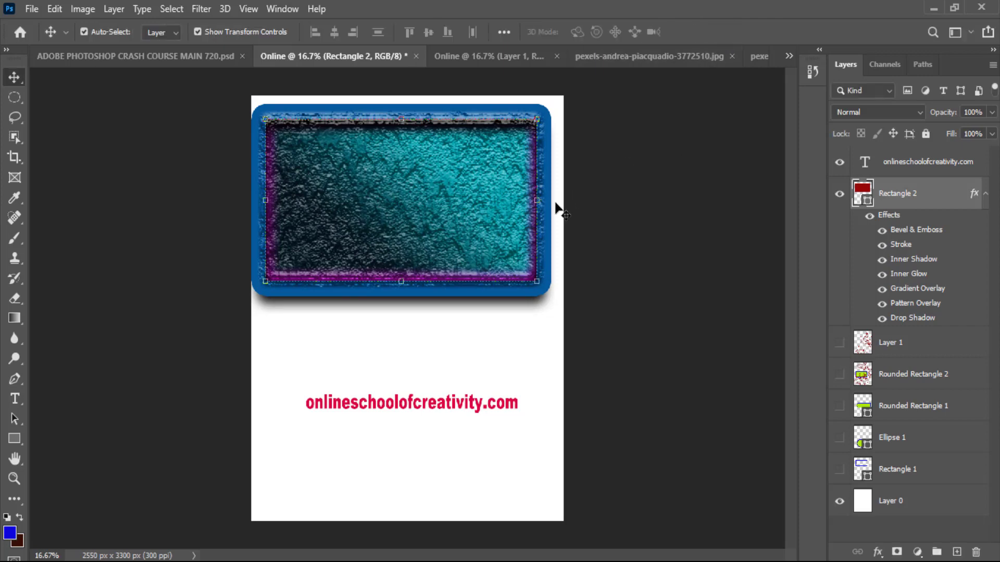
{"action": "mouse_move", "coordinate": [537, 200]}
{"action": "left_mouse_down"}
{"action": "mouse_move", "coordinate": [403, 201]}
{"action": "mouse_move", "coordinate": [523, 197]}
{"action": "left_mouse_up"}
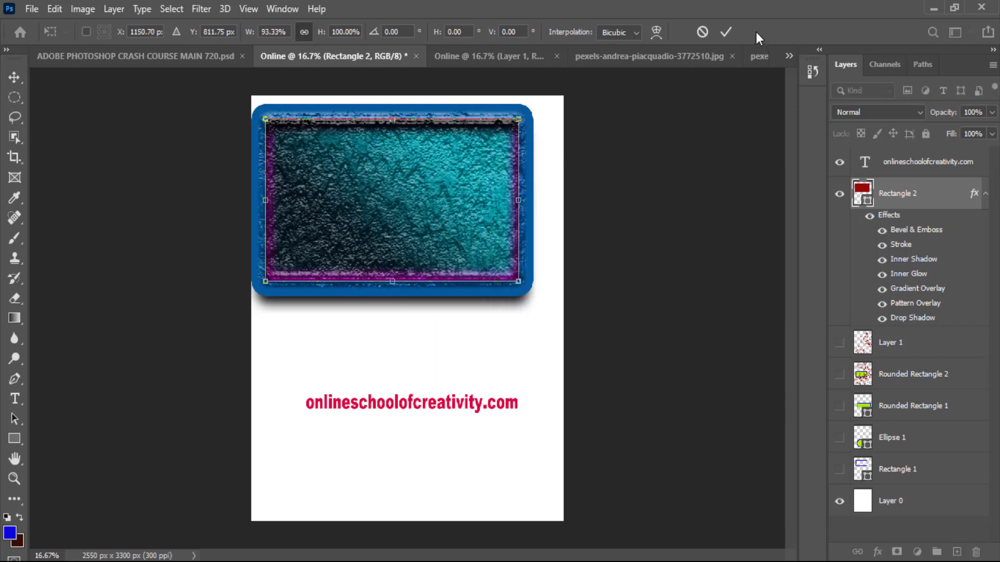
{"action": "left_click", "coordinate": [702, 32]}
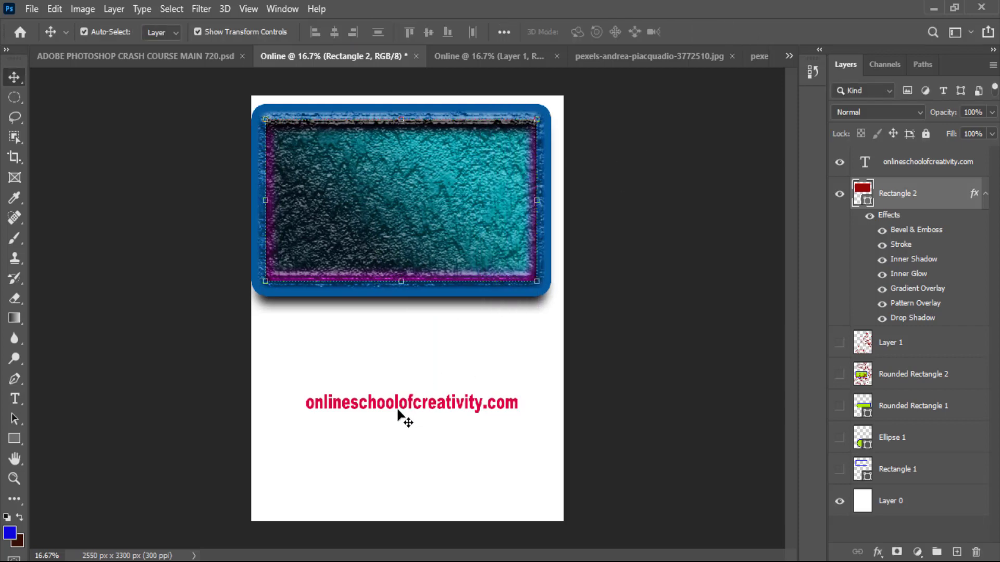
Try adding vertical text reading "hgh" below the rectangle with the Vertical Type tool, then delete the letters and cancel the text edit.
{"action": "left_click", "coordinate": [393, 407]}
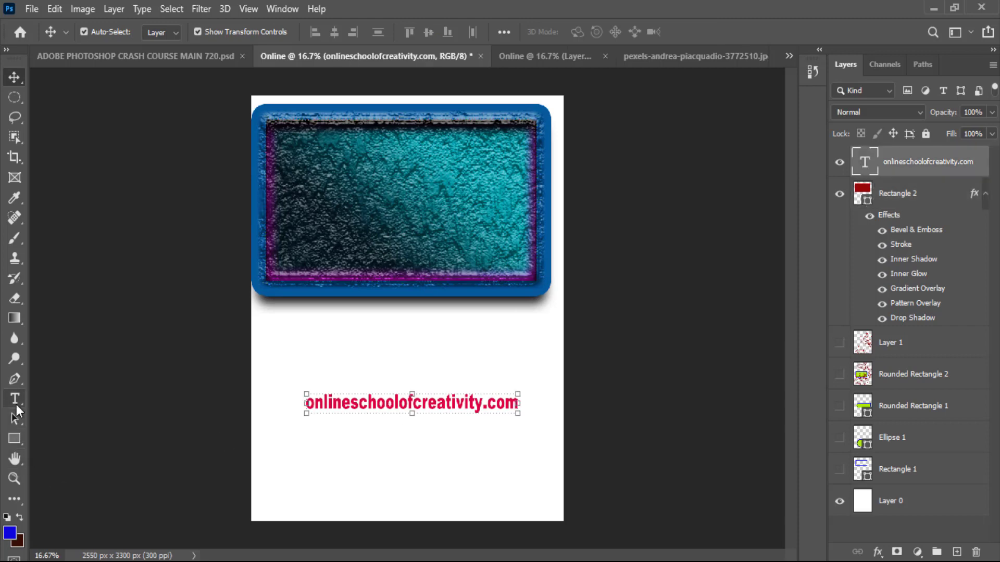
{"action": "left_click", "coordinate": [16, 405]}
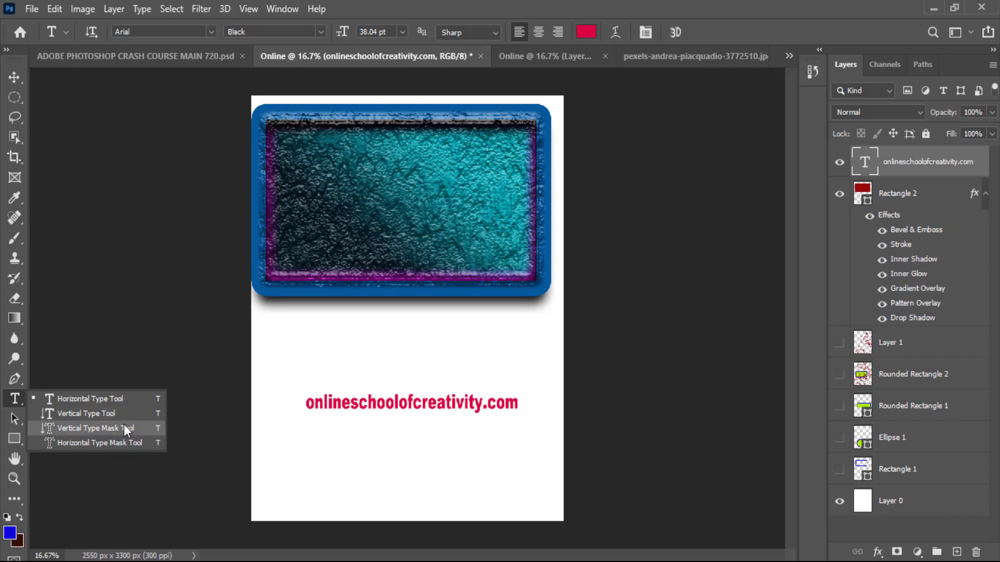
{"action": "left_click", "coordinate": [104, 414]}
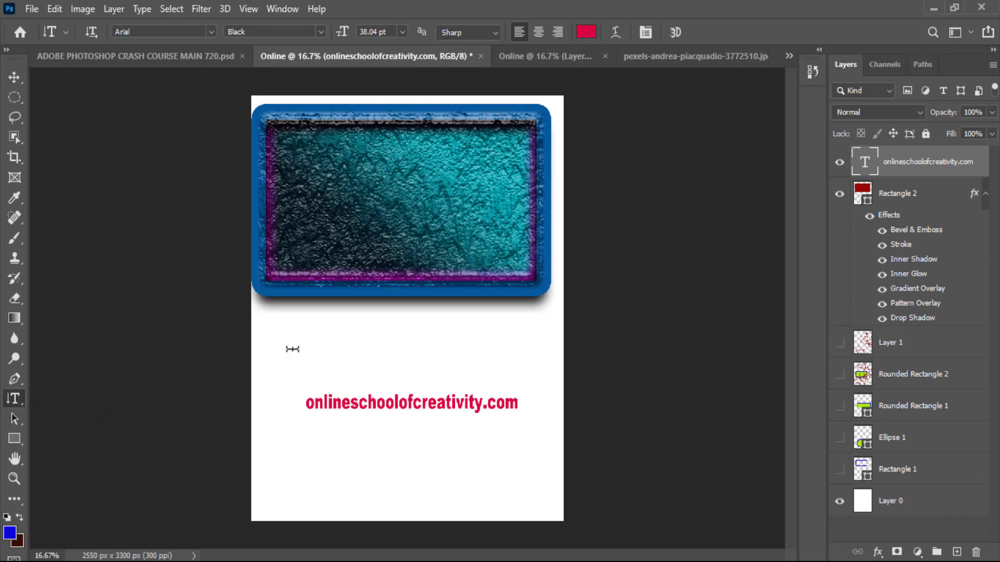
{"action": "left_click", "coordinate": [310, 338]}
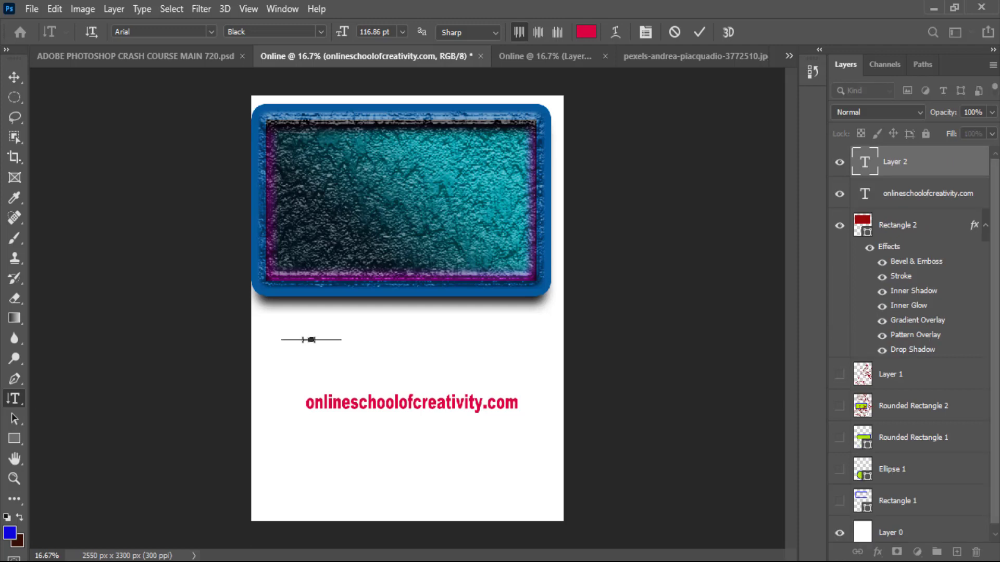
{"action": "type", "text": "hgh"}
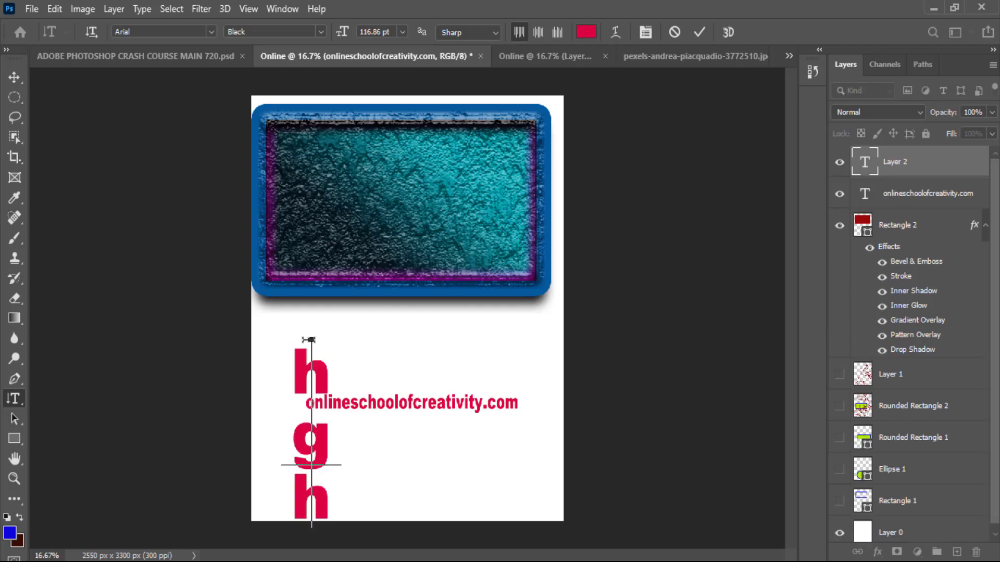
{"action": "key", "text": "BackSpace"}
{"action": "key", "text": "BackSpace"}
{"action": "key", "text": "BackSpace"}
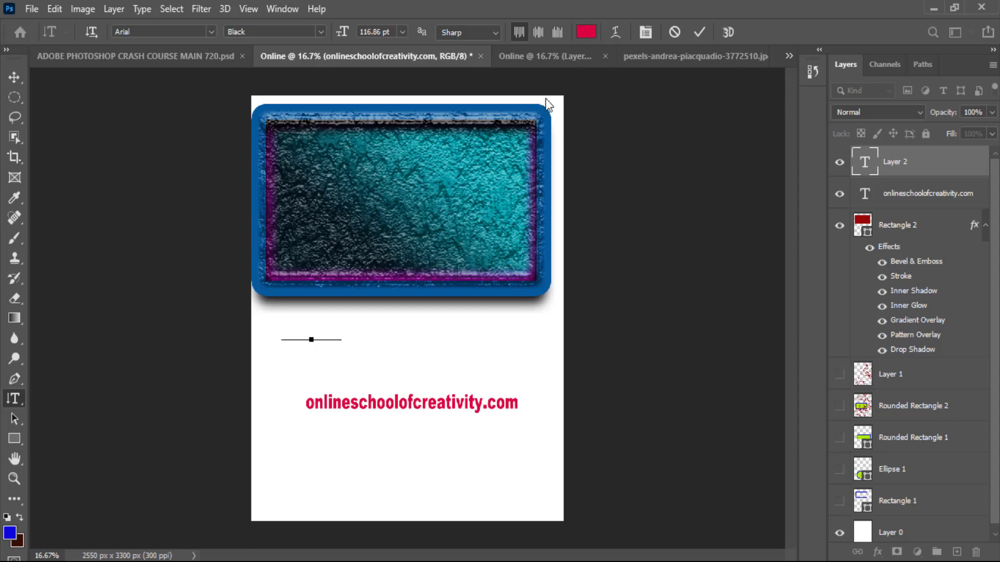
{"action": "left_click", "coordinate": [421, 31]}
{"action": "left_click", "coordinate": [676, 33]}
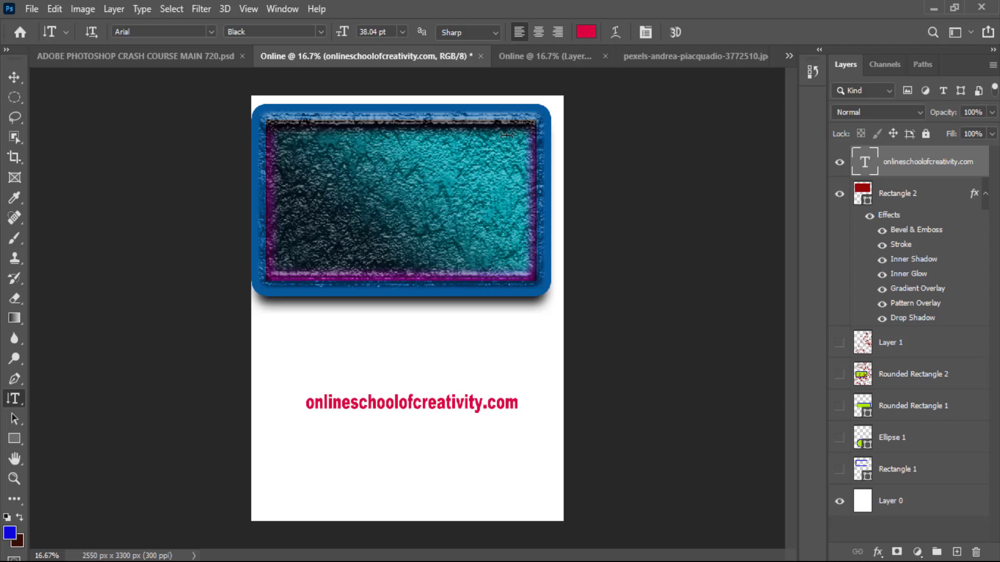
Move the website text up just below the rectangle and give it a drop shadow with 8 px size and about 33 px distance.
{"action": "left_click", "coordinate": [14, 77]}
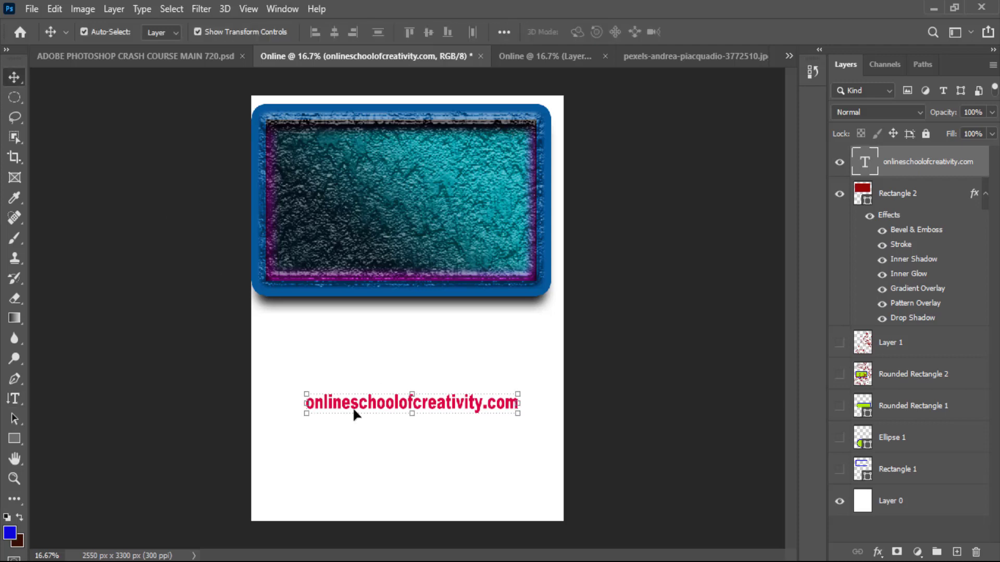
{"action": "left_click_drag", "start_coordinate": [354, 414], "coordinate": [323, 363]}
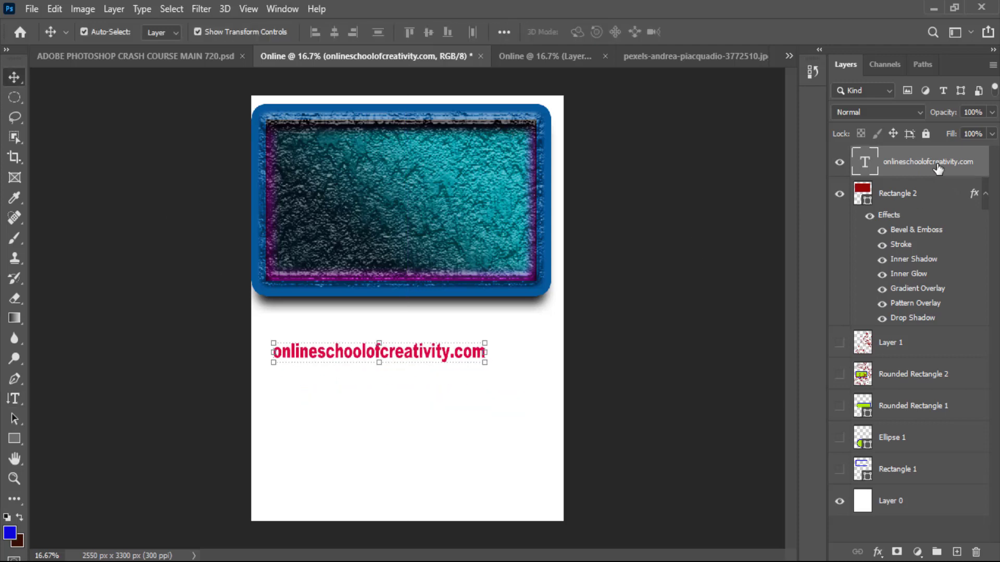
{"action": "right_click", "coordinate": [936, 164]}
{"action": "left_click", "coordinate": [797, 22]}
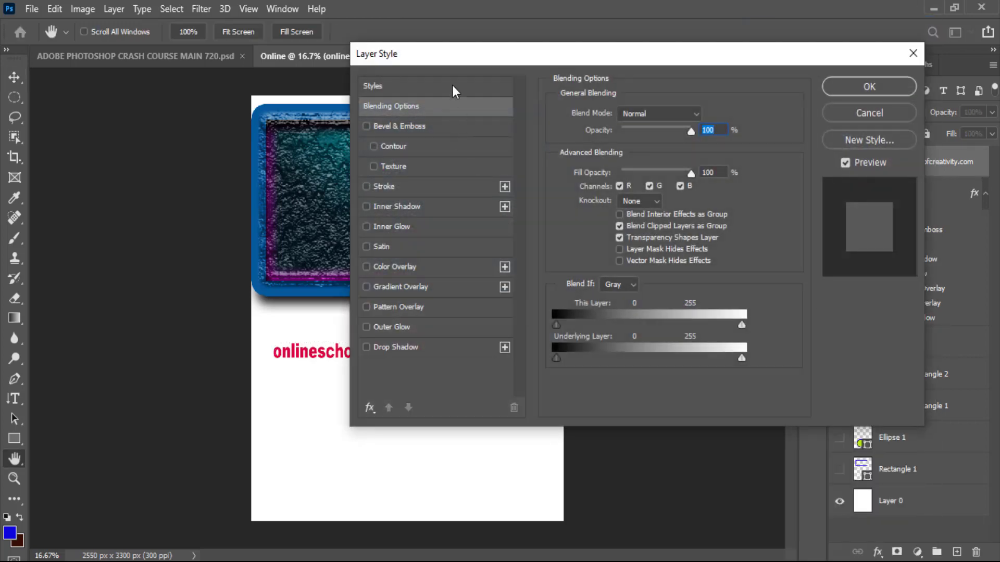
{"action": "left_click_drag", "start_coordinate": [493, 46], "coordinate": [684, 34]}
{"action": "left_click", "coordinate": [578, 327]}
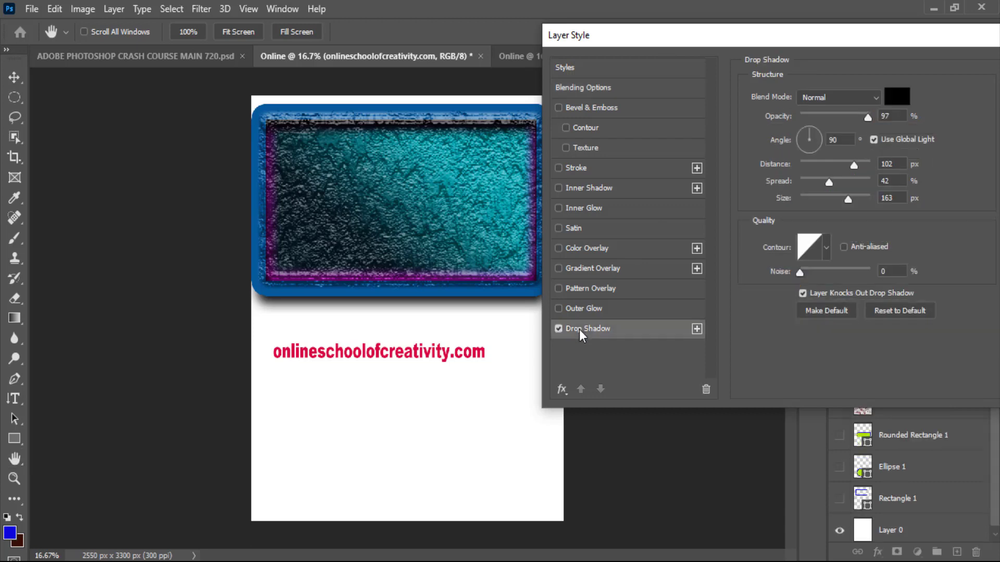
{"action": "left_click_drag", "start_coordinate": [848, 199], "coordinate": [808, 204]}
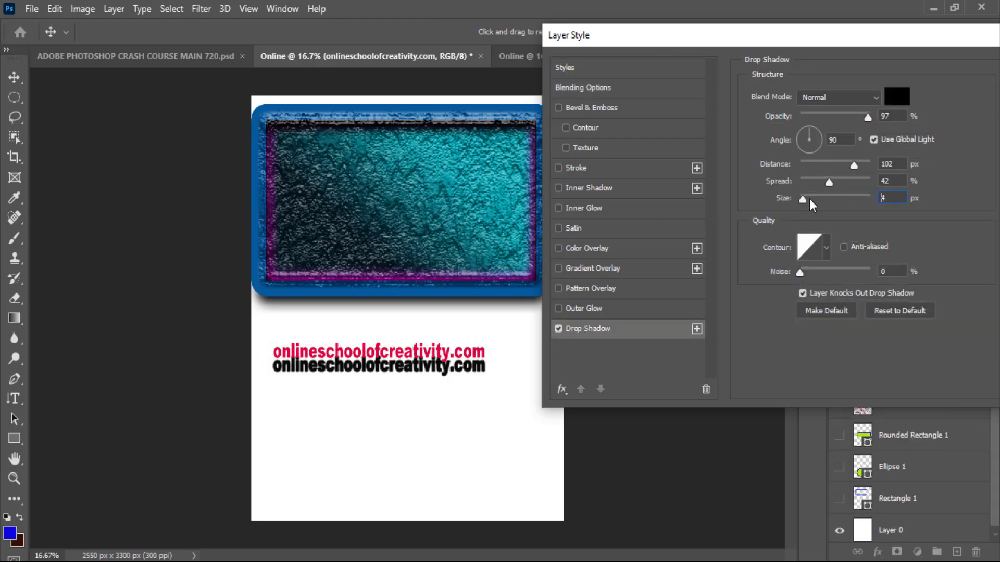
{"action": "left_click_drag", "start_coordinate": [854, 167], "coordinate": [828, 175]}
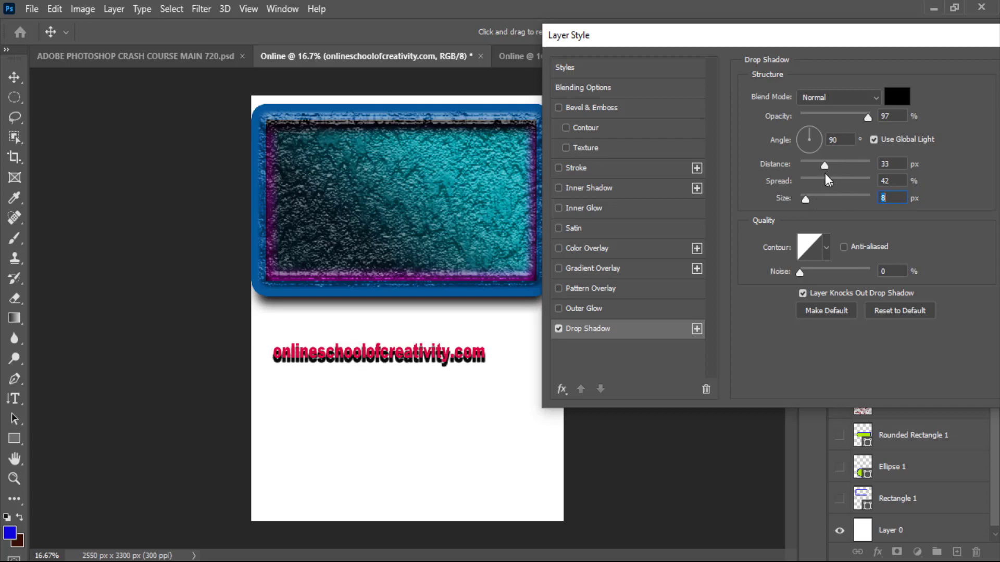
Enable the Bevel & Emboss effect on the website text.
{"action": "left_click", "coordinate": [579, 109]}
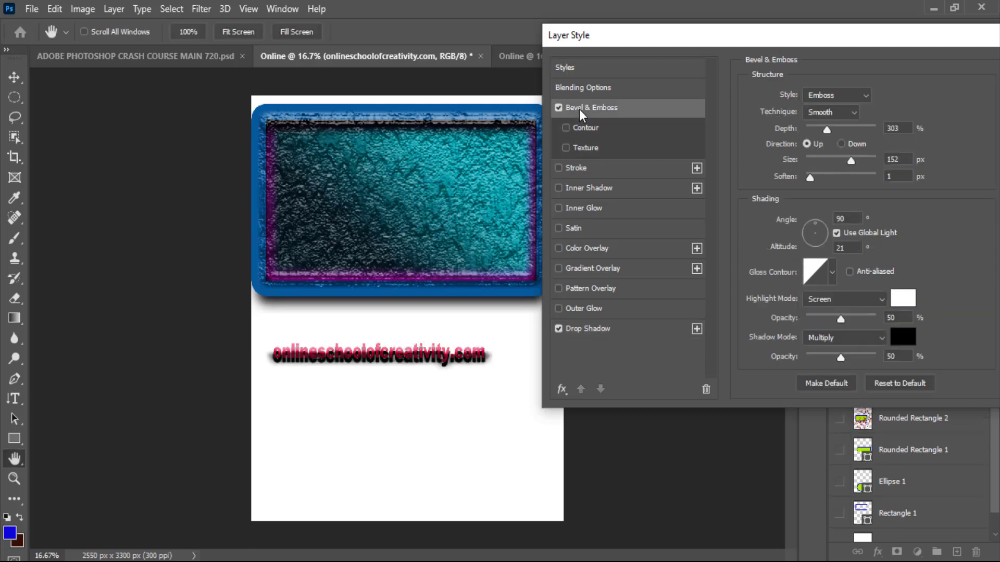
Turn off Bevel & Emboss on the website text and apply a 4 px outside Stroke instead.
{"action": "key", "text": "ctrl+plus"}
{"action": "key", "text": "ctrl+plus"}
{"action": "key", "text": "ctrl+plus"}
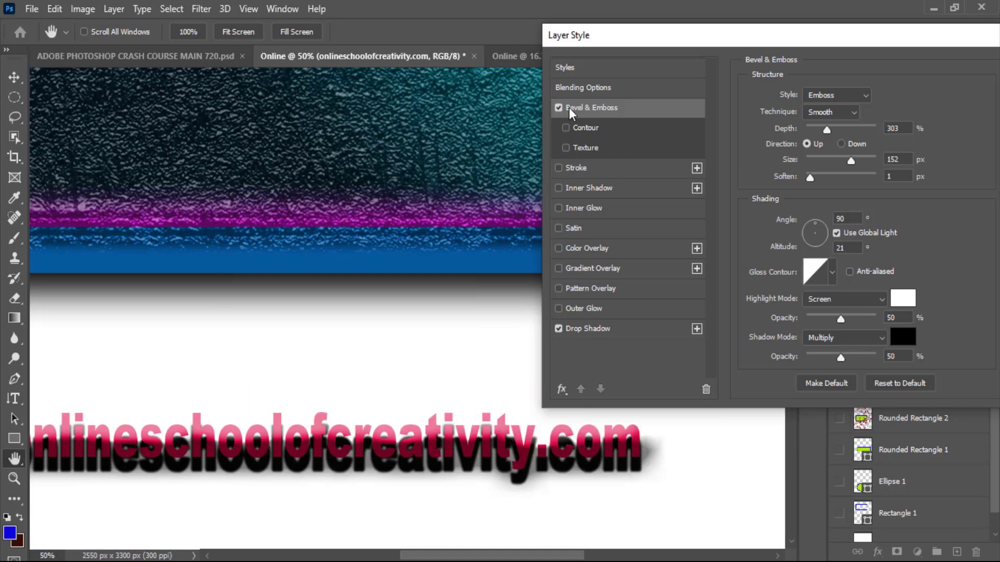
{"action": "left_click", "coordinate": [558, 108]}
{"action": "left_click", "coordinate": [555, 171]}
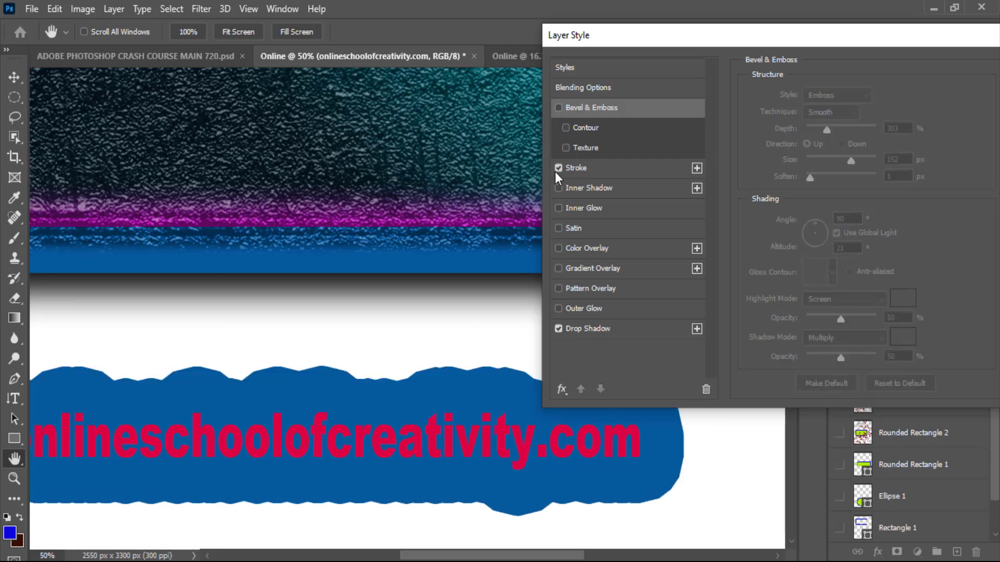
{"action": "left_click", "coordinate": [602, 172]}
{"action": "left_click_drag", "start_coordinate": [831, 99], "coordinate": [803, 102]}
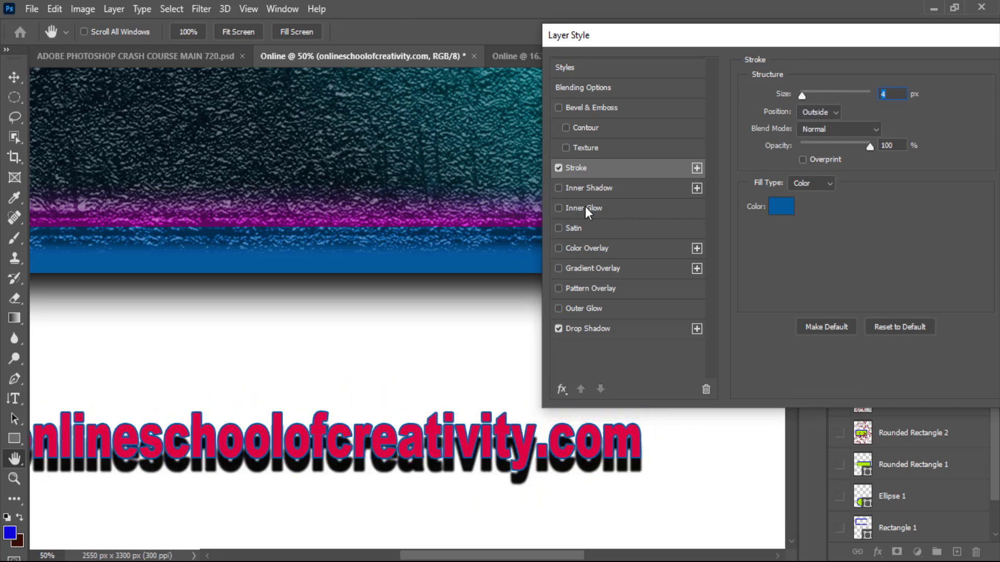
Try a Color Overlay on the website text and replace it with the dark-to-teal Gradient Overlay.
{"action": "left_click", "coordinate": [579, 252]}
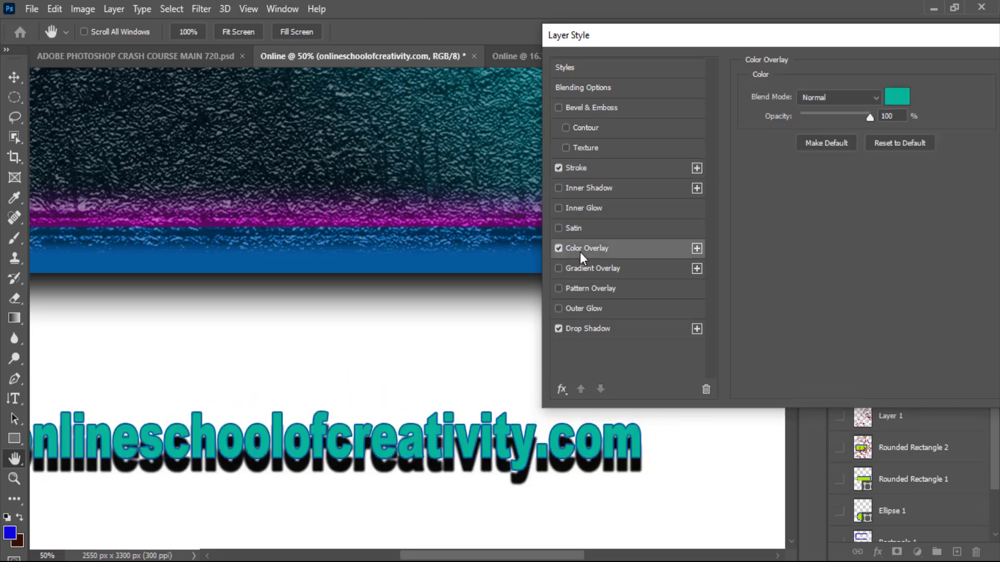
{"action": "left_click", "coordinate": [559, 257]}
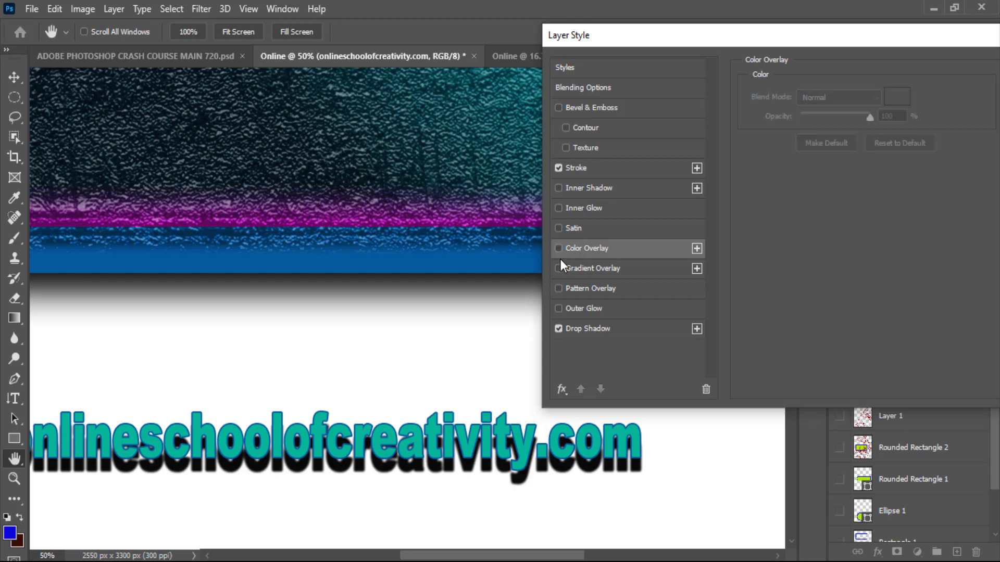
{"action": "left_click", "coordinate": [589, 271]}
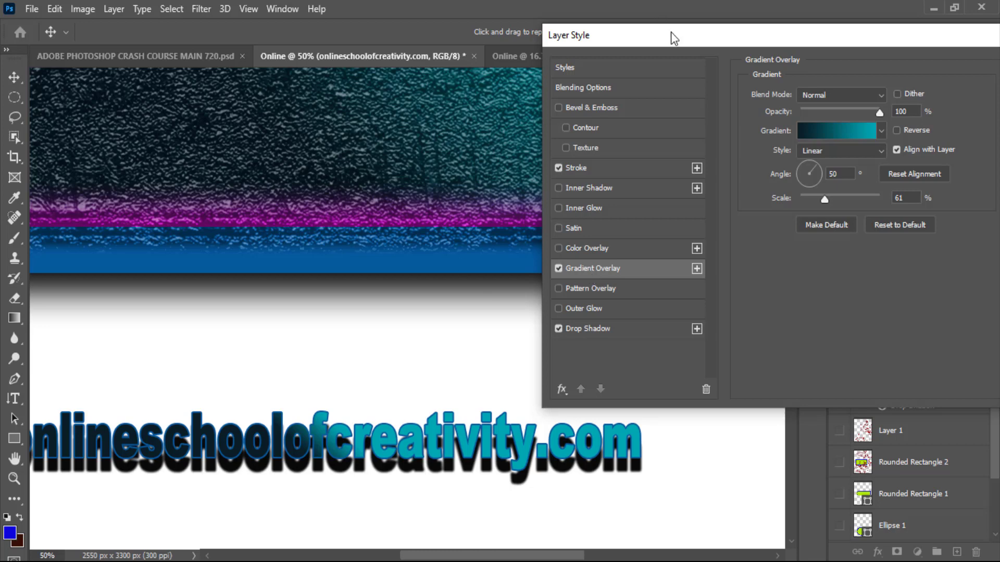
{"action": "left_click_drag", "start_coordinate": [671, 32], "coordinate": [465, 33]}
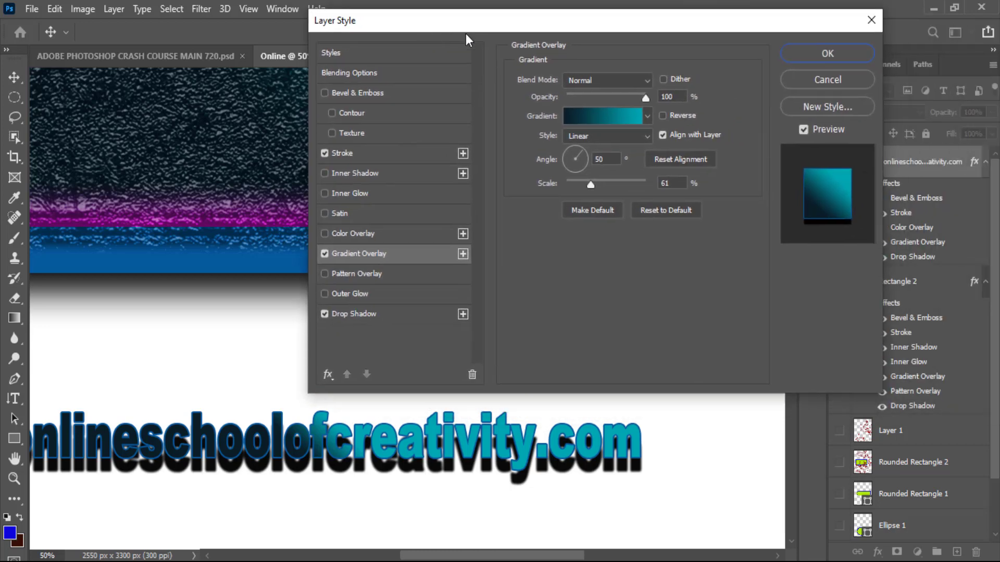
Try Bevel & Emboss with Texture at 31% scale on the website text, and discard all layer style changes.
{"action": "left_click", "coordinate": [325, 93]}
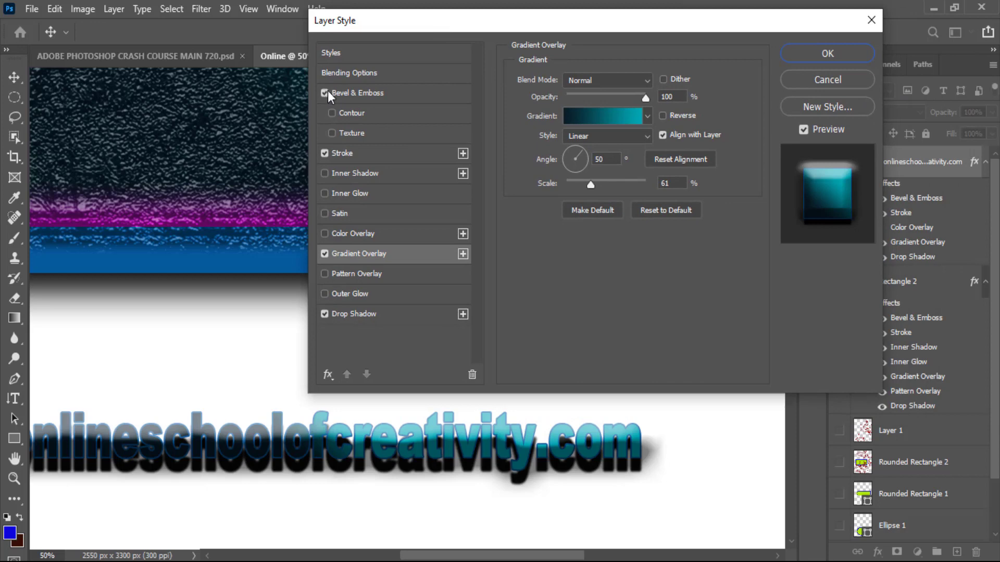
{"action": "left_click", "coordinate": [333, 133]}
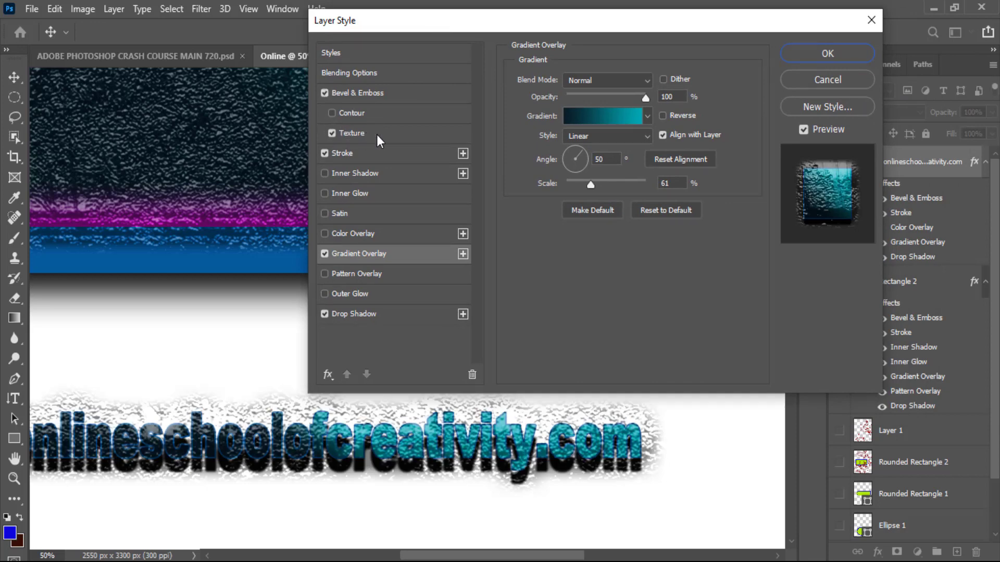
{"action": "left_click", "coordinate": [377, 134]}
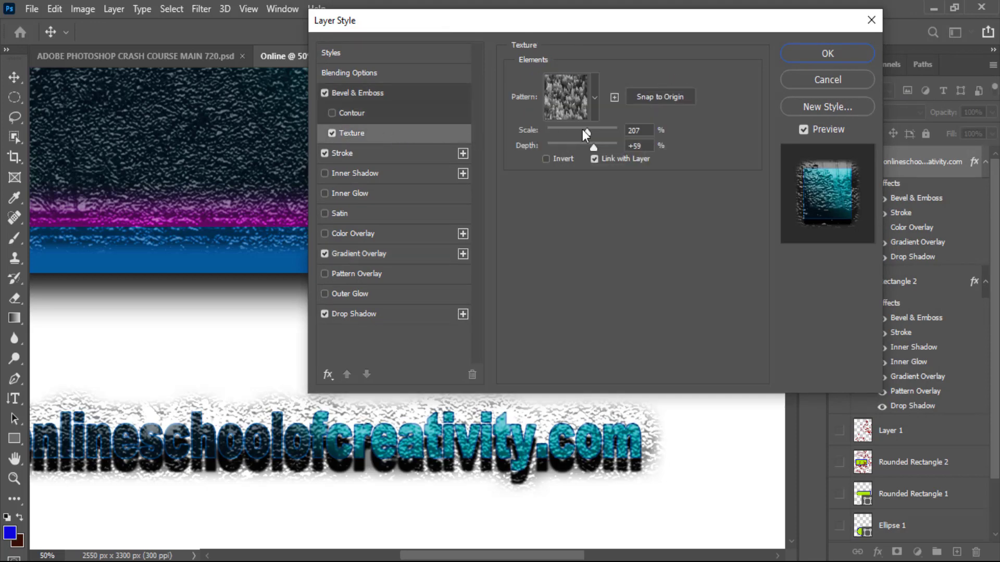
{"action": "left_click_drag", "start_coordinate": [583, 130], "coordinate": [558, 133]}
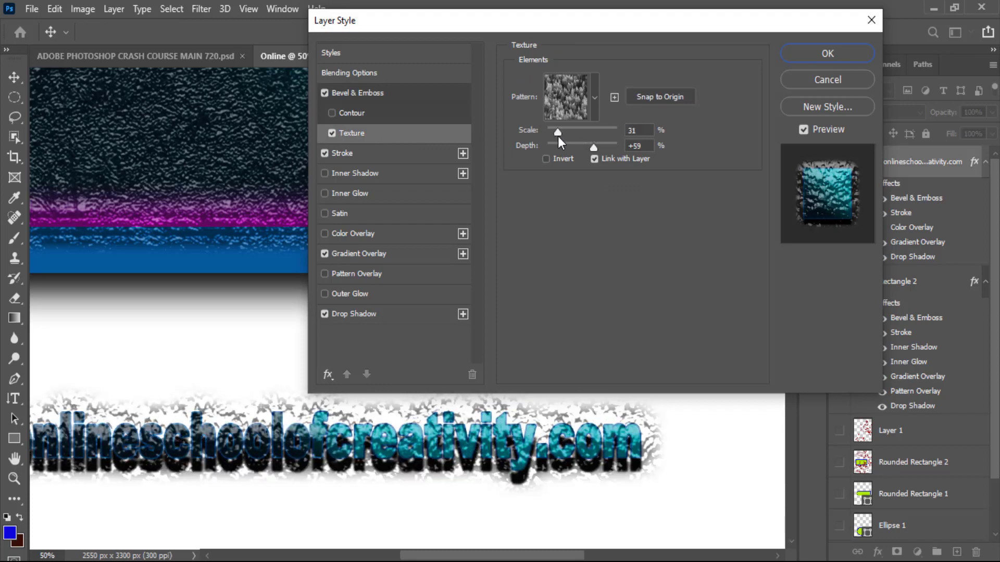
{"action": "left_click", "coordinate": [813, 80]}
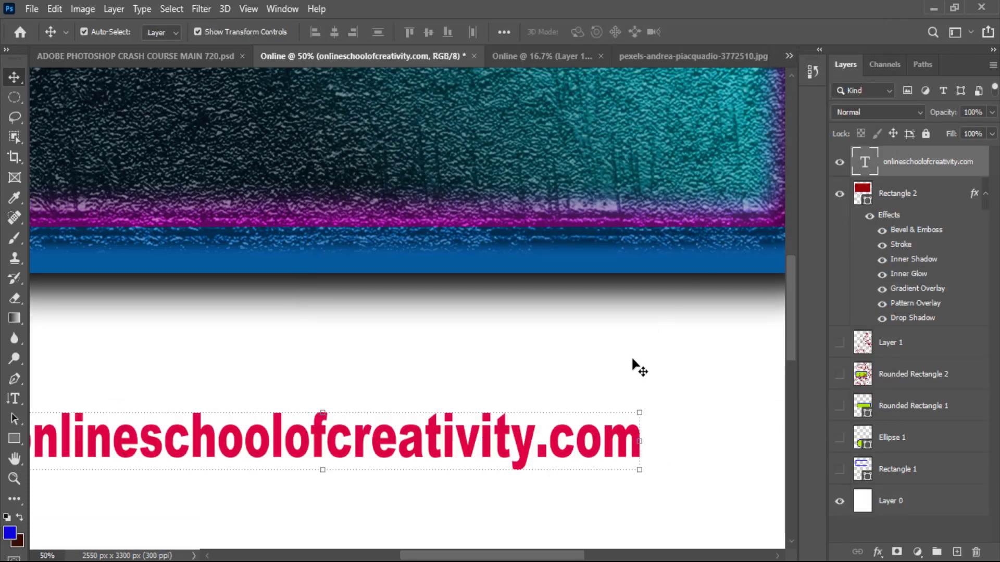
{"action": "key", "text": "ctrl+plus"}
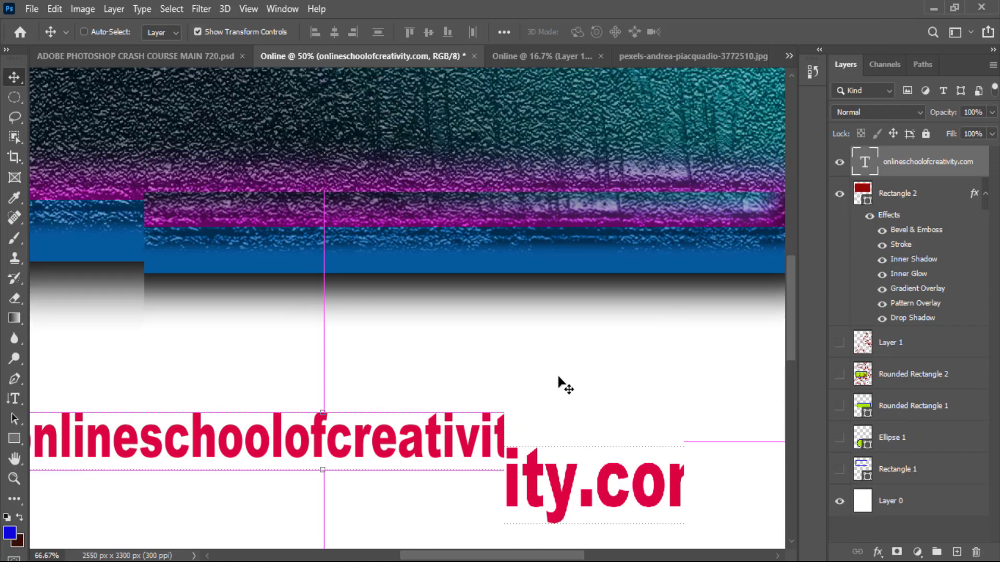
{"action": "key", "text": "ctrl+minus"}
{"action": "key", "text": "ctrl+minus"}
{"action": "key", "text": "ctrl+minus"}
{"action": "key", "text": "ctrl+minus"}
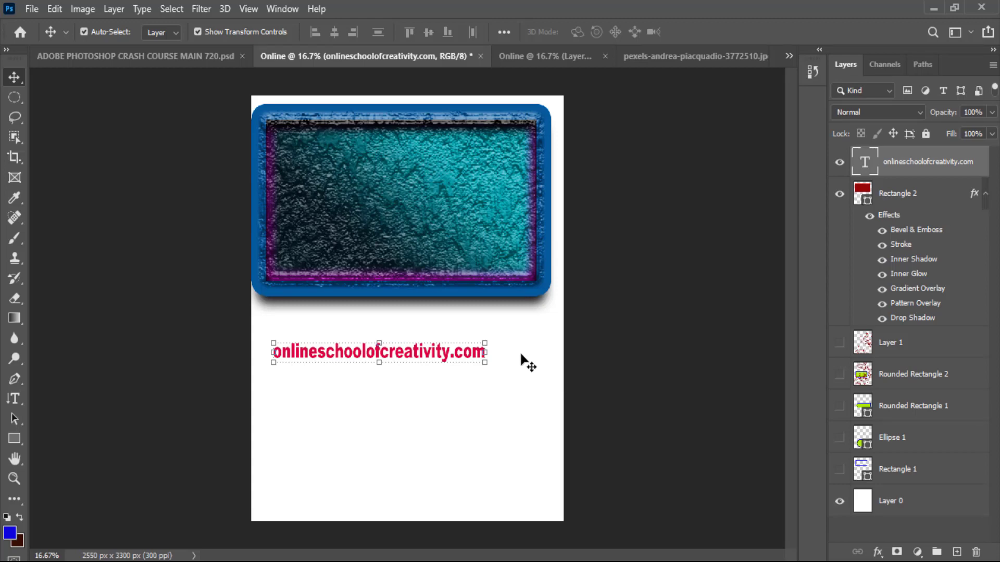
Switch to the portrait photo document and open the Filter Gallery for it.
{"action": "left_click", "coordinate": [148, 54]}
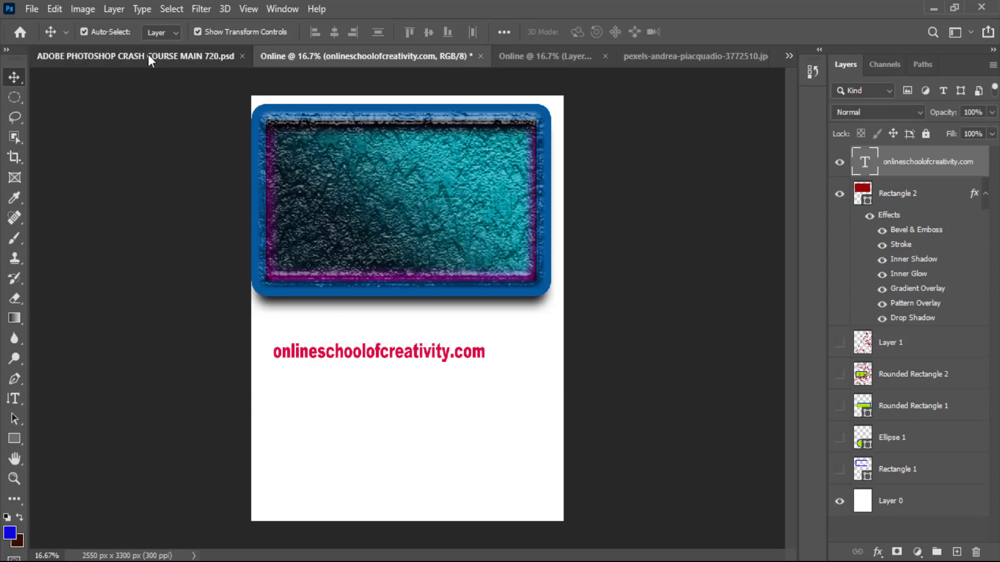
{"action": "left_click", "coordinate": [644, 55]}
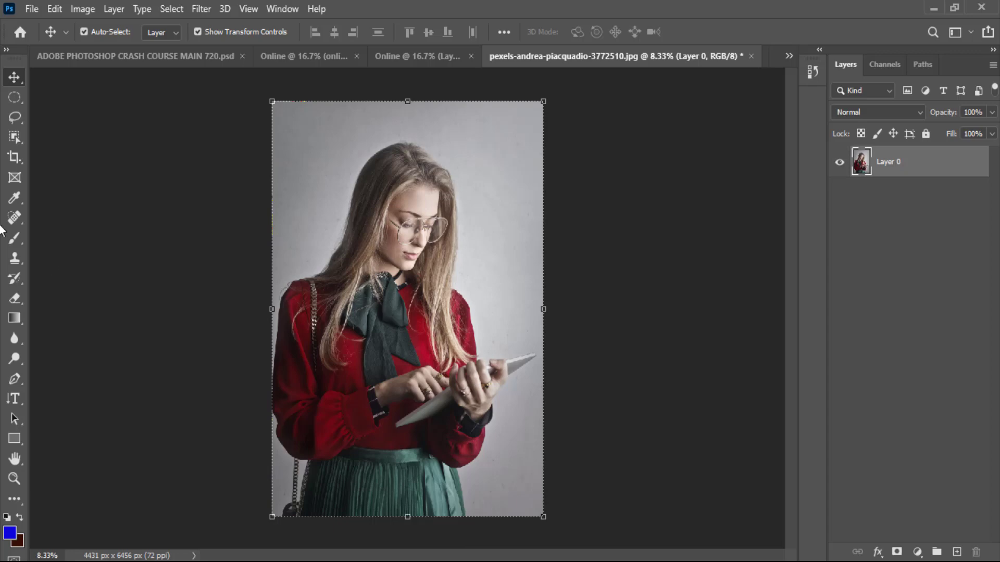
{"action": "left_click", "coordinate": [207, 9]}
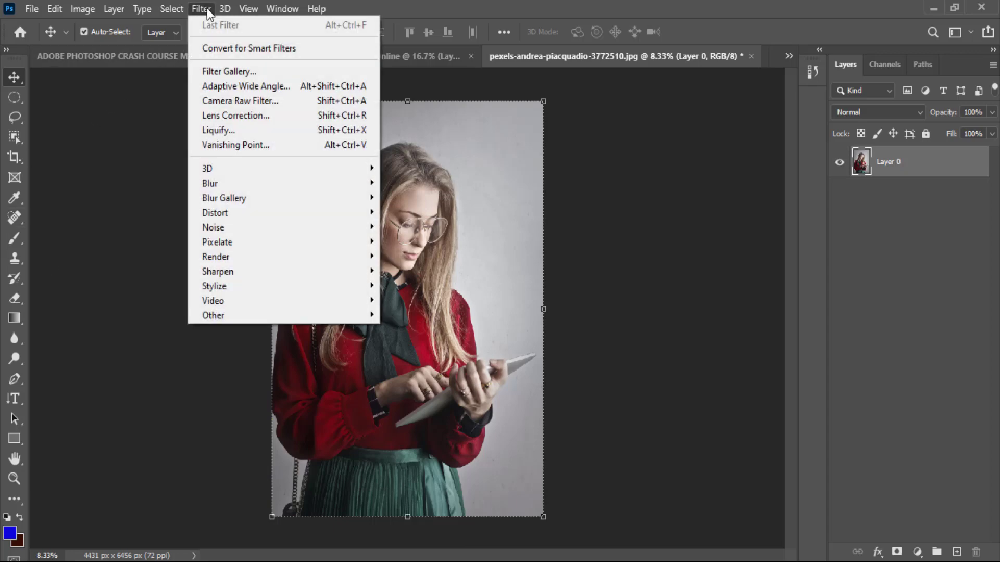
{"action": "left_click", "coordinate": [235, 74]}
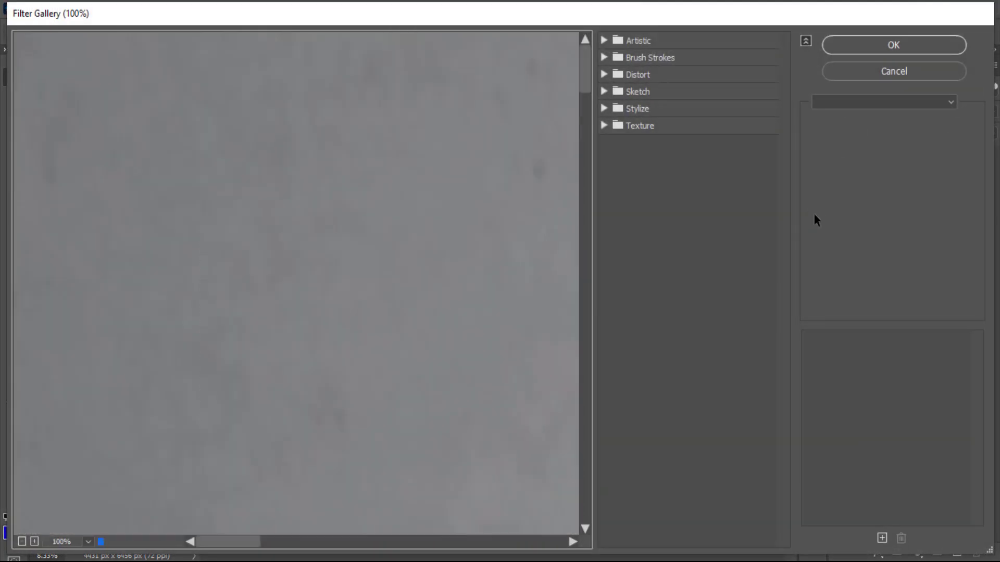
Preview the Artistic filters Colored Pencil and Paint Daubs on the woman's face at 25% zoom.
{"action": "left_click", "coordinate": [88, 542]}
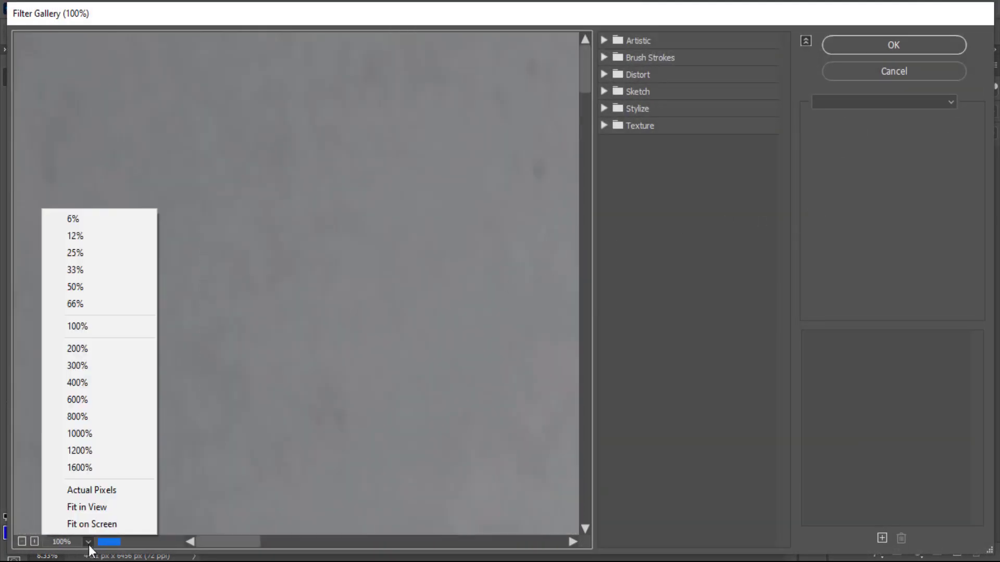
{"action": "left_click", "coordinate": [94, 288]}
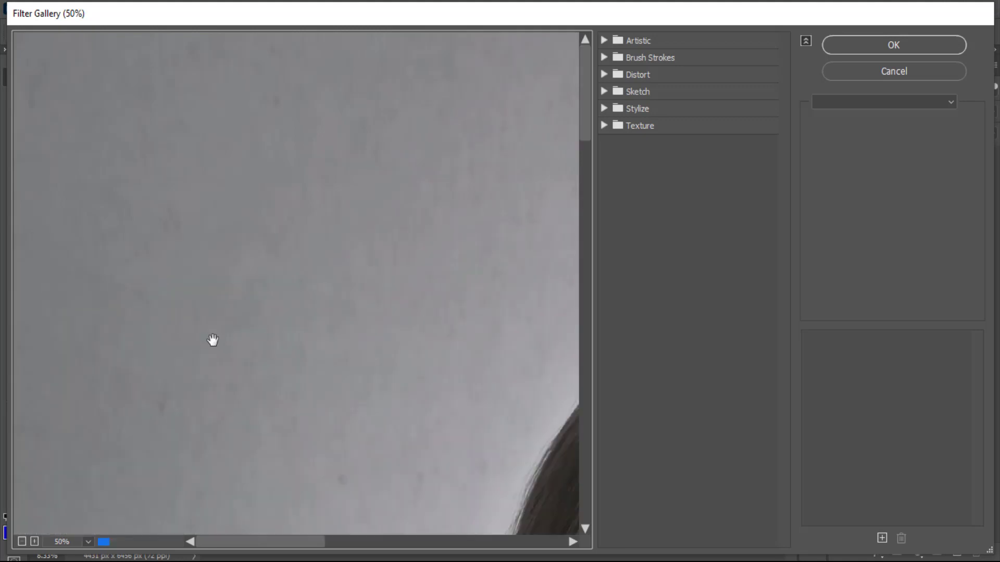
{"action": "left_click", "coordinate": [83, 541]}
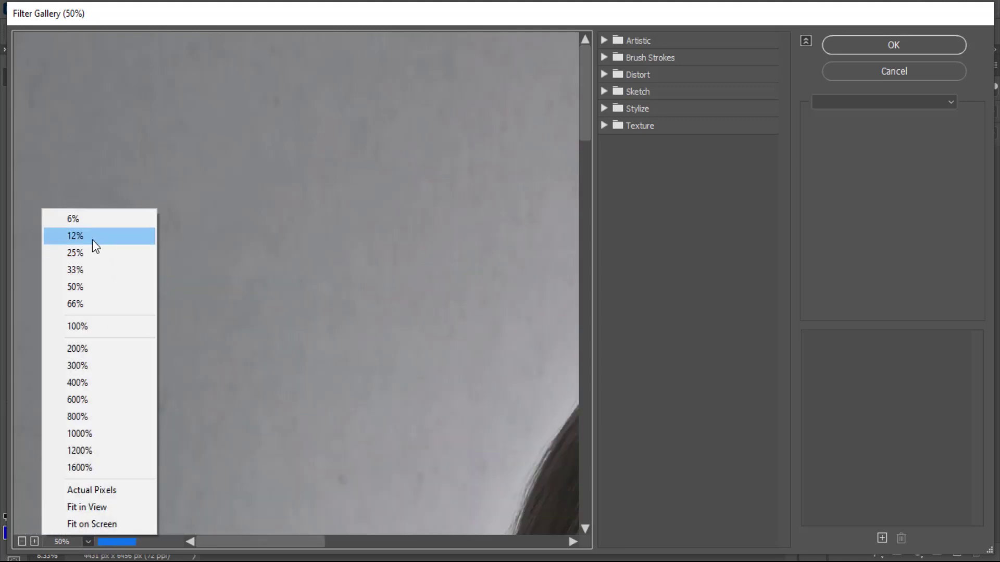
{"action": "left_click", "coordinate": [117, 255]}
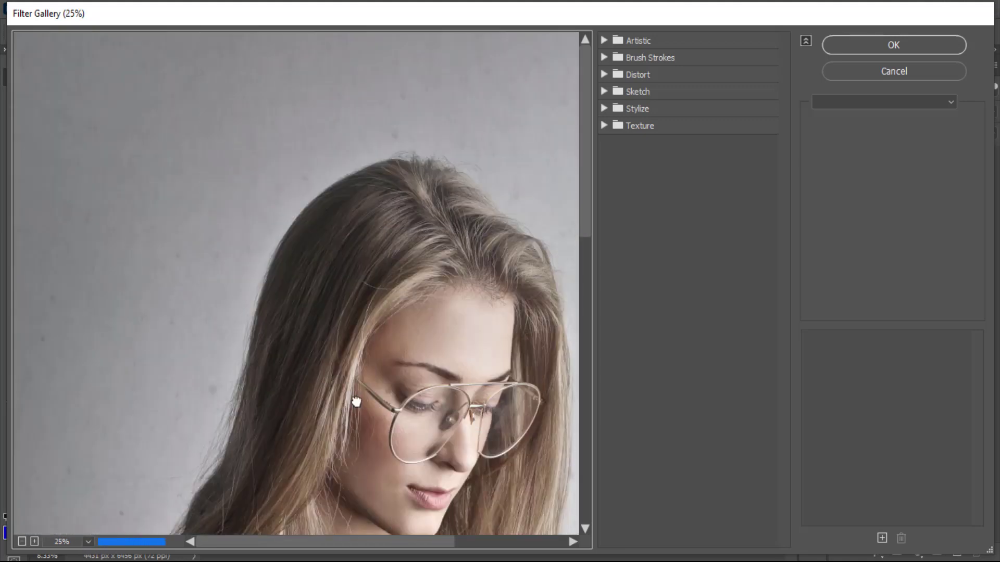
{"action": "left_click_drag", "start_coordinate": [357, 402], "coordinate": [247, 246]}
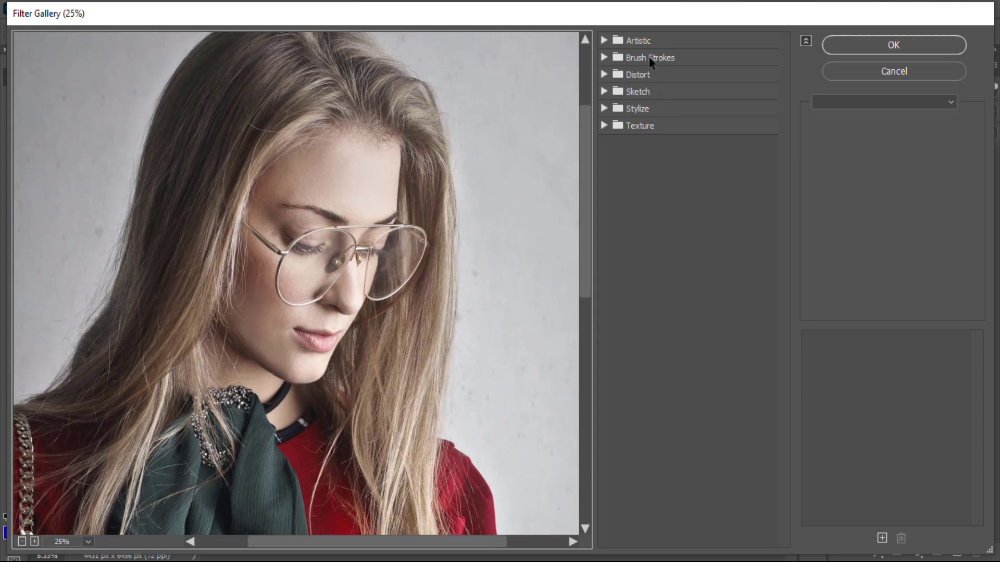
{"action": "left_click", "coordinate": [603, 41]}
{"action": "left_click", "coordinate": [653, 81]}
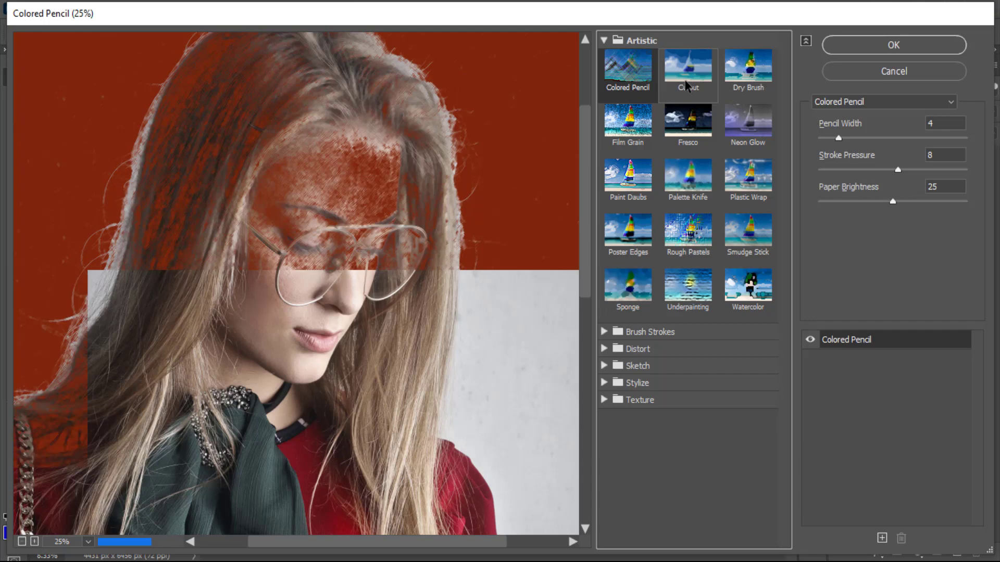
{"action": "left_click", "coordinate": [629, 176]}
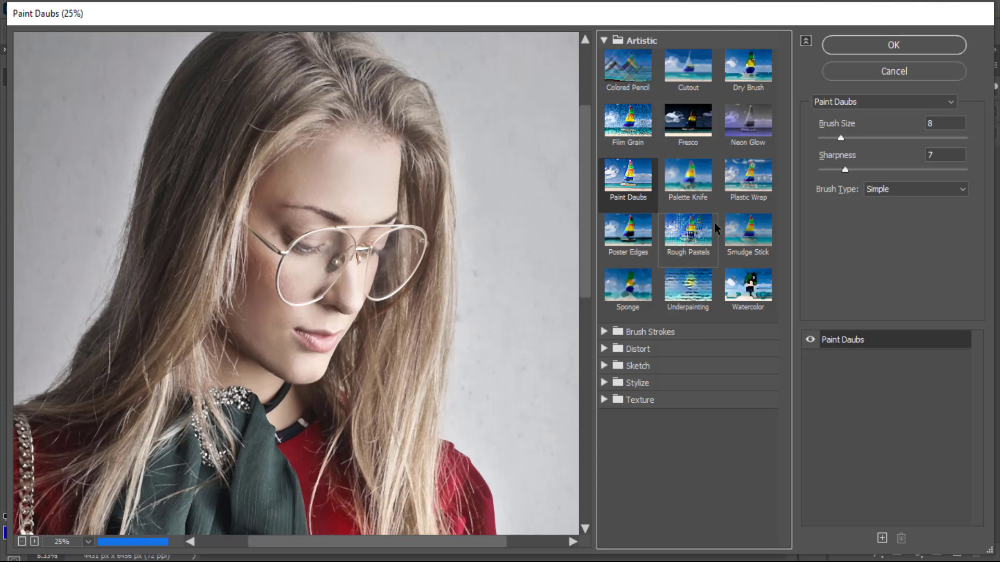
Preview the Accented Edges brush stroke filter on the portrait and leave the Filter Gallery without applying it.
{"action": "left_click", "coordinate": [606, 332]}
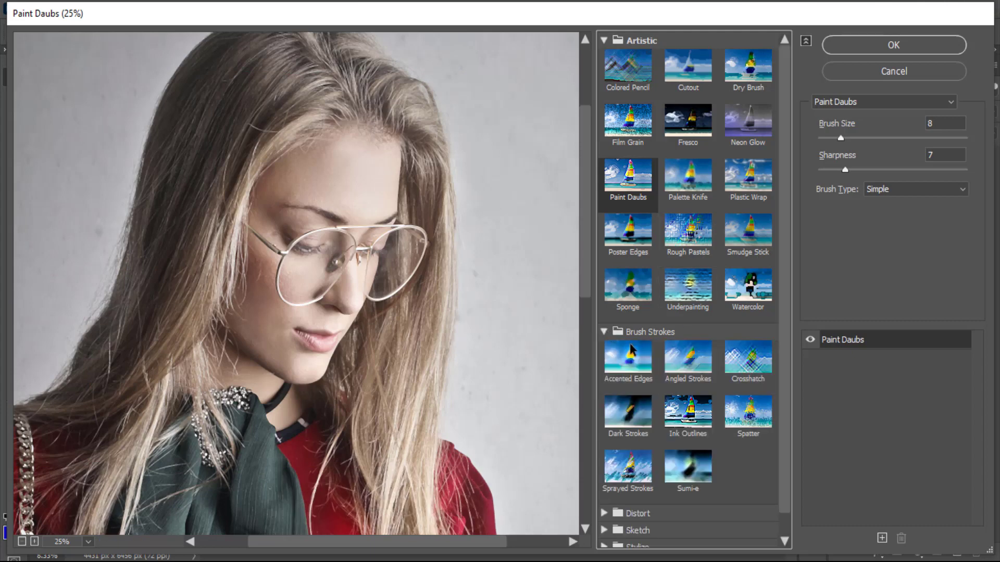
{"action": "left_click", "coordinate": [631, 354]}
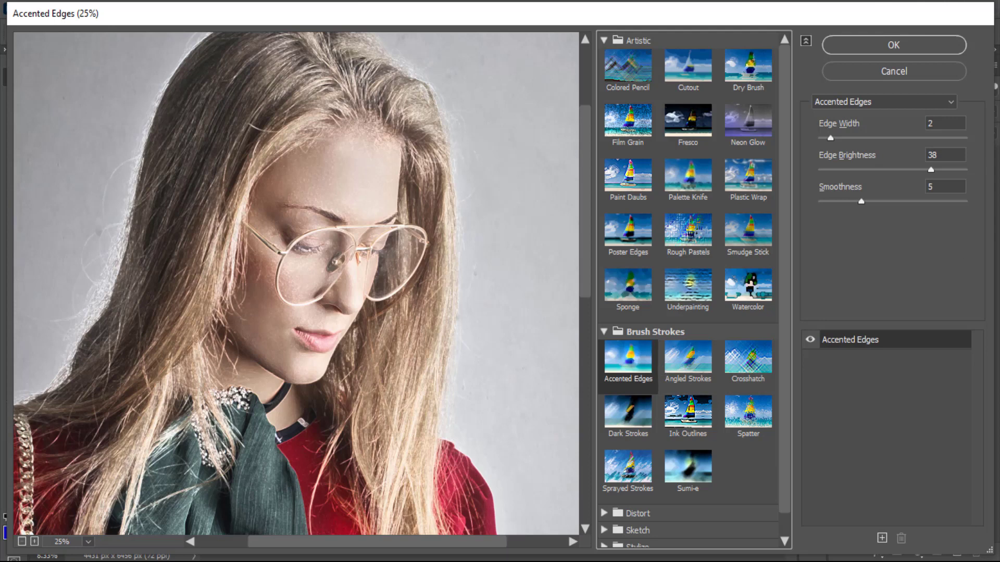
{"action": "left_click", "coordinate": [904, 77]}
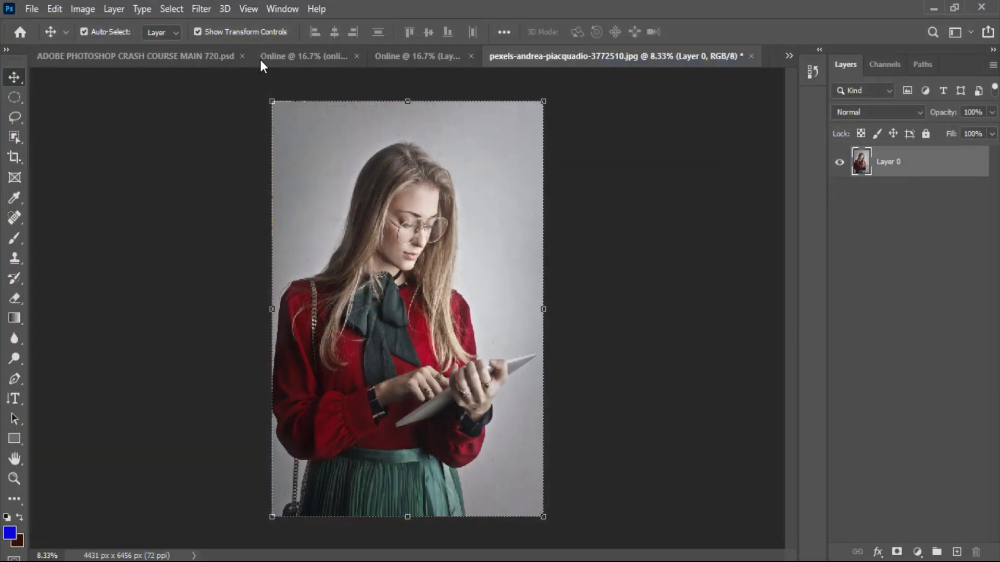
Open the Camera Raw Filter on the portrait and set Temperature to +21 and Tint to +20.
{"action": "left_click", "coordinate": [199, 9]}
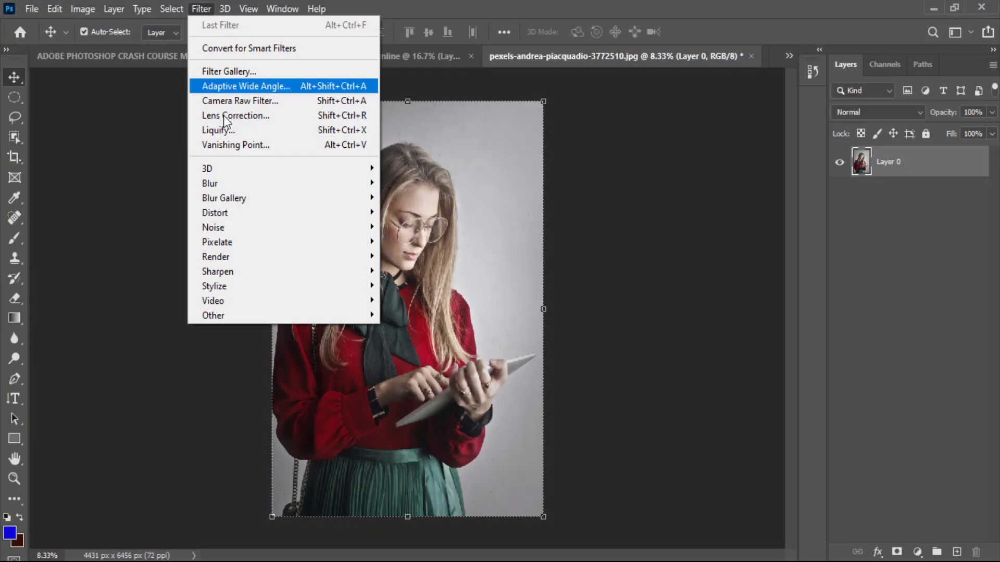
{"action": "left_click", "coordinate": [262, 102]}
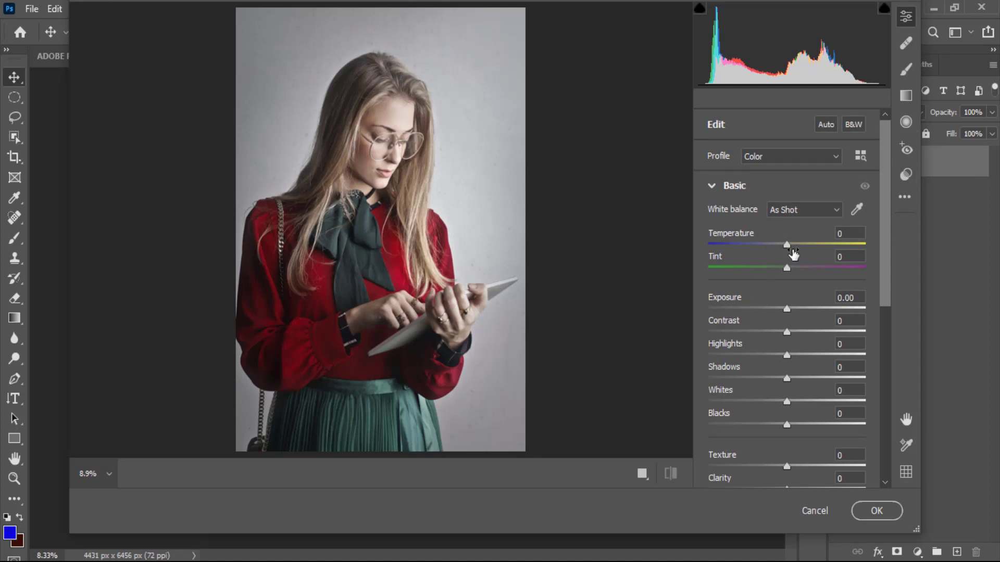
{"action": "mouse_move", "coordinate": [795, 255]}
{"action": "left_mouse_down"}
{"action": "mouse_move", "coordinate": [808, 259]}
{"action": "mouse_move", "coordinate": [804, 247]}
{"action": "left_mouse_up"}
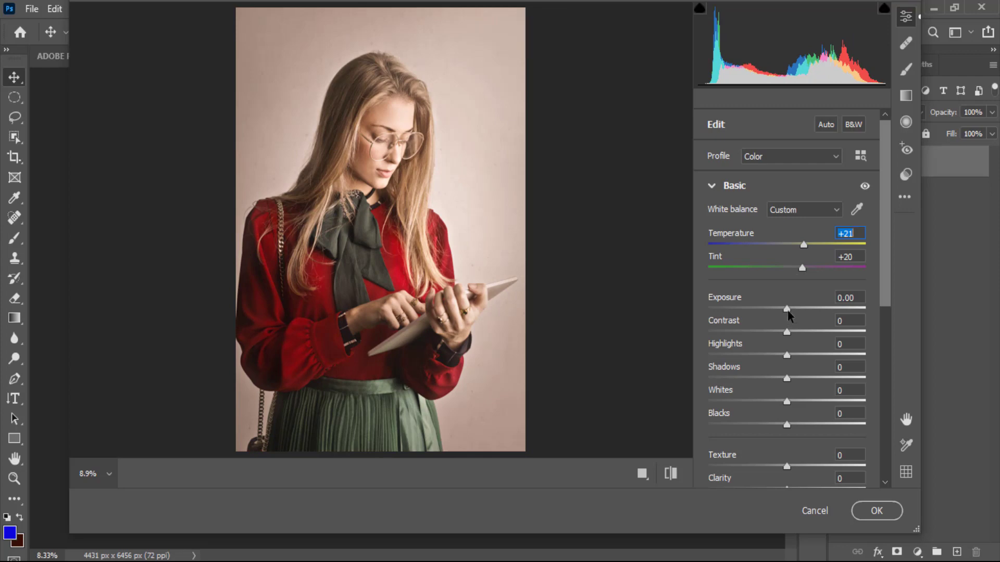
Try Exposure +0.60, Contrast +23, Highlights +14 and Whites -18 on the portrait, and cancel the Camera Raw Filter.
{"action": "left_click_drag", "start_coordinate": [787, 310], "coordinate": [798, 310]}
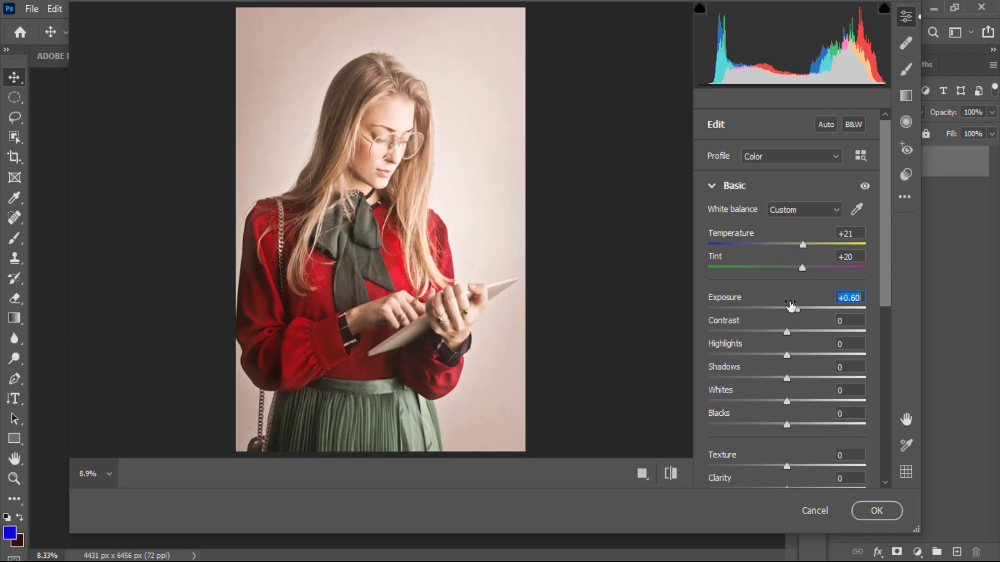
{"action": "left_click_drag", "start_coordinate": [786, 332], "coordinate": [798, 357]}
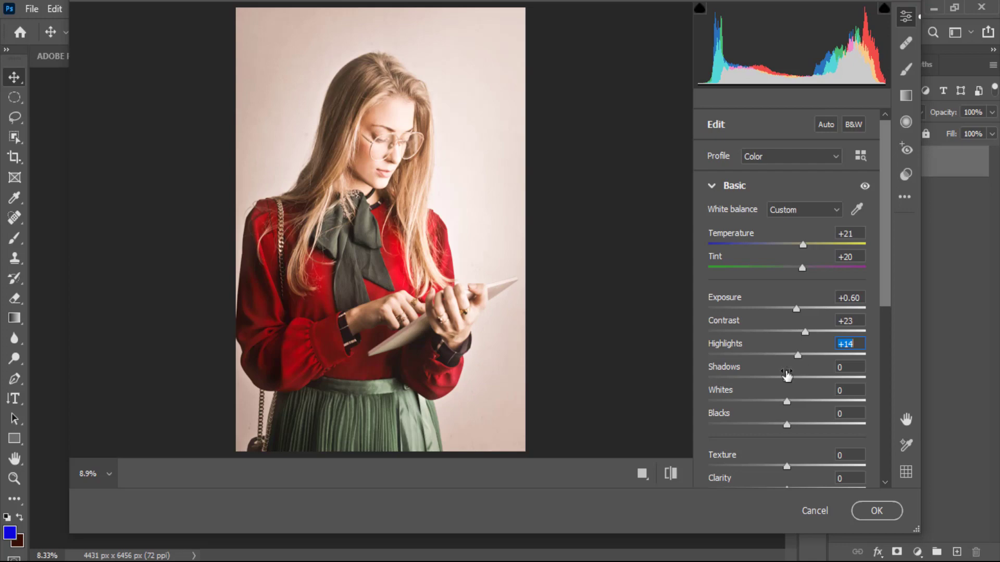
{"action": "left_click_drag", "start_coordinate": [788, 388], "coordinate": [779, 388]}
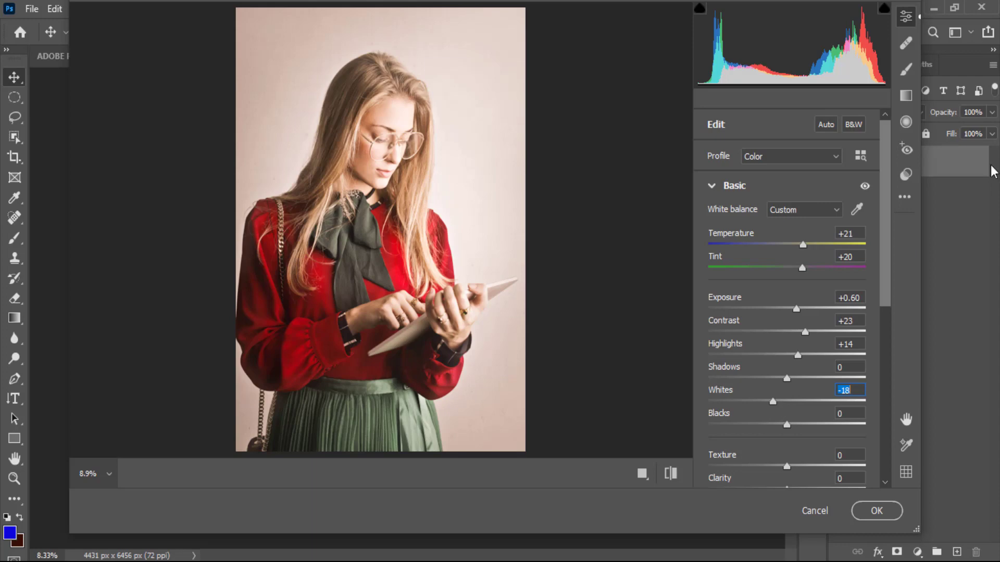
{"action": "left_click", "coordinate": [814, 510]}
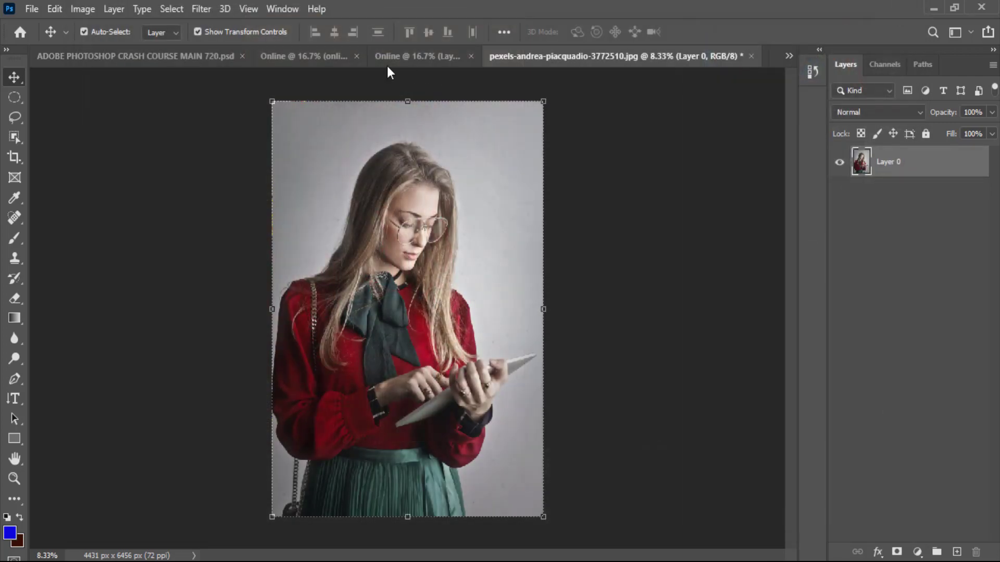
Apply a Gaussian Blur with a radius of 4.9 pixels to the portrait on Layer 0.
{"action": "left_click", "coordinate": [208, 10]}
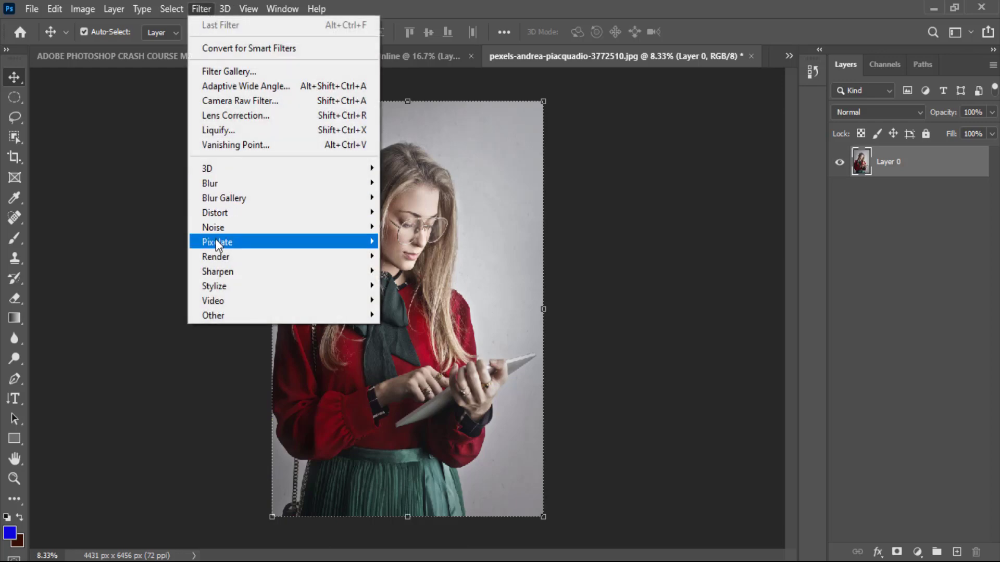
{"action": "mouse_move", "coordinate": [239, 228]}
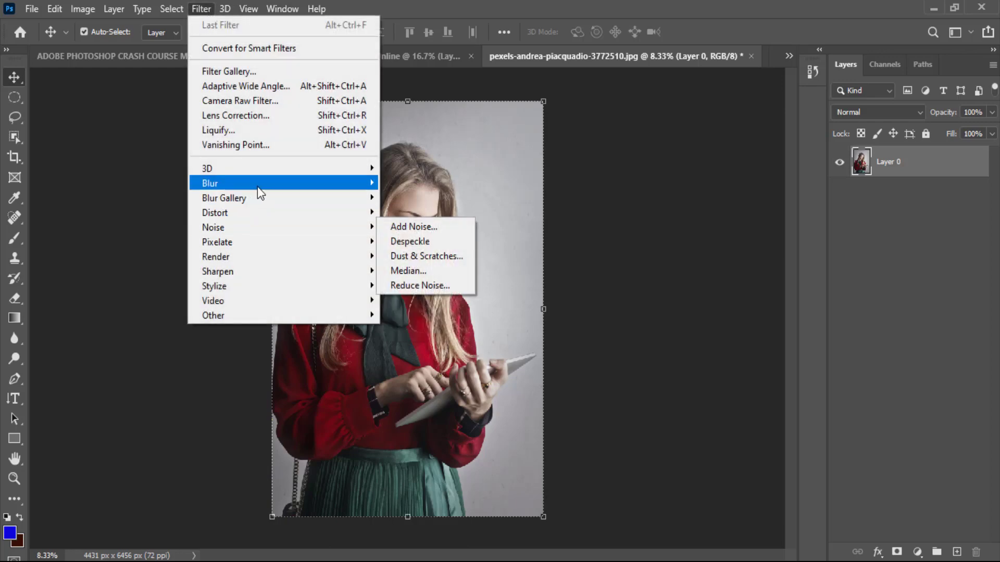
{"action": "mouse_move", "coordinate": [335, 191]}
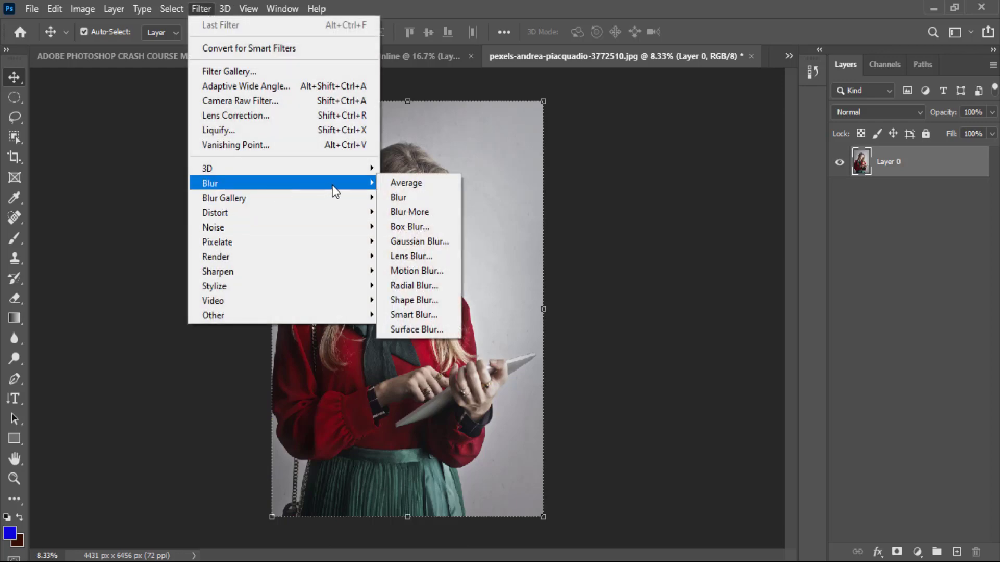
{"action": "left_click", "coordinate": [425, 238]}
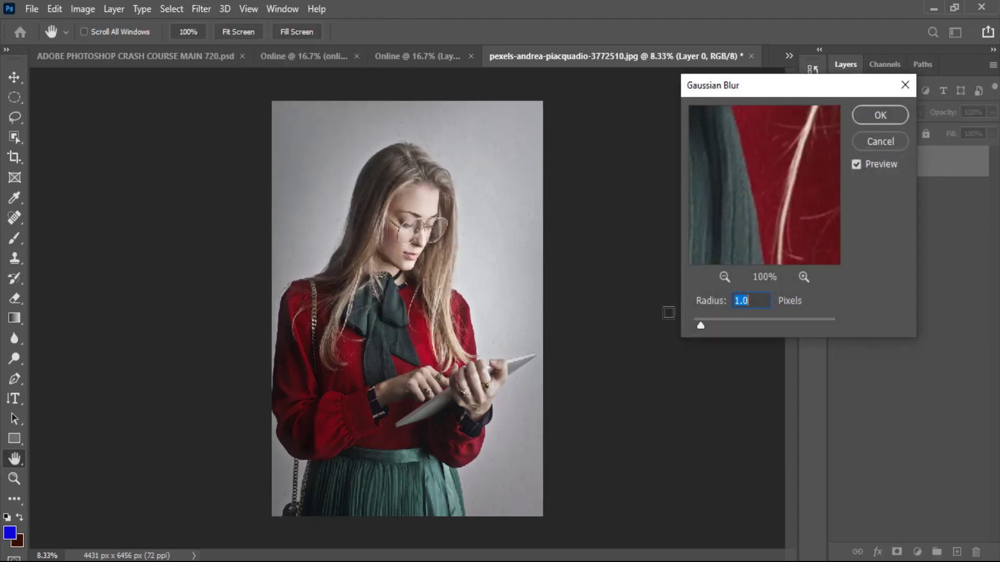
{"action": "left_click_drag", "start_coordinate": [701, 330], "coordinate": [733, 329]}
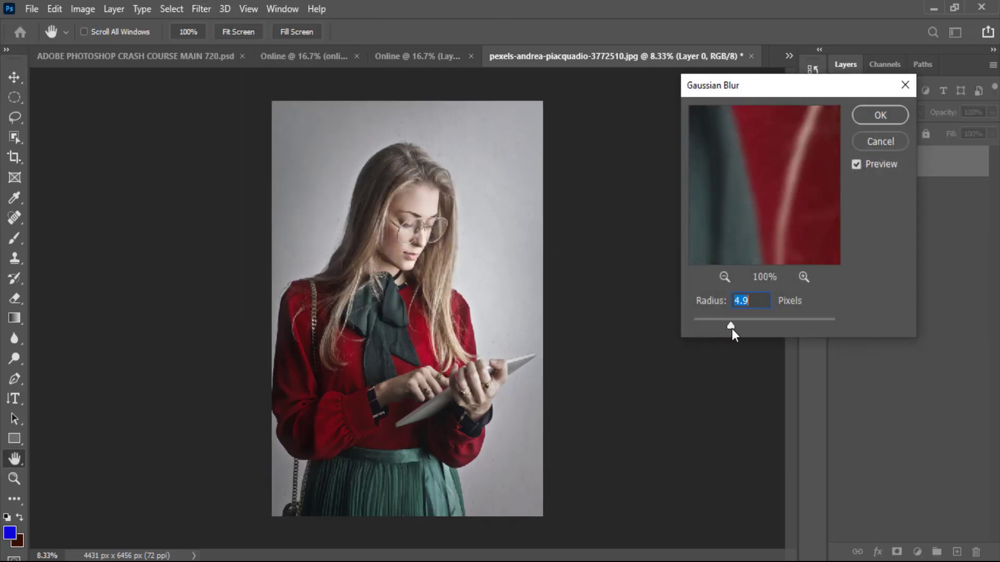
{"action": "left_click", "coordinate": [891, 116]}
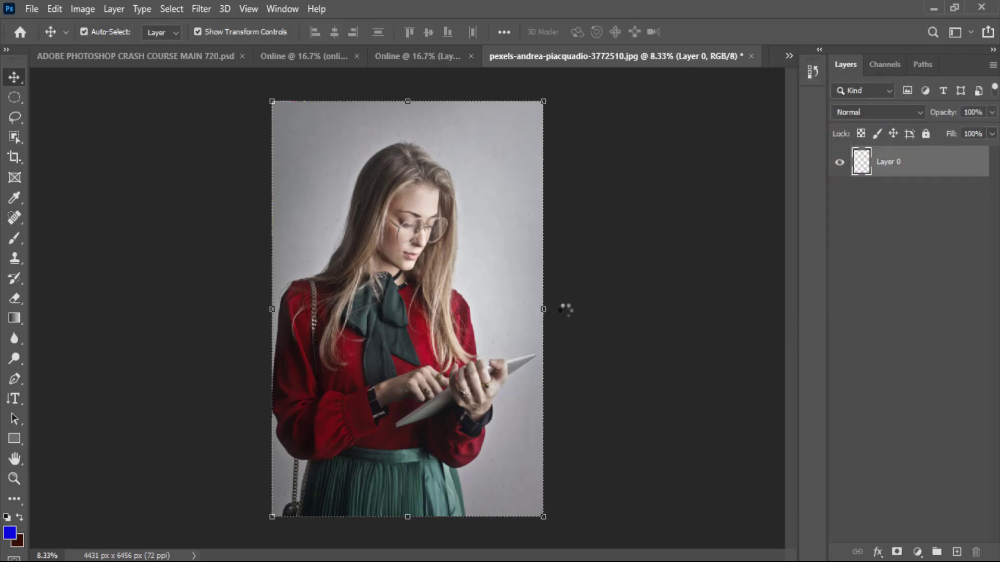
Try a Gaussian Blur with a radius of 49.8 pixels while viewing the woman's face at 25% zoom, and cancel it.
{"action": "key", "text": "ctrl+plus"}
{"action": "key", "text": "ctrl+plus"}
{"action": "key", "text": "ctrl+plus"}
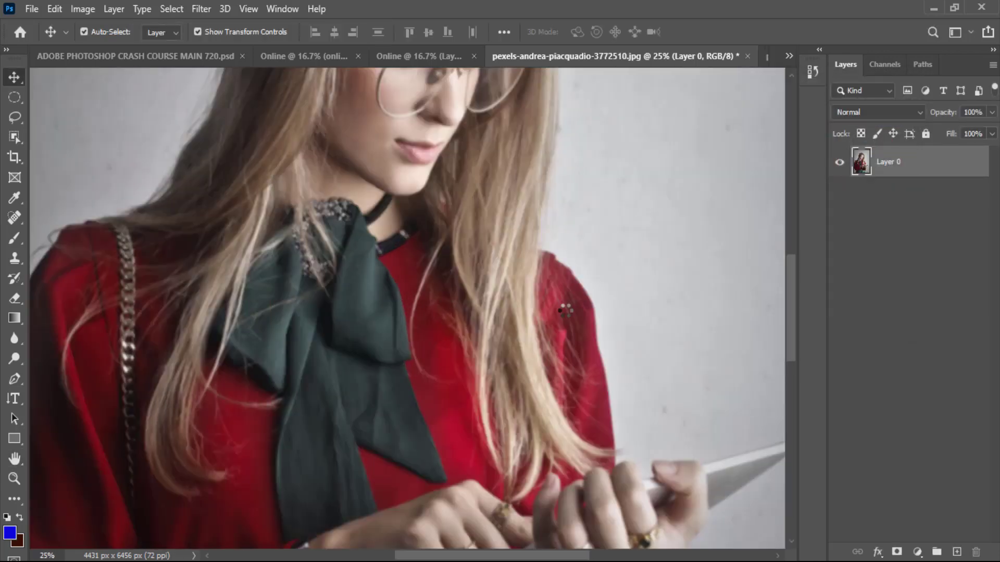
{"action": "scroll", "coordinate": [567, 316], "scroll_direction": "up", "scroll_amount": 4}
{"action": "scroll", "coordinate": [567, 318], "scroll_direction": "up", "scroll_amount": 6}
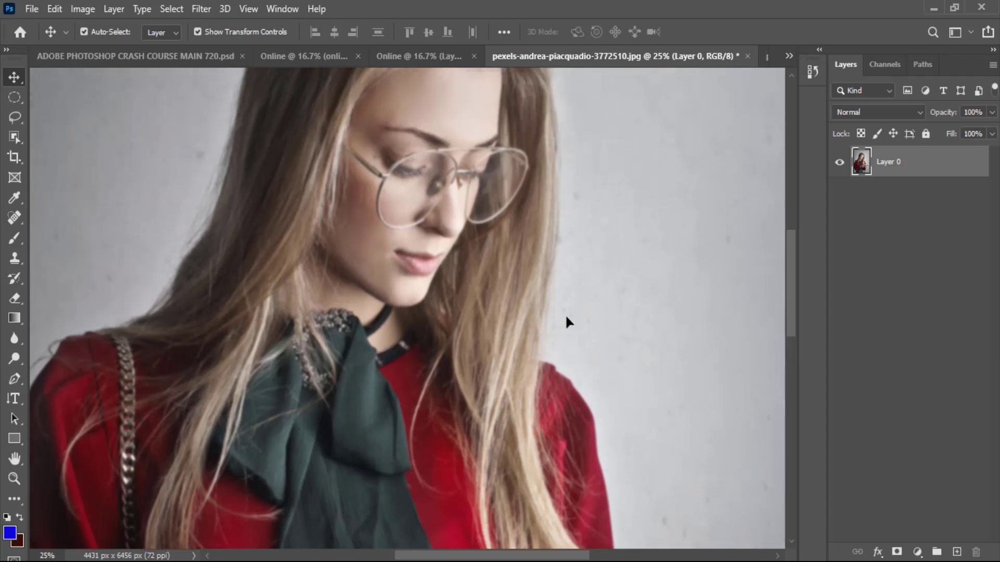
{"action": "scroll", "coordinate": [621, 287], "scroll_direction": "up", "scroll_amount": 2}
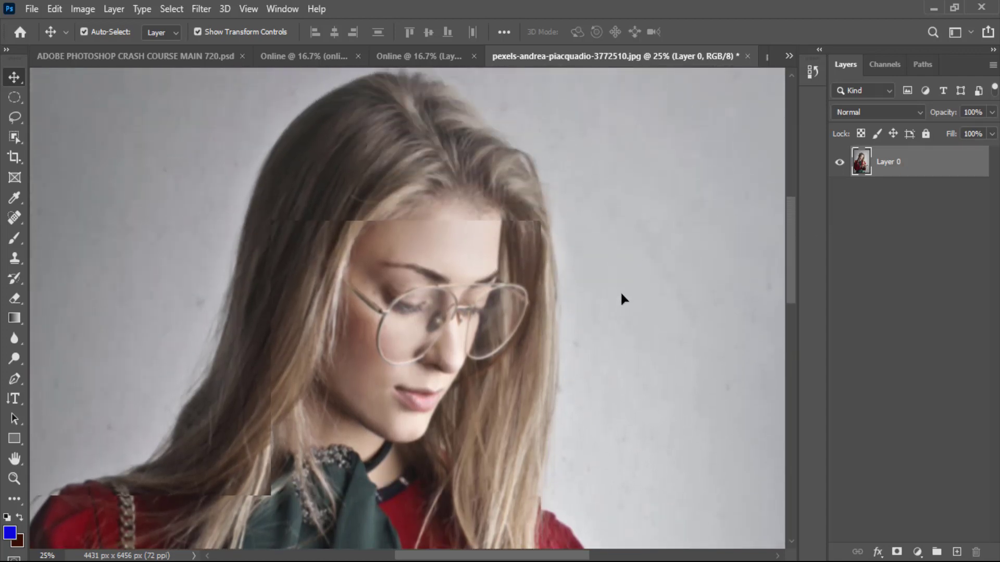
{"action": "left_click", "coordinate": [201, 10]}
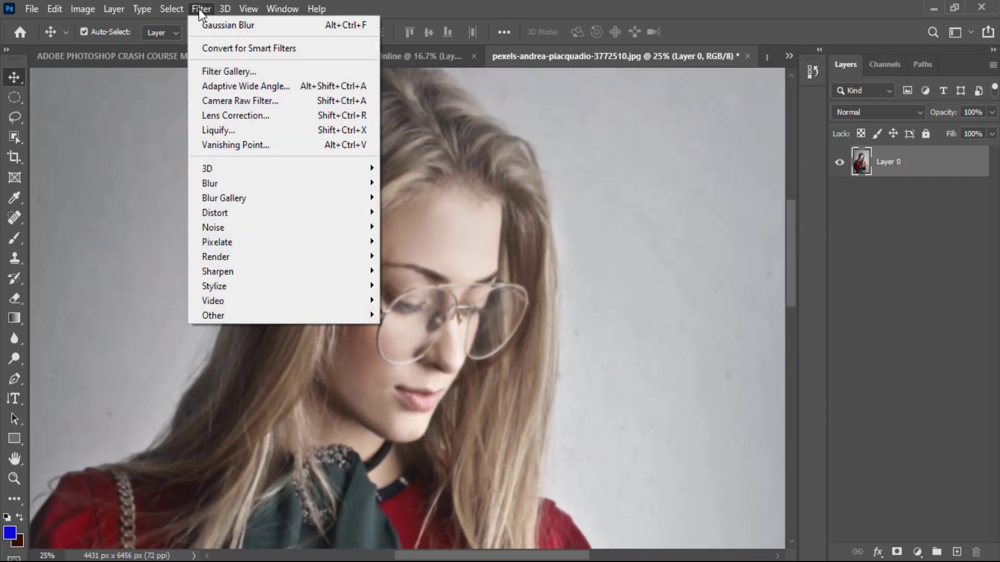
{"action": "mouse_move", "coordinate": [313, 251]}
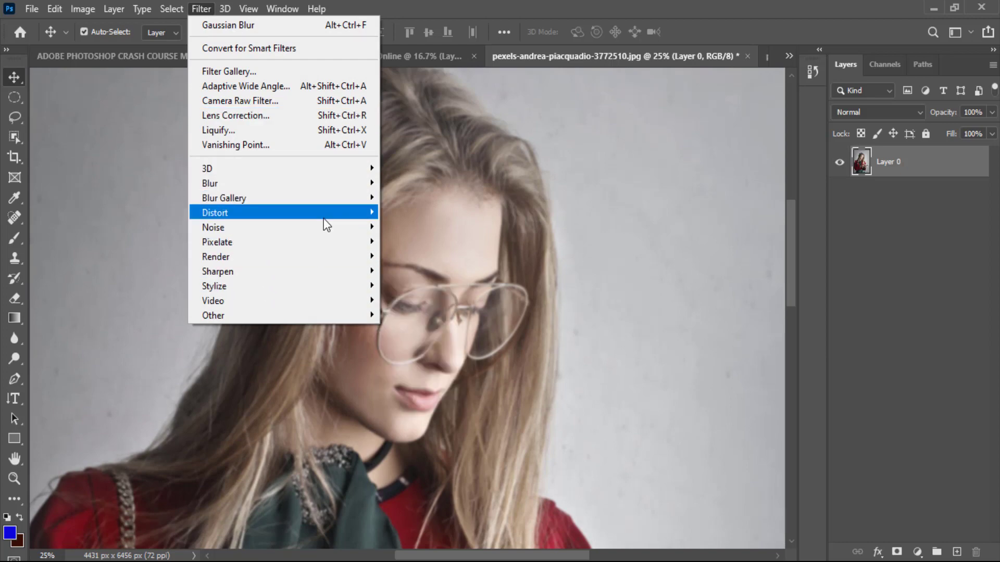
{"action": "mouse_move", "coordinate": [371, 193]}
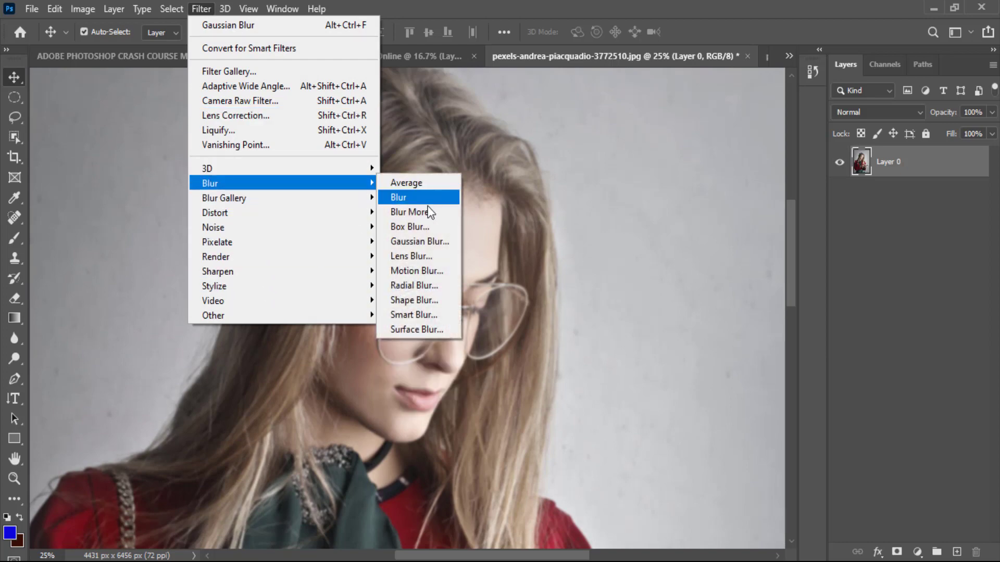
{"action": "left_click", "coordinate": [421, 240]}
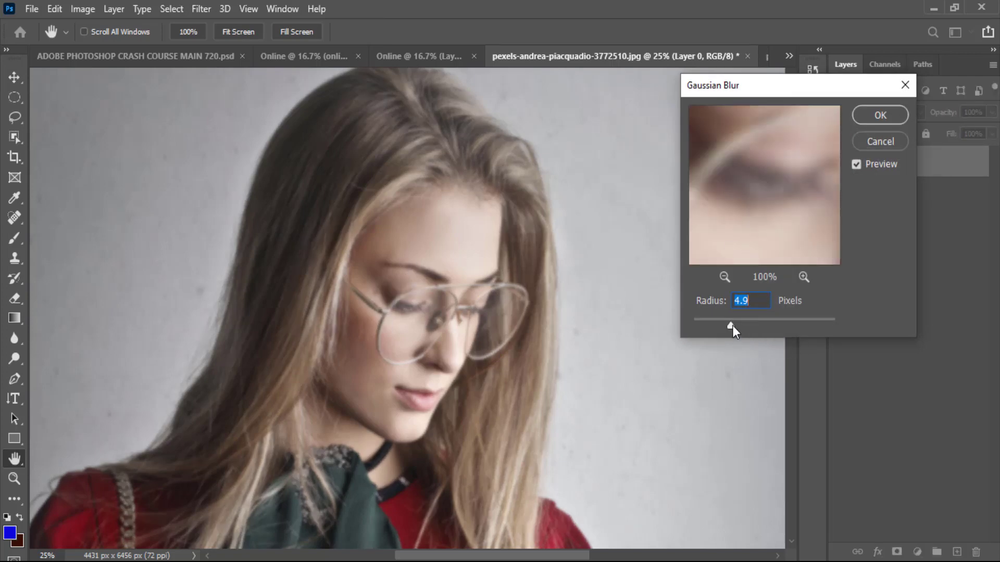
{"action": "left_click_drag", "start_coordinate": [730, 326], "coordinate": [773, 320]}
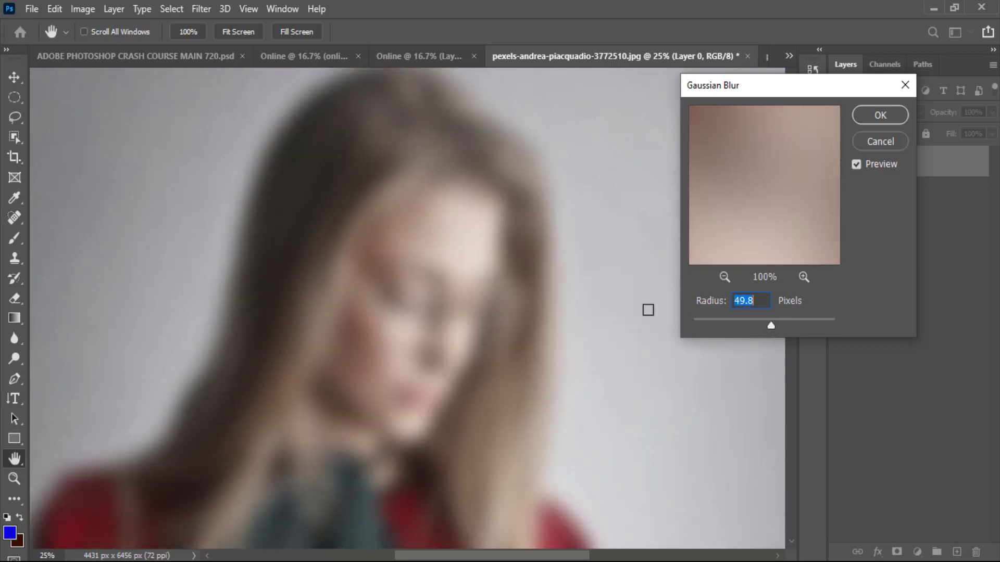
{"action": "left_click", "coordinate": [874, 142]}
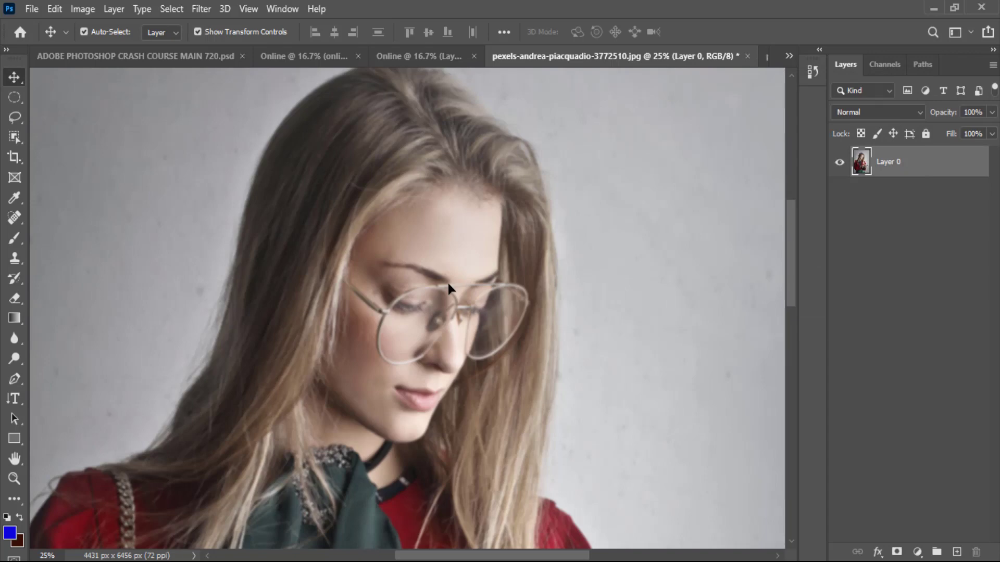
Switch to the onlineschoolofcreativity.com document and open the photo numbered 3781550 from the images folder.
{"action": "left_click_drag", "start_coordinate": [448, 285], "coordinate": [342, 57]}
{"action": "left_click", "coordinate": [339, 57]}
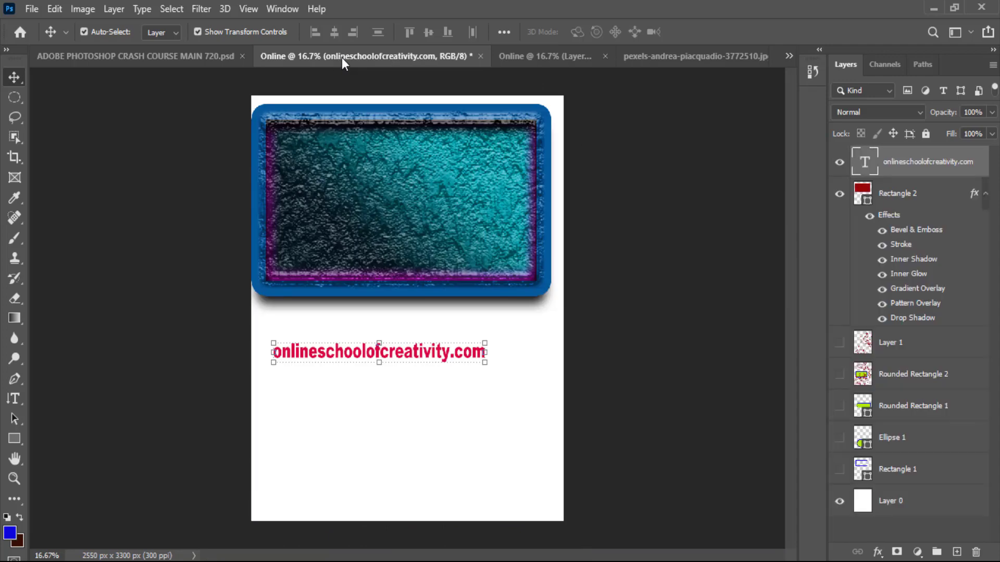
{"action": "left_click", "coordinate": [32, 9]}
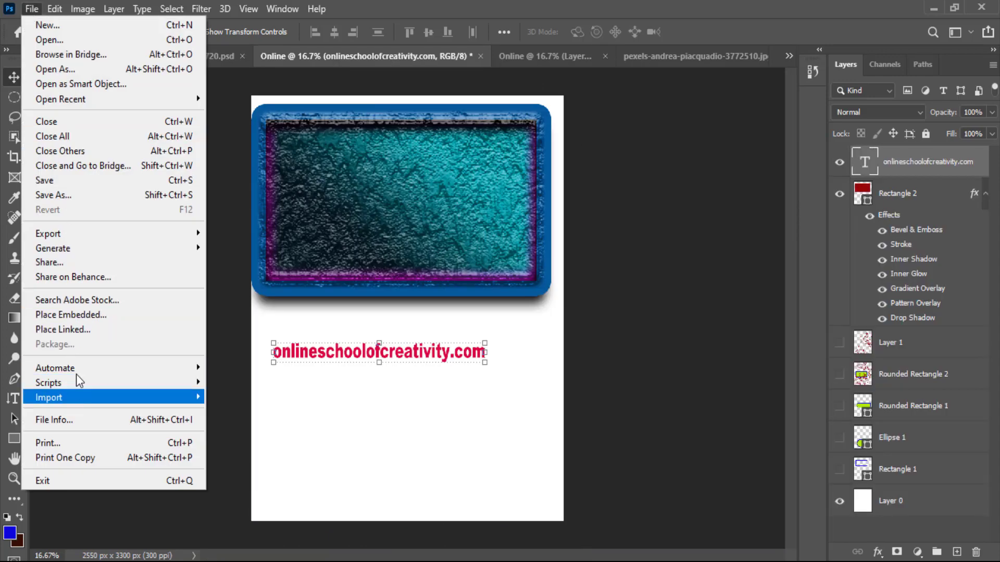
{"action": "left_click", "coordinate": [48, 39]}
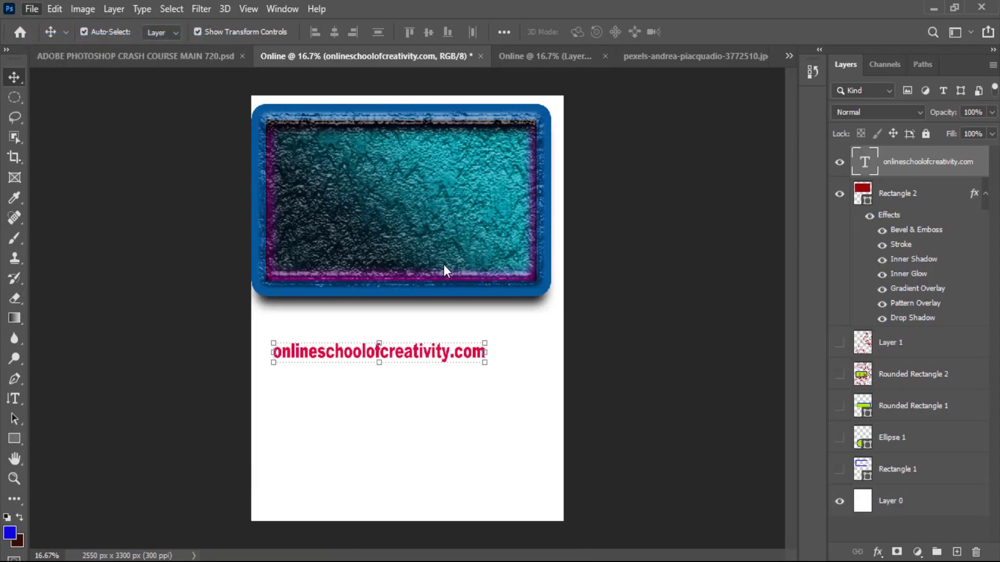
{"action": "scroll", "coordinate": [339, 276], "scroll_direction": "down", "scroll_amount": 2}
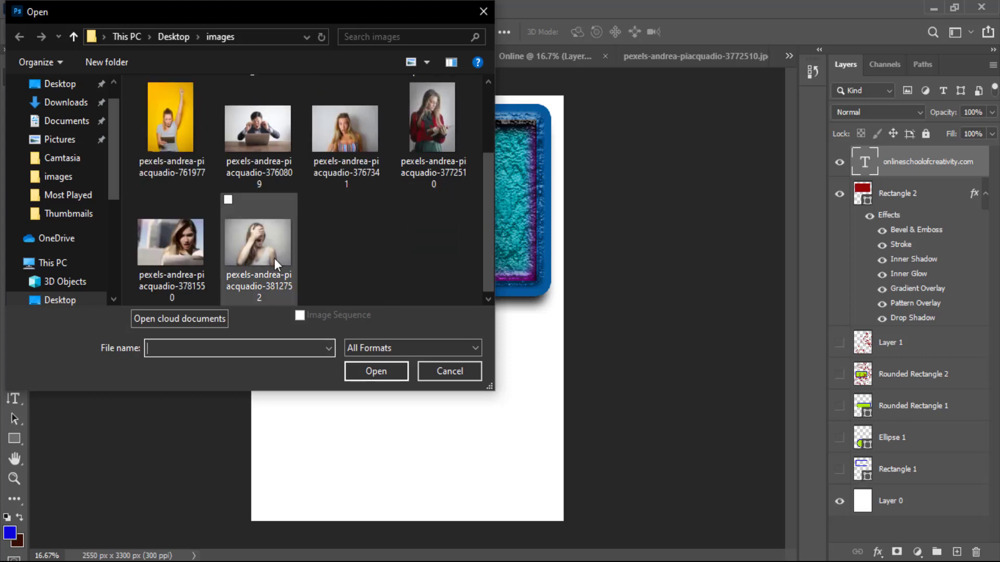
{"action": "double_click", "coordinate": [180, 245]}
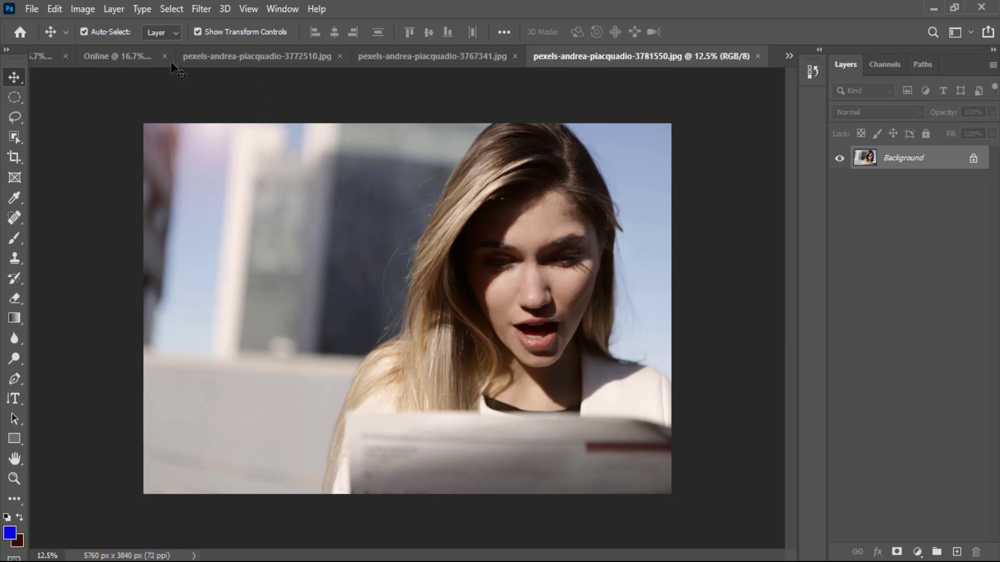
{"action": "left_click", "coordinate": [121, 54]}
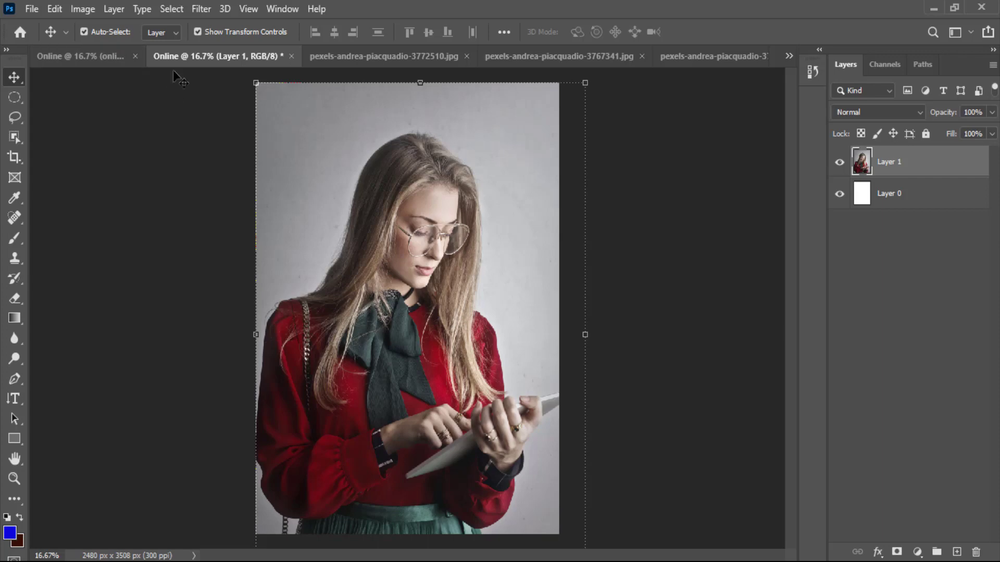
{"action": "left_click", "coordinate": [201, 9]}
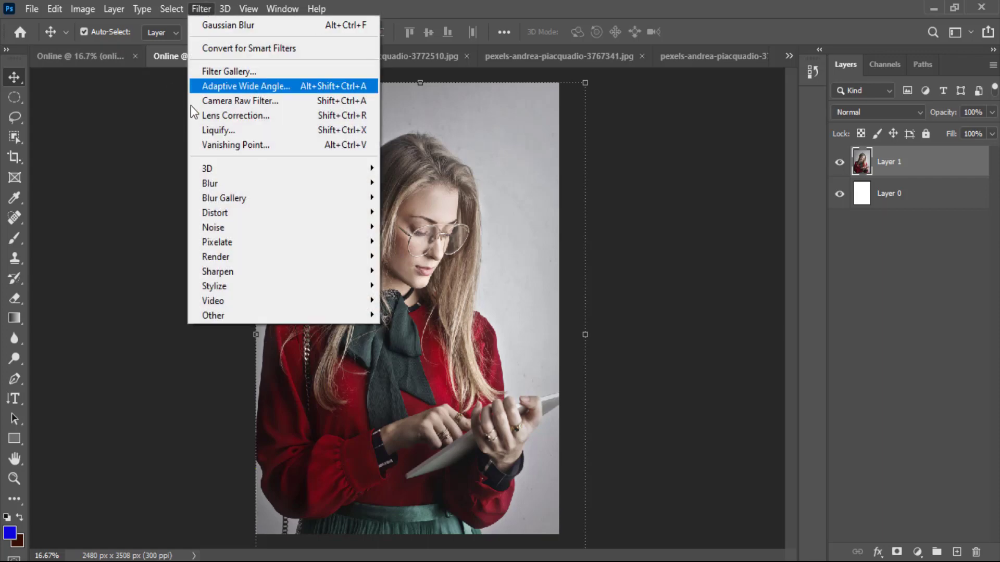
{"action": "mouse_move", "coordinate": [197, 170]}
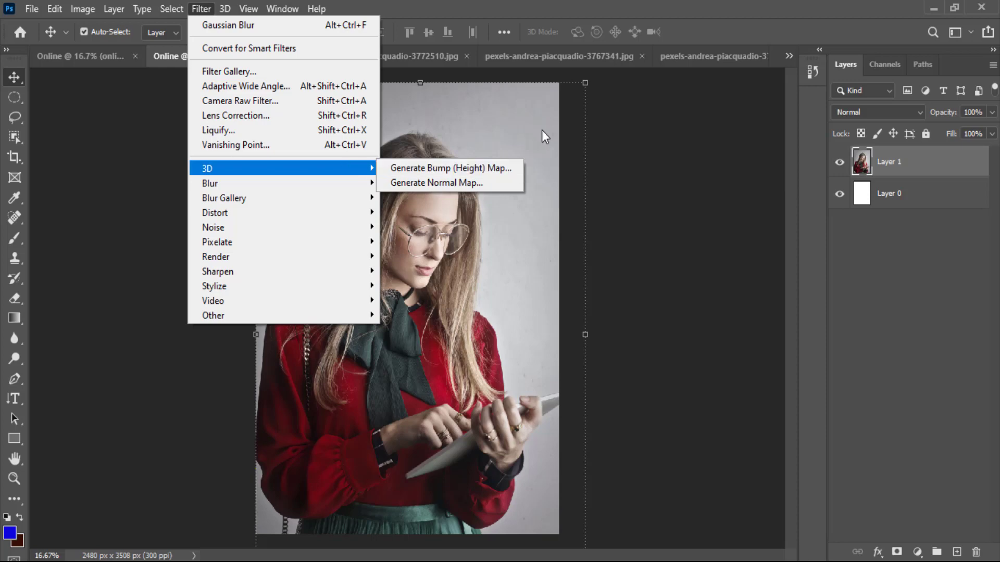
{"action": "left_click", "coordinate": [94, 59]}
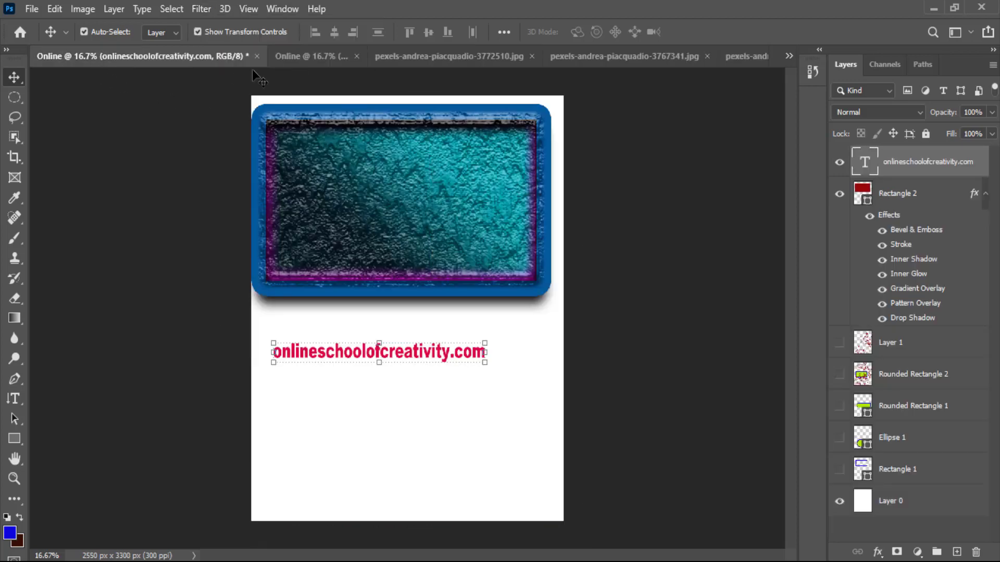
{"action": "left_click", "coordinate": [308, 58]}
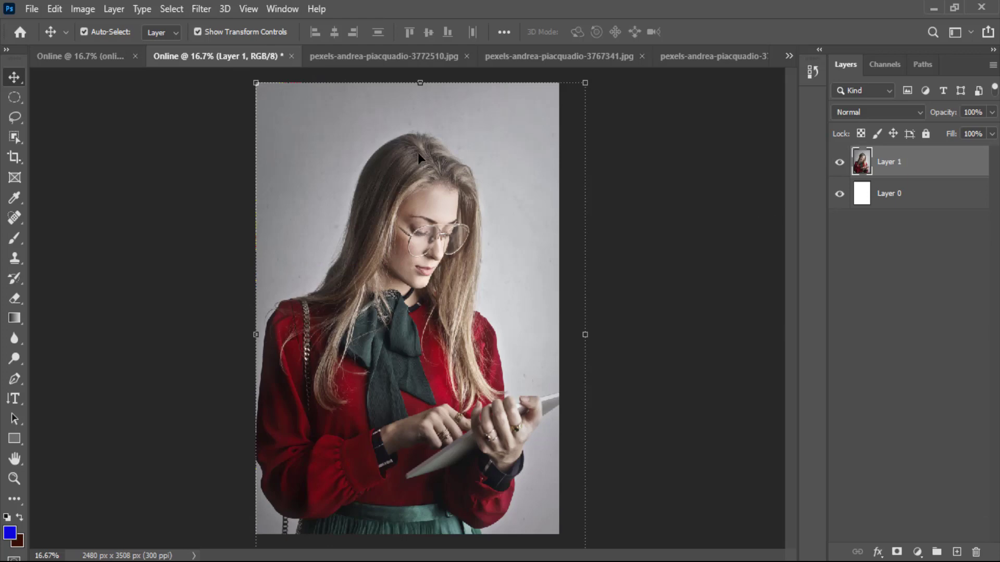
{"action": "left_click", "coordinate": [84, 55]}
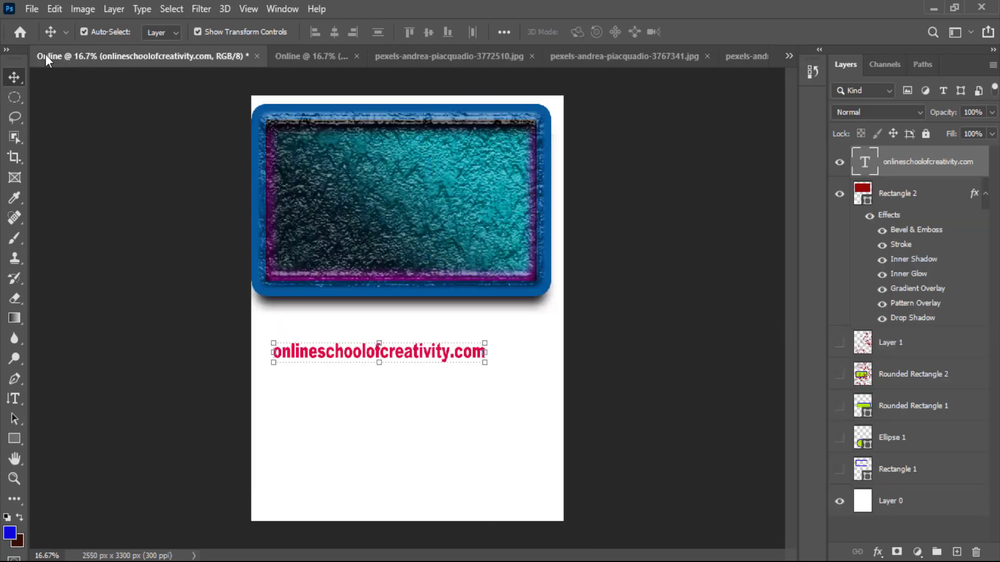
Switch to ADOBE PHOTOSHOP CRASH COURSE MAIN 720.psd, select the layer of the woman in the yellow T-shirt and open its blend mode options.
{"action": "left_click", "coordinate": [789, 57]}
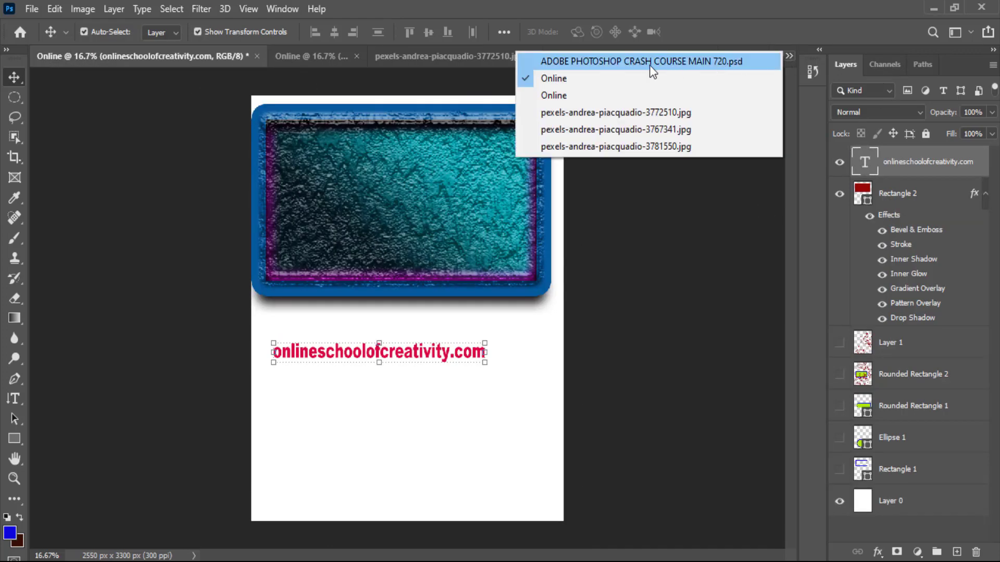
{"action": "left_click", "coordinate": [622, 68]}
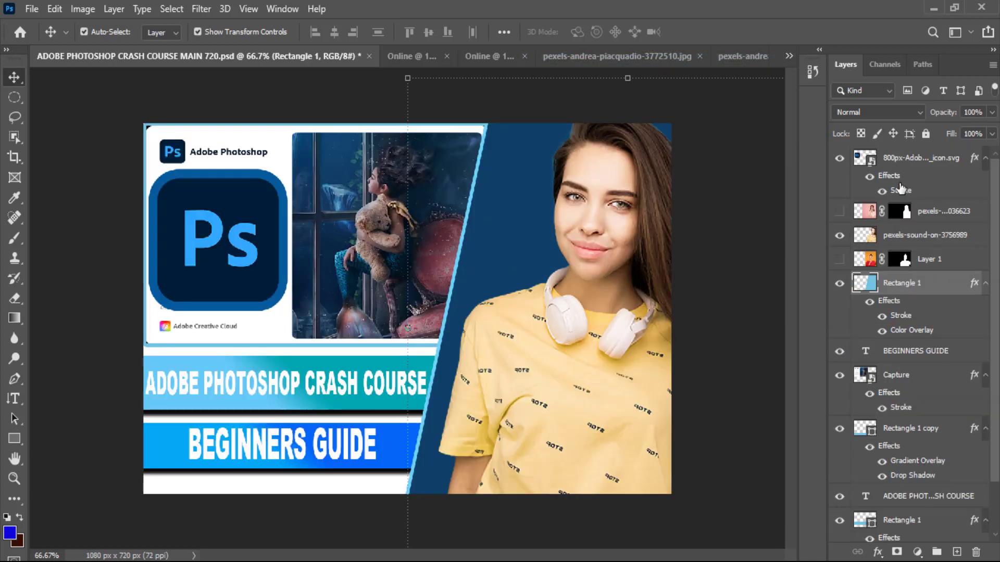
{"action": "left_click", "coordinate": [573, 267]}
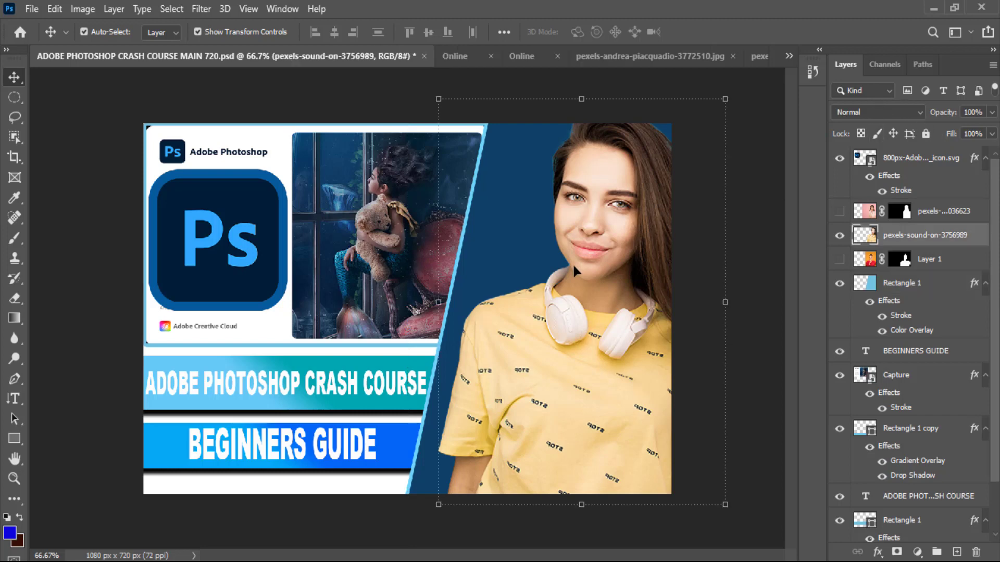
{"action": "left_click", "coordinate": [855, 113]}
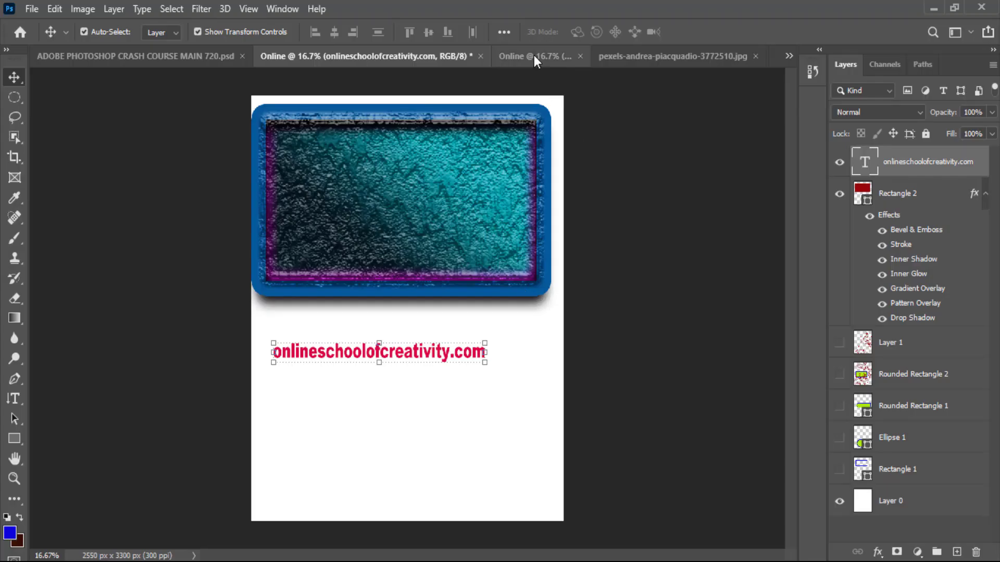
Go to the blurred portrait photo numbered 3772510 and close it without saving the changes.
{"action": "left_click", "coordinate": [533, 55]}
{"action": "left_click_drag", "start_coordinate": [417, 325], "coordinate": [422, 291]}
{"action": "left_click", "coordinate": [604, 55]}
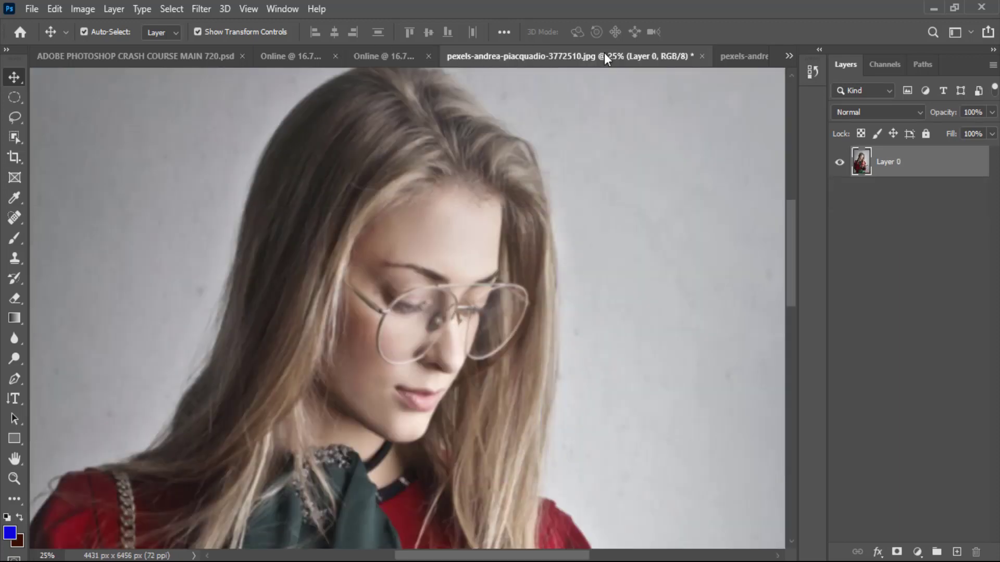
{"action": "left_click", "coordinate": [702, 56]}
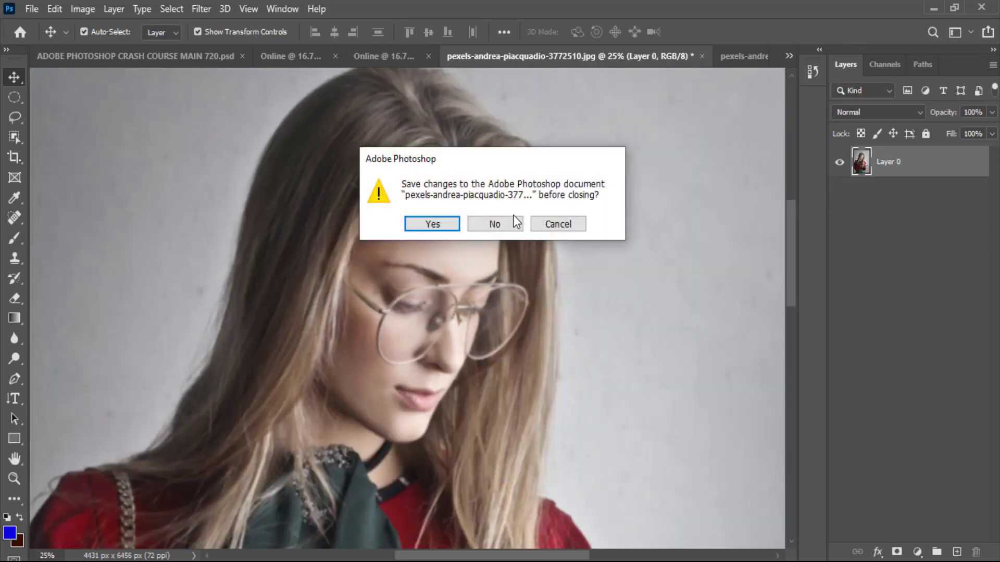
{"action": "key", "text": "n"}
In the photo of the woman in the striped top, frame her with the Object Selection tool in a rectangle about 4542 × 3804 px.
{"action": "left_click", "coordinate": [613, 61]}
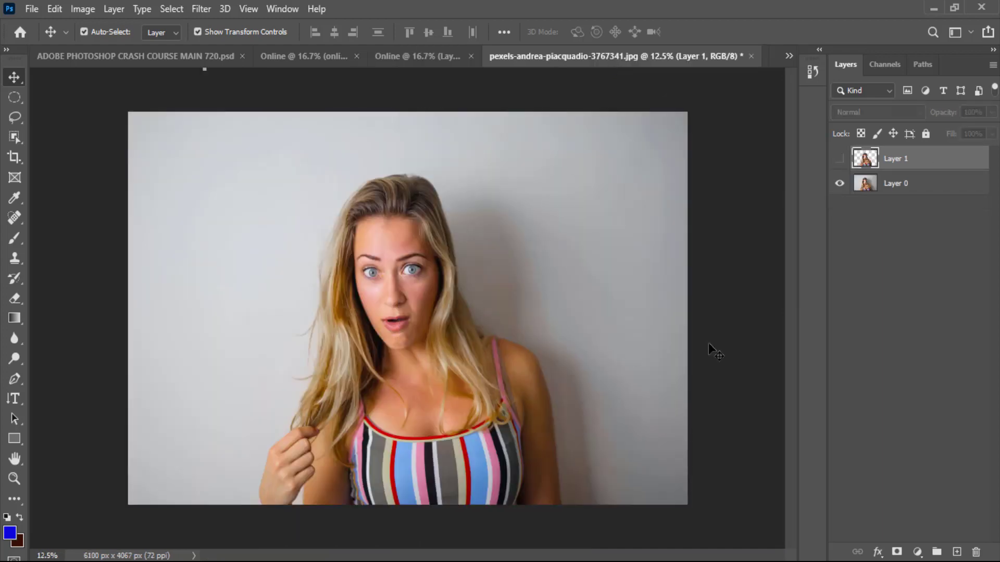
{"action": "left_click", "coordinate": [15, 138]}
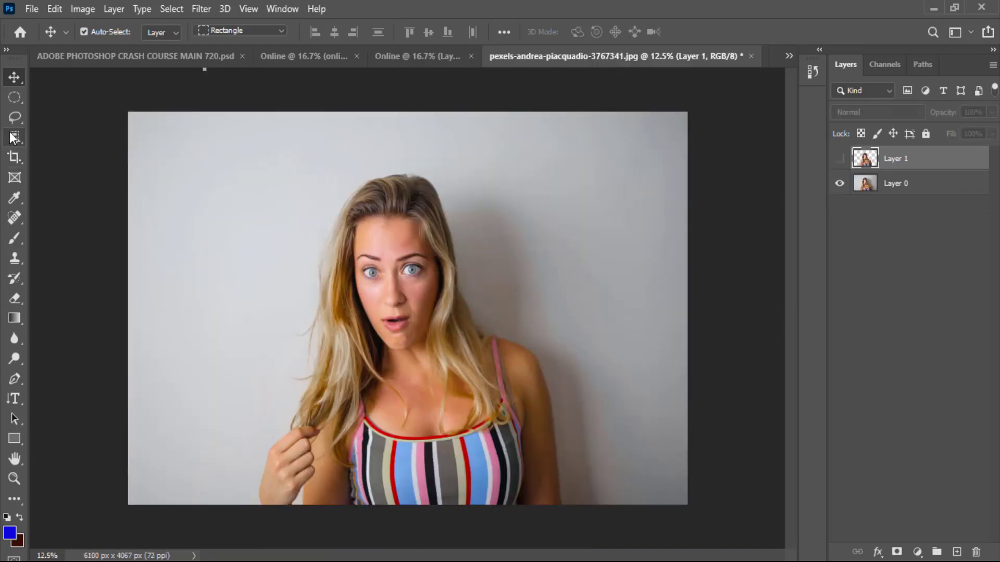
{"action": "left_click", "coordinate": [68, 138]}
{"action": "left_click_drag", "start_coordinate": [203, 144], "coordinate": [613, 505]}
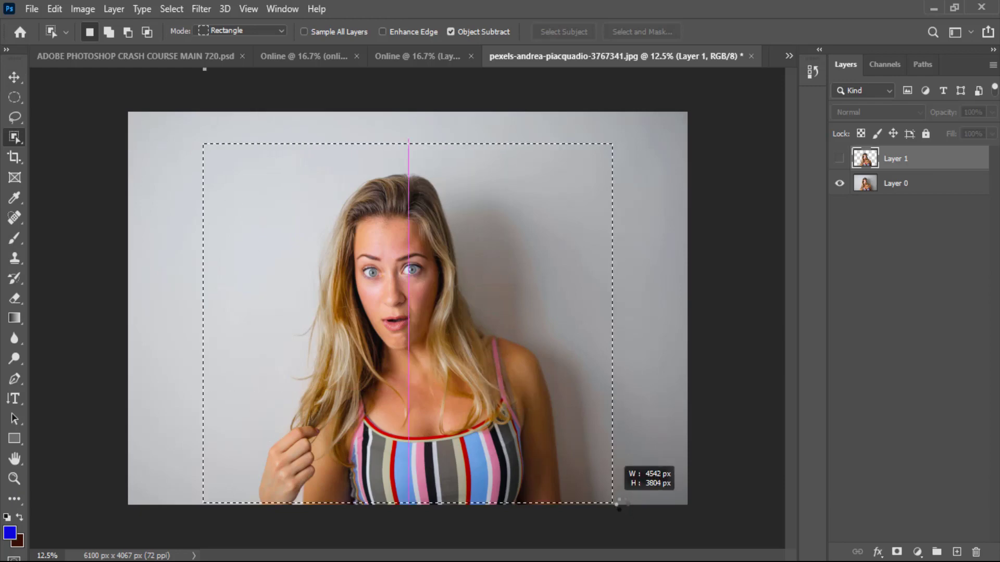
Try masking Layer 1 to the selected woman, then remove its layer mask and hide the layer again.
{"action": "left_click_drag", "start_coordinate": [617, 503], "coordinate": [617, 503]}
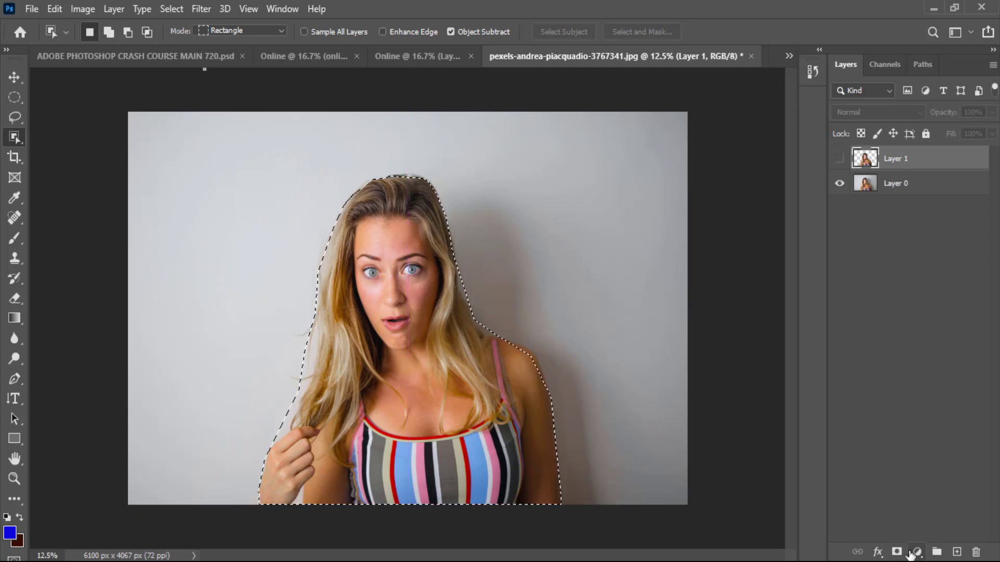
{"action": "left_click", "coordinate": [897, 552]}
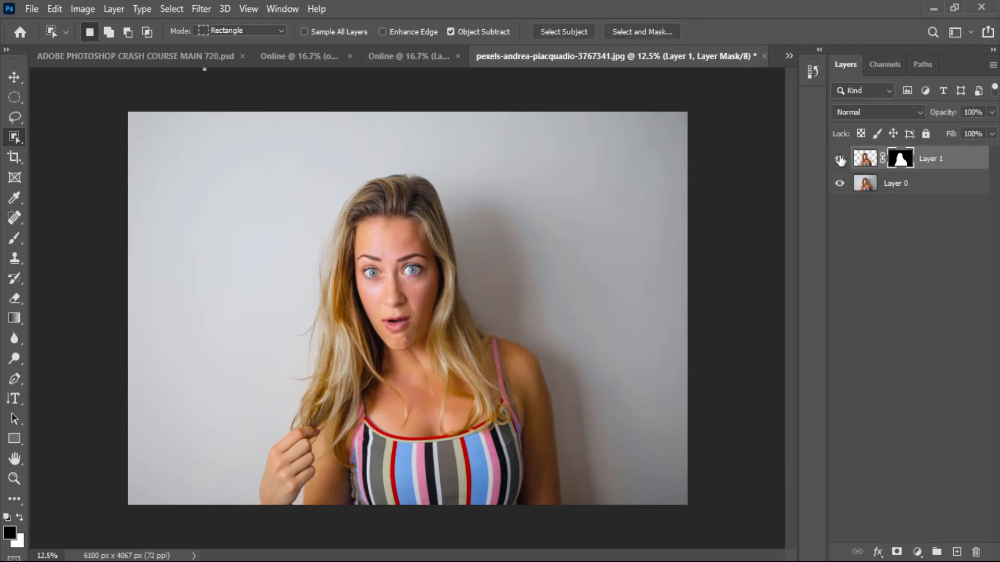
{"action": "left_click", "coordinate": [840, 160]}
{"action": "right_click", "coordinate": [900, 163]}
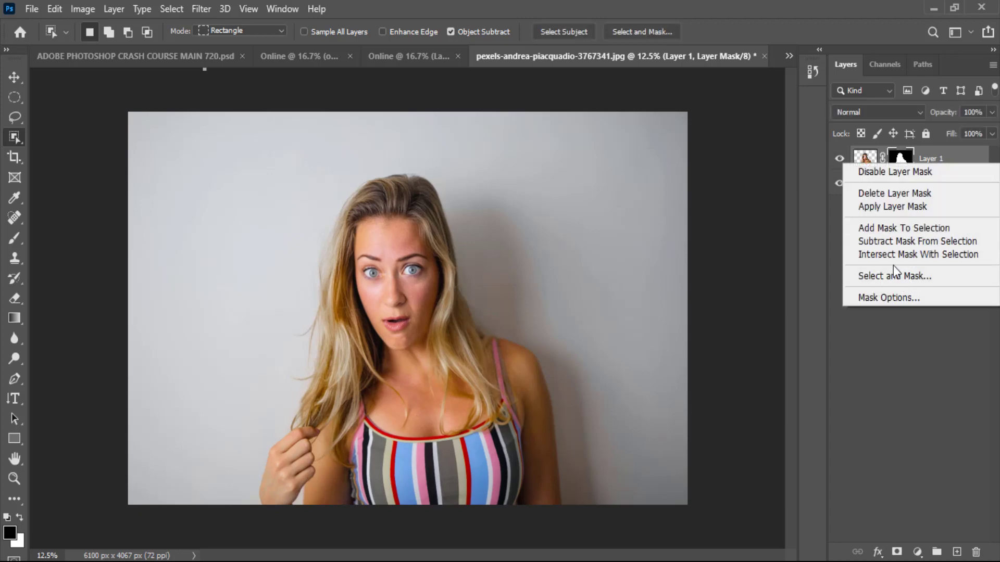
{"action": "left_click", "coordinate": [872, 199]}
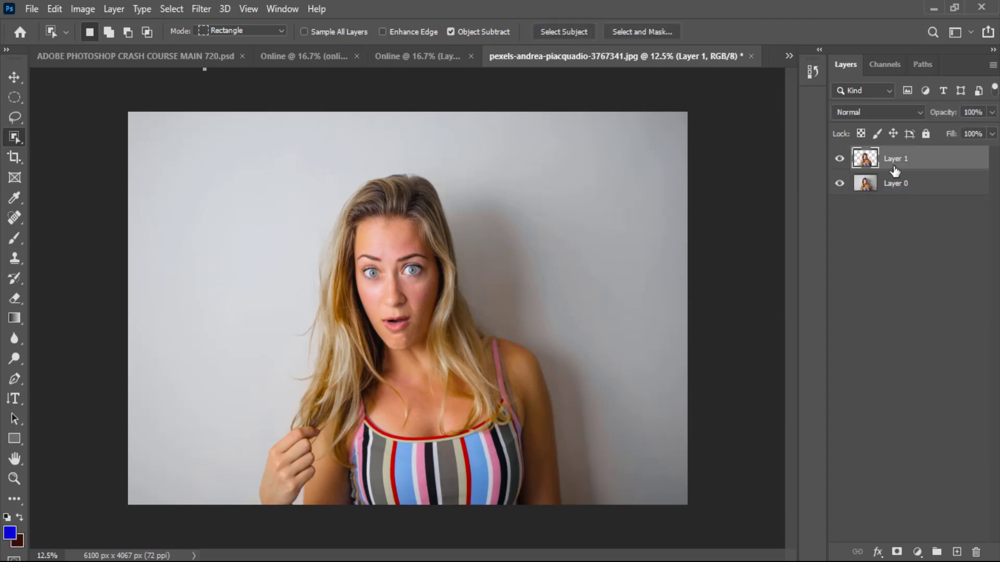
{"action": "left_click", "coordinate": [839, 159]}
Select the woman on Layer 0 with the Object Selection tool and mask the layer to that selection.
{"action": "left_click", "coordinate": [881, 190]}
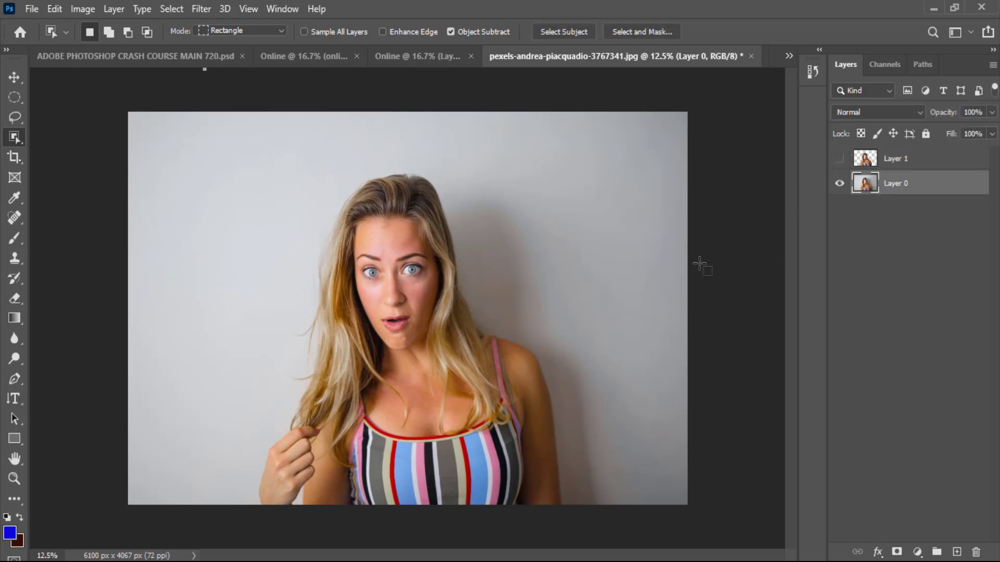
{"action": "left_click", "coordinate": [413, 56]}
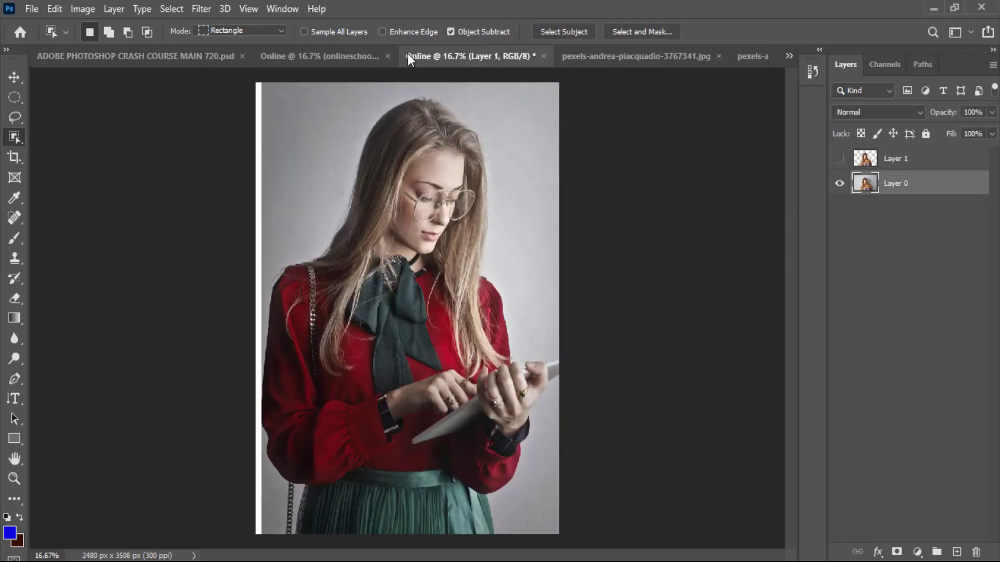
{"action": "left_click", "coordinate": [640, 59]}
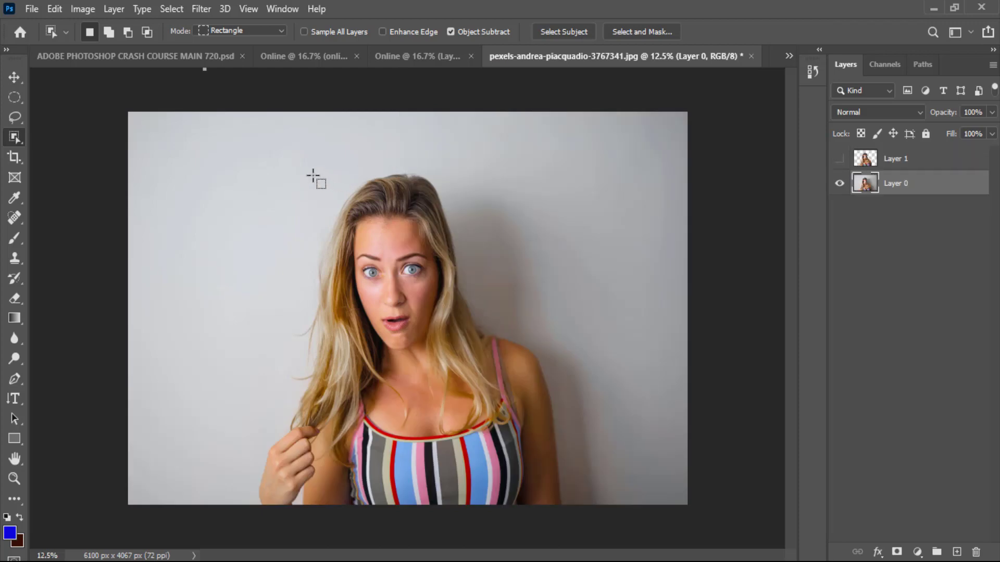
{"action": "left_click_drag", "start_coordinate": [256, 167], "coordinate": [568, 514]}
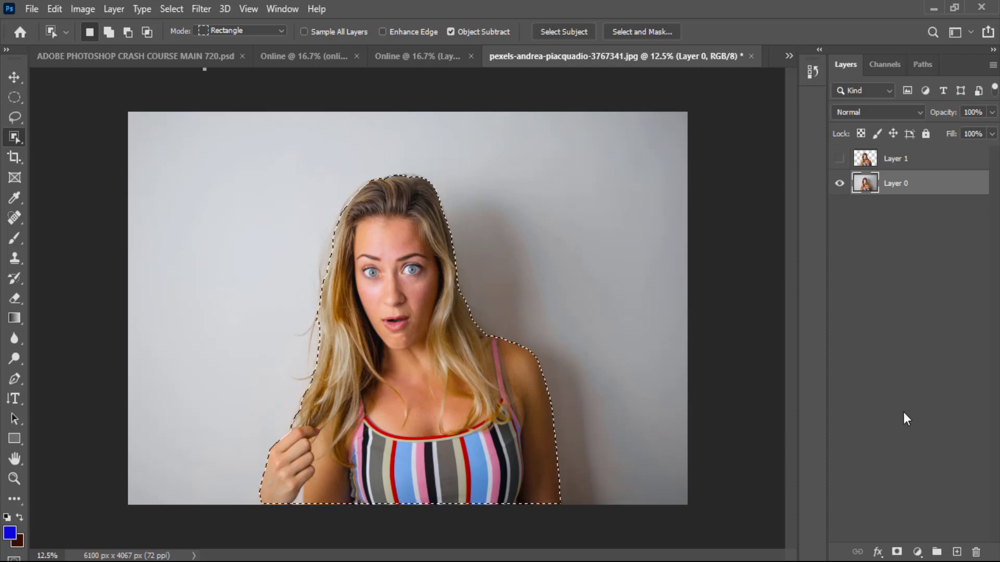
{"action": "left_click", "coordinate": [898, 553]}
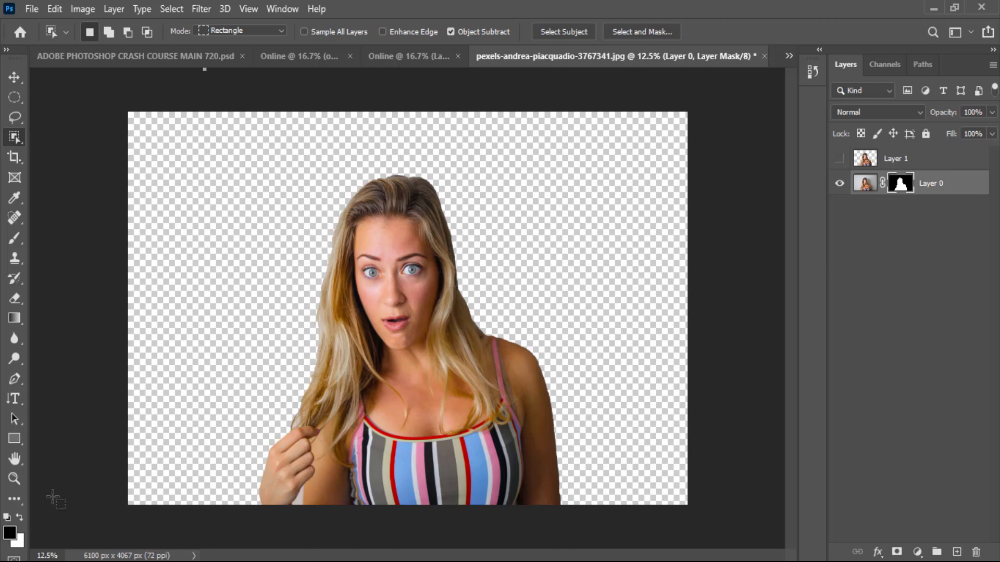
Choose the Eraser tool and set its brush size to 448 px.
{"action": "left_click", "coordinate": [15, 301]}
{"action": "right_click", "coordinate": [17, 300]}
{"action": "left_click", "coordinate": [40, 298]}
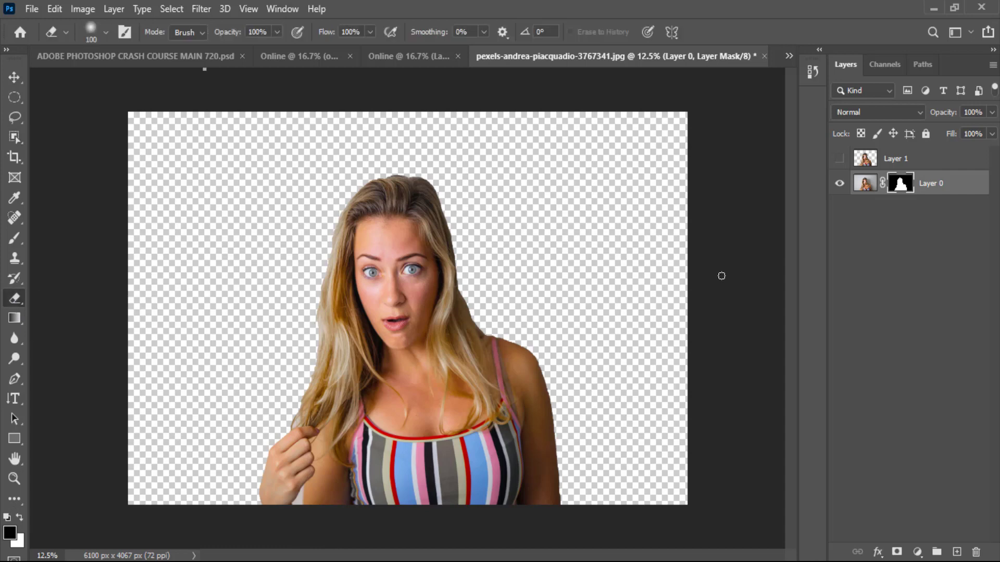
{"action": "left_click", "coordinate": [106, 31]}
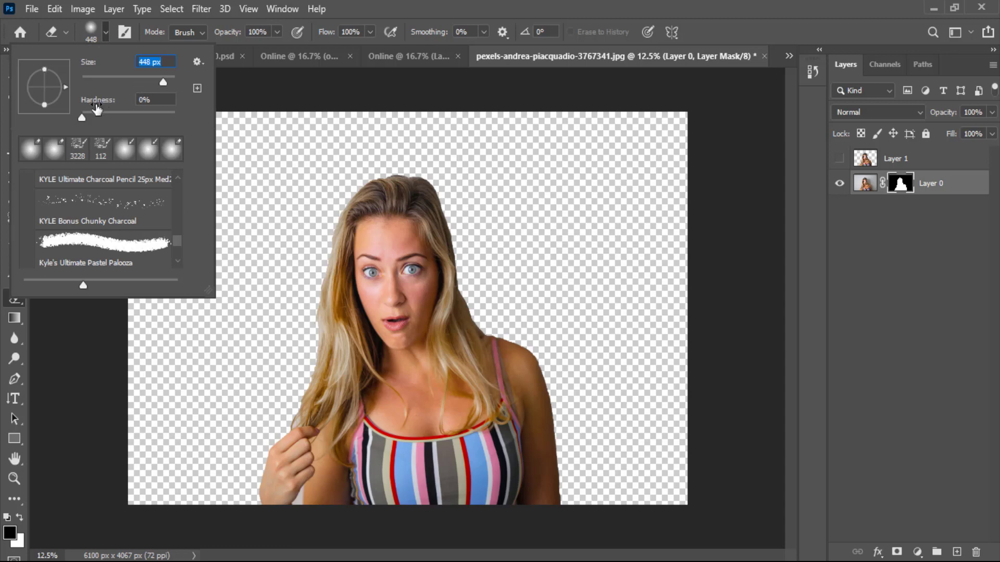
On Layer 0's mask, erase to reveal the background, hide part of the woman with swapped colors, and undo each stroke.
{"action": "mouse_move", "coordinate": [574, 290]}
{"action": "left_mouse_down"}
{"action": "mouse_move", "coordinate": [587, 290]}
{"action": "mouse_move", "coordinate": [535, 245]}
{"action": "mouse_move", "coordinate": [618, 228]}
{"action": "mouse_move", "coordinate": [585, 214]}
{"action": "mouse_move", "coordinate": [585, 201]}
{"action": "mouse_move", "coordinate": [561, 201]}
{"action": "mouse_move", "coordinate": [531, 156]}
{"action": "mouse_move", "coordinate": [647, 127]}
{"action": "mouse_move", "coordinate": [562, 111]}
{"action": "mouse_move", "coordinate": [531, 136]}
{"action": "mouse_move", "coordinate": [413, 149]}
{"action": "mouse_move", "coordinate": [270, 129]}
{"action": "mouse_move", "coordinate": [373, 170]}
{"action": "mouse_move", "coordinate": [529, 203]}
{"action": "mouse_move", "coordinate": [466, 174]}
{"action": "mouse_move", "coordinate": [440, 147]}
{"action": "mouse_move", "coordinate": [623, 315]}
{"action": "mouse_move", "coordinate": [661, 276]}
{"action": "mouse_move", "coordinate": [665, 335]}
{"action": "mouse_move", "coordinate": [668, 298]}
{"action": "left_mouse_up"}
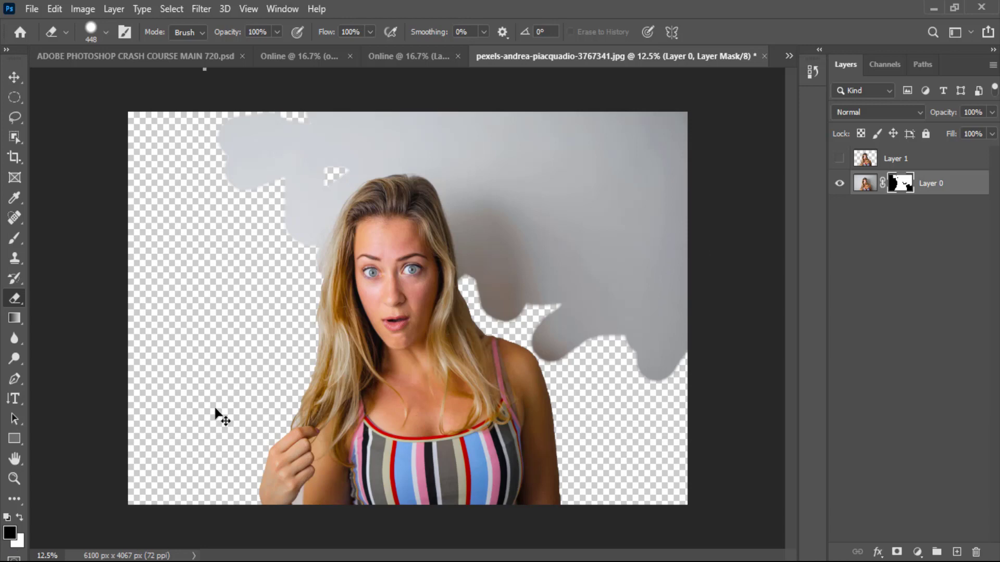
{"action": "key", "text": "ctrl+z"}
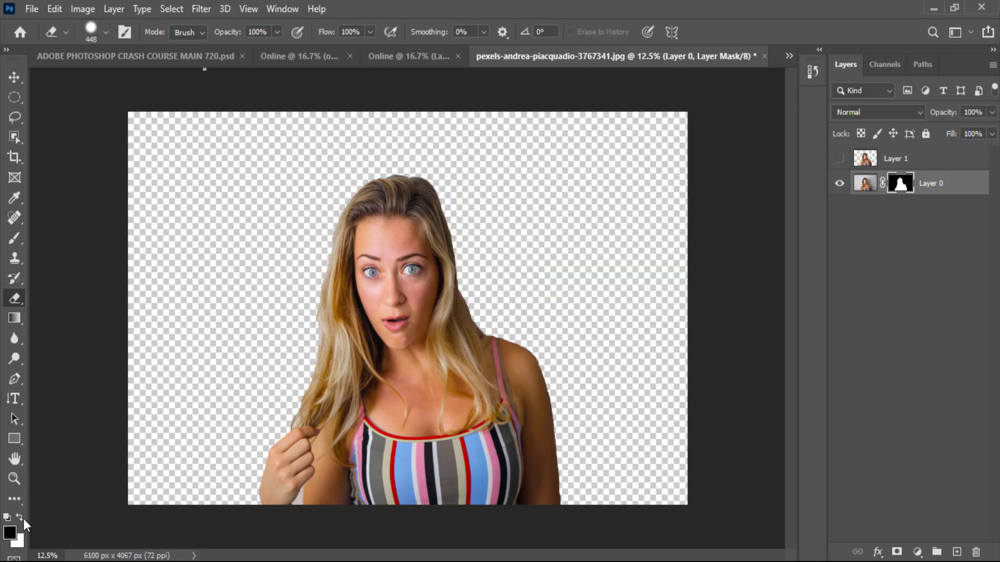
{"action": "left_click", "coordinate": [20, 517]}
{"action": "mouse_move", "coordinate": [339, 306]}
{"action": "left_mouse_down"}
{"action": "mouse_move", "coordinate": [403, 304]}
{"action": "mouse_move", "coordinate": [405, 337]}
{"action": "mouse_move", "coordinate": [460, 406]}
{"action": "mouse_move", "coordinate": [491, 387]}
{"action": "mouse_move", "coordinate": [501, 416]}
{"action": "mouse_move", "coordinate": [555, 408]}
{"action": "left_mouse_up"}
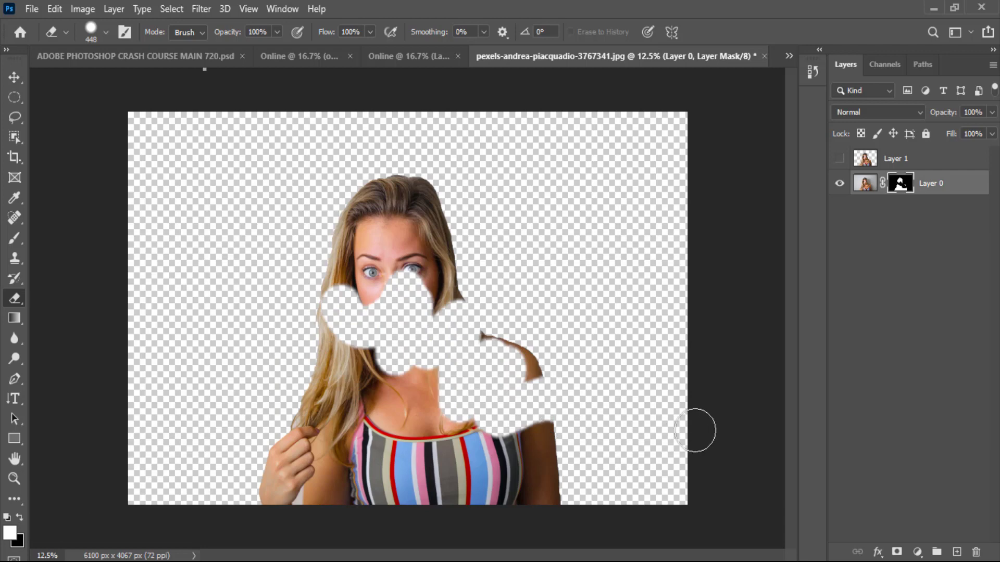
{"action": "key", "text": "ctrl+z"}
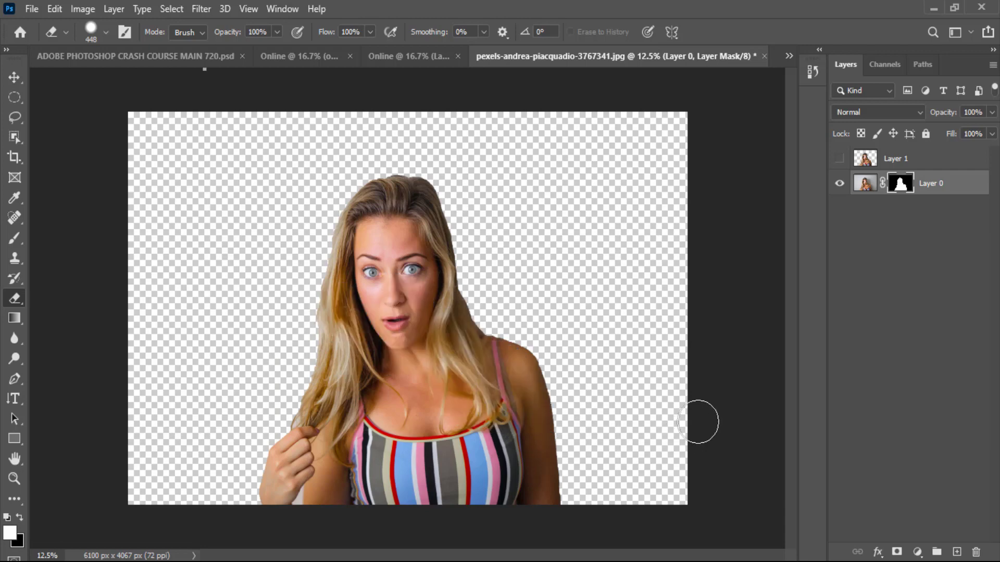
{"action": "left_click", "coordinate": [20, 519]}
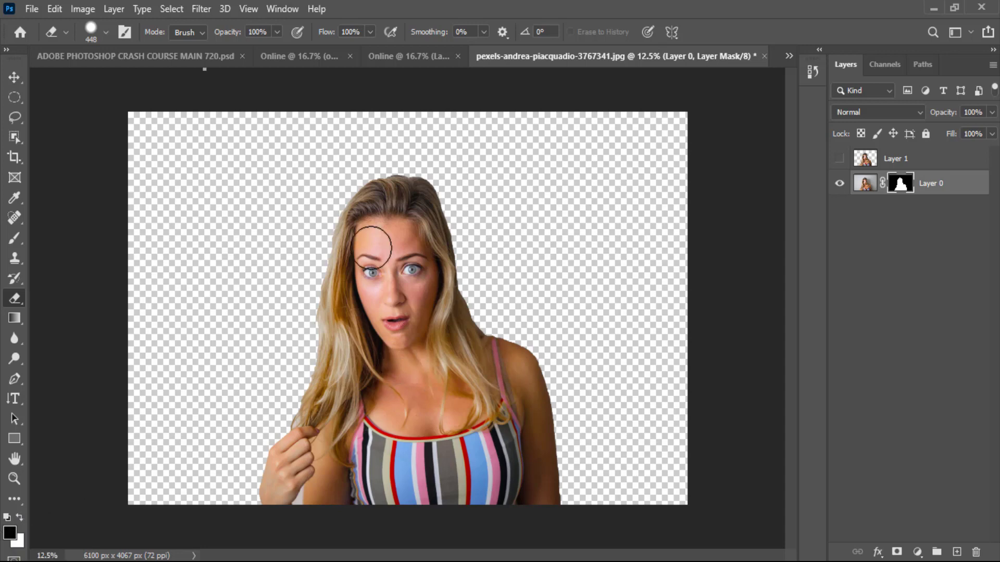
Reveal the wall beside the woman on Layer 0's mask, hide parts of her with swapped colors, and undo the strokes.
{"action": "mouse_move", "coordinate": [331, 156]}
{"action": "left_mouse_down"}
{"action": "mouse_move", "coordinate": [287, 223]}
{"action": "mouse_move", "coordinate": [252, 438]}
{"action": "mouse_move", "coordinate": [308, 408]}
{"action": "mouse_move", "coordinate": [261, 312]}
{"action": "left_mouse_up"}
{"action": "mouse_move", "coordinate": [151, 378]}
{"action": "left_mouse_down"}
{"action": "mouse_move", "coordinate": [187, 389]}
{"action": "mouse_move", "coordinate": [166, 543]}
{"action": "mouse_move", "coordinate": [209, 433]}
{"action": "mouse_move", "coordinate": [85, 387]}
{"action": "mouse_move", "coordinate": [143, 560]}
{"action": "mouse_move", "coordinate": [163, 495]}
{"action": "left_mouse_up"}
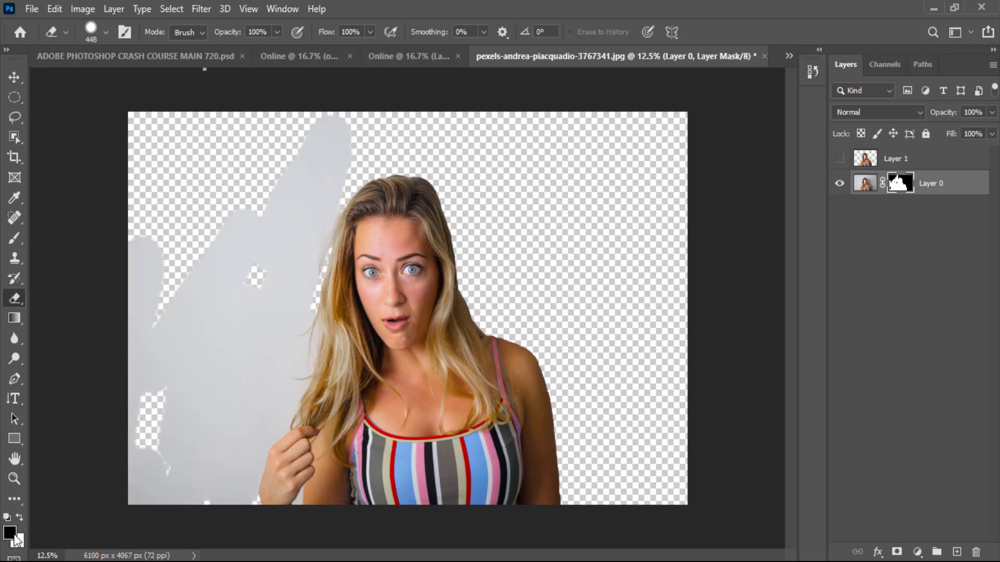
{"action": "left_click", "coordinate": [21, 519]}
{"action": "mouse_move", "coordinate": [198, 302]}
{"action": "left_mouse_down"}
{"action": "mouse_move", "coordinate": [264, 313]}
{"action": "mouse_move", "coordinate": [227, 415]}
{"action": "mouse_move", "coordinate": [233, 384]}
{"action": "mouse_move", "coordinate": [250, 409]}
{"action": "mouse_move", "coordinate": [291, 402]}
{"action": "mouse_move", "coordinate": [275, 356]}
{"action": "mouse_move", "coordinate": [279, 296]}
{"action": "mouse_move", "coordinate": [375, 172]}
{"action": "mouse_move", "coordinate": [356, 316]}
{"action": "mouse_move", "coordinate": [426, 305]}
{"action": "mouse_move", "coordinate": [396, 241]}
{"action": "mouse_move", "coordinate": [369, 308]}
{"action": "mouse_move", "coordinate": [371, 257]}
{"action": "mouse_move", "coordinate": [430, 241]}
{"action": "mouse_move", "coordinate": [470, 280]}
{"action": "mouse_move", "coordinate": [471, 329]}
{"action": "mouse_move", "coordinate": [501, 360]}
{"action": "mouse_move", "coordinate": [565, 389]}
{"action": "mouse_move", "coordinate": [540, 432]}
{"action": "mouse_move", "coordinate": [634, 408]}
{"action": "left_mouse_up"}
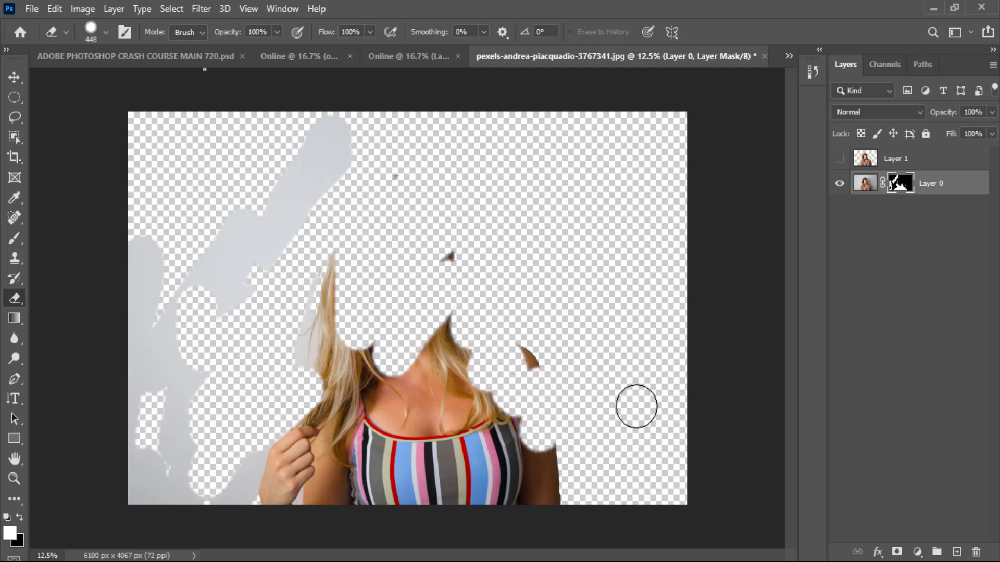
{"action": "key", "text": "ctrl+z"}
{"action": "key", "text": "ctrl+z"}
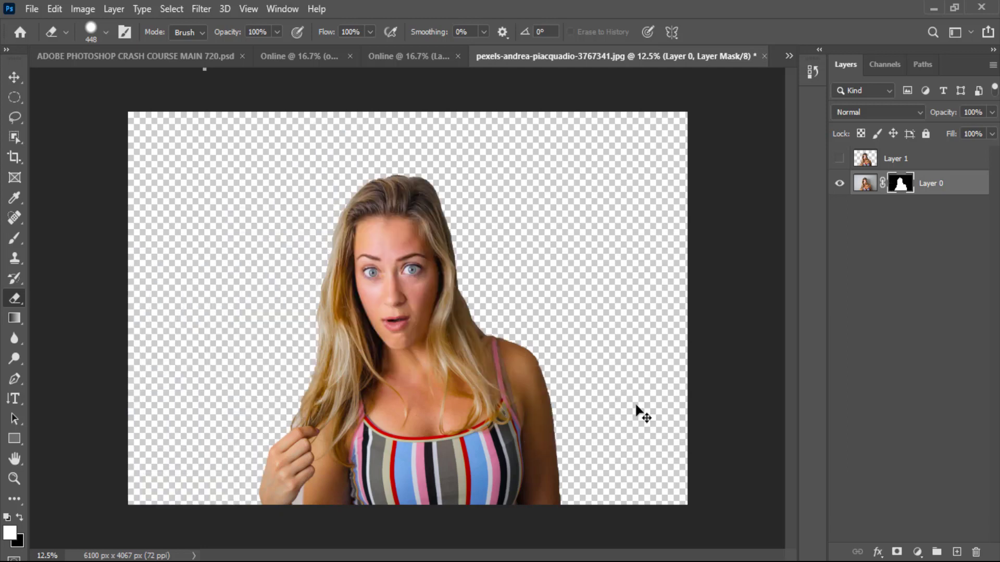
{"action": "left_click", "coordinate": [21, 518]}
Erase across the image pixels of Layer 0 instead of its mask, and undo the stroke.
{"action": "left_click", "coordinate": [865, 183]}
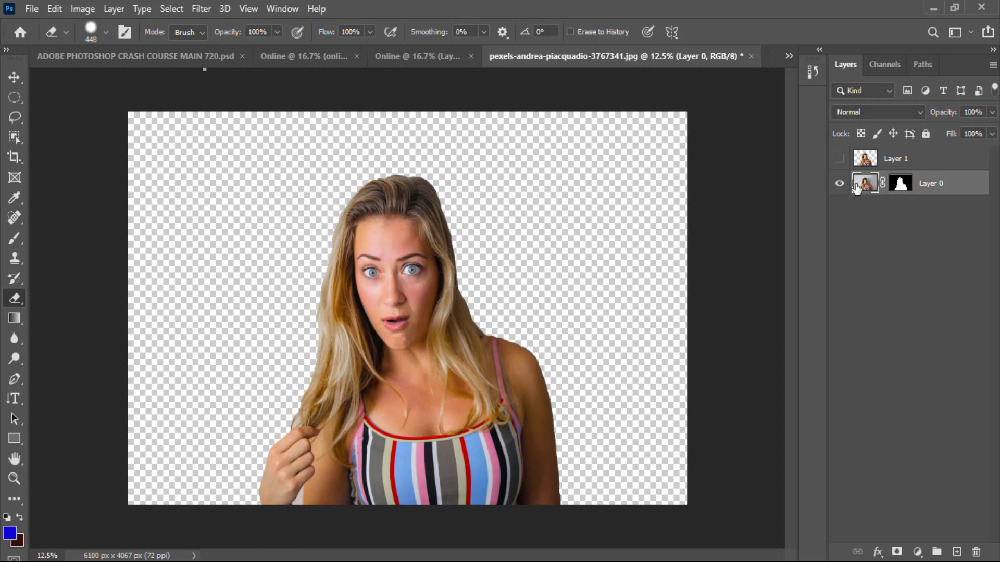
{"action": "mouse_move", "coordinate": [505, 267]}
{"action": "left_mouse_down"}
{"action": "mouse_move", "coordinate": [420, 209]}
{"action": "mouse_move", "coordinate": [422, 219]}
{"action": "mouse_move", "coordinate": [410, 189]}
{"action": "mouse_move", "coordinate": [343, 203]}
{"action": "left_mouse_up"}
{"action": "key", "text": "ctrl+z"}
{"action": "right_click", "coordinate": [909, 192]}
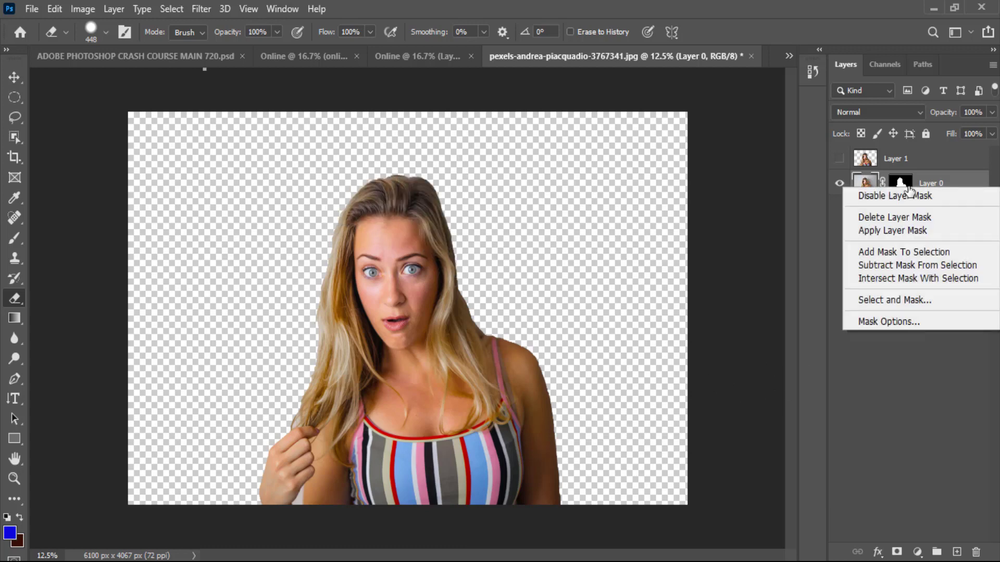
{"action": "left_click", "coordinate": [935, 187]}
Close the photo of the woman in the striped top without saving and switch to the photo numbered 3781550.
{"action": "left_click", "coordinate": [750, 56]}
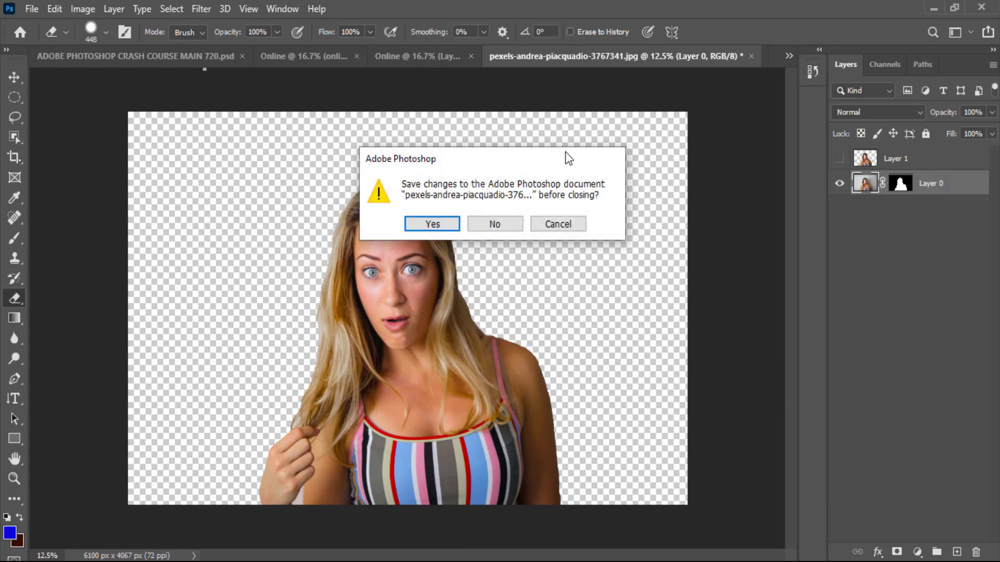
{"action": "left_click", "coordinate": [494, 224]}
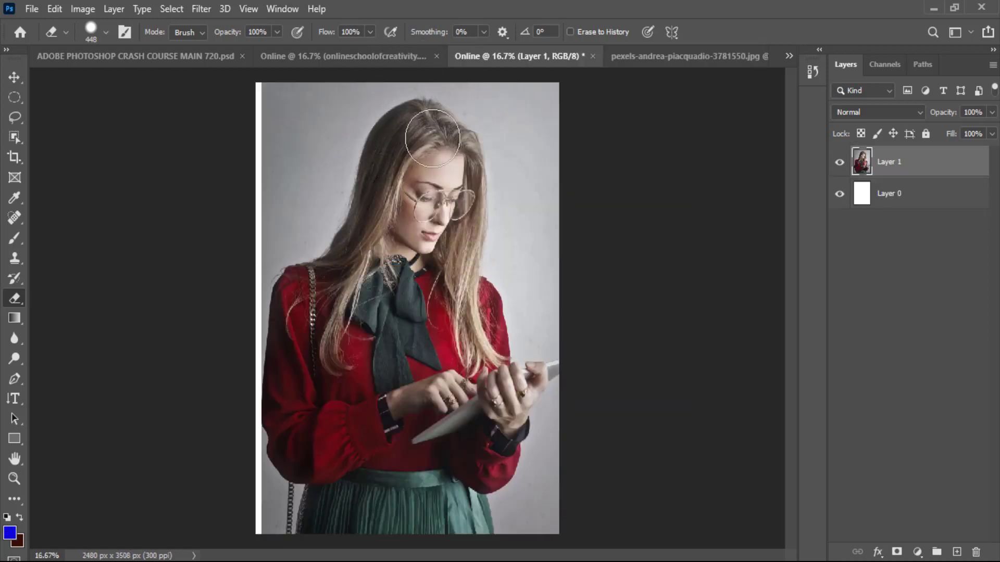
{"action": "left_click", "coordinate": [389, 54]}
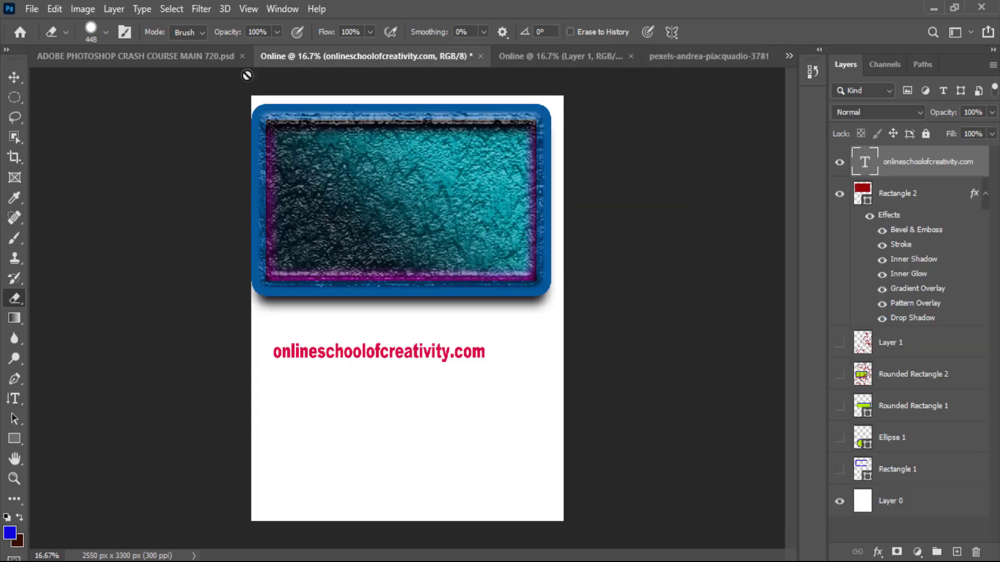
{"action": "left_click", "coordinate": [580, 64]}
{"action": "left_click", "coordinate": [710, 59]}
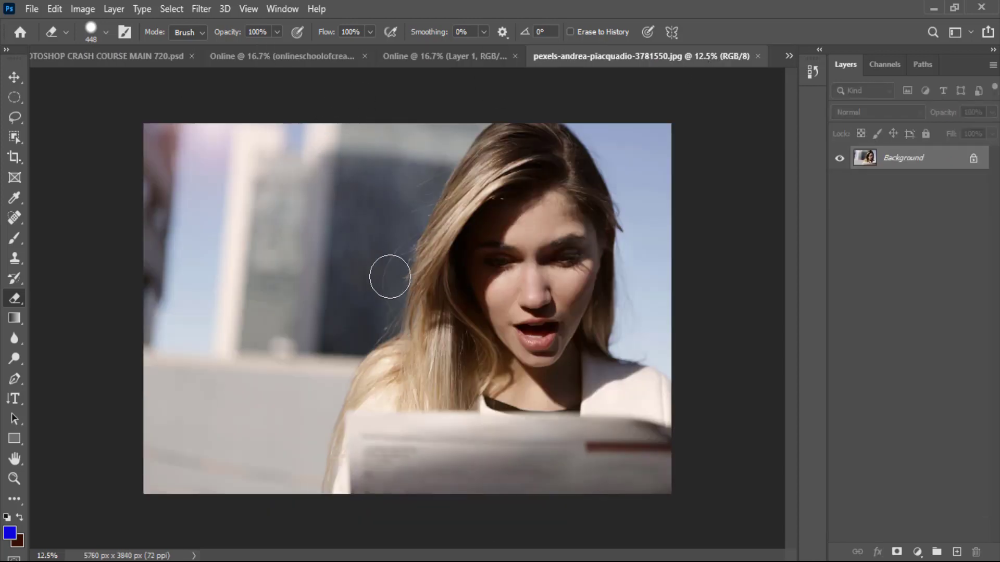
Unlock the Background layer of the photo and set the foreground color to ffffff.
{"action": "left_click", "coordinate": [974, 159]}
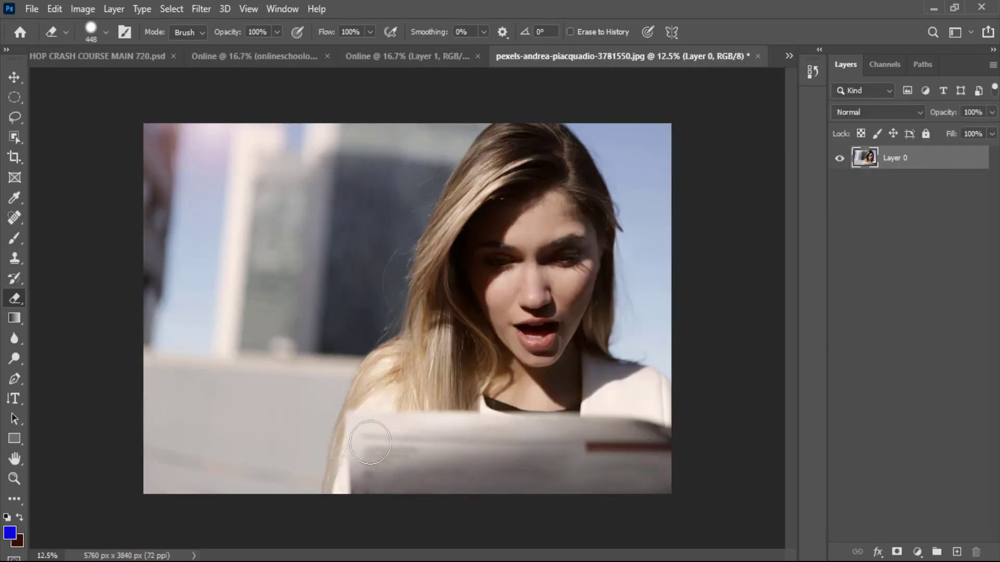
{"action": "left_click", "coordinate": [9, 533]}
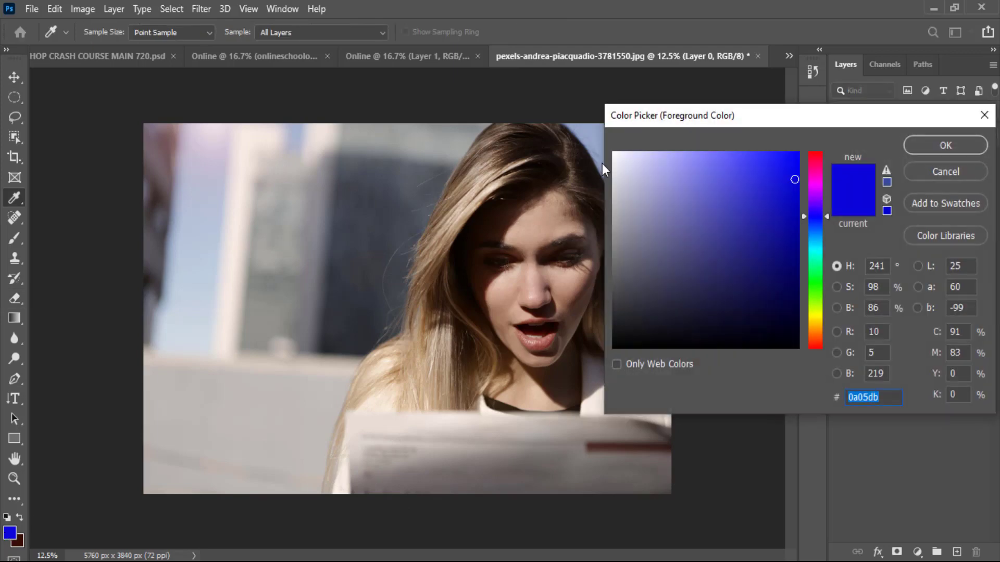
{"action": "type", "text": "ffffff"}
{"action": "left_click", "coordinate": [933, 145]}
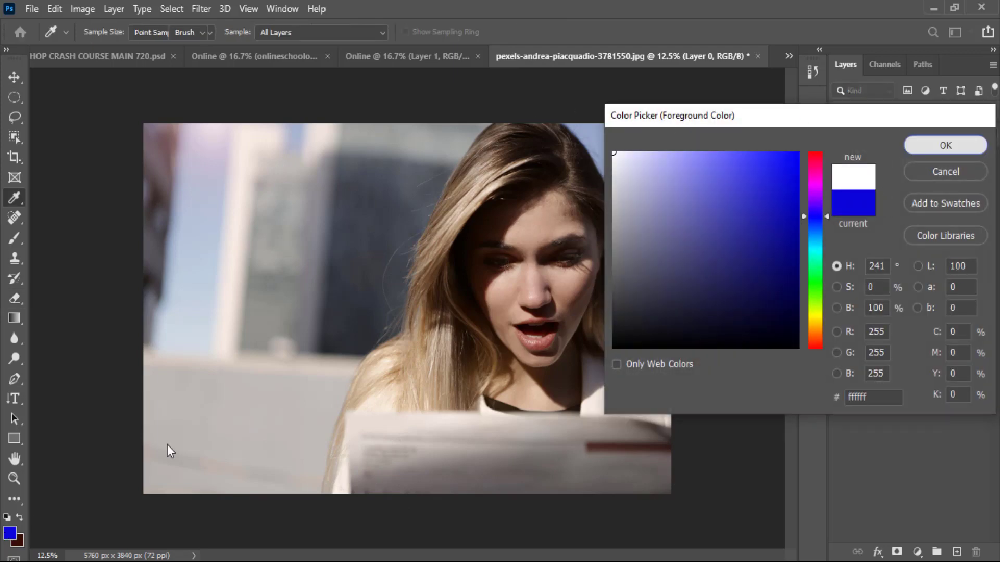
{"action": "key", "text": "e"}
Set the background color to the near-black 010000.
{"action": "left_click", "coordinate": [19, 545]}
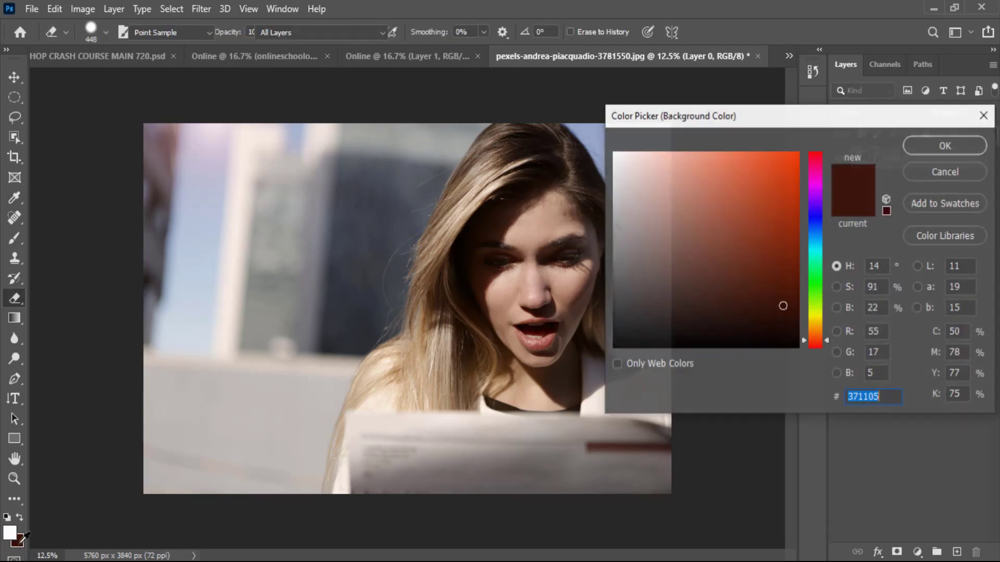
{"action": "left_click", "coordinate": [788, 346]}
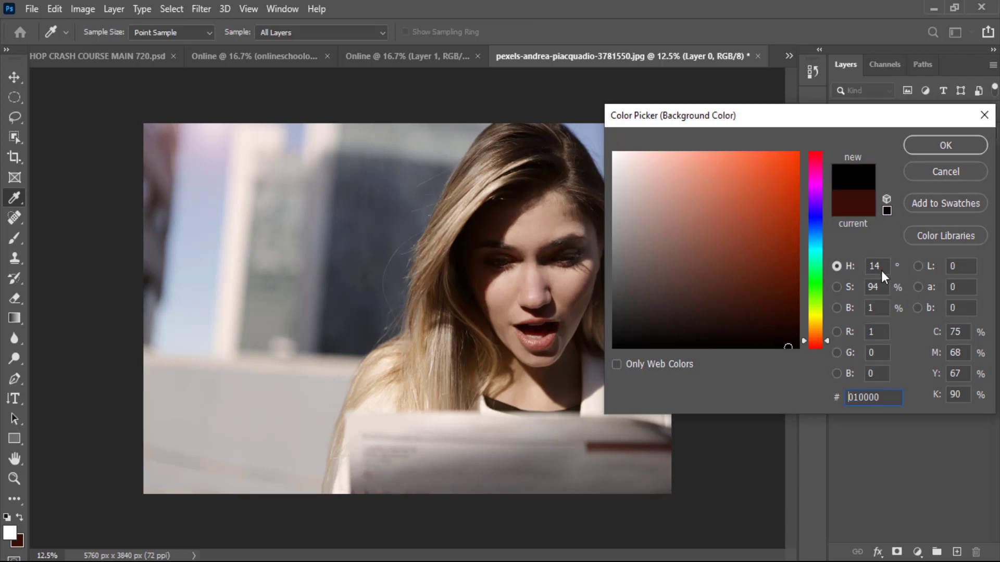
{"action": "left_click", "coordinate": [944, 148]}
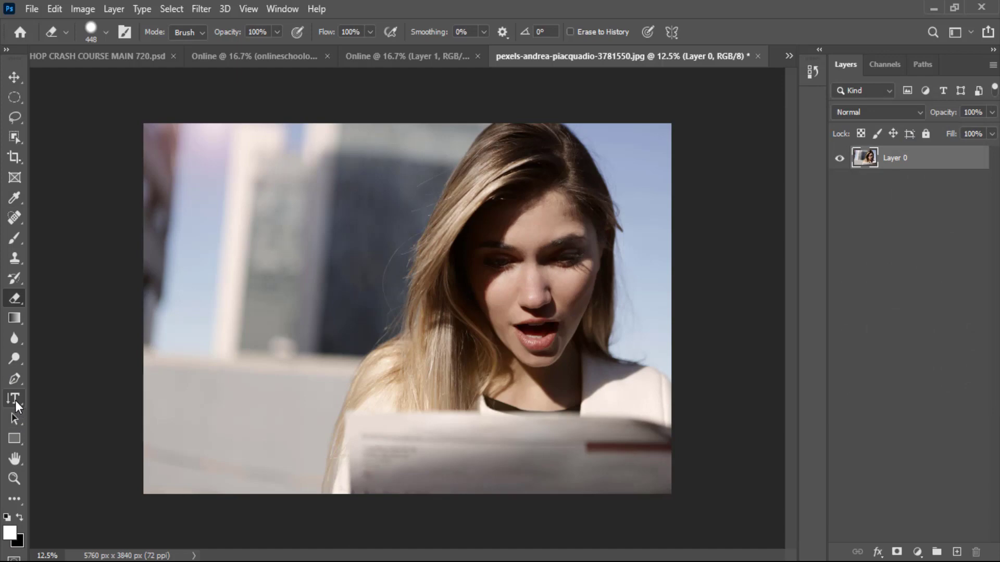
Select the woman holding the newspaper with the Object Selection tool and mask Layer 0 to that selection.
{"action": "left_click", "coordinate": [14, 138]}
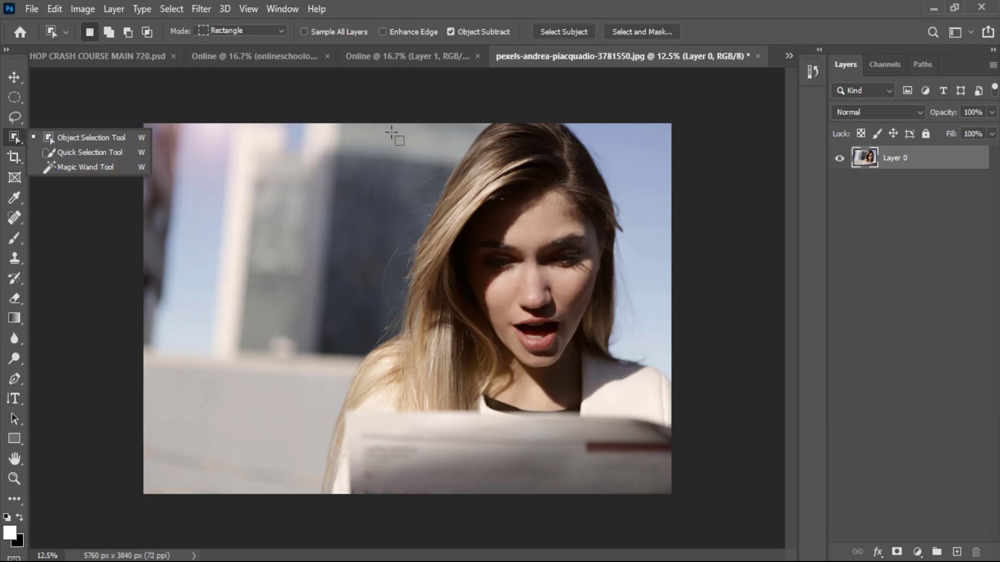
{"action": "left_click_drag", "start_coordinate": [295, 132], "coordinate": [714, 517]}
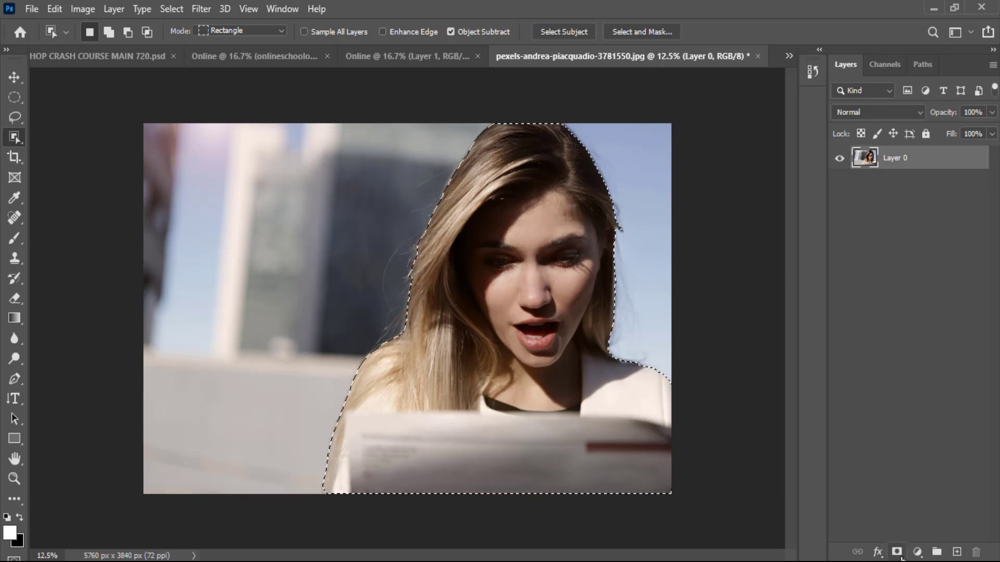
{"action": "left_click", "coordinate": [898, 553]}
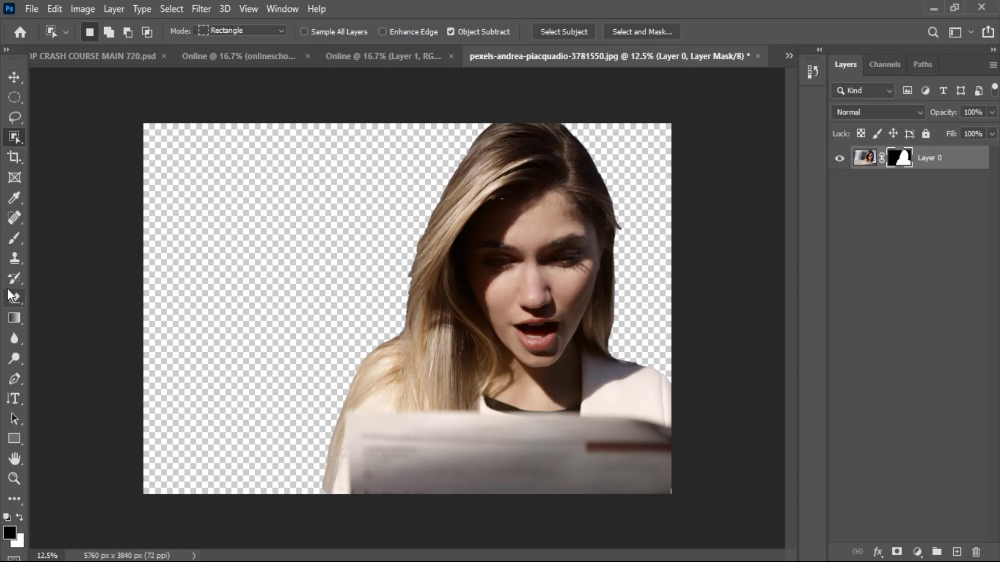
Erase across the upper-left part of Layer 0's mask with white as the background color to reveal the hidden photo background.
{"action": "left_click", "coordinate": [14, 237]}
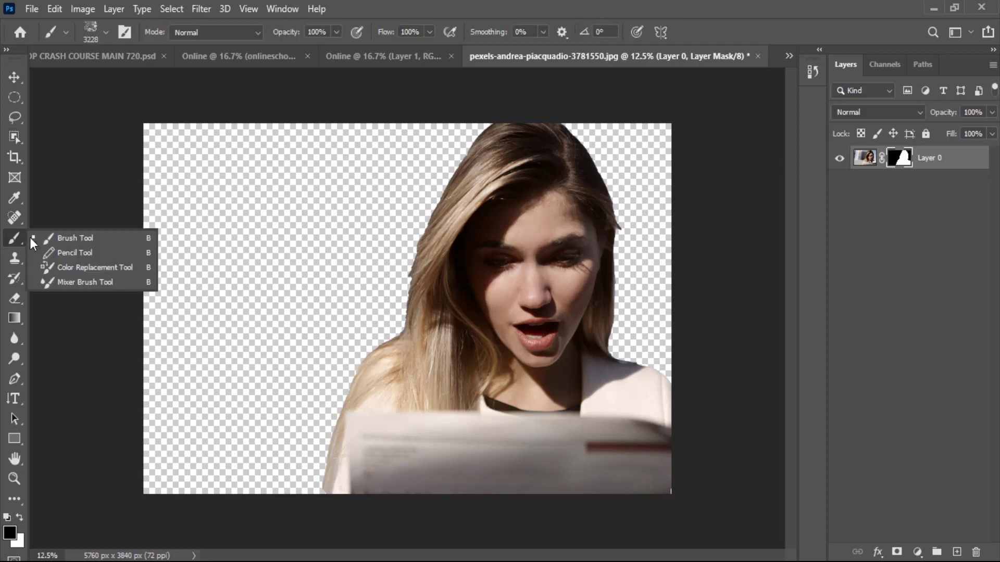
{"action": "left_click", "coordinate": [52, 235]}
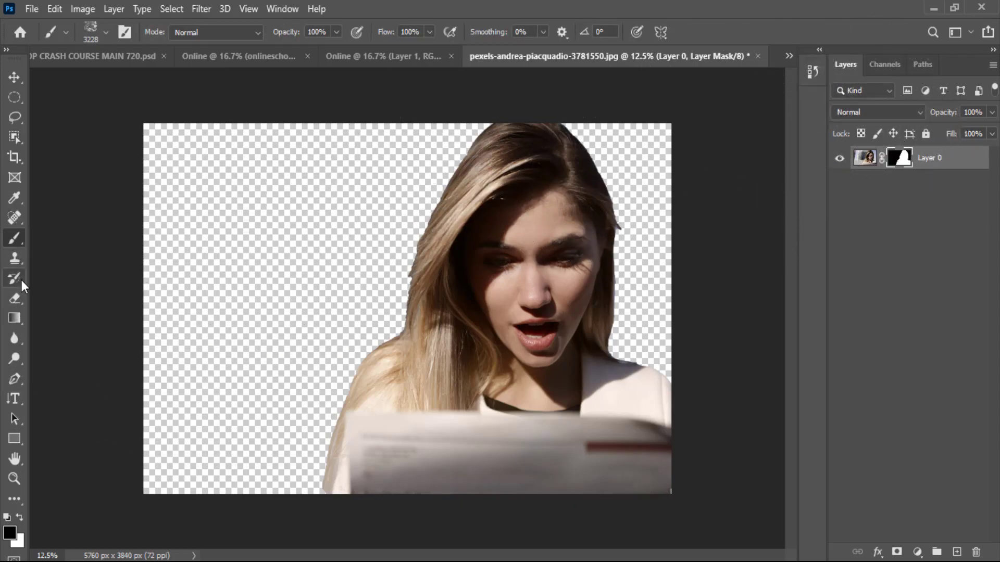
{"action": "left_click", "coordinate": [15, 297]}
{"action": "left_click", "coordinate": [67, 294]}
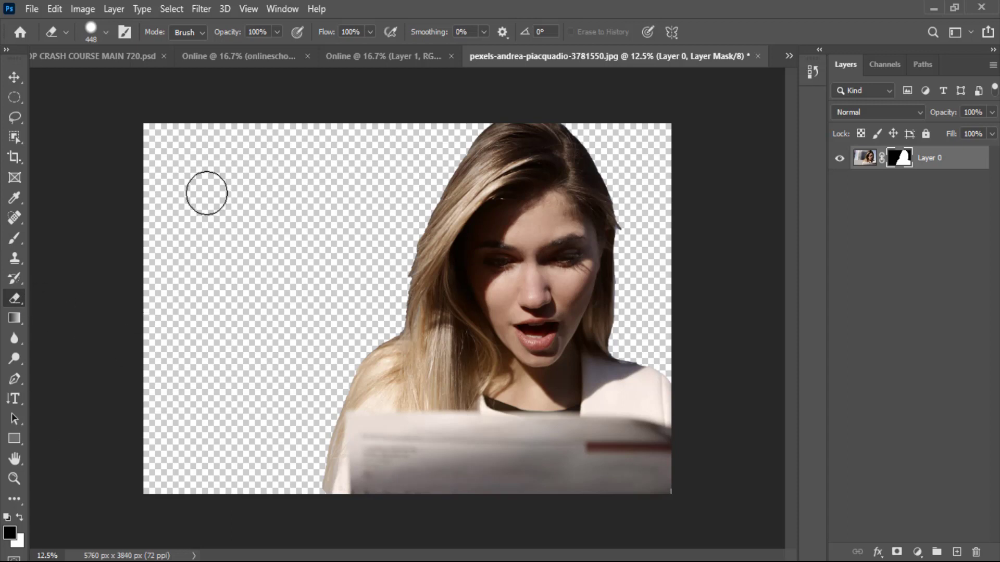
{"action": "mouse_move", "coordinate": [207, 193]}
{"action": "left_mouse_down"}
{"action": "mouse_move", "coordinate": [208, 266]}
{"action": "mouse_move", "coordinate": [245, 284]}
{"action": "mouse_move", "coordinate": [278, 203]}
{"action": "mouse_move", "coordinate": [287, 205]}
{"action": "mouse_move", "coordinate": [279, 189]}
{"action": "mouse_move", "coordinate": [215, 171]}
{"action": "mouse_move", "coordinate": [177, 231]}
{"action": "mouse_move", "coordinate": [148, 208]}
{"action": "mouse_move", "coordinate": [144, 267]}
{"action": "mouse_move", "coordinate": [179, 276]}
{"action": "mouse_move", "coordinate": [227, 144]}
{"action": "mouse_move", "coordinate": [251, 140]}
{"action": "mouse_move", "coordinate": [166, 165]}
{"action": "mouse_move", "coordinate": [174, 129]}
{"action": "mouse_move", "coordinate": [133, 130]}
{"action": "mouse_move", "coordinate": [288, 137]}
{"action": "mouse_move", "coordinate": [319, 260]}
{"action": "left_mouse_up"}
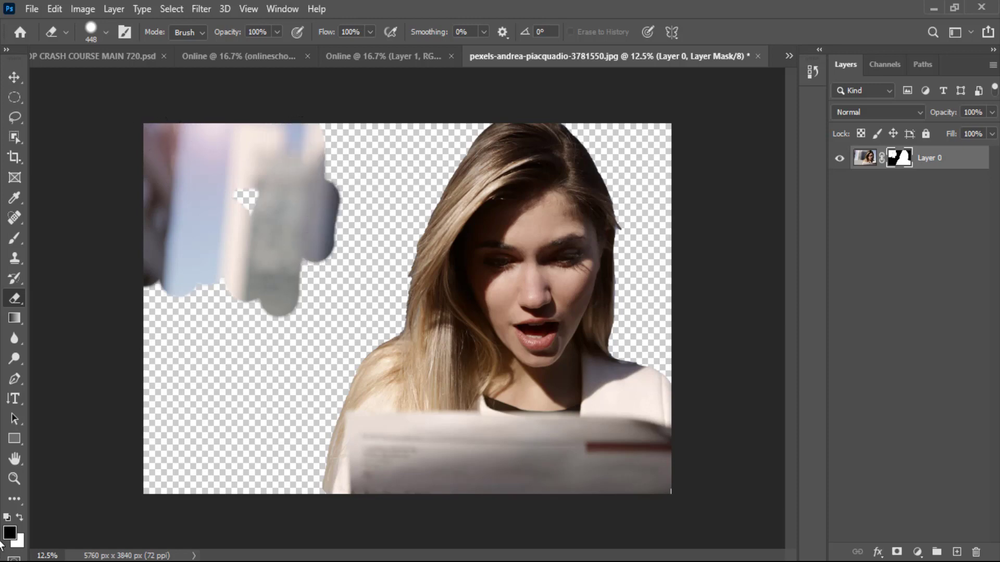
Swap the foreground and background colors and erase over the revealed area of the mask to hide the photo background again.
{"action": "left_click", "coordinate": [19, 518]}
{"action": "left_click_drag", "start_coordinate": [229, 284], "coordinate": [237, 211]}
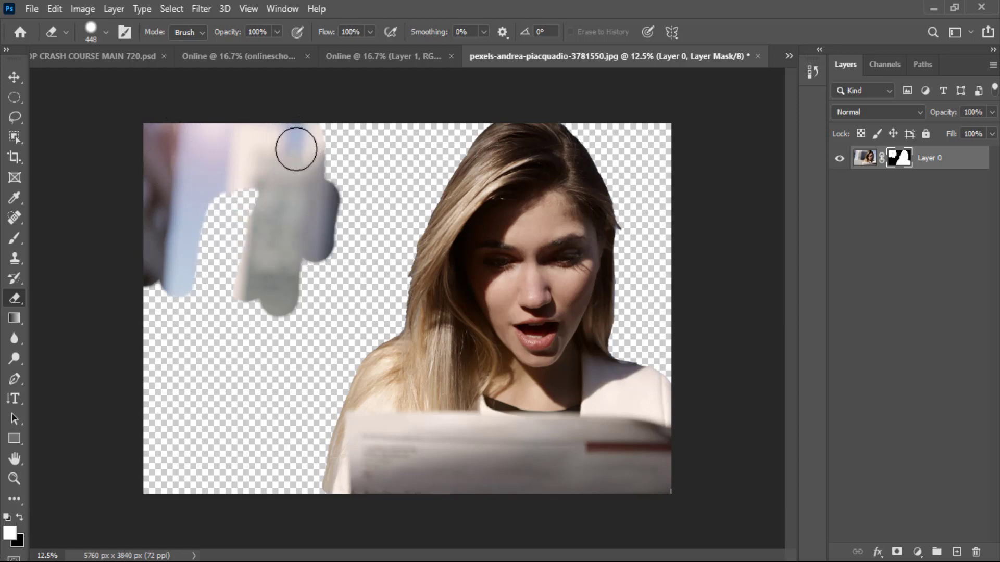
{"action": "mouse_move", "coordinate": [296, 150]}
{"action": "left_mouse_down"}
{"action": "mouse_move", "coordinate": [305, 292]}
{"action": "mouse_move", "coordinate": [272, 267]}
{"action": "mouse_move", "coordinate": [265, 292]}
{"action": "mouse_move", "coordinate": [233, 286]}
{"action": "mouse_move", "coordinate": [251, 290]}
{"action": "mouse_move", "coordinate": [325, 224]}
{"action": "mouse_move", "coordinate": [288, 329]}
{"action": "mouse_move", "coordinate": [305, 265]}
{"action": "mouse_move", "coordinate": [257, 323]}
{"action": "left_mouse_up"}
{"action": "mouse_move", "coordinate": [212, 187]}
{"action": "left_mouse_down"}
{"action": "mouse_move", "coordinate": [227, 149]}
{"action": "mouse_move", "coordinate": [222, 251]}
{"action": "mouse_move", "coordinate": [154, 122]}
{"action": "mouse_move", "coordinate": [143, 168]}
{"action": "mouse_move", "coordinate": [151, 290]}
{"action": "mouse_move", "coordinate": [167, 156]}
{"action": "mouse_move", "coordinate": [187, 137]}
{"action": "mouse_move", "coordinate": [330, 143]}
{"action": "left_mouse_up"}
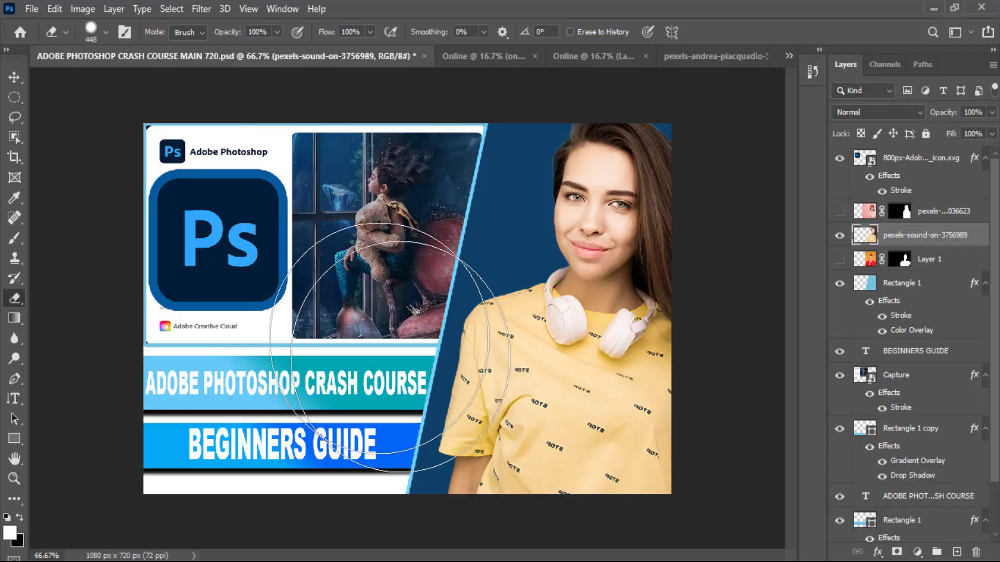
Move the woman in the yellow shirt slightly left in the Photoshop crash course banner.
{"action": "left_click", "coordinate": [14, 77]}
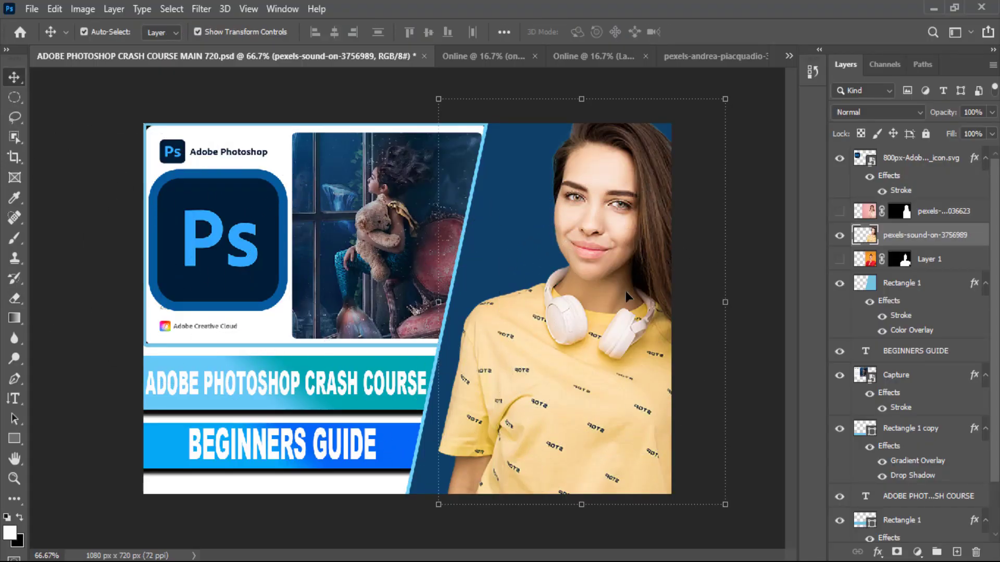
{"action": "left_click_drag", "start_coordinate": [603, 298], "coordinate": [592, 298]}
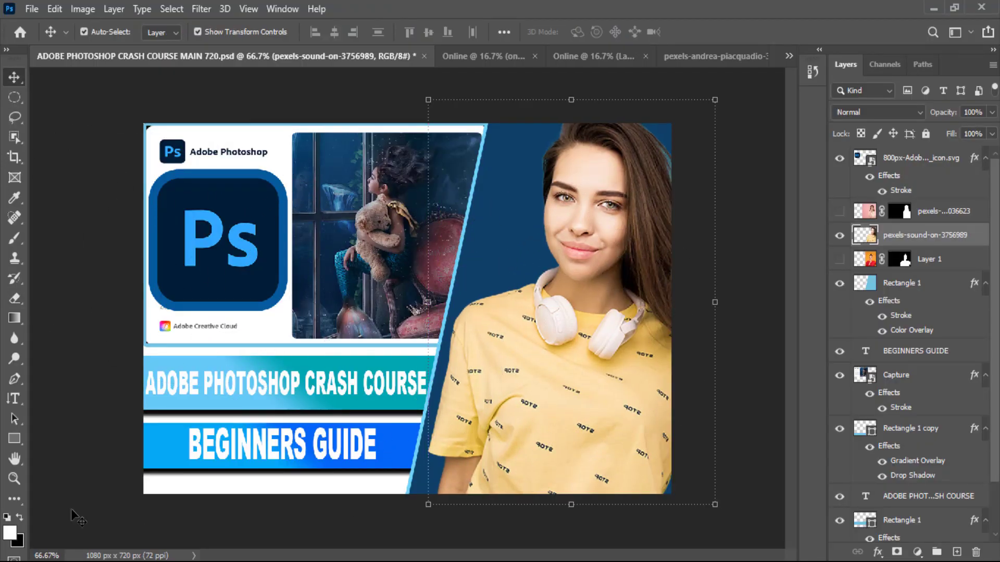
{"action": "left_click", "coordinate": [82, 14]}
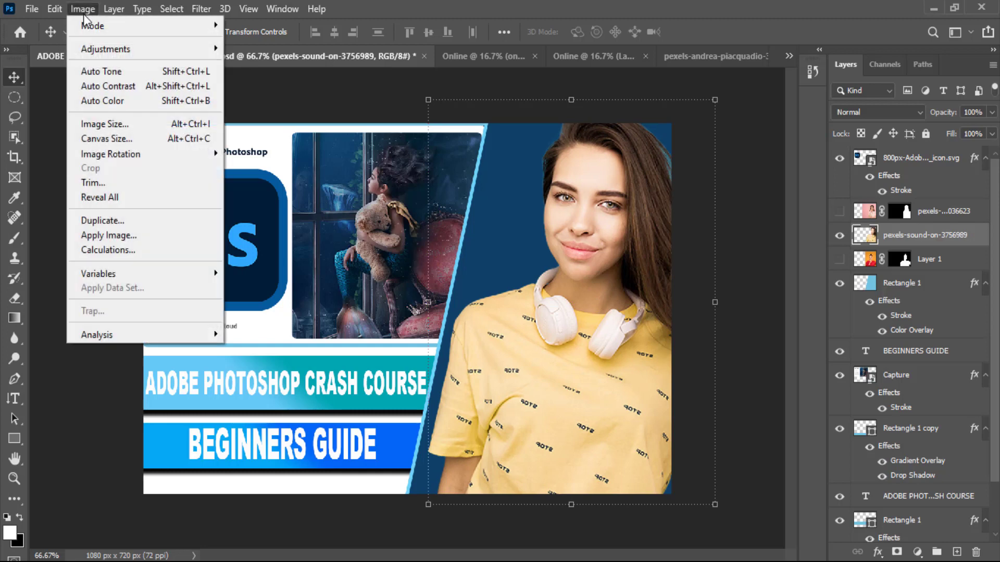
{"action": "mouse_move", "coordinate": [127, 52]}
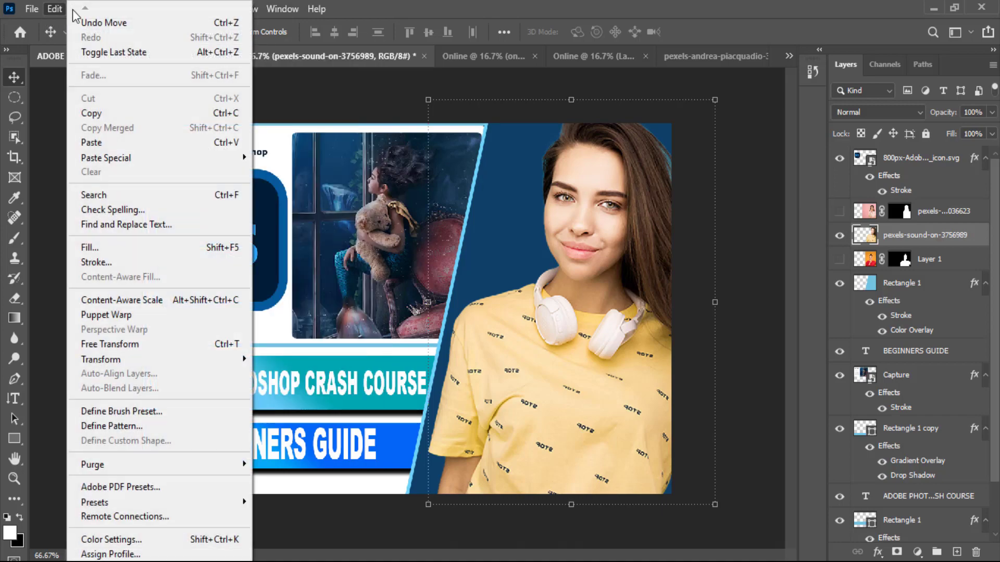
{"action": "left_click", "coordinate": [49, 11]}
{"action": "left_click", "coordinate": [55, 10]}
{"action": "left_click", "coordinate": [60, 10]}
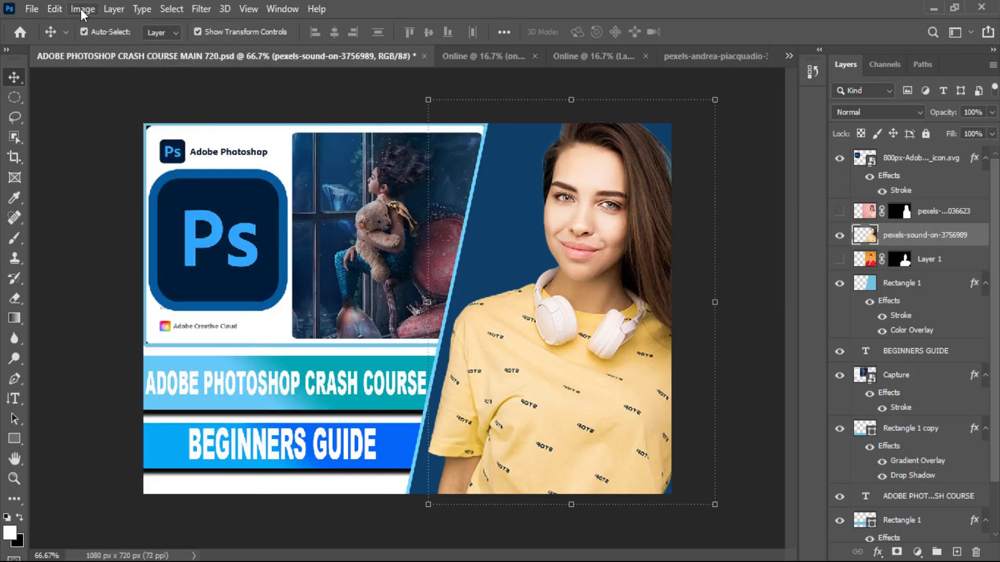
{"action": "left_click", "coordinate": [82, 10]}
{"action": "mouse_move", "coordinate": [193, 49]}
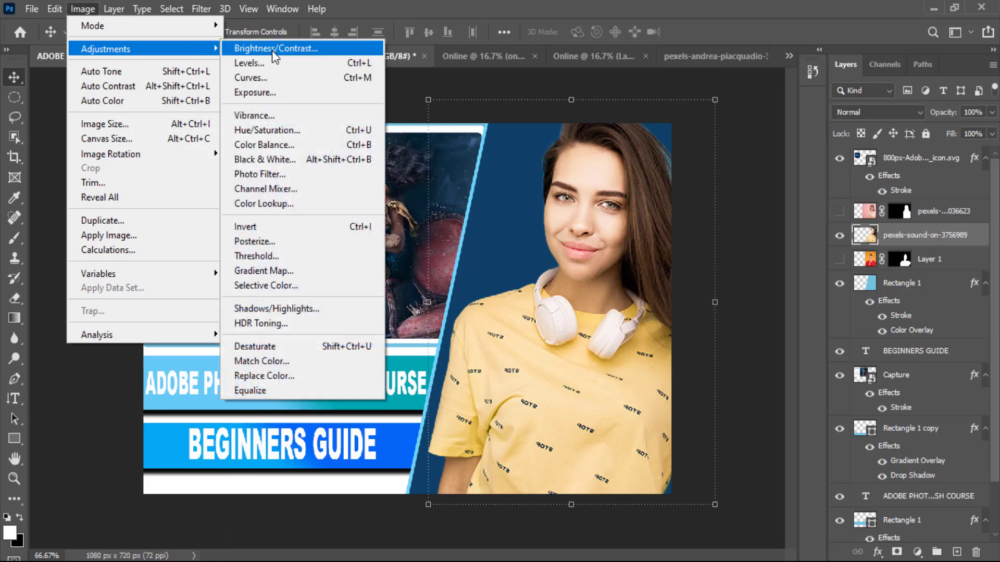
{"action": "mouse_move", "coordinate": [283, 8]}
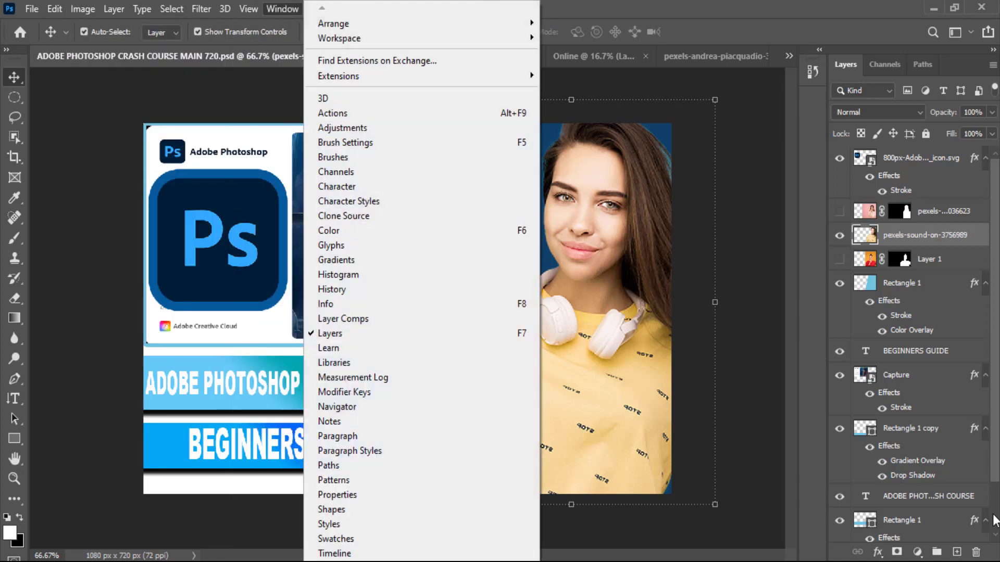
Add a Black & White adjustment layer above the pexels-sound-on-3756989 layer.
{"action": "left_click", "coordinate": [916, 554]}
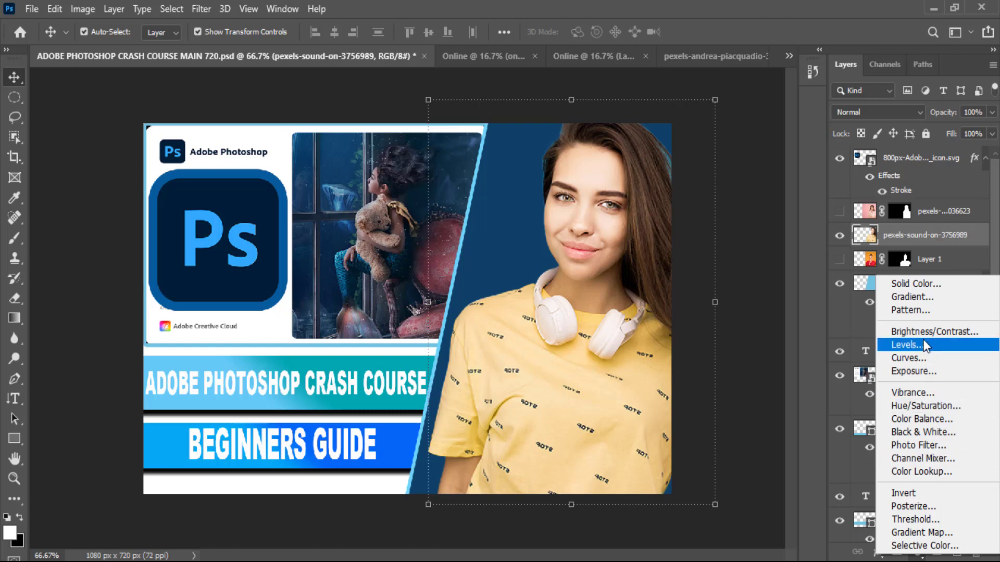
{"action": "left_click", "coordinate": [927, 434]}
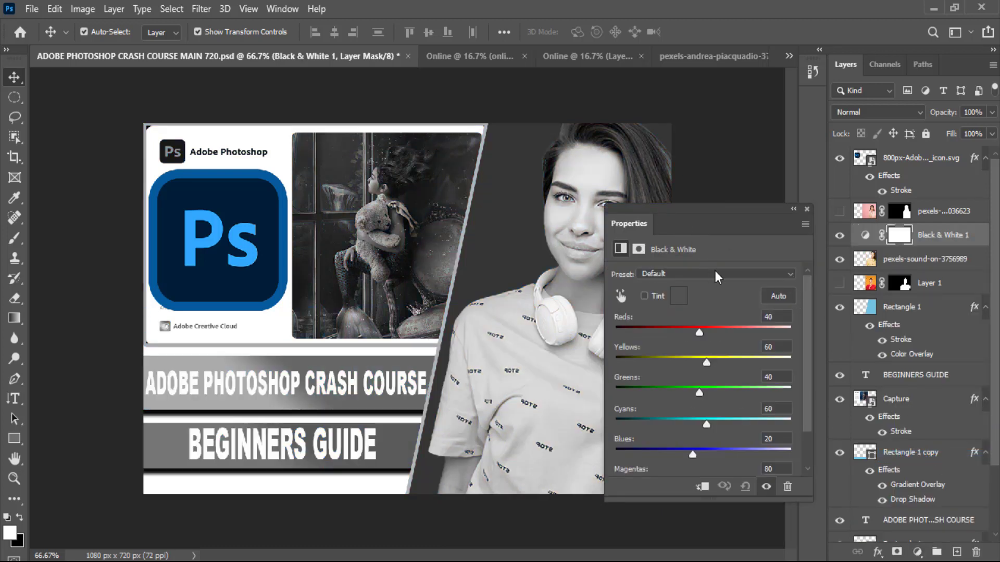
{"action": "left_click_drag", "start_coordinate": [655, 217], "coordinate": [607, 335]}
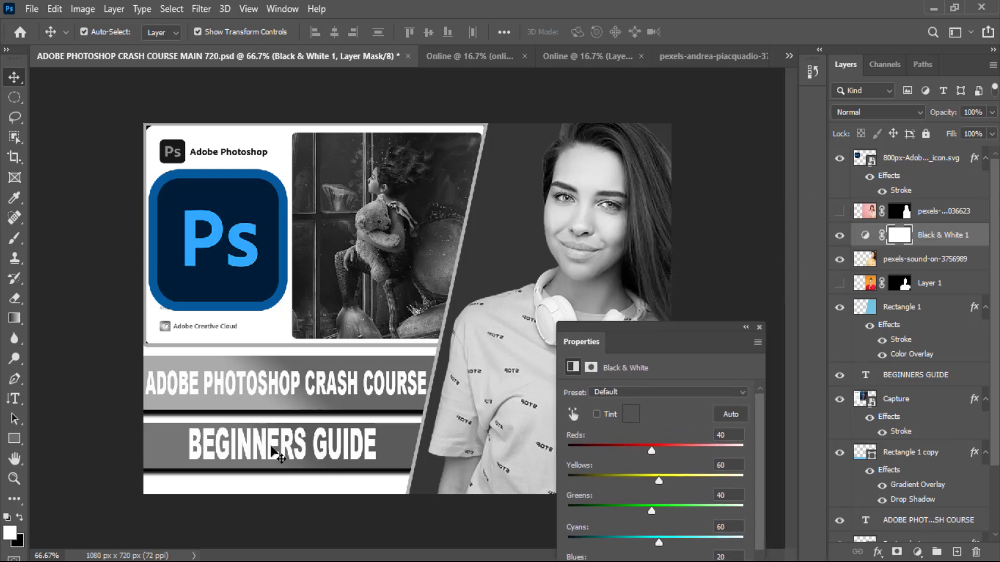
Move the large Photoshop icon layer below the pexels-sound-on-3756989 layer so the Black & White adjustment affects it.
{"action": "left_click", "coordinate": [211, 270]}
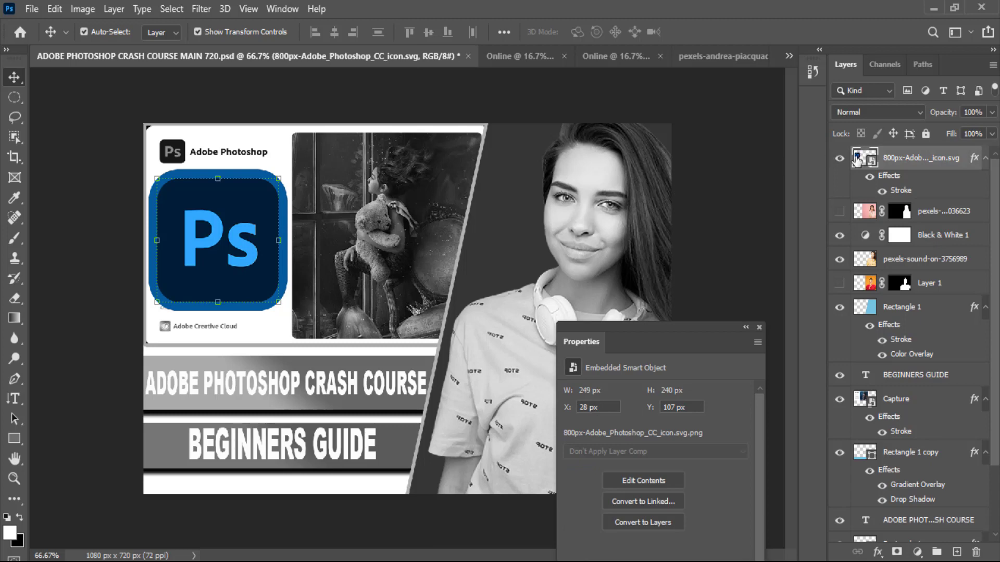
{"action": "left_click", "coordinate": [839, 162]}
{"action": "left_click", "coordinate": [839, 162]}
{"action": "left_click_drag", "start_coordinate": [896, 159], "coordinate": [954, 283]}
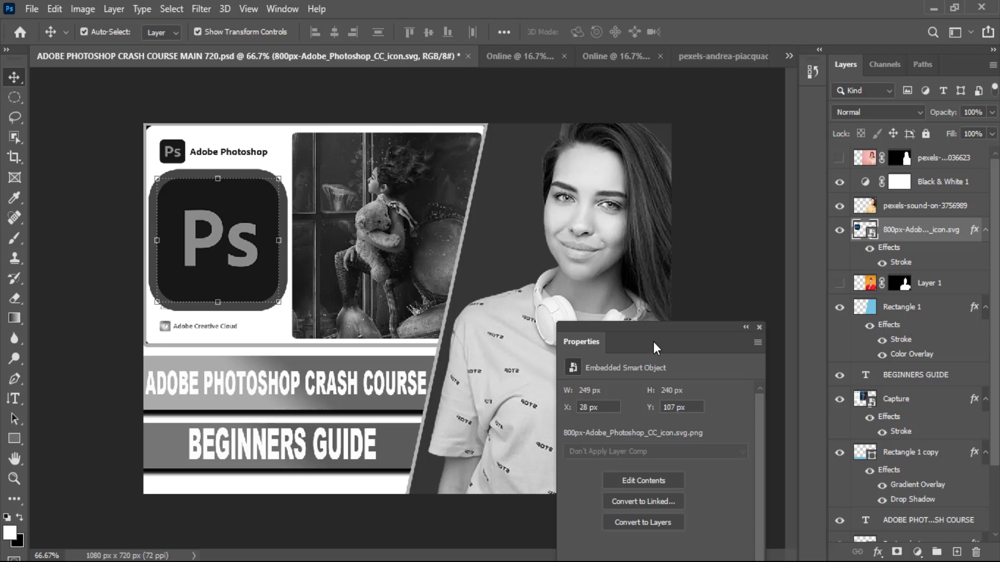
Clip the Black & White adjustment to the layer of the woman in yellow and close its properties.
{"action": "left_click_drag", "start_coordinate": [653, 342], "coordinate": [637, 252]}
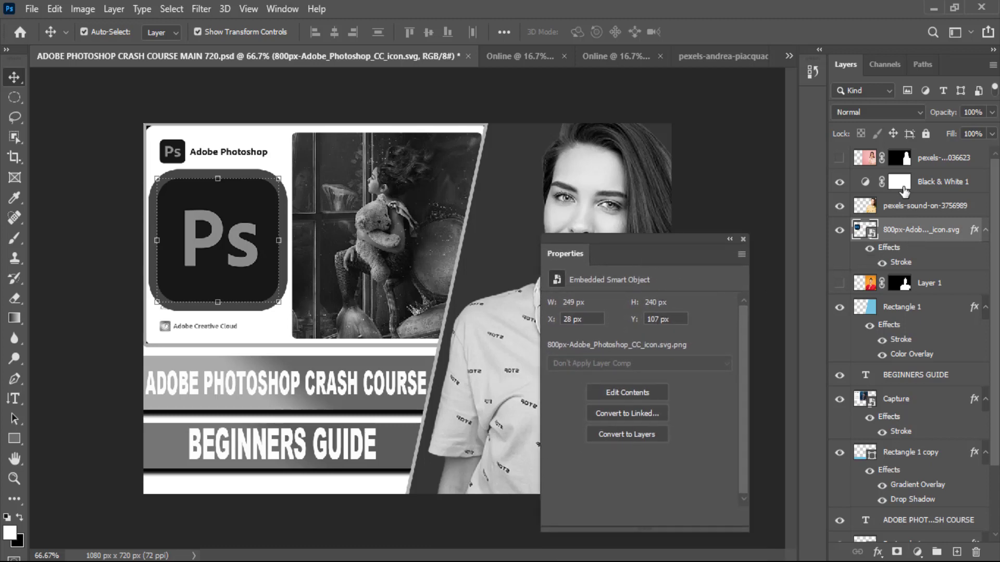
{"action": "left_click", "coordinate": [928, 190]}
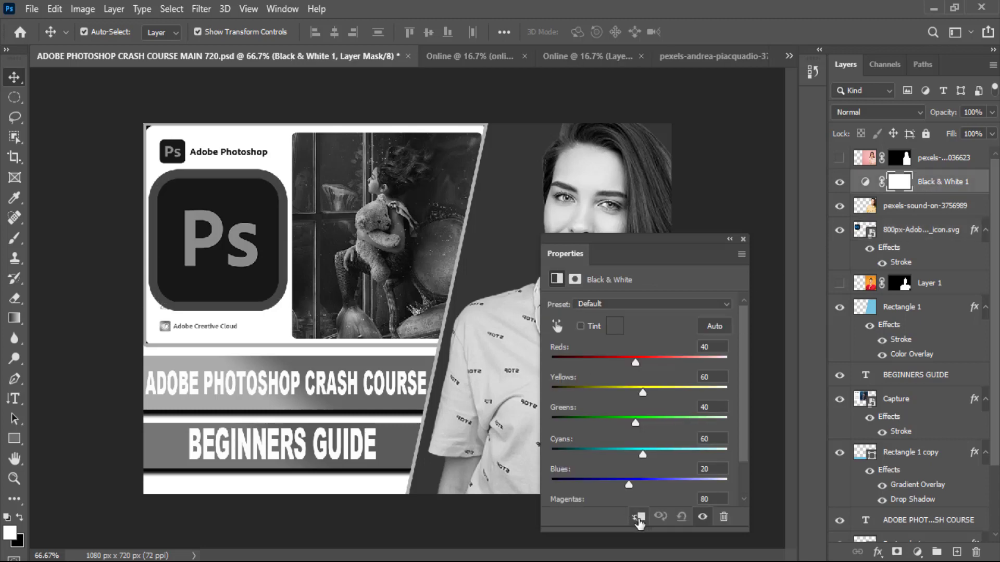
{"action": "left_click", "coordinate": [639, 519]}
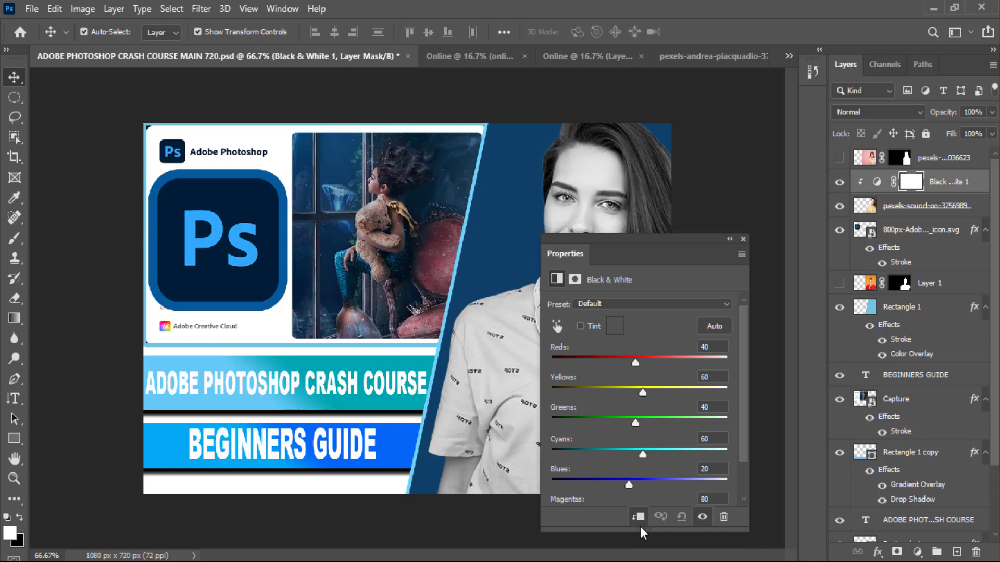
{"action": "left_click_drag", "start_coordinate": [641, 251], "coordinate": [818, 245]}
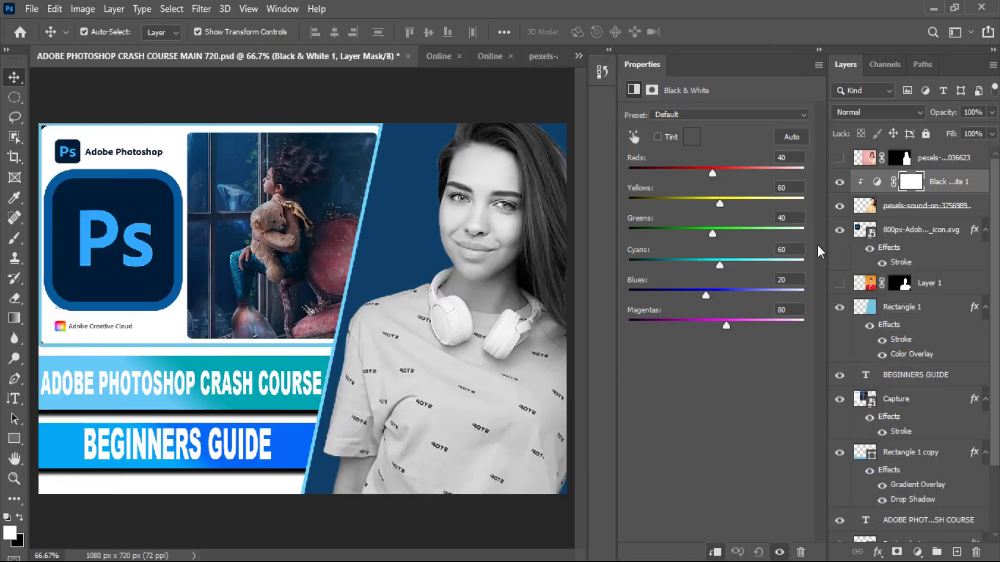
{"action": "left_click", "coordinate": [816, 65]}
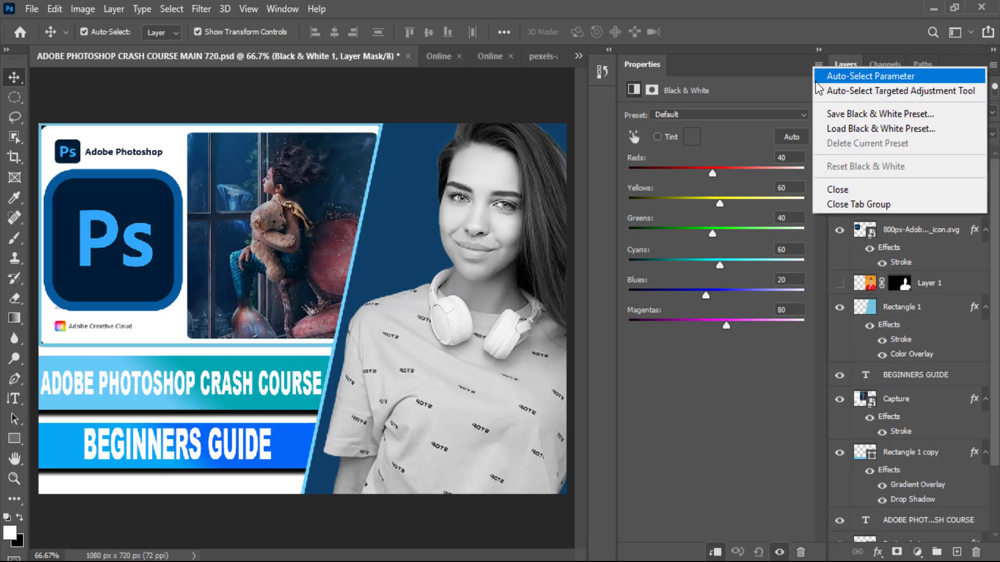
{"action": "left_click", "coordinate": [844, 202]}
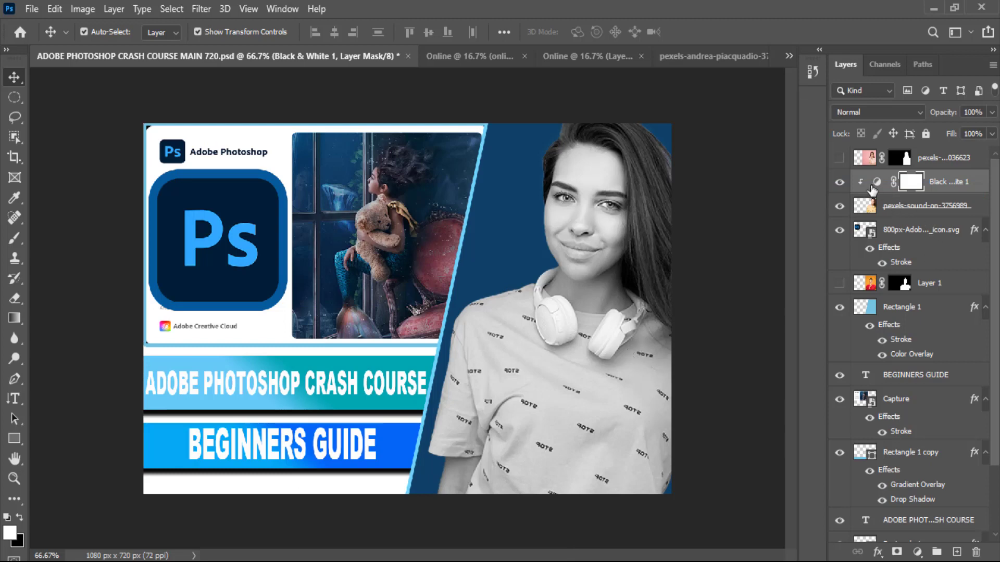
Reopen the Black & White adjustment's properties and switch its clipping to the woman's layer off and on twice.
{"action": "right_click", "coordinate": [948, 185]}
{"action": "left_click", "coordinate": [973, 184]}
{"action": "left_click", "coordinate": [973, 185]}
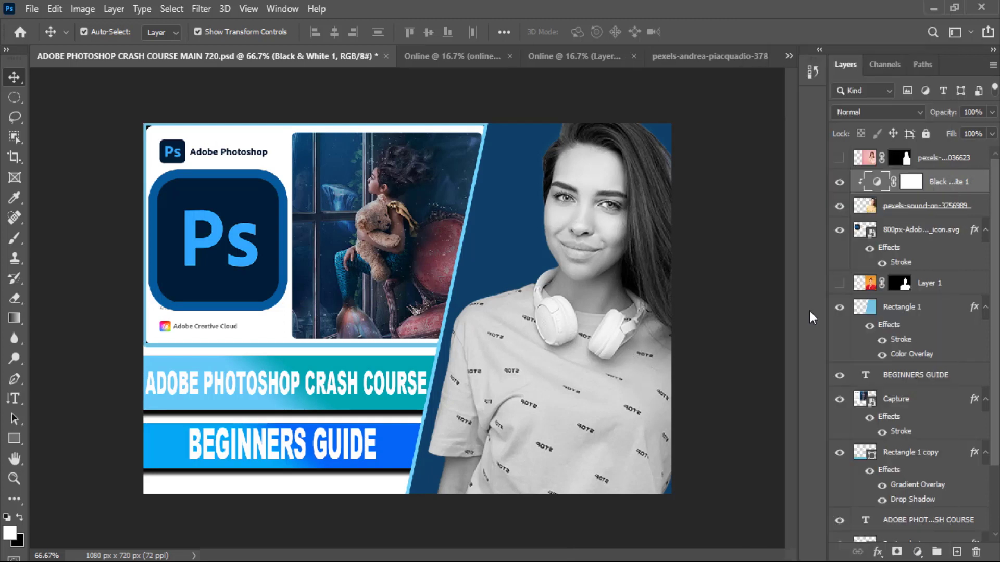
{"action": "double_click", "coordinate": [877, 182]}
{"action": "left_click", "coordinate": [717, 553]}
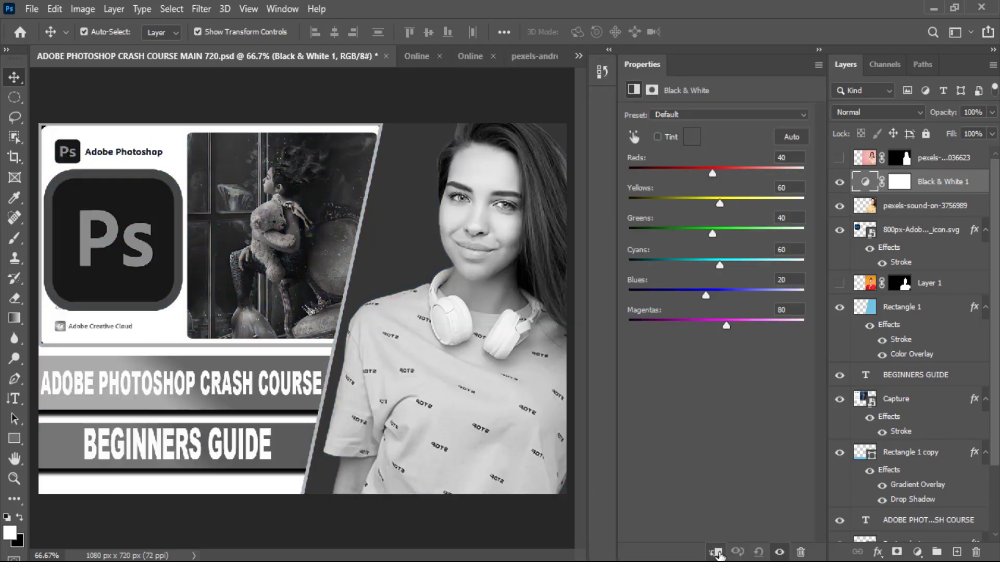
{"action": "left_click", "coordinate": [718, 553]}
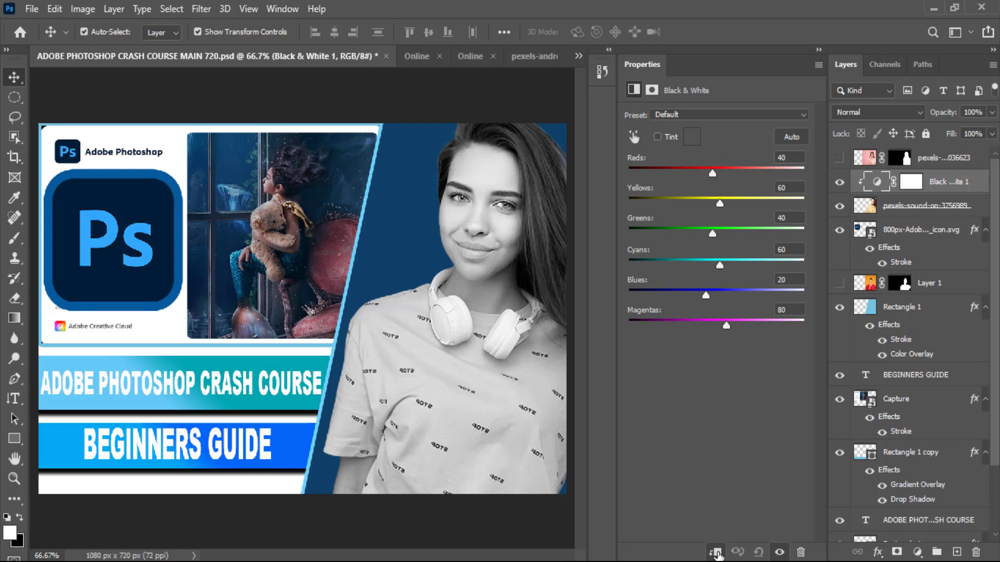
{"action": "left_click", "coordinate": [717, 553]}
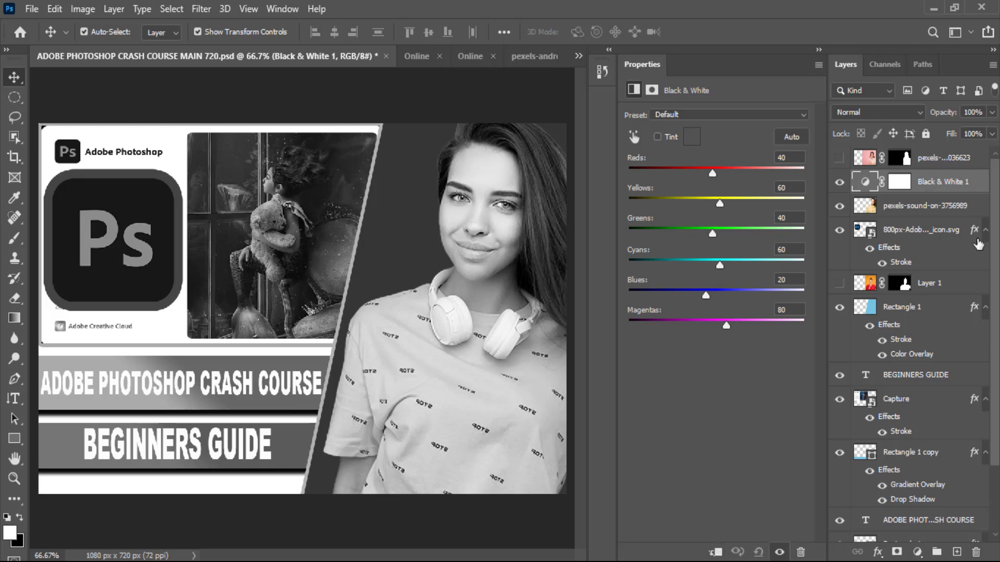
{"action": "left_click", "coordinate": [713, 554]}
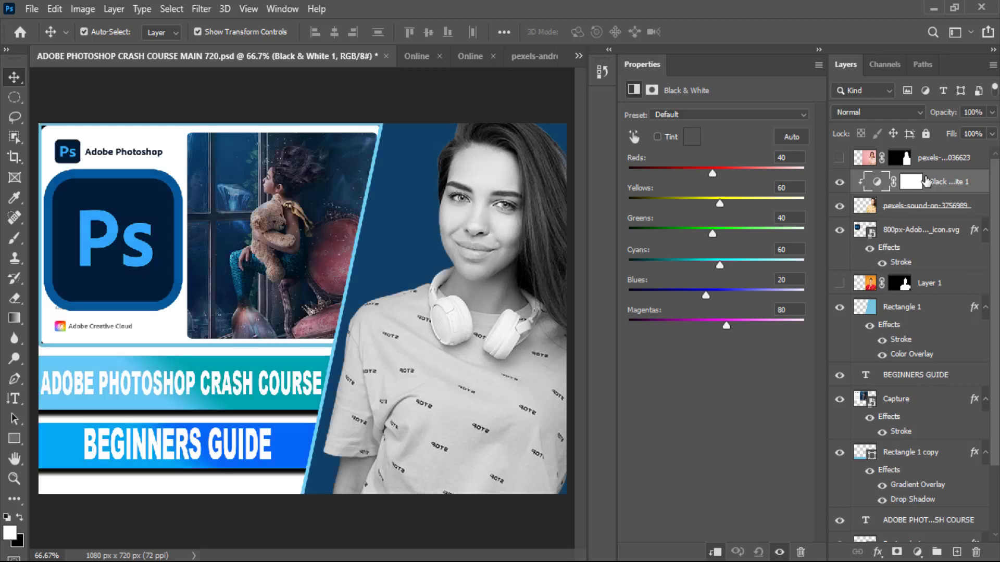
Hide the Black & White adjustment layer and close its properties.
{"action": "left_click", "coordinate": [780, 552]}
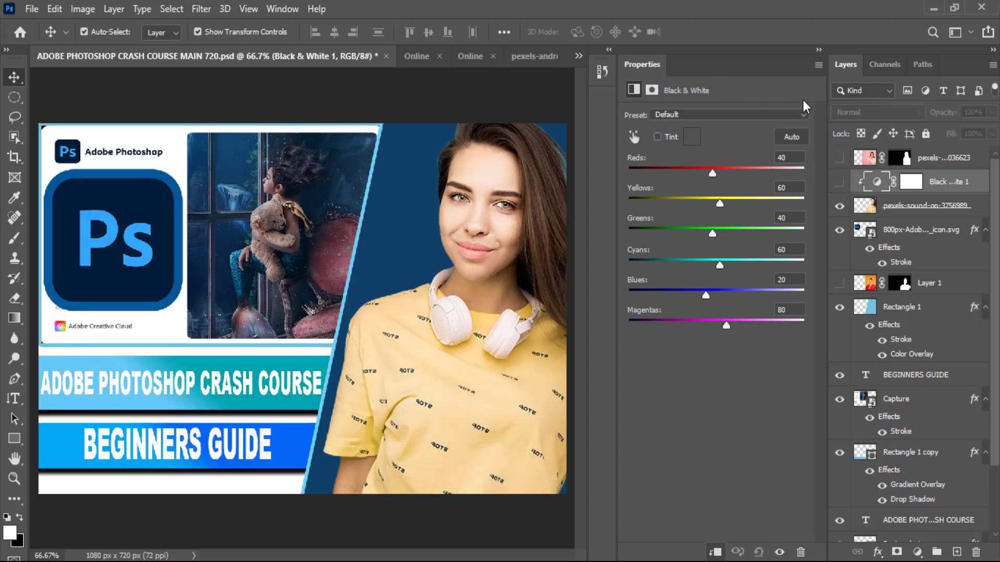
{"action": "left_click", "coordinate": [819, 65]}
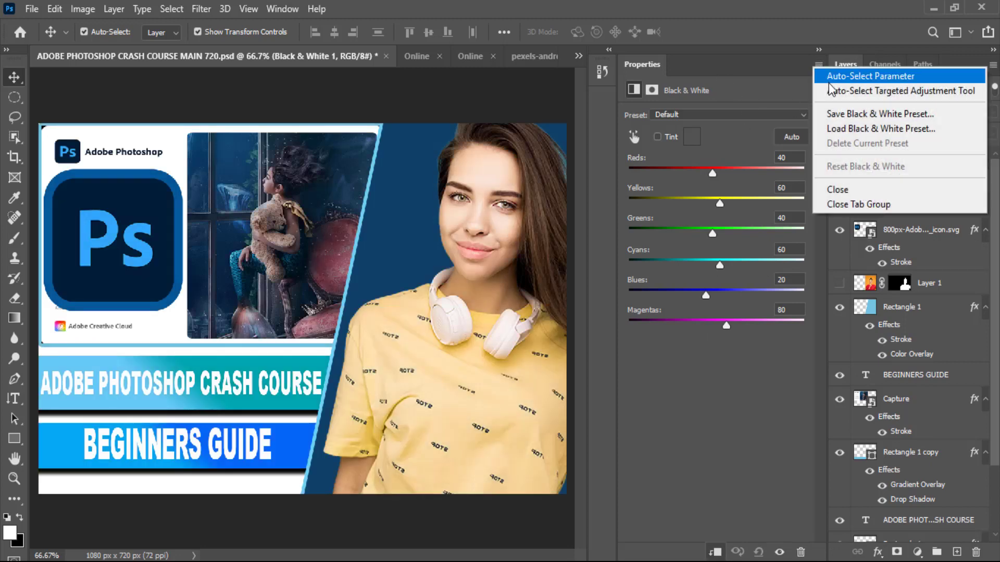
{"action": "left_click", "coordinate": [836, 193]}
Select the layer of the woman in the yellow shirt for direct image adjustments.
{"action": "left_click", "coordinate": [84, 10]}
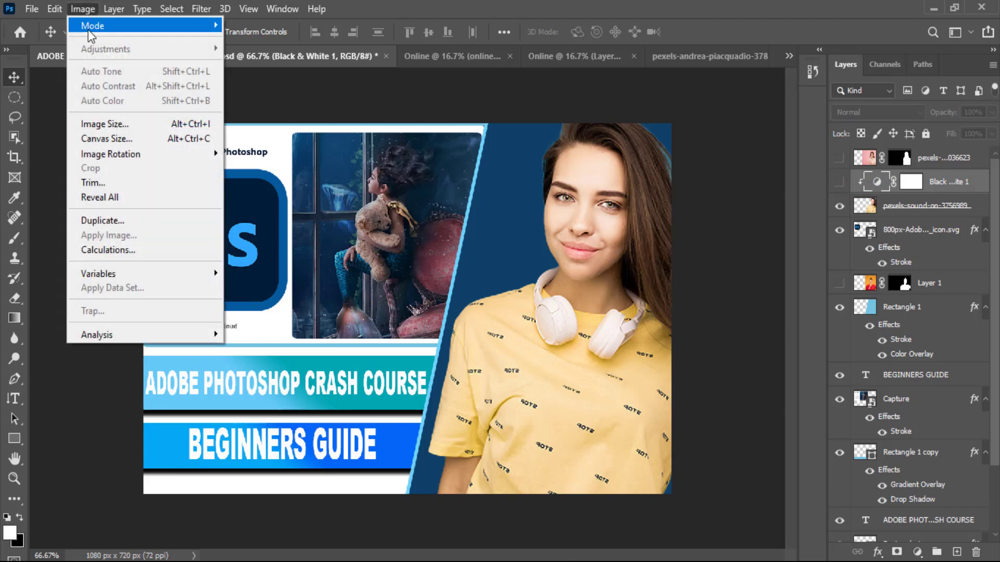
{"action": "left_click", "coordinate": [631, 257]}
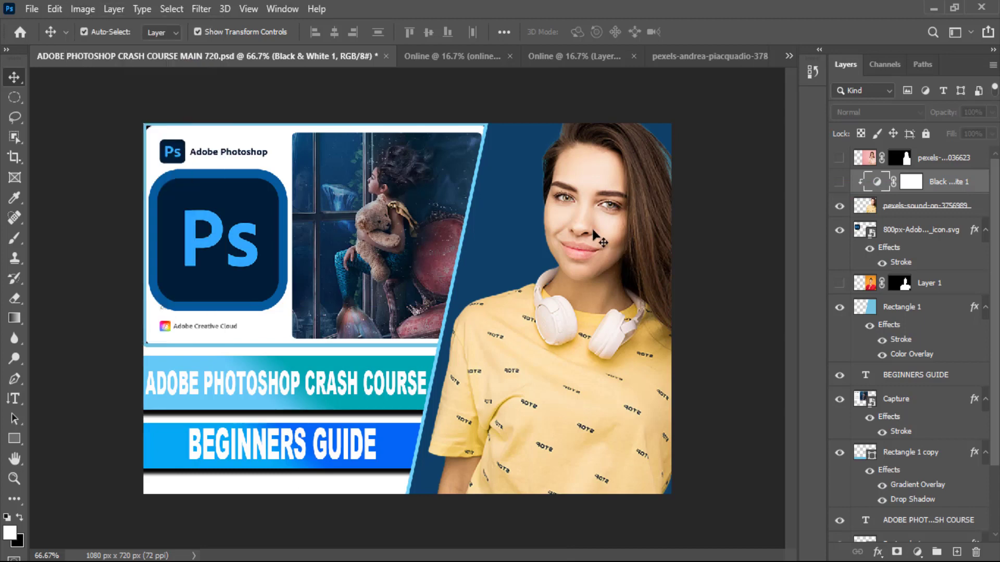
{"action": "left_click", "coordinate": [601, 238]}
Try a direct Black & White adjustment on the woman's layer with Reds at 81% and Yellows at 42%, and cancel it.
{"action": "left_click", "coordinate": [86, 8]}
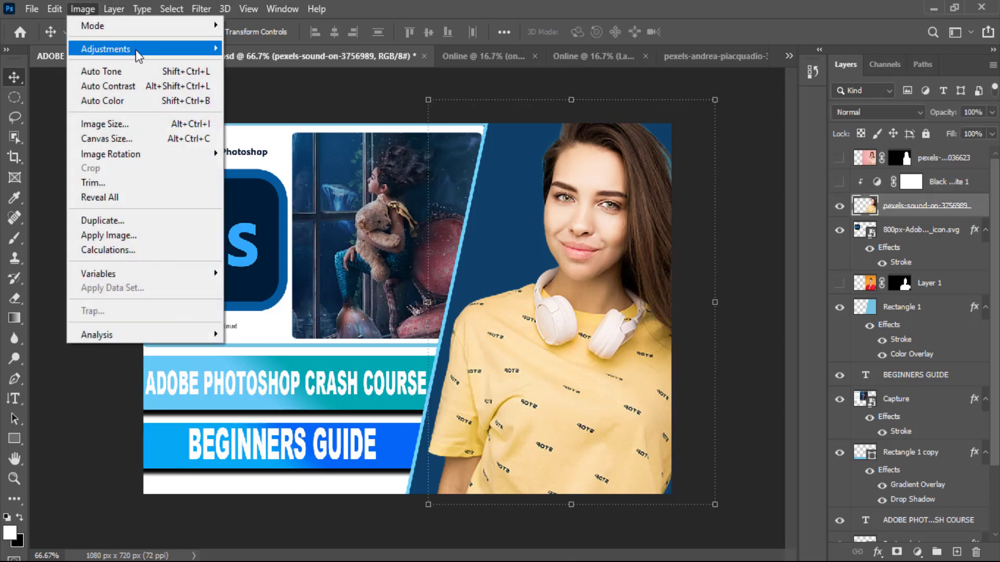
{"action": "mouse_move", "coordinate": [135, 49]}
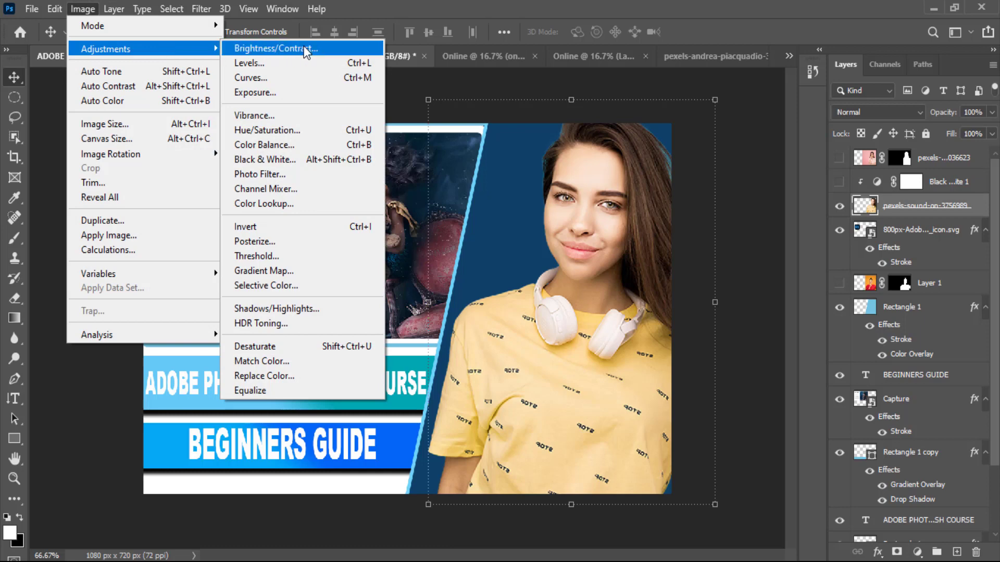
{"action": "left_click", "coordinate": [312, 159]}
{"action": "mouse_move", "coordinate": [888, 60]}
{"action": "left_mouse_down"}
{"action": "mouse_move", "coordinate": [979, 74]}
{"action": "mouse_move", "coordinate": [906, 84]}
{"action": "mouse_move", "coordinate": [846, 48]}
{"action": "mouse_move", "coordinate": [910, 42]}
{"action": "mouse_move", "coordinate": [877, 48]}
{"action": "left_mouse_up"}
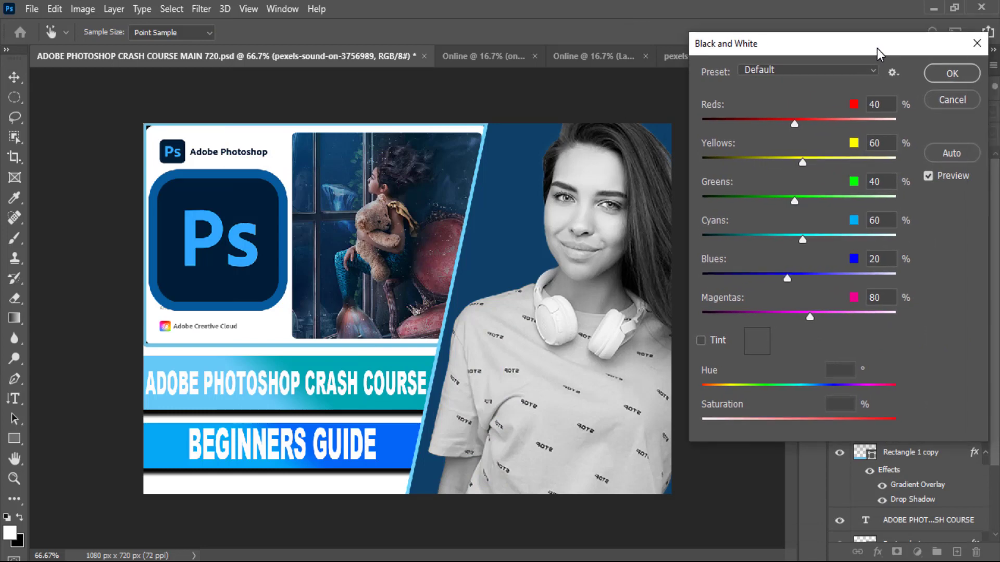
{"action": "left_click_drag", "start_coordinate": [790, 122], "coordinate": [811, 123]}
{"action": "left_click_drag", "start_coordinate": [800, 159], "coordinate": [777, 156]}
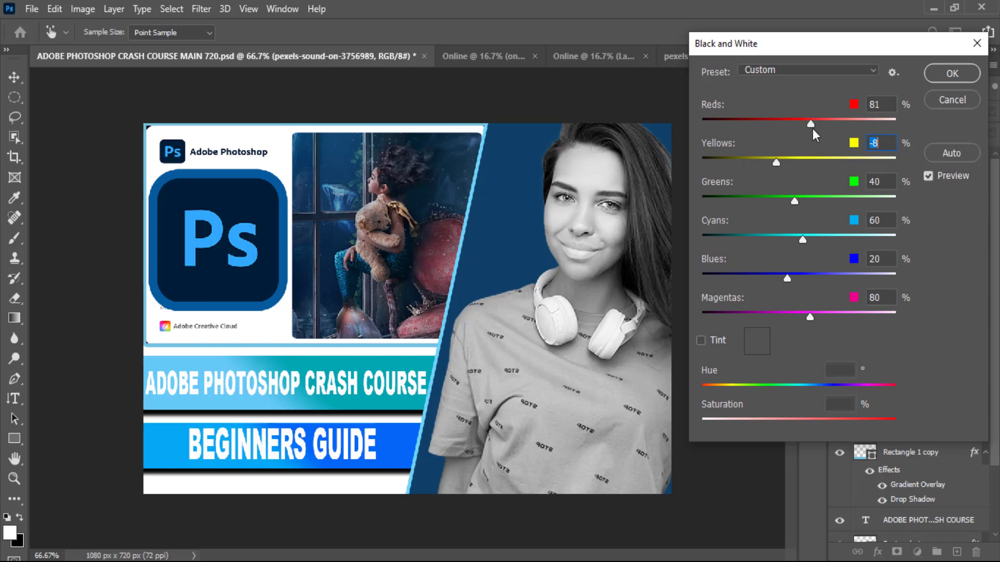
{"action": "left_click_drag", "start_coordinate": [775, 162], "coordinate": [805, 163]}
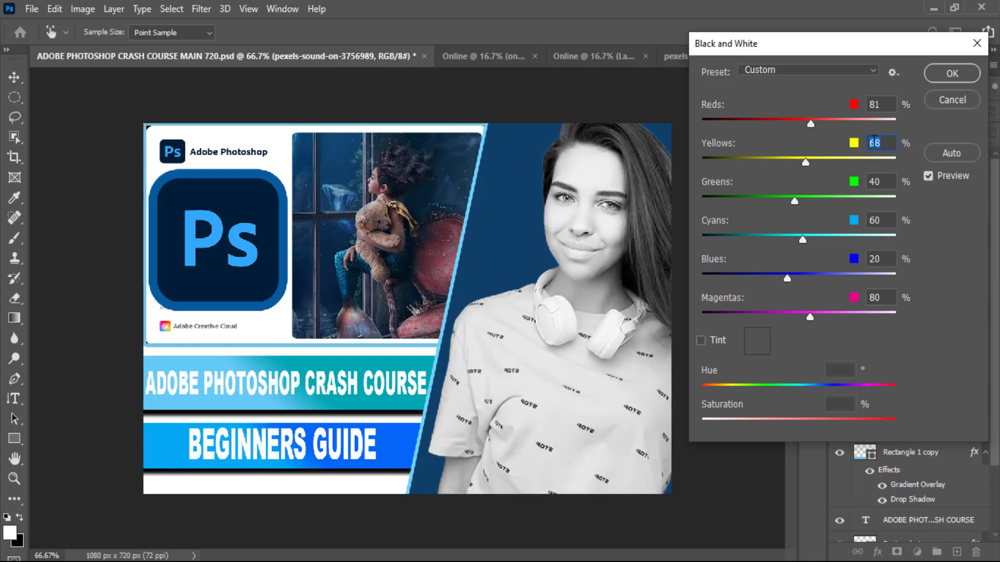
{"action": "left_click_drag", "start_coordinate": [805, 164], "coordinate": [795, 164]}
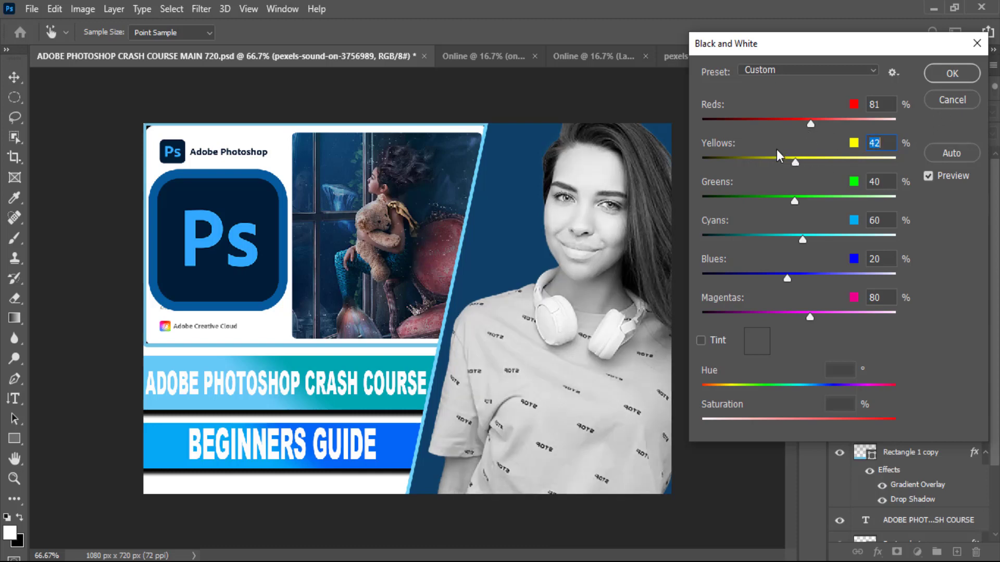
{"action": "left_click", "coordinate": [948, 101]}
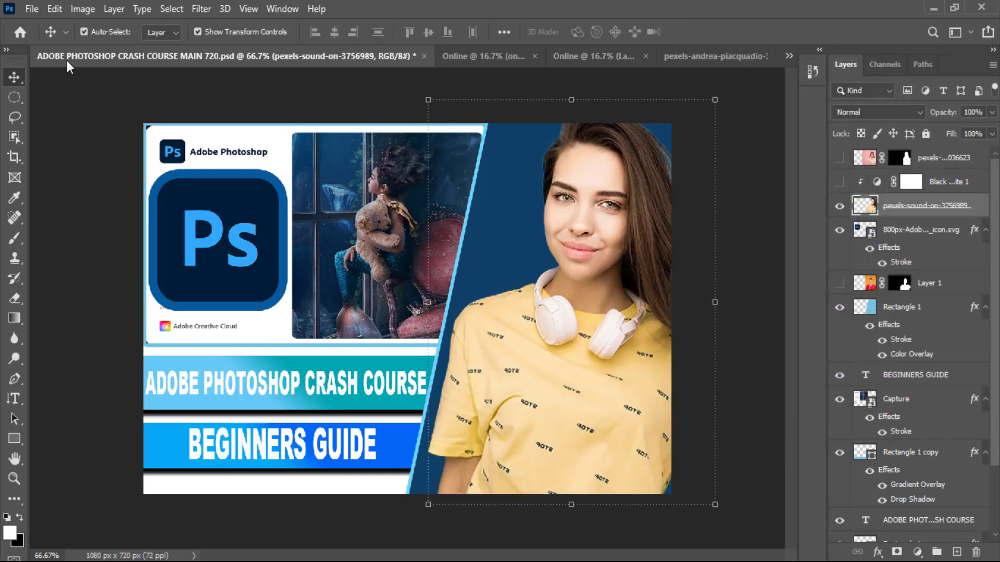
Try Brightness/Contrast on the woman's layer with brightness 51 and contrast 64, darken it to about -144, and cancel the adjustment.
{"action": "left_click", "coordinate": [82, 11]}
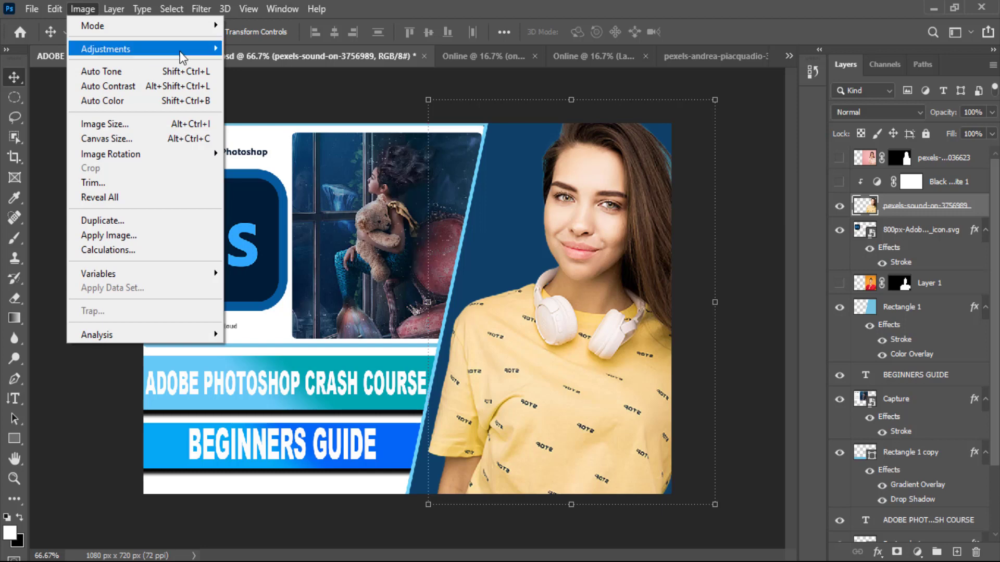
{"action": "mouse_move", "coordinate": [191, 49]}
{"action": "left_click", "coordinate": [262, 48]}
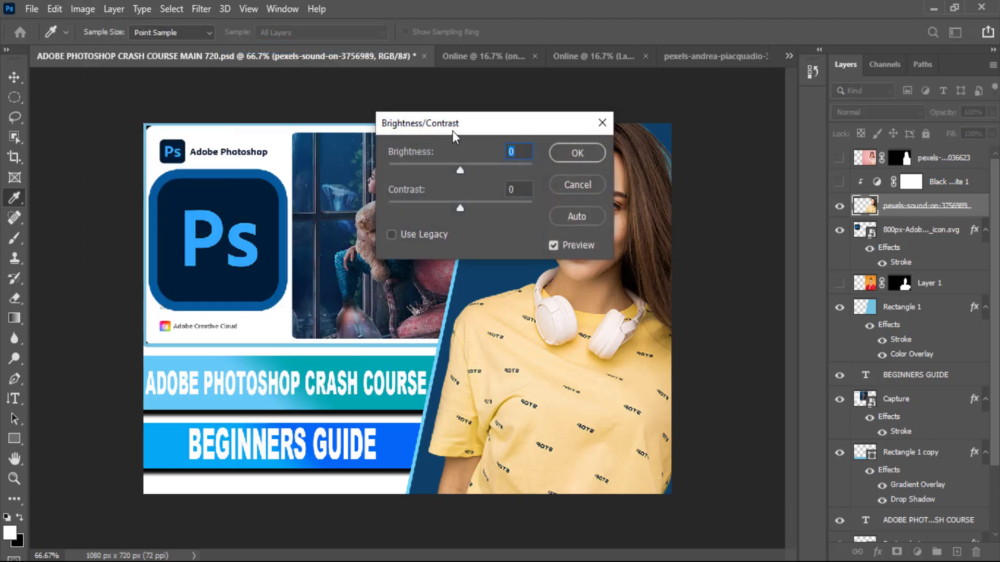
{"action": "left_click_drag", "start_coordinate": [452, 130], "coordinate": [809, 134]}
{"action": "left_click_drag", "start_coordinate": [816, 176], "coordinate": [828, 175]}
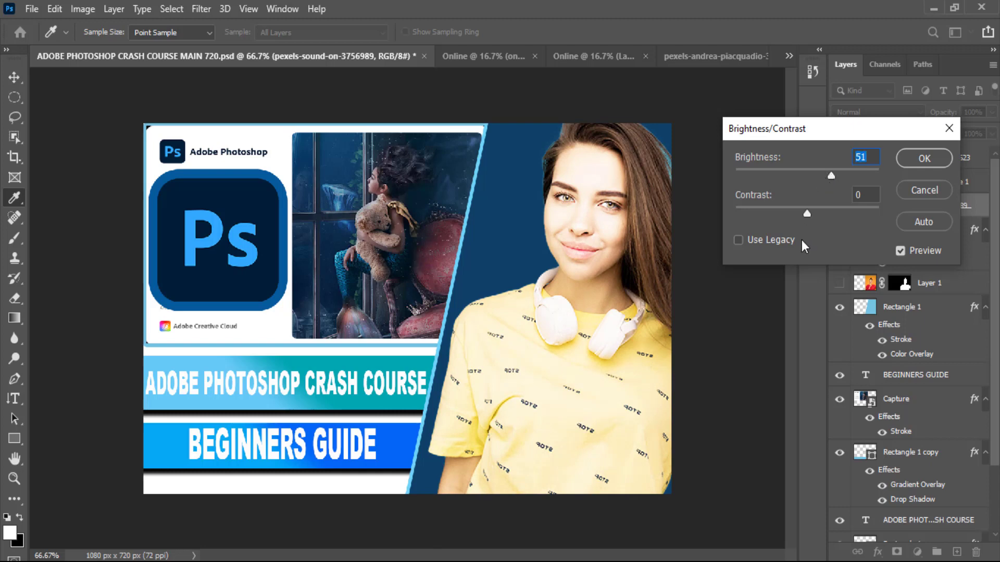
{"action": "left_click_drag", "start_coordinate": [809, 216], "coordinate": [831, 221]}
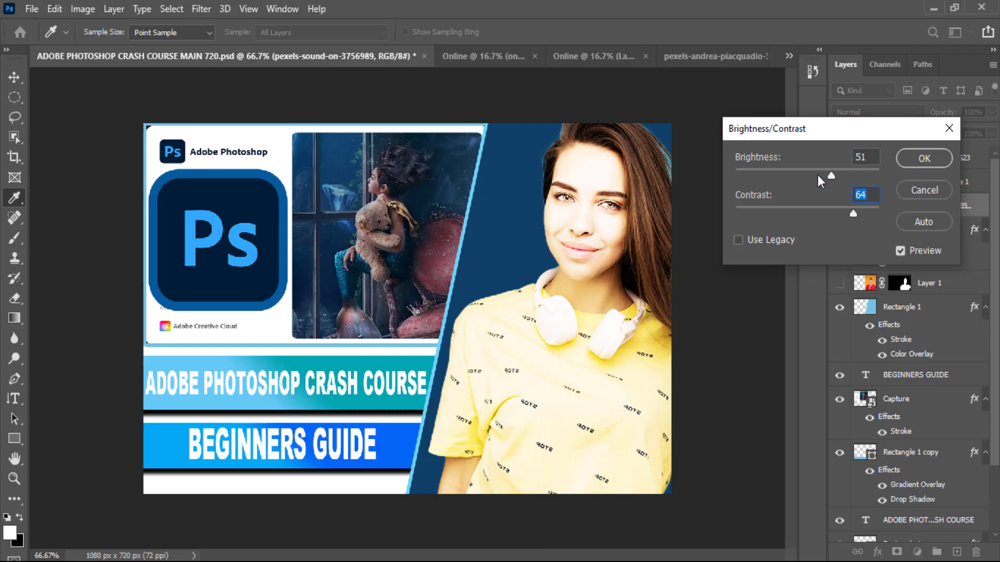
{"action": "left_click_drag", "start_coordinate": [830, 175], "coordinate": [744, 174]}
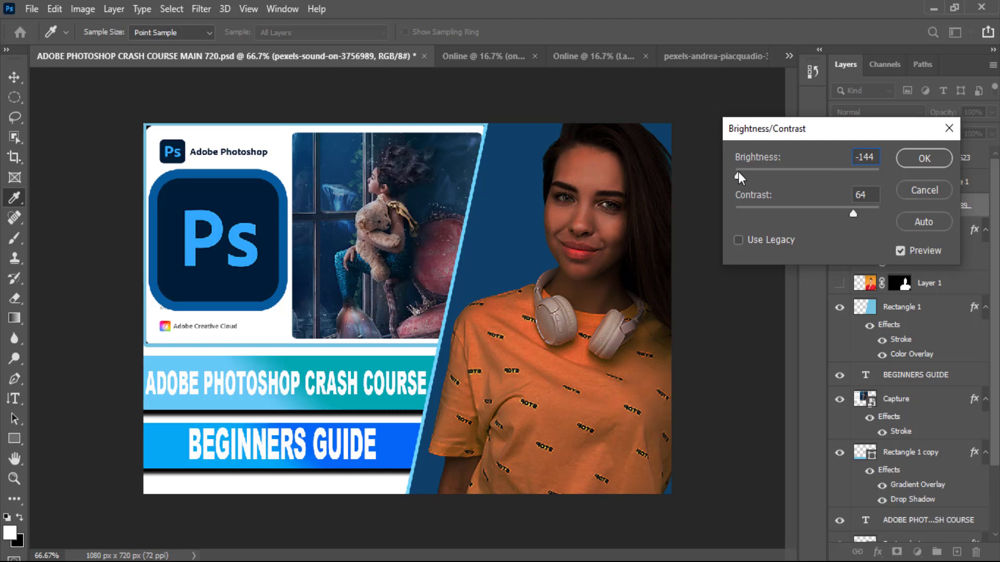
{"action": "left_click", "coordinate": [924, 190]}
{"action": "key", "text": "v"}
Try a Levels adjustment on the woman's layer with the RGB white input level at 205, and cancel it.
{"action": "left_click", "coordinate": [82, 10]}
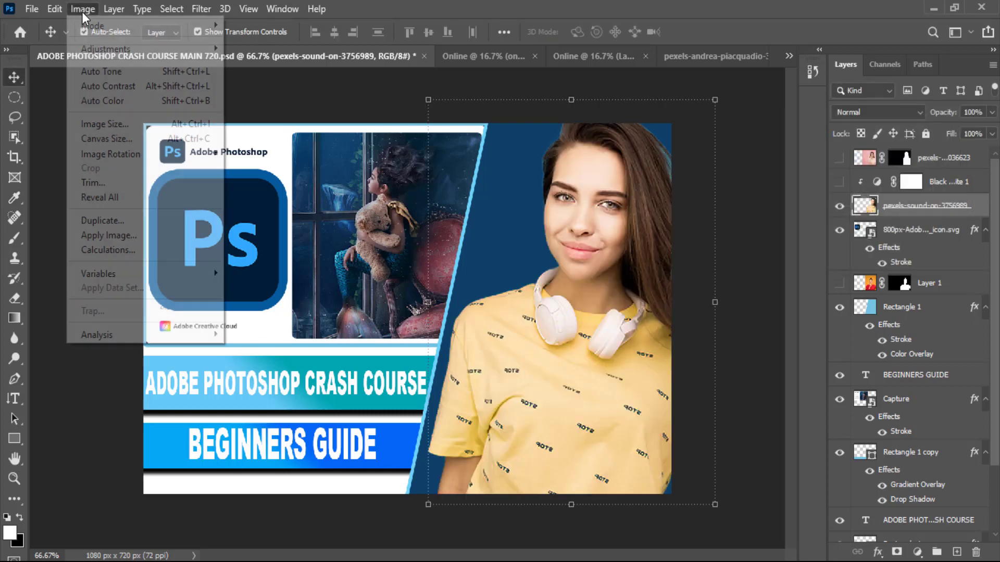
{"action": "mouse_move", "coordinate": [192, 54]}
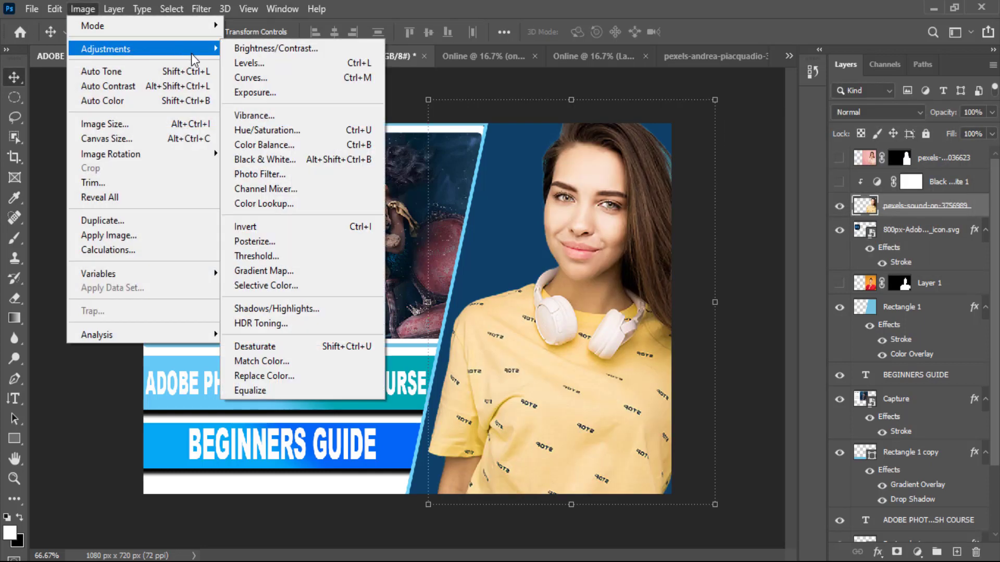
{"action": "left_click", "coordinate": [242, 63]}
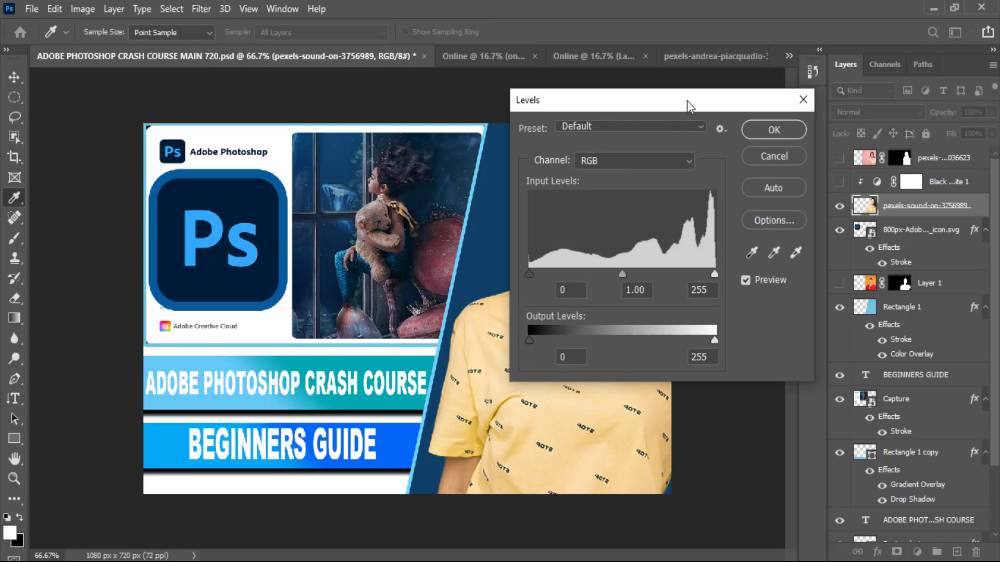
{"action": "left_click_drag", "start_coordinate": [686, 101], "coordinate": [805, 59]}
{"action": "left_click", "coordinate": [752, 120]}
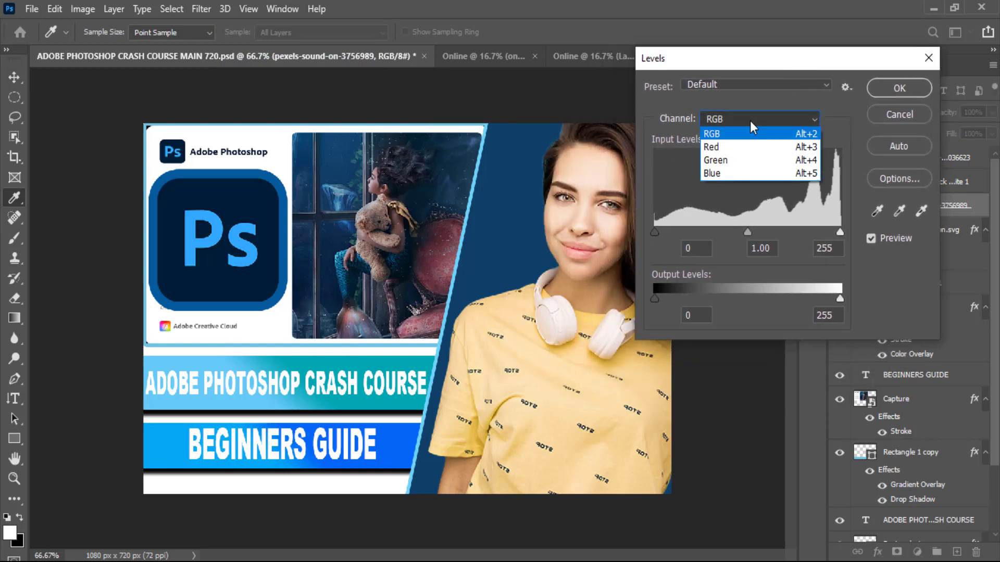
{"action": "left_click", "coordinate": [750, 120]}
{"action": "left_click_drag", "start_coordinate": [837, 232], "coordinate": [804, 229]}
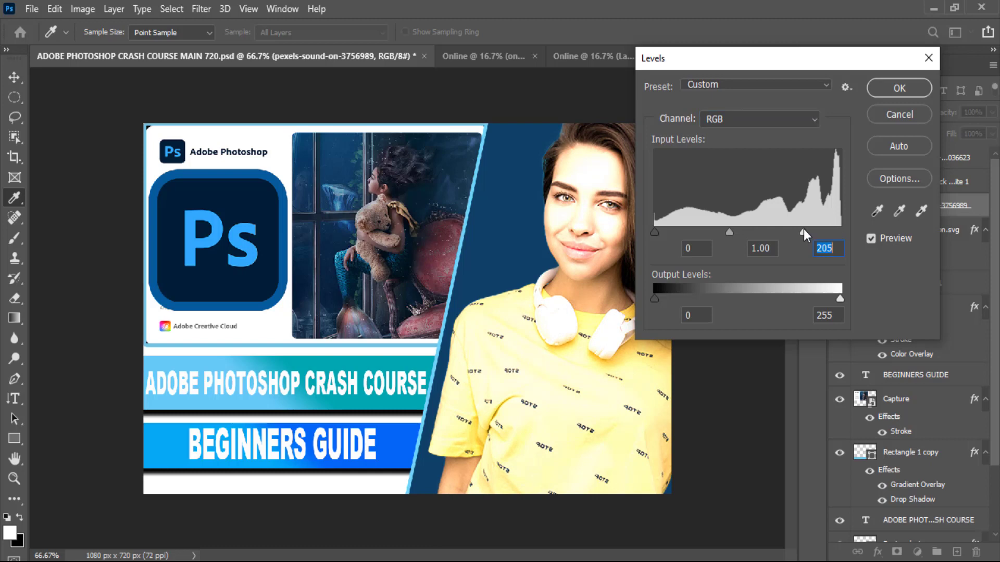
{"action": "left_click", "coordinate": [899, 111]}
{"action": "key", "text": "v"}
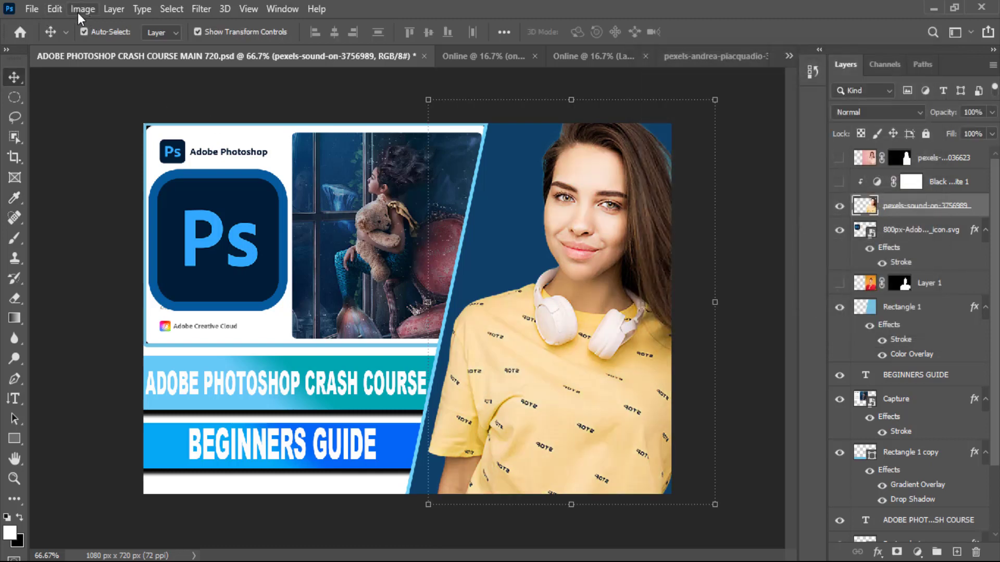
Try a Vibrance adjustment on the woman's layer with vibrance +53 and saturation +45, and cancel it.
{"action": "left_click", "coordinate": [77, 12]}
{"action": "mouse_move", "coordinate": [129, 49]}
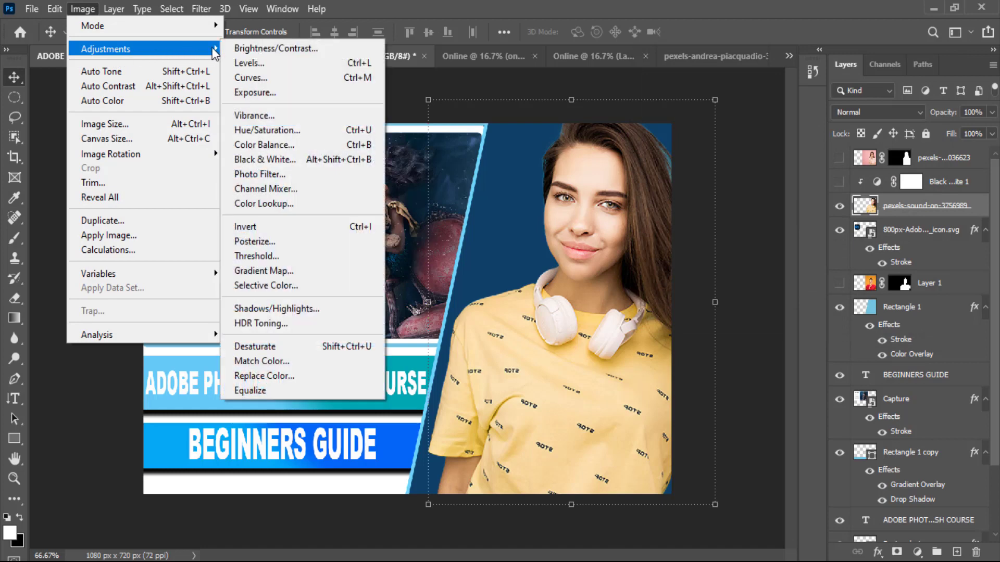
{"action": "left_click", "coordinate": [311, 116]}
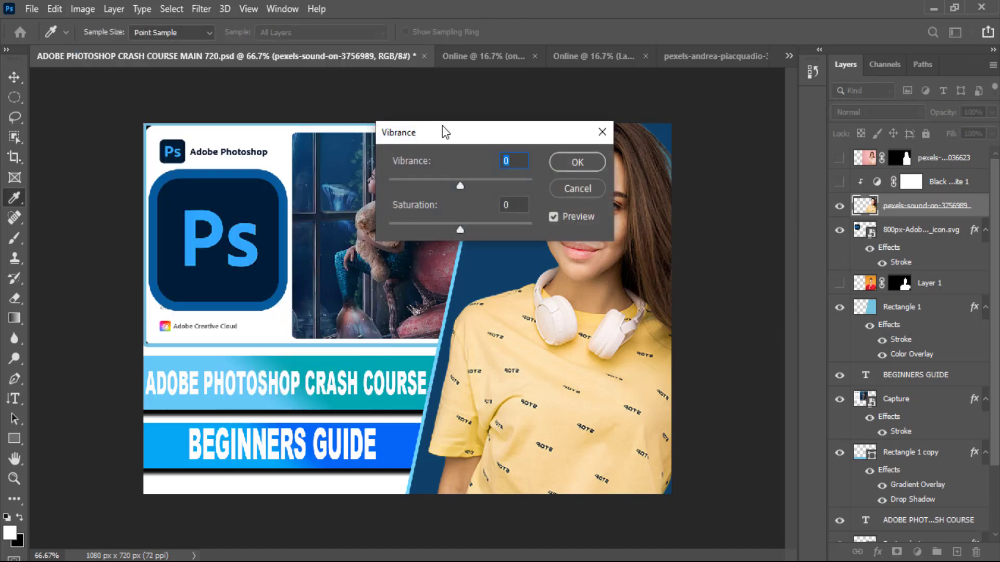
{"action": "left_click_drag", "start_coordinate": [442, 127], "coordinate": [779, 106]}
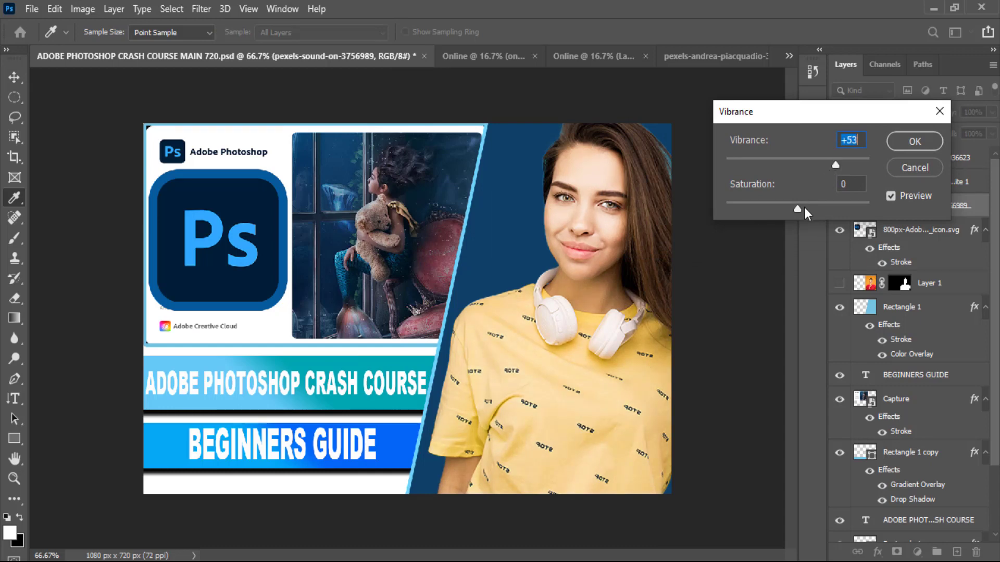
{"action": "left_click_drag", "start_coordinate": [804, 207], "coordinate": [831, 206]}
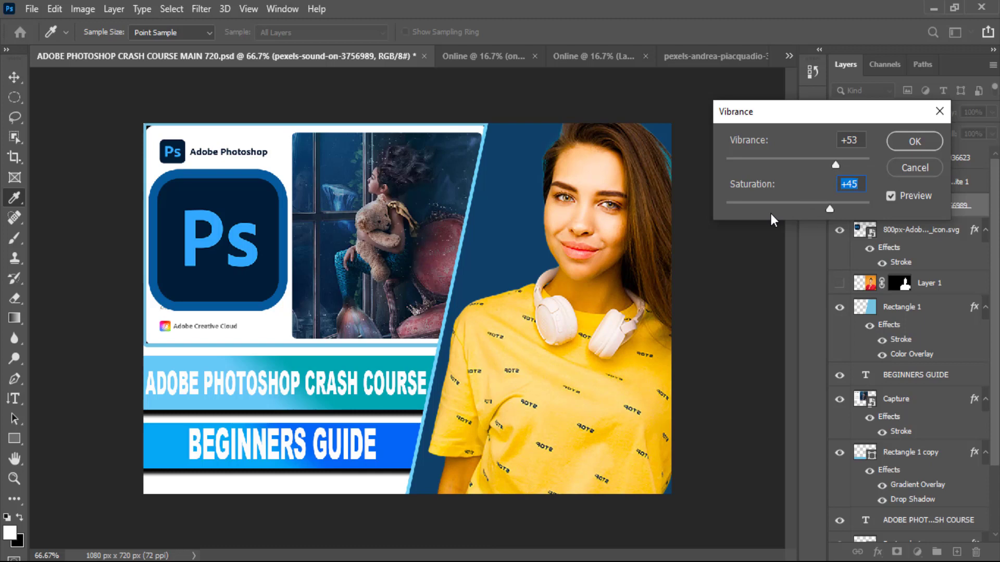
{"action": "left_click", "coordinate": [917, 173]}
Try a Hue/Saturation adjustment on the woman's layer with saturation +31 and hue +44, and cancel it.
{"action": "left_click", "coordinate": [82, 8]}
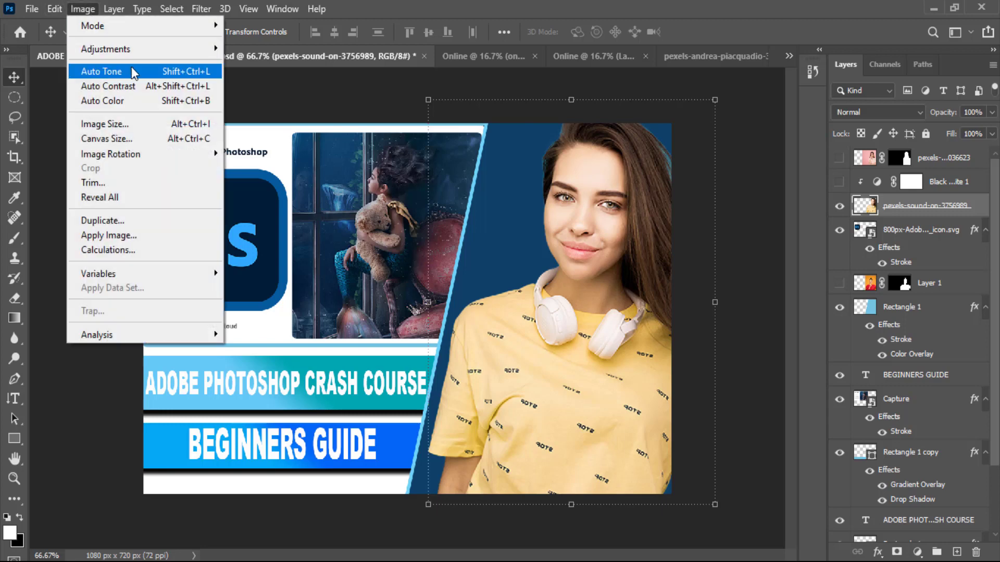
{"action": "mouse_move", "coordinate": [163, 54]}
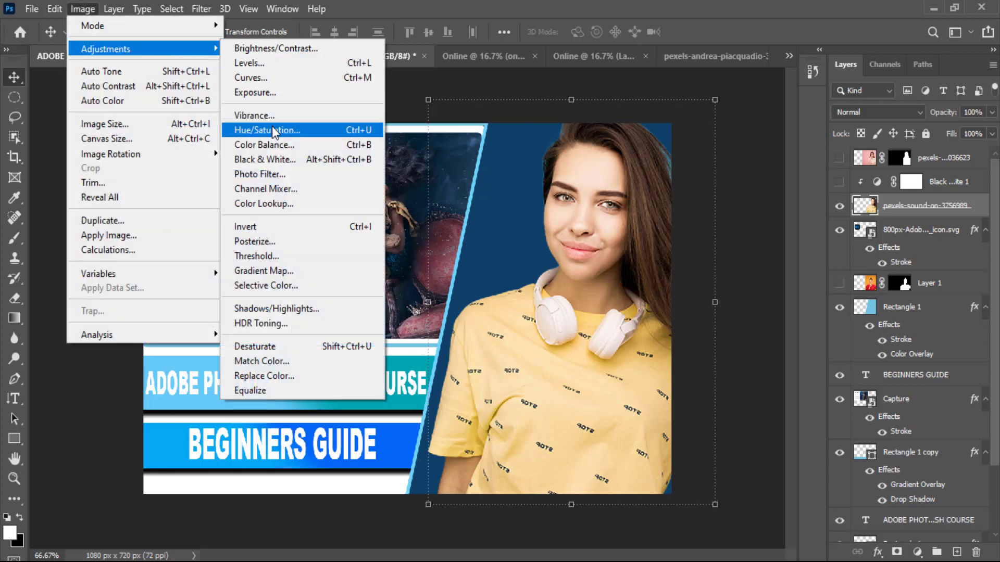
{"action": "left_click", "coordinate": [271, 131]}
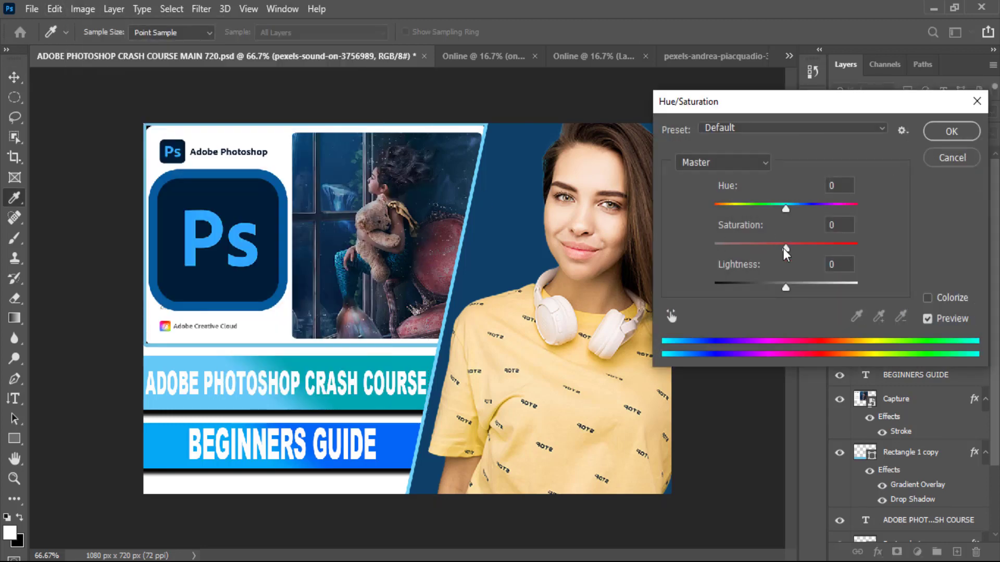
{"action": "left_click_drag", "start_coordinate": [785, 247], "coordinate": [808, 256]}
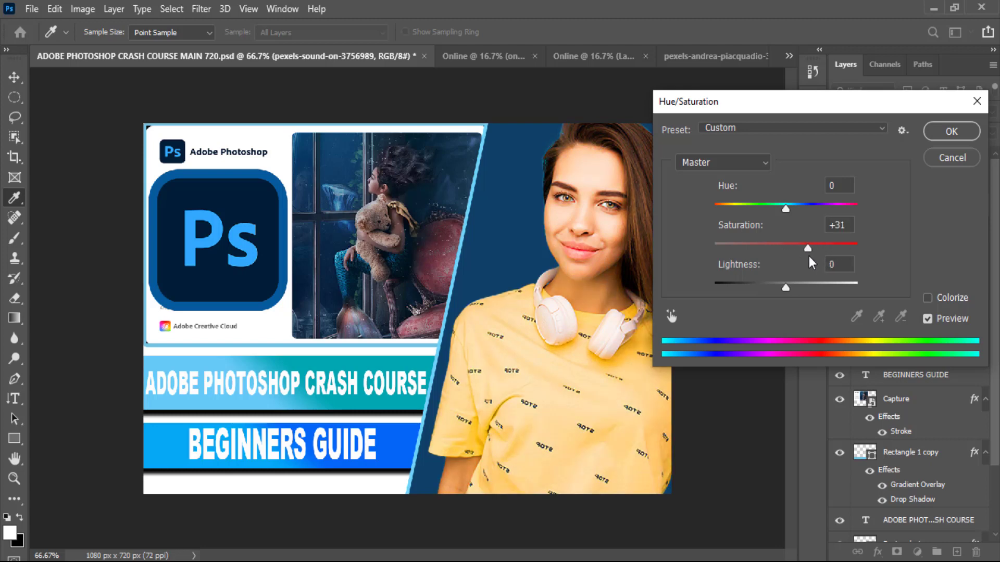
{"action": "left_click", "coordinate": [784, 209]}
{"action": "left_click_drag", "start_coordinate": [790, 211], "coordinate": [818, 210]}
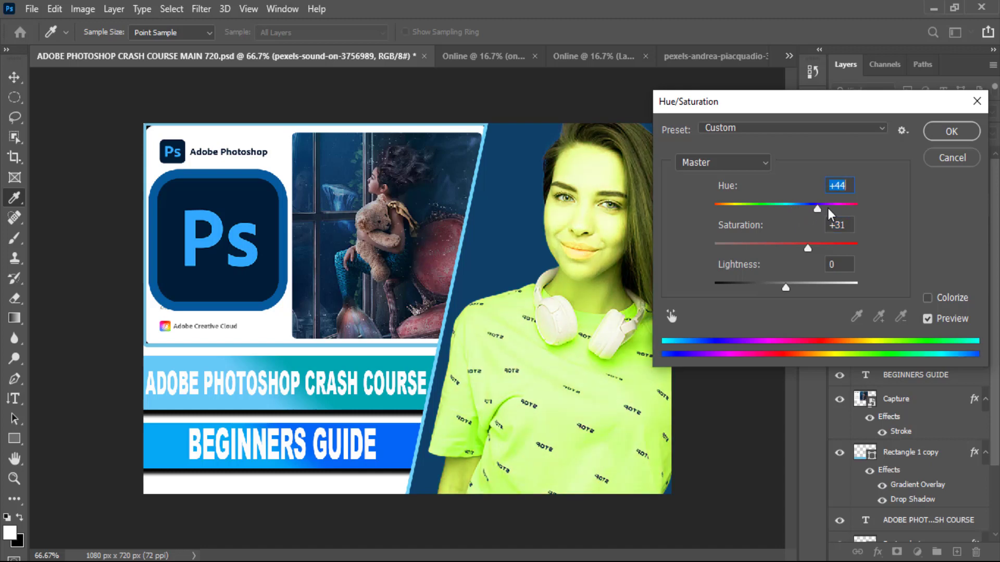
{"action": "left_click", "coordinate": [945, 157]}
Examine the Color Balance options for the woman's layer and cancel the adjustment without changing its color levels.
{"action": "left_click", "coordinate": [82, 10]}
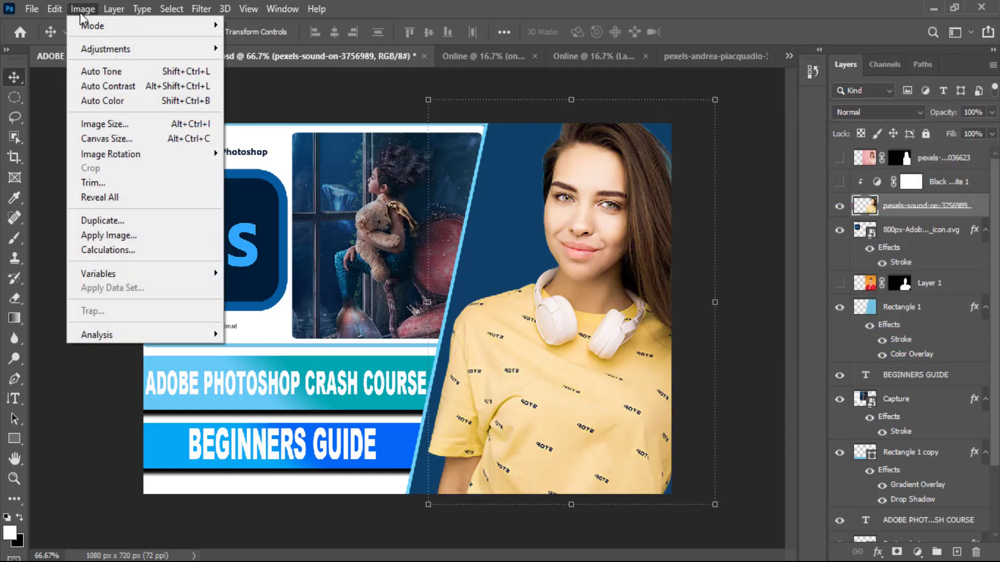
{"action": "mouse_move", "coordinate": [180, 49]}
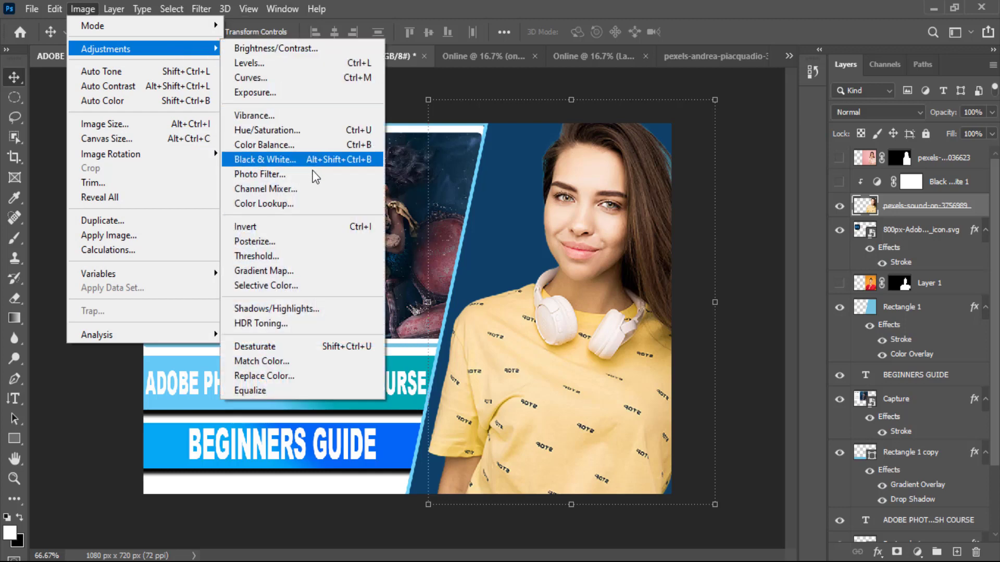
{"action": "left_click", "coordinate": [313, 143]}
{"action": "left_click_drag", "start_coordinate": [484, 104], "coordinate": [827, 152]}
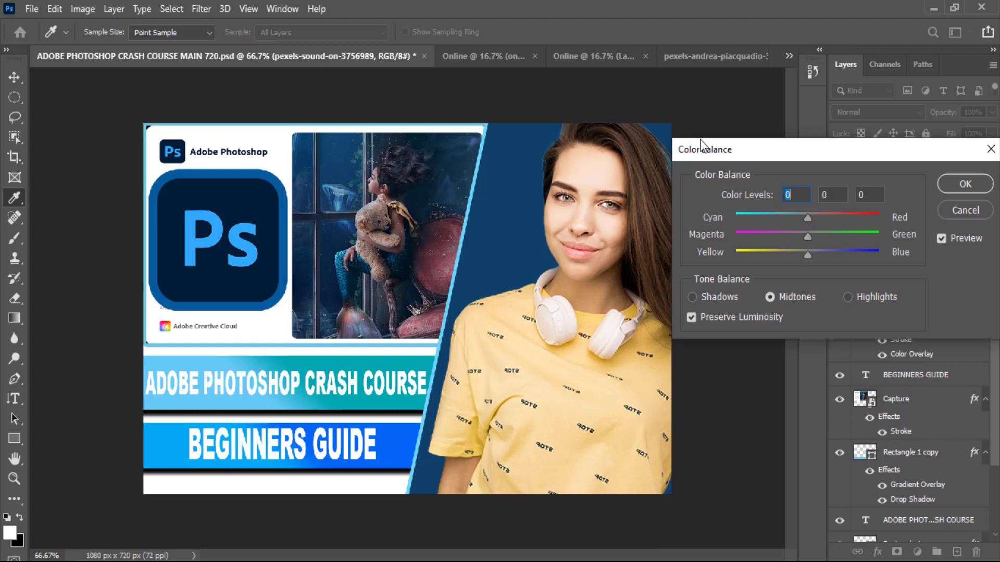
{"action": "left_click", "coordinate": [964, 211]}
{"action": "key", "text": "v"}
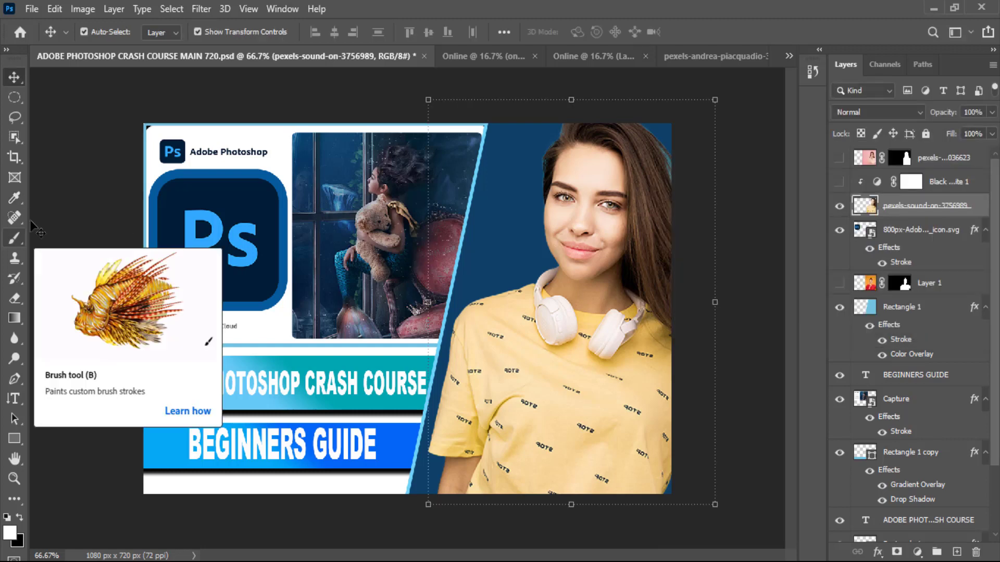
Try an S-shaped Curves adjustment on the woman's layer, with a shadow point at input 77, output 41, and cancel it.
{"action": "left_click", "coordinate": [80, 9]}
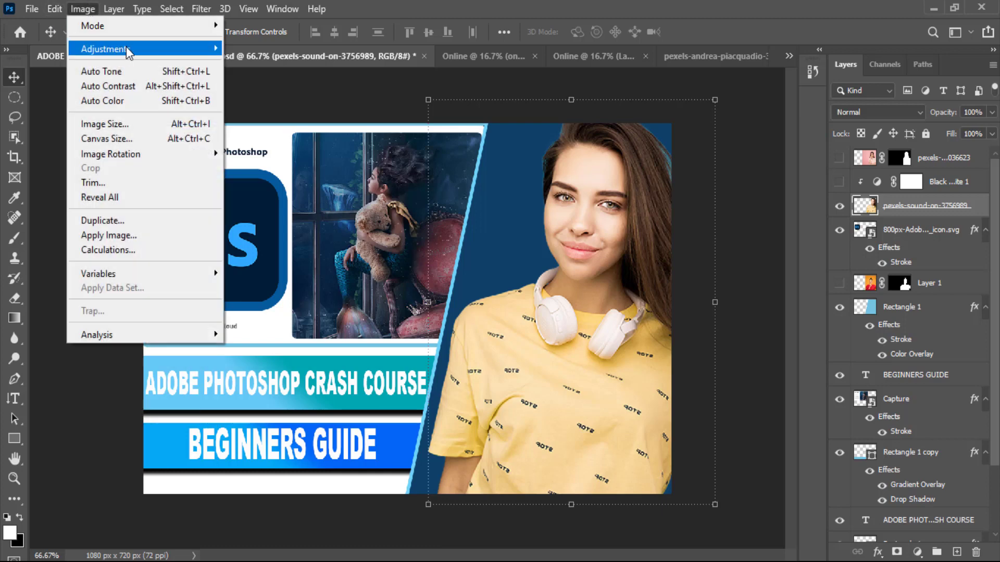
{"action": "mouse_move", "coordinate": [157, 49]}
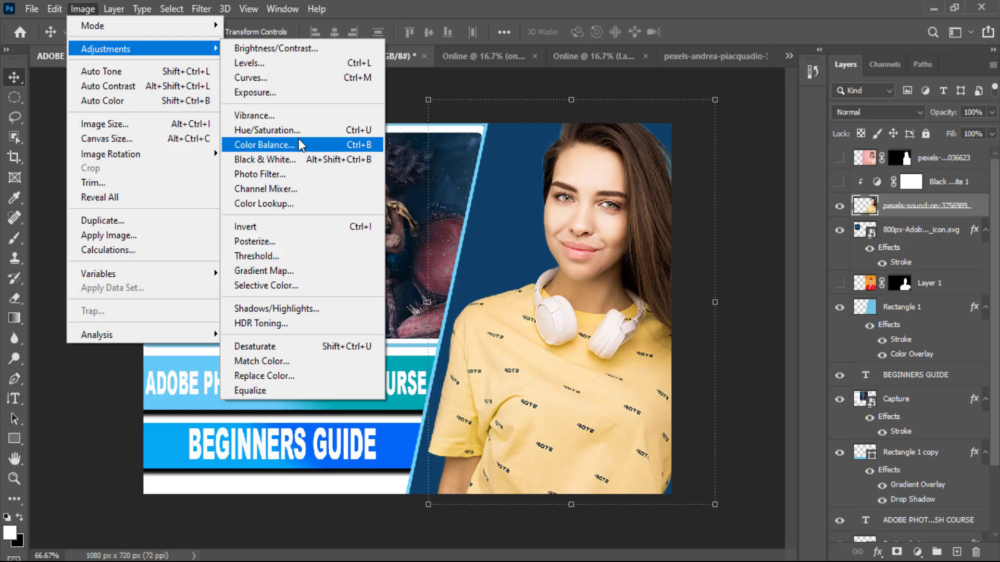
{"action": "left_click", "coordinate": [273, 78]}
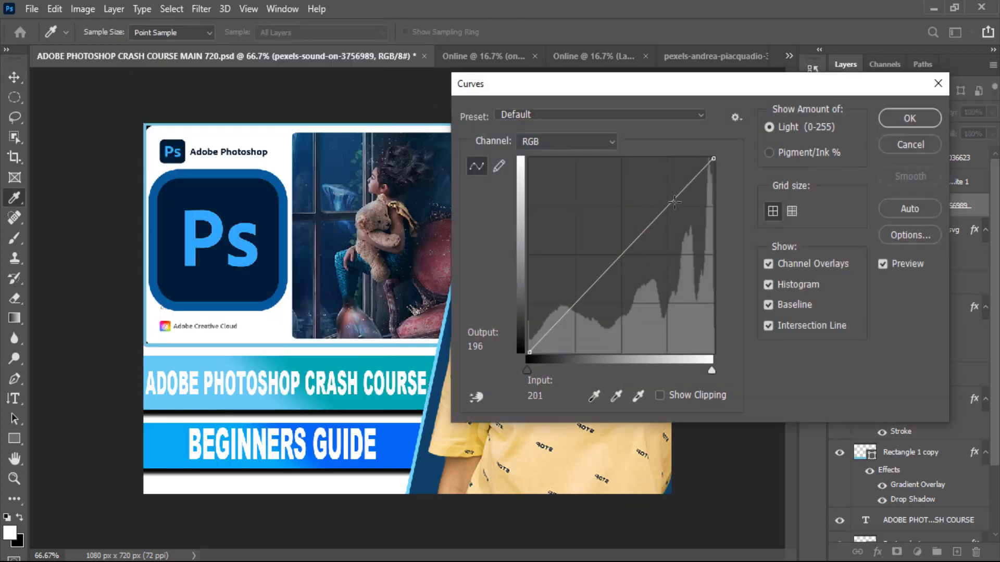
{"action": "left_click", "coordinate": [674, 202]}
{"action": "mouse_move", "coordinate": [674, 202]}
{"action": "left_mouse_down"}
{"action": "mouse_move", "coordinate": [676, 215]}
{"action": "mouse_move", "coordinate": [668, 194]}
{"action": "left_mouse_up"}
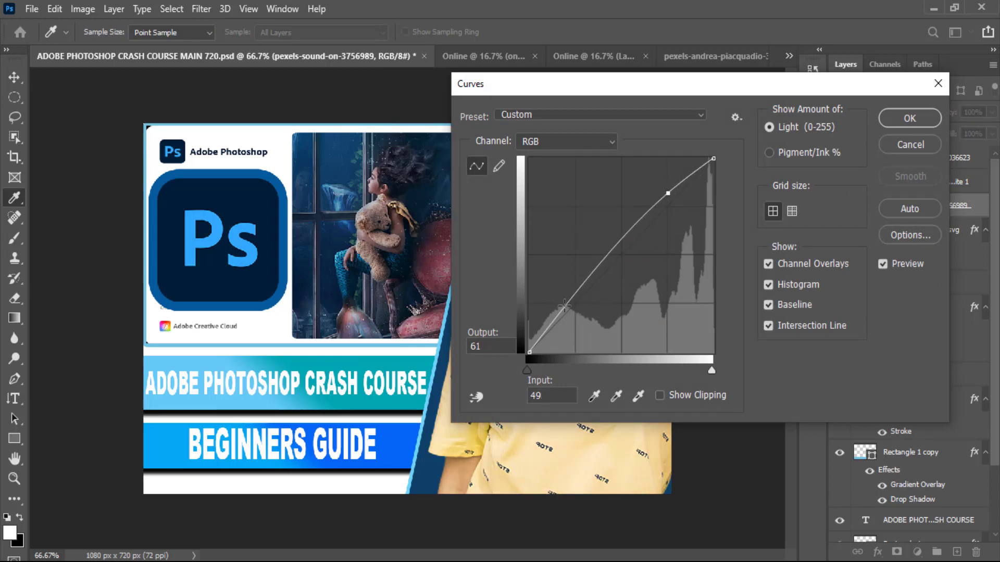
{"action": "left_click_drag", "start_coordinate": [564, 300], "coordinate": [585, 322]}
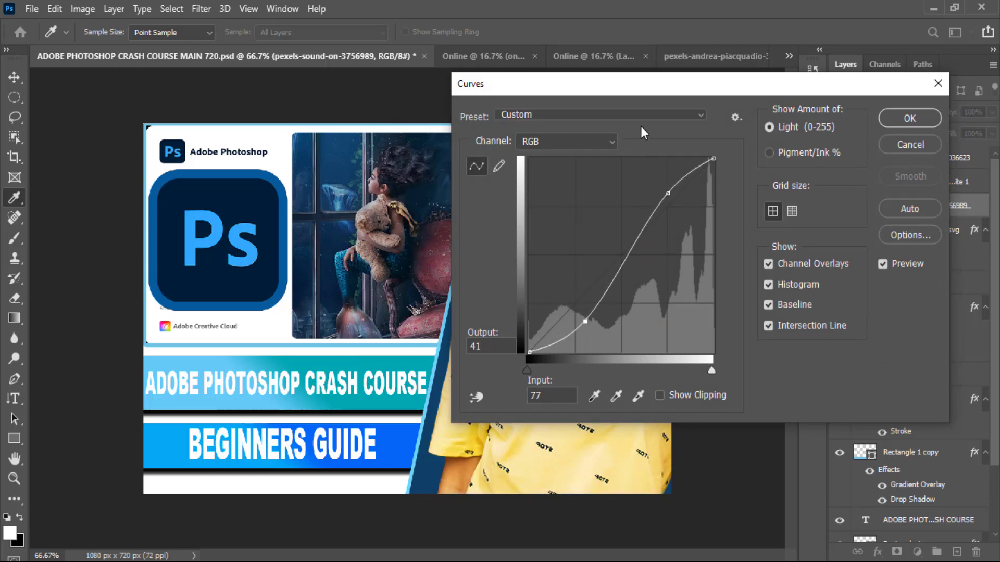
{"action": "left_click_drag", "start_coordinate": [639, 92], "coordinate": [665, 89]}
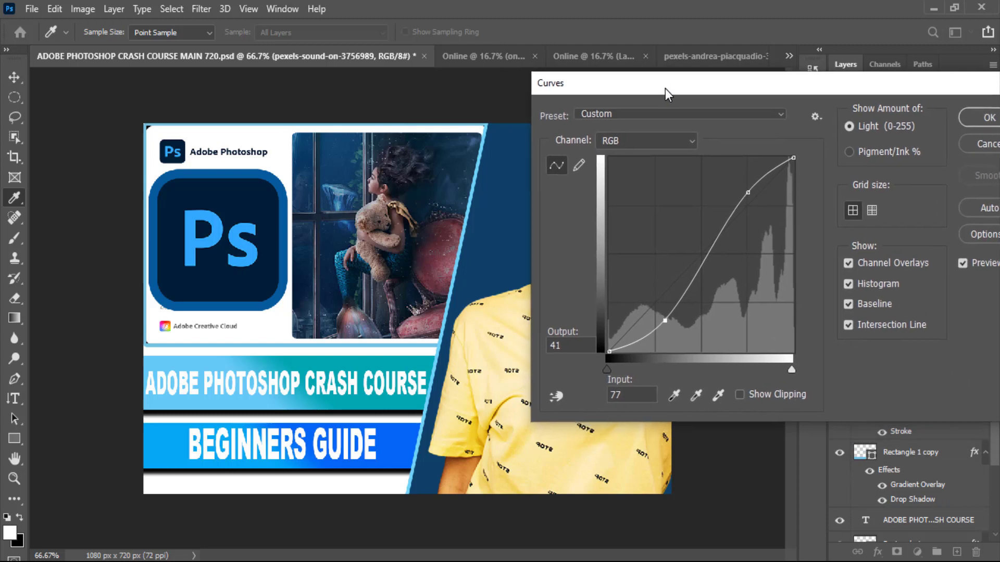
{"action": "left_click", "coordinate": [974, 142]}
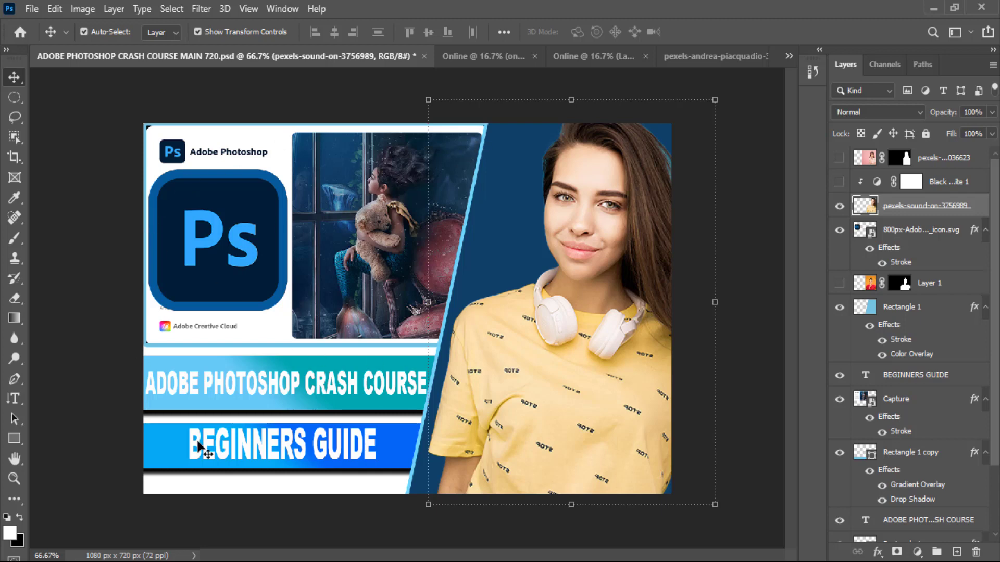
Close both Online documents and the pexels-andrea-piacquadio-3781550 image without saving, keeping only the crash course document open.
{"action": "left_click", "coordinate": [537, 61]}
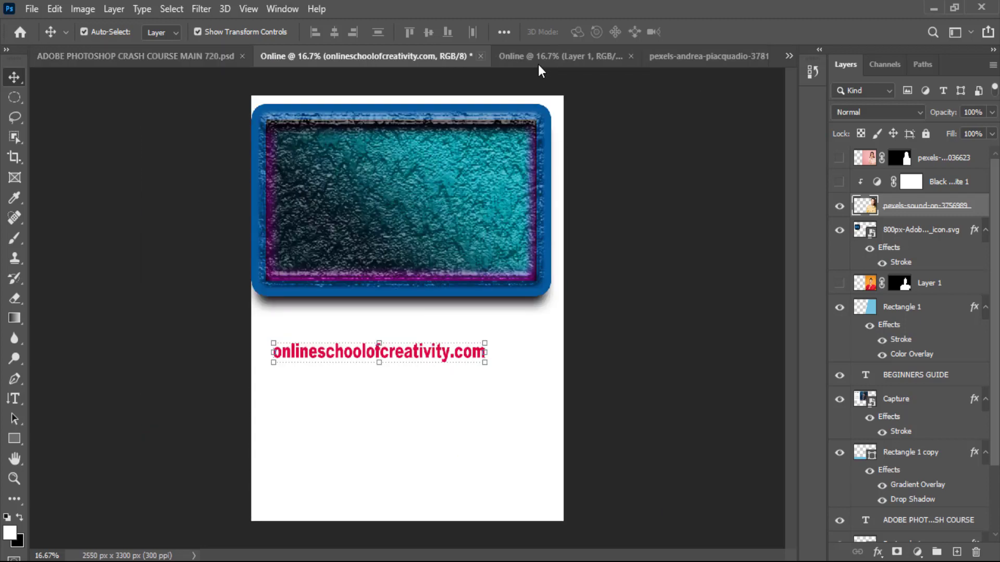
{"action": "key", "text": "ctrl+w"}
{"action": "left_click", "coordinate": [479, 224]}
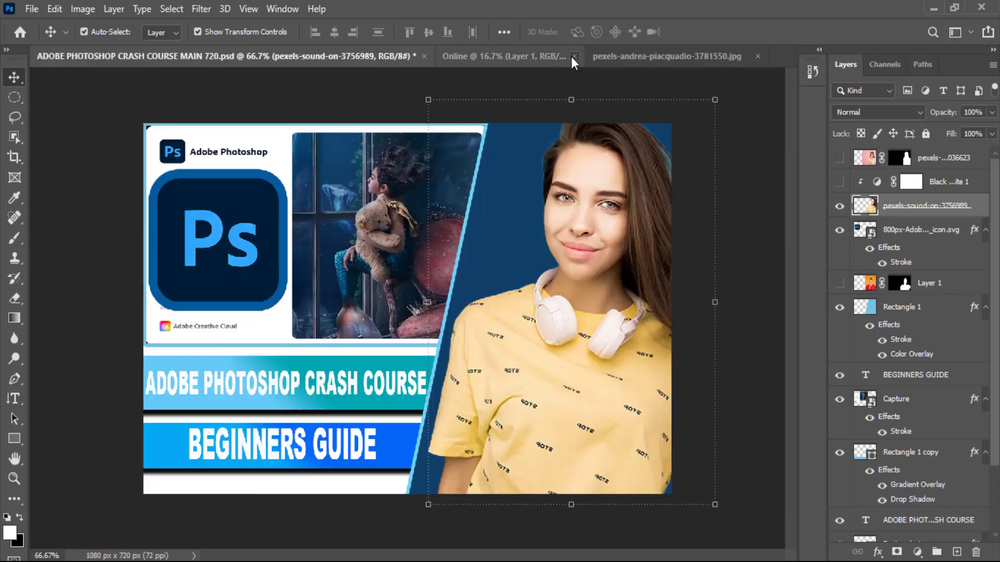
{"action": "left_click", "coordinate": [573, 56]}
{"action": "left_click", "coordinate": [507, 221]}
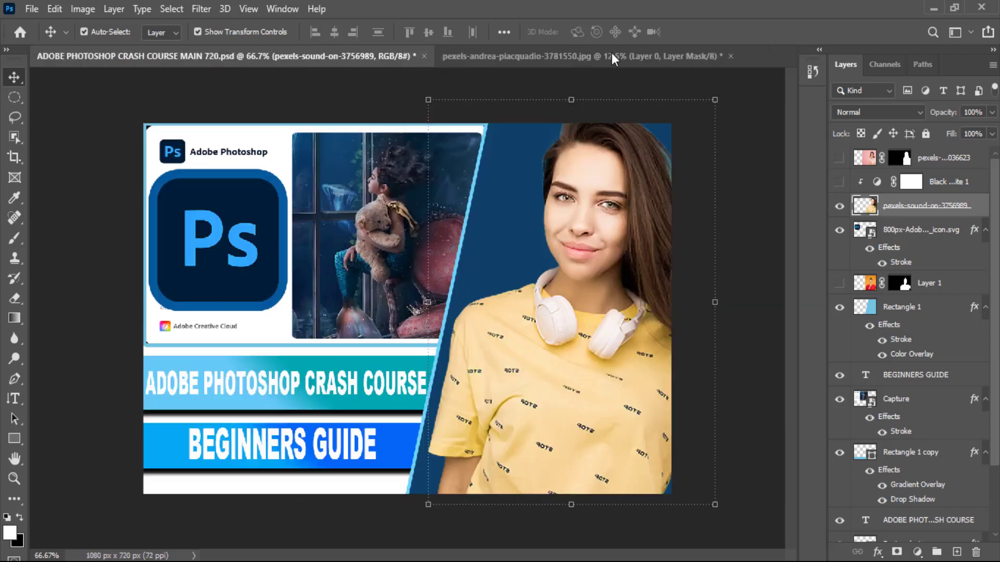
{"action": "left_click", "coordinate": [730, 56]}
{"action": "left_click", "coordinate": [495, 223]}
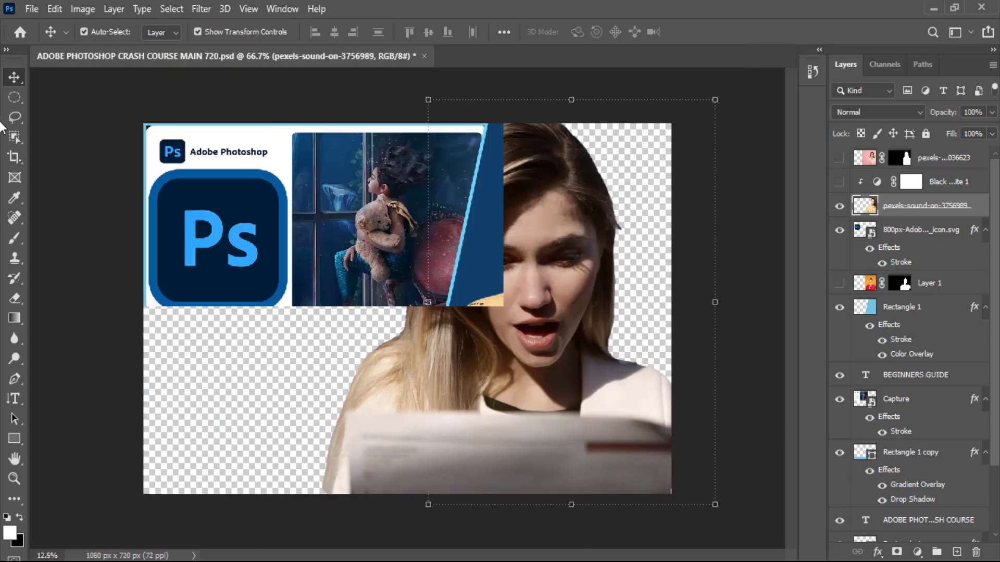
Create a new document named Thumbmail, 1080 pixels wide and 720 pixels high.
{"action": "left_click", "coordinate": [33, 10]}
{"action": "left_click", "coordinate": [38, 28]}
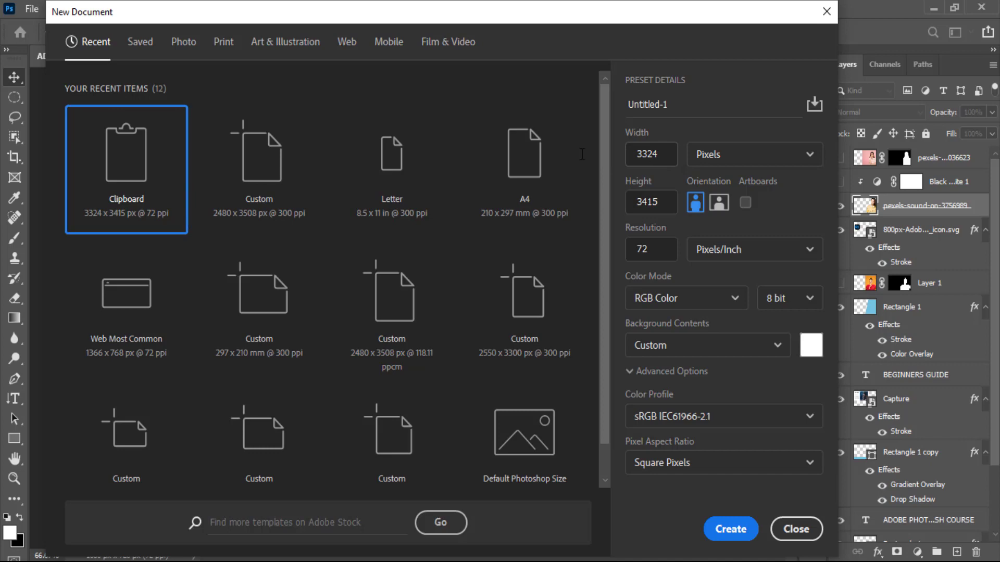
{"action": "left_click", "coordinate": [612, 103]}
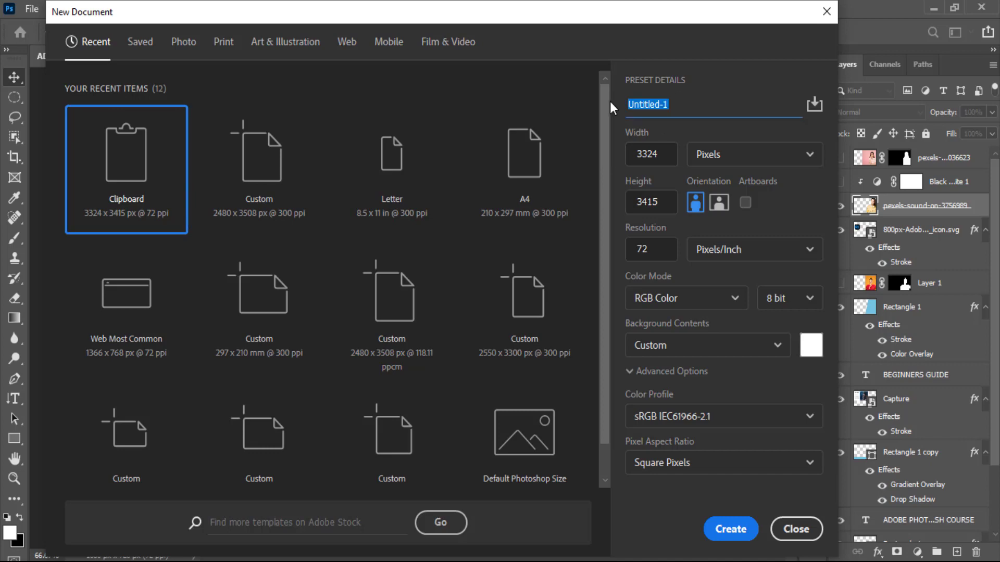
{"action": "type", "text": "Thumbmail"}
{"action": "key", "text": "Tab"}
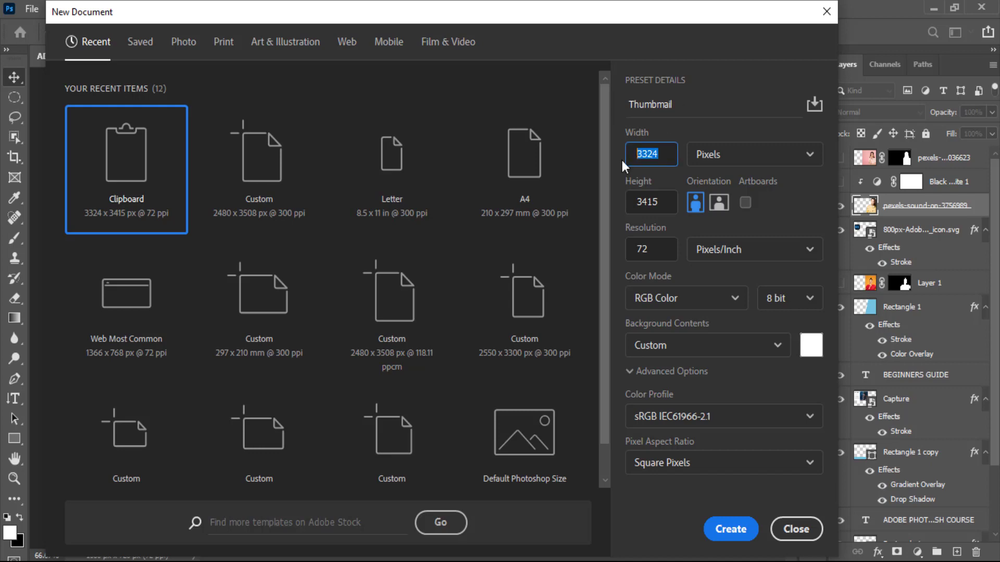
{"action": "type", "text": "1080"}
{"action": "double_click", "coordinate": [628, 202]}
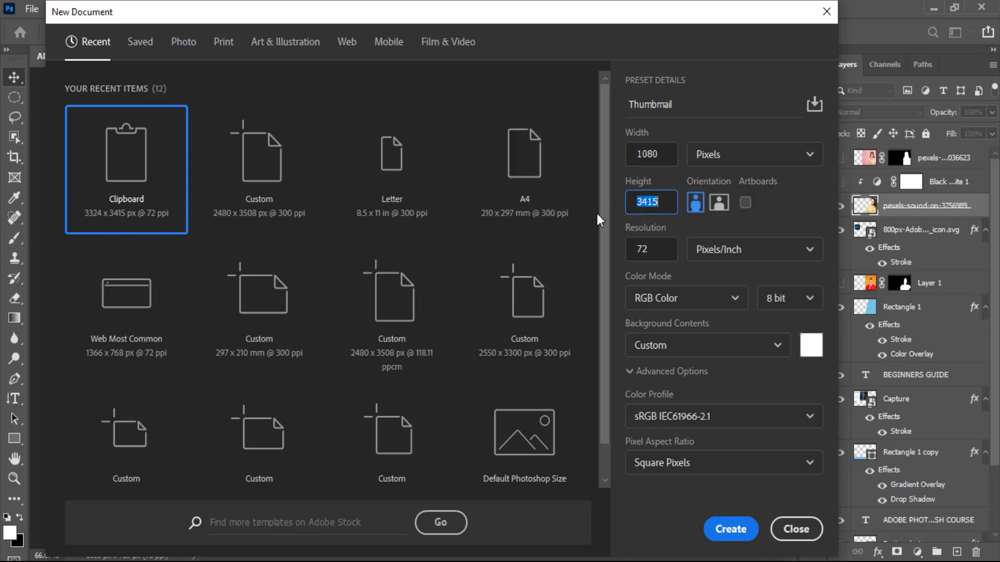
{"action": "type", "text": "720"}
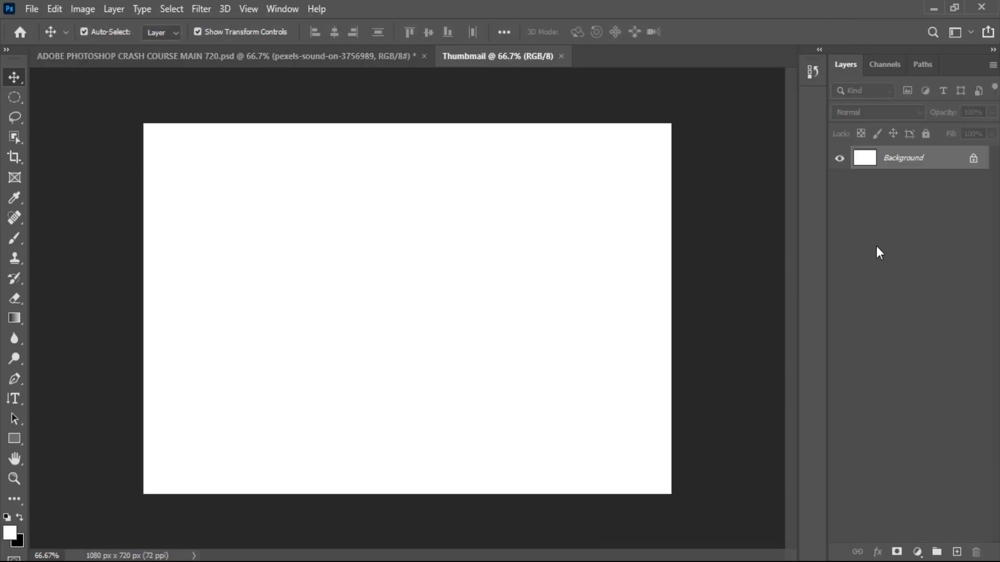
Unlock the new document's background layer and copy the Capture image from the crash course document to the upper-left of the Thumbmail canvas.
{"action": "left_click", "coordinate": [973, 160]}
{"action": "left_click", "coordinate": [333, 61]}
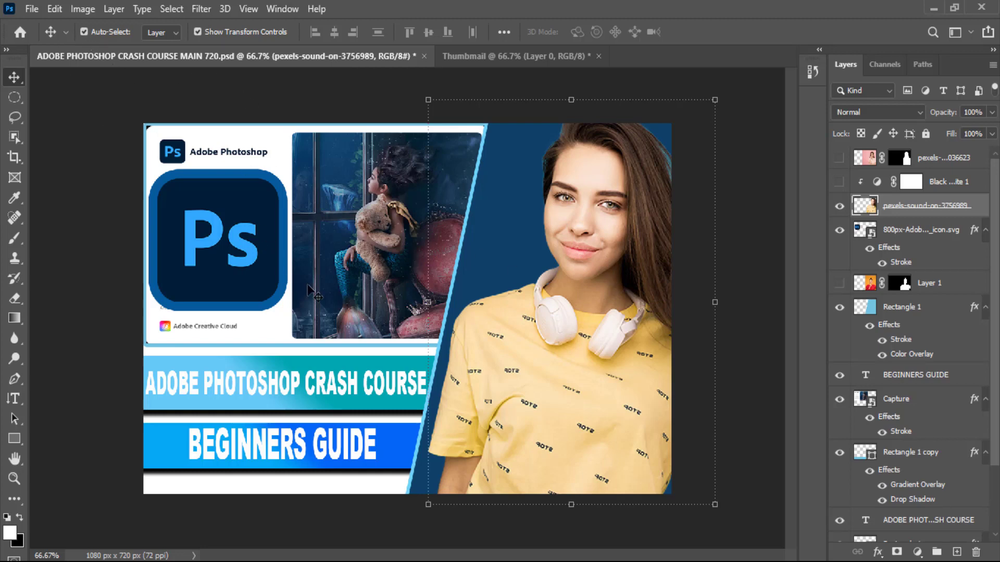
{"action": "left_click", "coordinate": [388, 268]}
{"action": "left_click_drag", "start_coordinate": [375, 264], "coordinate": [406, 142]}
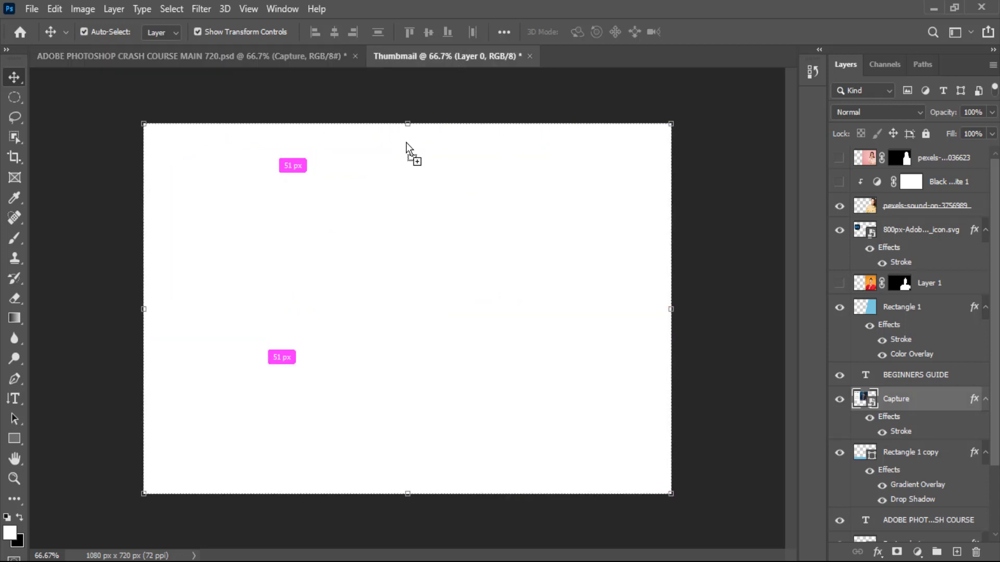
{"action": "mouse_move", "coordinate": [297, 258]}
{"action": "left_mouse_down"}
{"action": "mouse_move", "coordinate": [279, 237]}
{"action": "mouse_move", "coordinate": [284, 243]}
{"action": "left_mouse_up"}
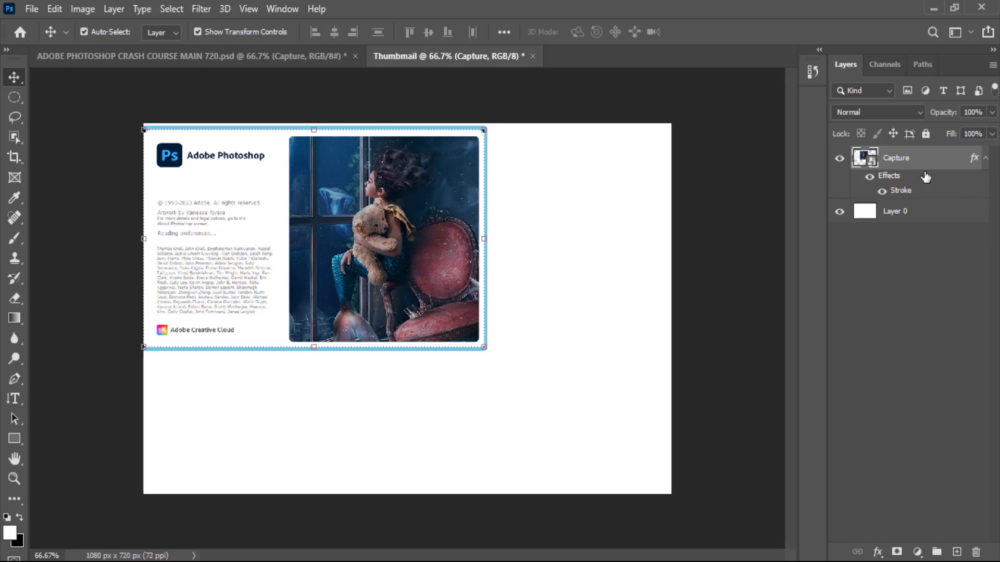
{"action": "left_click", "coordinate": [869, 177]}
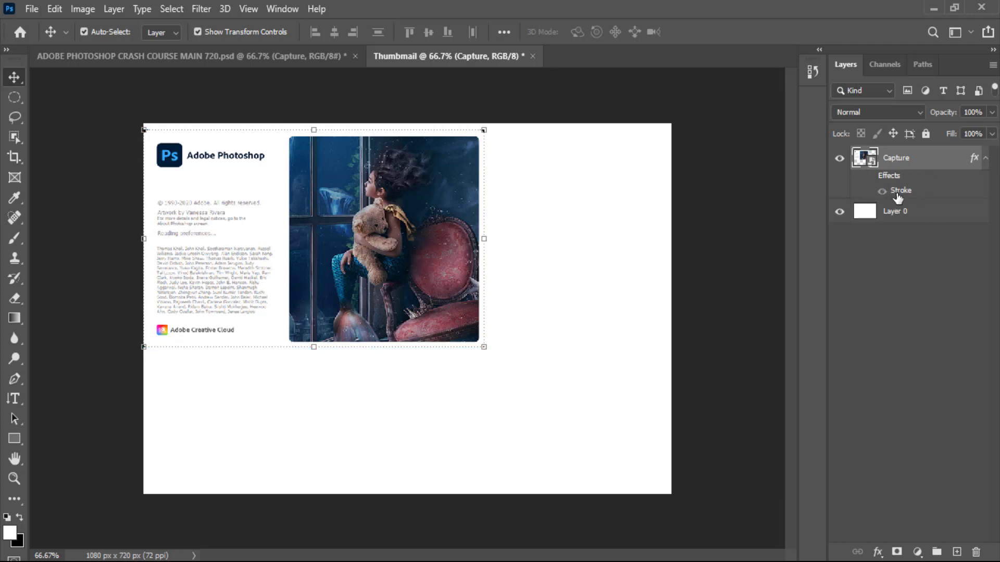
{"action": "right_click", "coordinate": [919, 164]}
{"action": "double_click", "coordinate": [936, 183]}
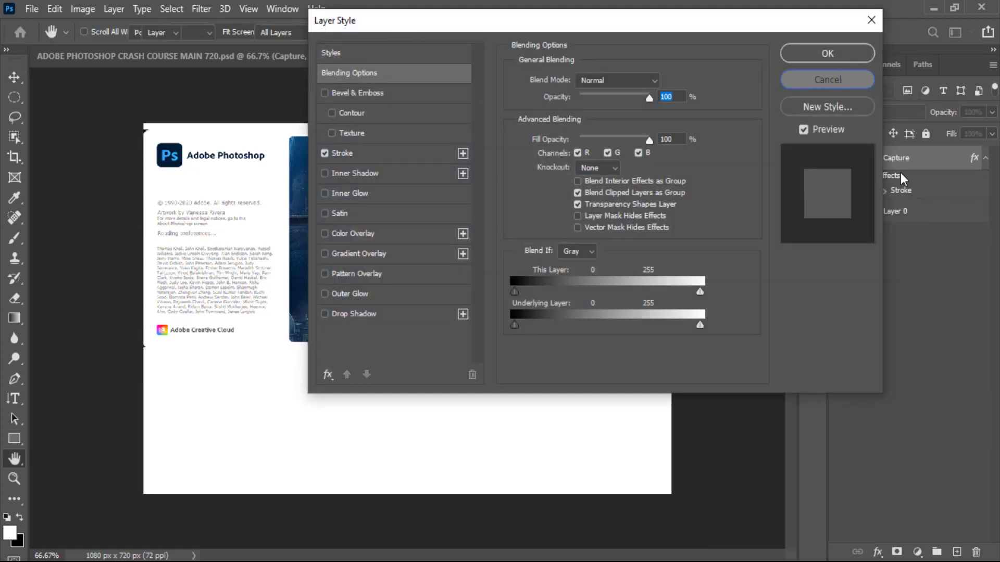
{"action": "key", "text": "Escape"}
{"action": "left_click", "coordinate": [870, 178]}
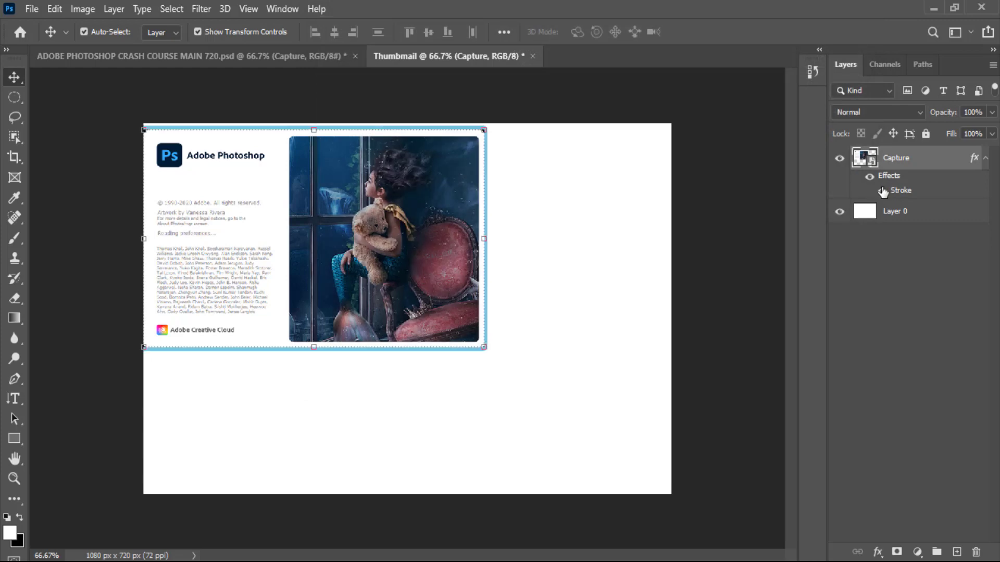
Set the Capture layer's stroke color to dark blue 024c69 and move the image up against the canvas's top edge.
{"action": "right_click", "coordinate": [882, 163]}
{"action": "left_click", "coordinate": [735, 22]}
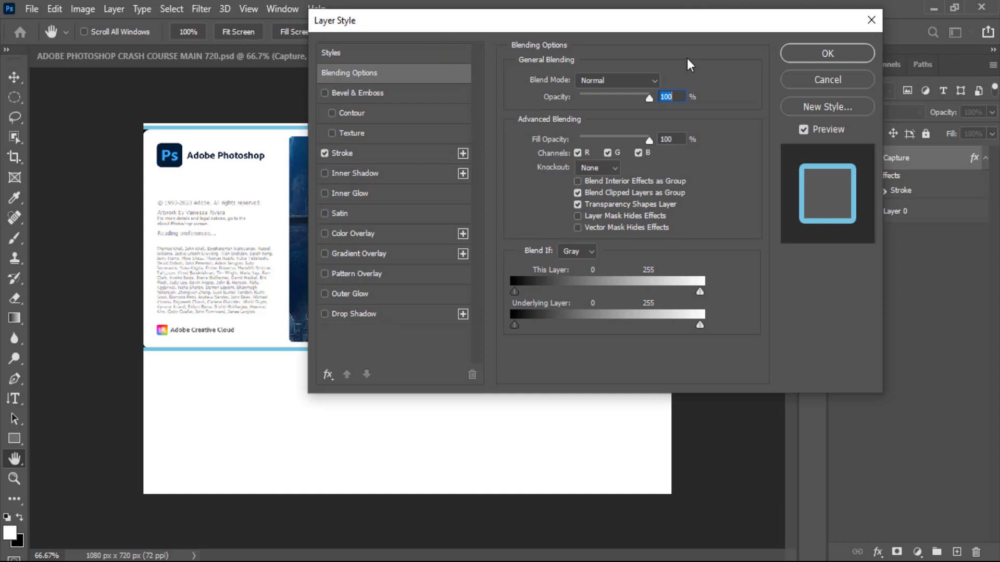
{"action": "left_click_drag", "start_coordinate": [550, 23], "coordinate": [764, 39]}
{"action": "left_click", "coordinate": [608, 168]}
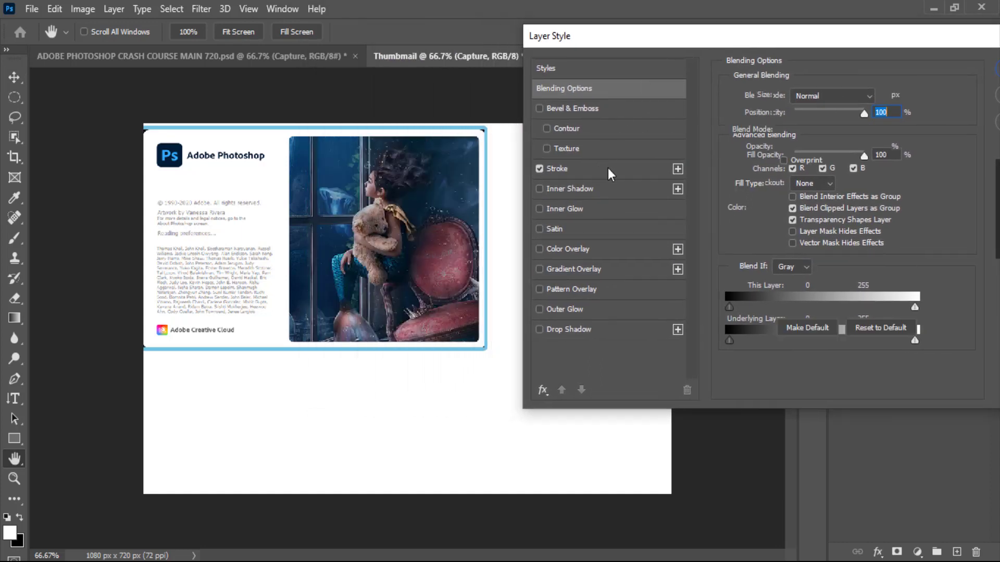
{"action": "left_click", "coordinate": [762, 207]}
{"action": "mouse_move", "coordinate": [764, 214]}
{"action": "left_mouse_down"}
{"action": "mouse_move", "coordinate": [781, 203]}
{"action": "mouse_move", "coordinate": [787, 319]}
{"action": "left_mouse_up"}
{"action": "left_click", "coordinate": [795, 268]}
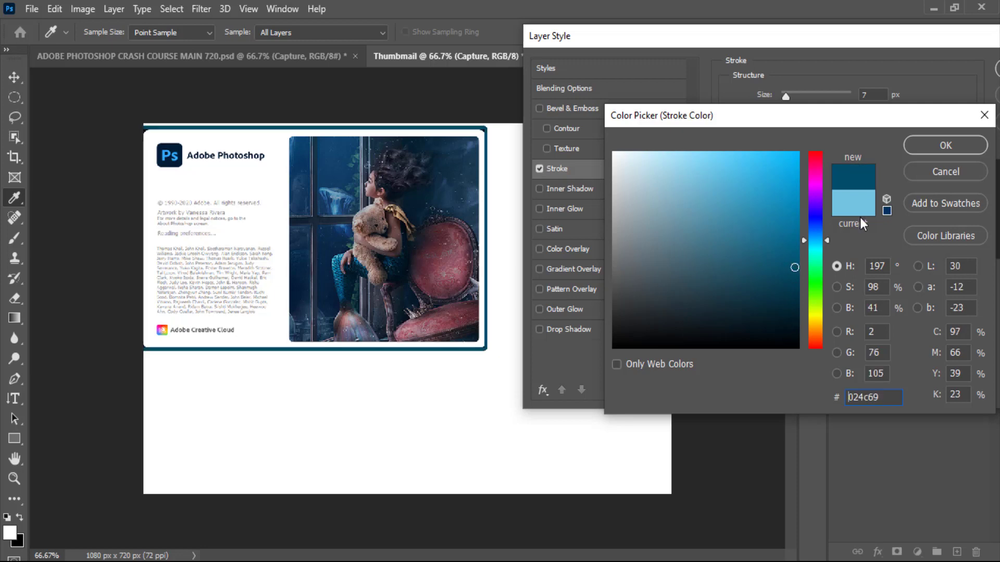
{"action": "left_click", "coordinate": [937, 154]}
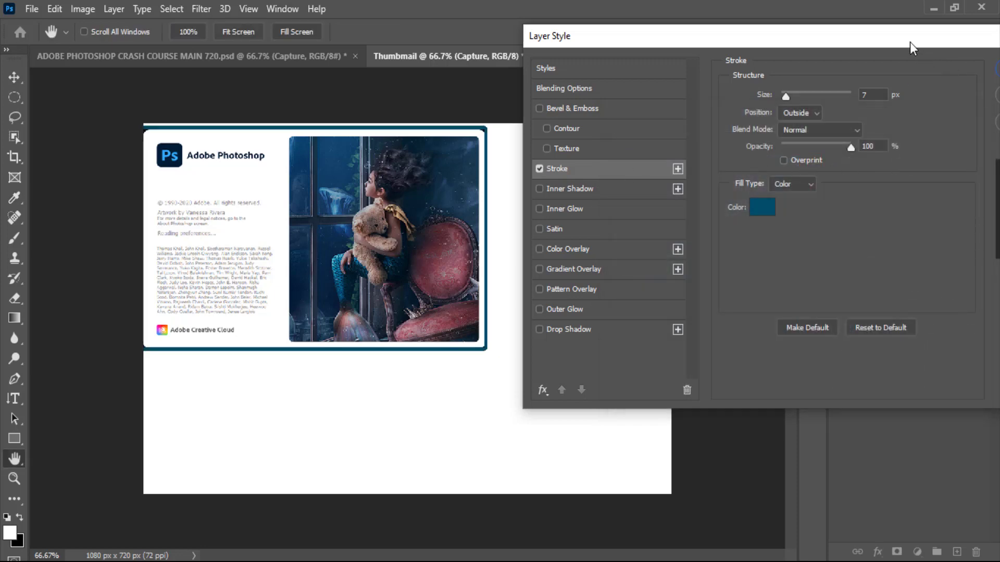
{"action": "left_click_drag", "start_coordinate": [911, 42], "coordinate": [745, 25]}
{"action": "left_click", "coordinate": [867, 62]}
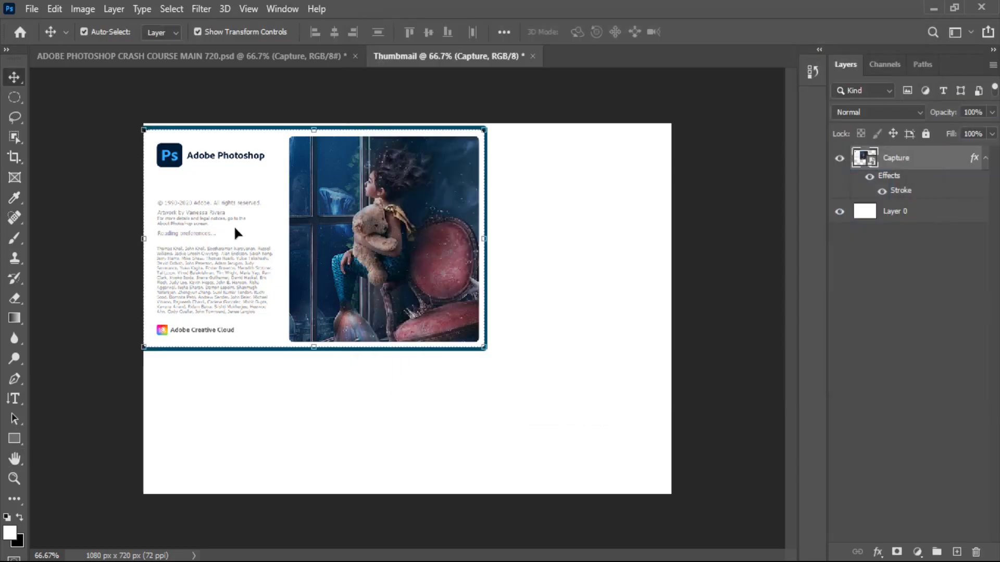
{"action": "left_click_drag", "start_coordinate": [237, 233], "coordinate": [518, 212]}
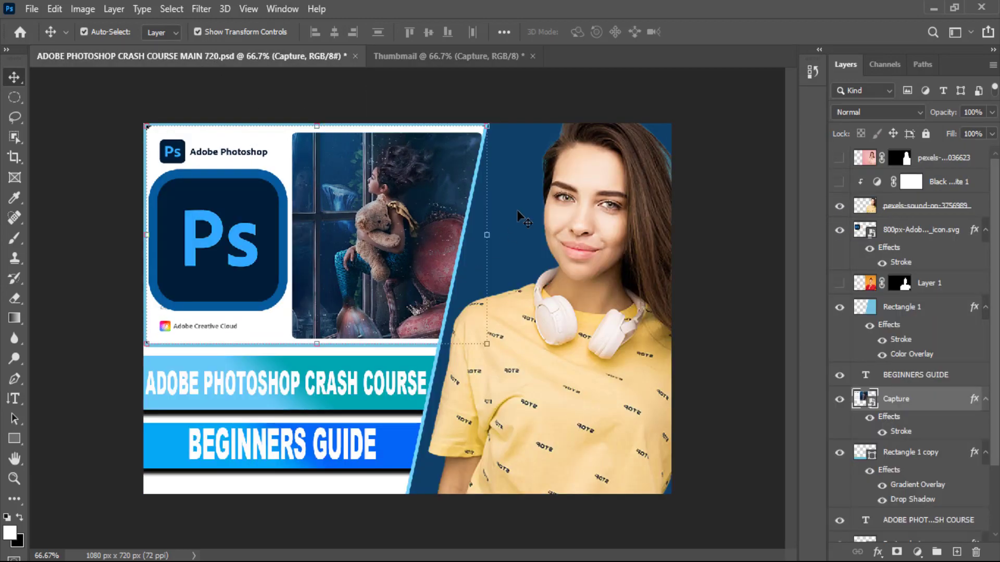
{"action": "left_click", "coordinate": [426, 59]}
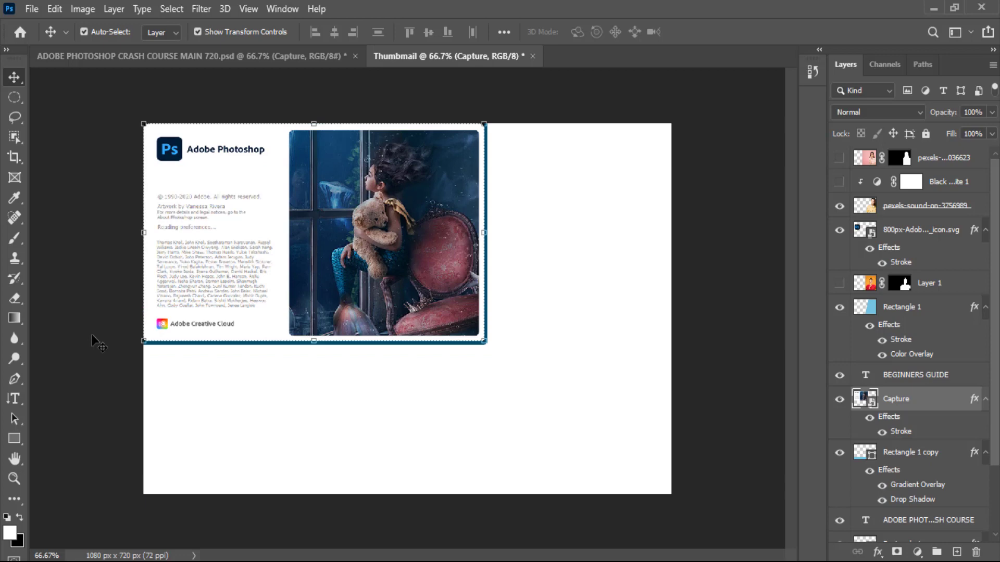
Draw a rectangle shape about 464 × 776 px covering the right part of the Thumbmail canvas, and dismiss its shape properties.
{"action": "left_click", "coordinate": [13, 441]}
{"action": "left_click", "coordinate": [36, 441]}
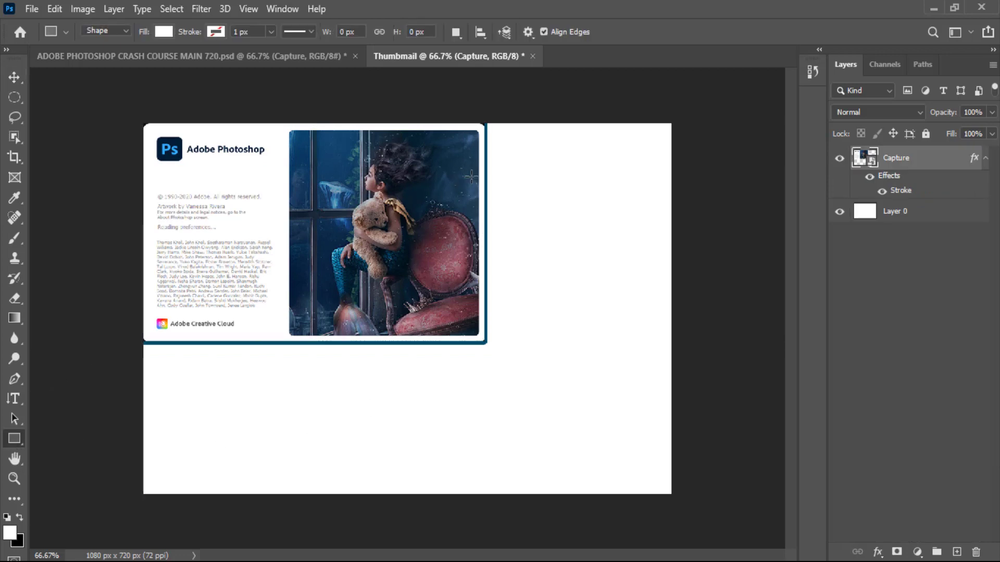
{"action": "left_click_drag", "start_coordinate": [474, 122], "coordinate": [706, 522]}
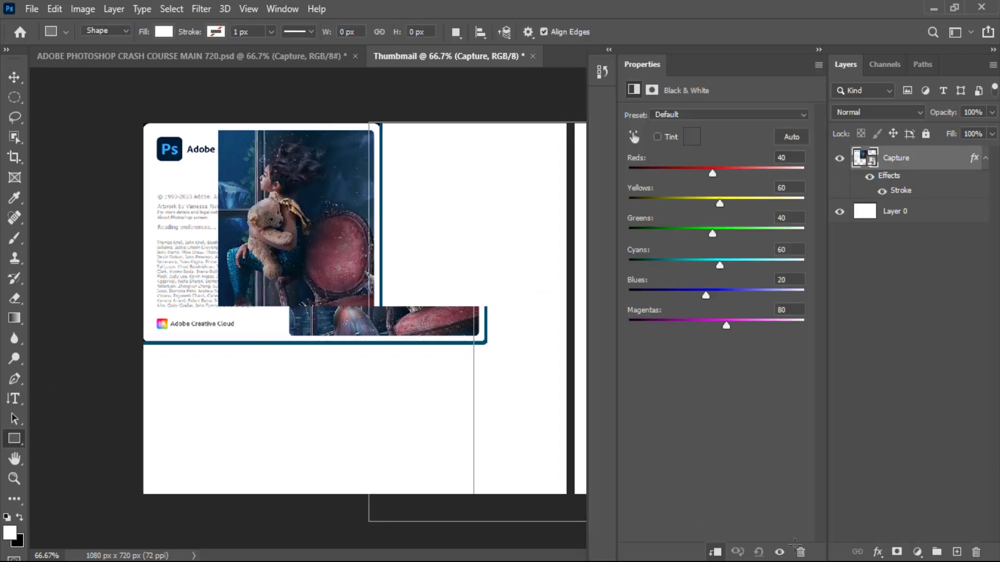
{"action": "left_click", "coordinate": [818, 65]}
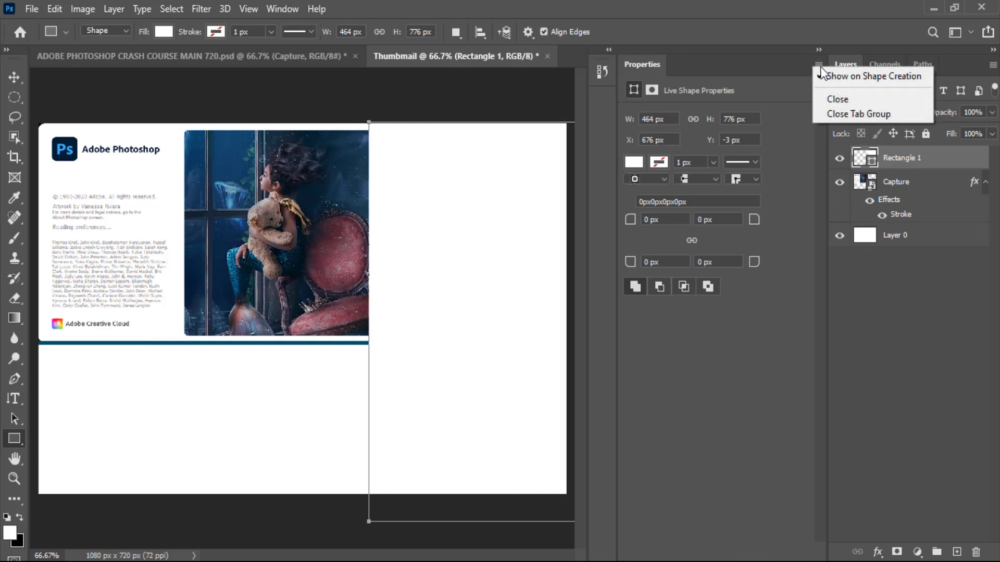
{"action": "left_click", "coordinate": [834, 96]}
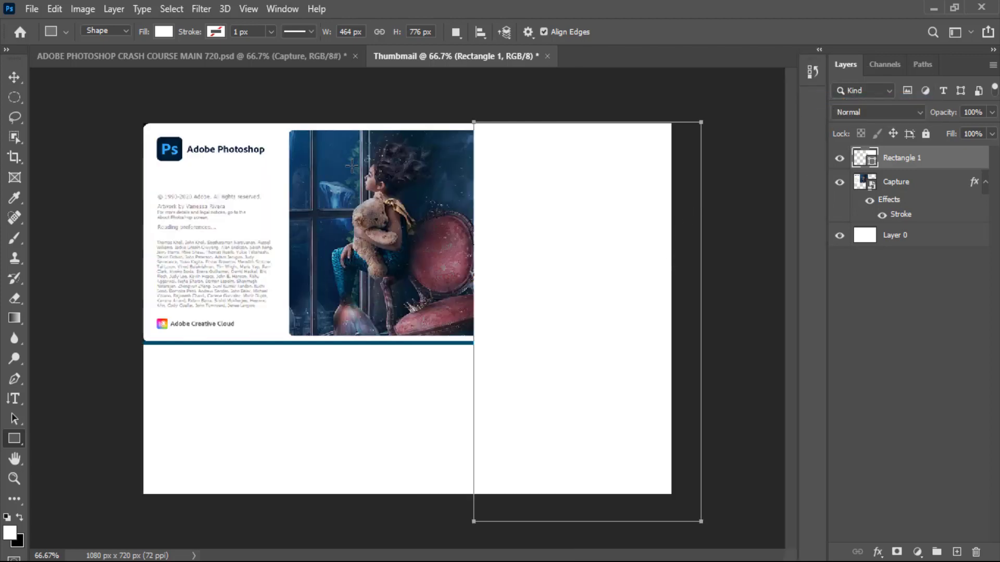
Fill the new rectangle with the recently used dark blue and return to the Move tool.
{"action": "left_click", "coordinate": [163, 32]}
{"action": "left_click", "coordinate": [74, 110]}
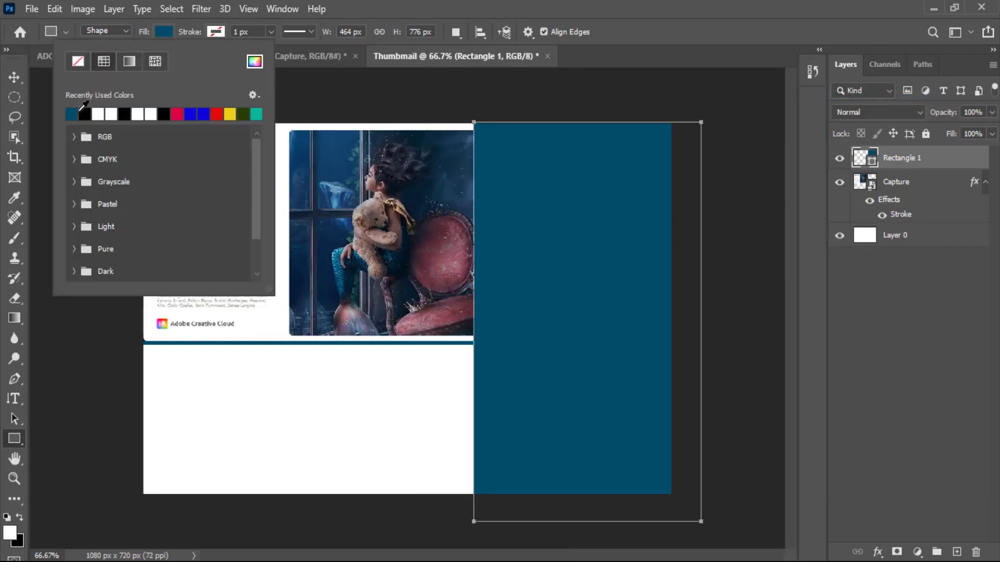
{"action": "left_click", "coordinate": [14, 77]}
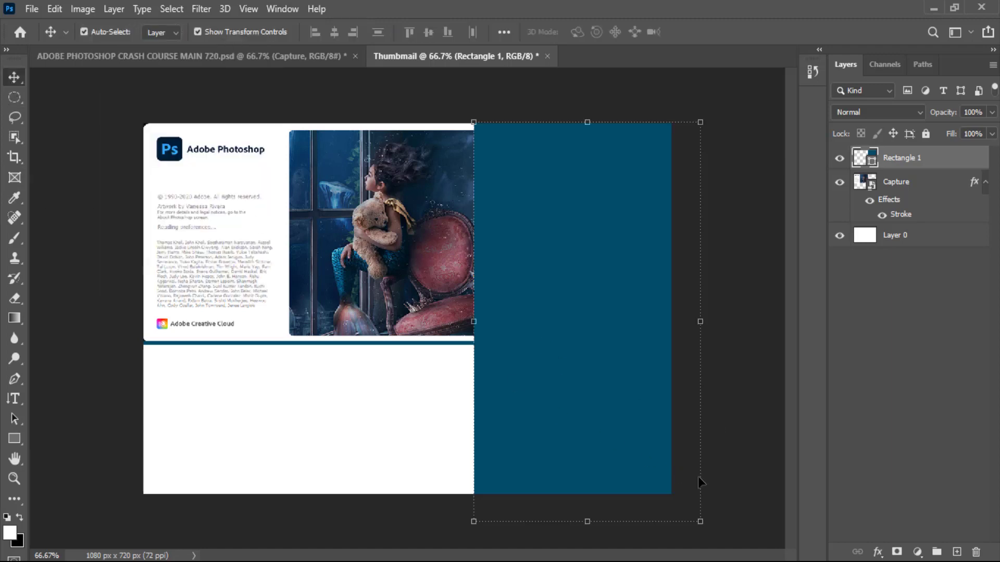
Rotate the dark blue rectangle about 16° clockwise, enlarge it to about 113%, and shift it right with its slanted edge crossing the Capture image.
{"action": "left_click_drag", "start_coordinate": [714, 532], "coordinate": [667, 556]}
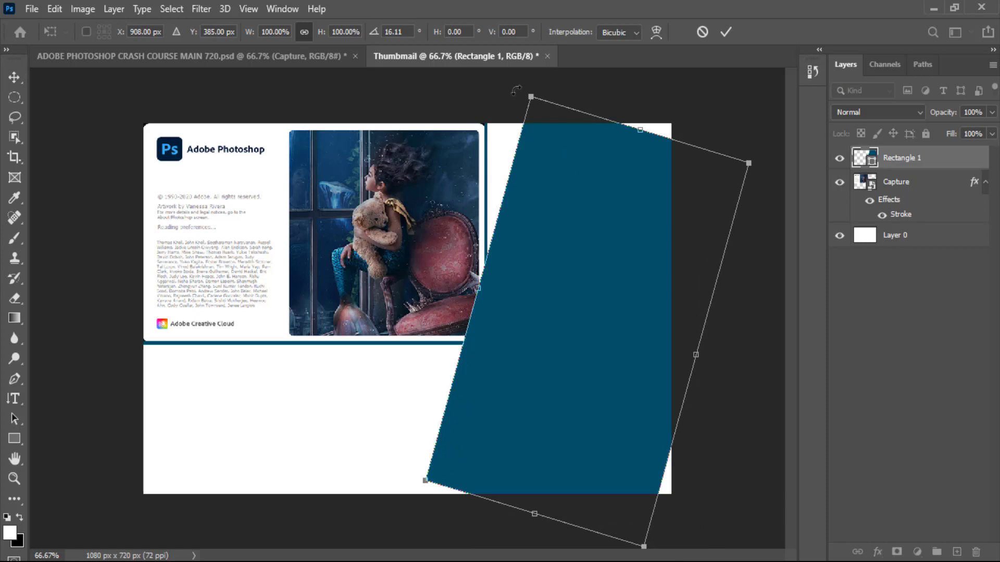
{"action": "left_click_drag", "start_coordinate": [531, 98], "coordinate": [524, 71]}
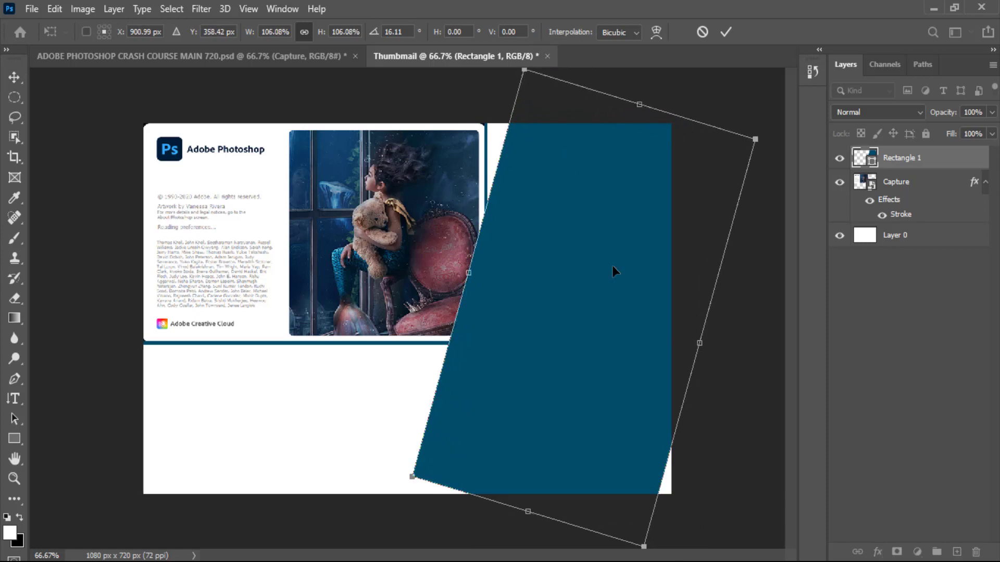
{"action": "left_click_drag", "start_coordinate": [636, 542], "coordinate": [653, 559]}
{"action": "left_click_drag", "start_coordinate": [524, 70], "coordinate": [521, 63]}
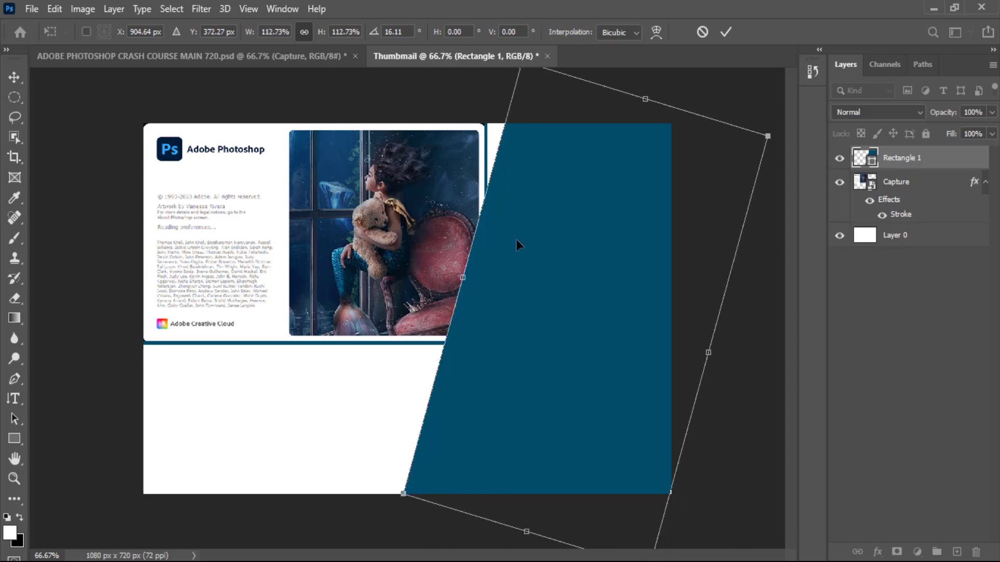
{"action": "left_click_drag", "start_coordinate": [469, 273], "coordinate": [485, 274]}
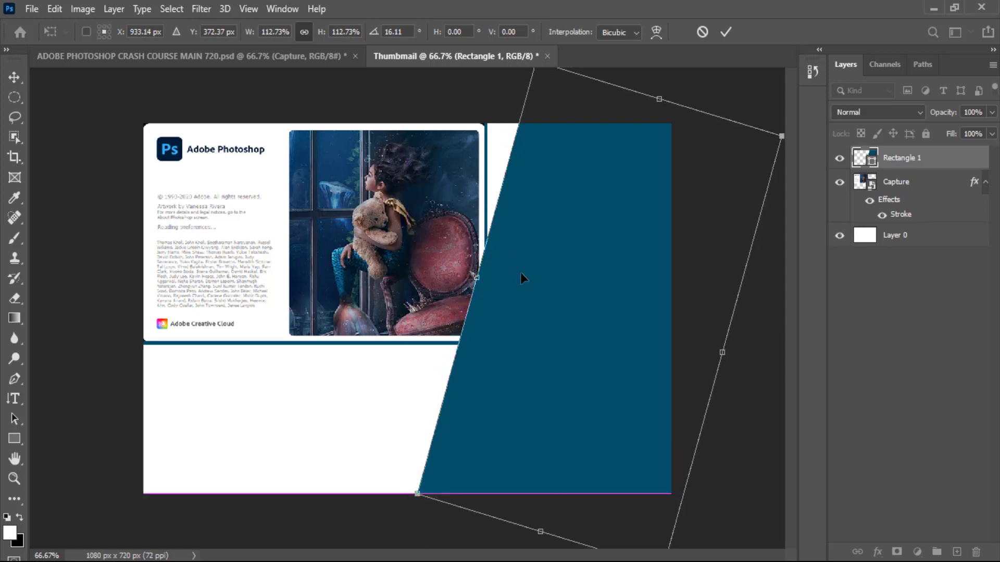
{"action": "left_click", "coordinate": [727, 32]}
Compare with the crash course document, then enlarge the slanted rectangle to about 109% and move it slightly further left.
{"action": "left_click", "coordinate": [243, 58]}
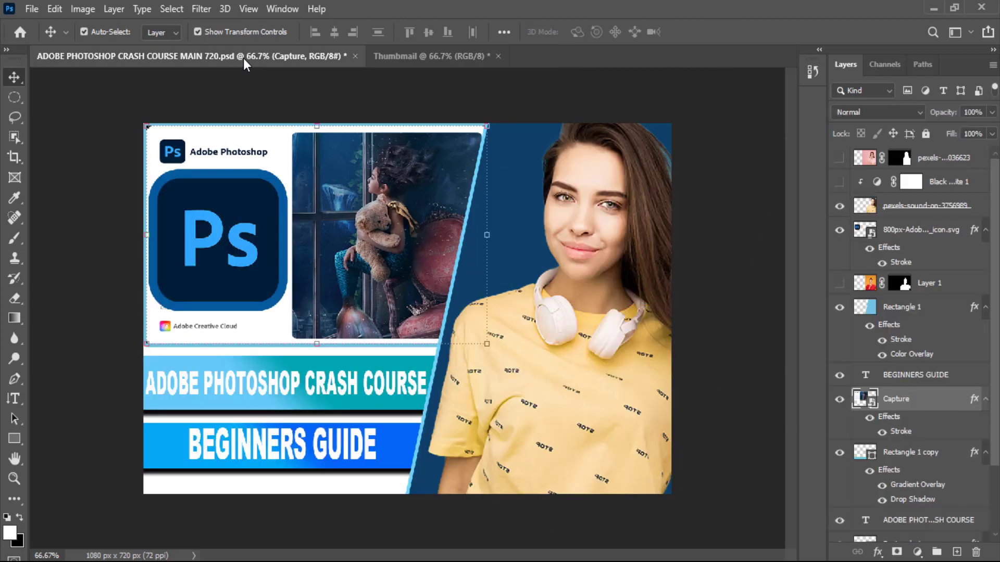
{"action": "left_click", "coordinate": [456, 55]}
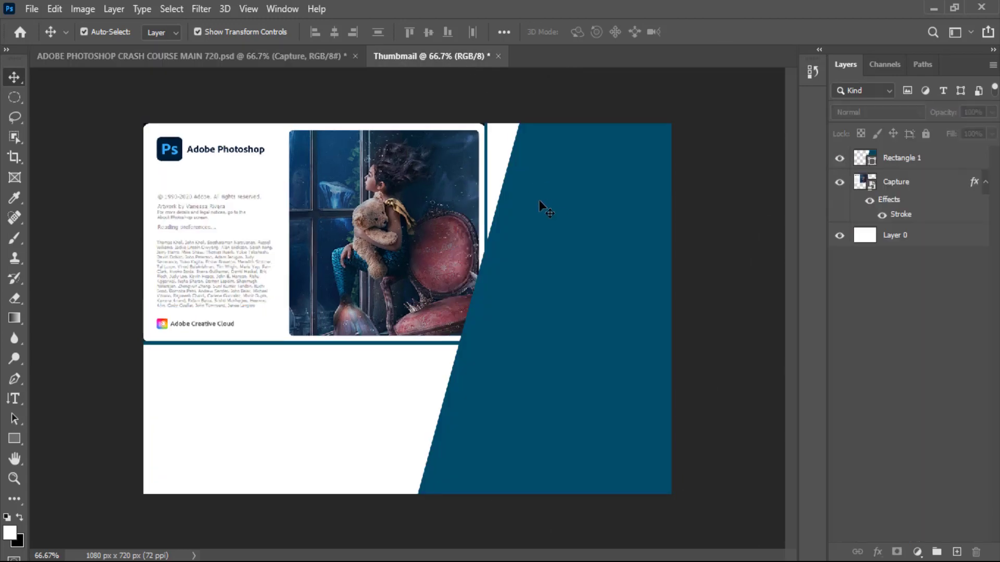
{"action": "left_click", "coordinate": [500, 281]}
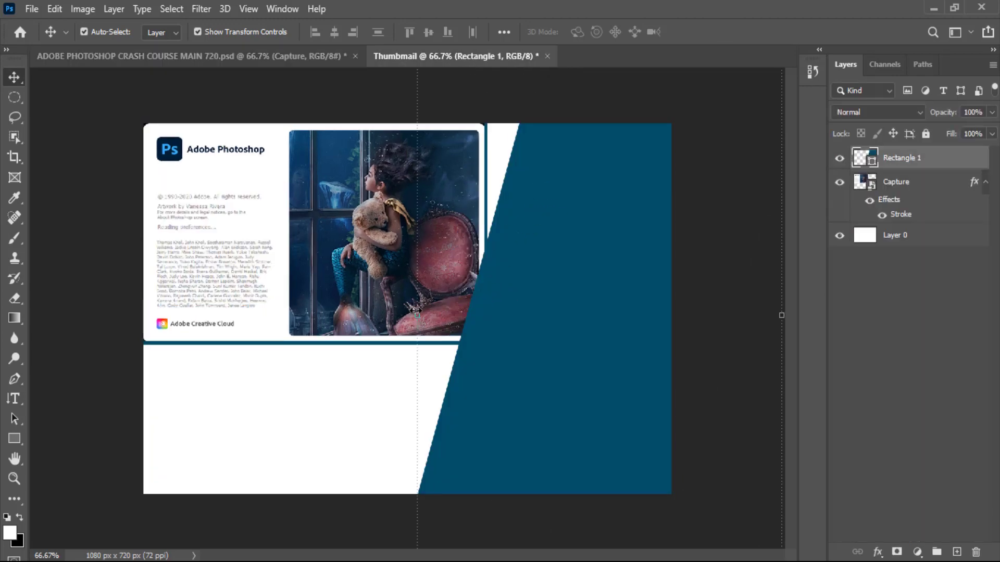
{"action": "left_click_drag", "start_coordinate": [417, 313], "coordinate": [385, 315]}
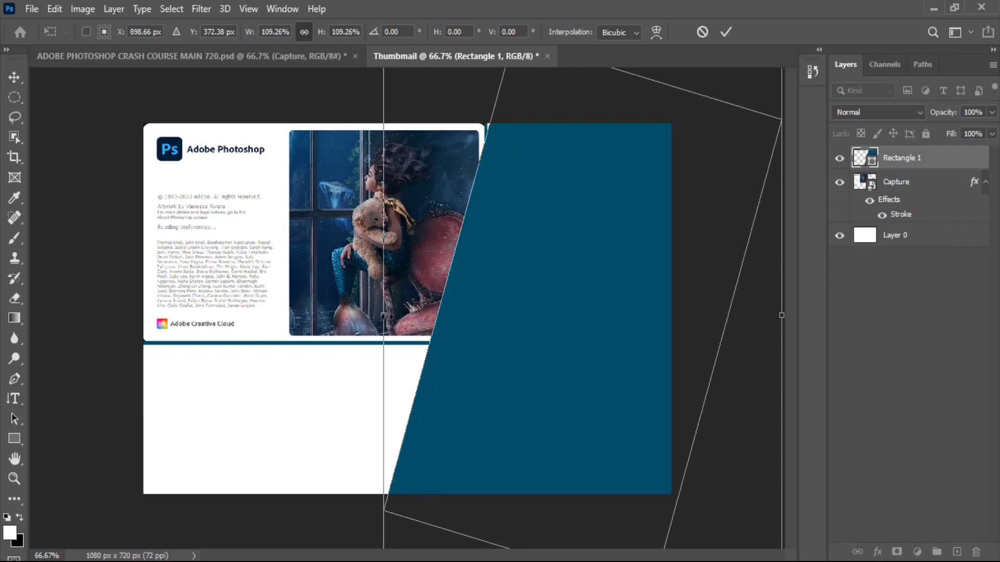
{"action": "left_click", "coordinate": [725, 32]}
{"action": "left_click_drag", "start_coordinate": [611, 269], "coordinate": [602, 269]}
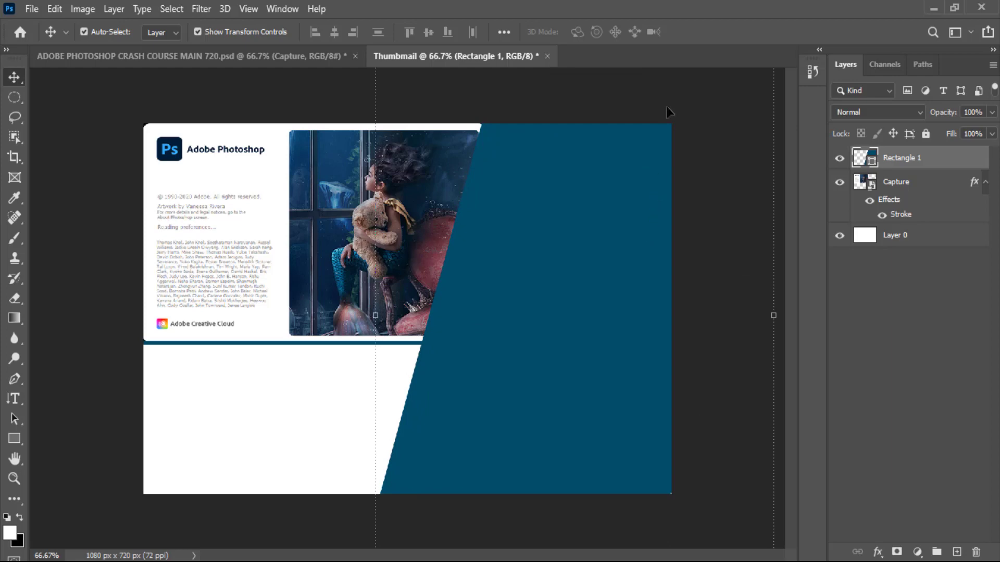
Add a 7 px outside stroke in bright blue 03b3f8 to the slanted rectangle layer.
{"action": "right_click", "coordinate": [906, 163]}
{"action": "left_click", "coordinate": [792, 26]}
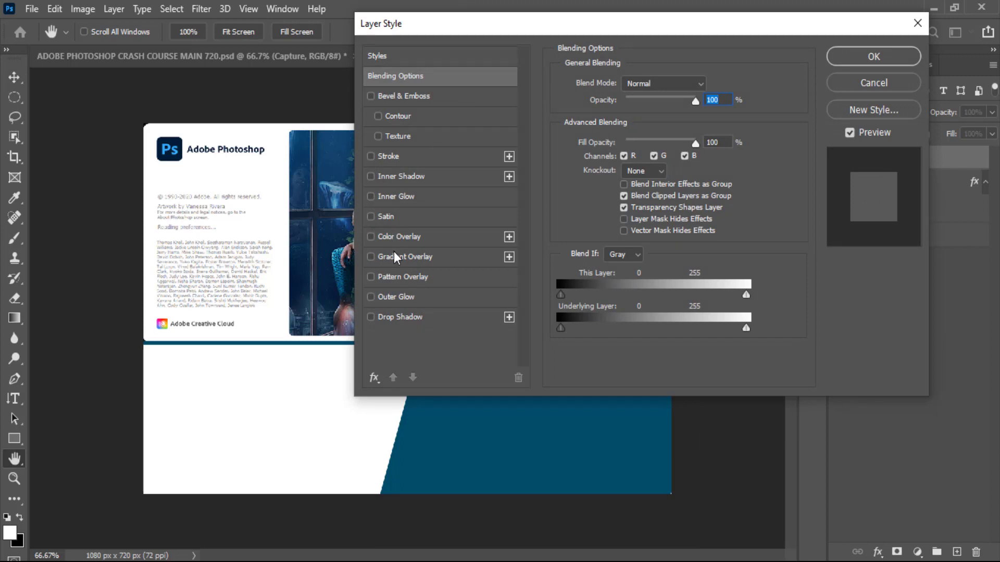
{"action": "left_click", "coordinate": [388, 156]}
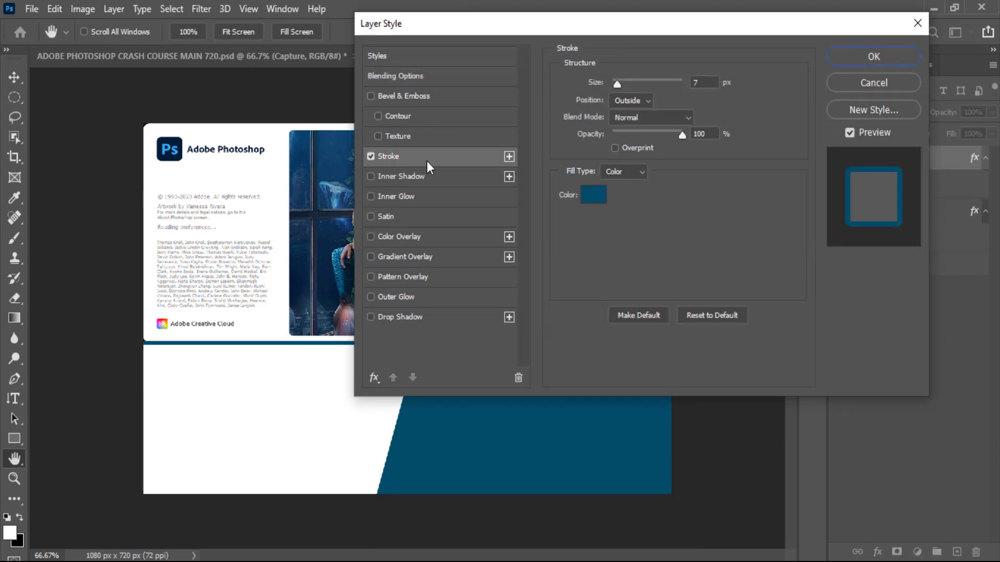
{"action": "left_click", "coordinate": [596, 200]}
{"action": "left_click_drag", "start_coordinate": [740, 159], "coordinate": [797, 156]}
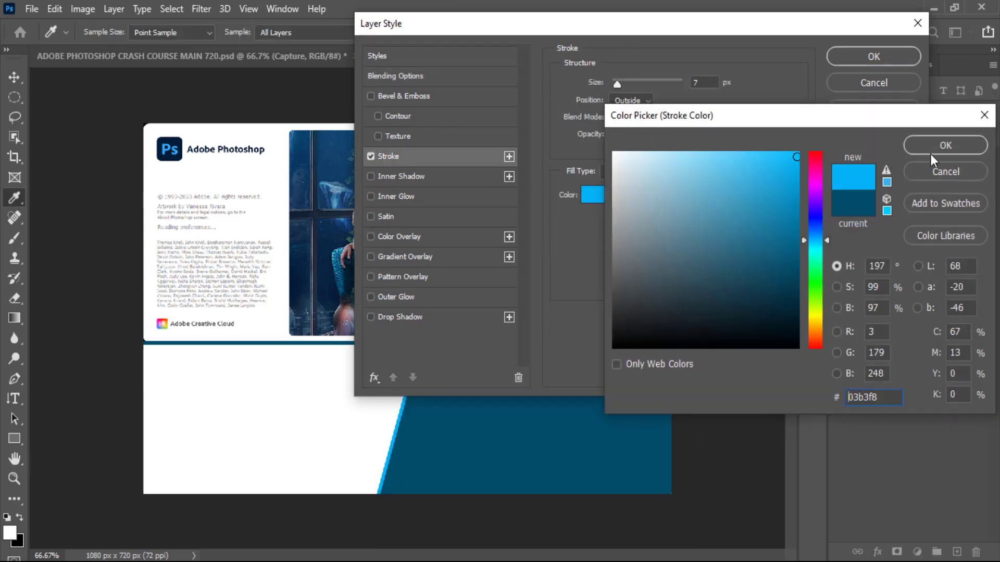
{"action": "left_click", "coordinate": [932, 151]}
{"action": "left_click", "coordinate": [882, 59]}
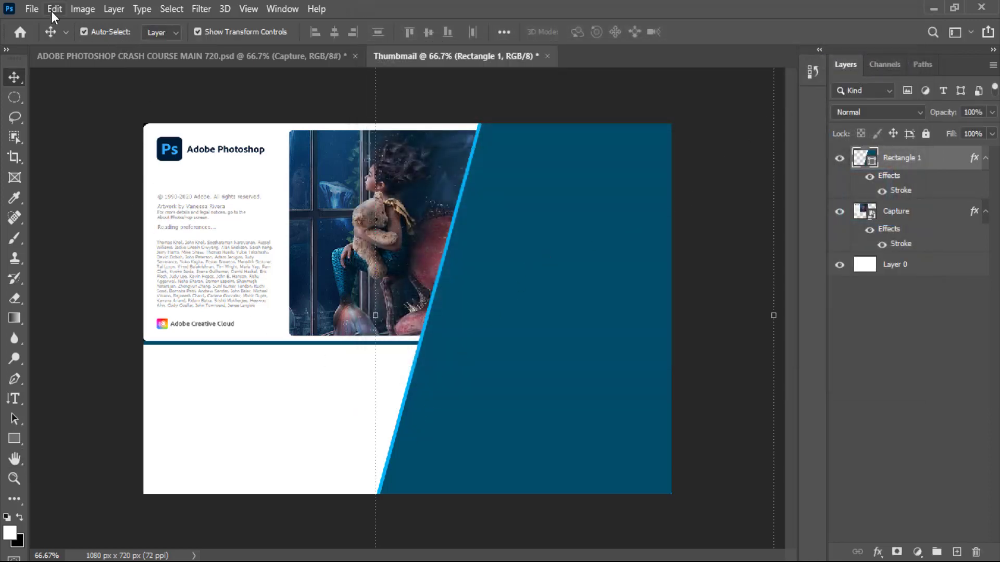
Copy the large Photoshop icon from the crash course document into the Thumbnail document, over the text area of the Capture image.
{"action": "left_click", "coordinate": [101, 57]}
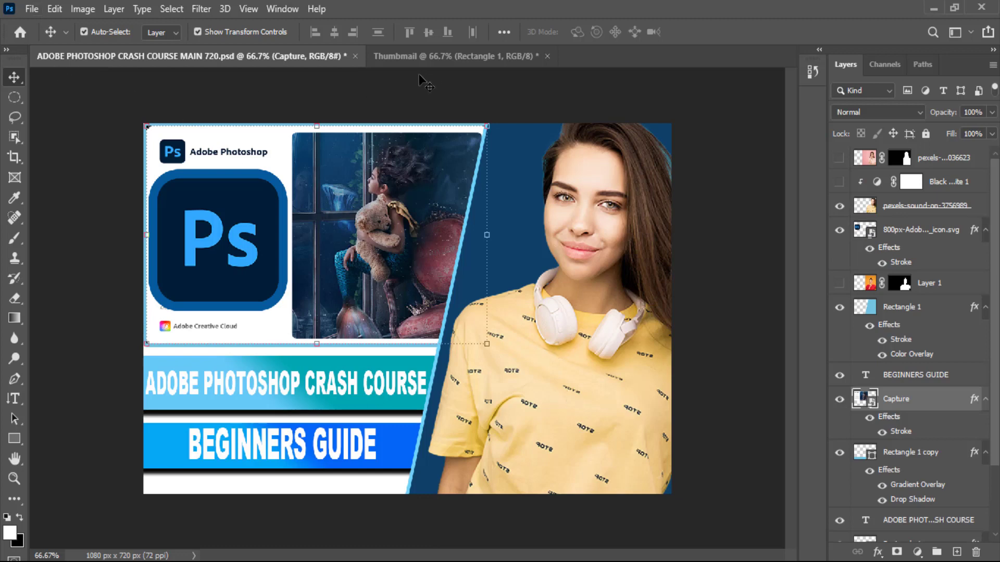
{"action": "left_click", "coordinate": [435, 60]}
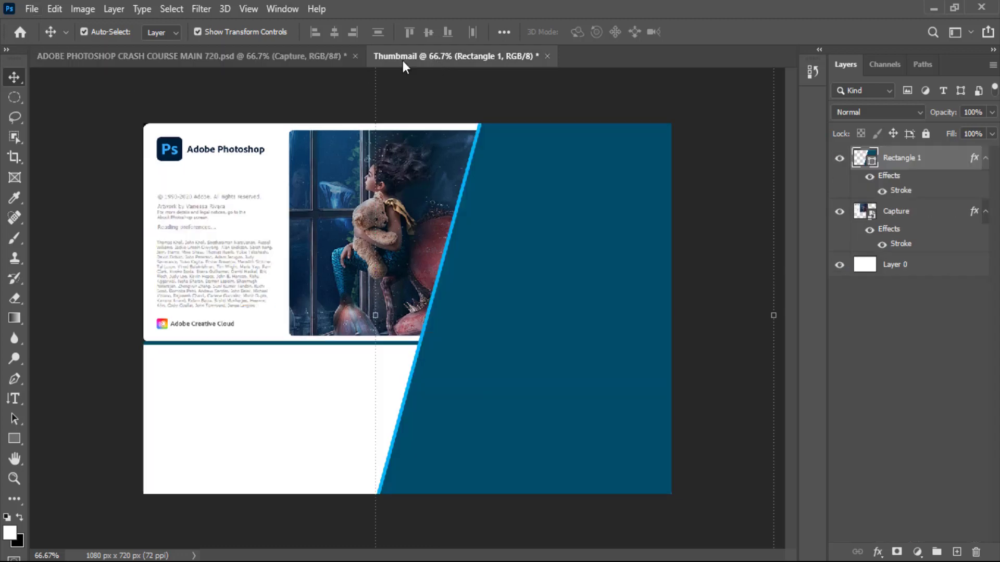
{"action": "left_click", "coordinate": [226, 55]}
{"action": "left_click", "coordinate": [206, 231]}
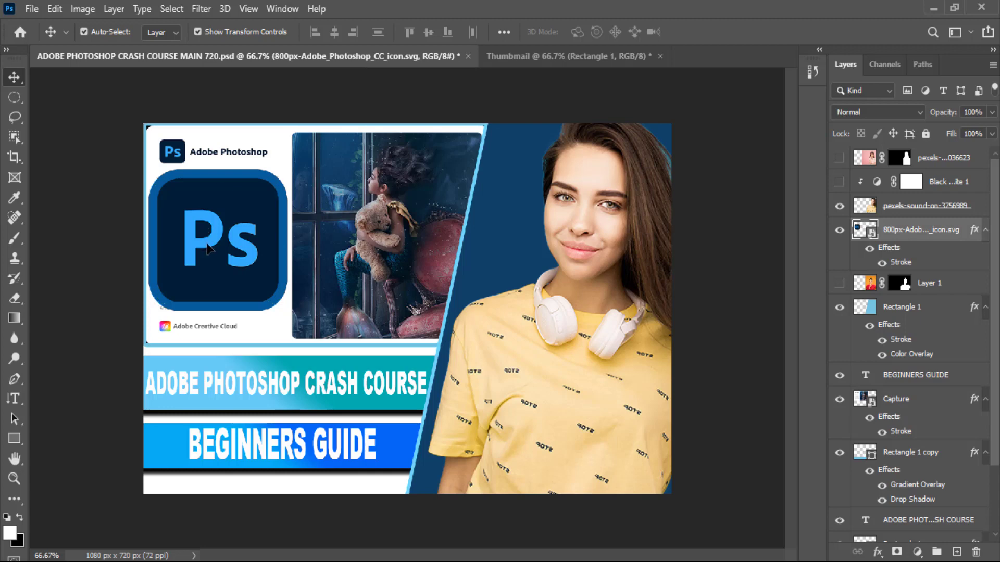
{"action": "left_click_drag", "start_coordinate": [207, 243], "coordinate": [485, 95]}
{"action": "left_click_drag", "start_coordinate": [252, 221], "coordinate": [243, 259]}
{"action": "right_click", "coordinate": [938, 165]}
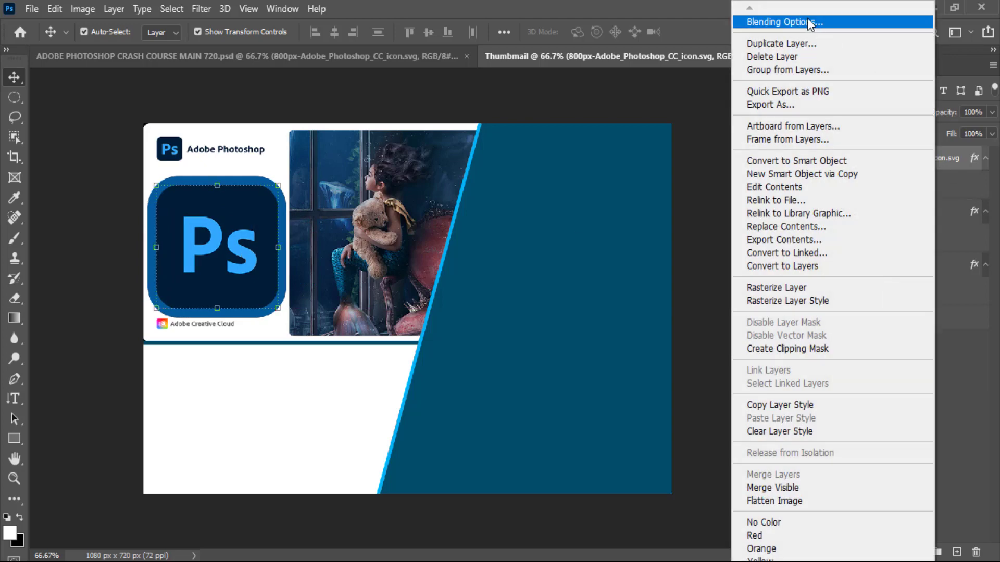
{"action": "left_click", "coordinate": [808, 18]}
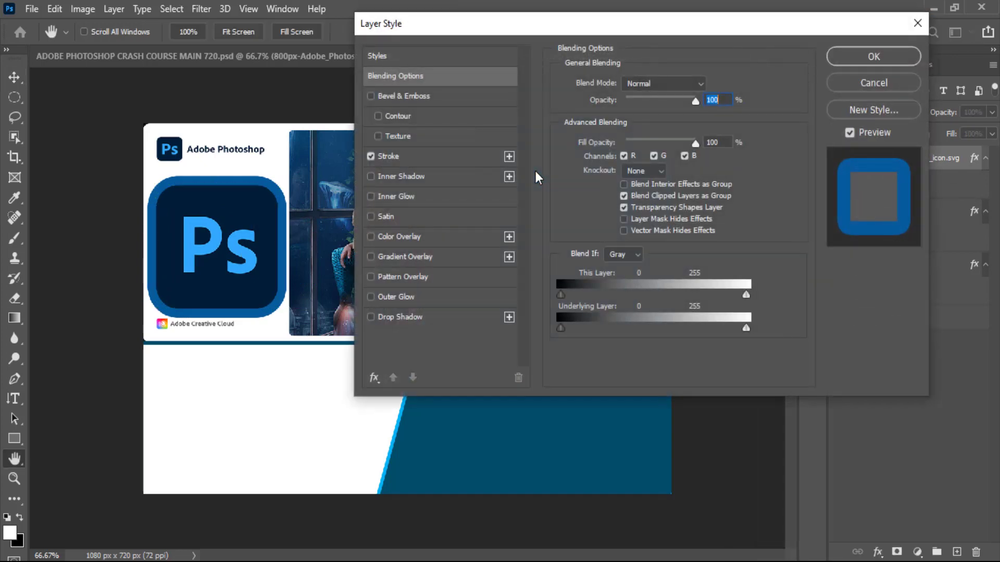
{"action": "left_click", "coordinate": [412, 161]}
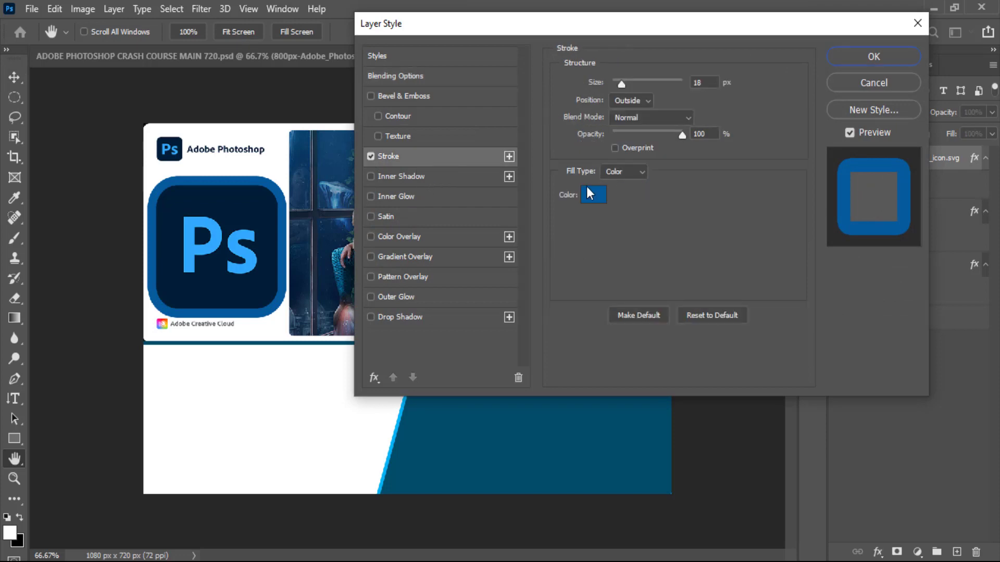
{"action": "left_click", "coordinate": [598, 199]}
{"action": "mouse_move", "coordinate": [678, 192]}
{"action": "left_mouse_down"}
{"action": "mouse_move", "coordinate": [659, 203]}
{"action": "mouse_move", "coordinate": [761, 246]}
{"action": "left_mouse_up"}
{"action": "left_click", "coordinate": [953, 170]}
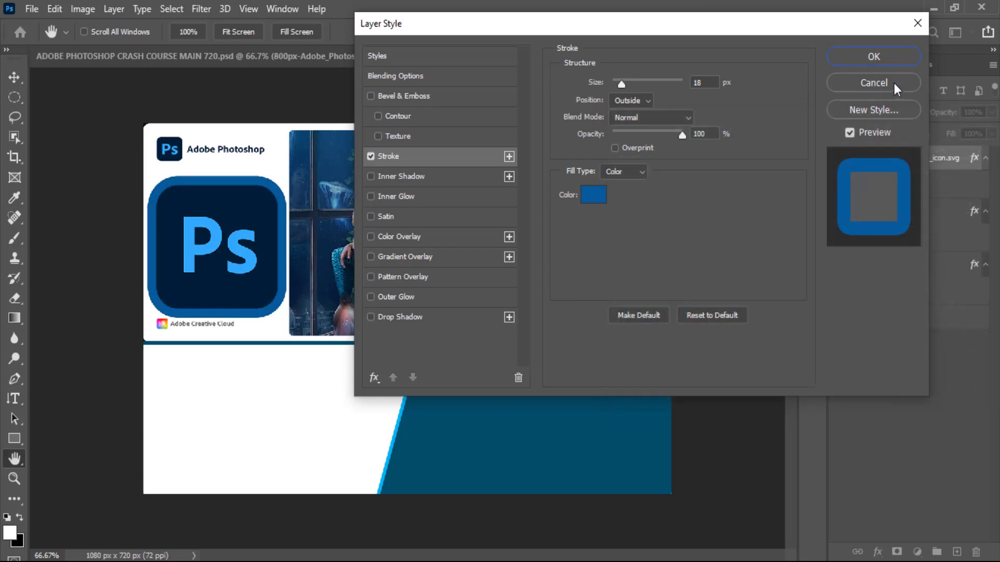
{"action": "key", "text": "Return"}
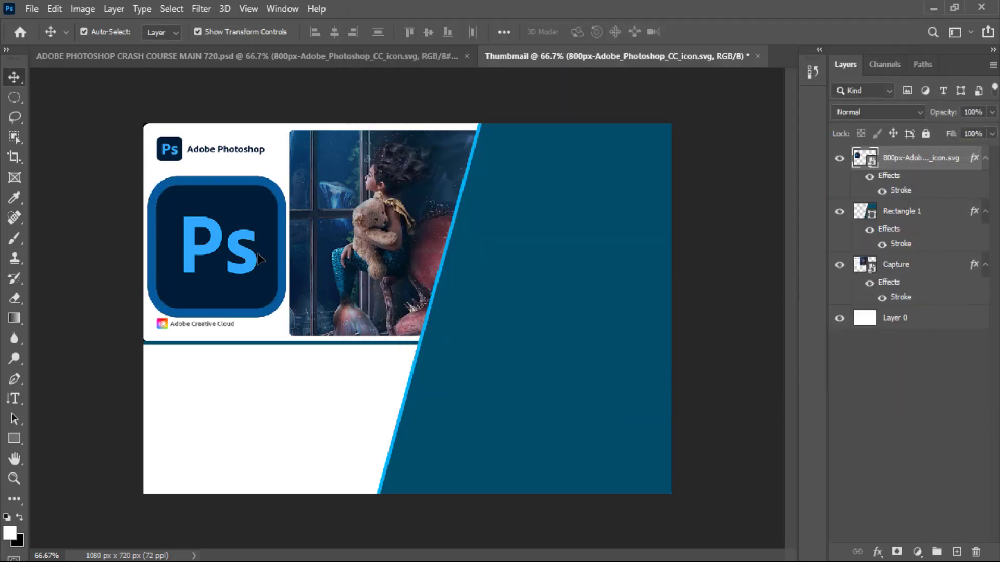
Move the Photoshop icon slightly up, and place the pexels photo ending in 3781550 as a linked image directly above the Rectangle 1 layer.
{"action": "left_click_drag", "start_coordinate": [257, 256], "coordinate": [256, 245]}
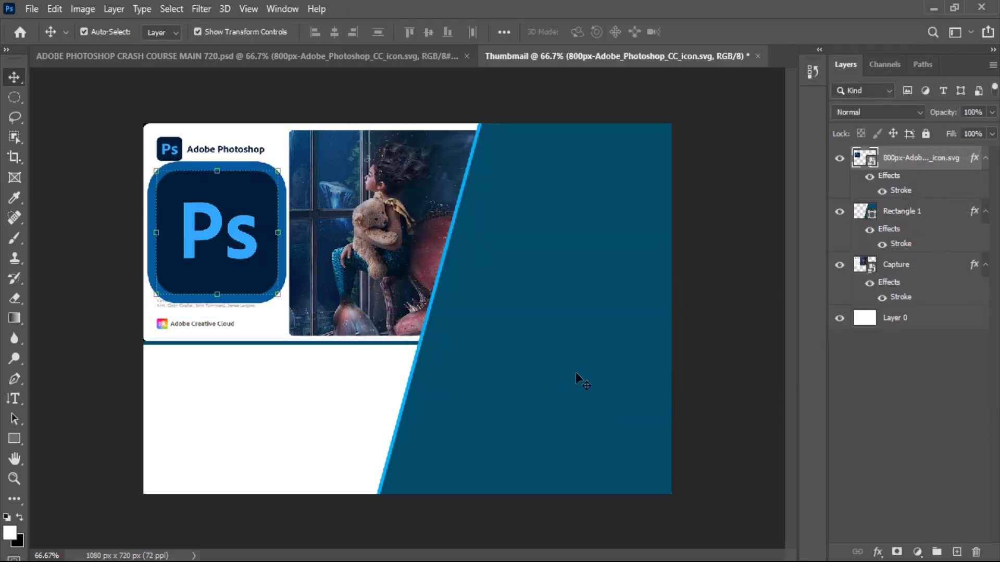
{"action": "left_click", "coordinate": [567, 360]}
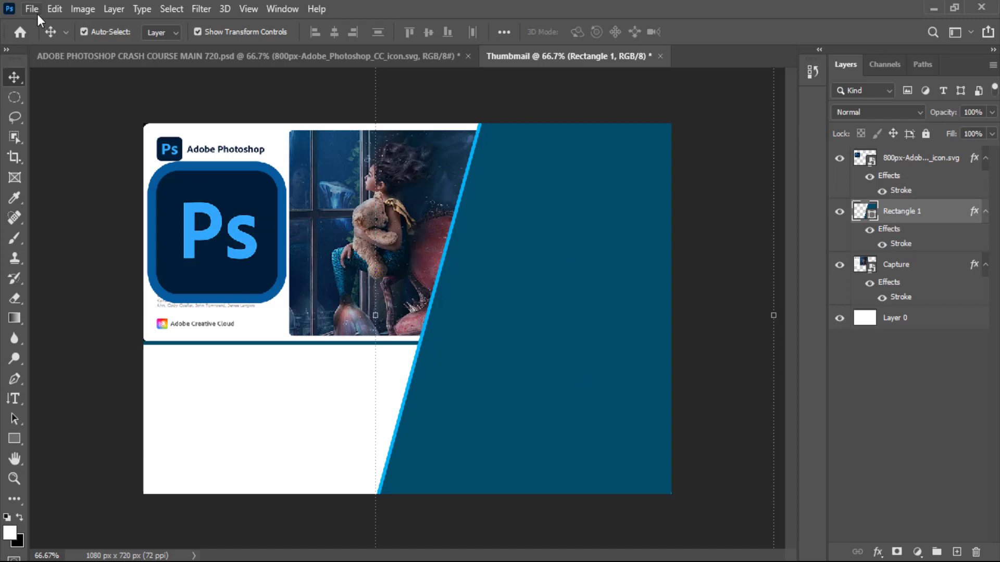
{"action": "left_click", "coordinate": [32, 10]}
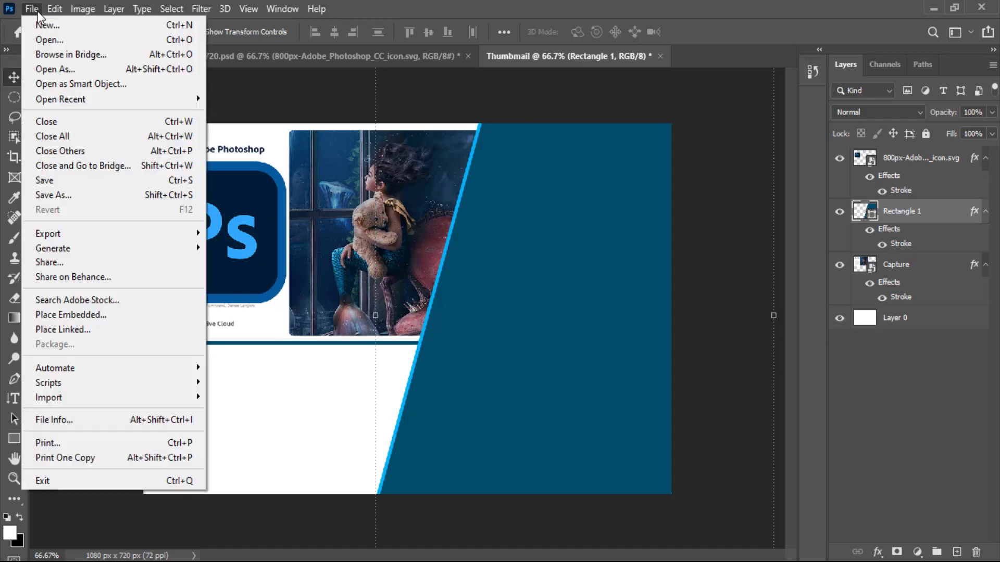
{"action": "left_click", "coordinate": [78, 329]}
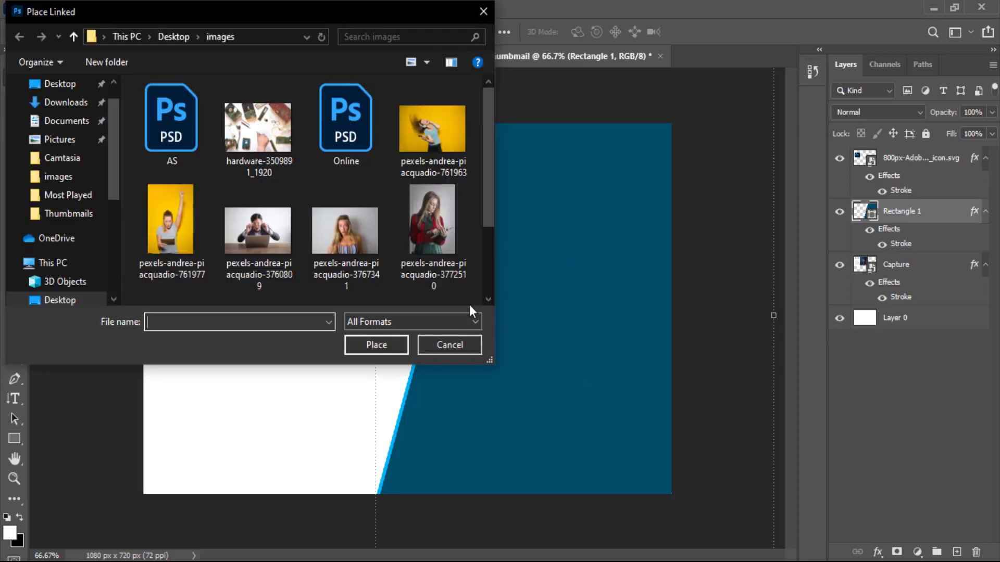
{"action": "scroll", "coordinate": [391, 234], "scroll_direction": "down", "scroll_amount": 2}
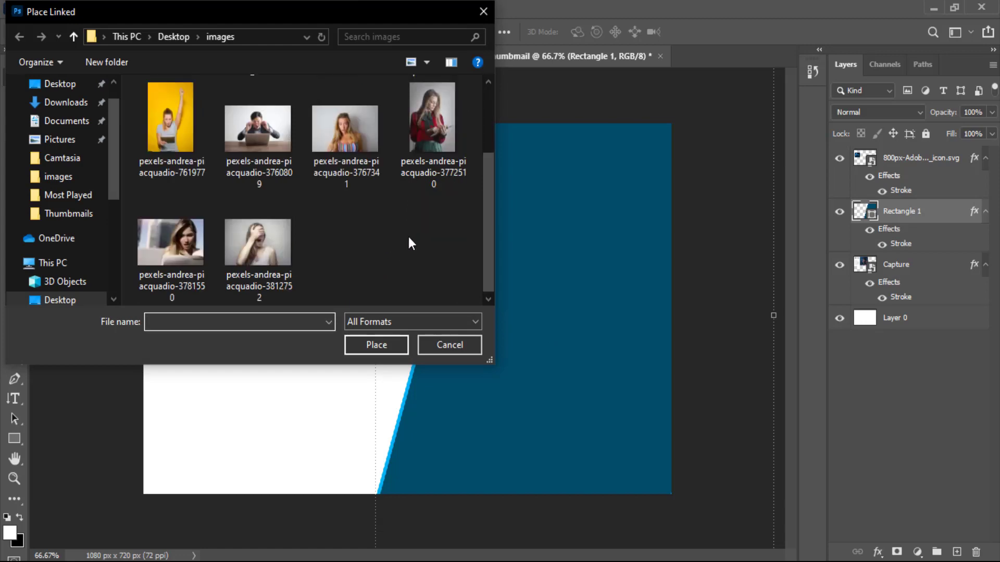
{"action": "scroll", "coordinate": [355, 229], "scroll_direction": "up", "scroll_amount": 2}
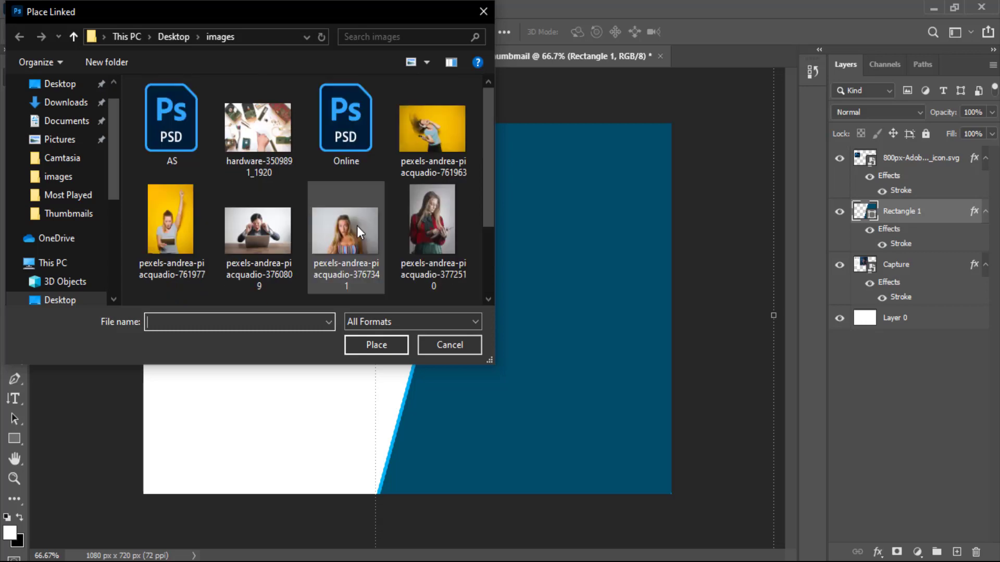
{"action": "scroll", "coordinate": [355, 221], "scroll_direction": "down", "scroll_amount": 2}
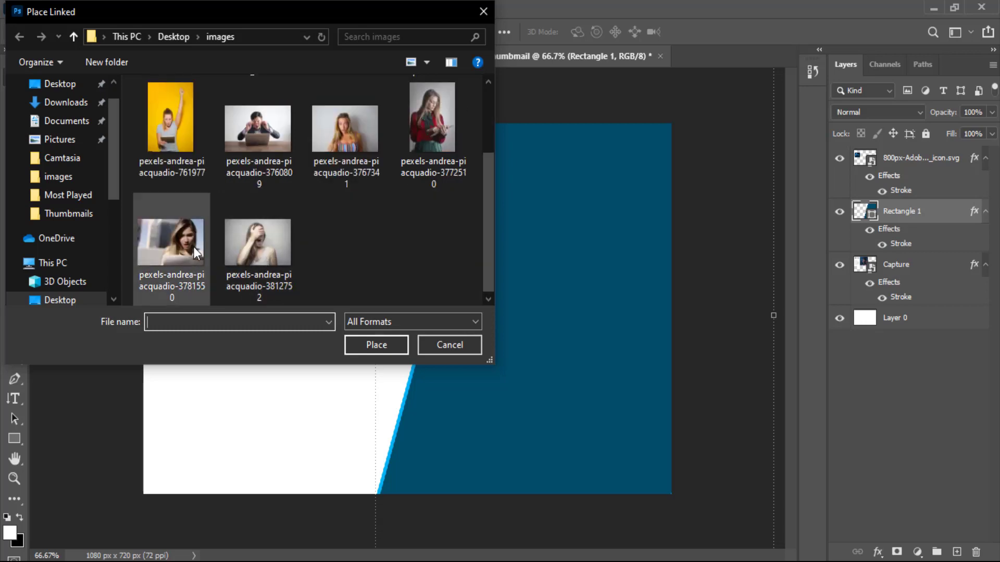
{"action": "double_click", "coordinate": [179, 247]}
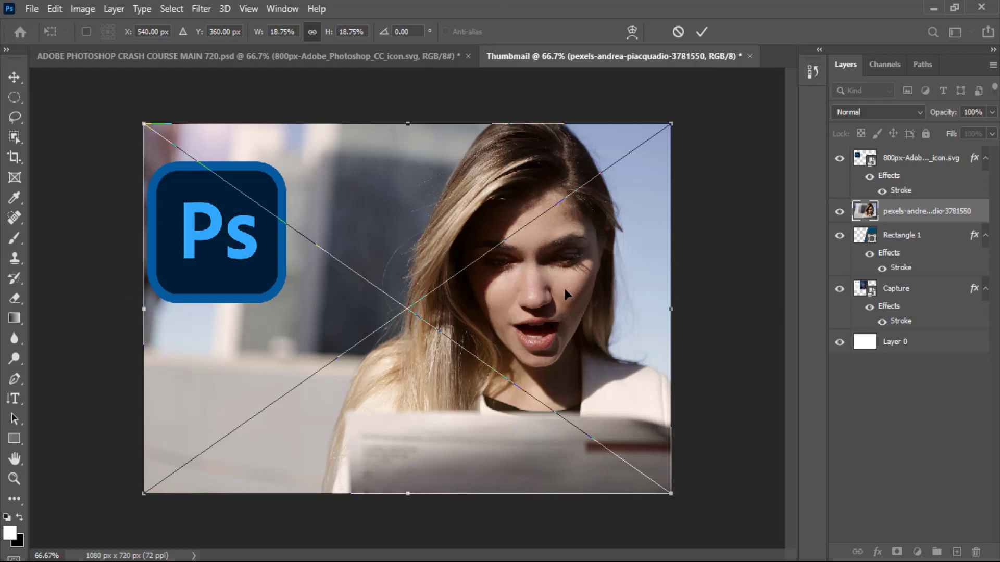
{"action": "left_click", "coordinate": [701, 32]}
Select the woman in the placed photo with the Object Selection tool and mask out the background around her.
{"action": "left_click", "coordinate": [19, 141]}
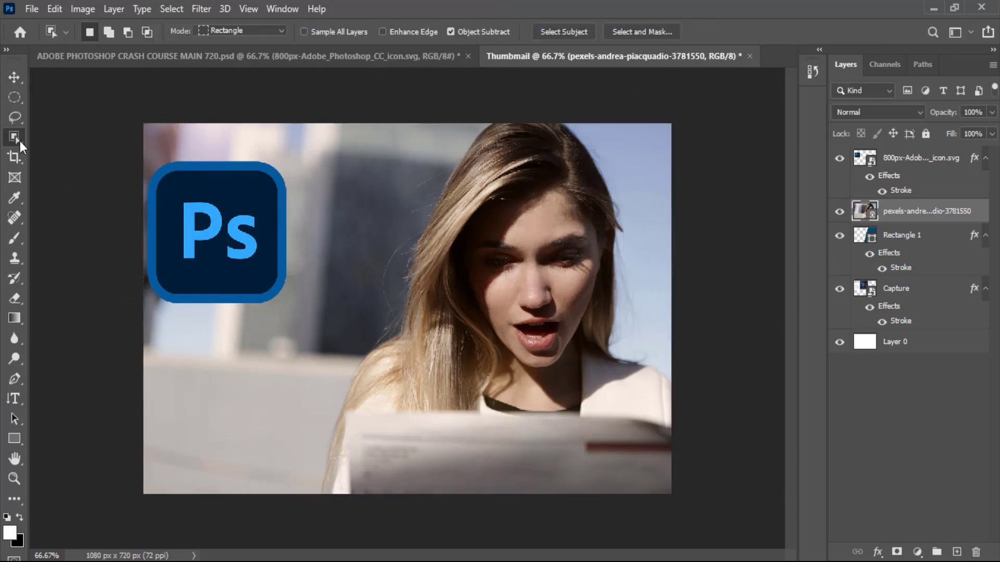
{"action": "left_click", "coordinate": [49, 142]}
{"action": "left_click_drag", "start_coordinate": [351, 137], "coordinate": [760, 347]}
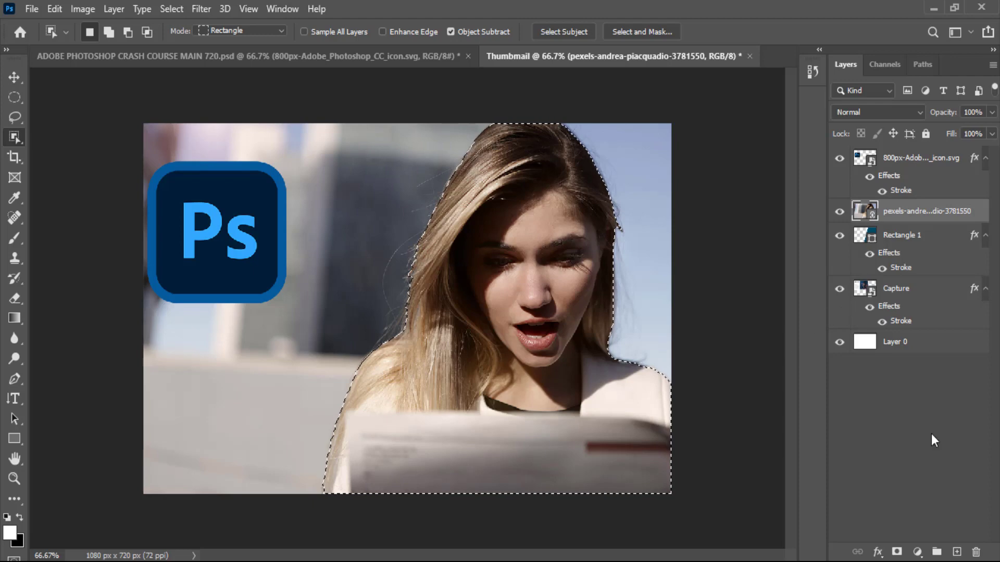
{"action": "left_click", "coordinate": [897, 553]}
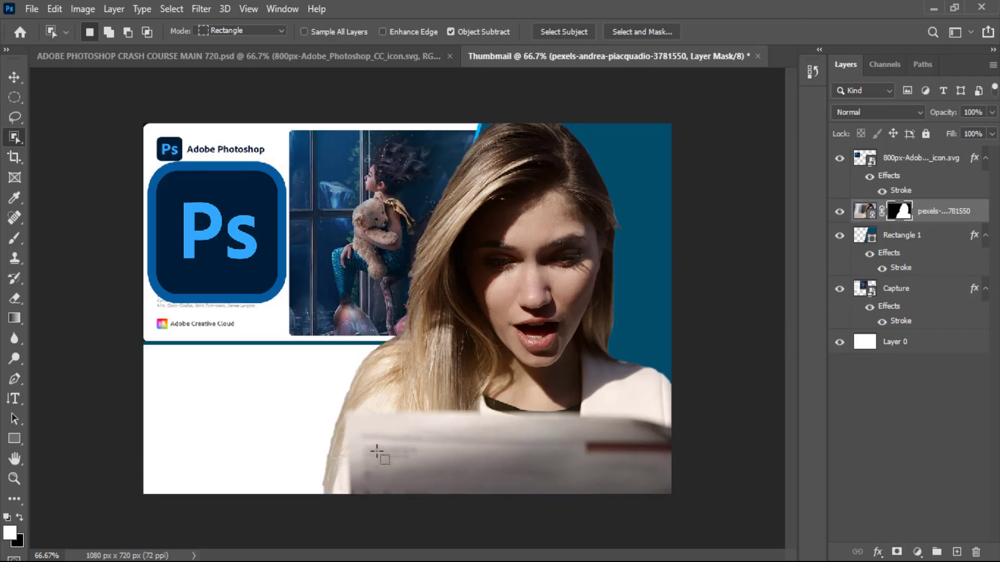
Scale the masked portrait to about 77% width and 87% height, fitting it over the slanted blue panel against the canvas's lower-right corner.
{"action": "key", "text": "v"}
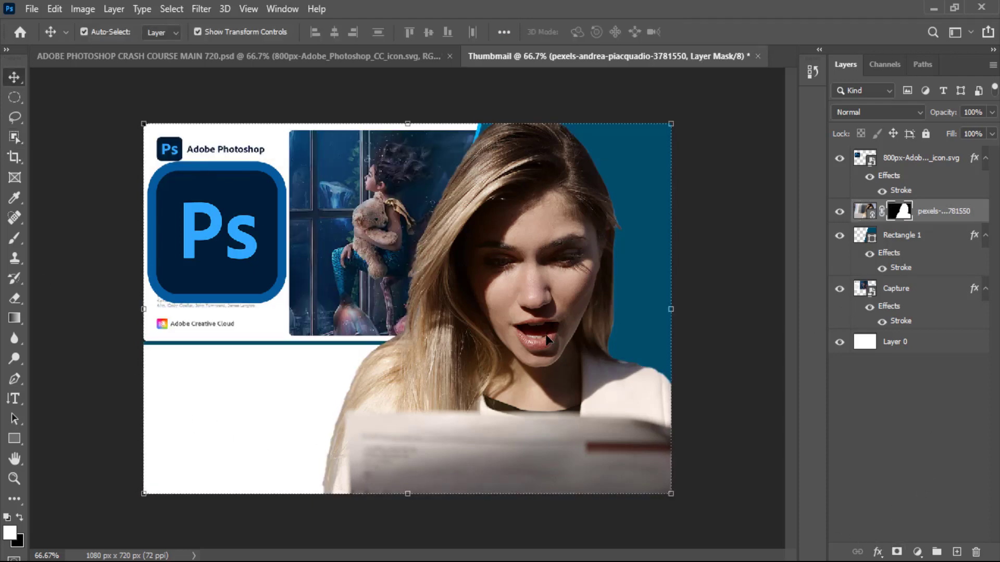
{"action": "left_click_drag", "start_coordinate": [547, 339], "coordinate": [559, 339]}
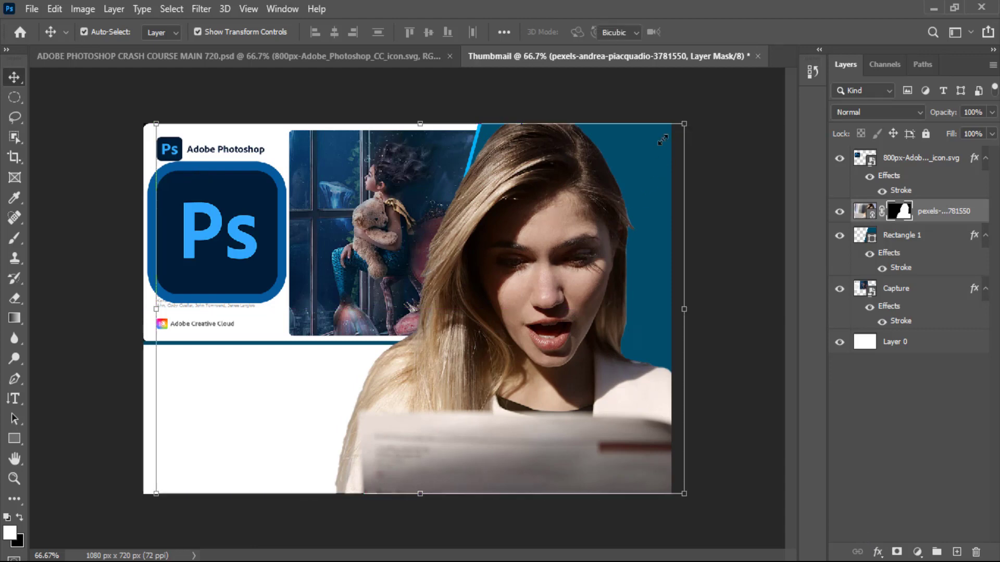
{"action": "left_click_drag", "start_coordinate": [685, 126], "coordinate": [484, 264]}
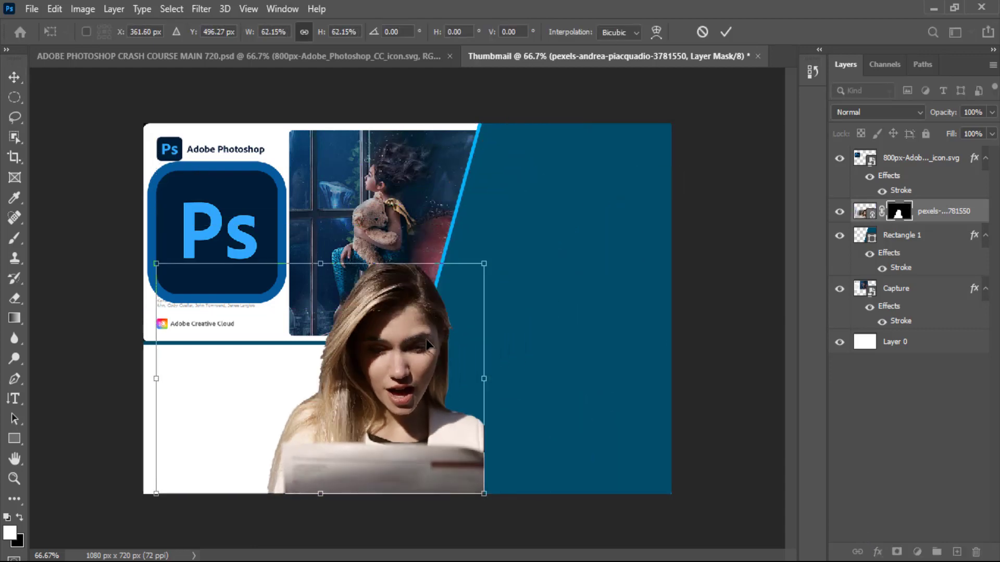
{"action": "left_click_drag", "start_coordinate": [432, 310], "coordinate": [596, 253]}
{"action": "left_click_drag", "start_coordinate": [647, 204], "coordinate": [697, 172]}
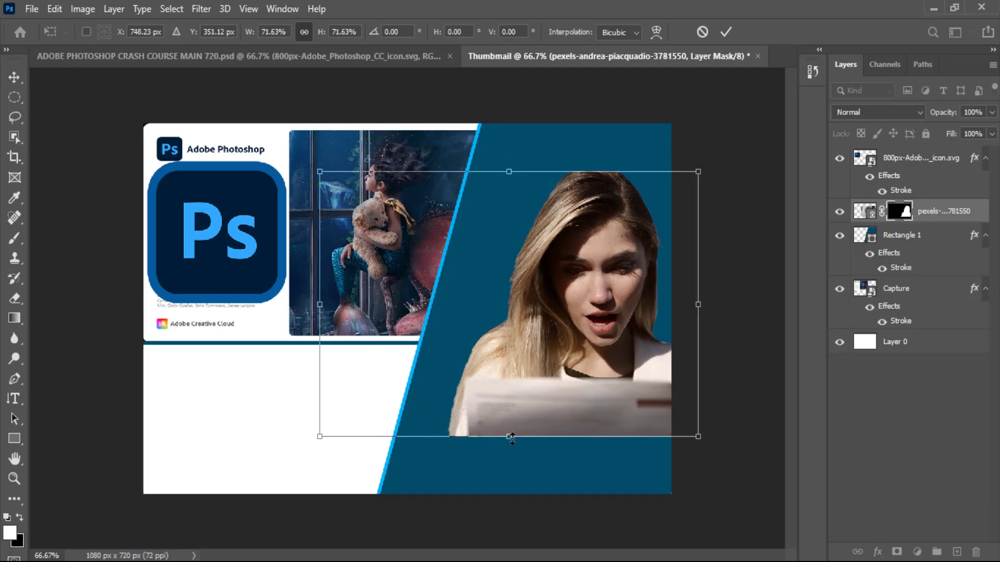
{"action": "left_click_drag", "start_coordinate": [512, 439], "coordinate": [509, 494]}
{"action": "left_click_drag", "start_coordinate": [313, 332], "coordinate": [266, 333]}
{"action": "left_click_drag", "start_coordinate": [698, 333], "coordinate": [671, 334]}
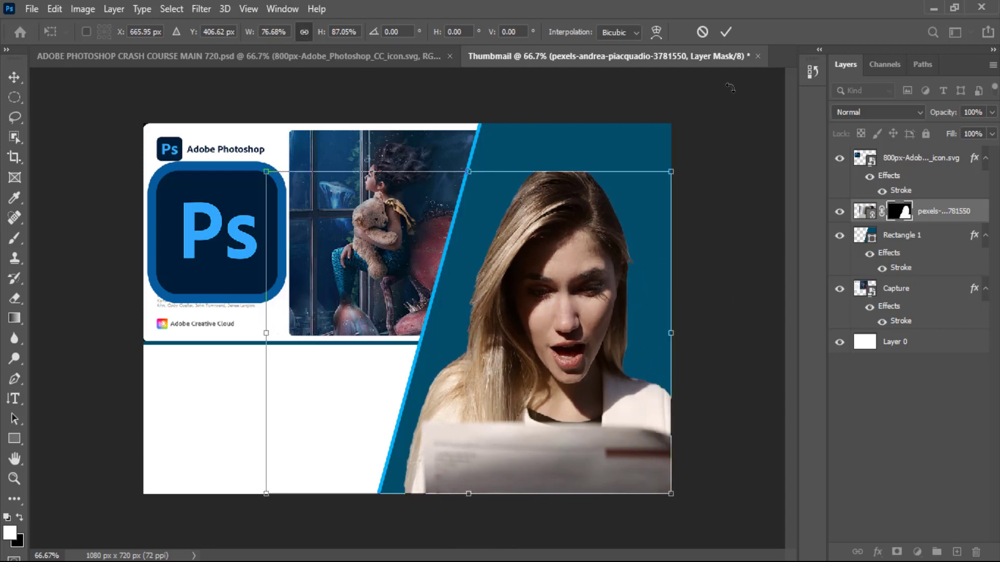
{"action": "left_click", "coordinate": [725, 32]}
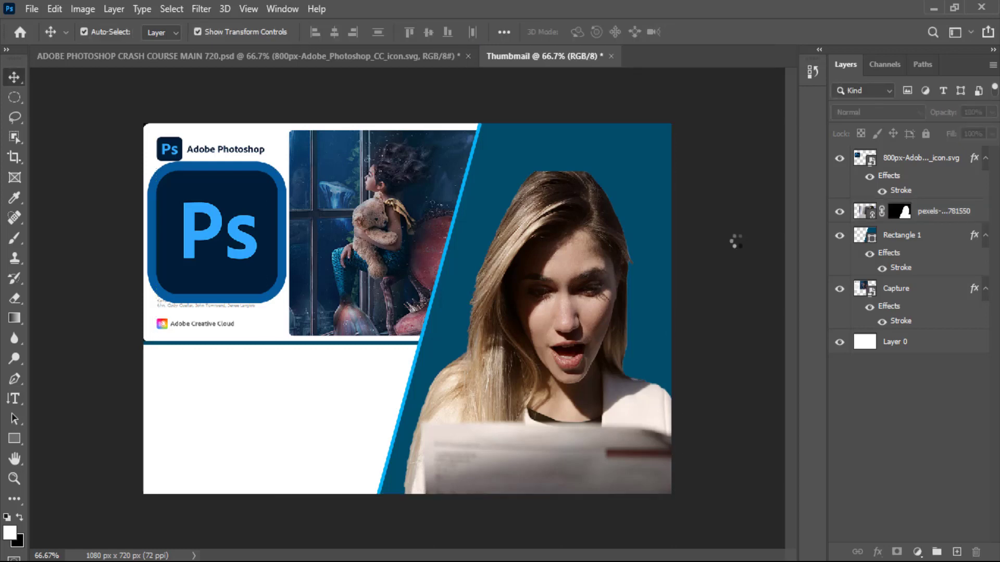
Draw a white rectangle about 568 × 83 px across the blank area below the Capture image.
{"action": "left_click", "coordinate": [565, 296]}
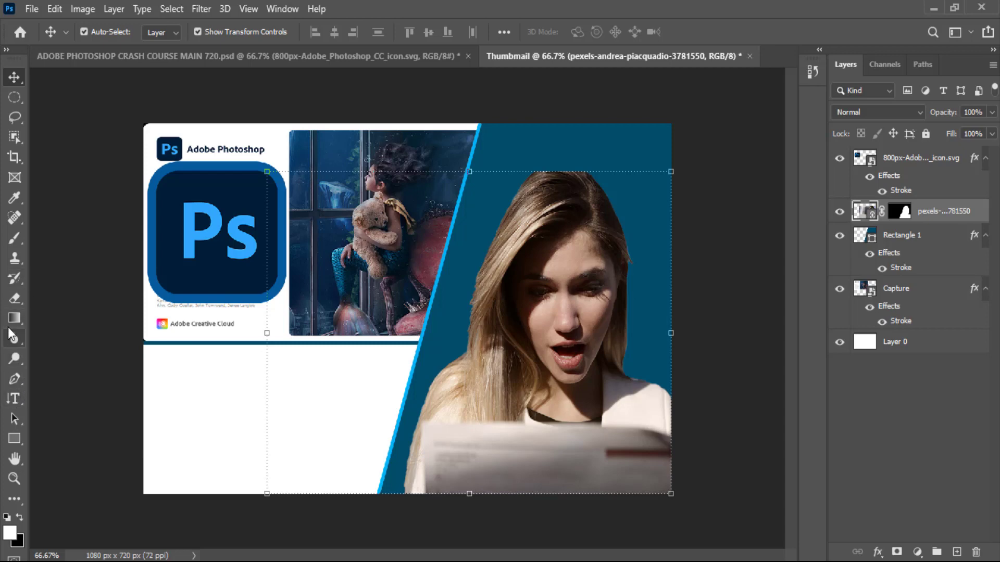
{"action": "left_click", "coordinate": [11, 445]}
{"action": "left_click", "coordinate": [55, 439]}
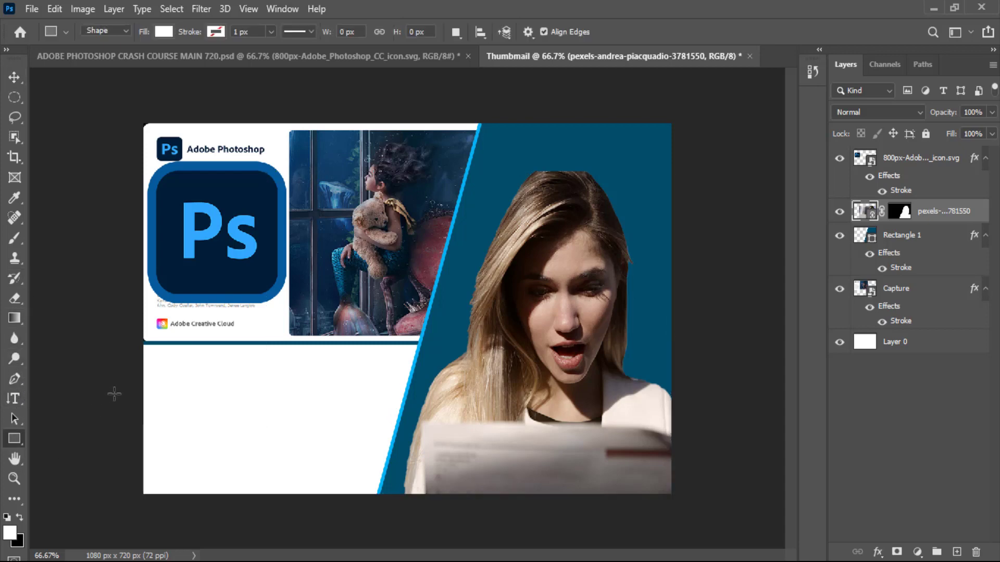
{"action": "left_click_drag", "start_coordinate": [125, 387], "coordinate": [402, 429]}
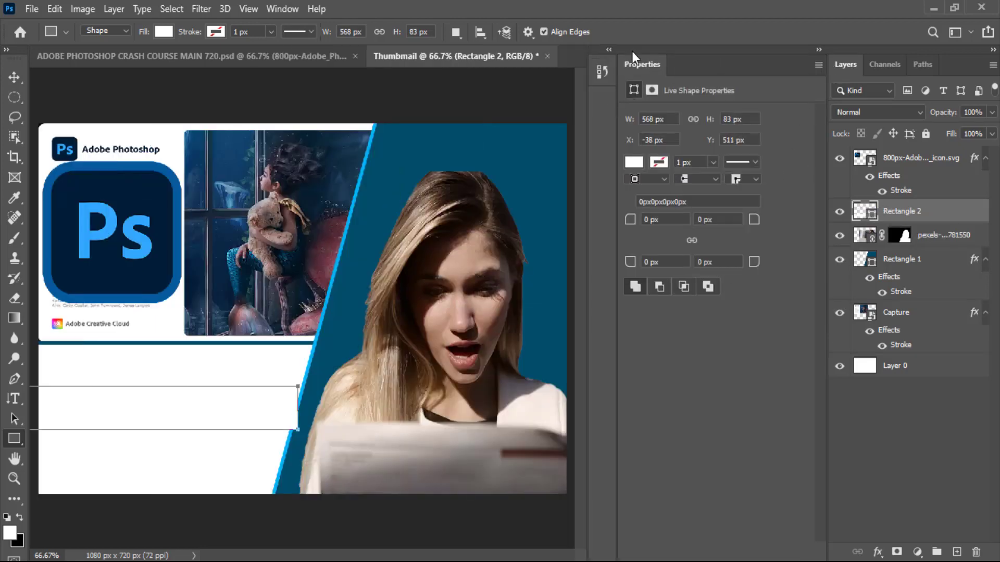
Close the Properties panel and dock the Layers panel back in its original place.
{"action": "left_click_drag", "start_coordinate": [632, 51], "coordinate": [120, 139]}
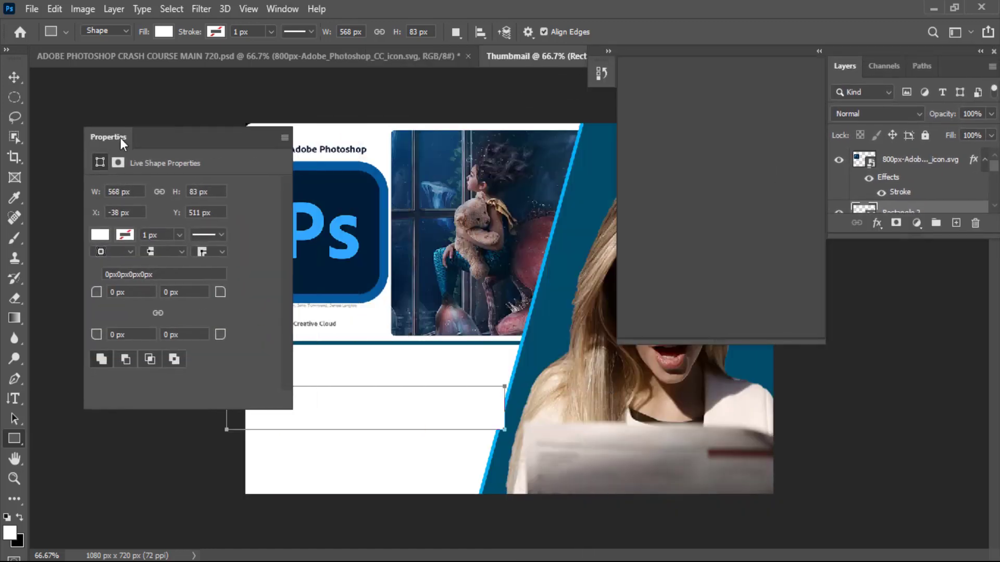
{"action": "left_click", "coordinate": [284, 137]}
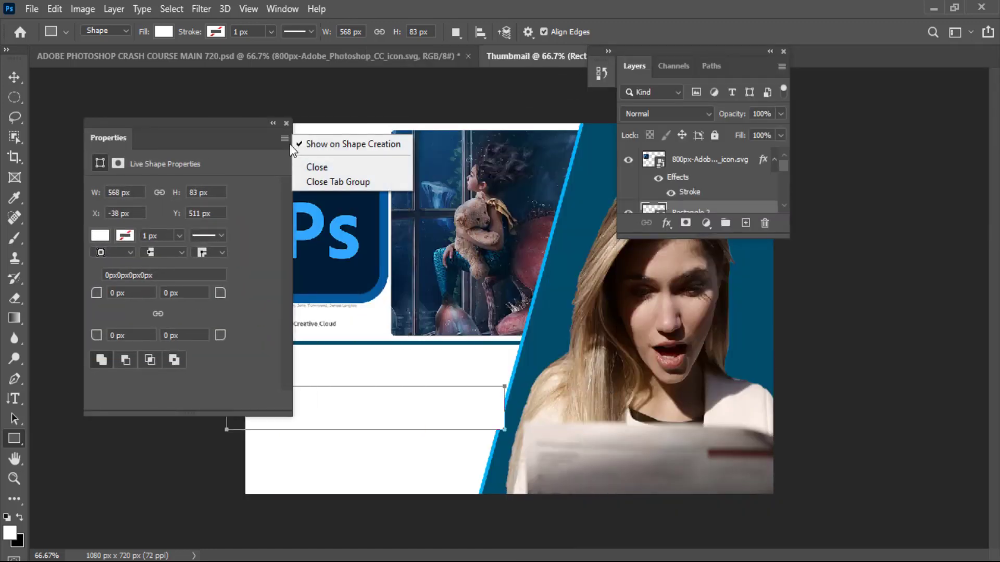
{"action": "left_click", "coordinate": [311, 165]}
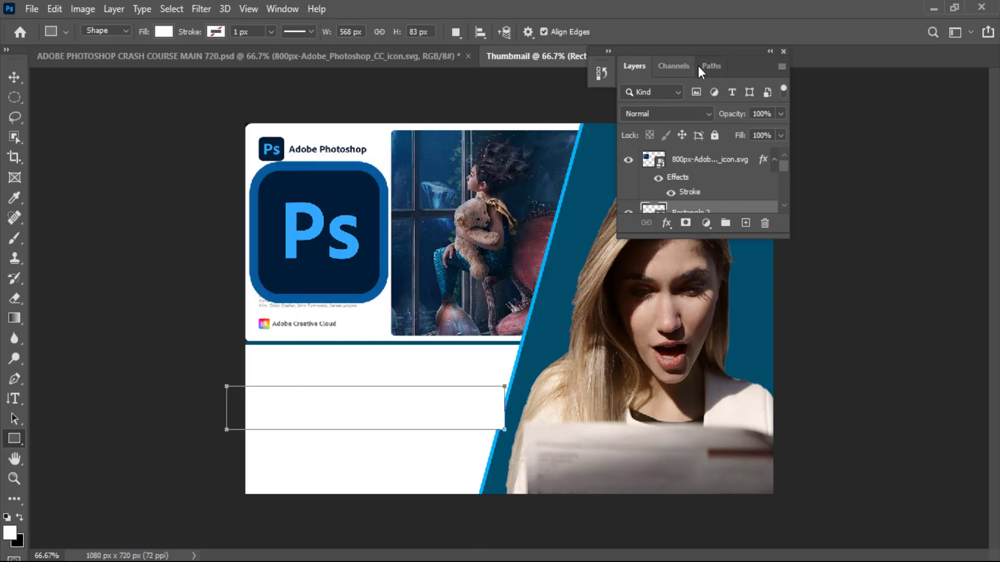
{"action": "left_click_drag", "start_coordinate": [633, 51], "coordinate": [982, 105]}
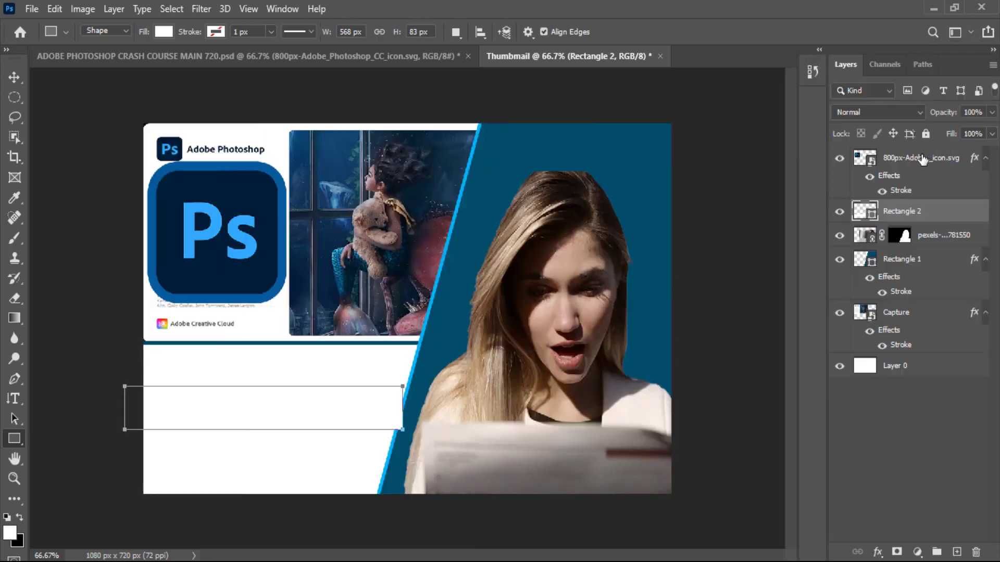
Fill the new rectangle with the recently used bright blue and place its layer directly above Layer 0.
{"action": "left_click", "coordinate": [161, 33]}
{"action": "left_click", "coordinate": [72, 114]}
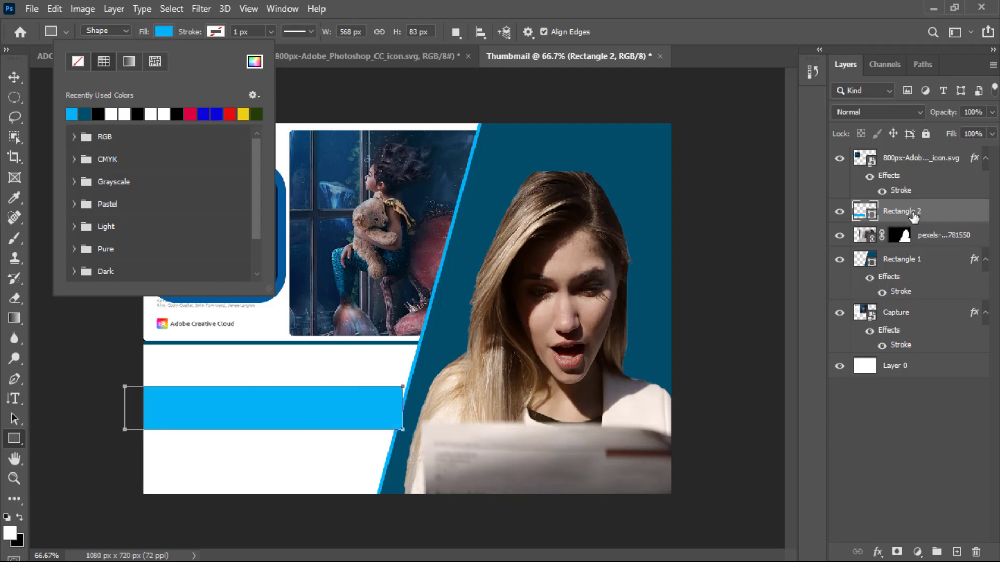
{"action": "left_click_drag", "start_coordinate": [913, 222], "coordinate": [911, 327]}
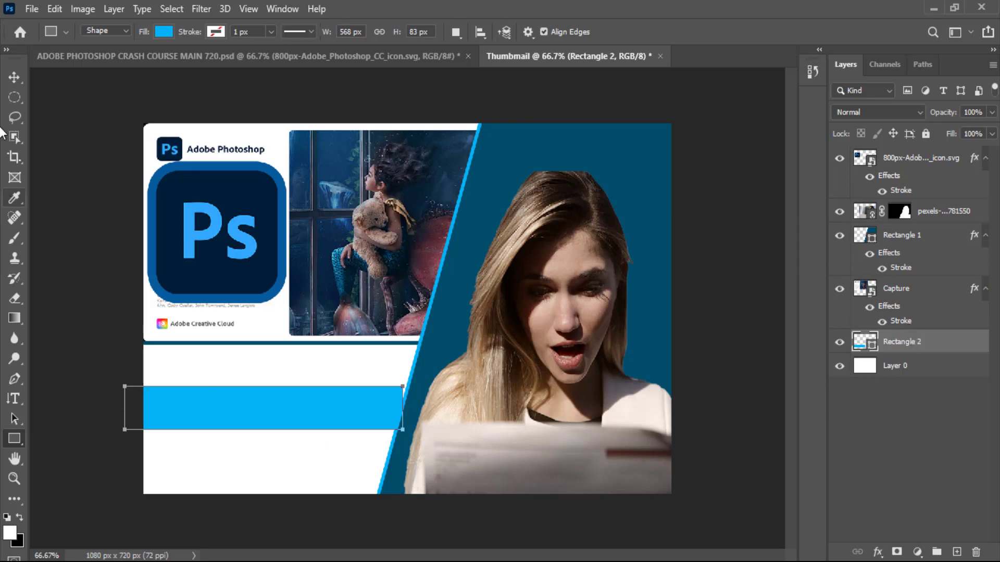
Shift the bright blue rectangle slightly down and right so its end tucks under the slanted panel.
{"action": "left_click", "coordinate": [14, 77]}
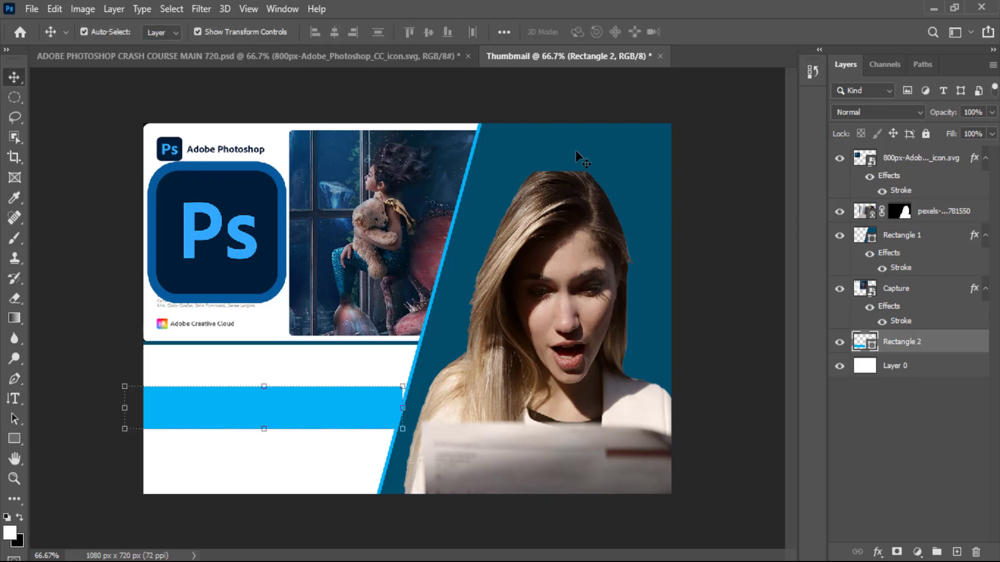
{"action": "left_click", "coordinate": [609, 172]}
{"action": "left_click_drag", "start_coordinate": [286, 426], "coordinate": [286, 430]}
Add a light-to-dark blue Gradient Overlay and a Drop Shadow with 8 px distance and 16 px size to the rectangle.
{"action": "right_click", "coordinate": [927, 346]}
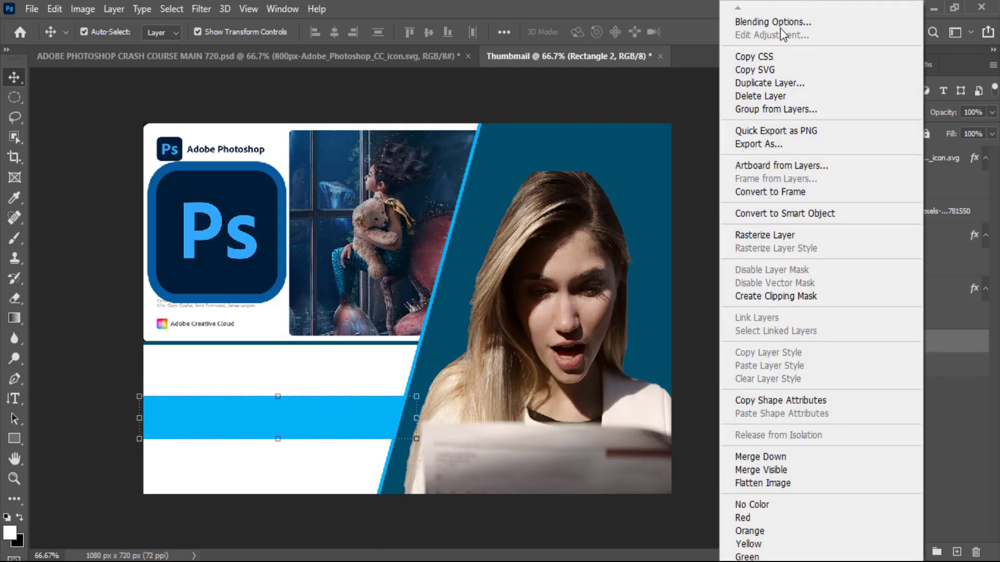
{"action": "left_click", "coordinate": [779, 25]}
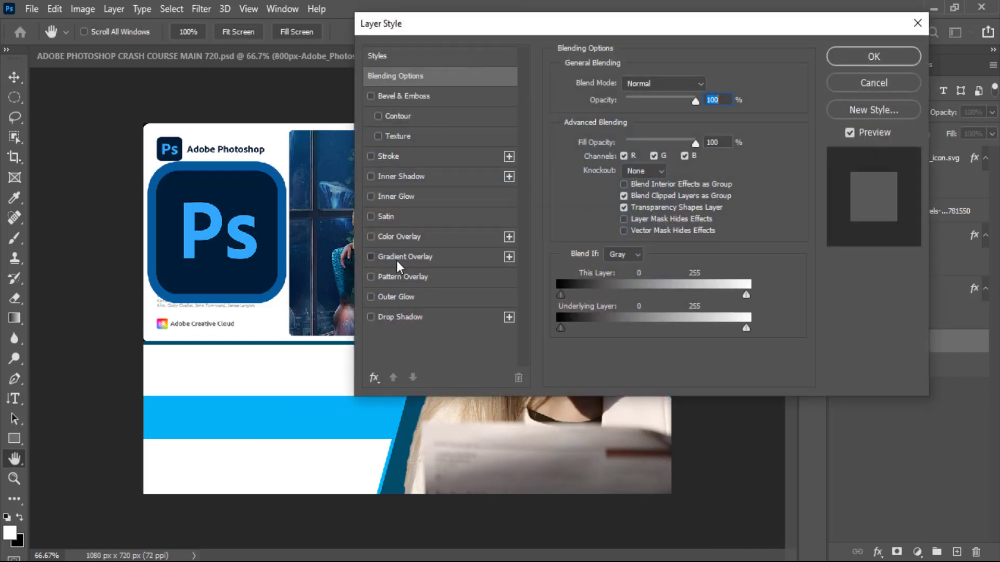
{"action": "left_click", "coordinate": [400, 257]}
{"action": "left_click_drag", "start_coordinate": [551, 24], "coordinate": [732, 20]}
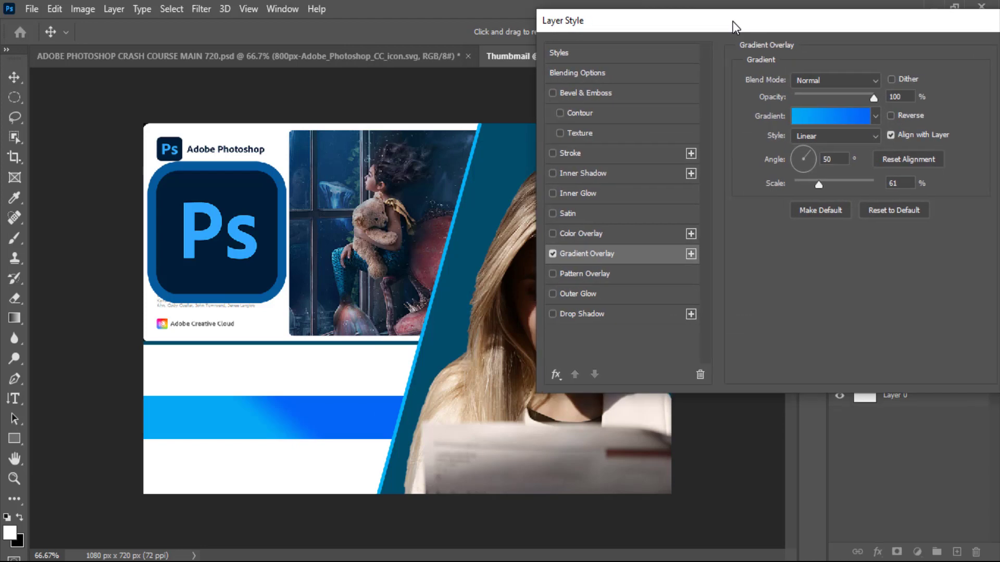
{"action": "left_click", "coordinate": [553, 314]}
{"action": "left_click", "coordinate": [600, 322]}
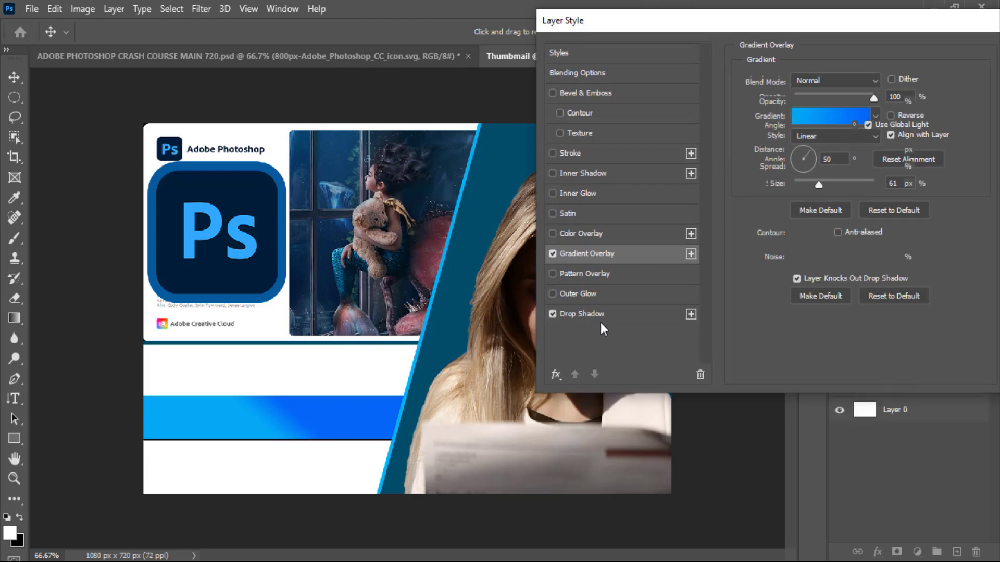
{"action": "left_click_drag", "start_coordinate": [797, 182], "coordinate": [801, 149]}
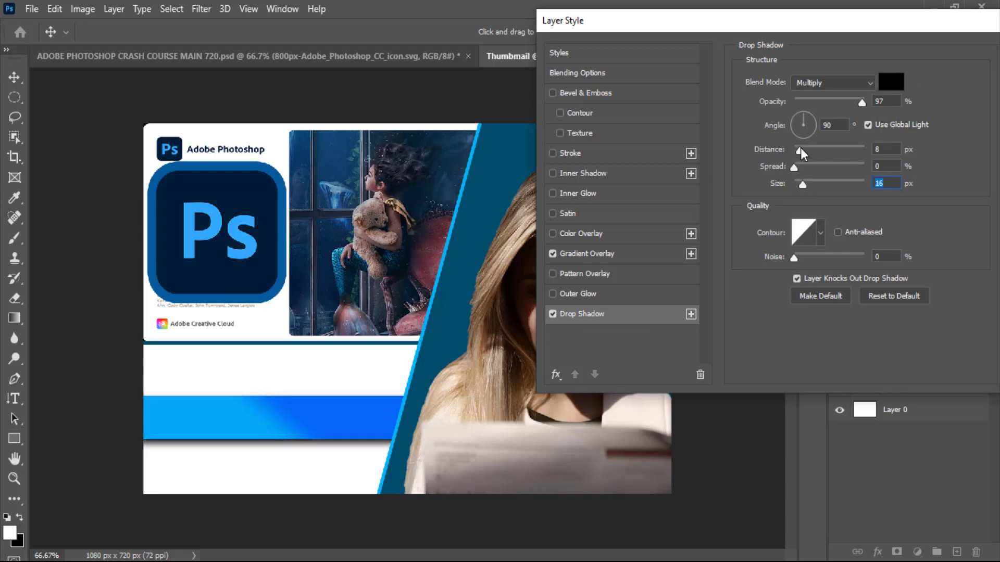
{"action": "left_click_drag", "start_coordinate": [868, 26], "coordinate": [657, 23]}
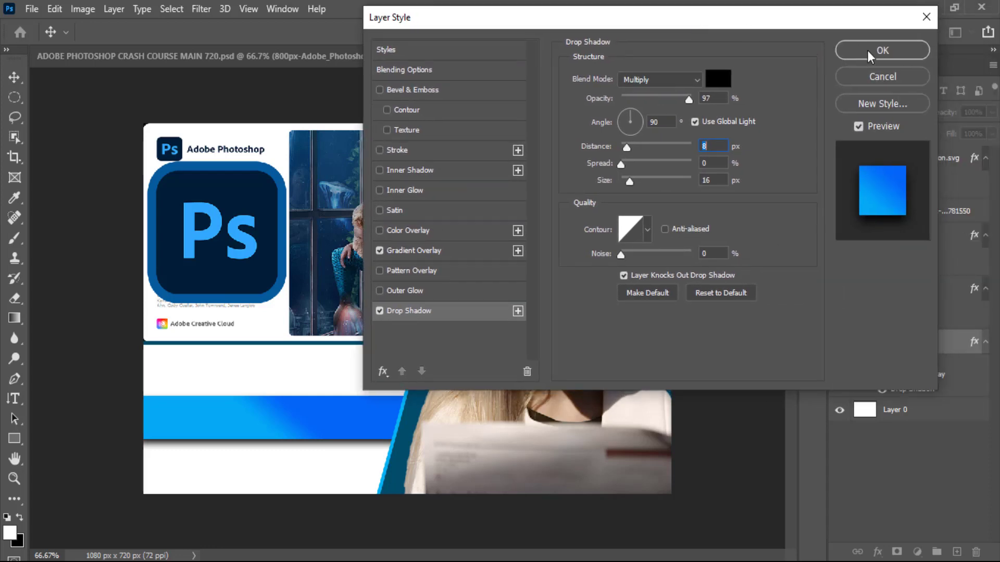
{"action": "key", "text": "Return"}
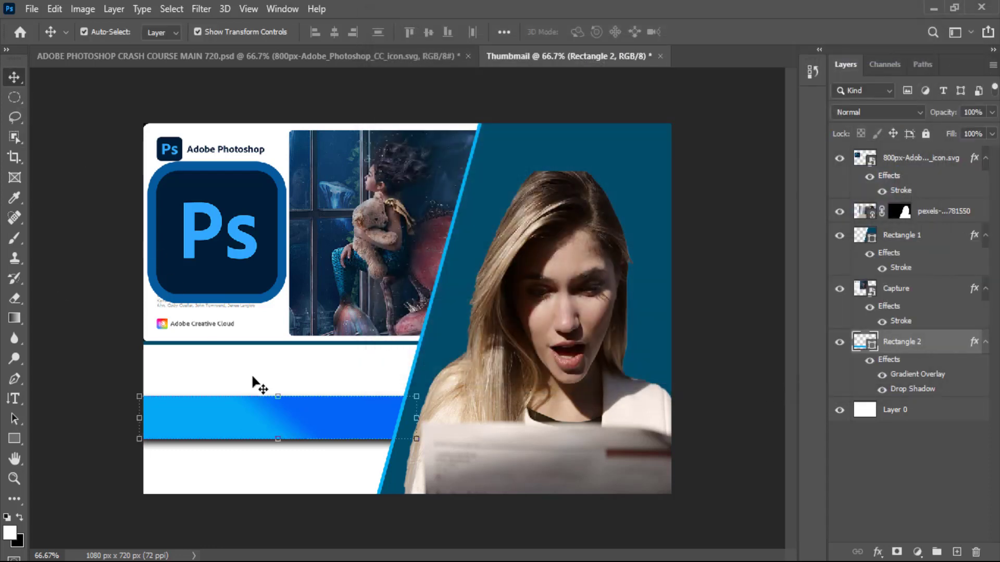
Duplicate the gradient rectangle and arrange the two bars one above the other below the Capture image.
{"action": "left_click_drag", "start_coordinate": [264, 423], "coordinate": [266, 414]}
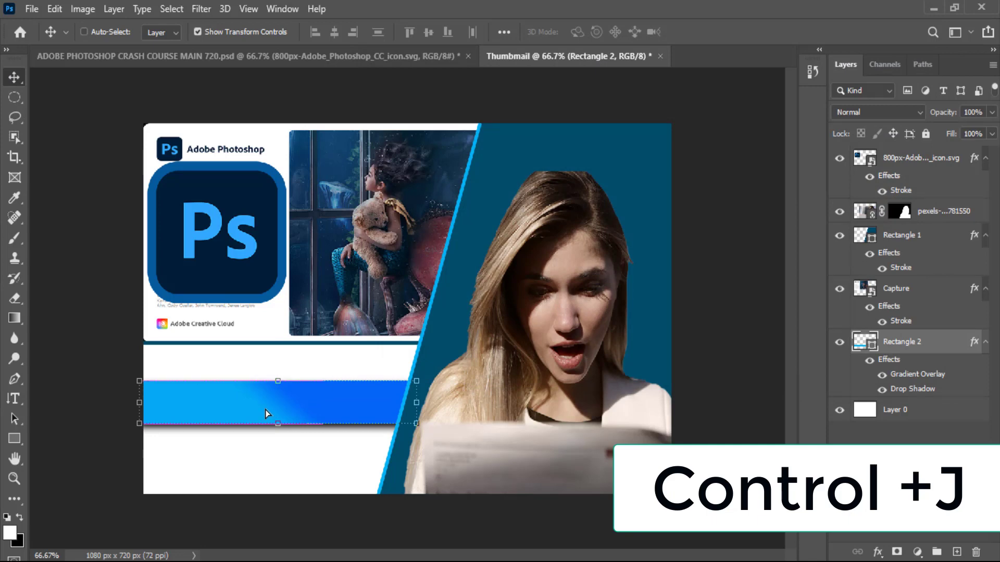
{"action": "key", "text": "ctrl+j"}
{"action": "left_click_drag", "start_coordinate": [265, 410], "coordinate": [275, 391]}
{"action": "left_click_drag", "start_coordinate": [254, 465], "coordinate": [255, 460]}
Check the crash course document for the wording, and add white Arial Black text "ADOBE PH" over the Thumbnail document's upper bar.
{"action": "left_click", "coordinate": [174, 67]}
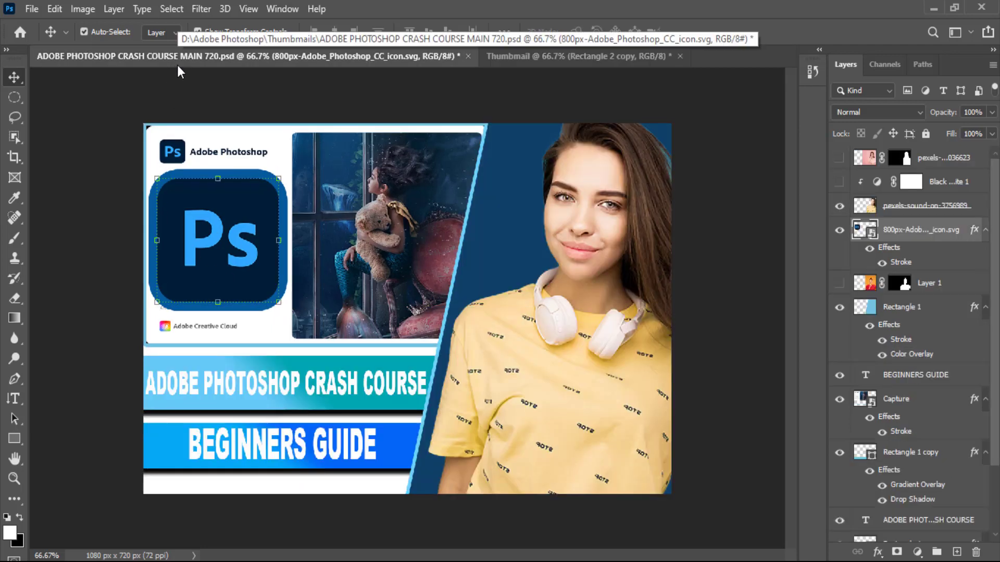
{"action": "left_click", "coordinate": [564, 56]}
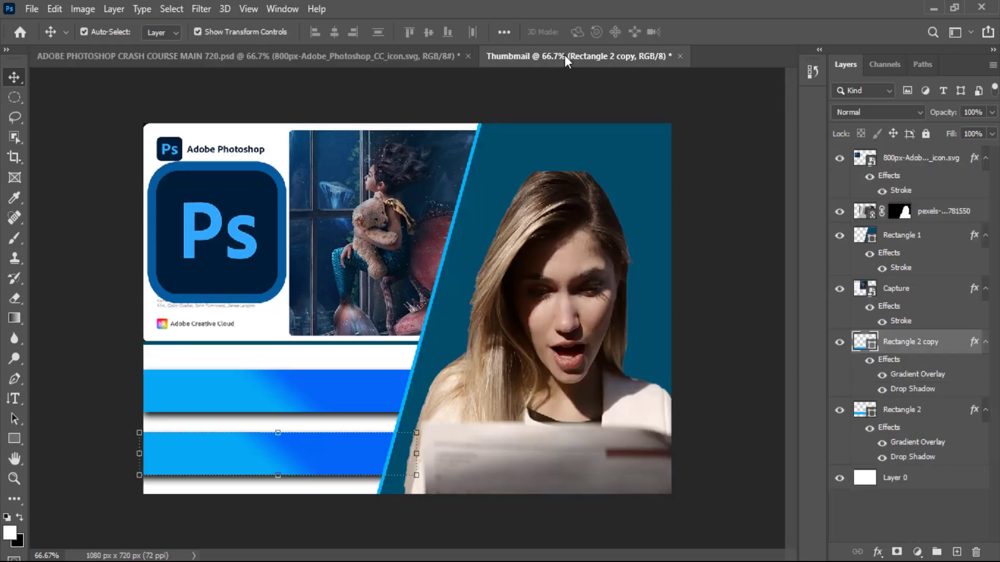
{"action": "left_click", "coordinate": [13, 402]}
{"action": "left_click", "coordinate": [73, 393]}
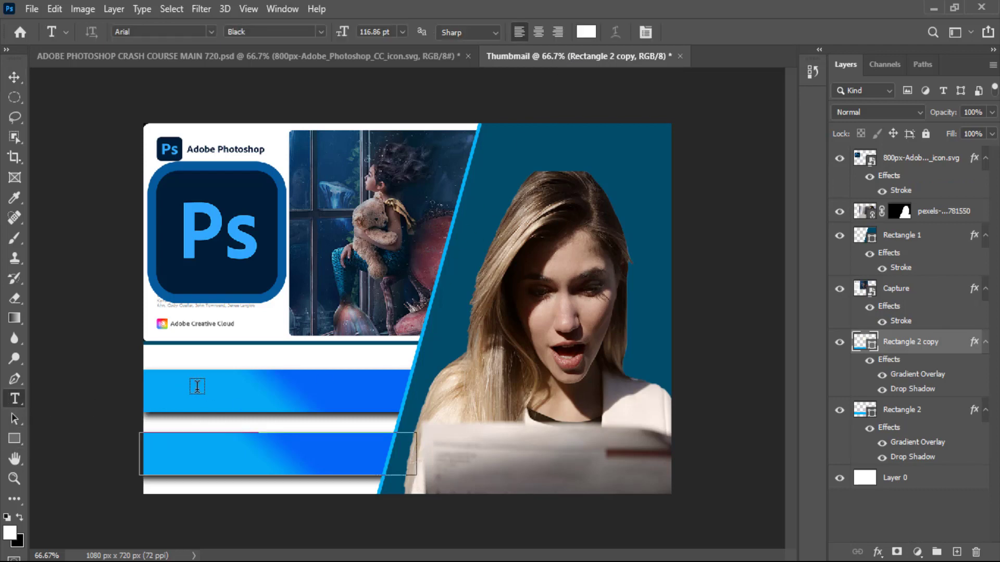
{"action": "left_click", "coordinate": [349, 405]}
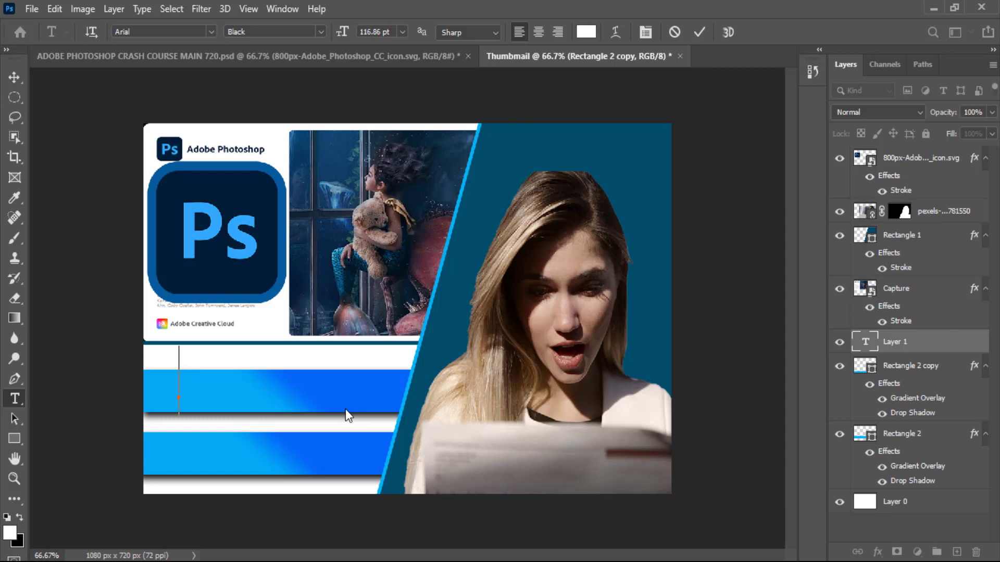
{"action": "type", "text": "A"}
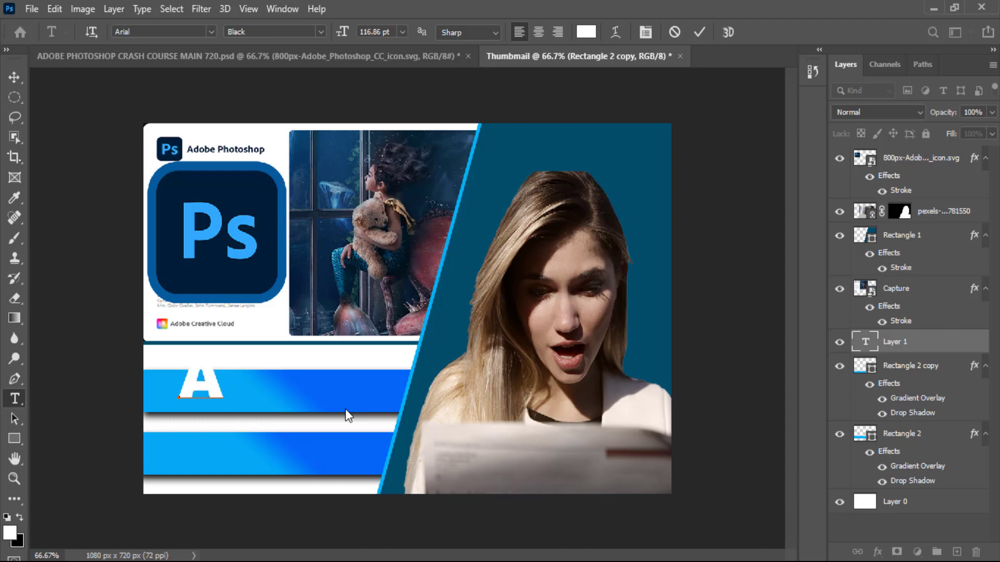
{"action": "type", "text": "DOBE"}
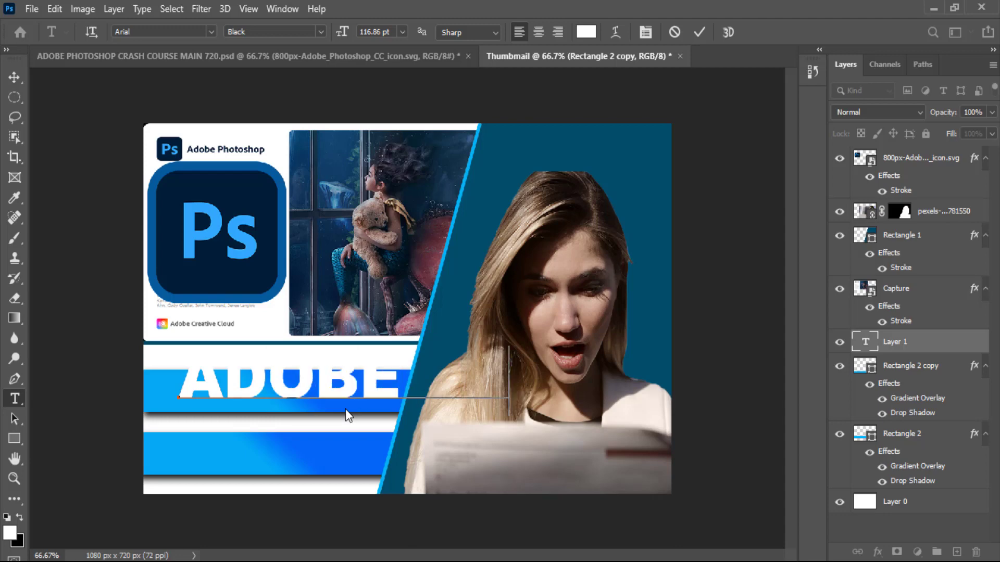
{"action": "left_click", "coordinate": [699, 32]}
Scale the ADOBE PH text down to about 39% and place it at the left end of the upper bar.
{"action": "left_click", "coordinate": [14, 77]}
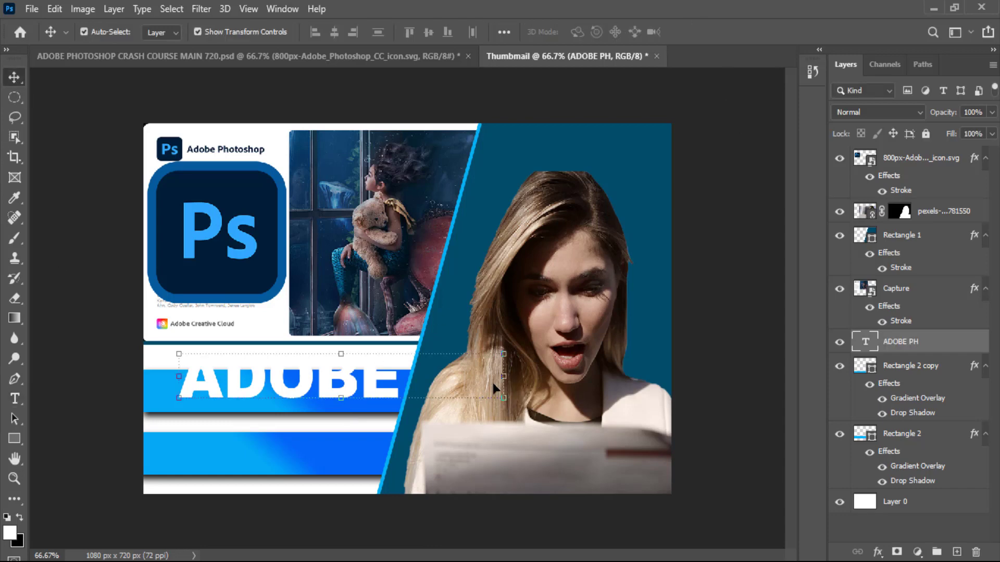
{"action": "key", "text": "ctrl+t"}
{"action": "left_click_drag", "start_coordinate": [495, 381], "coordinate": [230, 394]}
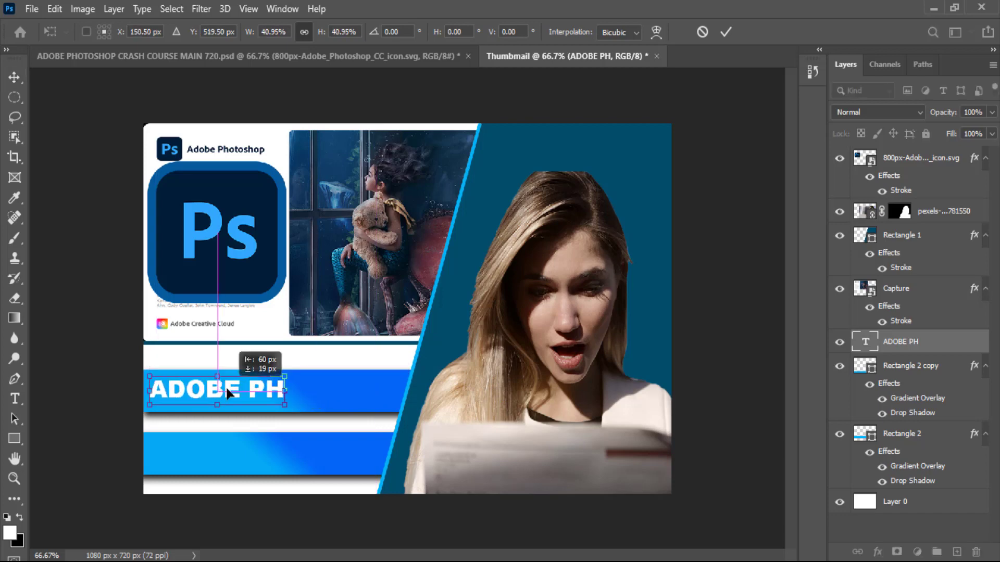
{"action": "left_click_drag", "start_coordinate": [290, 391], "coordinate": [277, 391]}
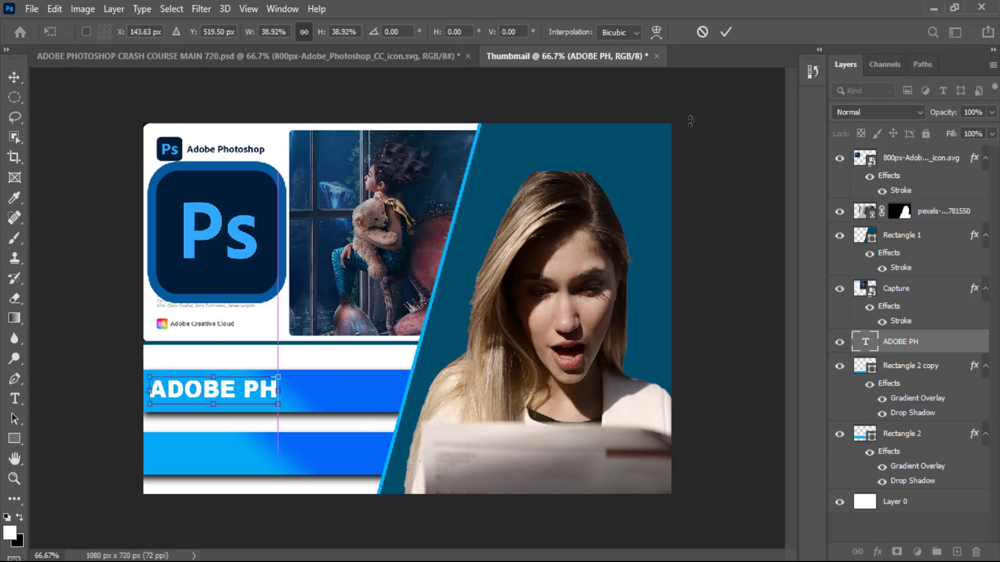
{"action": "left_click", "coordinate": [726, 32]}
Extend the upper bar's ADOBE PH text to read "ADOBE PHOTOSHOP CRASH COURSE".
{"action": "left_click", "coordinate": [15, 398]}
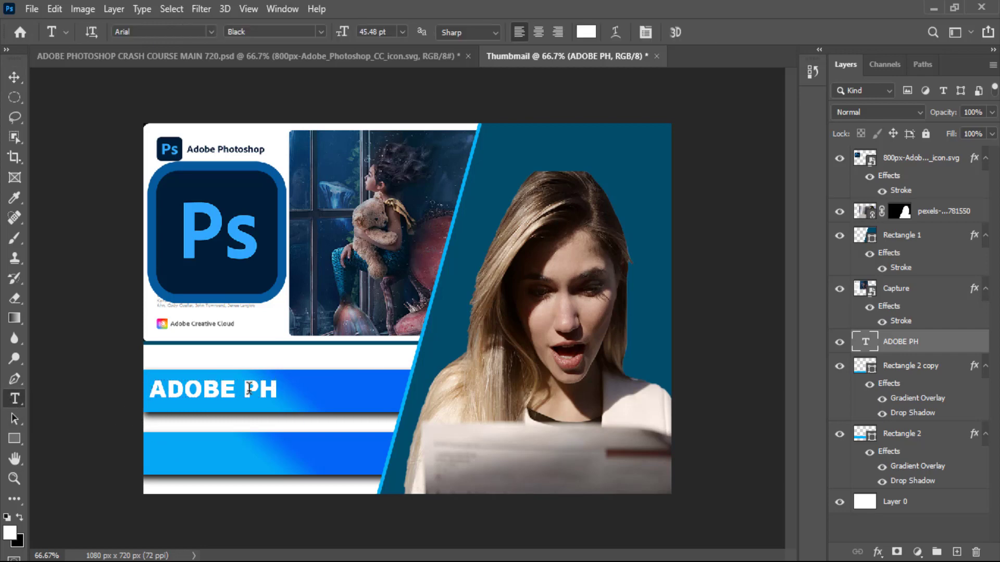
{"action": "left_click", "coordinate": [263, 390]}
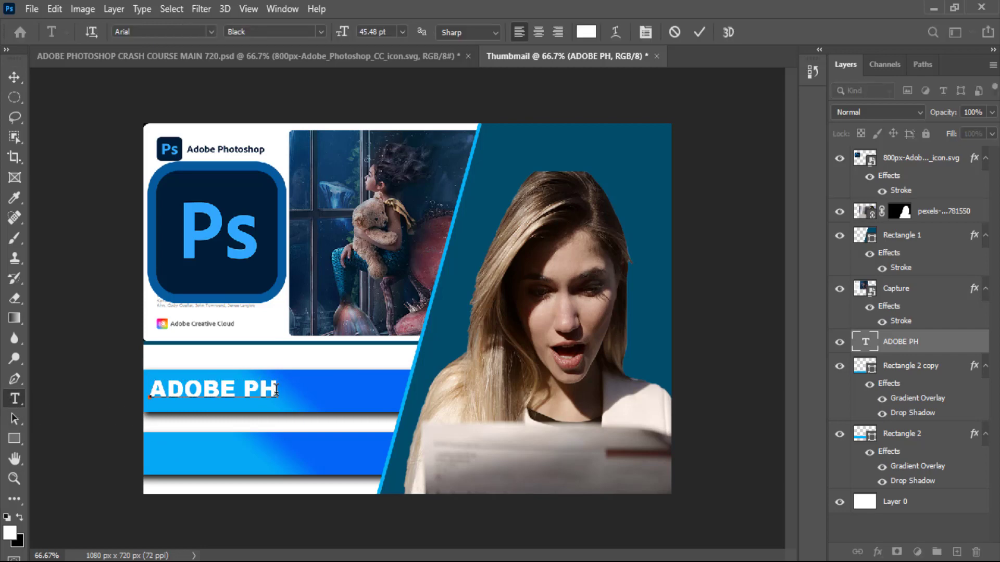
{"action": "type", "text": "OTO"}
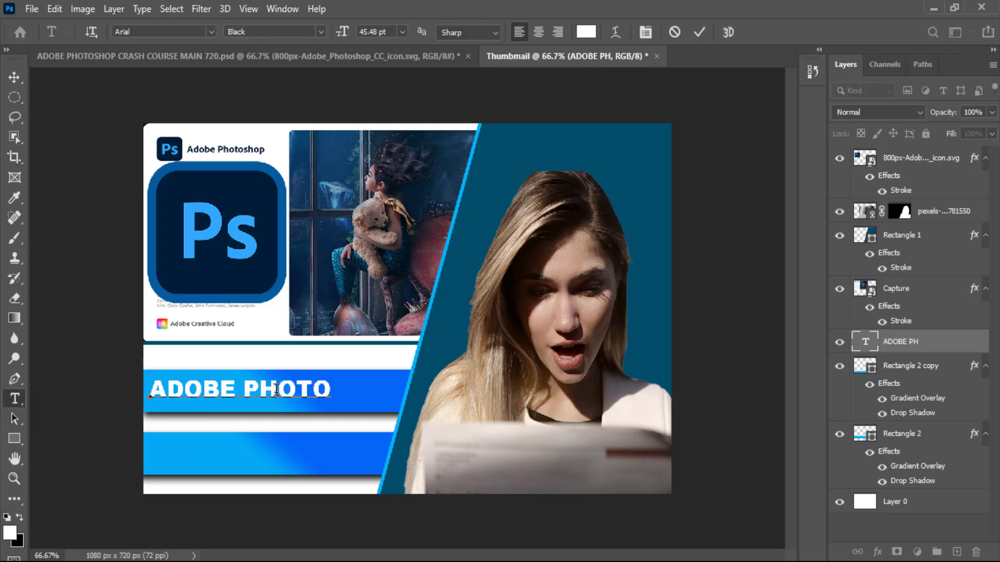
{"action": "type", "text": "SHOP"}
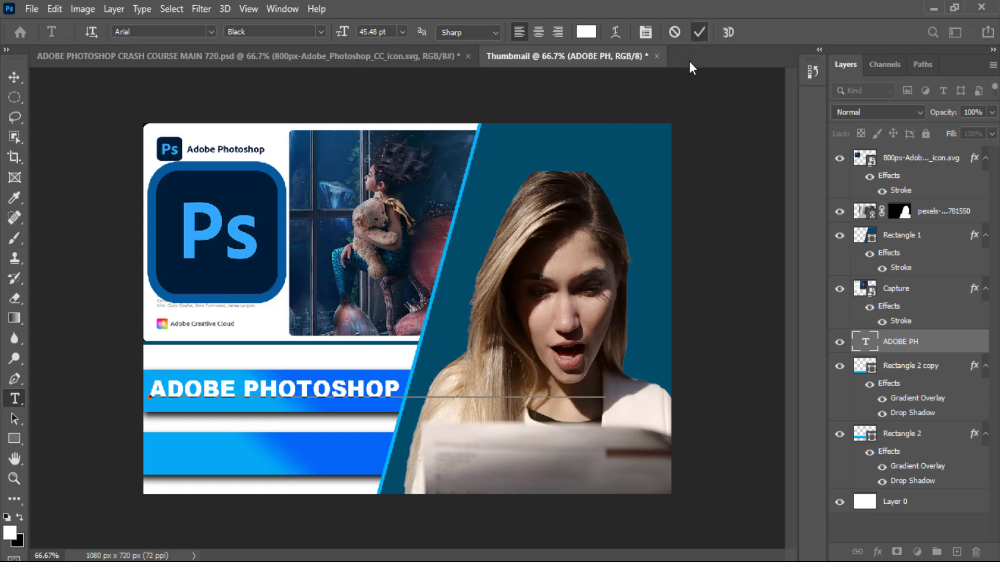
{"action": "left_click", "coordinate": [700, 31]}
Scale the ADOBE PHOTOSHOP CRASH COURSE text to 54.30% to fit the upper bar, and stretch its height to 122.50%.
{"action": "left_click", "coordinate": [17, 83]}
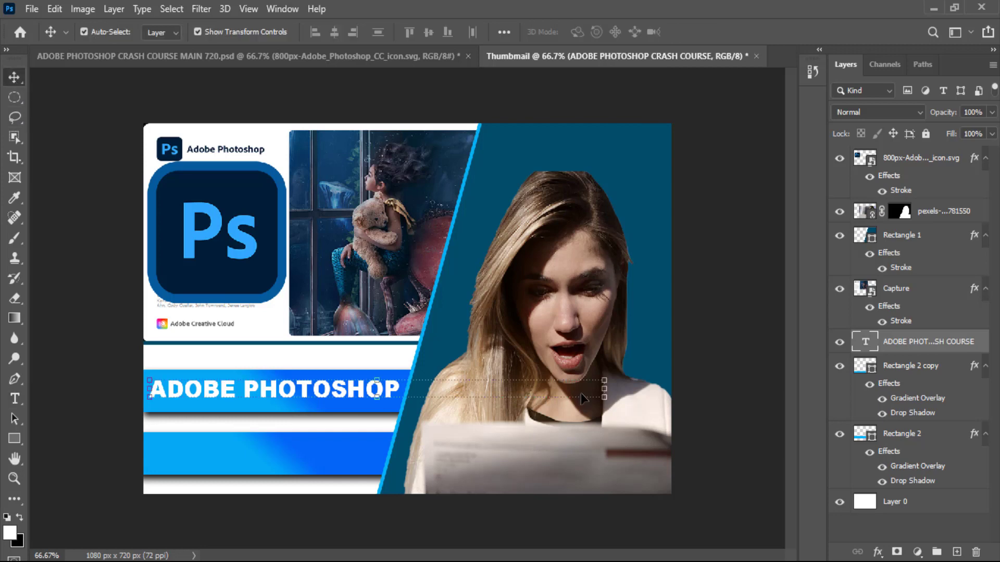
{"action": "left_click_drag", "start_coordinate": [604, 388], "coordinate": [397, 400]}
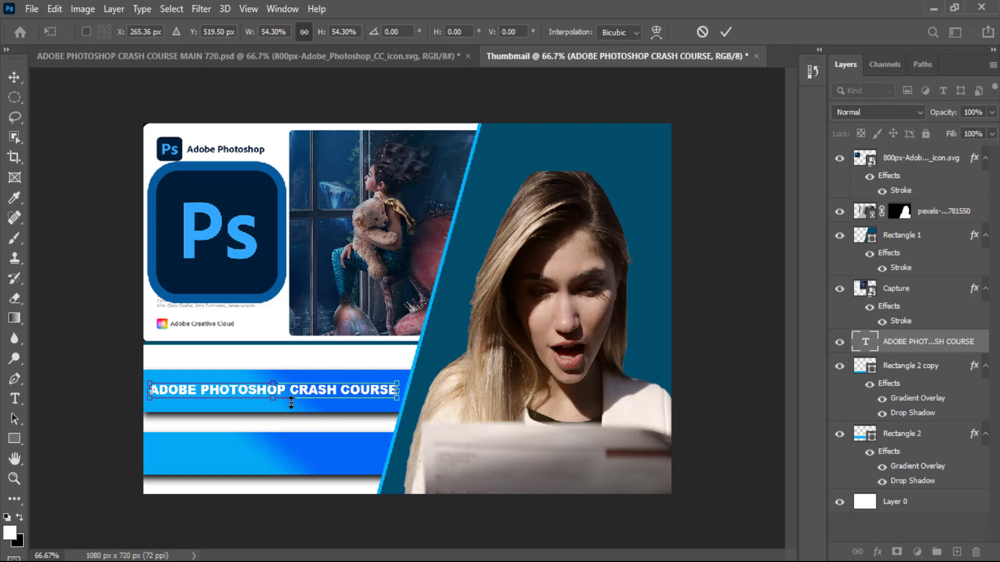
{"action": "left_click_drag", "start_coordinate": [272, 400], "coordinate": [275, 375]}
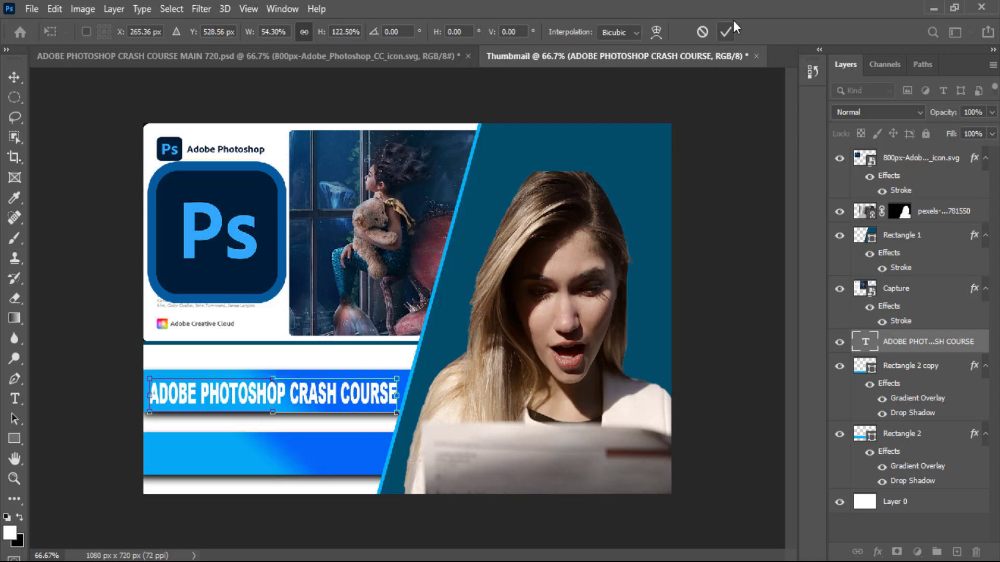
{"action": "left_click", "coordinate": [726, 32]}
Copy the BEGINNERS GUIDE text from the crash course document into the Thumbnail document, and adjust it to fit over the lower bar.
{"action": "left_click", "coordinate": [146, 56]}
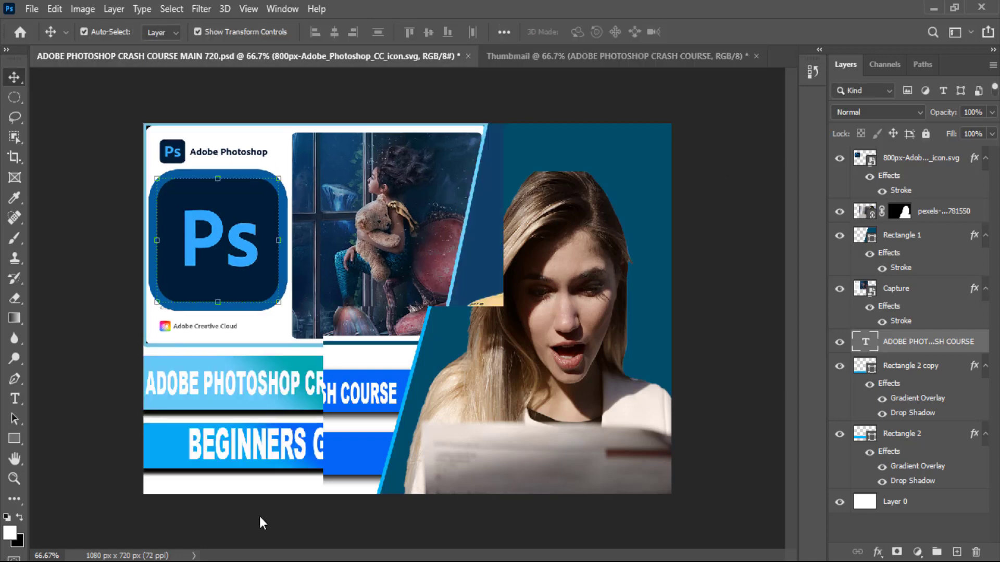
{"action": "left_click", "coordinate": [241, 457]}
{"action": "mouse_move", "coordinate": [242, 452]}
{"action": "left_mouse_down"}
{"action": "mouse_move", "coordinate": [517, 117]}
{"action": "mouse_move", "coordinate": [503, 60]}
{"action": "mouse_move", "coordinate": [285, 372]}
{"action": "mouse_move", "coordinate": [255, 460]}
{"action": "left_mouse_up"}
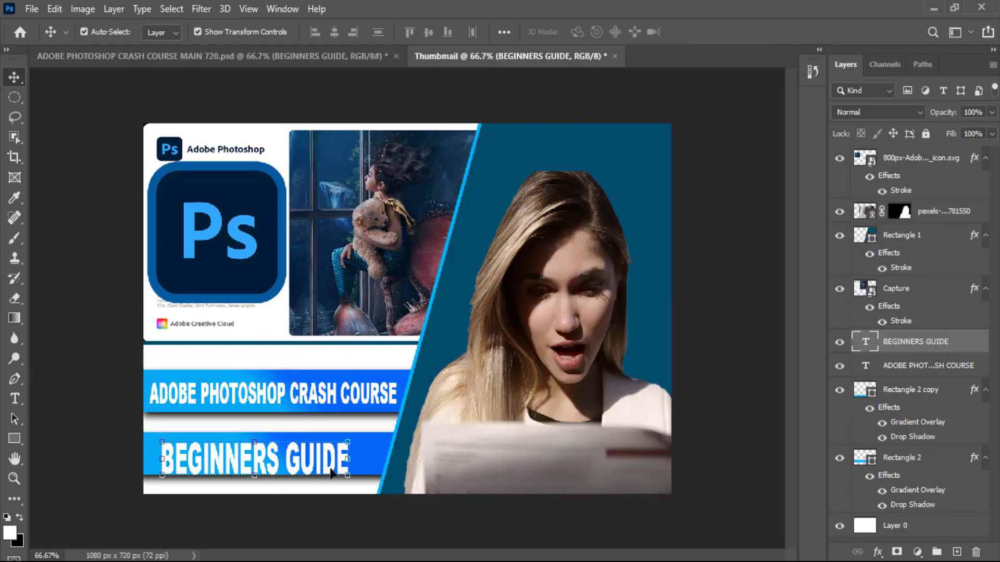
{"action": "mouse_move", "coordinate": [255, 471]}
{"action": "left_mouse_down"}
{"action": "mouse_move", "coordinate": [250, 482]}
{"action": "mouse_move", "coordinate": [245, 460]}
{"action": "left_mouse_up"}
{"action": "left_click", "coordinate": [725, 30]}
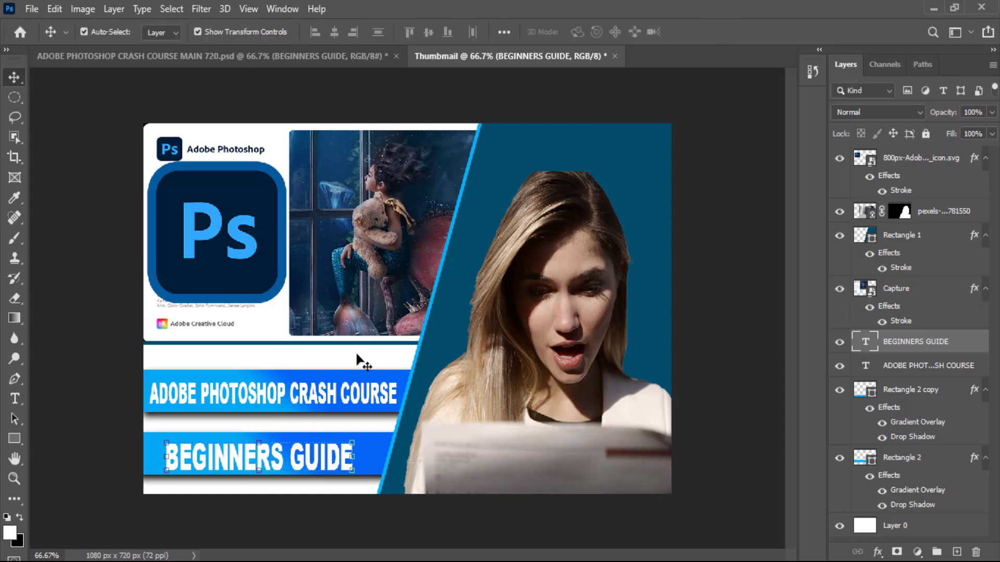
Rotate the masked portrait by -0.18° after comparing with the crash course document, and move the large Photoshop icon slightly down over the credits text.
{"action": "left_click", "coordinate": [480, 307]}
{"action": "left_click", "coordinate": [199, 51]}
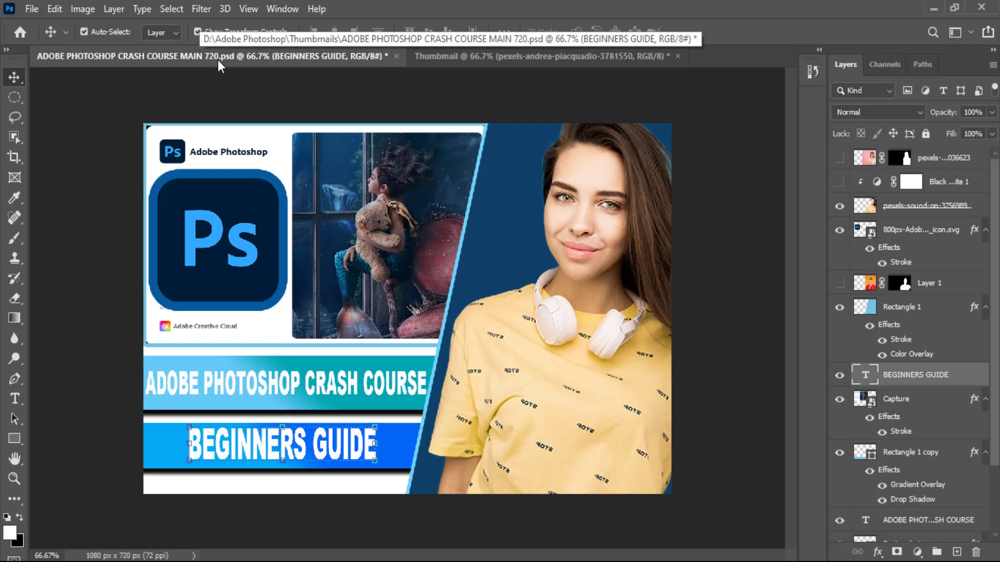
{"action": "left_click", "coordinate": [536, 55]}
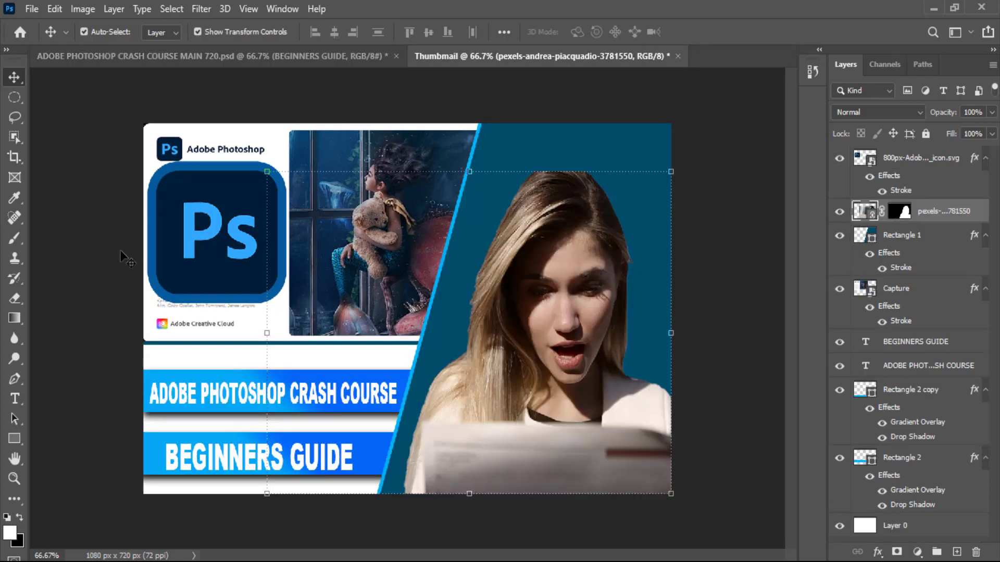
{"action": "key", "text": "ctrl+t"}
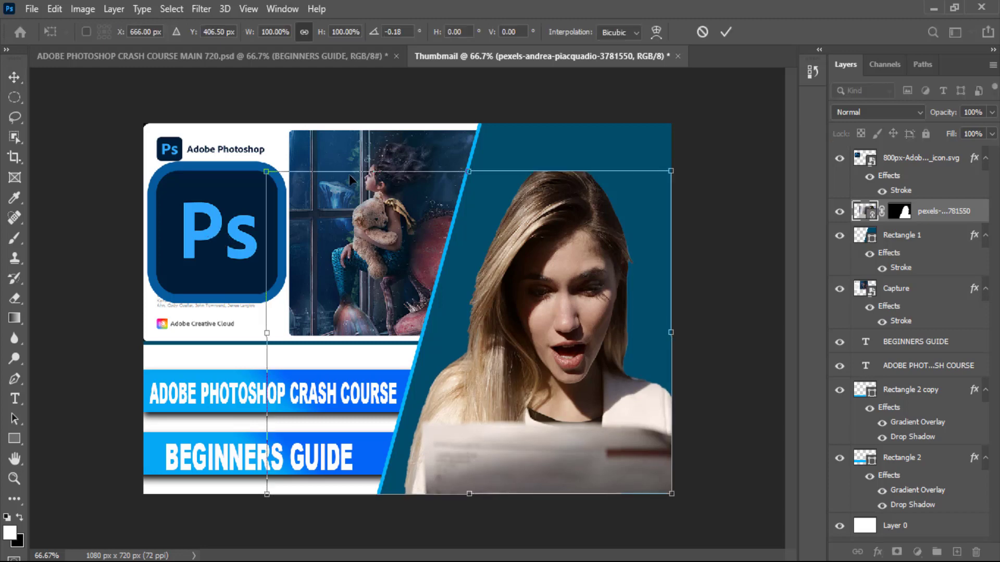
{"action": "left_click", "coordinate": [725, 31]}
{"action": "mouse_move", "coordinate": [196, 245]}
{"action": "left_mouse_down"}
{"action": "mouse_move", "coordinate": [207, 243]}
{"action": "mouse_move", "coordinate": [210, 254]}
{"action": "left_mouse_up"}
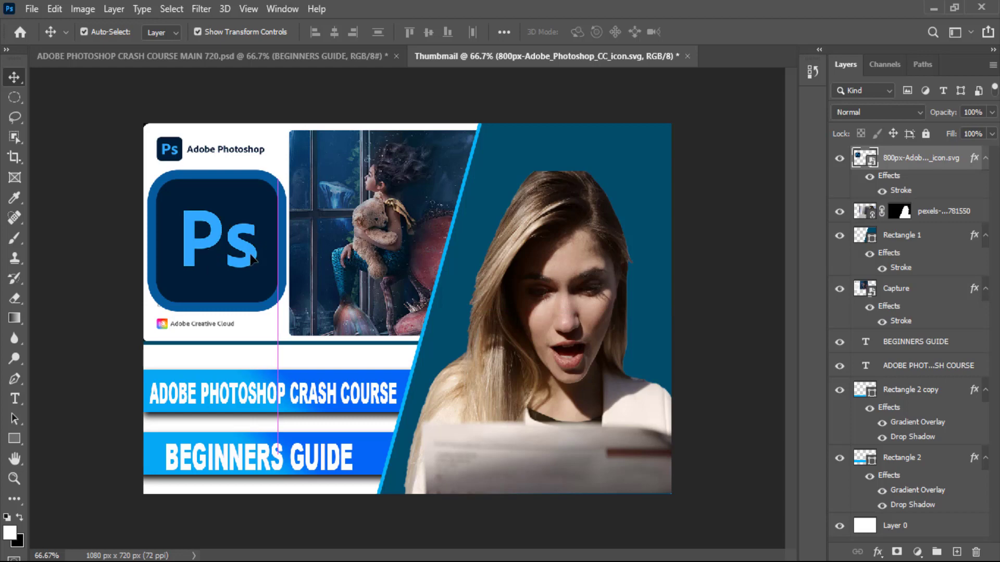
{"action": "left_click", "coordinate": [712, 258]}
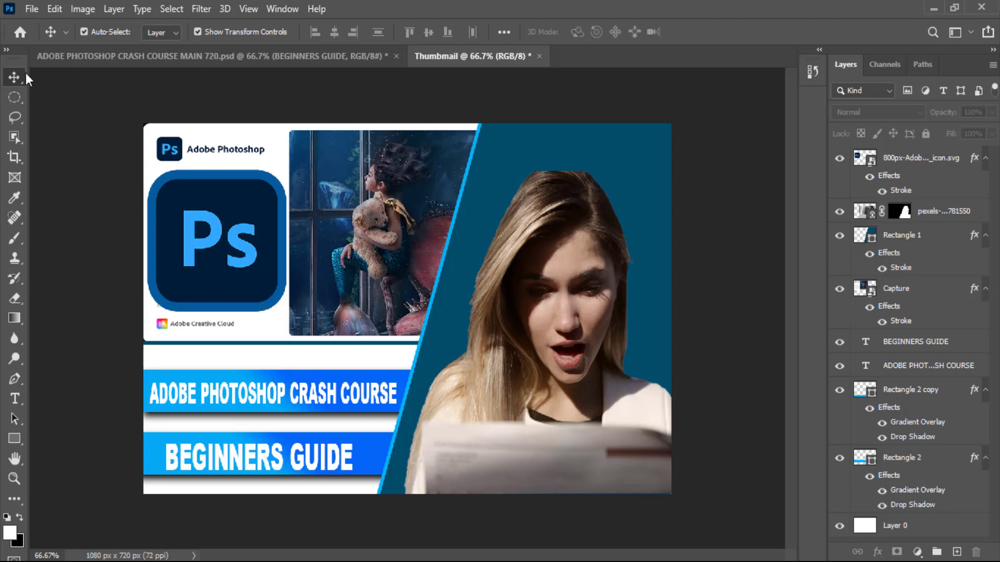
Begin saving a copy of the Thumbnail document on the computer in the images folder, with JPEG as the file format.
{"action": "left_click", "coordinate": [31, 9]}
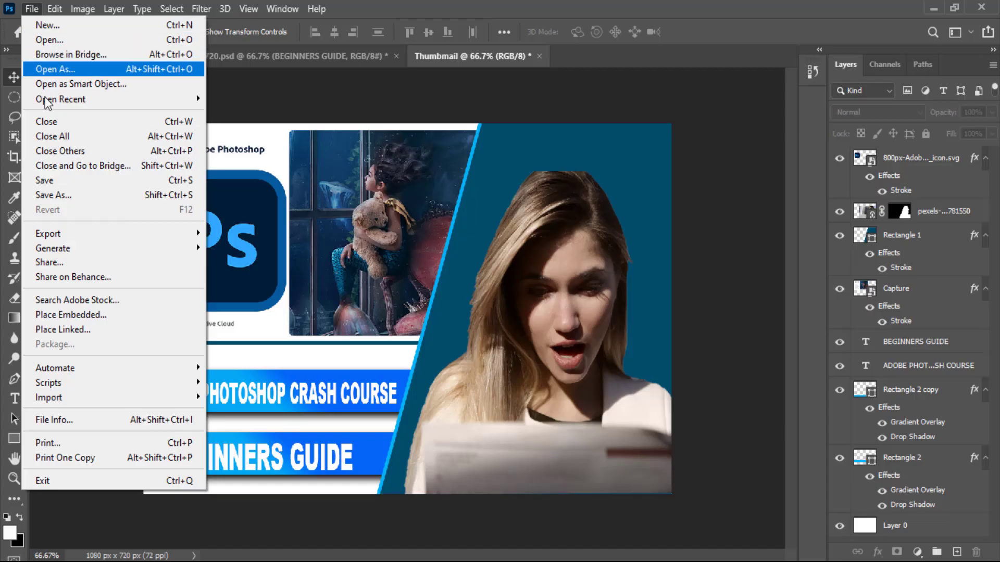
{"action": "left_click", "coordinate": [55, 195]}
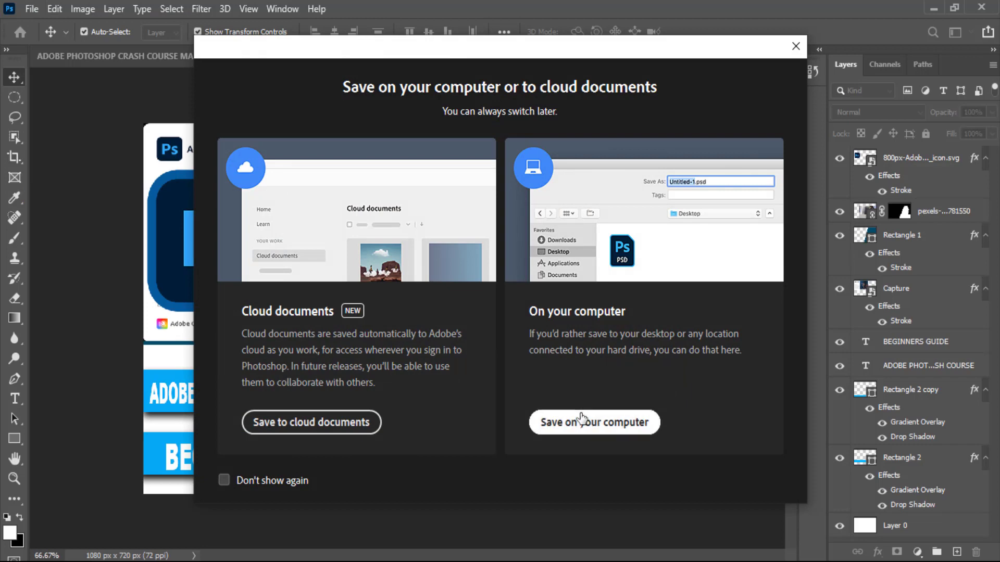
{"action": "left_click", "coordinate": [584, 420]}
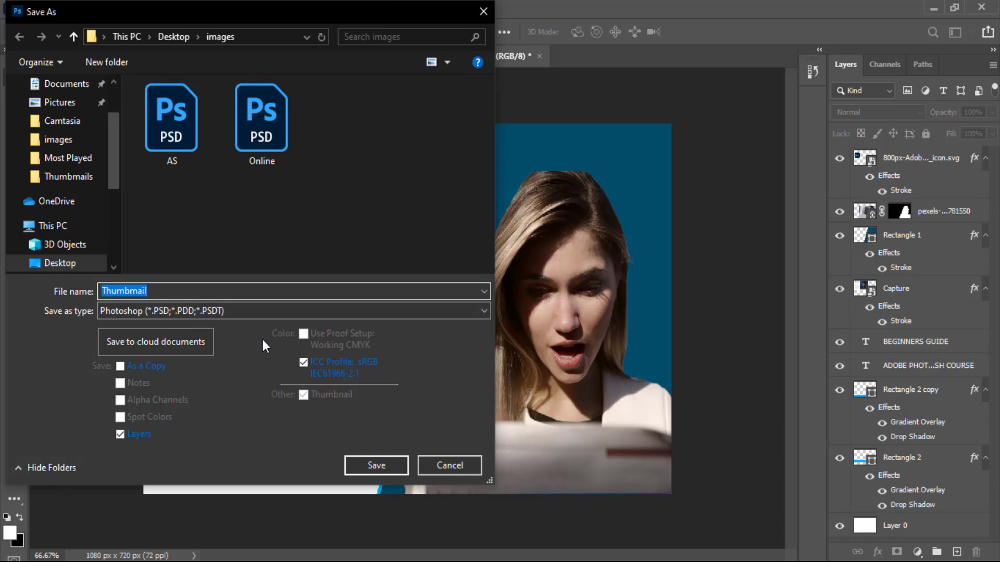
{"action": "left_click", "coordinate": [234, 310]}
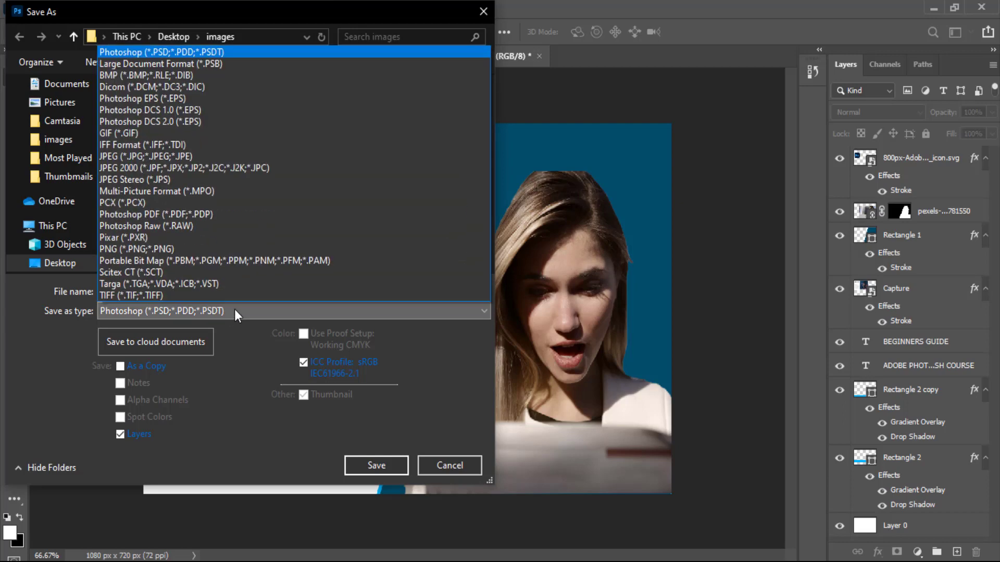
{"action": "left_click", "coordinate": [235, 309]}
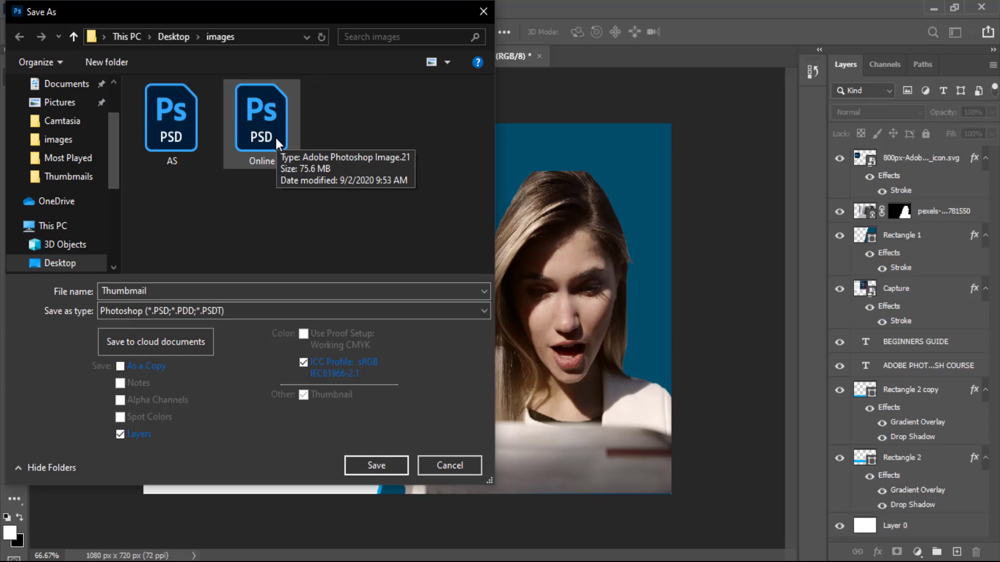
{"action": "left_click", "coordinate": [221, 314]}
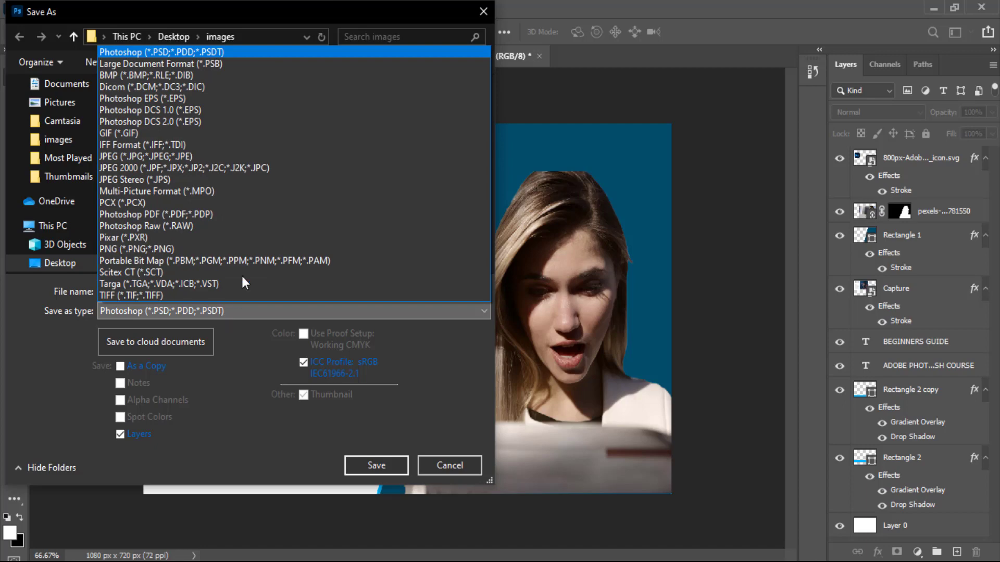
{"action": "left_click", "coordinate": [191, 156]}
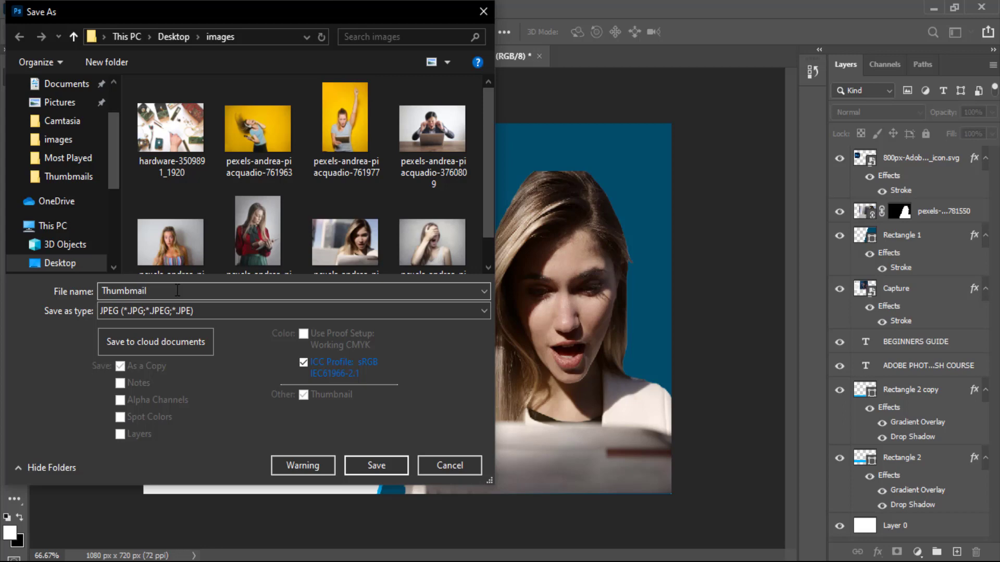
Save the JPEG at Maximum quality with the Baseline ("Standard") format option.
{"action": "left_click", "coordinate": [376, 465]}
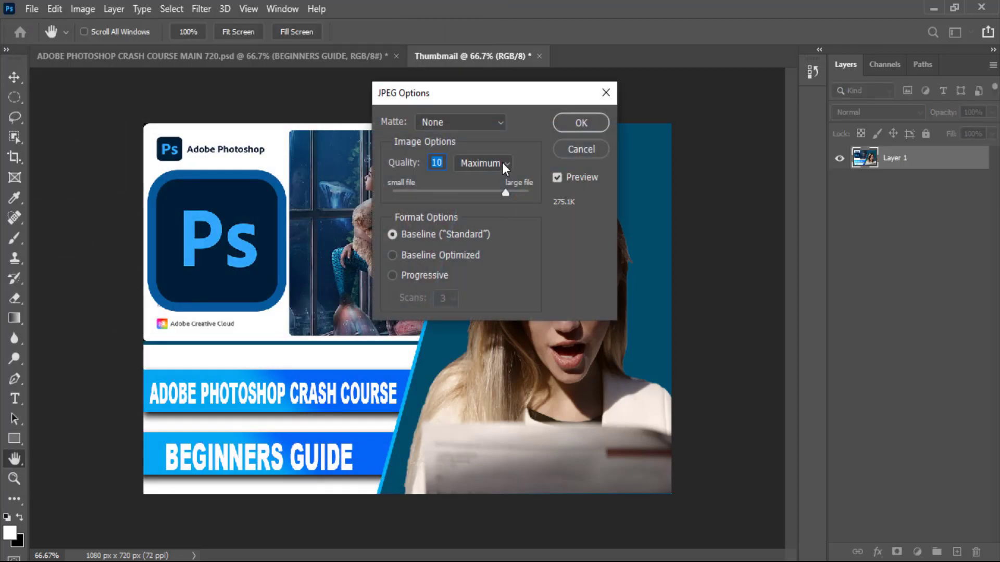
{"action": "left_click", "coordinate": [502, 163]}
{"action": "left_click", "coordinate": [480, 170]}
{"action": "left_click", "coordinate": [573, 126]}
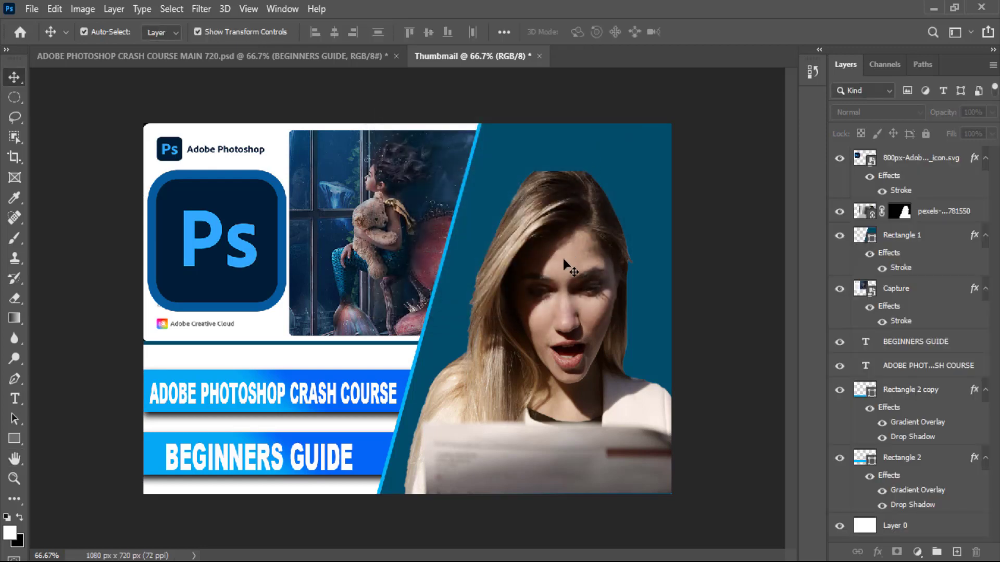
Open the exported Thumbnail image from the desktop's images folder to examine the result, and dismiss the photo import prompt.
{"action": "left_click", "coordinate": [934, 9]}
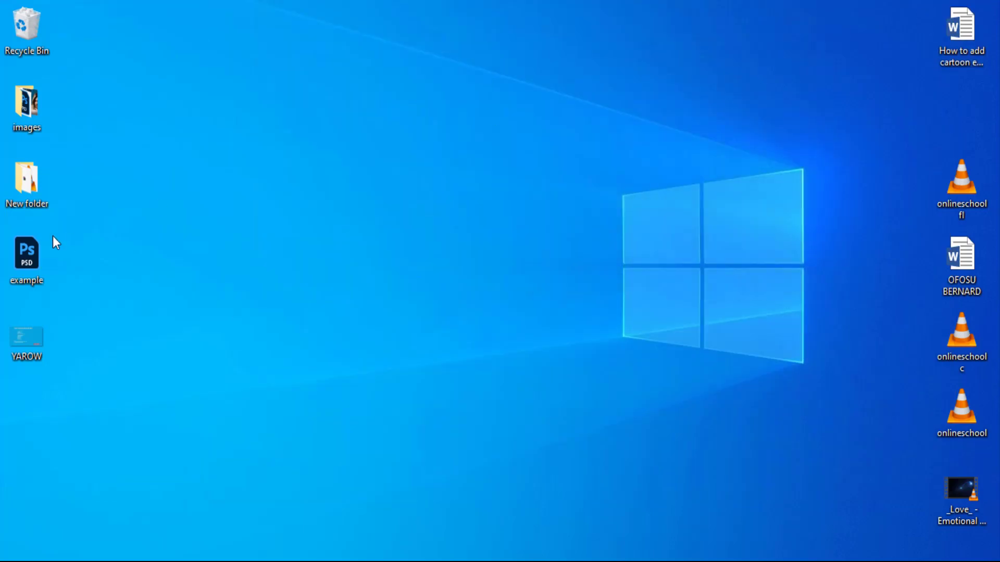
{"action": "double_click", "coordinate": [34, 118]}
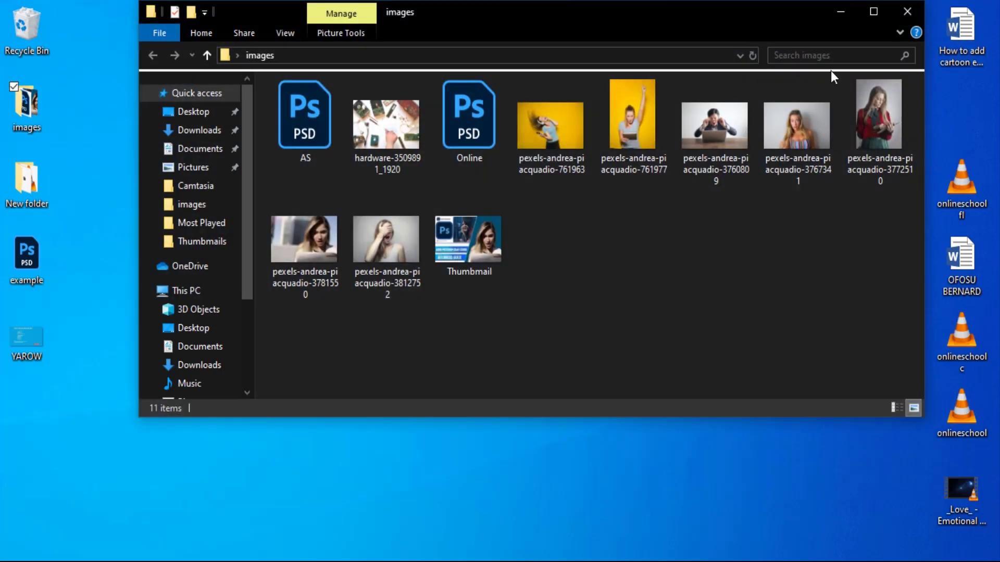
{"action": "left_click", "coordinate": [873, 12]}
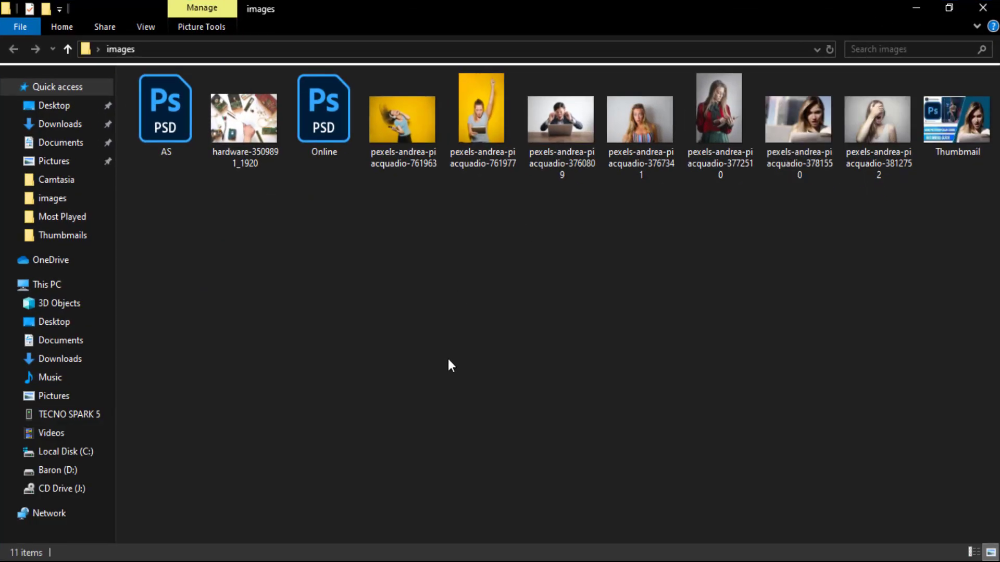
{"action": "left_click", "coordinate": [970, 139]}
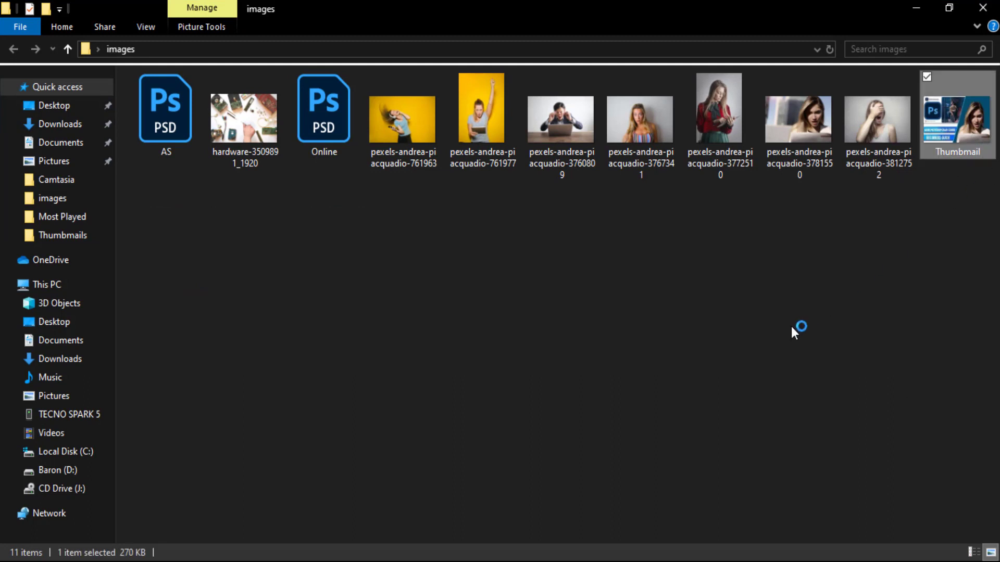
{"action": "key", "text": "Return"}
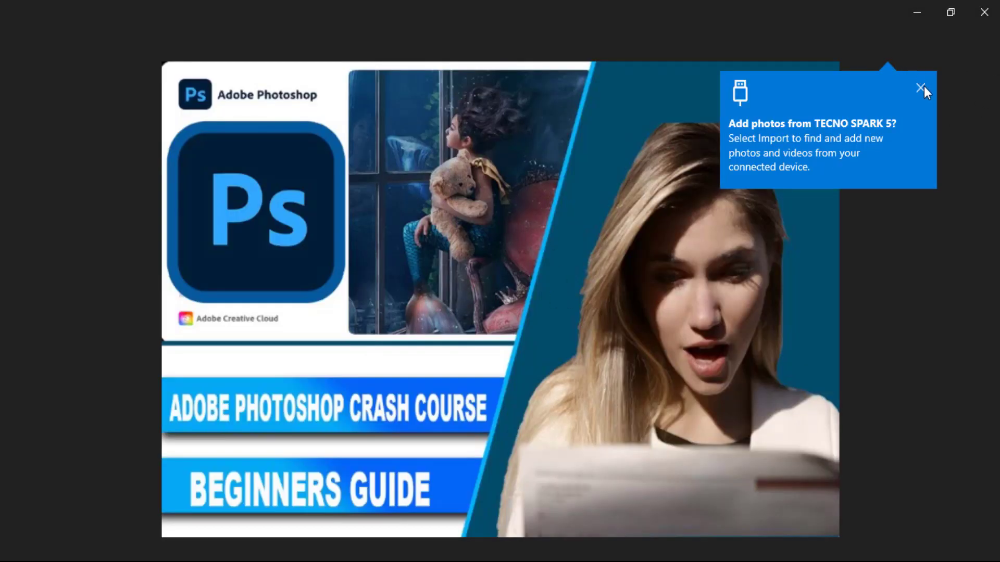
{"action": "left_click", "coordinate": [920, 89]}
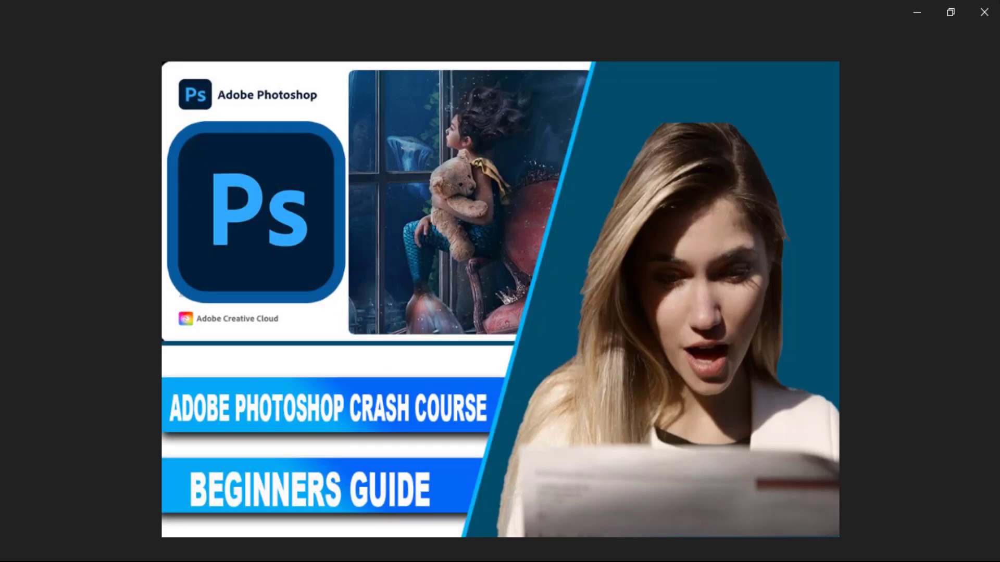
Return to Photoshop and hide the icon, Rectangle 1, Capture, both text layers and both Rectangle 2 layers, leaving the portrait and white background shown.
{"action": "key", "text": "alt+Tab"}
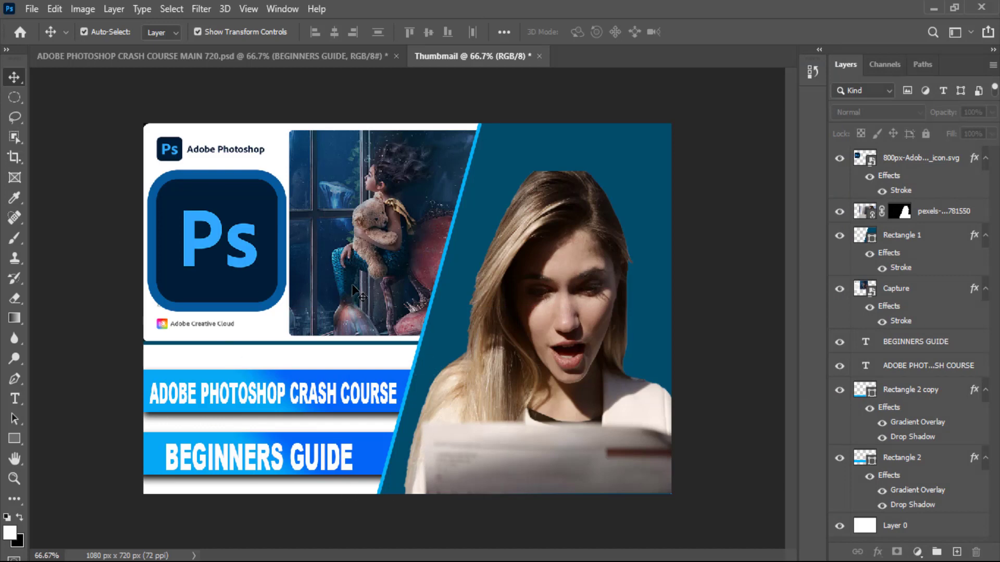
{"action": "left_click", "coordinate": [353, 286]}
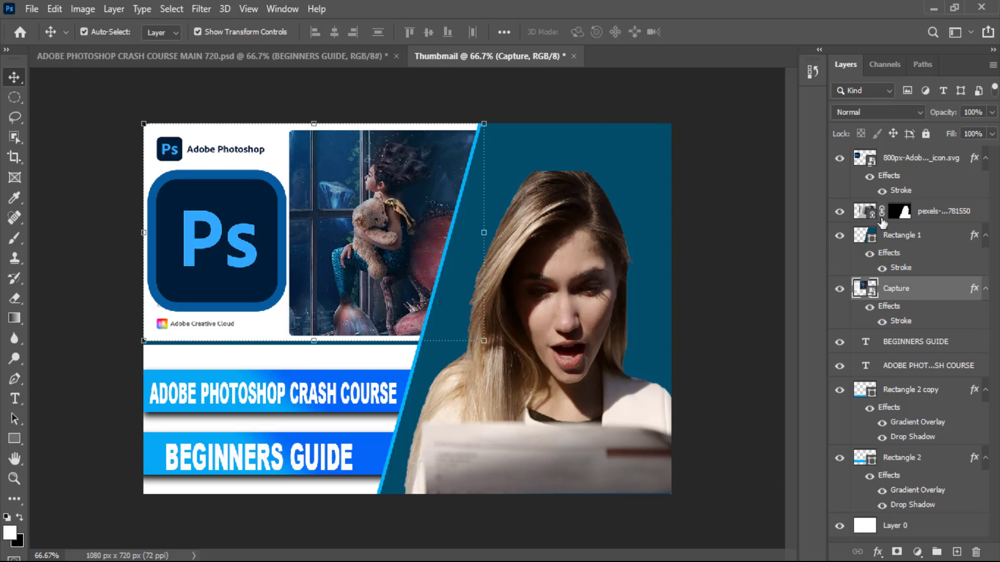
{"action": "left_click", "coordinate": [839, 158]}
{"action": "left_click", "coordinate": [839, 212]}
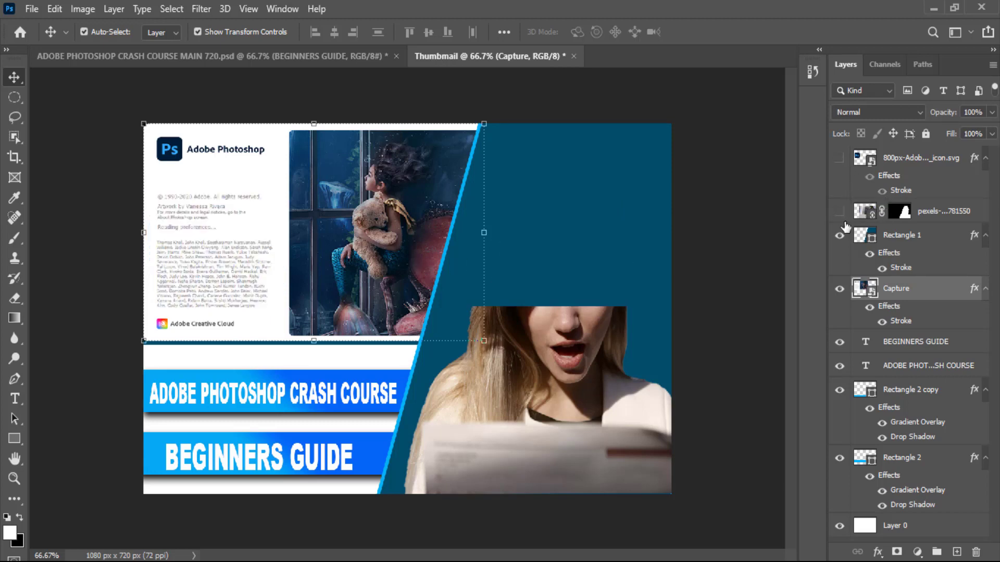
{"action": "left_click", "coordinate": [839, 236]}
{"action": "left_click", "coordinate": [839, 211]}
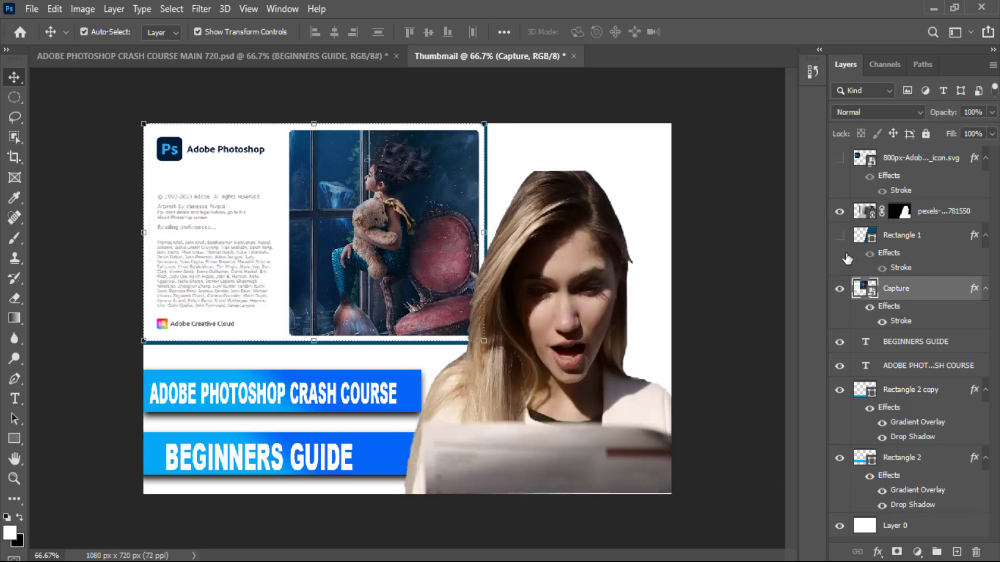
{"action": "left_click", "coordinate": [839, 289]}
{"action": "left_click", "coordinate": [839, 341]}
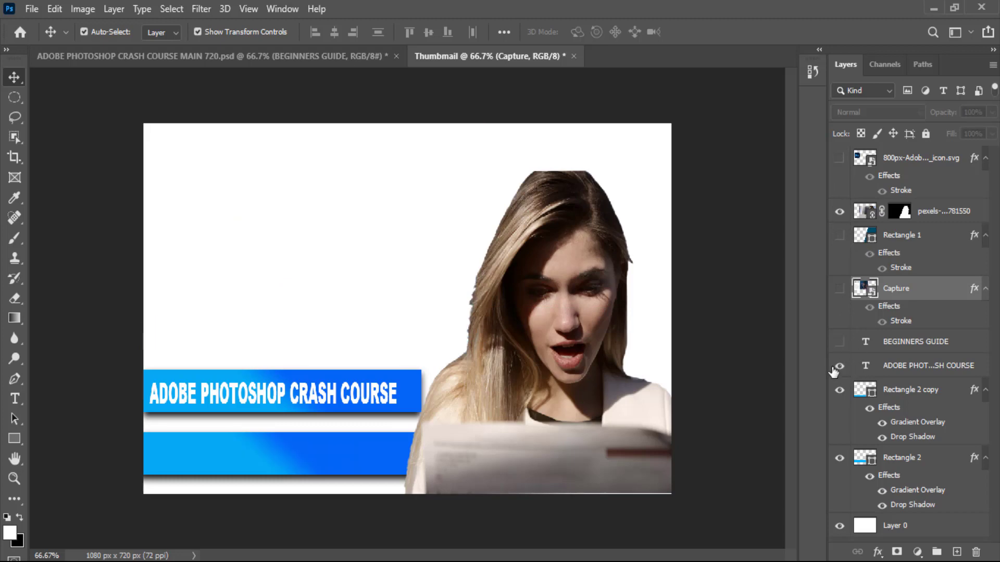
{"action": "left_click", "coordinate": [839, 365]}
{"action": "left_click", "coordinate": [839, 390]}
{"action": "left_click", "coordinate": [839, 459]}
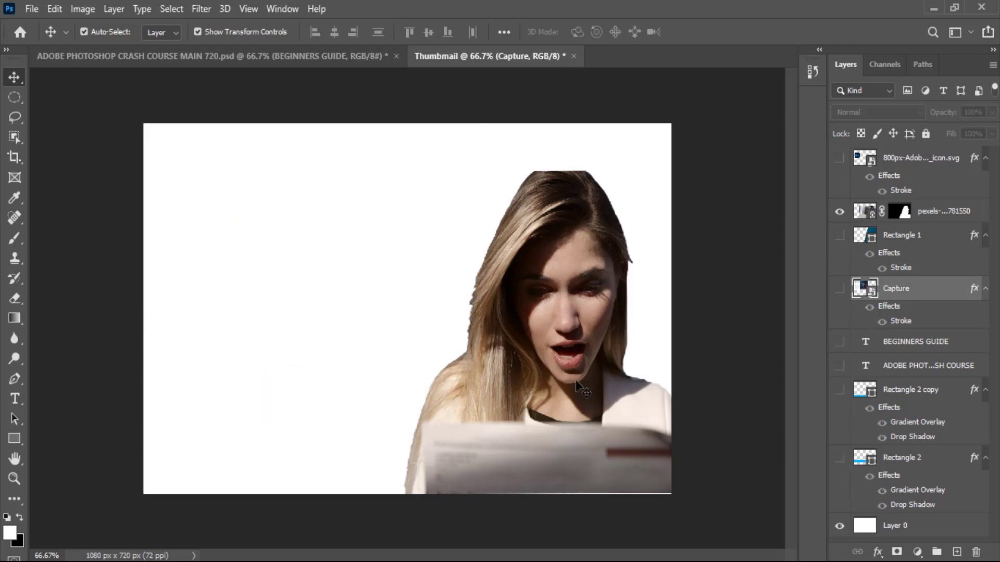
Move the masked portrait toward the middle of the canvas and hide the white background Layer 0.
{"action": "left_click_drag", "start_coordinate": [531, 333], "coordinate": [404, 308]}
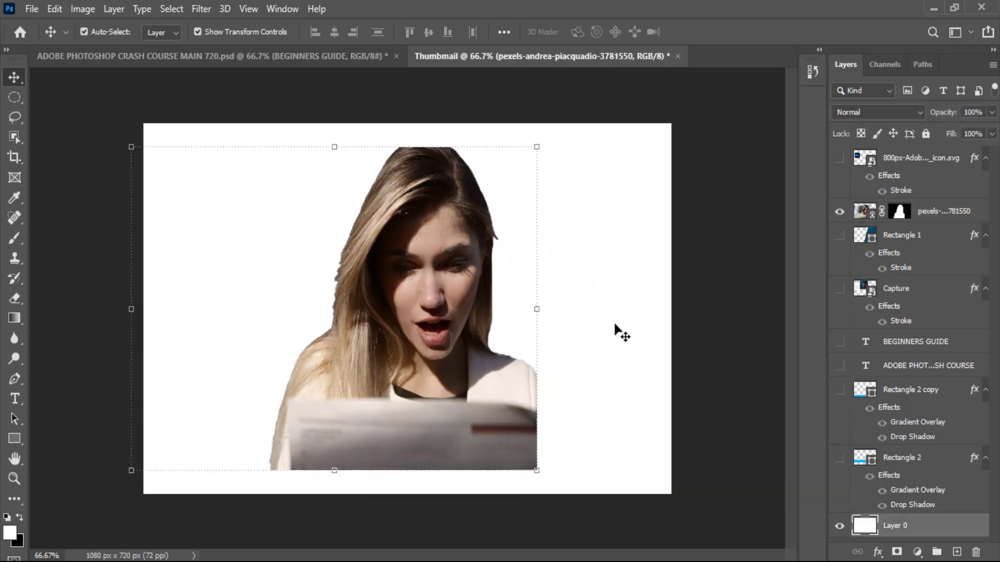
{"action": "left_click", "coordinate": [621, 333]}
{"action": "left_click", "coordinate": [839, 527]}
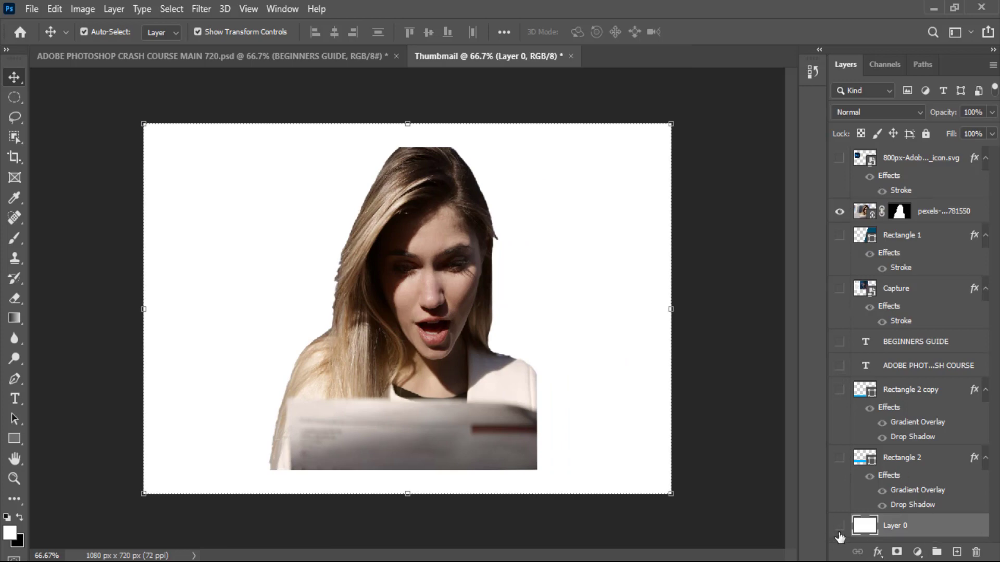
Save the isolated portrait on the computer in the images folder as a PNG named Thumbmail, accepting the PNG options.
{"action": "left_click", "coordinate": [31, 10]}
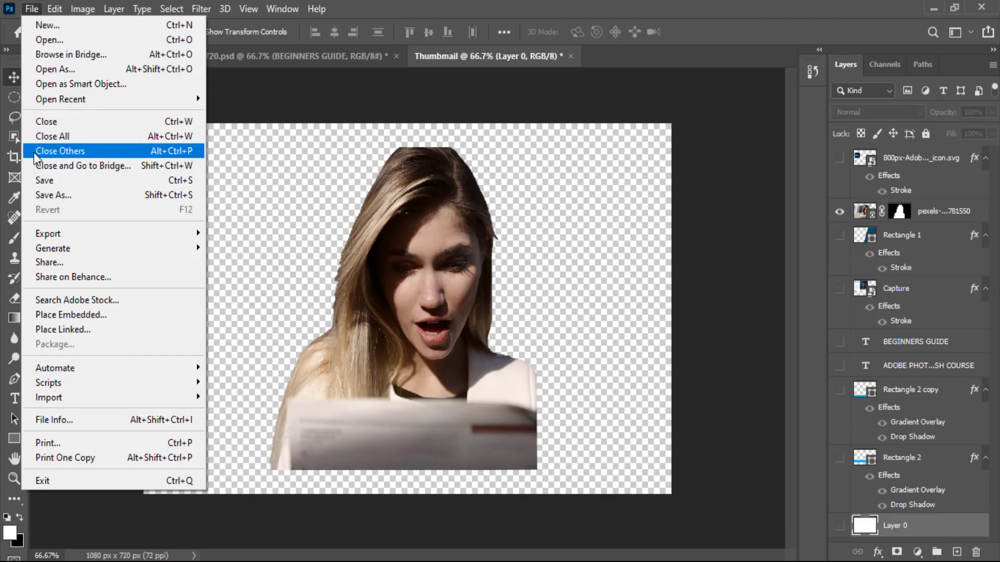
{"action": "left_click", "coordinate": [64, 194]}
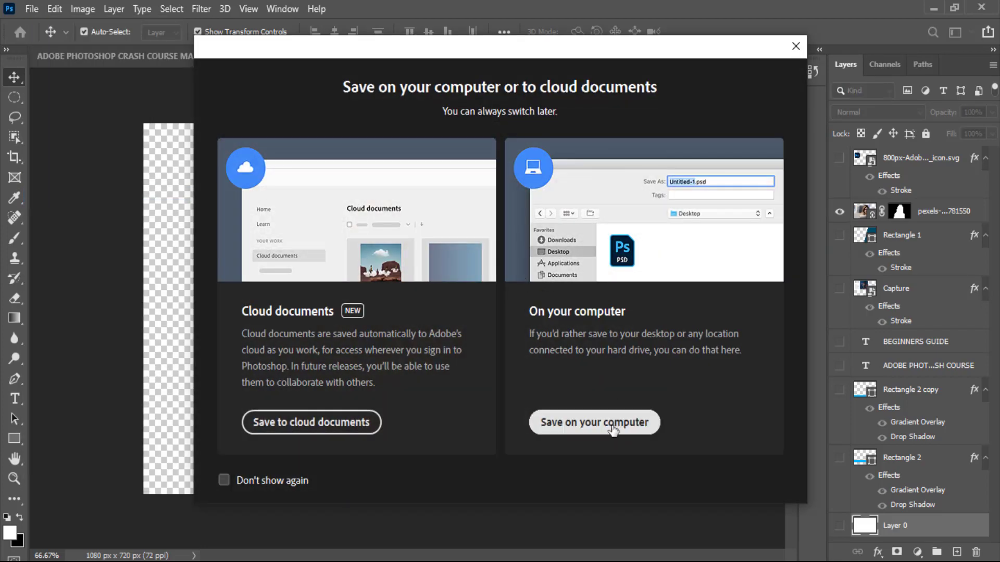
{"action": "left_click", "coordinate": [613, 424]}
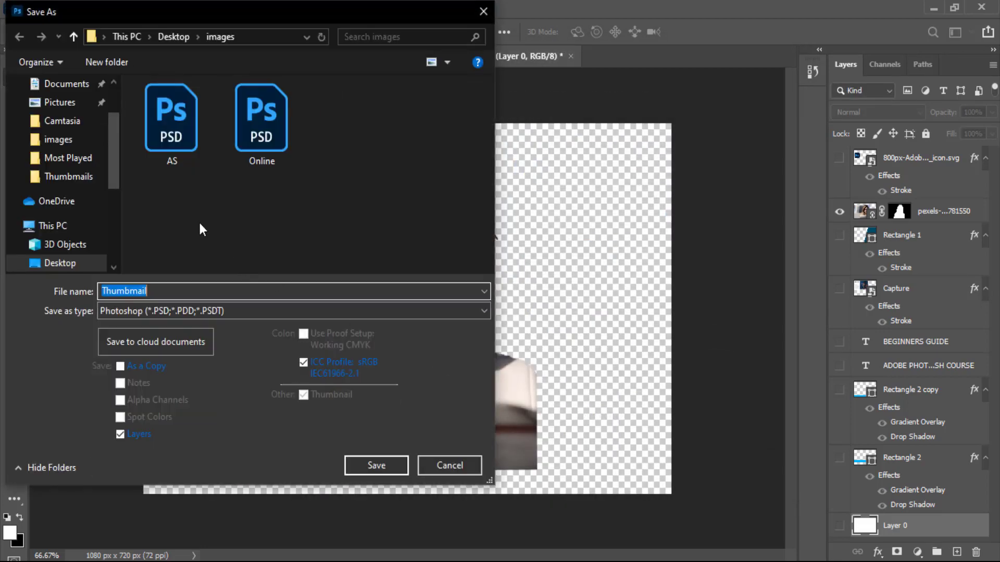
{"action": "left_click", "coordinate": [166, 308]}
{"action": "left_click", "coordinate": [161, 254]}
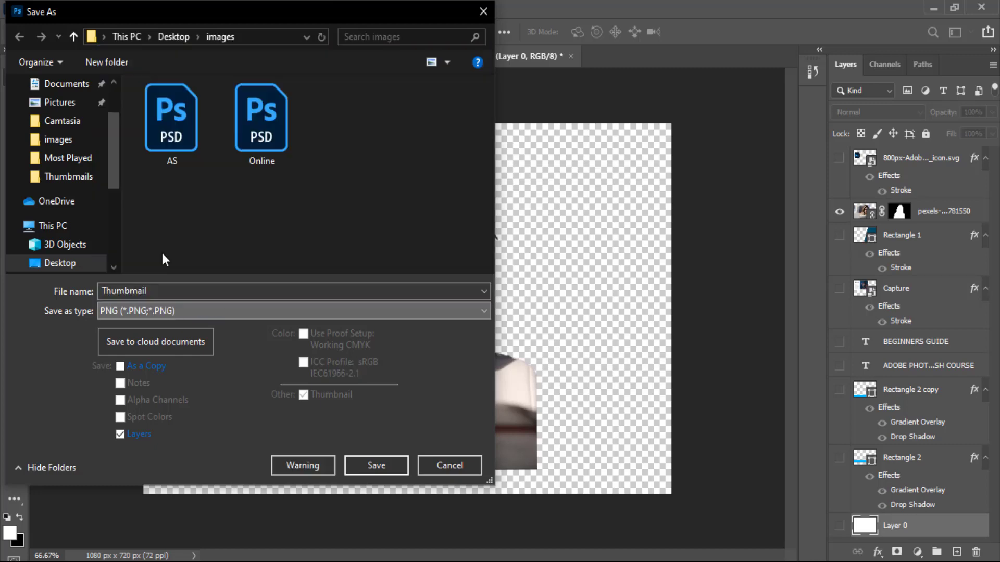
{"action": "left_click", "coordinate": [367, 465]}
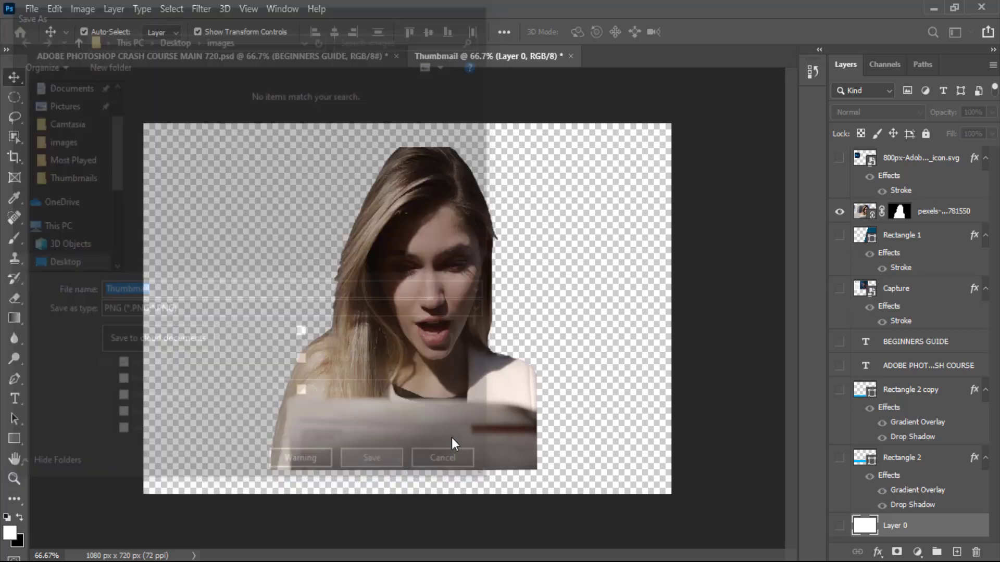
{"action": "left_click", "coordinate": [584, 162]}
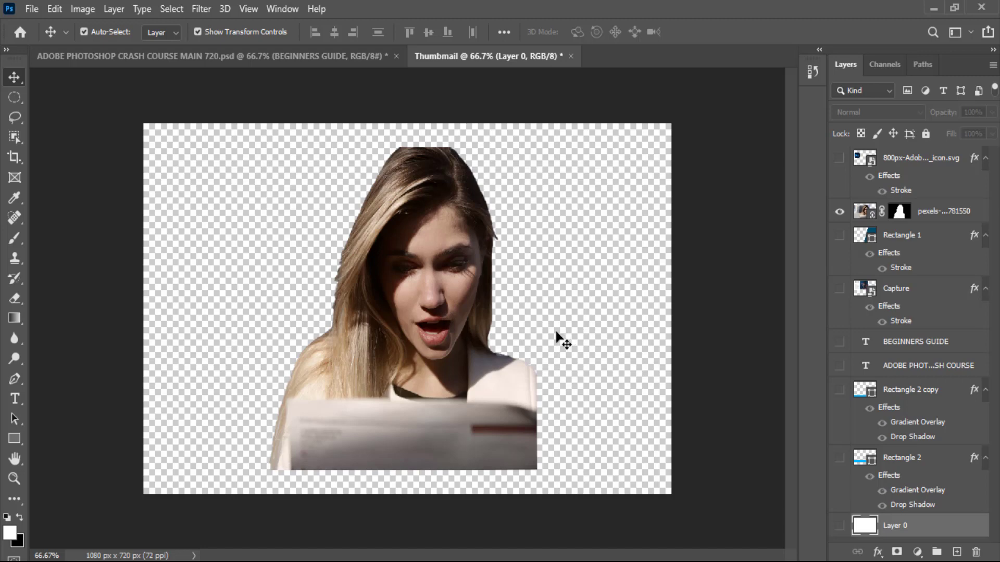
Hide the masked portrait layer, and locate the exported Thumbmail PNG in the desktop's images folder.
{"action": "left_click", "coordinate": [840, 211]}
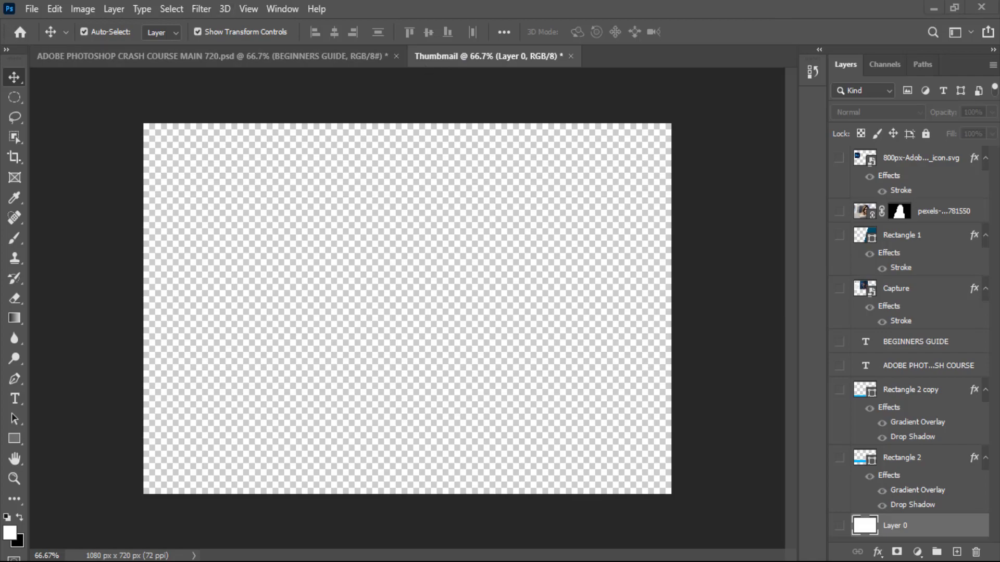
{"action": "left_click", "coordinate": [664, 79]}
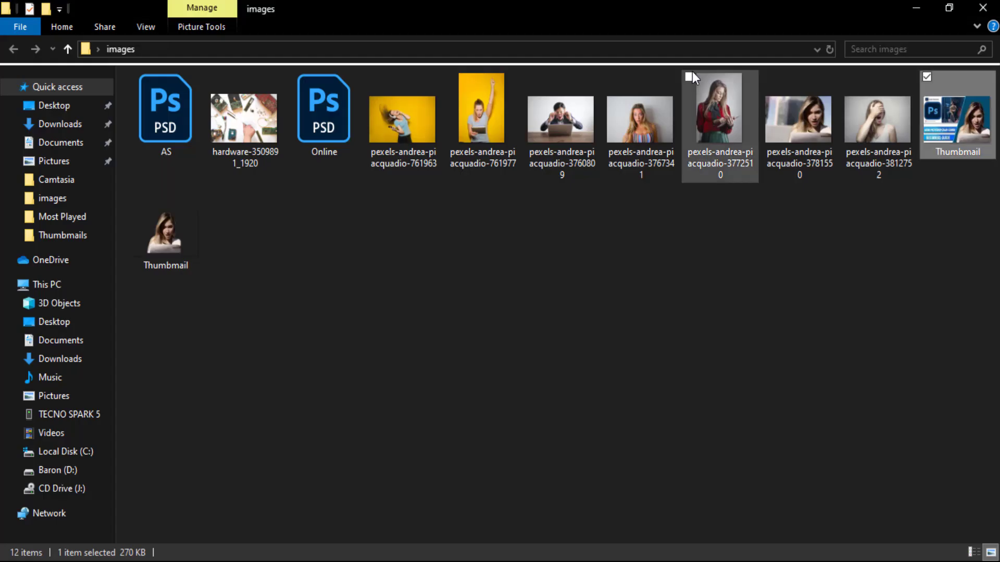
{"action": "left_click", "coordinate": [163, 249]}
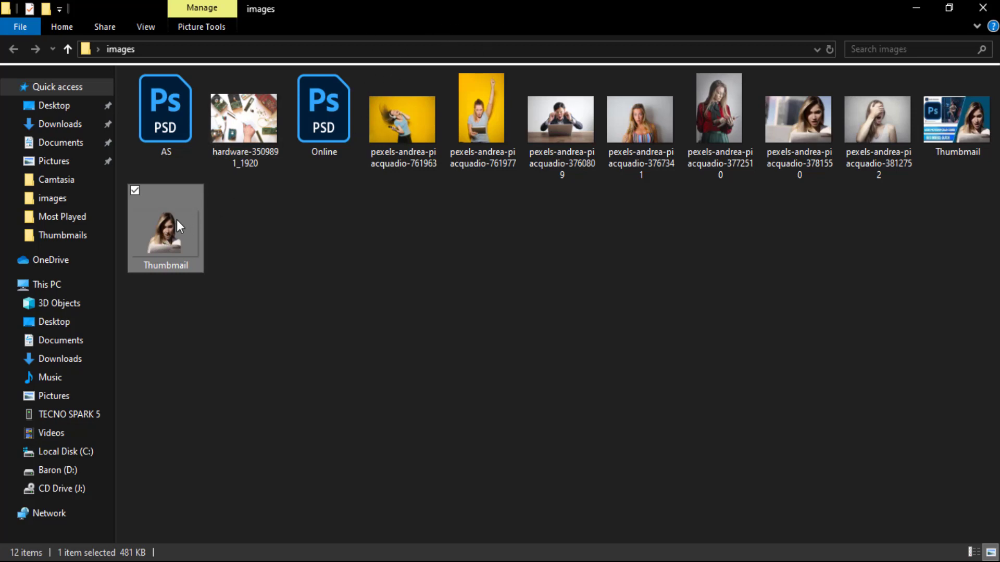
{"action": "left_click", "coordinate": [304, 272]}
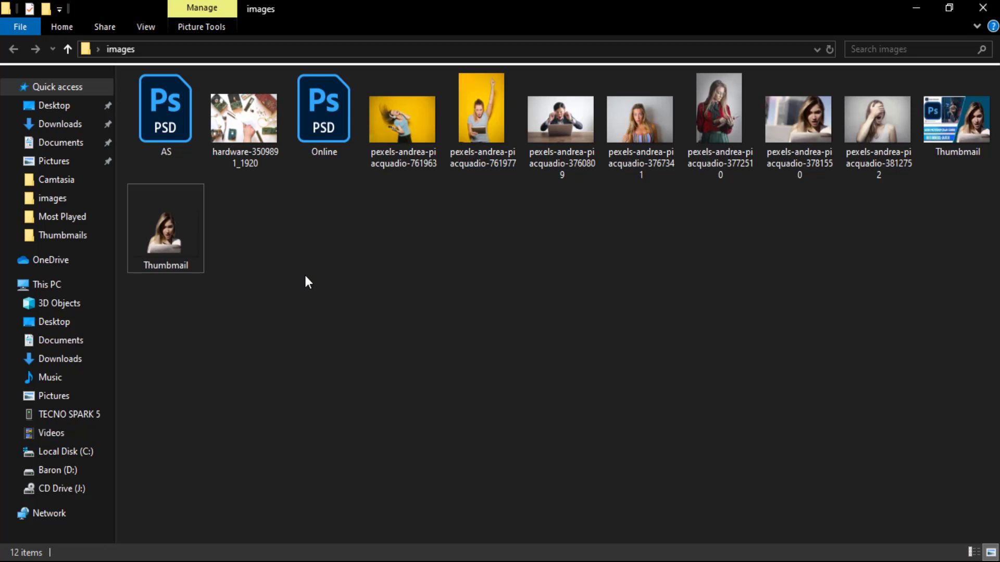
{"action": "left_click", "coordinate": [158, 234]}
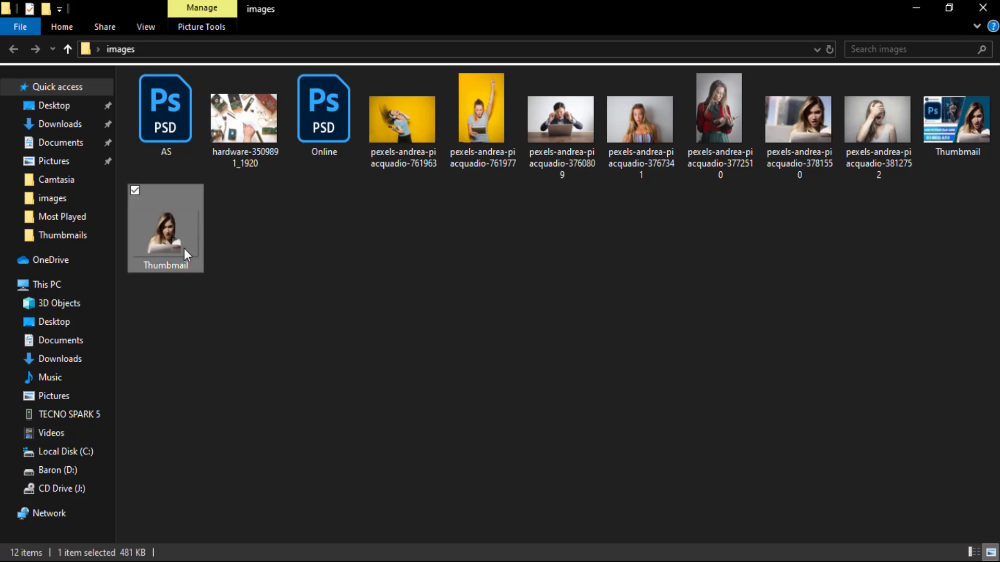
{"action": "right_click", "coordinate": [170, 245]}
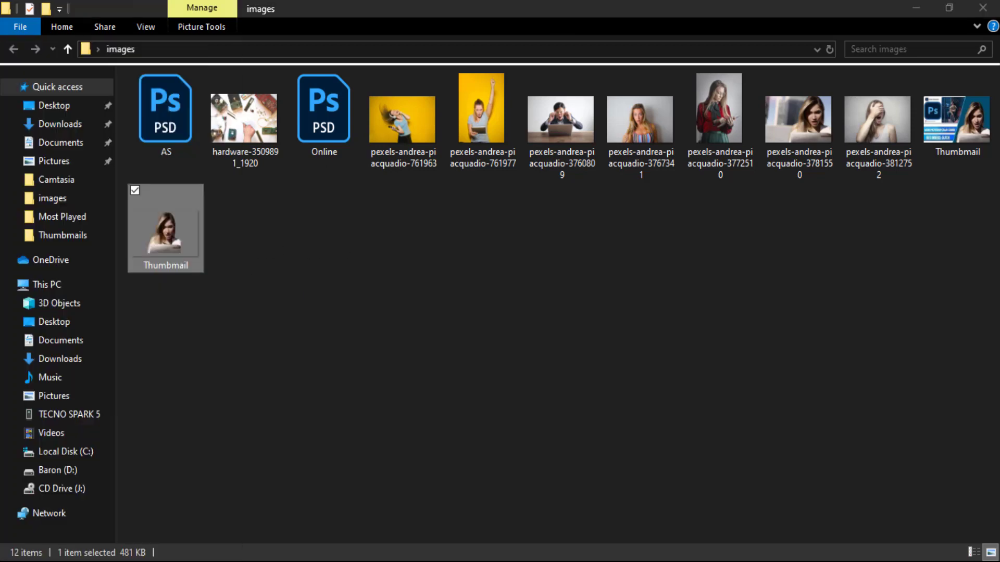
Place the transparent Thumbmail PNG from the images folder into the Photoshop document as a linked object at its original size.
{"action": "key", "text": "alt+Tab"}
{"action": "left_click", "coordinate": [32, 10]}
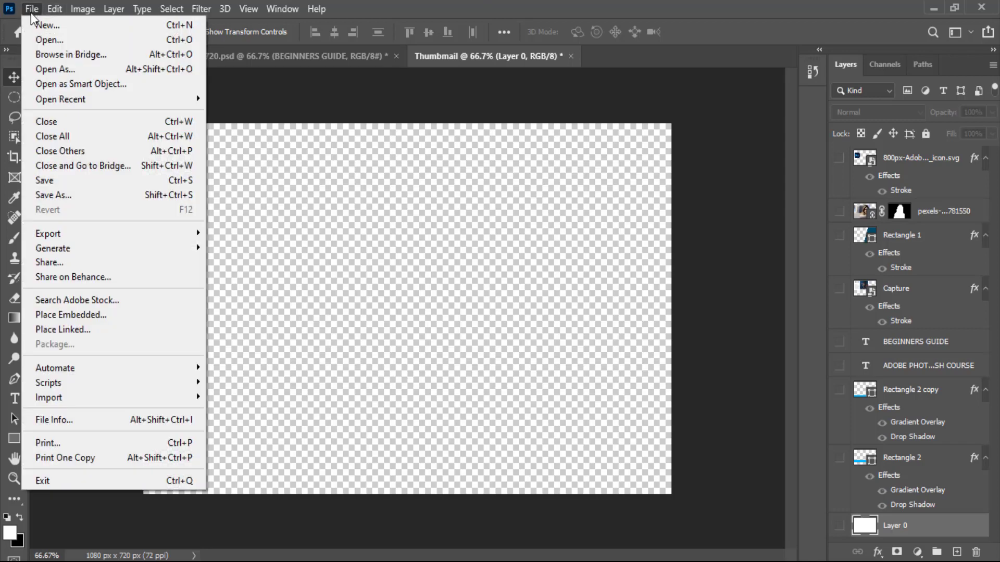
{"action": "left_click", "coordinate": [67, 329]}
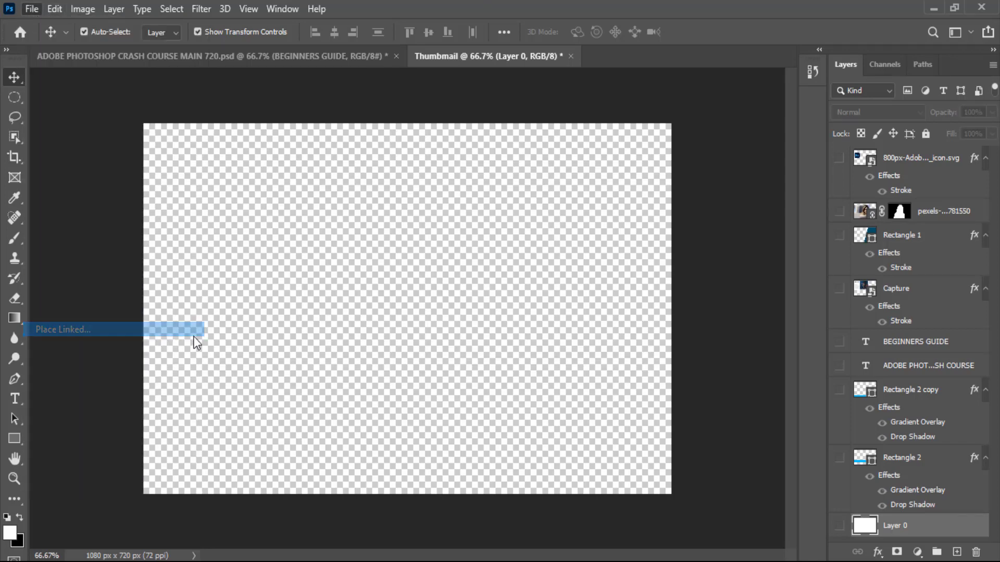
{"action": "scroll", "coordinate": [333, 270], "scroll_direction": "down", "scroll_amount": 2}
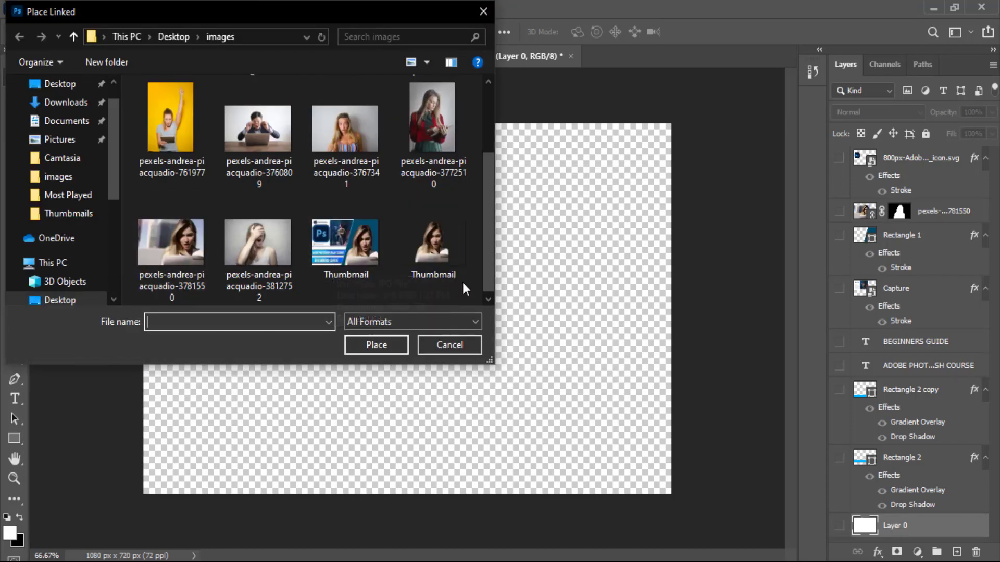
{"action": "left_click", "coordinate": [448, 257]}
{"action": "double_click", "coordinate": [448, 255]}
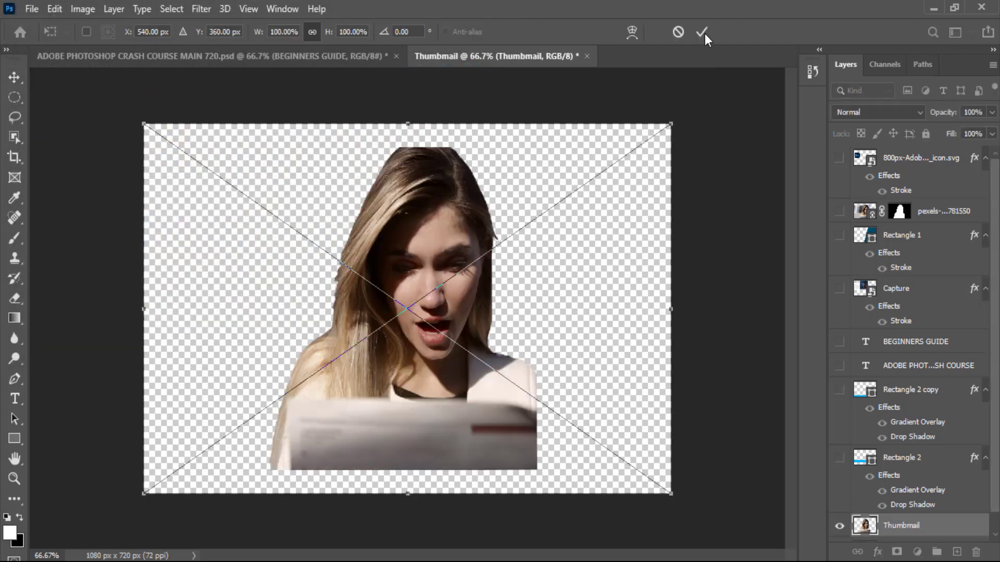
{"action": "key", "text": "Return"}
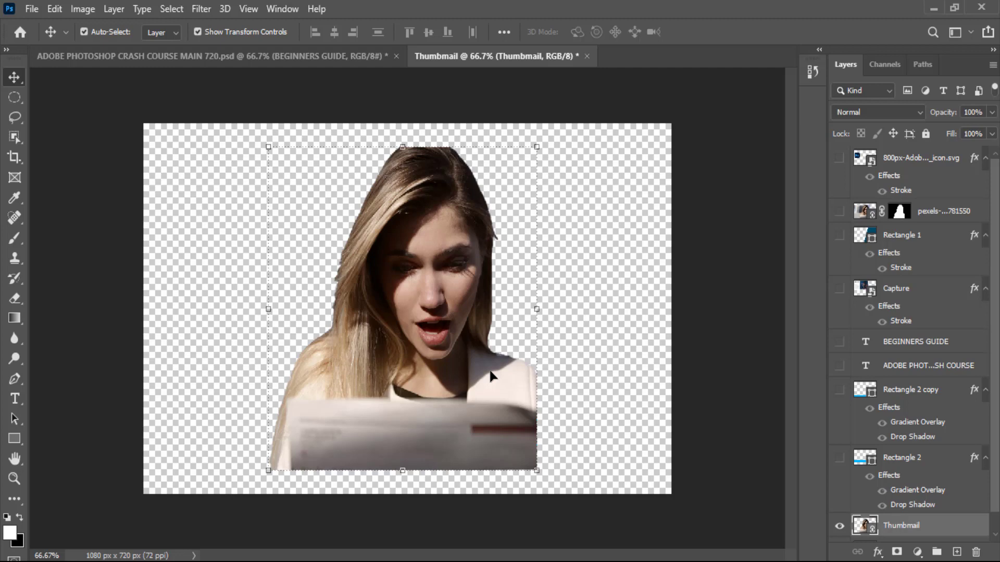
Examine the file formats offered for saving the document on the computer, choose Photoshop (PSD), and leave without saving.
{"action": "left_click", "coordinate": [30, 10]}
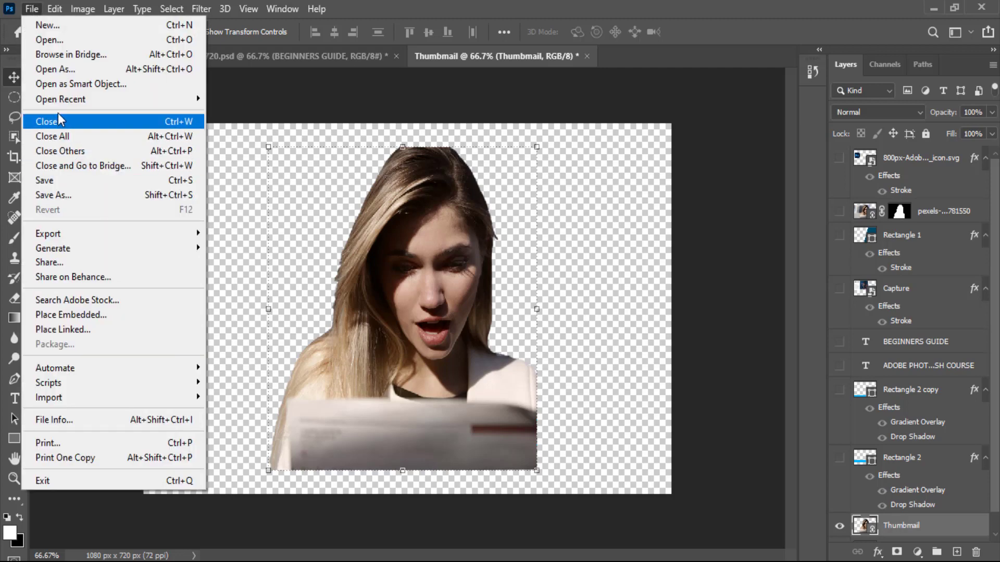
{"action": "left_click", "coordinate": [60, 192]}
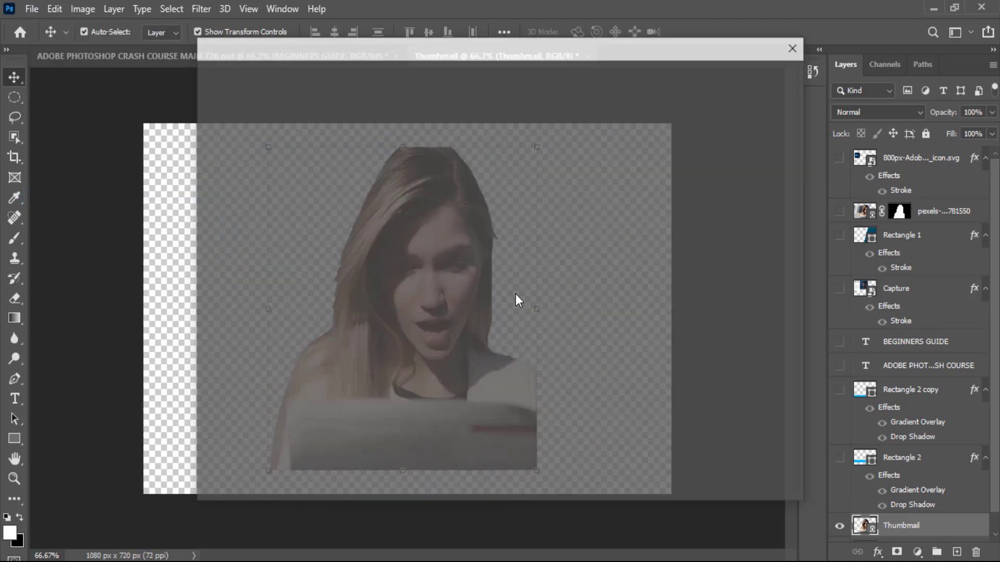
{"action": "left_click", "coordinate": [625, 430]}
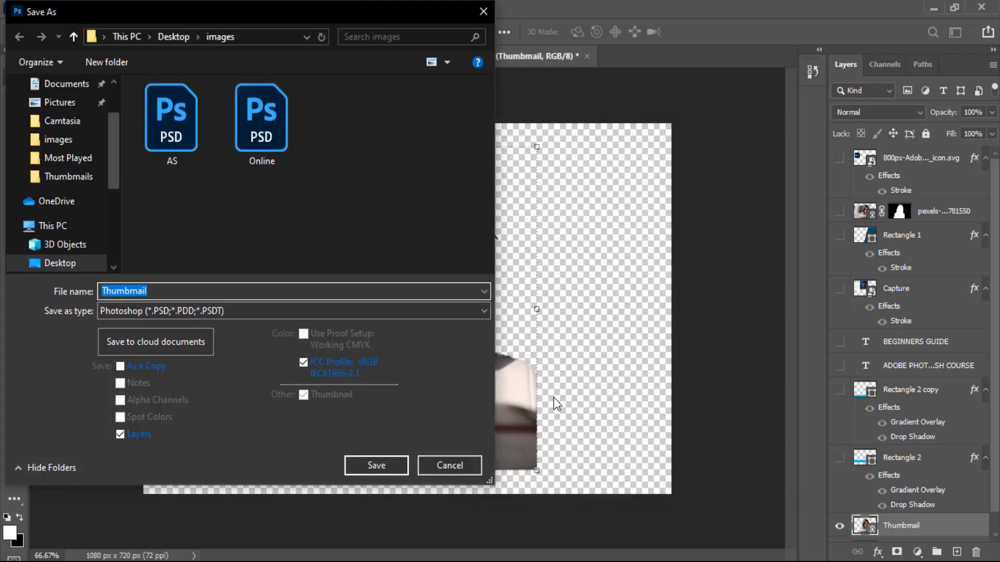
{"action": "left_click", "coordinate": [229, 311]}
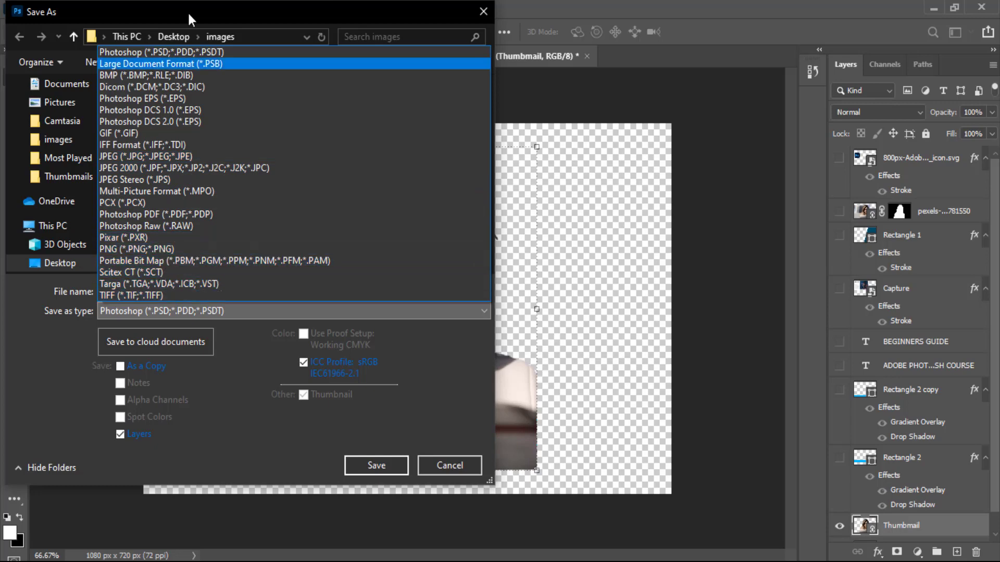
{"action": "left_click", "coordinate": [173, 50]}
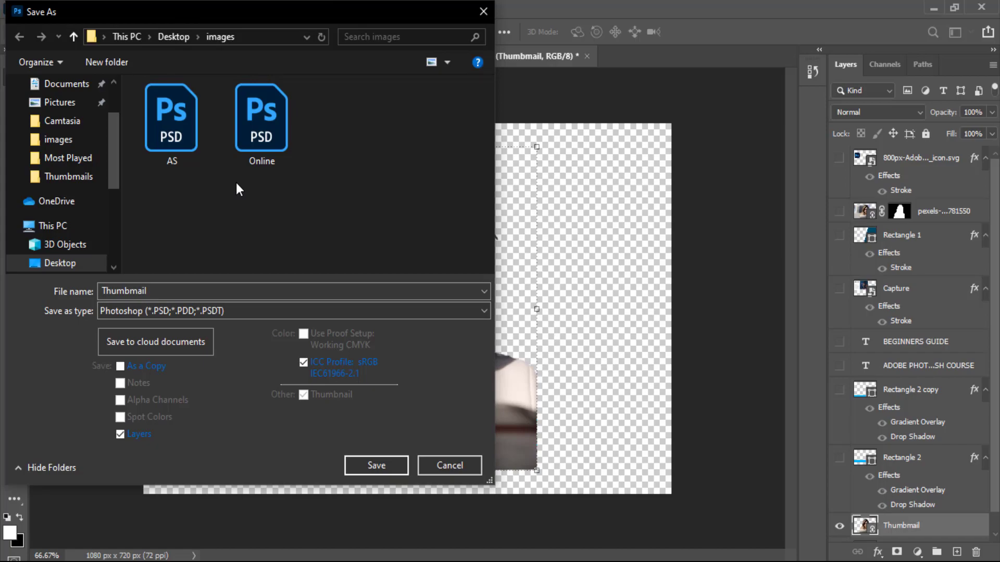
{"action": "left_click", "coordinate": [478, 17]}
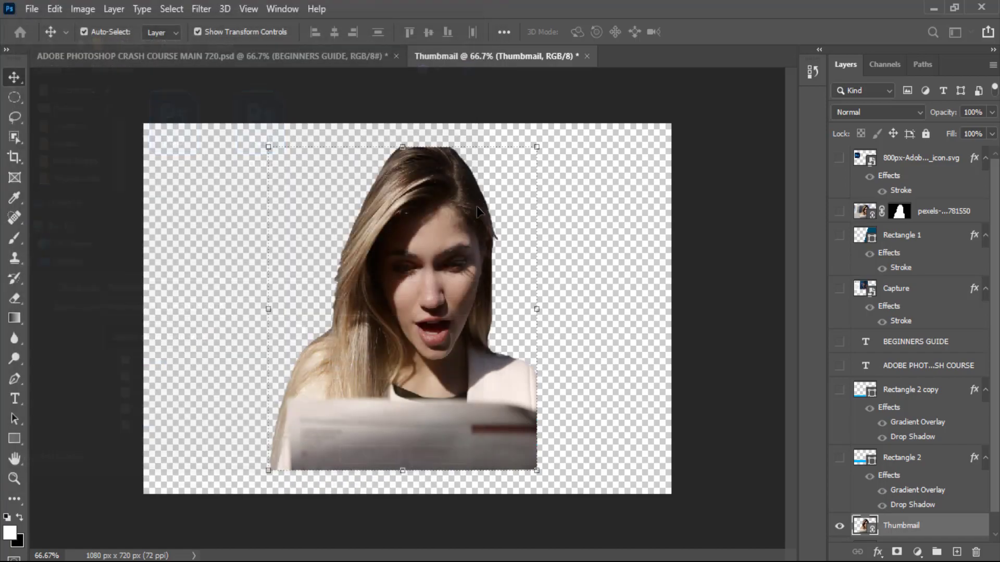